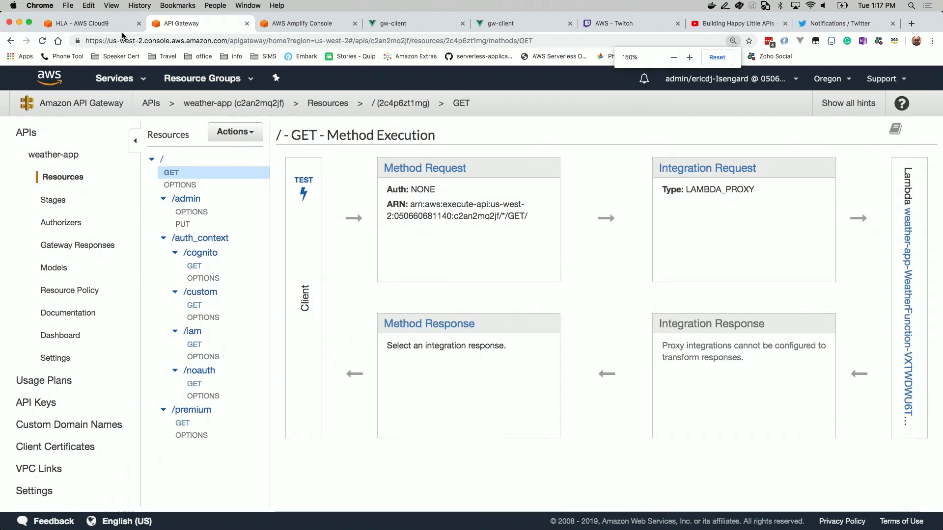
Review the weather-app API's root resource and open its GET method execution overview
key("super+plus")
key("super+plus")
key("super+plus")
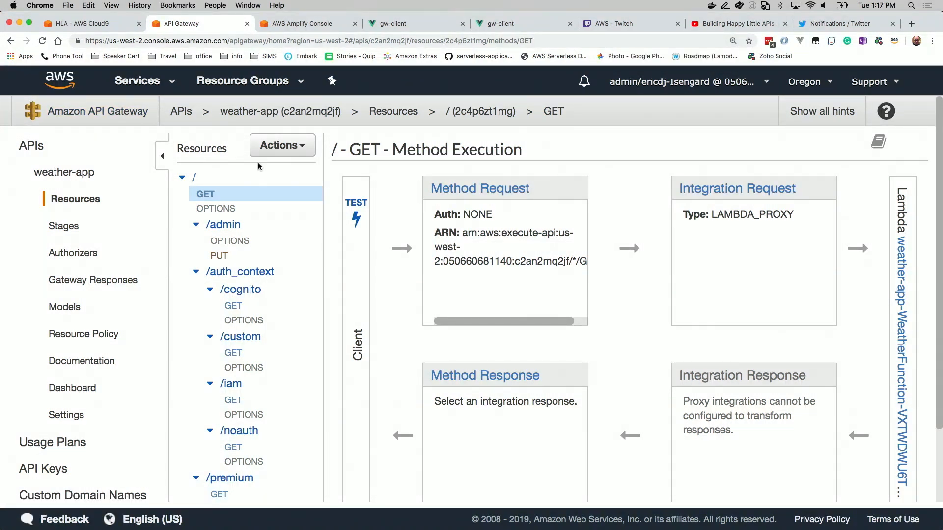
left_click(74, 173)
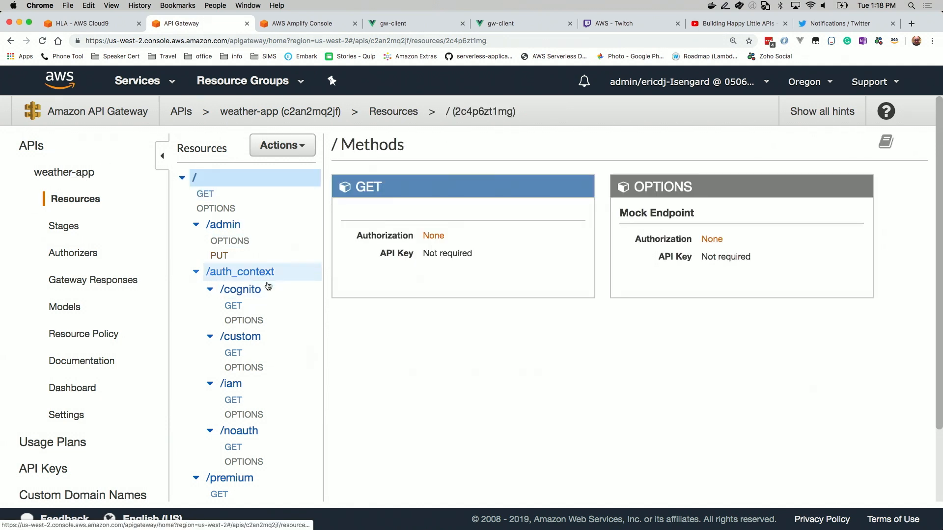
scroll(263, 369, "down", 1)
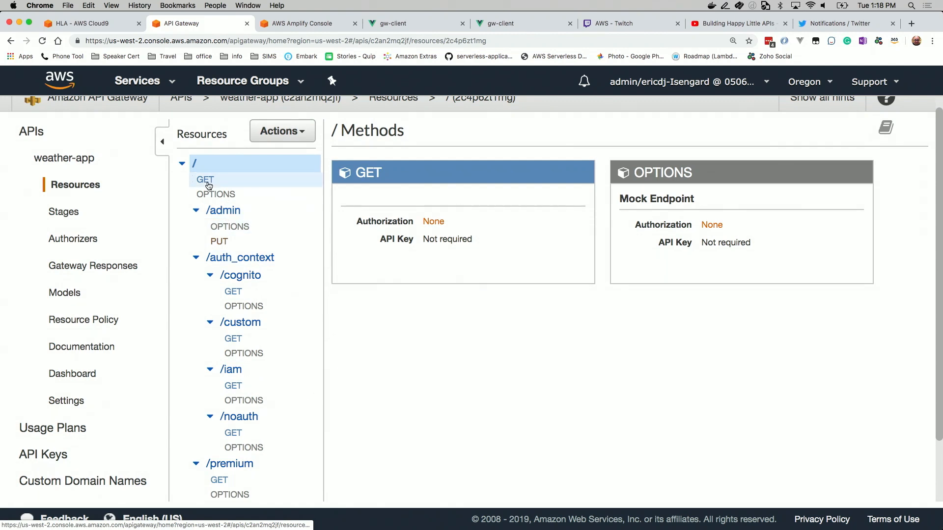
left_click(216, 195)
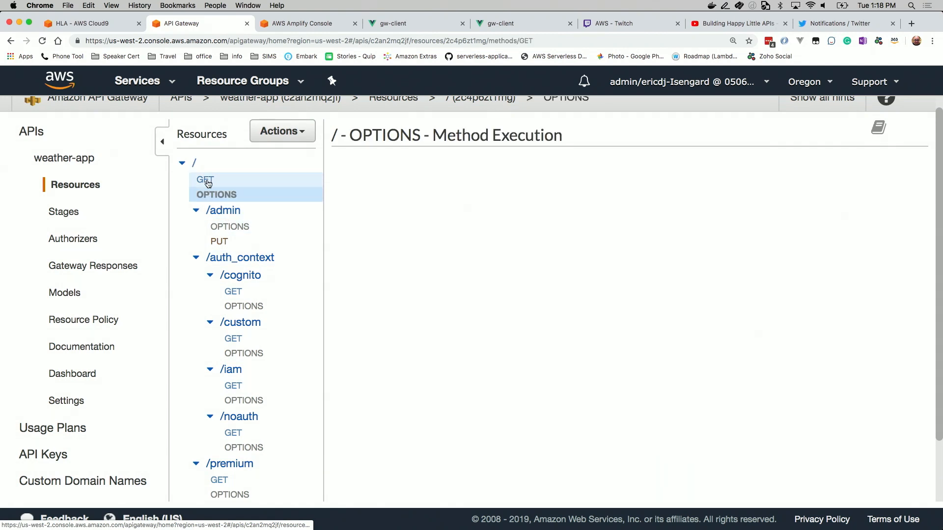
left_click(208, 184)
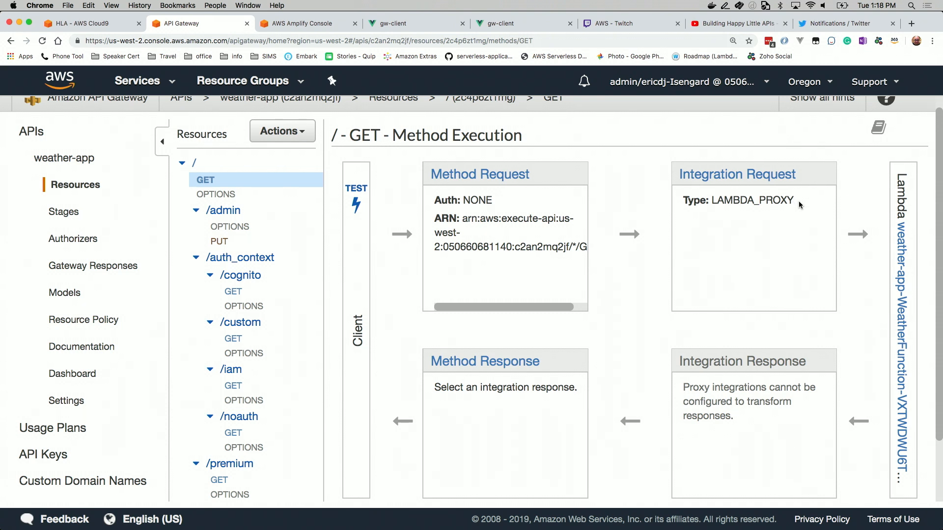
Open the root GET method's integration request and change its integration type to AWS Service
left_click_drag(799, 205, 712, 204)
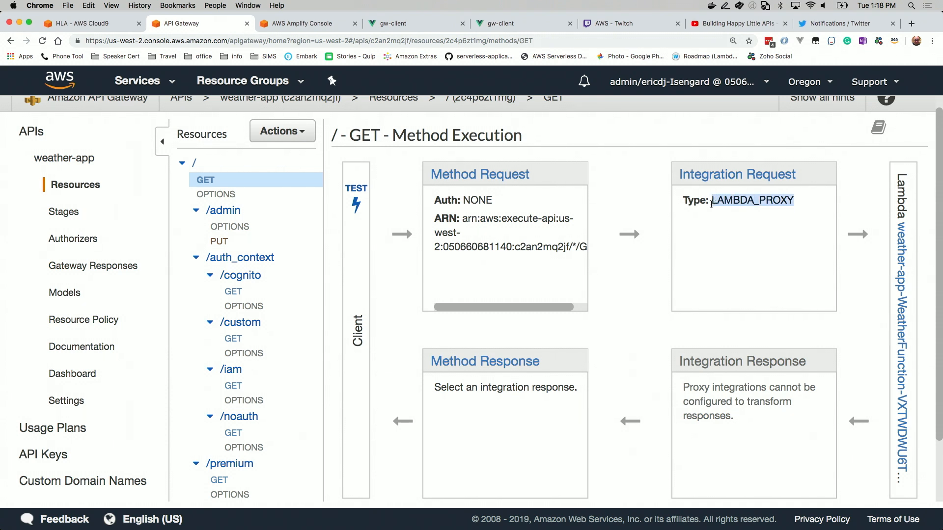
left_click(714, 238)
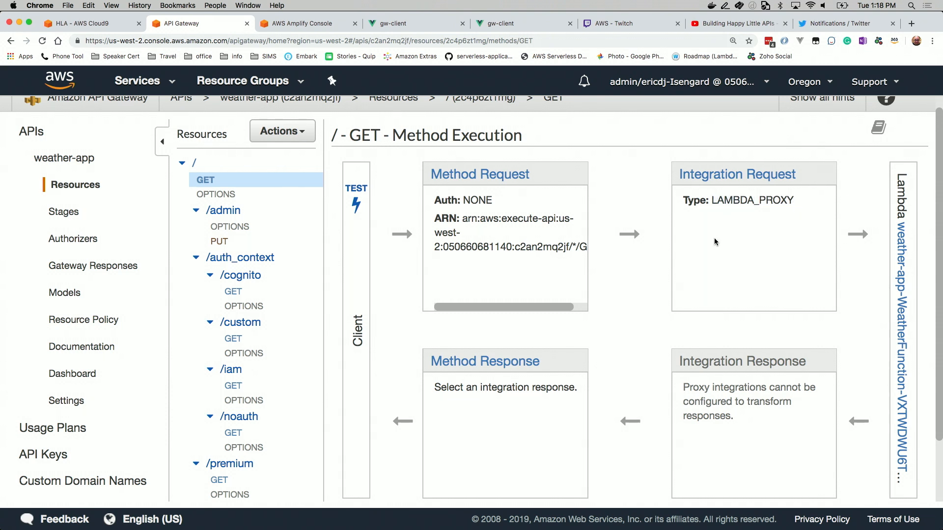
left_click(713, 176)
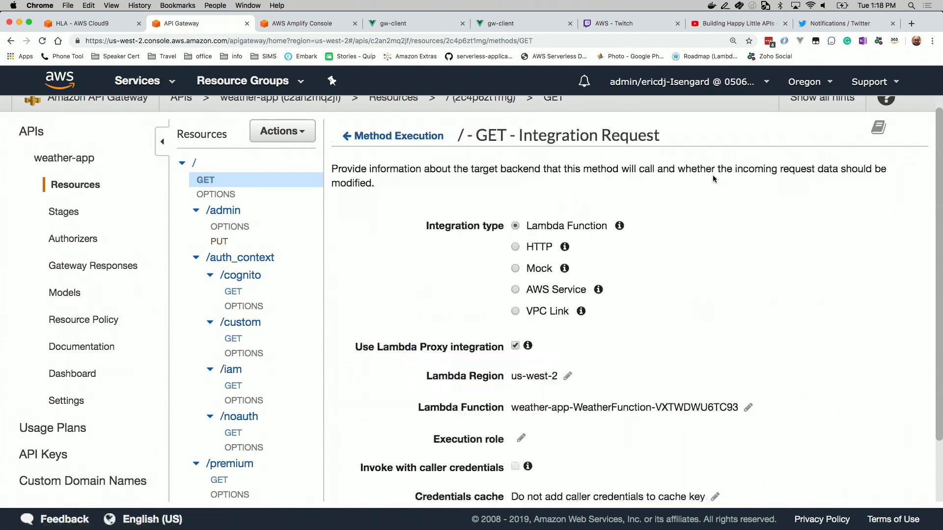
left_click(516, 289)
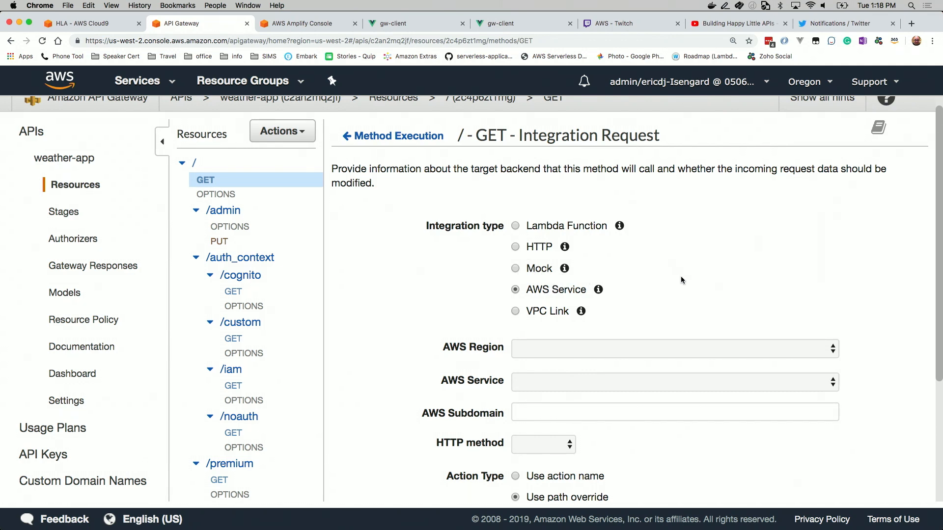
Set the integration's AWS Region to us-west-2 and its AWS Service to DynamoDB, leaving the subdomain empty
scroll(681, 276, "down", 5)
left_click(632, 227)
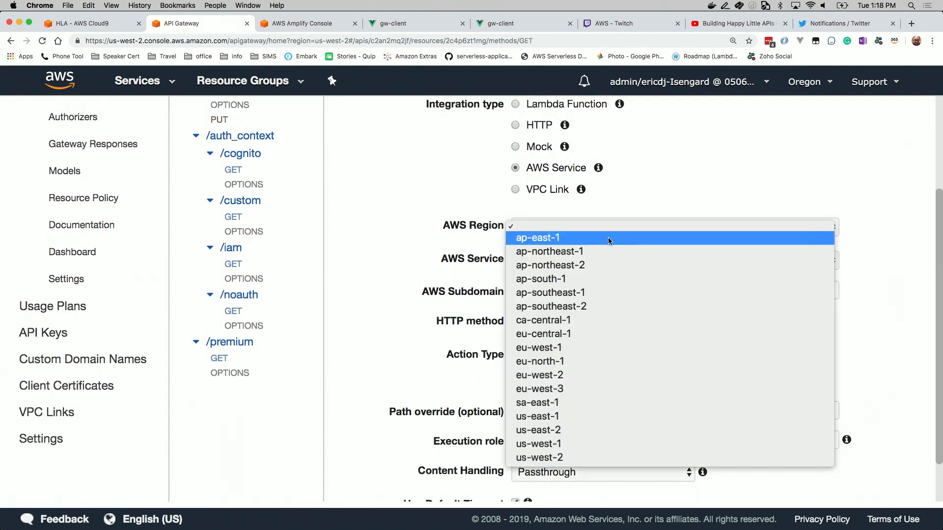
left_click(585, 454)
left_click(619, 267)
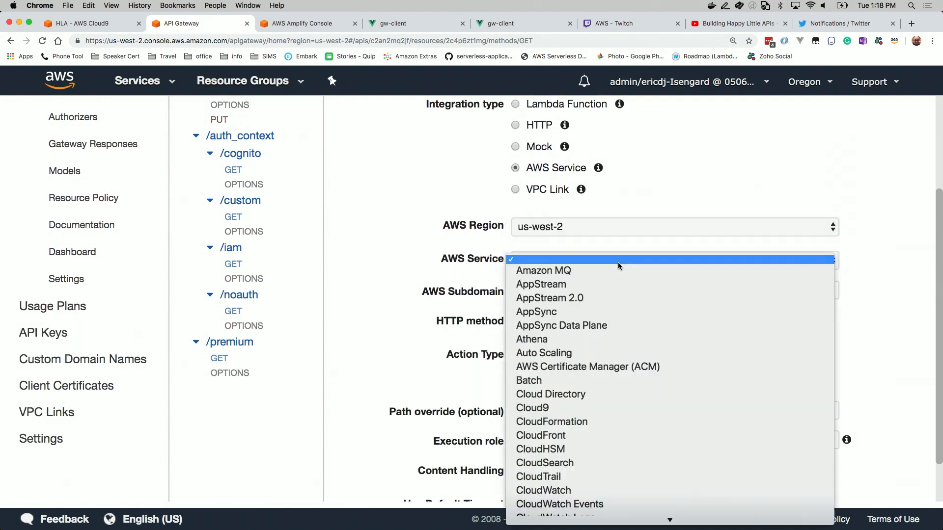
type("dy")
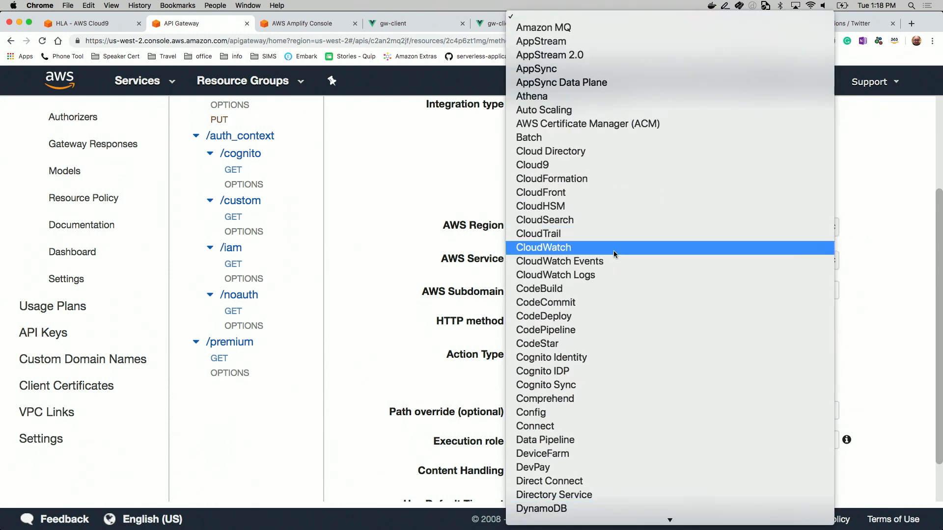
left_click(596, 509)
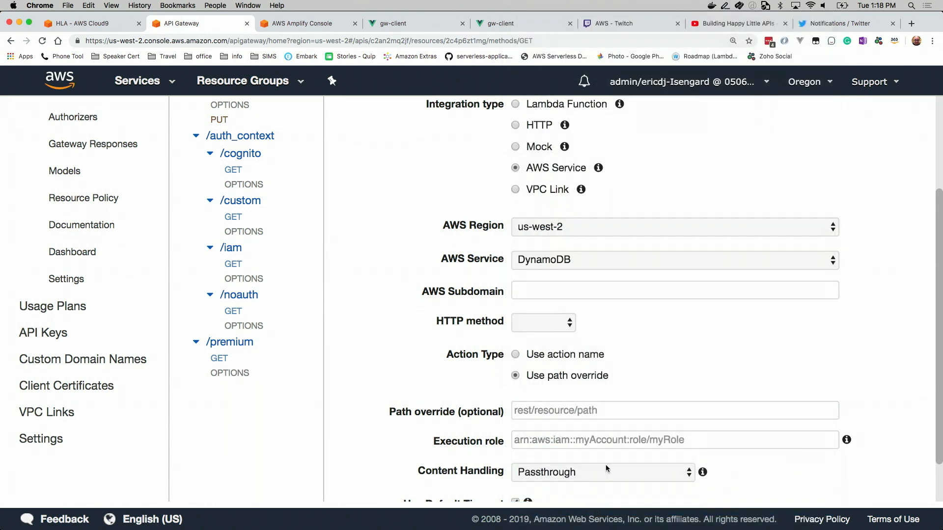
left_click(544, 287)
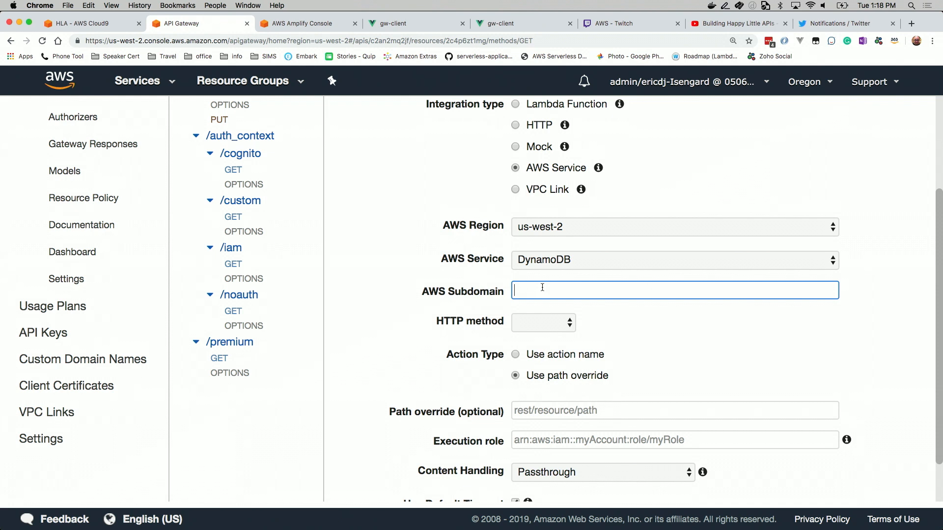
Set the integration's HTTP method to POST and use the action name GetItem
left_click(567, 323)
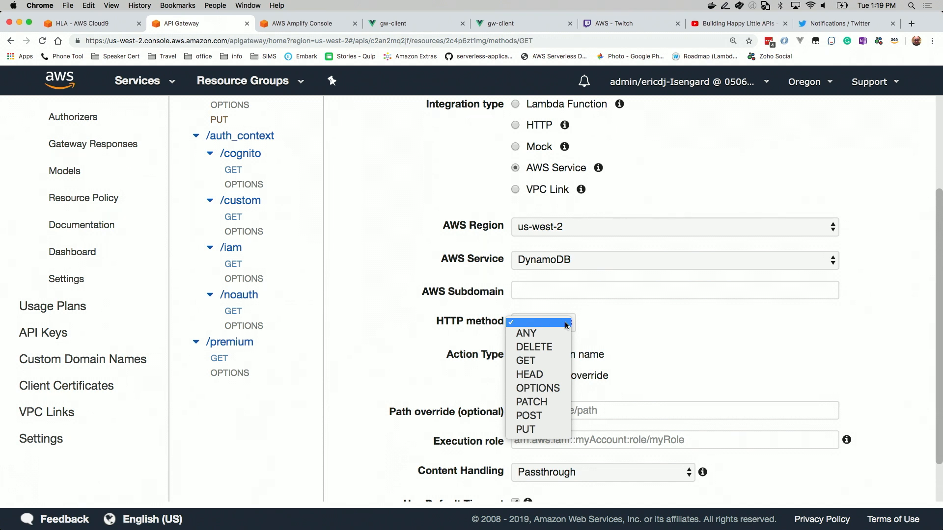
left_click(553, 417)
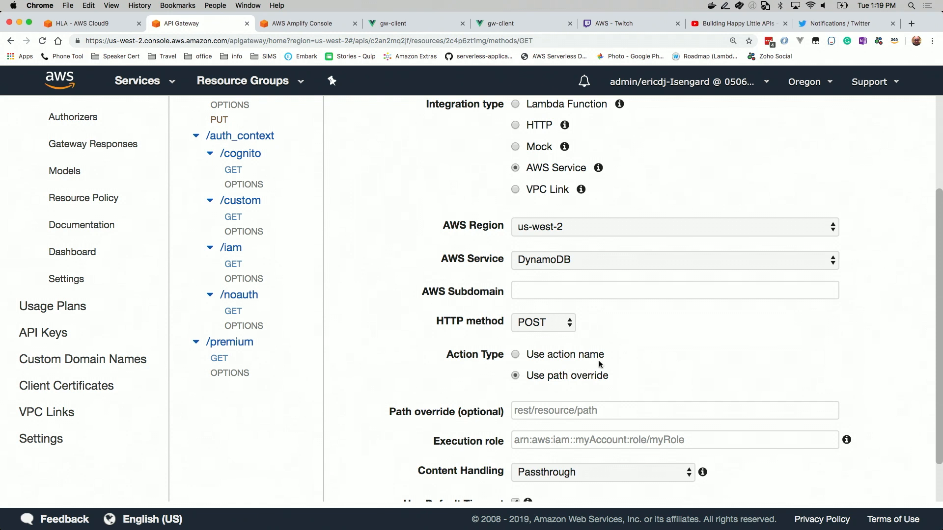
left_click(516, 355)
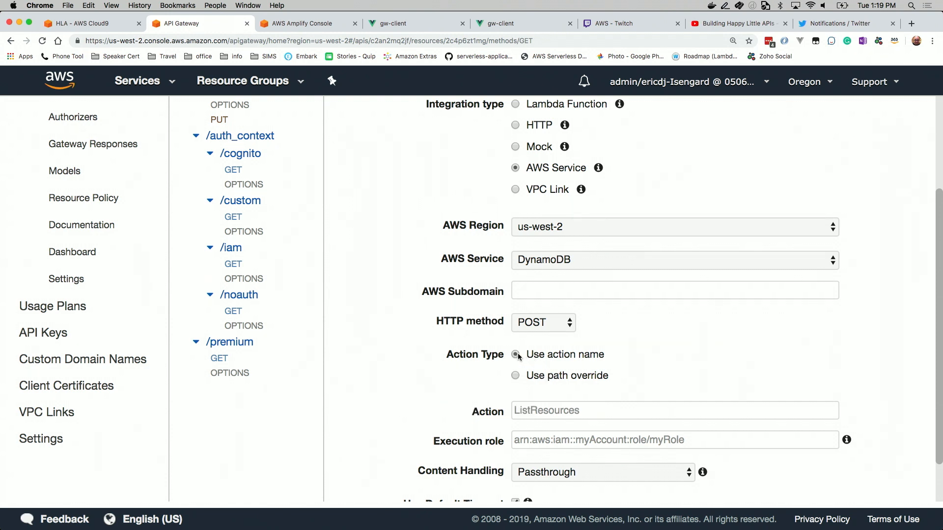
left_click(567, 411)
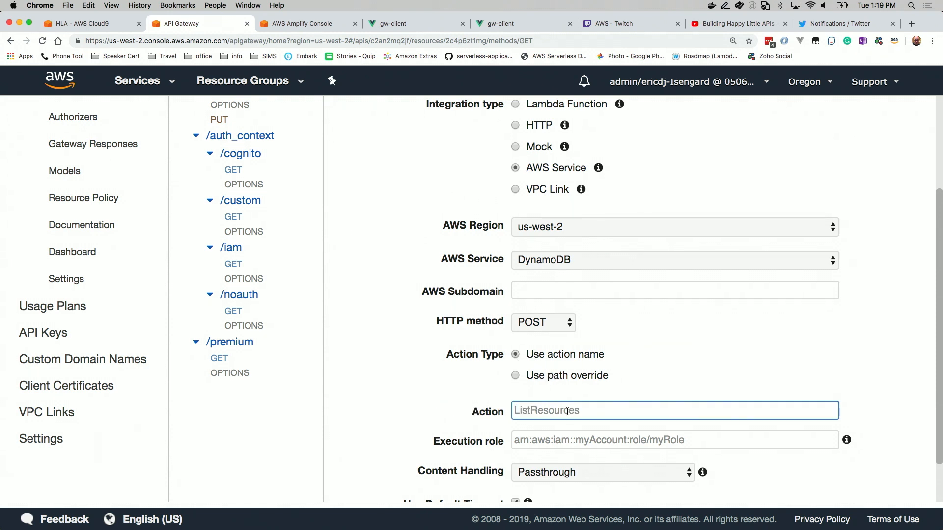
type("GetItem")
Find the IAM service and open its console in a new browser tab to look up the execution role
left_click(583, 440)
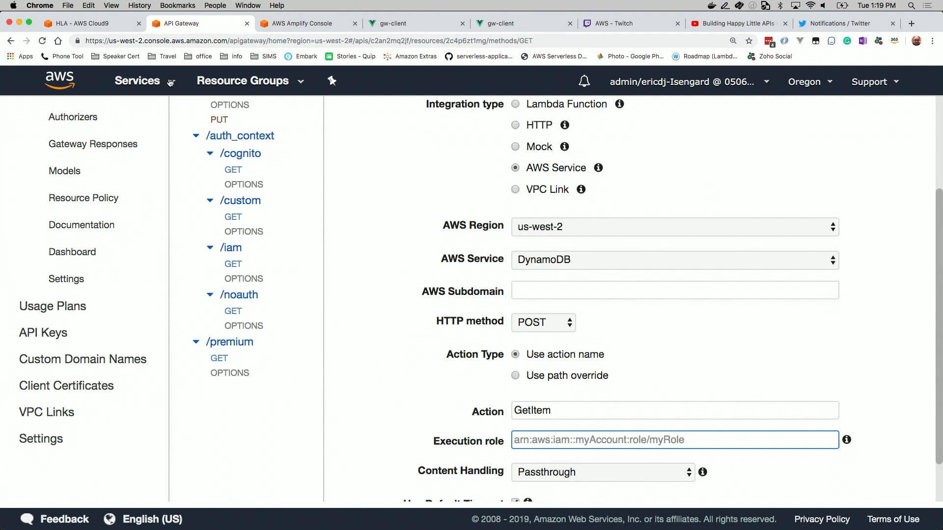
left_click(171, 82)
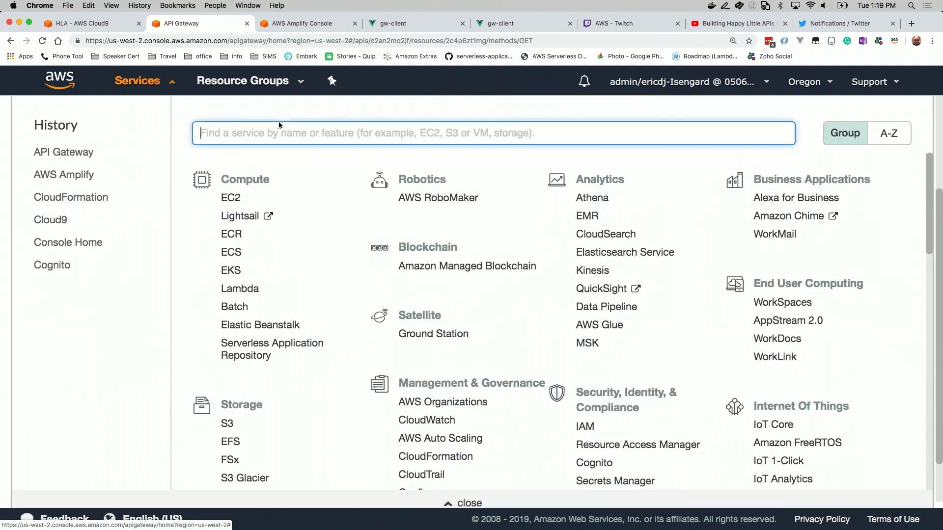
type("iam")
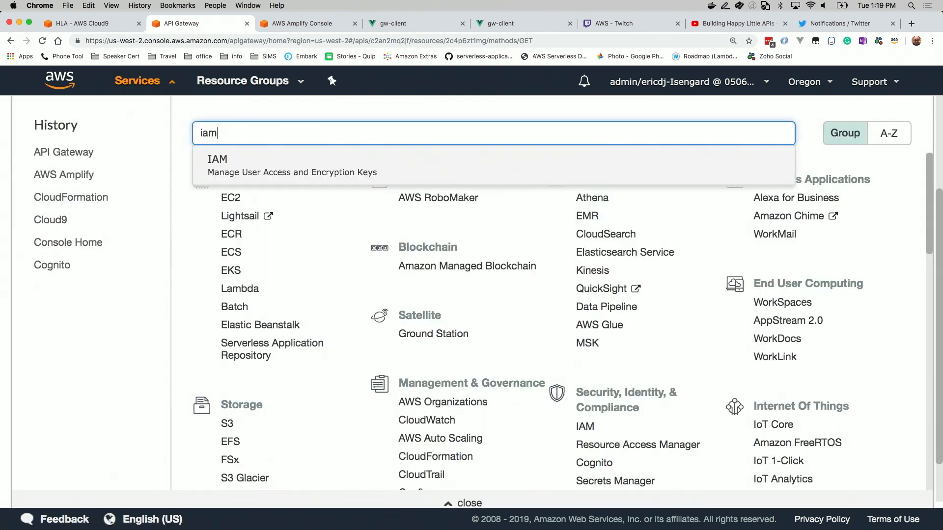
key("Return")
right_click(252, 160)
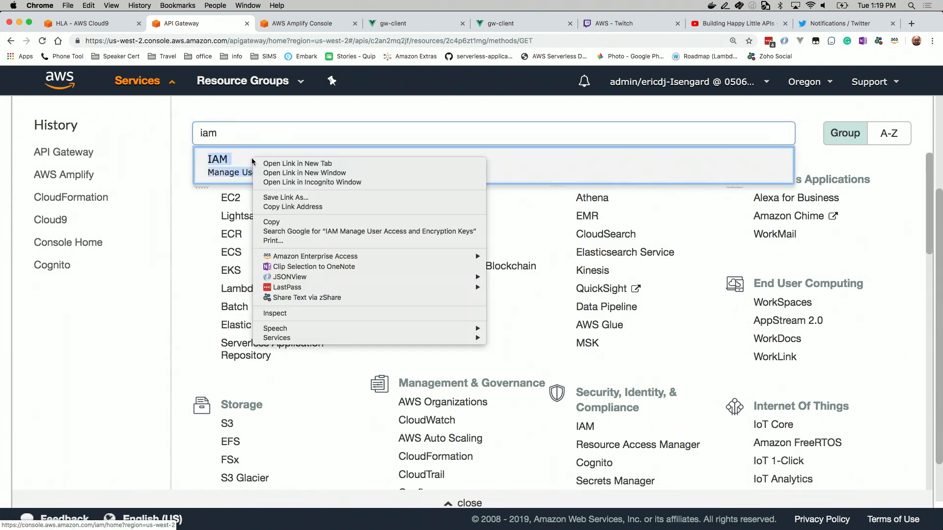
left_click(282, 164)
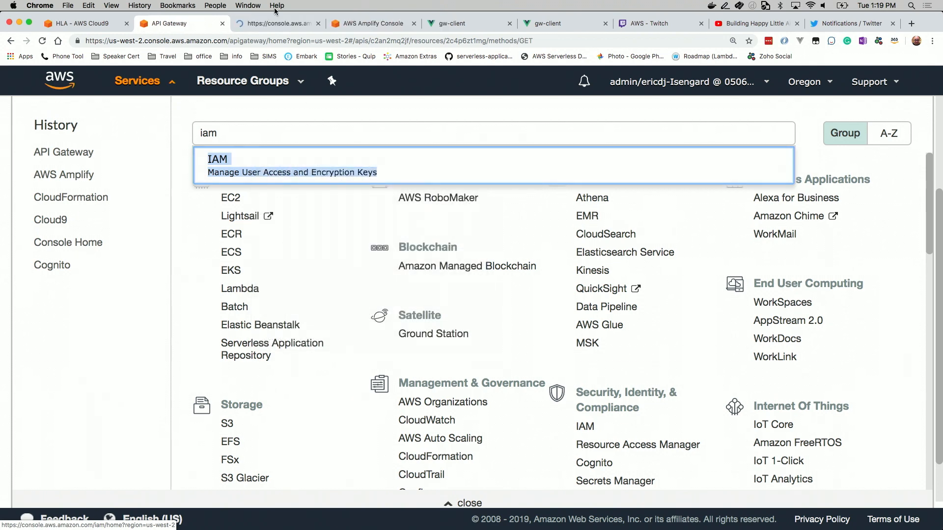
left_click(276, 23)
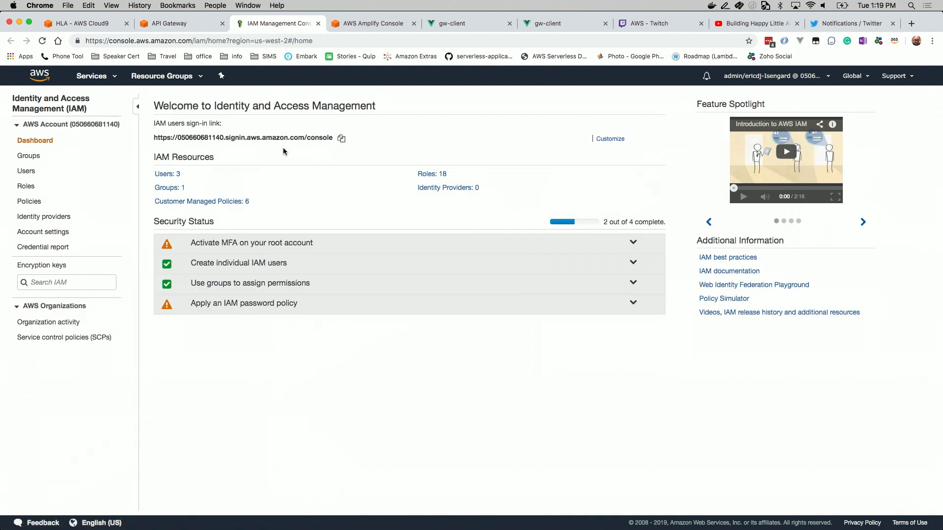
Open the APIGWDynamoDB role in the IAM roles list and copy its role ARN
left_click(27, 186)
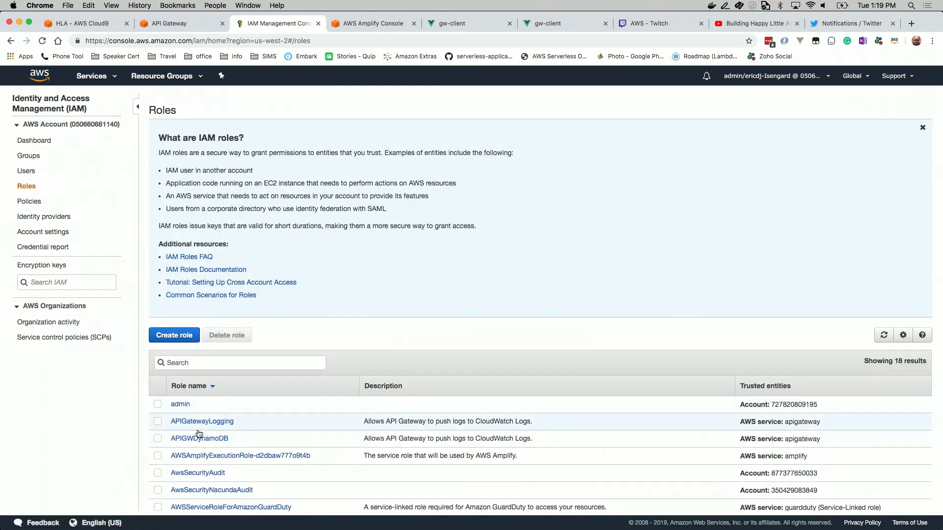
left_click(202, 439)
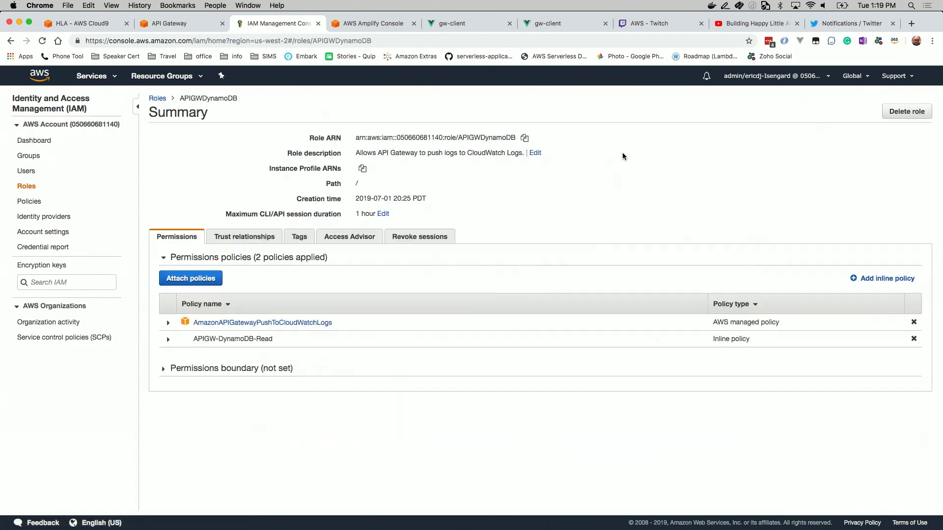
left_click(525, 139)
Return to API Gateway and paste the copied APIGWDynamoDB role ARN as the integration's execution role
left_click(192, 23)
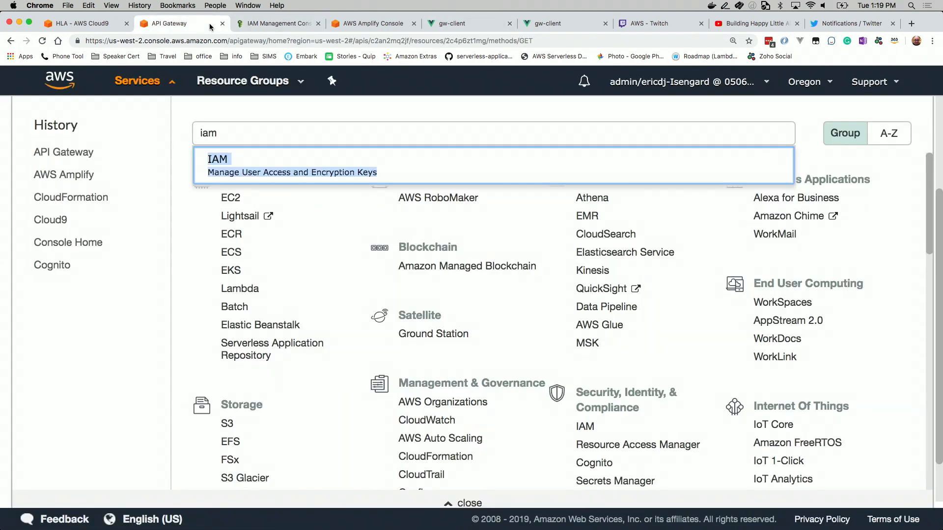
left_click(174, 92)
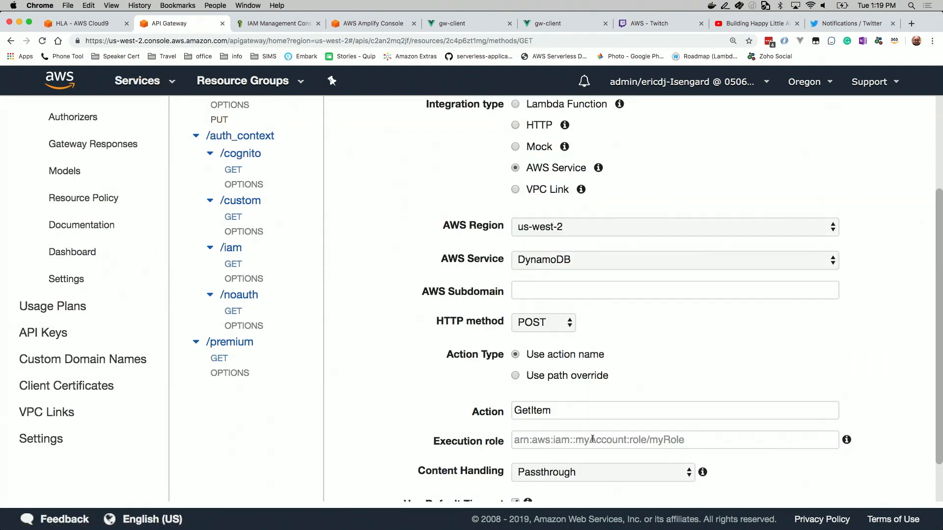
left_click(592, 439)
key("super+v")
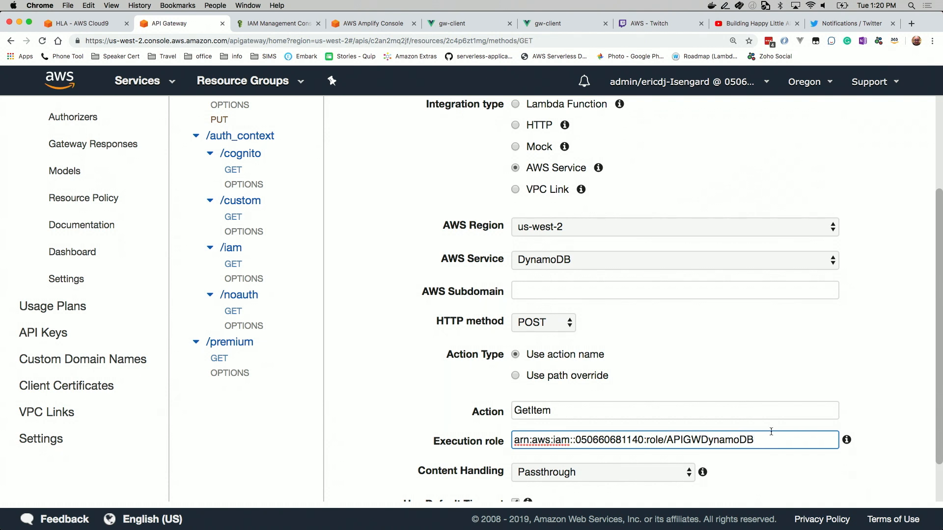
Save the integration request and confirm the switch to an AWS integration
scroll(769, 437, "down", 2)
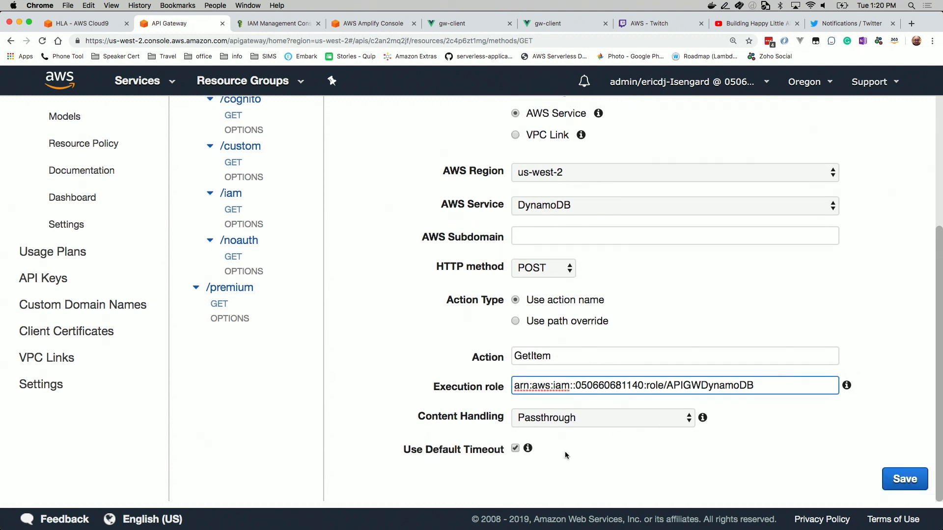
left_click(885, 479)
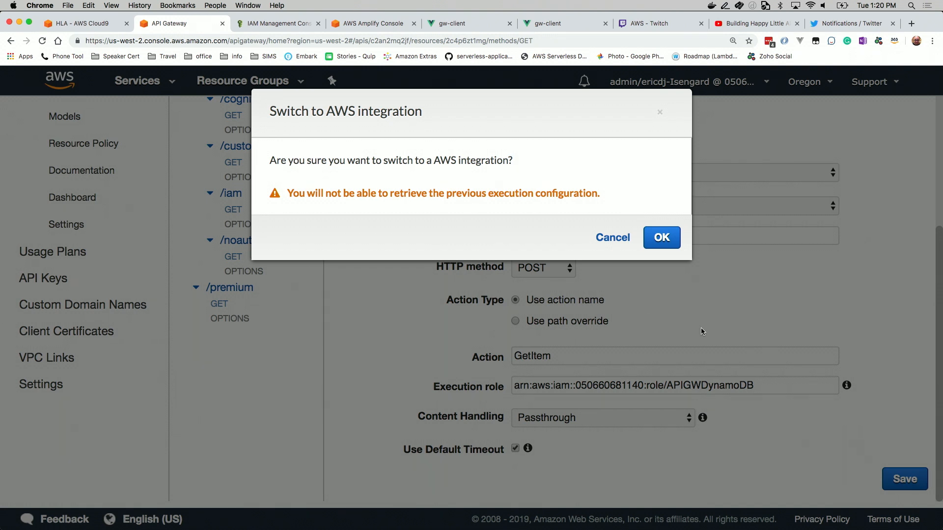
left_click(658, 240)
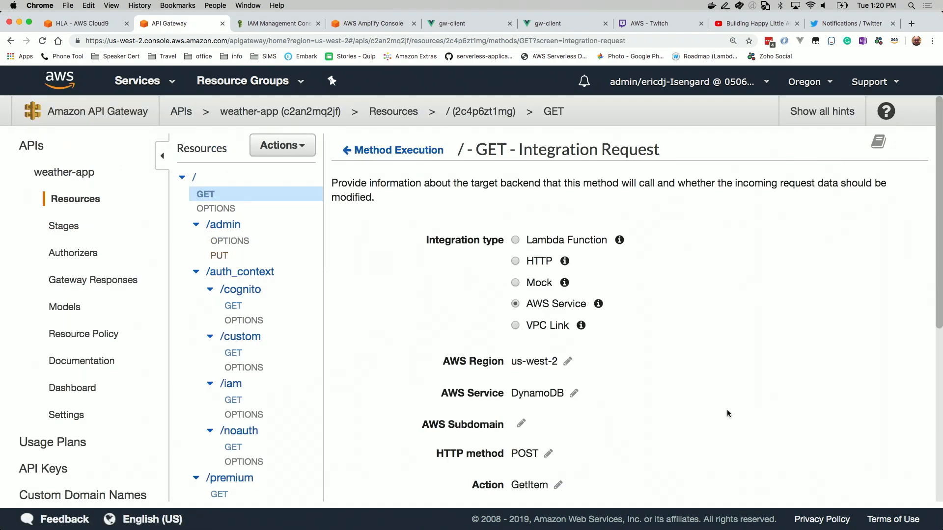
Add an application/json mapping template to the integration request and secure the integration to accept only matching content types
scroll(728, 414, "down", 6)
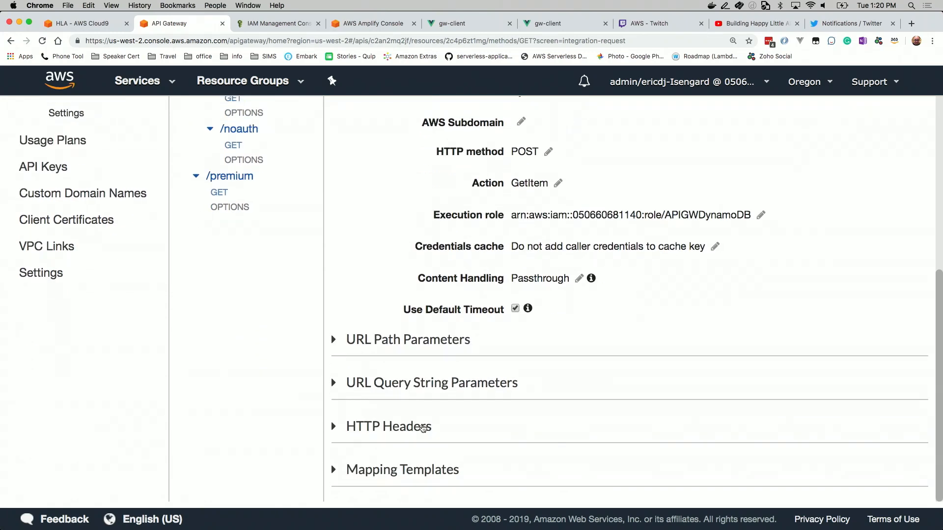
left_click(352, 471)
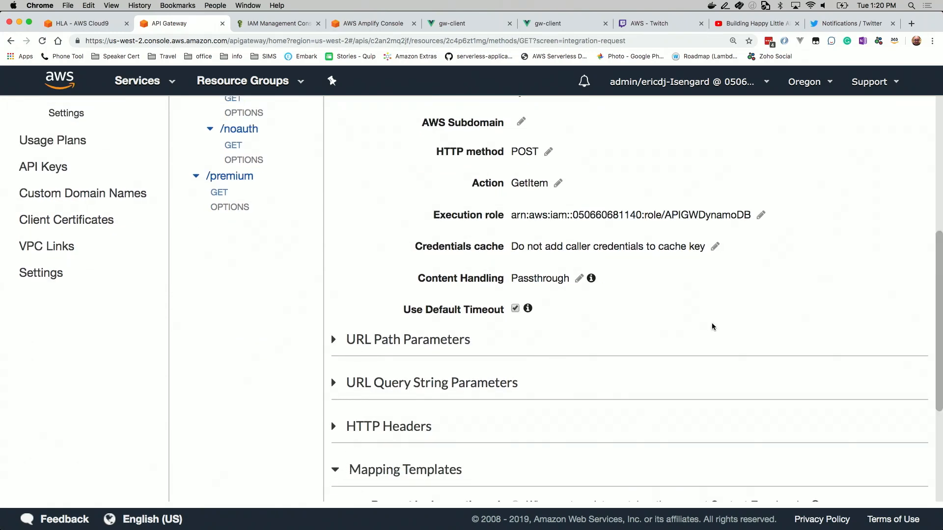
scroll(711, 325, "down", 3)
scroll(713, 327, "down", 2)
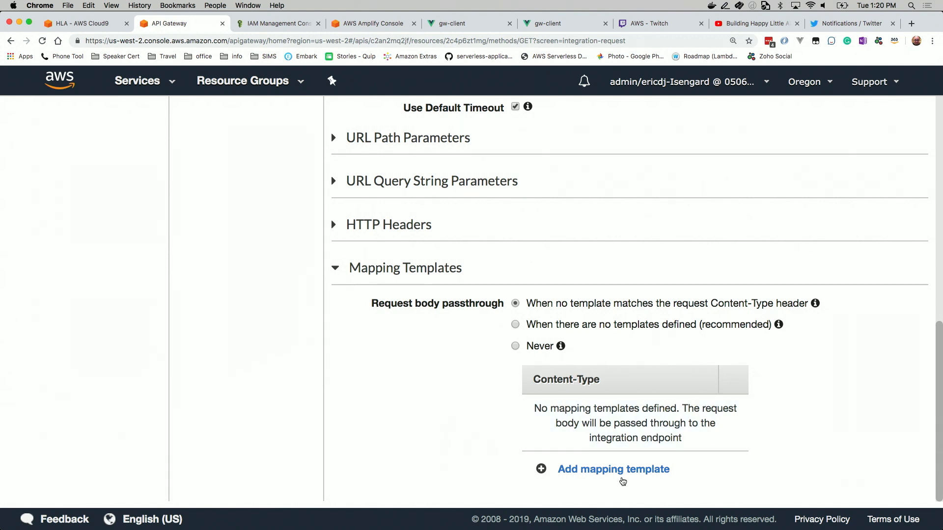
left_click(610, 470)
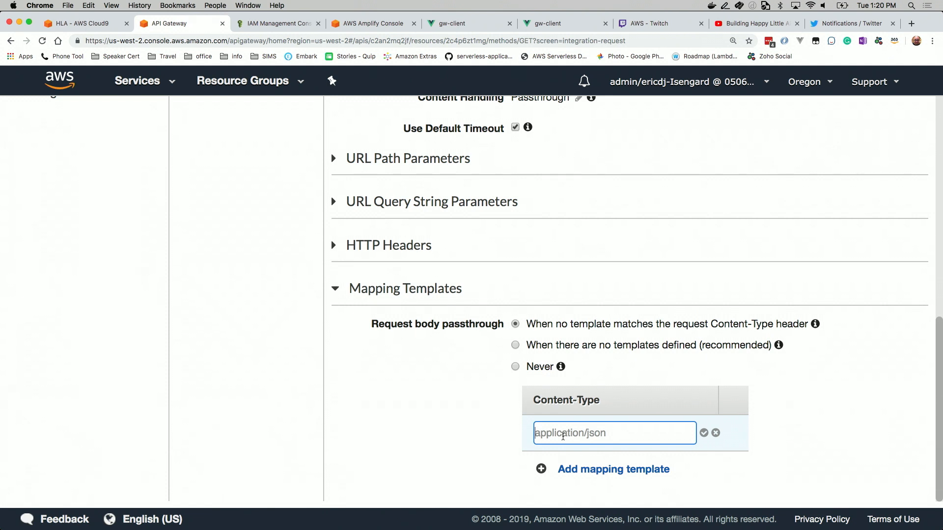
type("application")
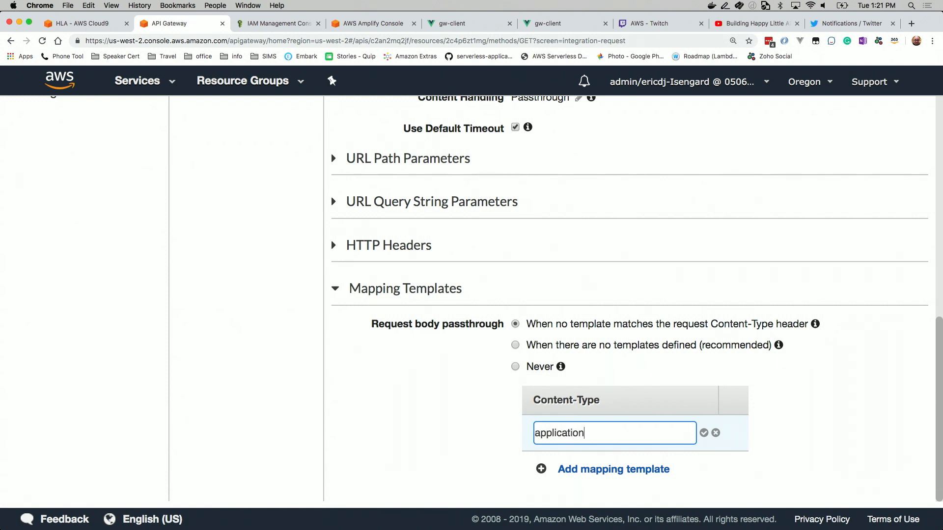
type("/json")
left_click(594, 472)
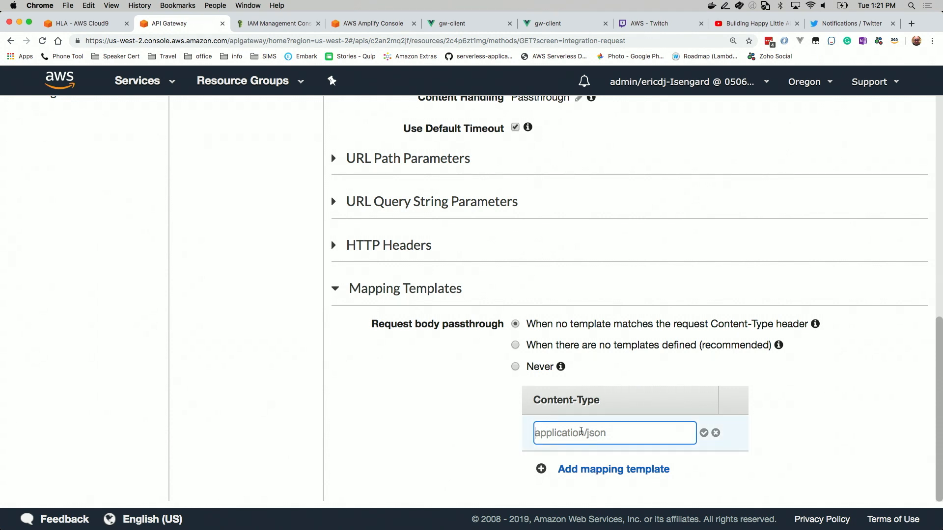
type("application/json")
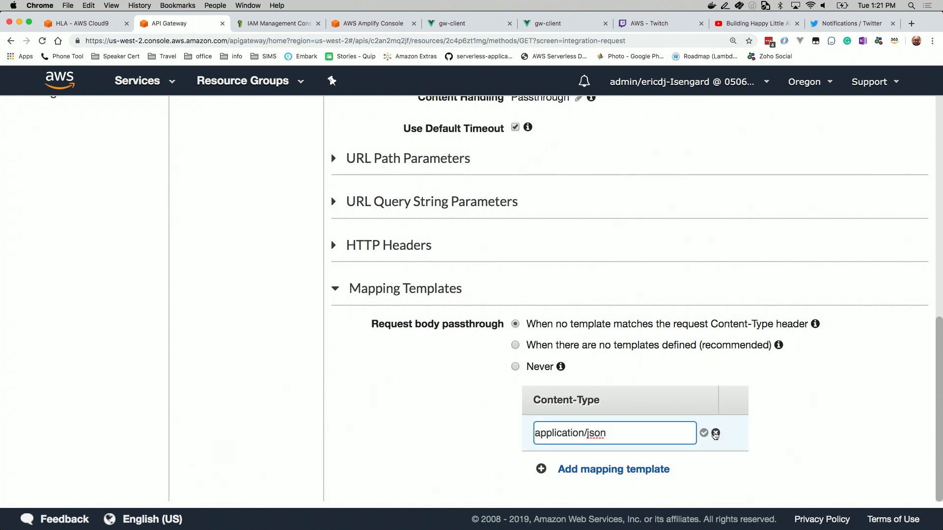
left_click(704, 434)
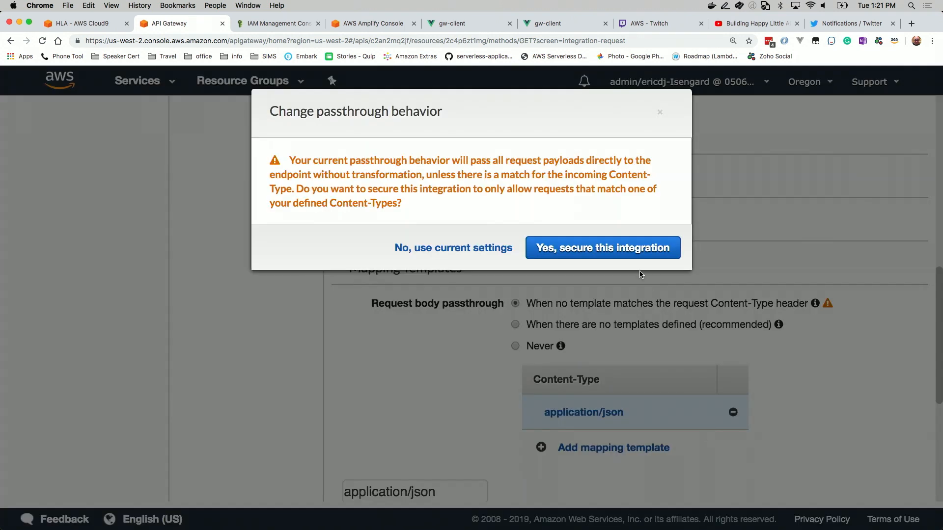
left_click(591, 250)
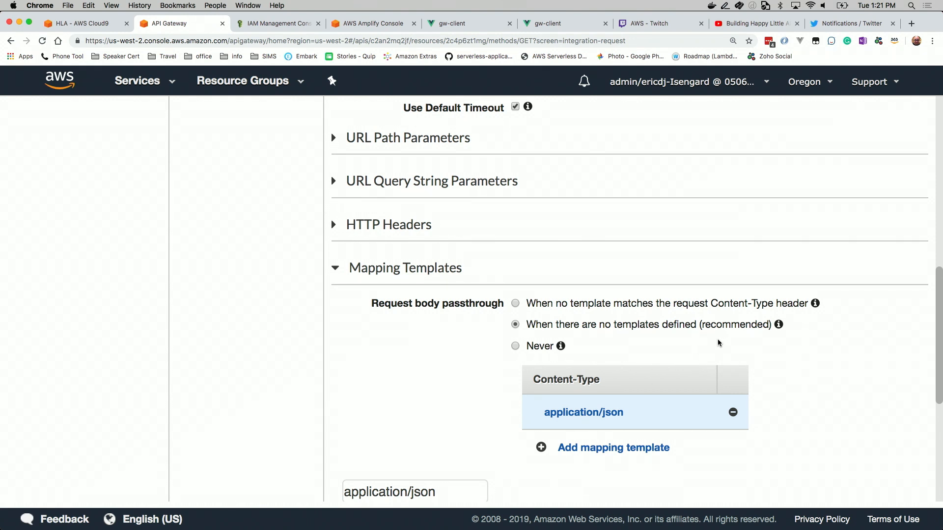
Generate the Method Request passthrough template for the application/json content type
scroll(737, 349, "down", 5)
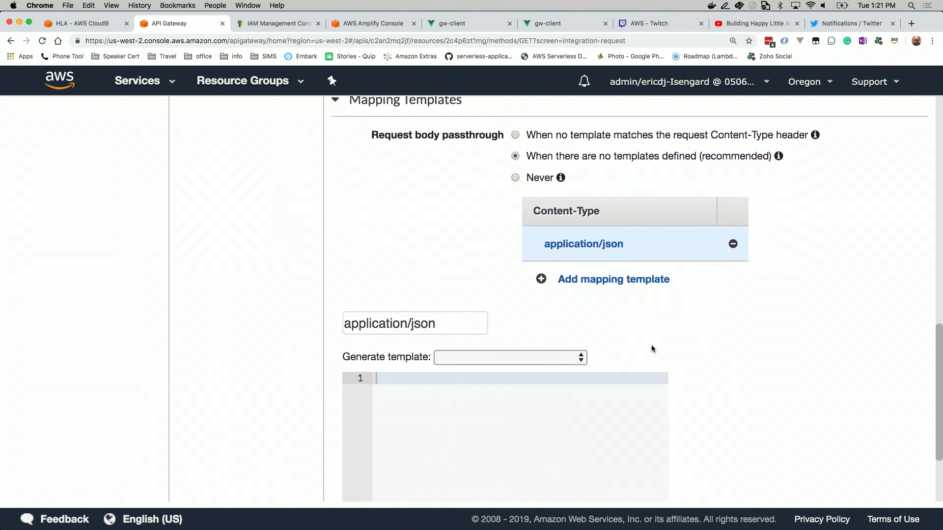
scroll(652, 348, "down", 3)
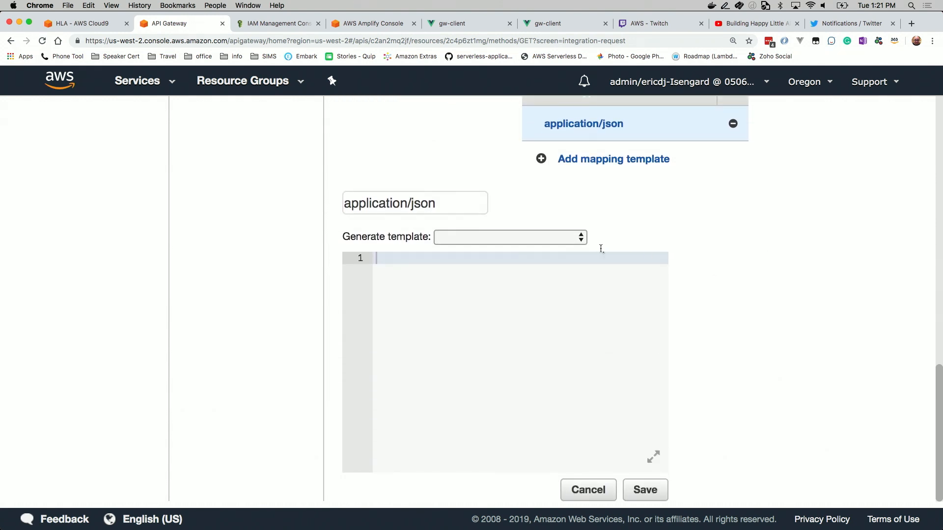
left_click(581, 238)
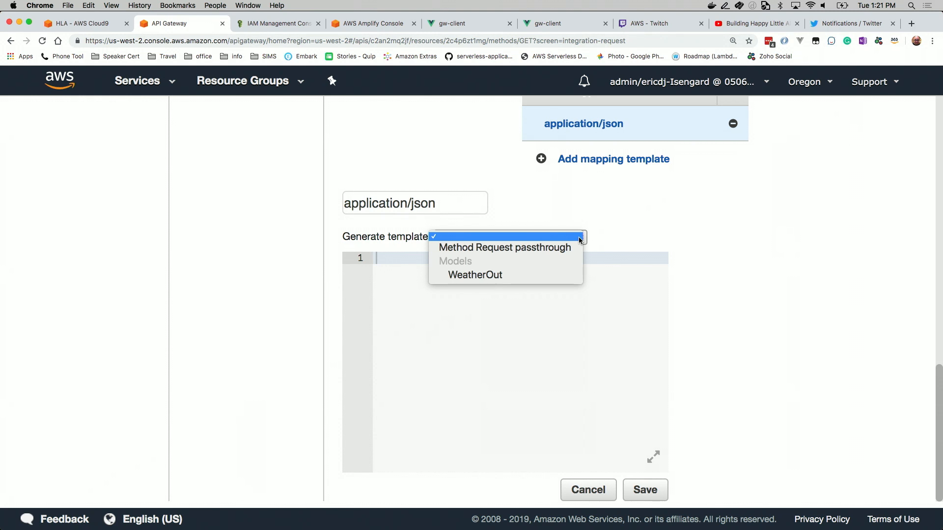
left_click(560, 250)
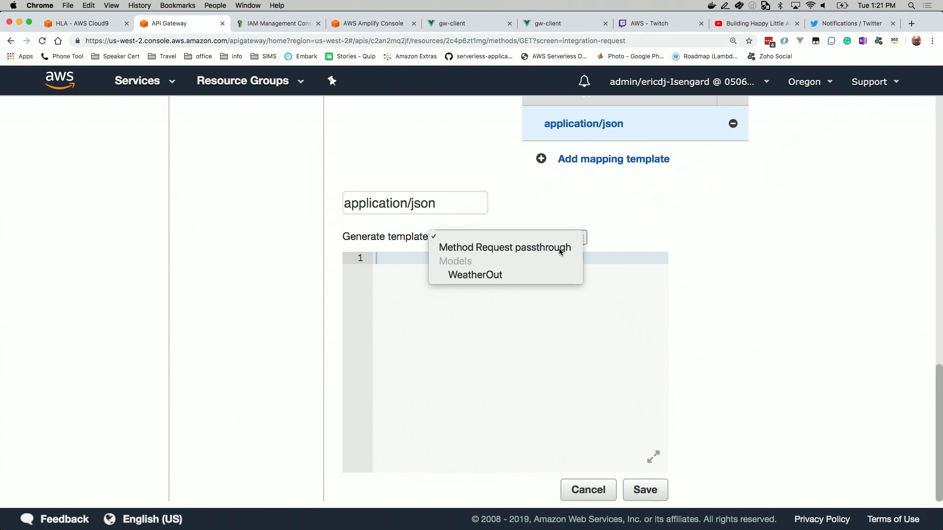
Examine the parameter, stage-variable and context mappings in the generated passthrough template
scroll(586, 381, "down", 5)
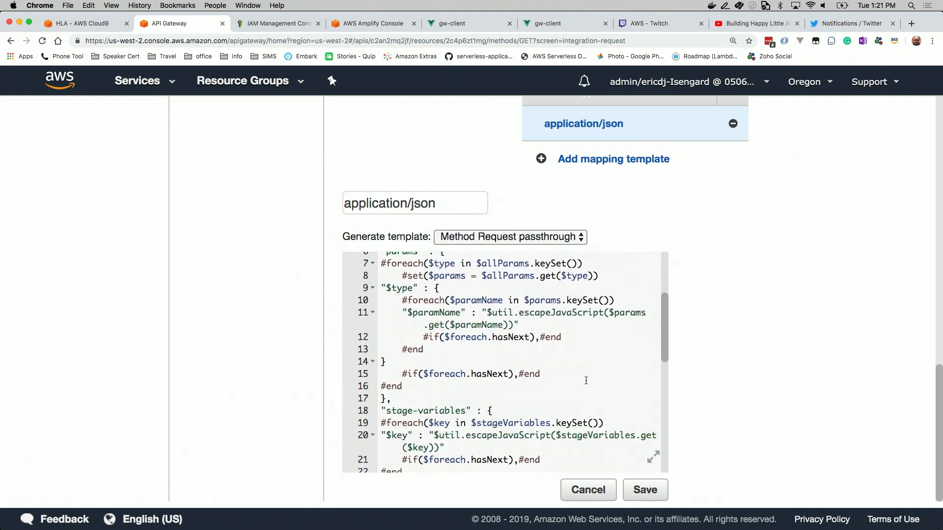
scroll(586, 381, "down", 6)
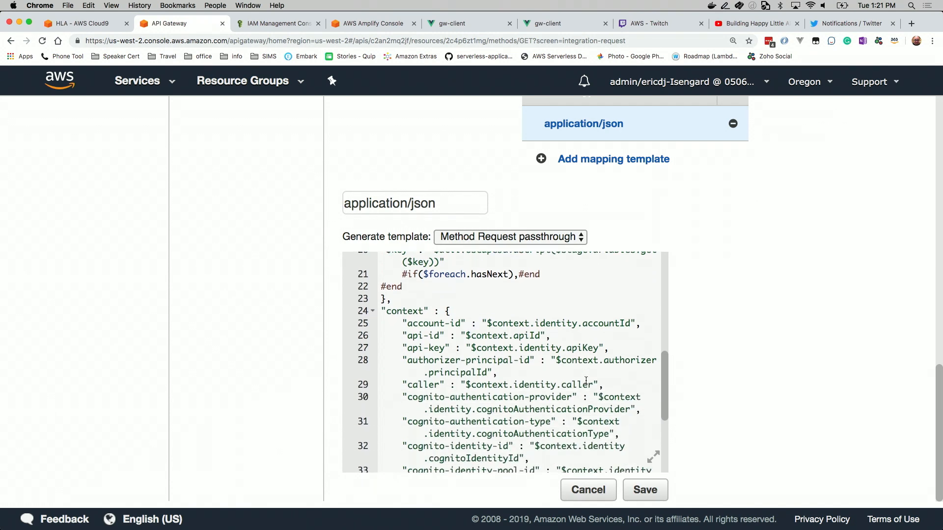
scroll(586, 381, "down", 5)
scroll(586, 380, "up", 10)
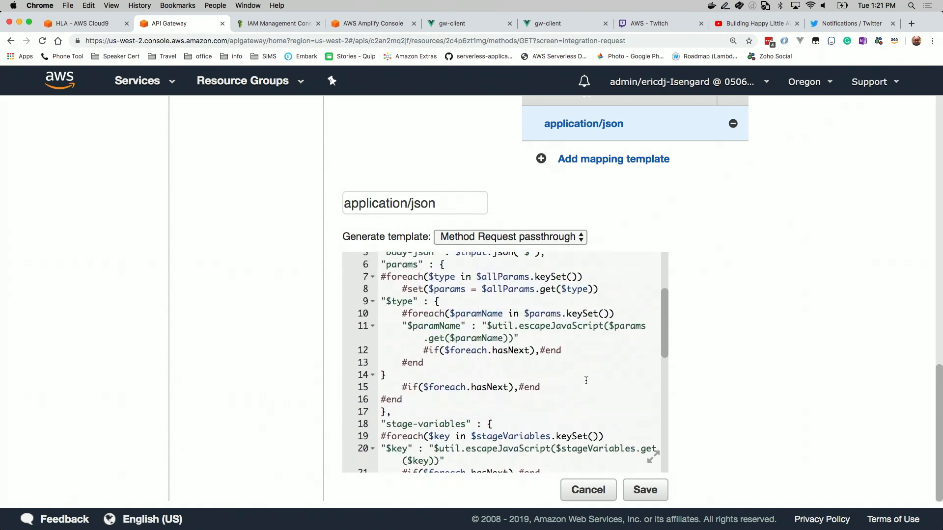
scroll(586, 380, "down", 6)
scroll(586, 381, "down", 5)
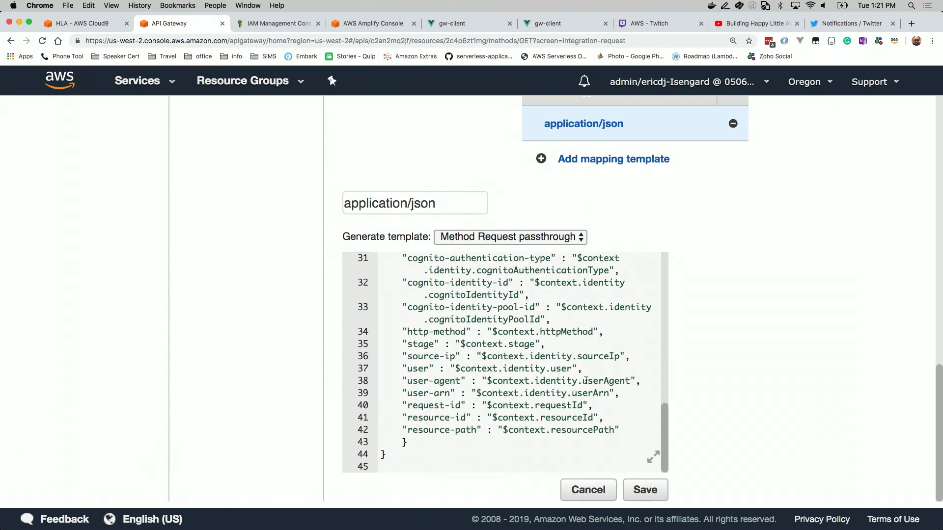
scroll(586, 380, "up", 3)
scroll(586, 380, "up", 2)
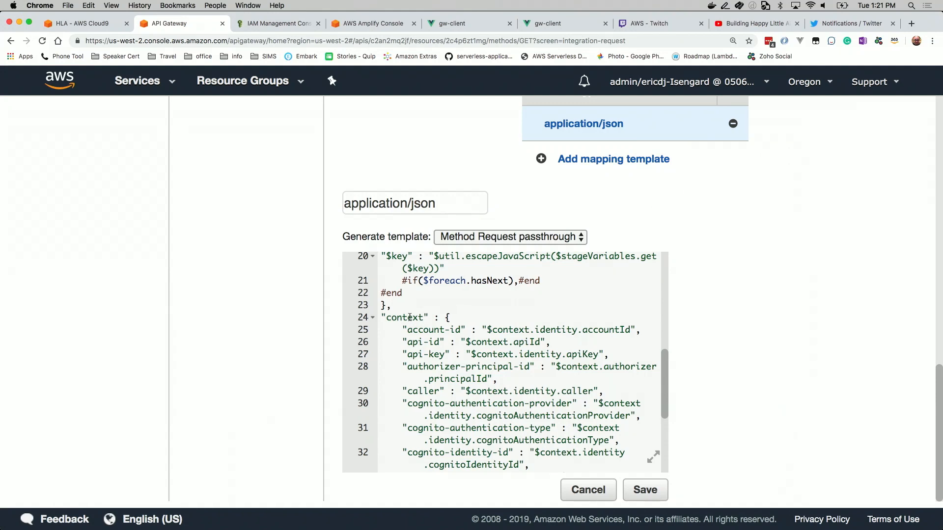
Clear the entire generated template from the mapping template editor
left_click(503, 416)
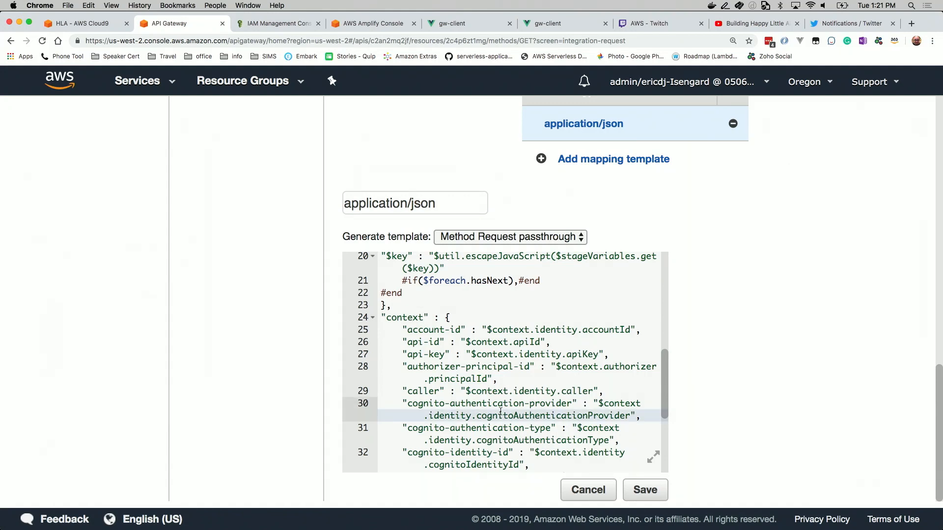
key("super+a")
key("BackSpace")
Switch to the Cloud9 IDE and copy the JSON block under the Integration Request comment in vtl-templates.json
key("super+Tab")
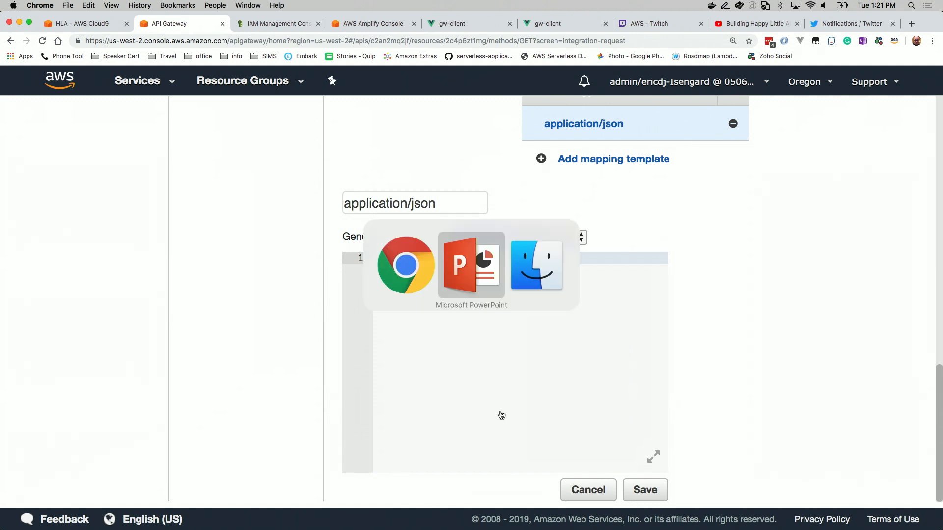
key("super+Tab")
key("super+Tab")
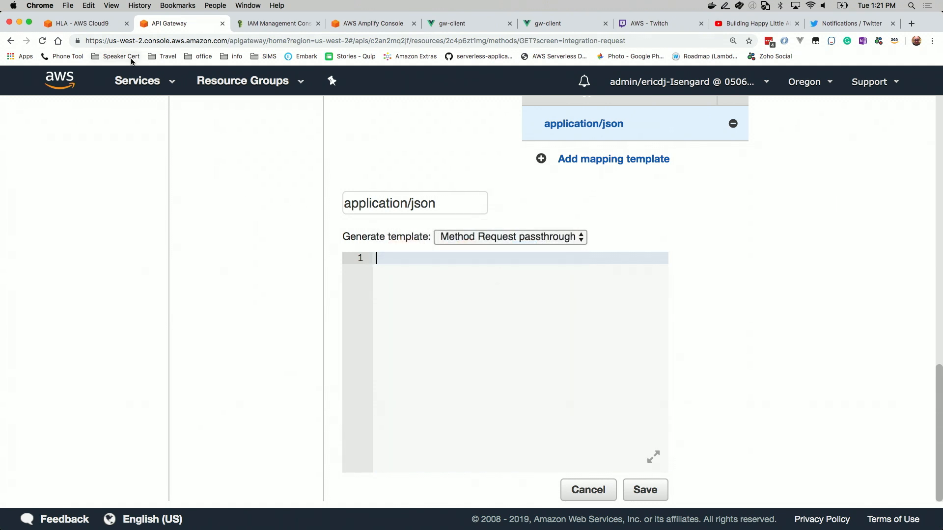
left_click(99, 22)
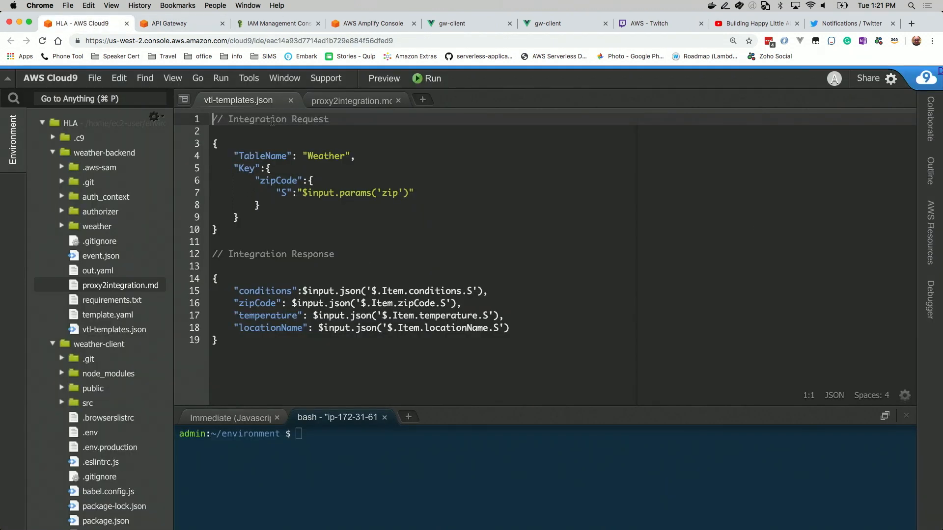
left_click_drag(219, 230, 211, 145)
key("super+c")
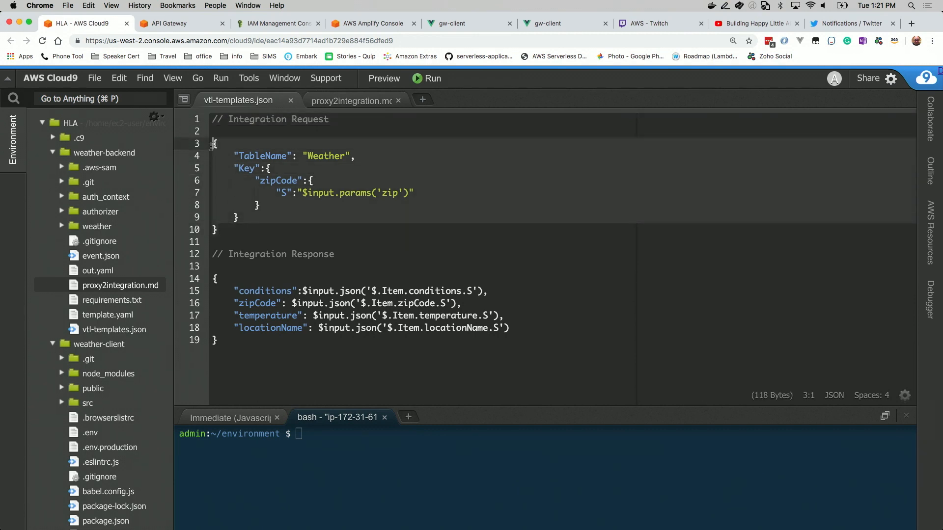
key("super+Tab")
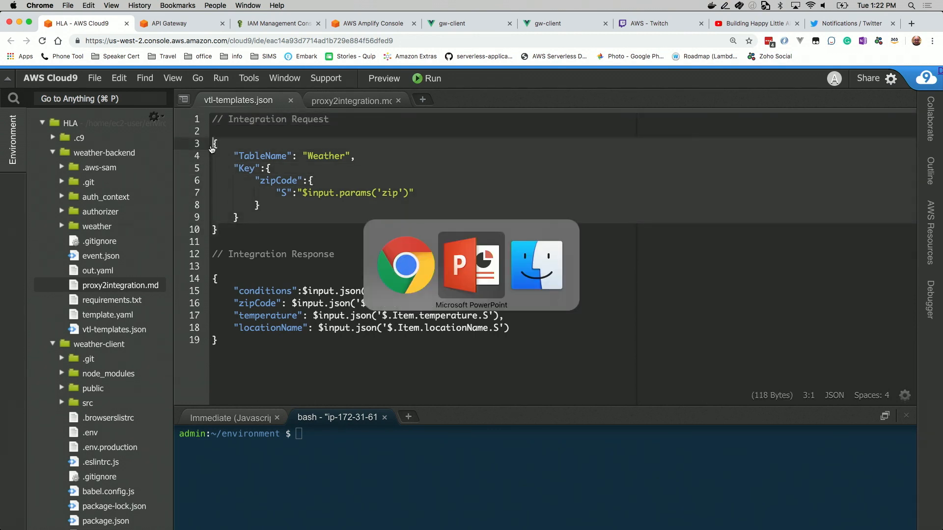
key("super+Tab")
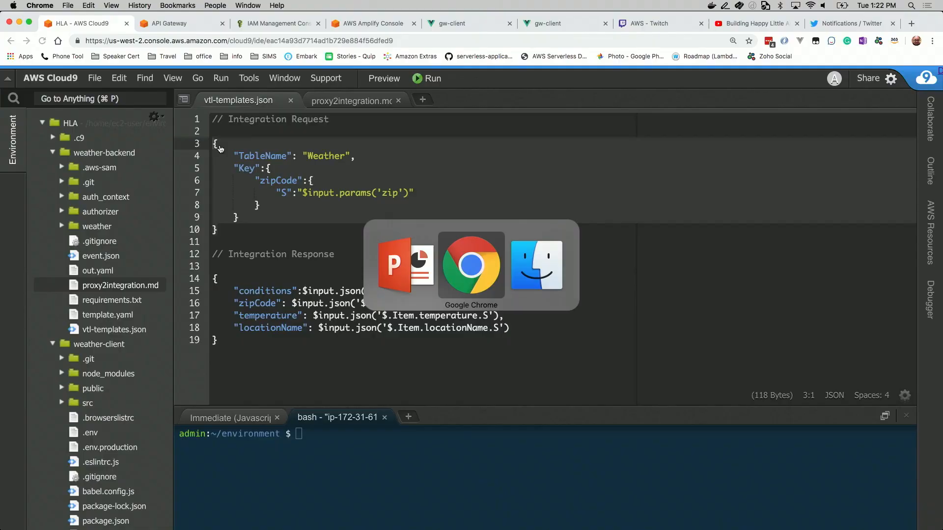
Return to API Gateway, paste the copied Weather table lookup into the application/json mapping template and save it
left_click(192, 27)
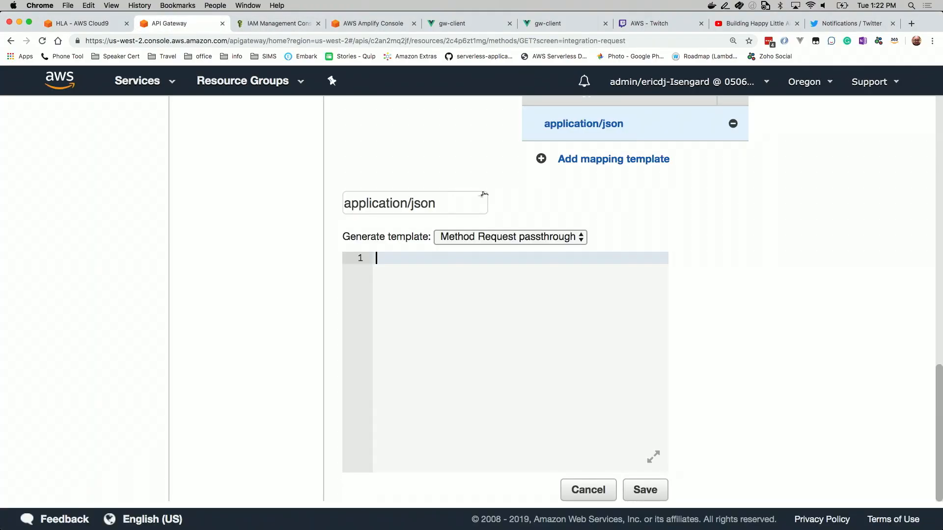
left_click(468, 306)
key("super+v")
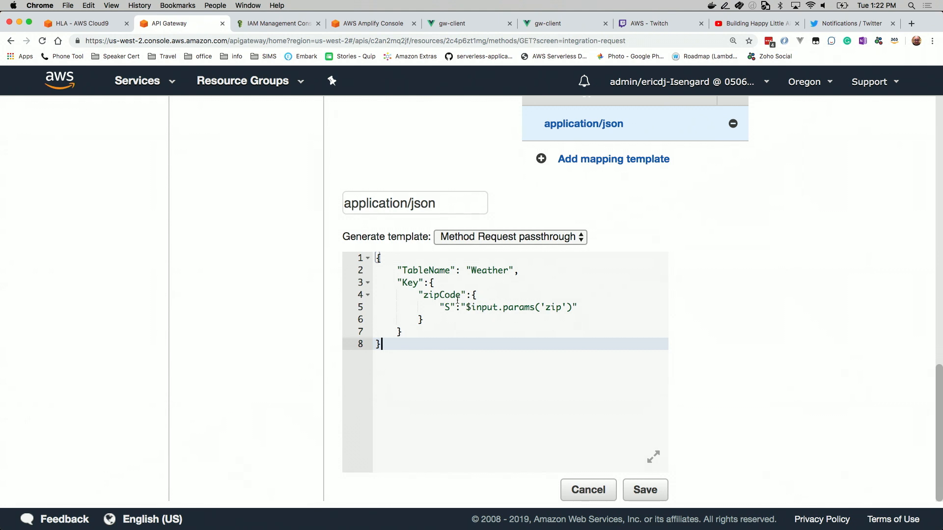
left_click_drag(465, 307, 572, 307)
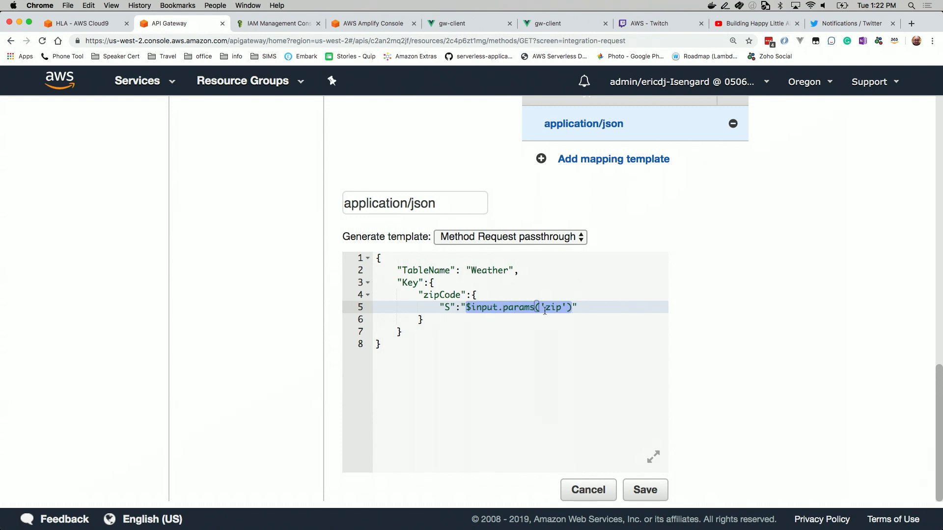
left_click(579, 307)
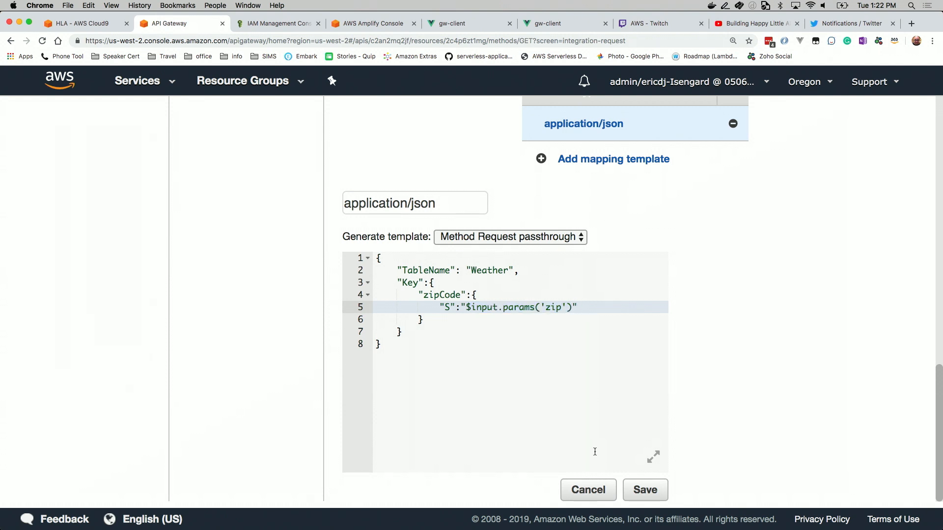
left_click(641, 486)
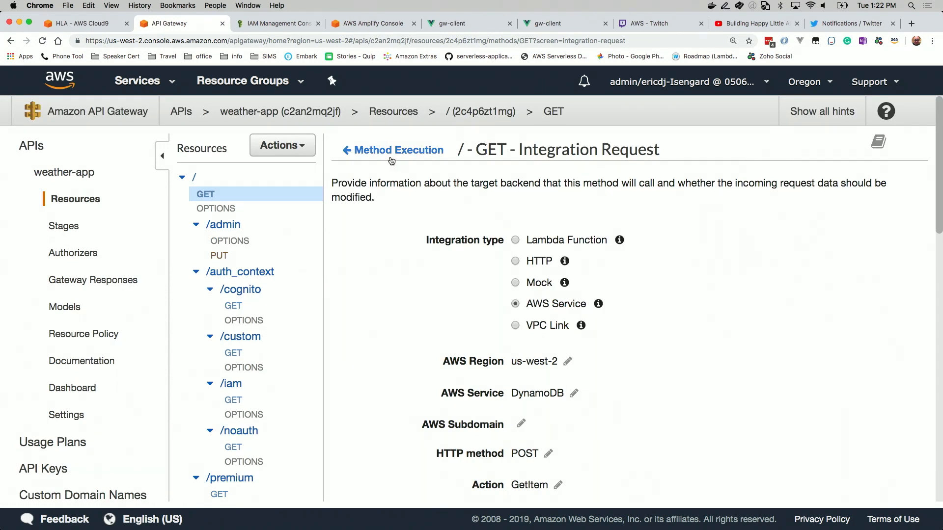
Check the root GET method's test page for available query string inputs and return to the method execution overview
left_click(389, 150)
left_click(356, 210)
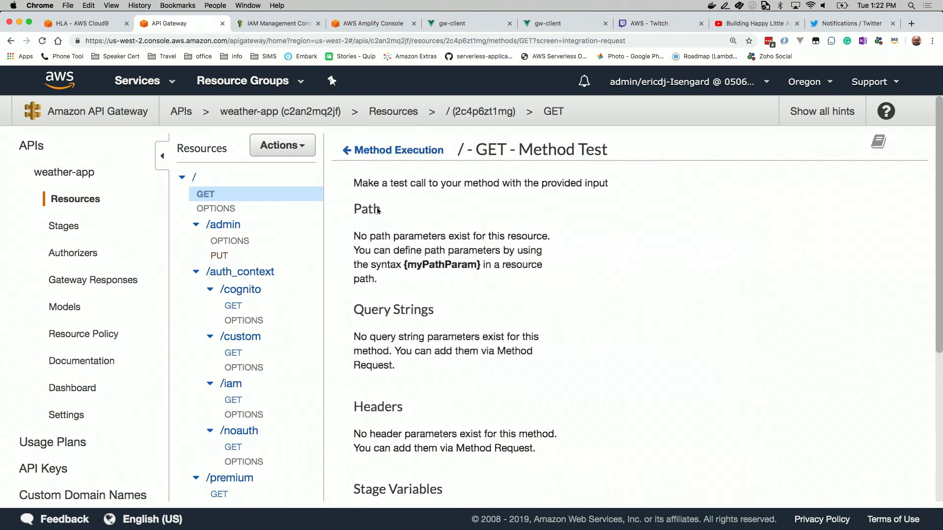
scroll(574, 379, "down", 3)
scroll(574, 379, "up", 3)
left_click(395, 150)
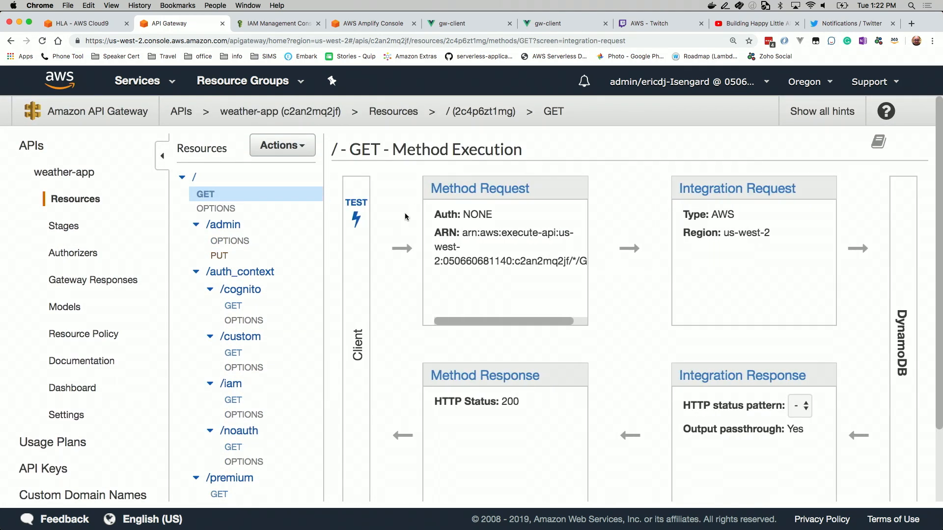
Add a URL query string parameter named zip to the root GET method request and return to the method execution overview
left_click(495, 190)
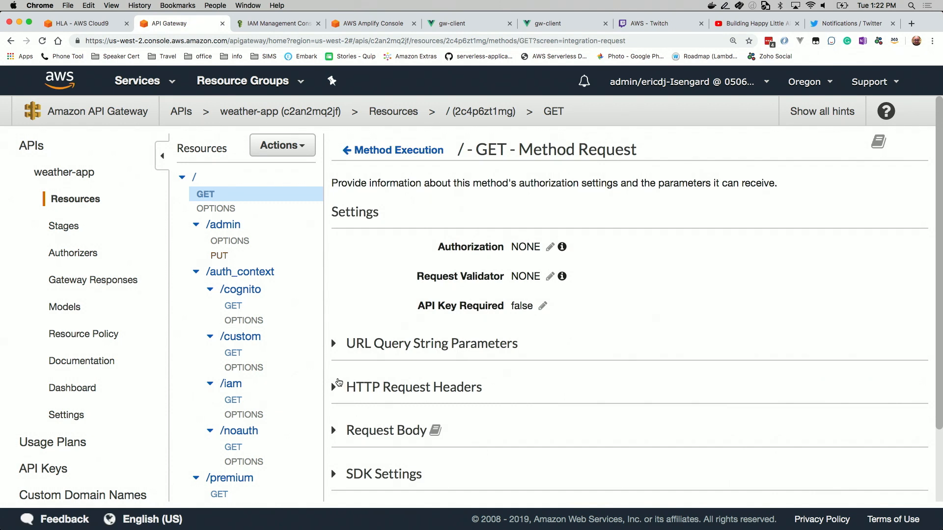
left_click(352, 344)
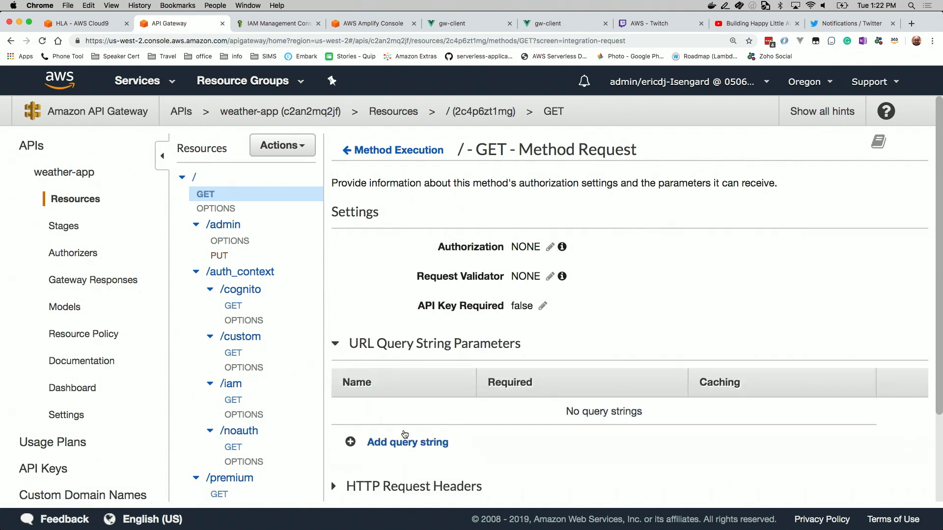
left_click(402, 443)
left_click(388, 417)
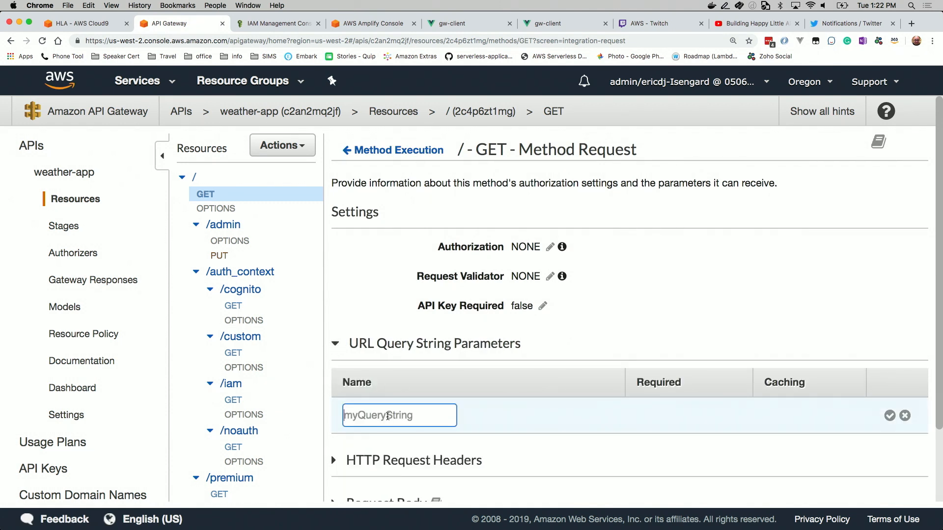
type("zip")
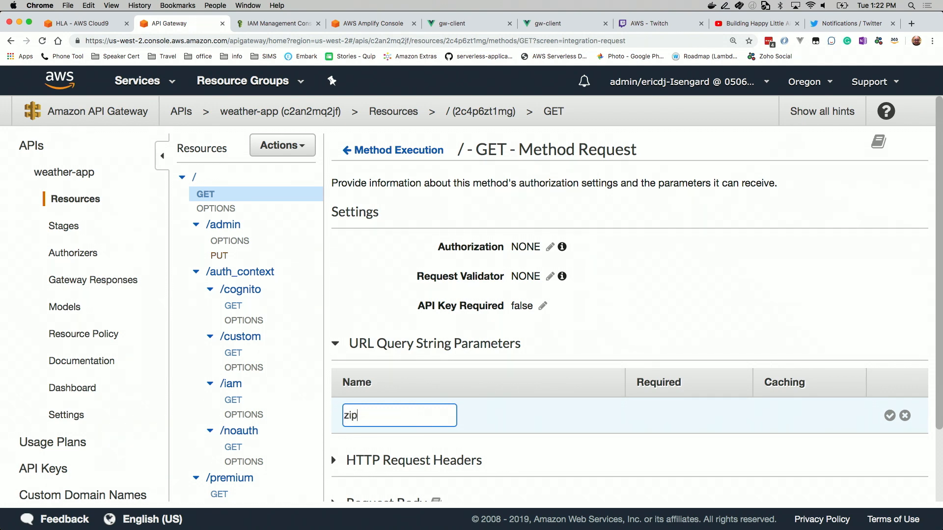
left_click(890, 416)
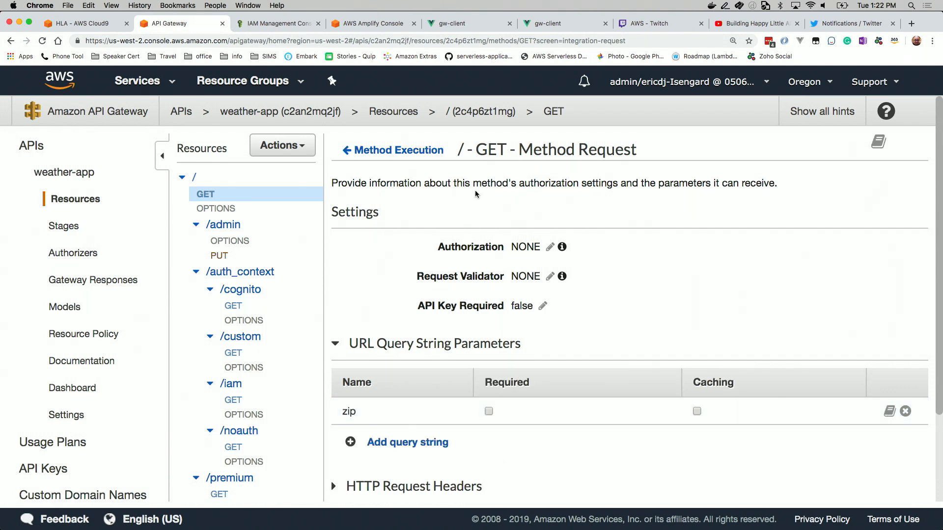
left_click(424, 150)
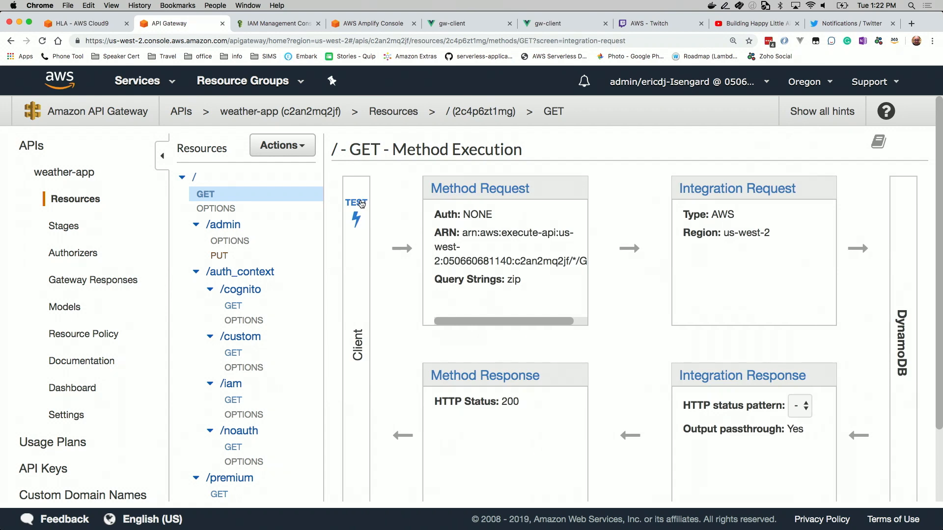
Run a test call of the root GET method with the query string zip=80534
left_click(360, 202)
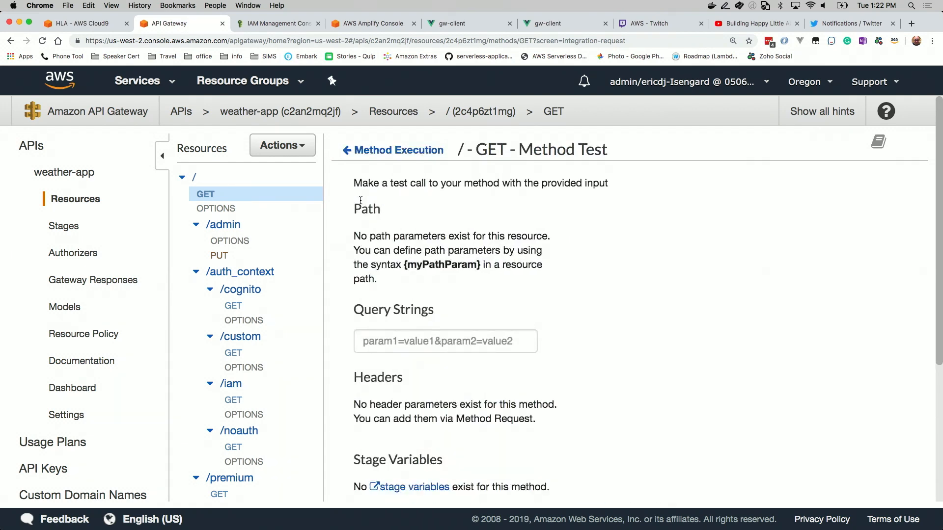
left_click(412, 341)
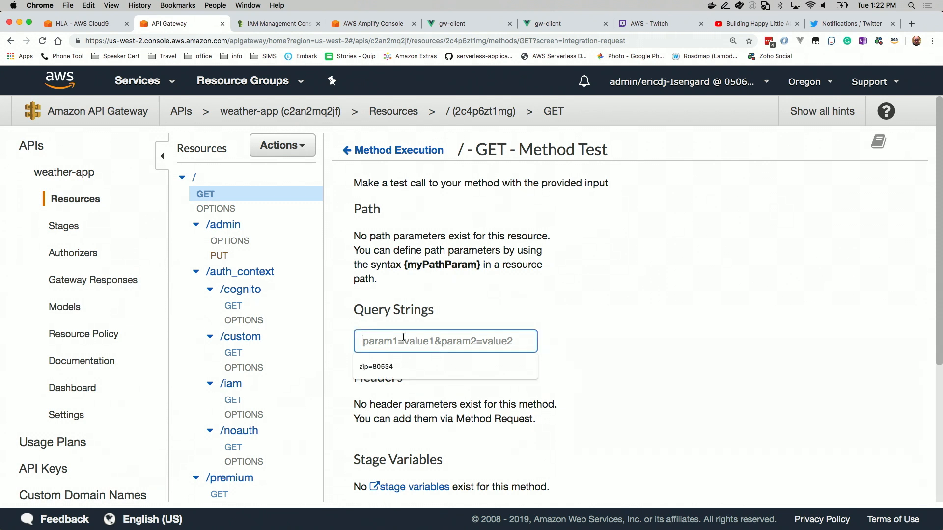
type("zip=")
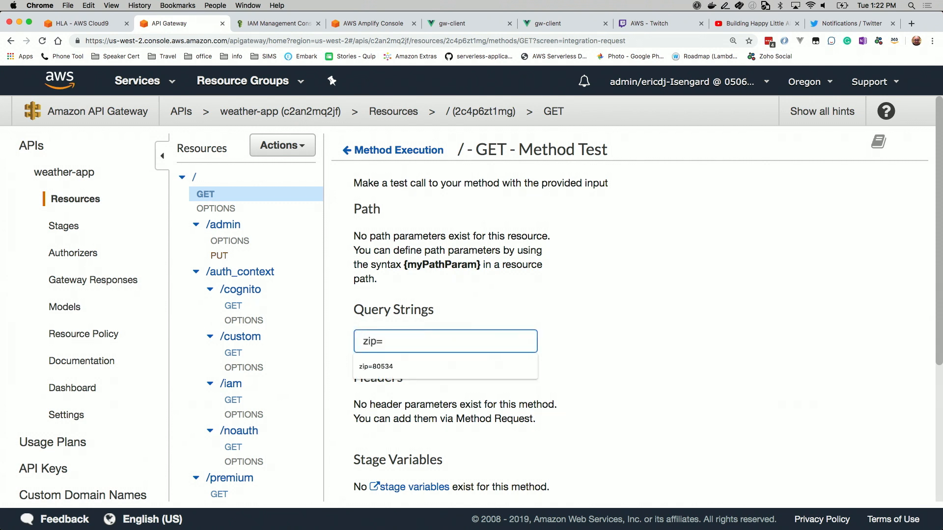
type("80534")
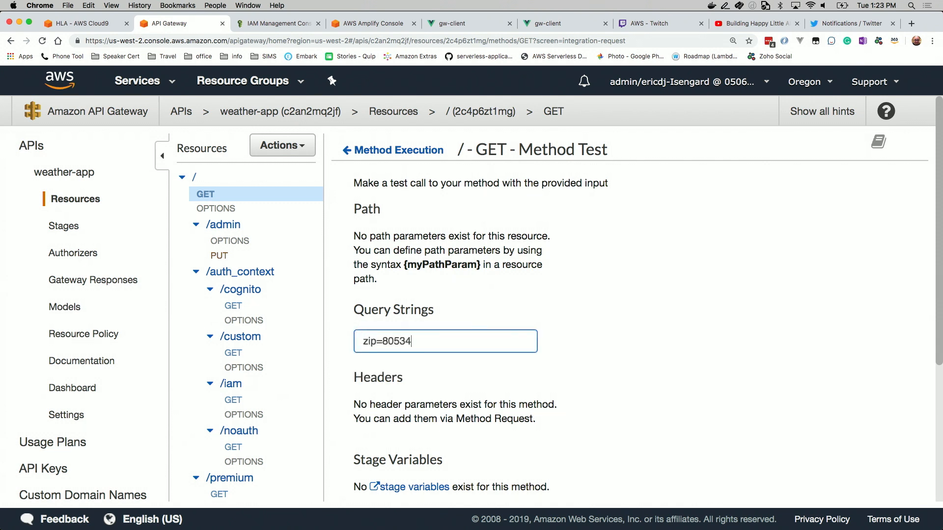
scroll(615, 314, "down", 5)
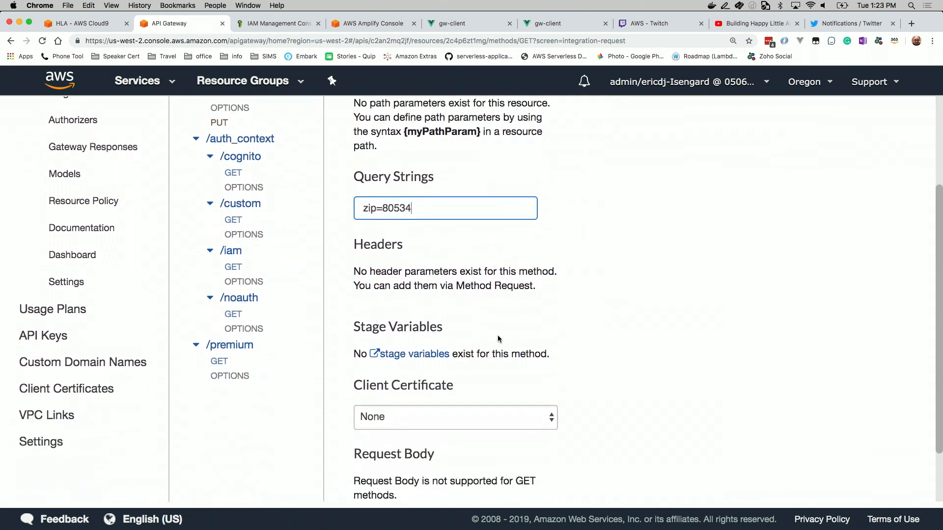
scroll(498, 338, "down", 3)
left_click(532, 474)
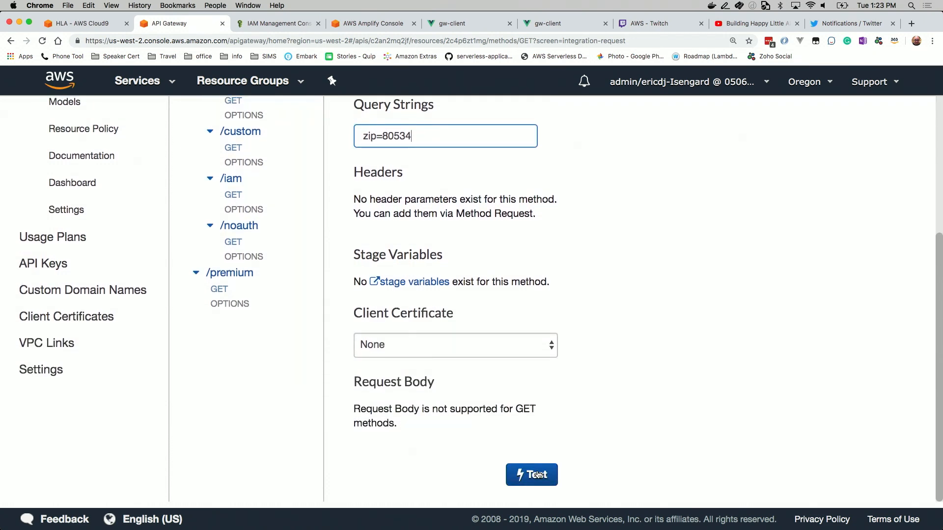
Examine the test call's response and execution logs through the last entries and return to the method execution overview
scroll(821, 451, "up", 3)
scroll(821, 450, "up", 3)
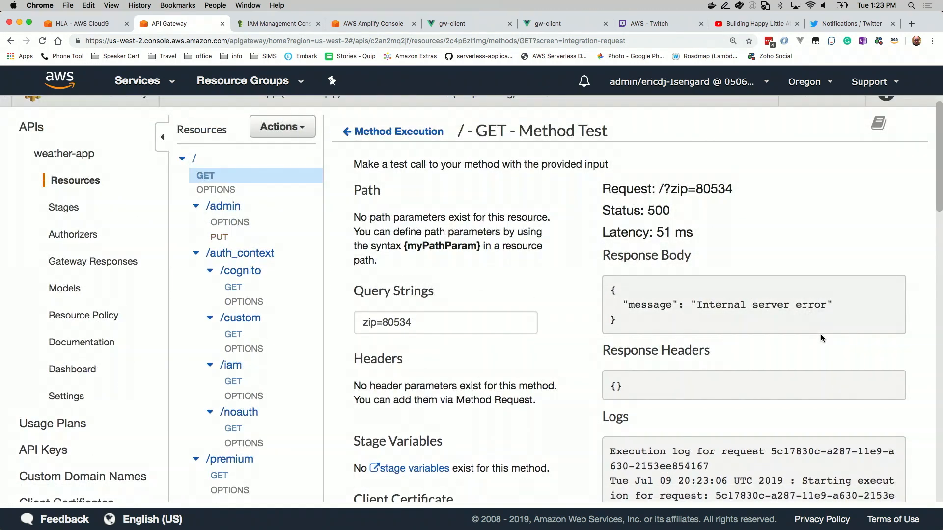
scroll(768, 322, "down", 4)
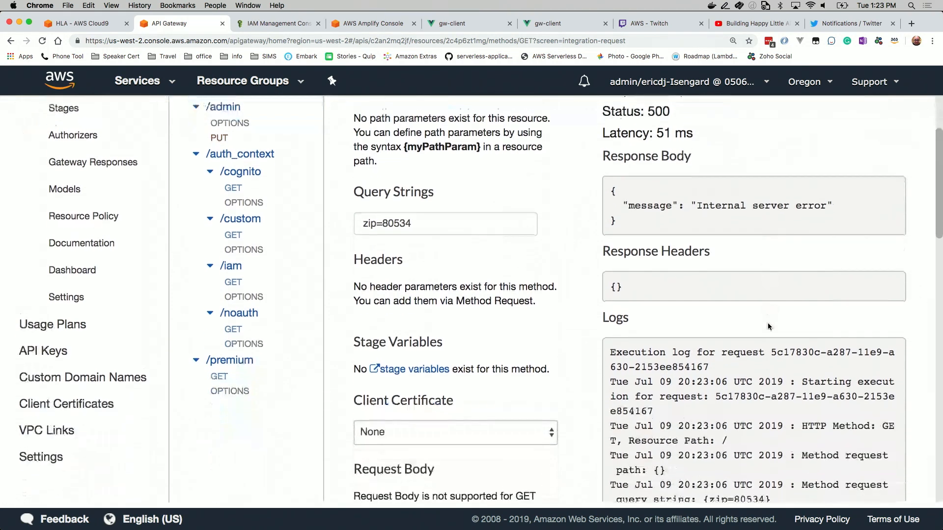
scroll(768, 327, "down", 5)
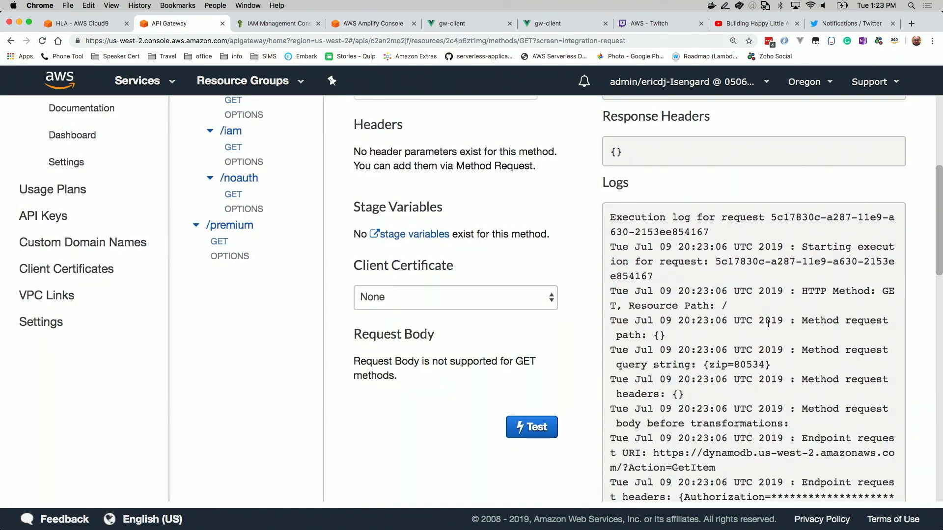
scroll(768, 324, "down", 20)
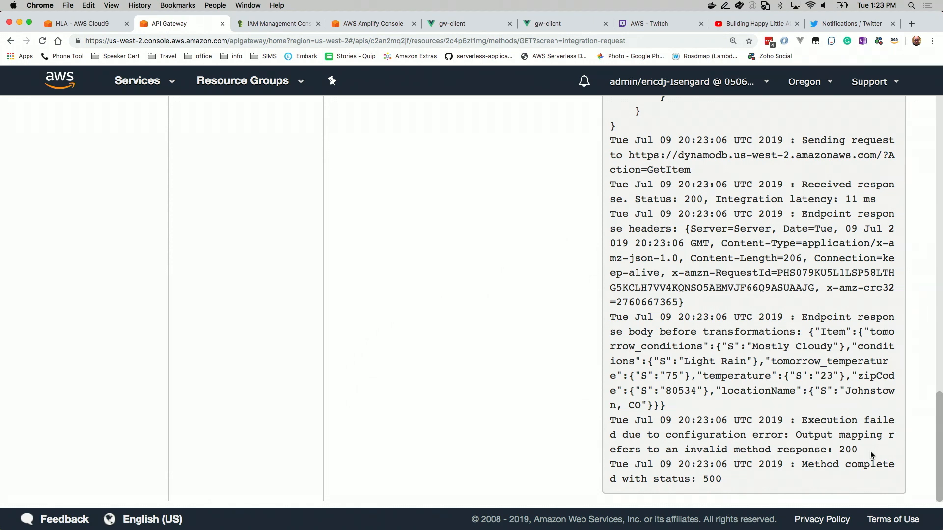
scroll(462, 318, "up", 20)
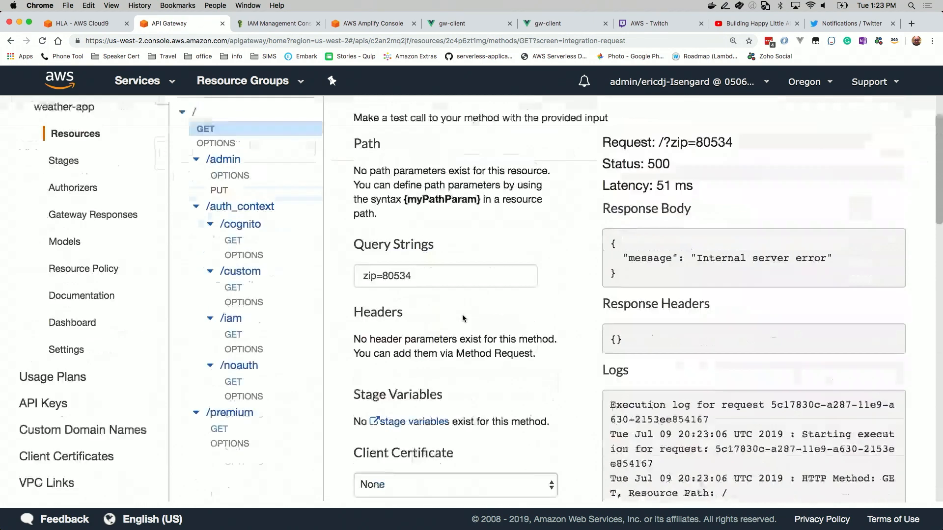
left_click(375, 153)
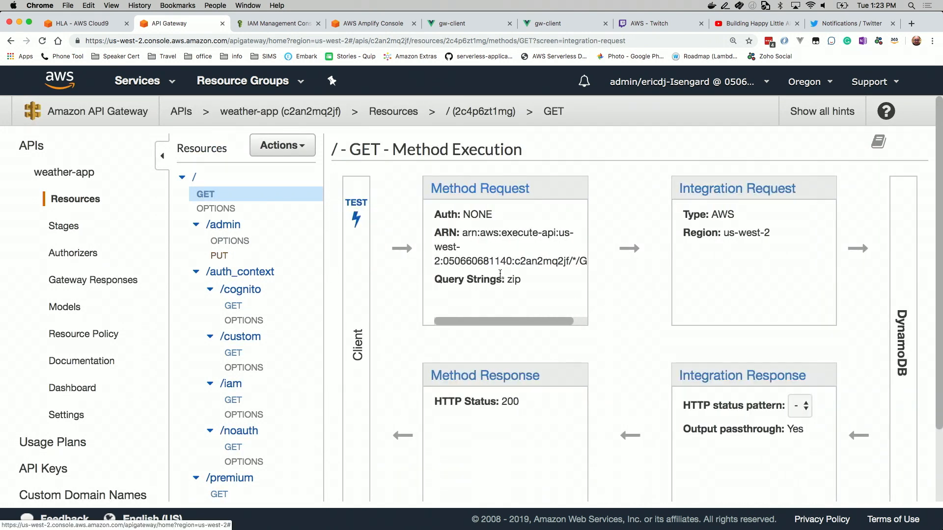
Add an HTTP status 200 response to the root GET method response and return to the method execution overview
left_click(478, 374)
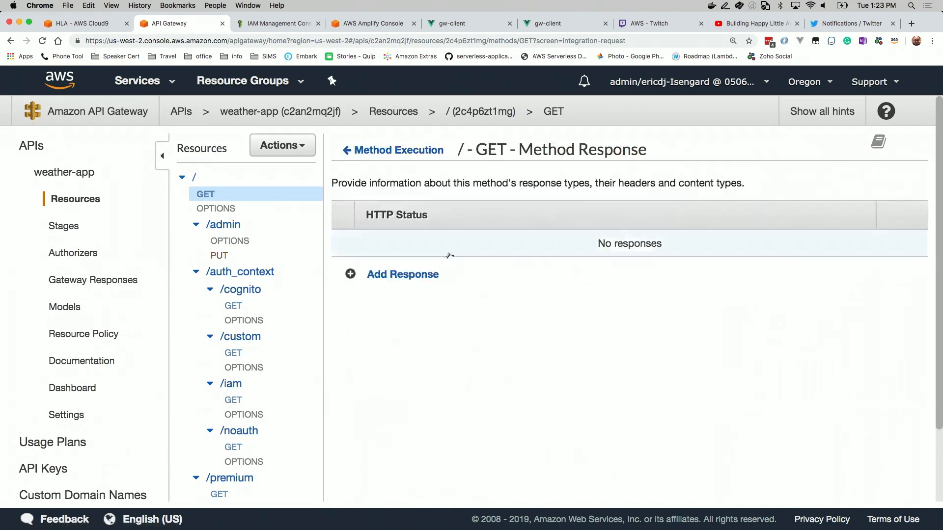
left_click(387, 275)
type("200")
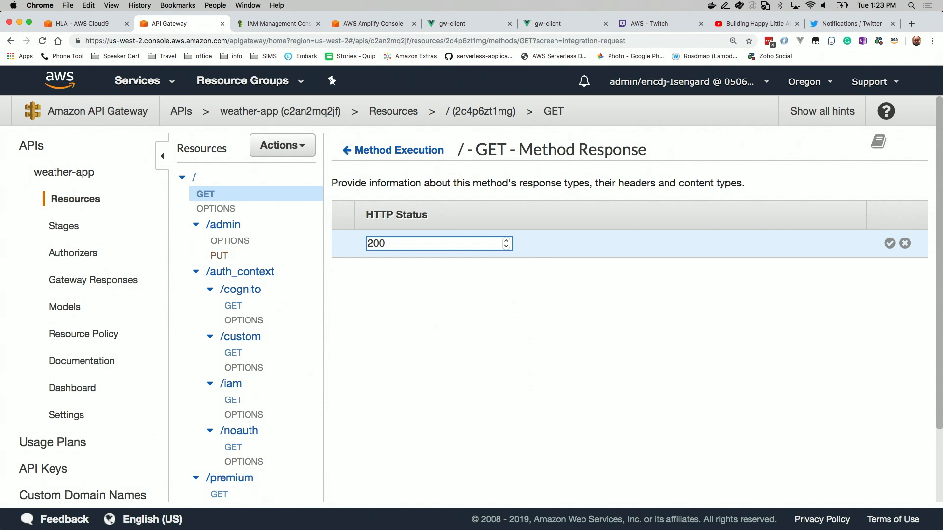
left_click(890, 244)
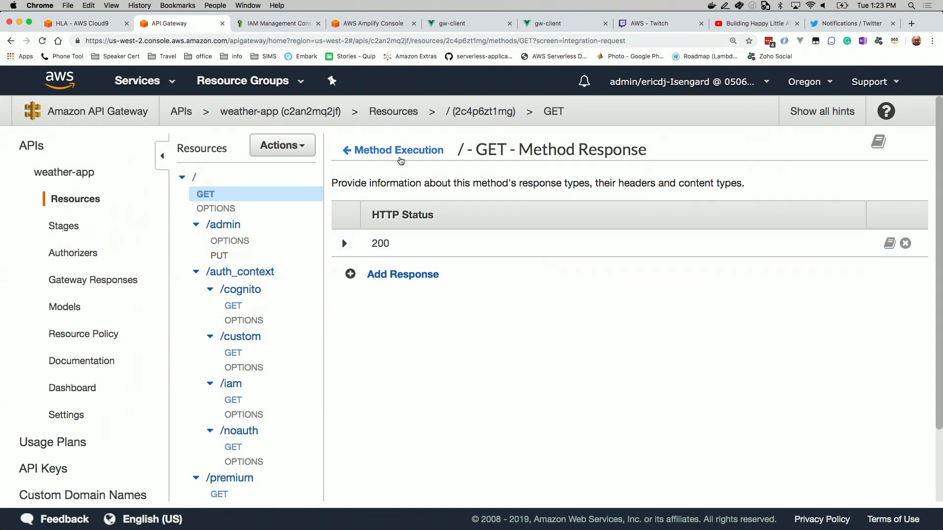
left_click(399, 155)
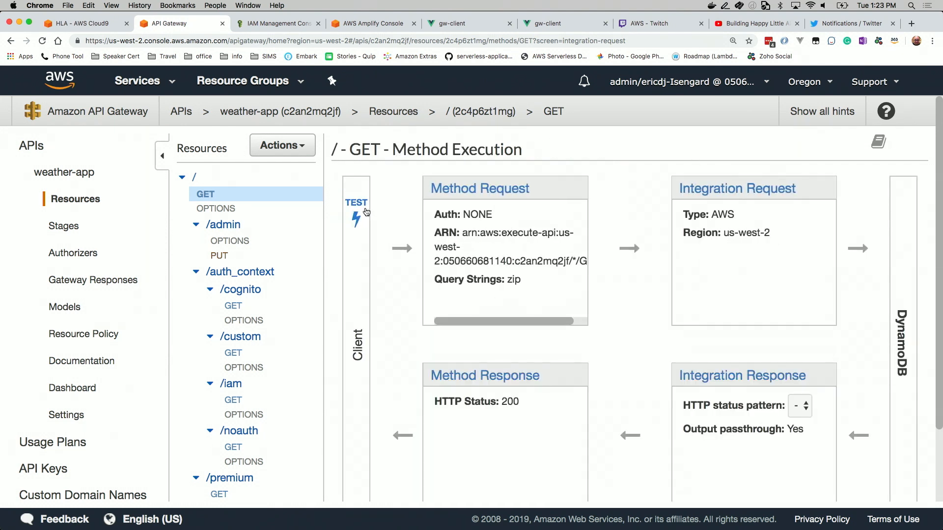
Rerun the root GET test call with zip=80534, review the response body, and return to the method execution overview
left_click(361, 210)
scroll(454, 339, "down", 10)
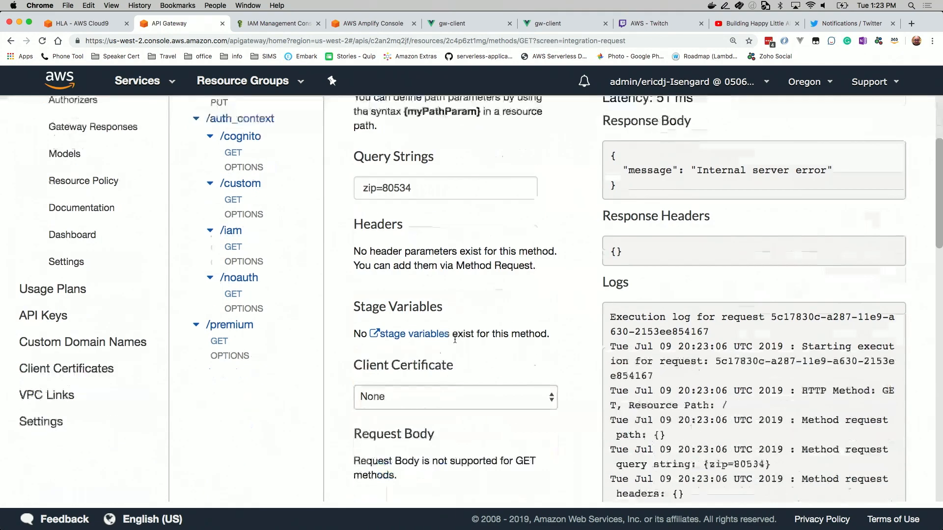
scroll(455, 339, "up", 4)
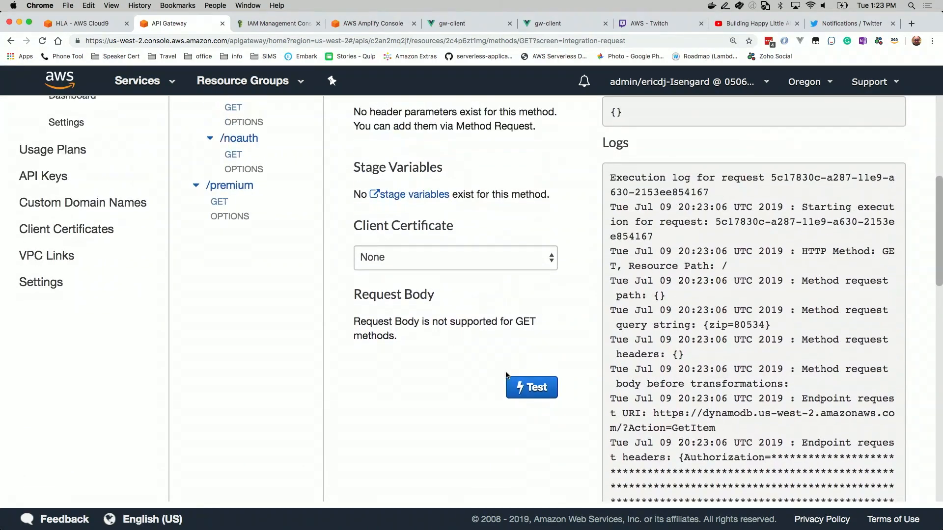
left_click(516, 388)
scroll(781, 309, "up", 5)
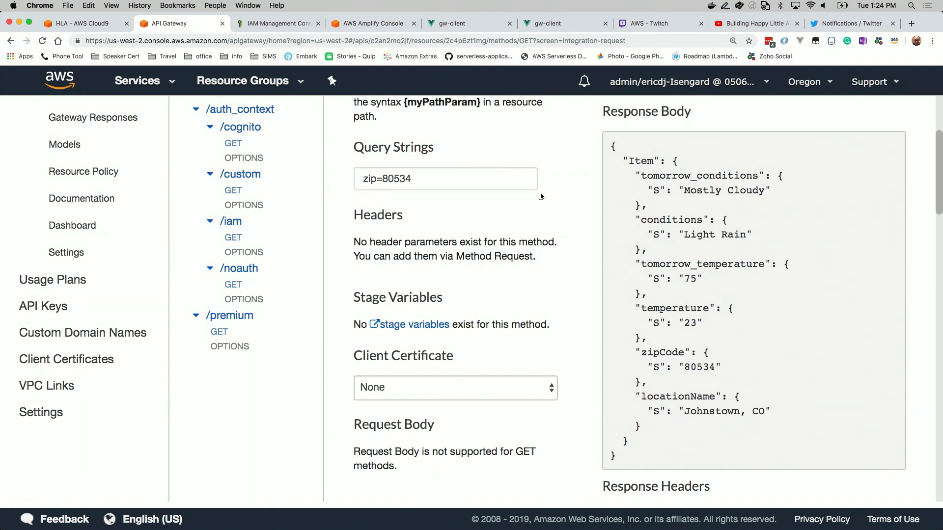
scroll(540, 195, "up", 4)
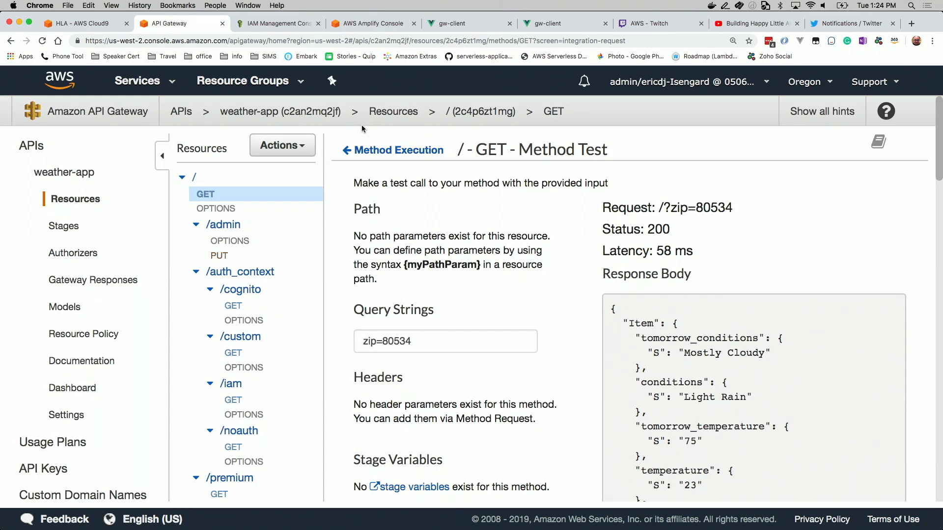
left_click(382, 150)
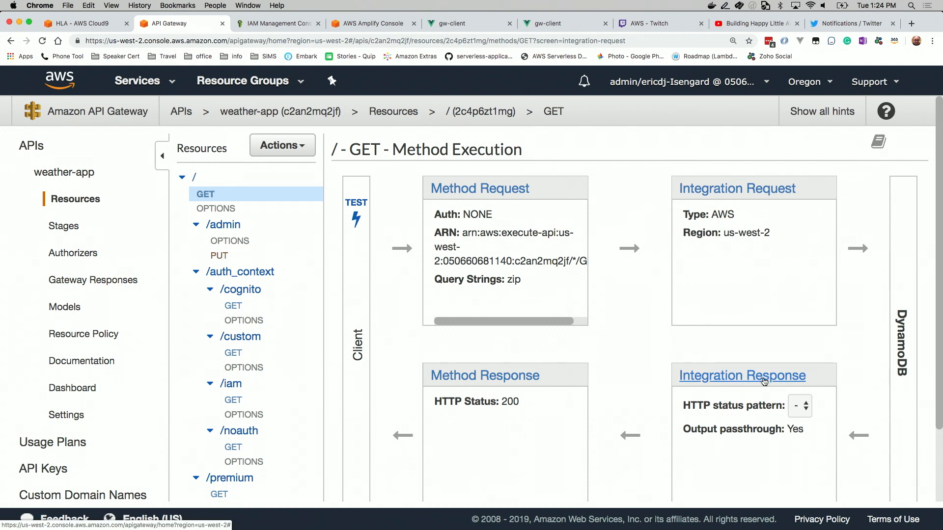
Generate a WeatherOut model template for the application/json mapping template of the 200 integration response
left_click(764, 382)
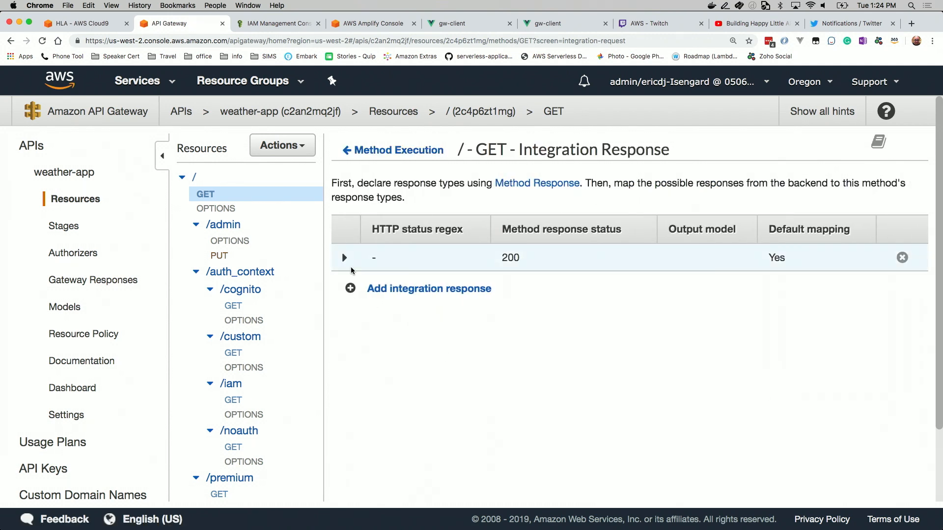
left_click(344, 259)
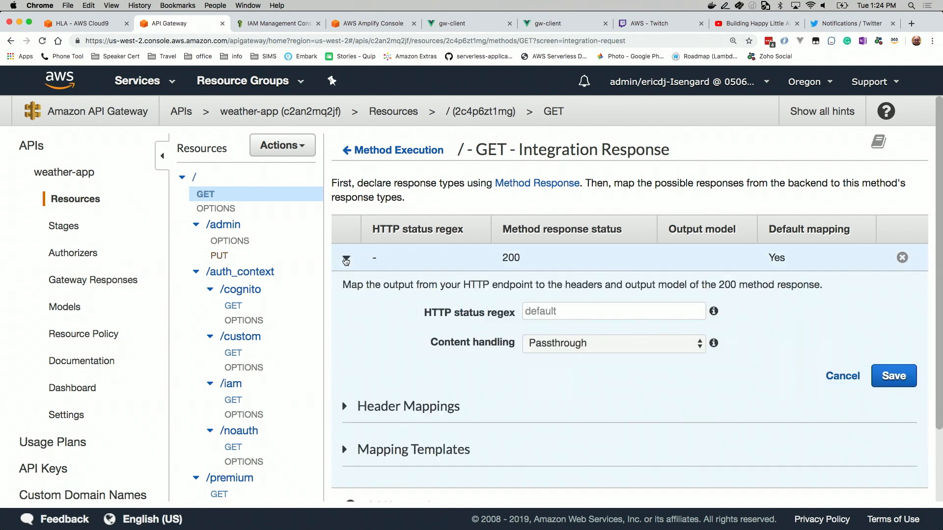
left_click(349, 451)
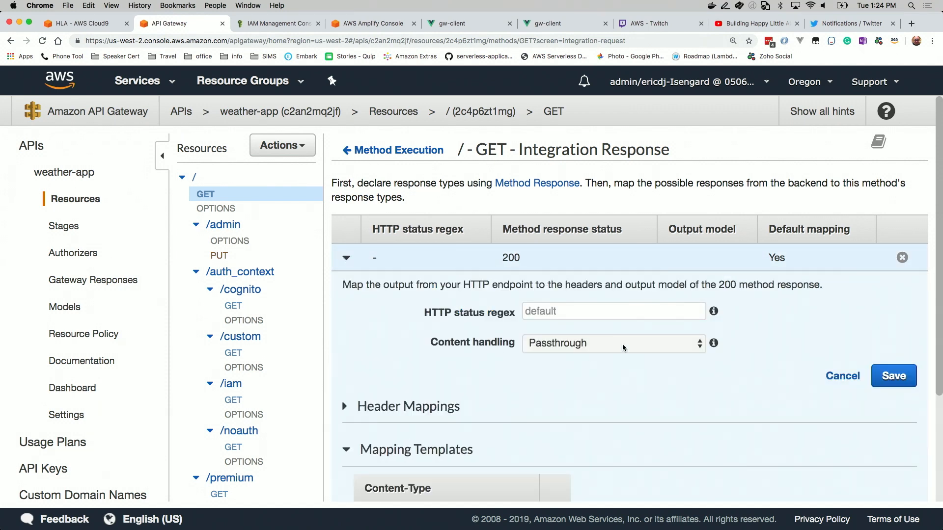
scroll(623, 343, "down", 3)
left_click(419, 383)
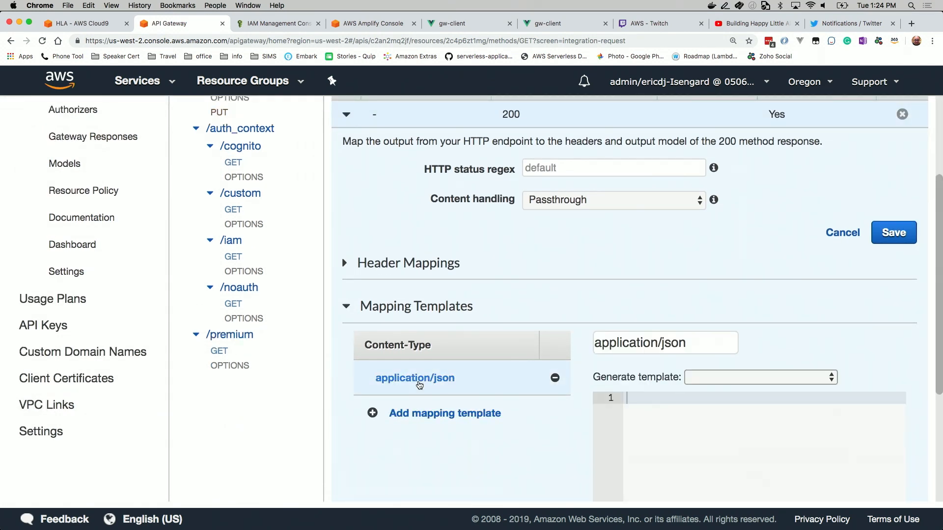
left_click(706, 377)
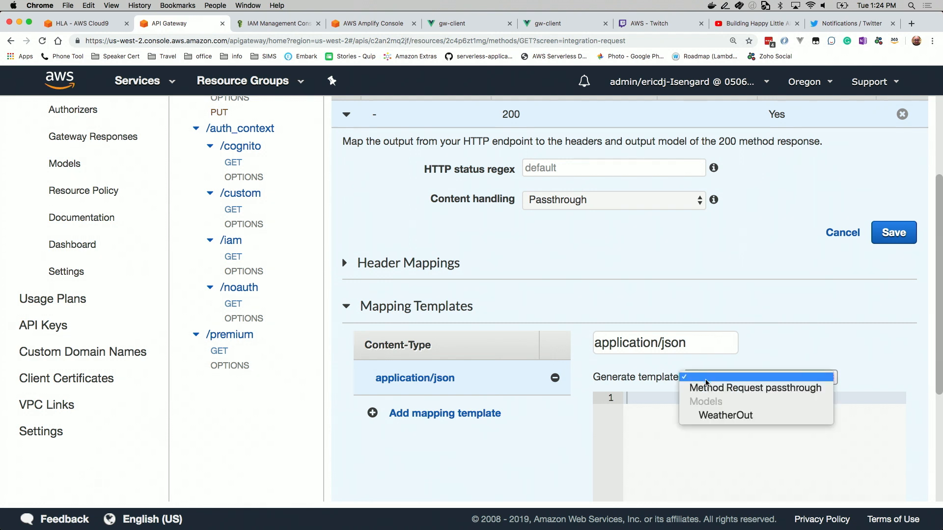
left_click(718, 416)
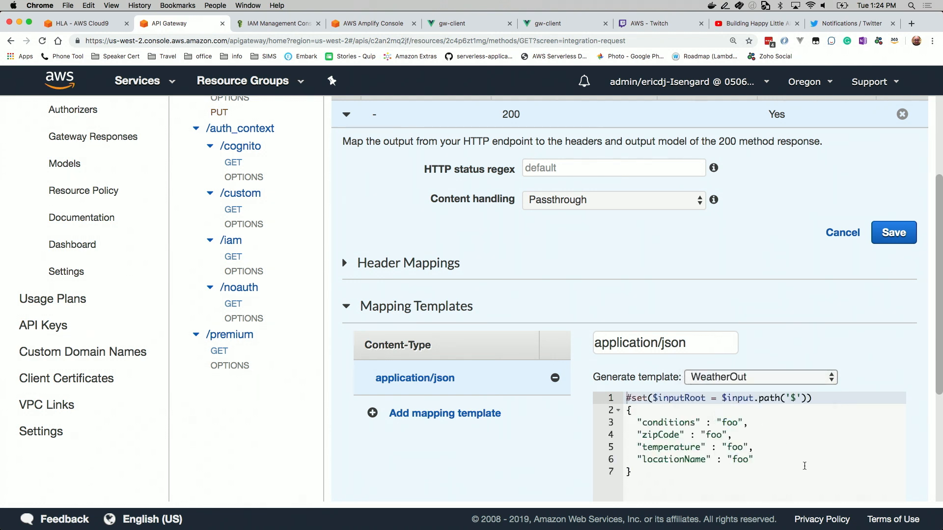
scroll(870, 411, "down", 5)
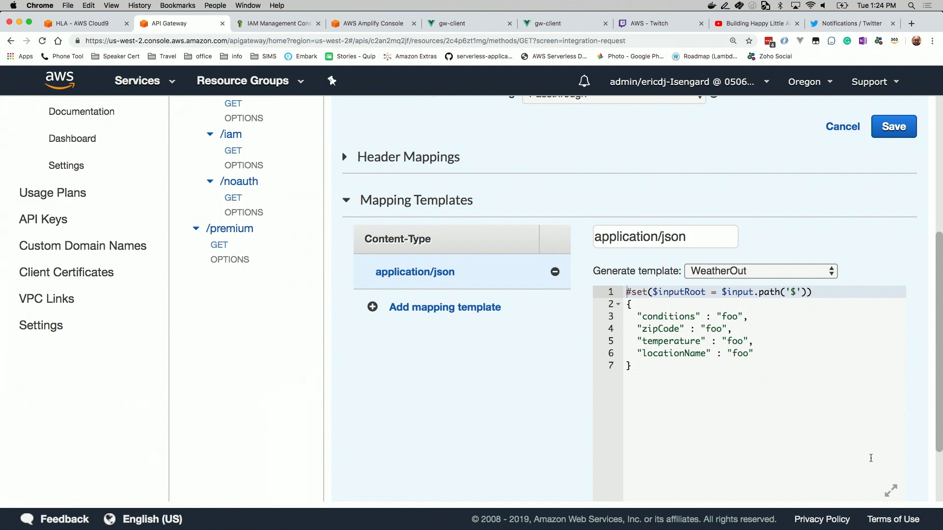
key("super+Tab")
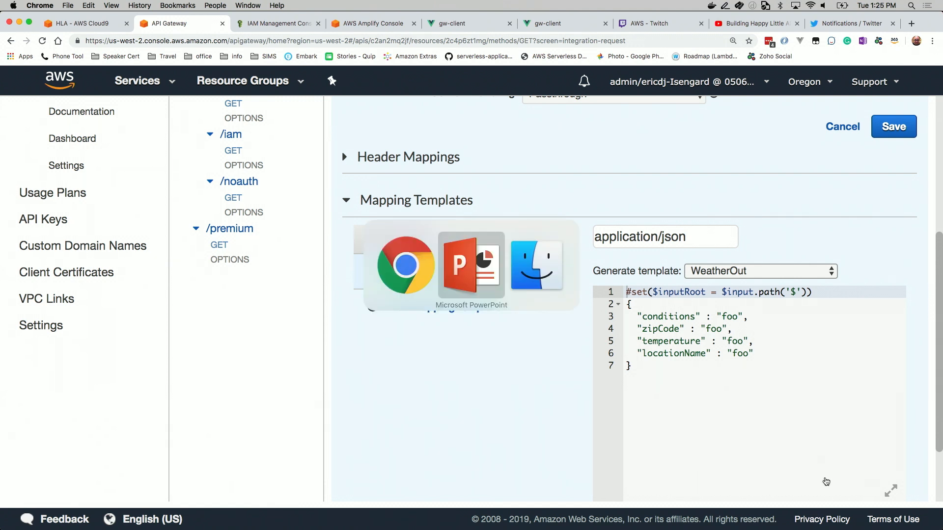
Replace the generated template with the Integration Response block copied from vtl-templates.json in Cloud9, mapping conditions, zipCode, temperature and locationName
key("super+shift+Tab")
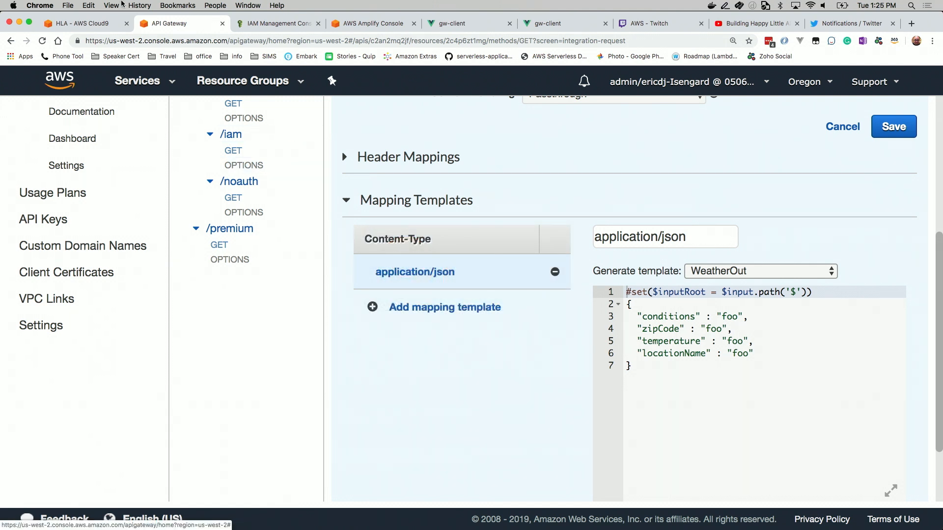
left_click(98, 23)
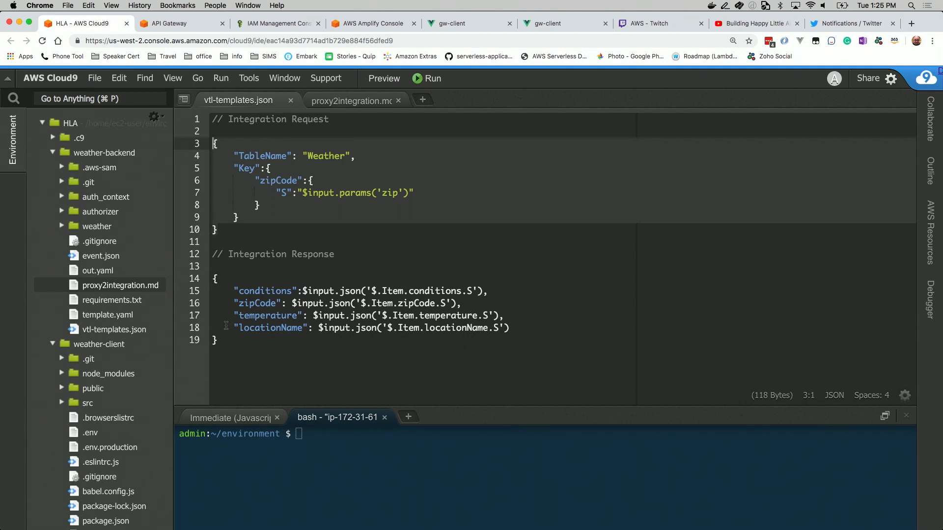
left_click_drag(226, 343, 212, 281)
key("super+c")
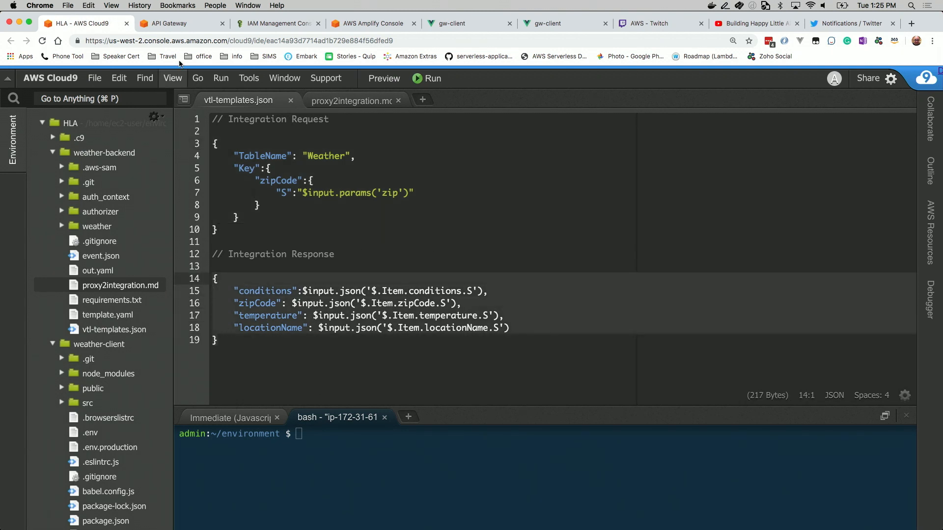
left_click(182, 24)
left_click_drag(639, 370, 613, 278)
key("cmd+v")
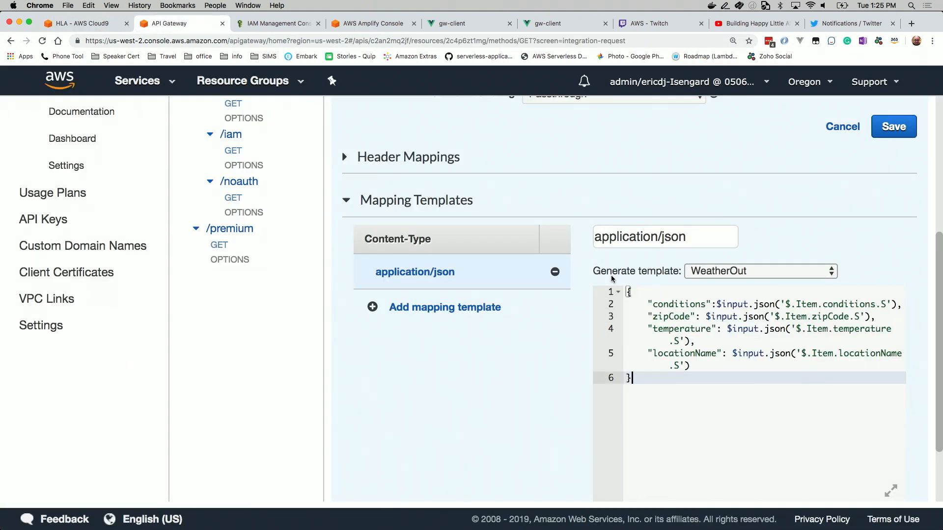
Expand the mapping template editor to check the template, save it and return to the method execution overview
left_click(891, 491)
key("cmd+equal")
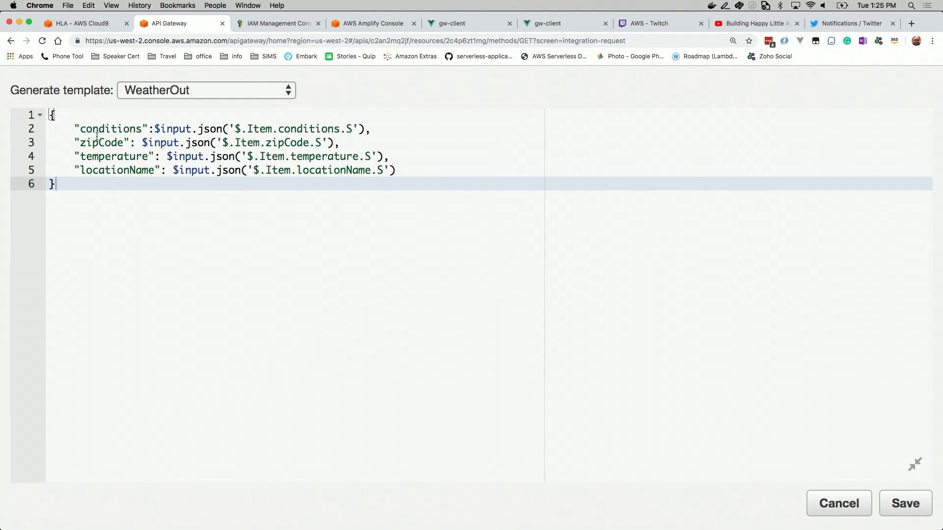
left_click(904, 504)
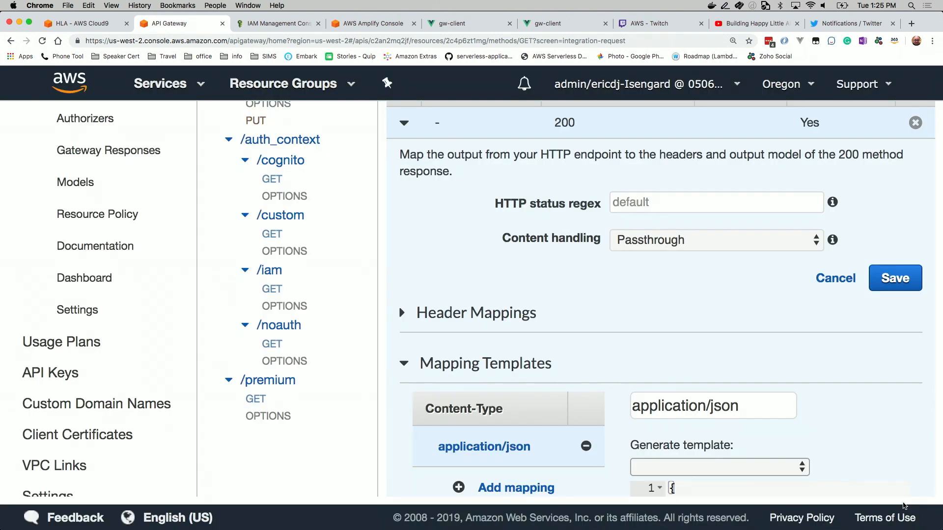
scroll(331, 196, "up", 5)
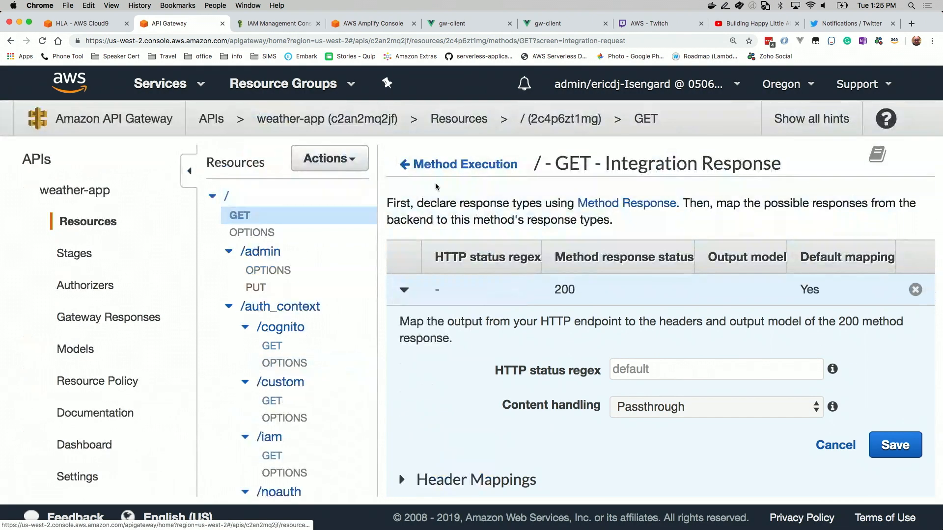
left_click(442, 167)
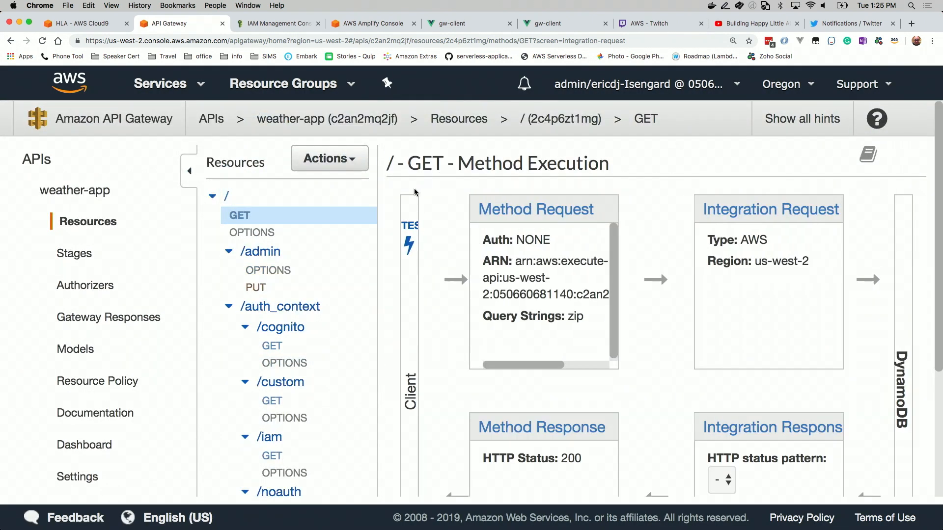
Rerun the root GET test call with zip=80534 and review the mapped response body
left_click(412, 229)
scroll(526, 335, "down", 8)
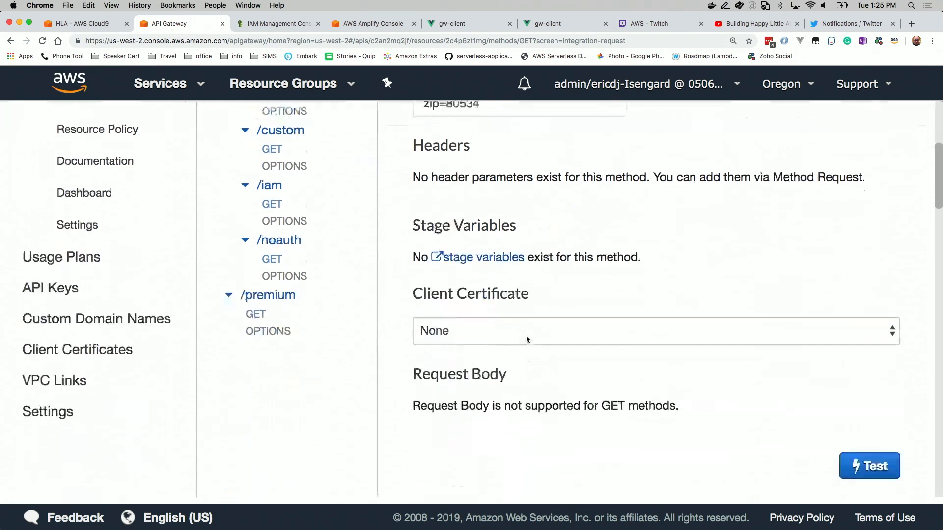
left_click(870, 339)
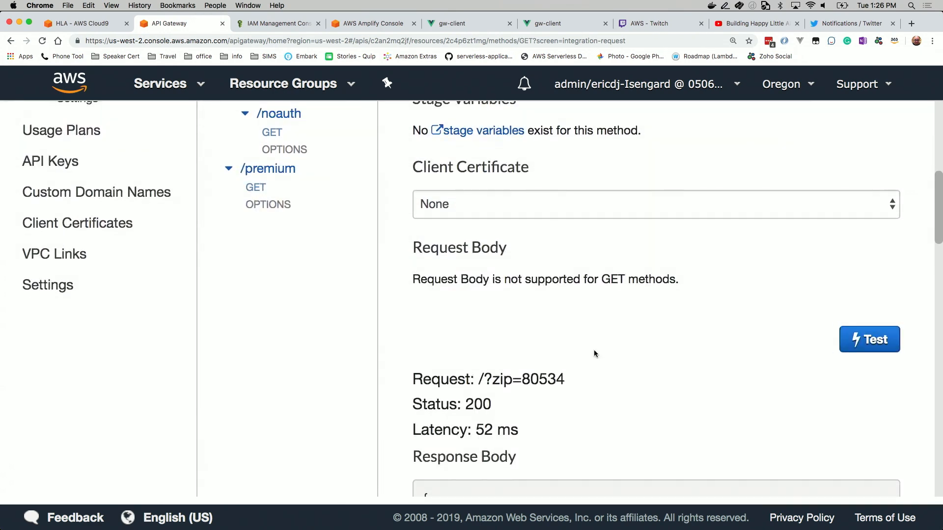
scroll(617, 290, "up", 10)
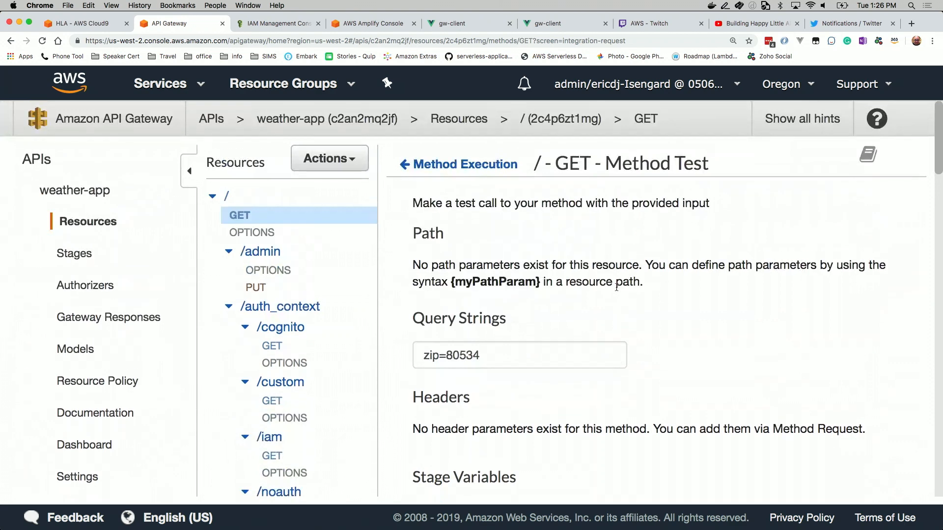
scroll(617, 287, "down", 10)
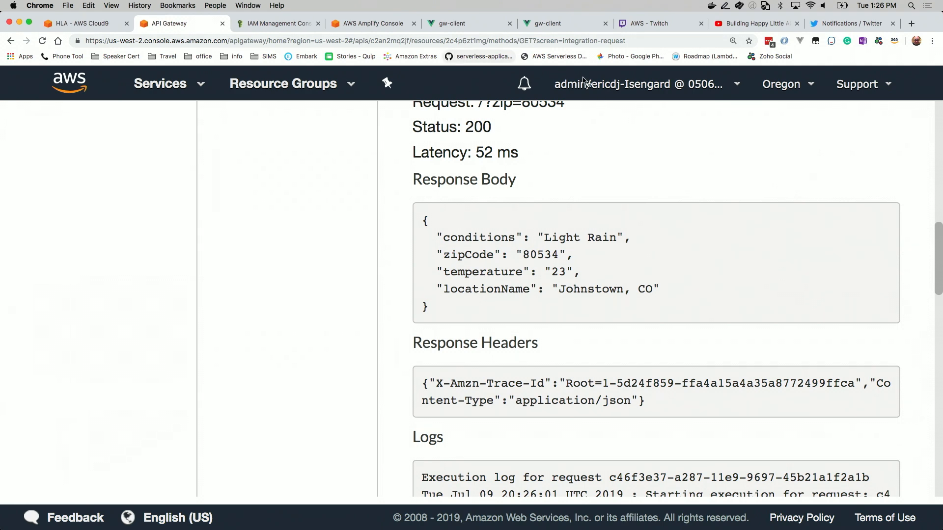
scroll(613, 254, "up", 10)
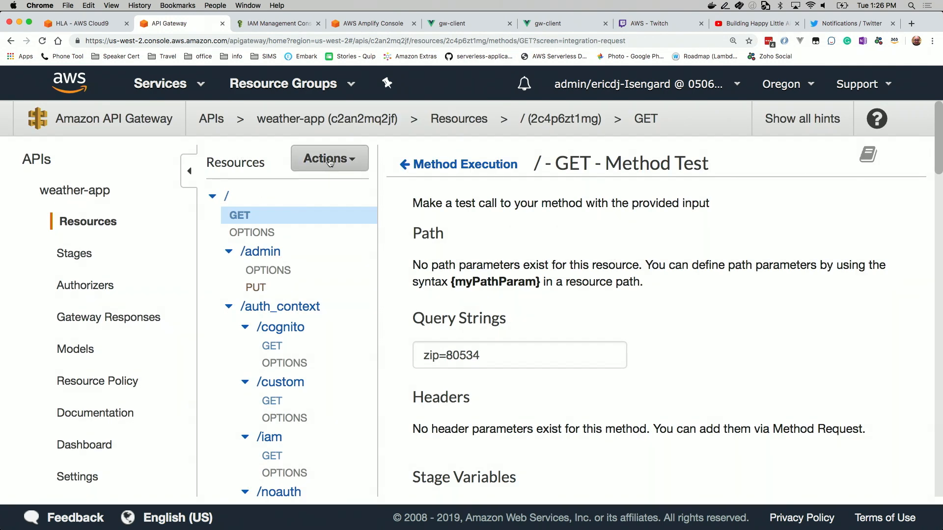
Deploy the weather-app API to the Prod stage
left_click(329, 160)
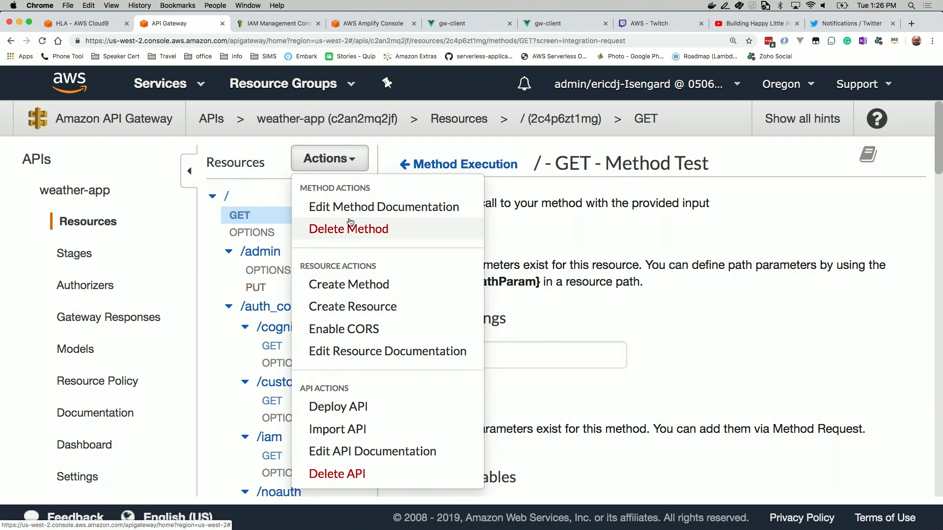
scroll(335, 427, "down", 3)
scroll(335, 427, "up", 3)
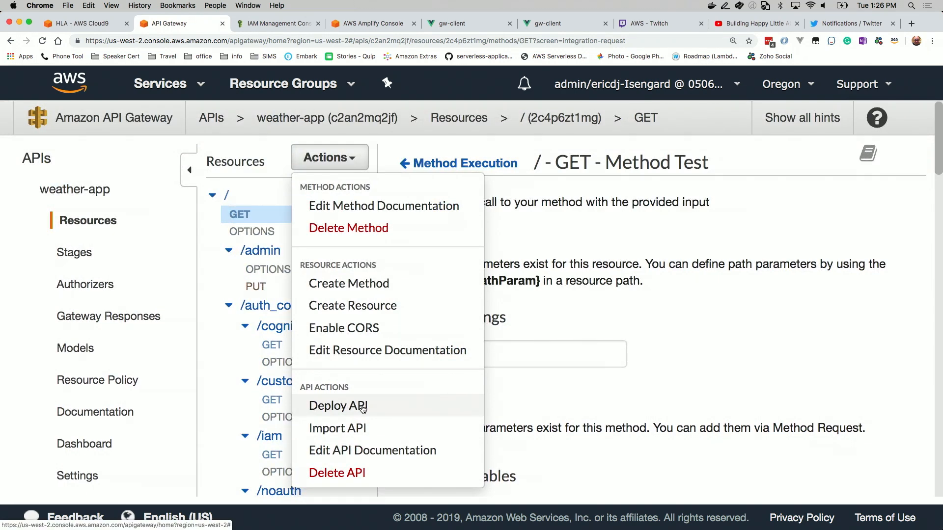
left_click(361, 409)
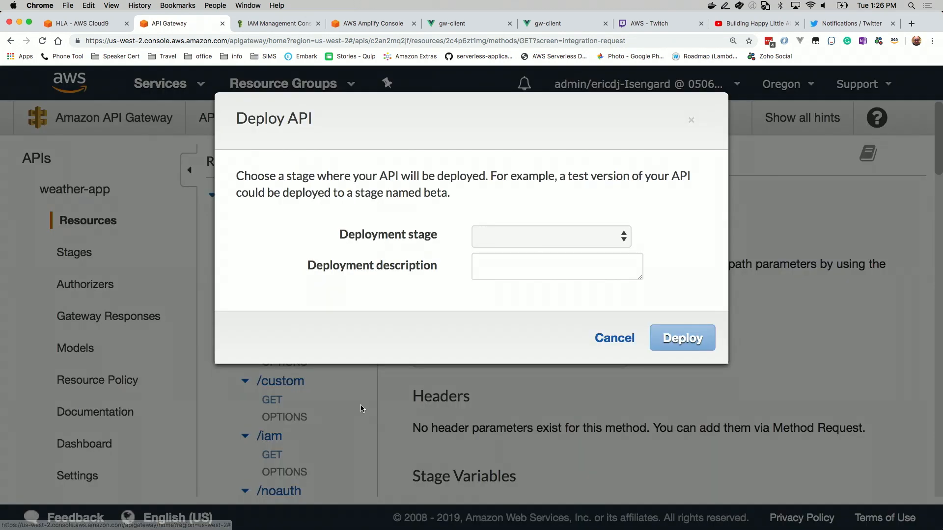
left_click(627, 242)
left_click(603, 253)
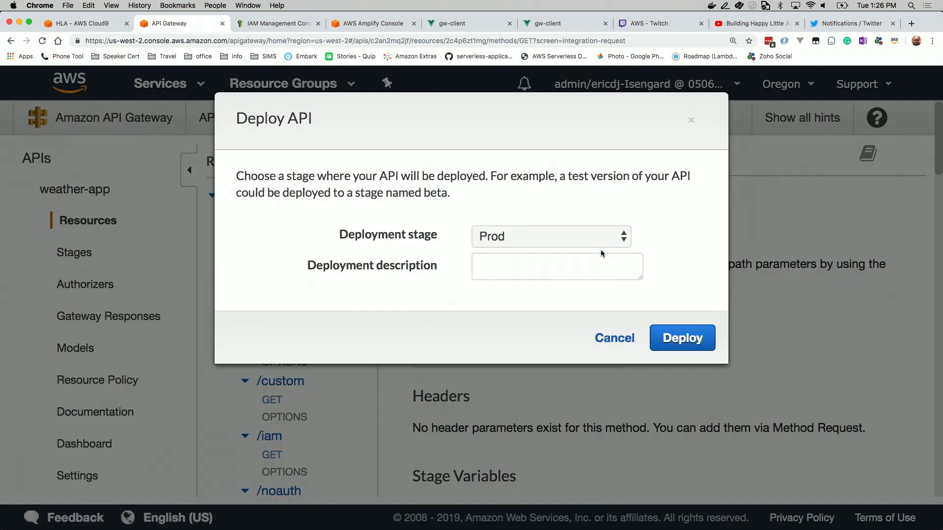
left_click(674, 343)
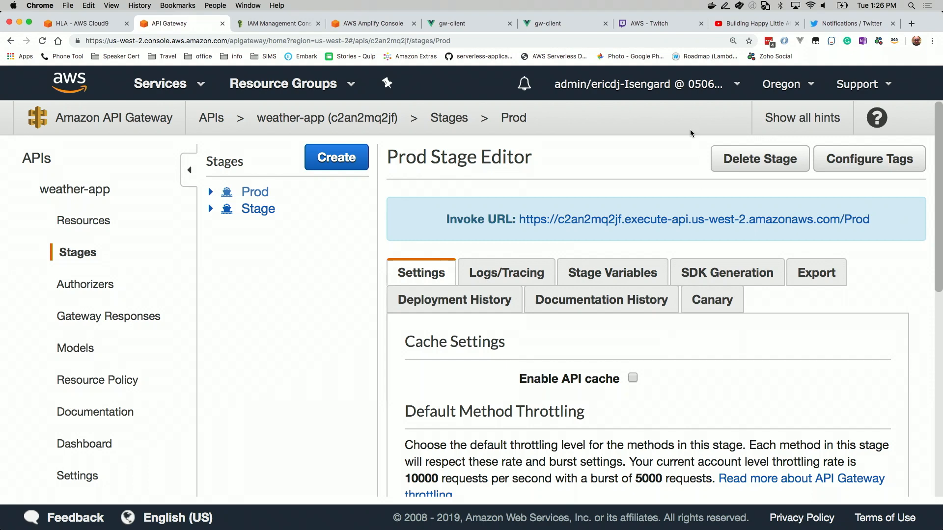
Look over the weather-client app's deployment page in Amplify Console and return to The Weather Guru site
left_click(457, 25)
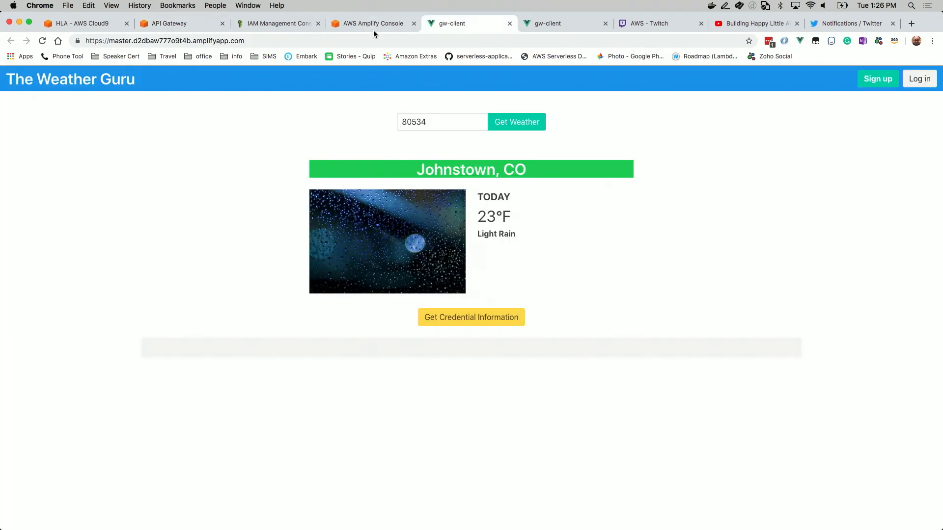
left_click(372, 24)
scroll(413, 172, "down", 8)
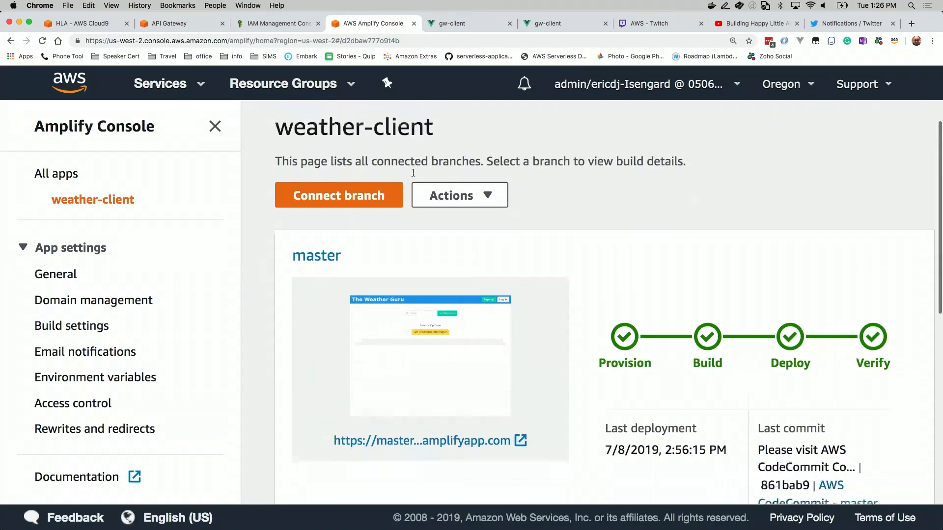
scroll(413, 173, "up", 6)
scroll(413, 173, "up", 3)
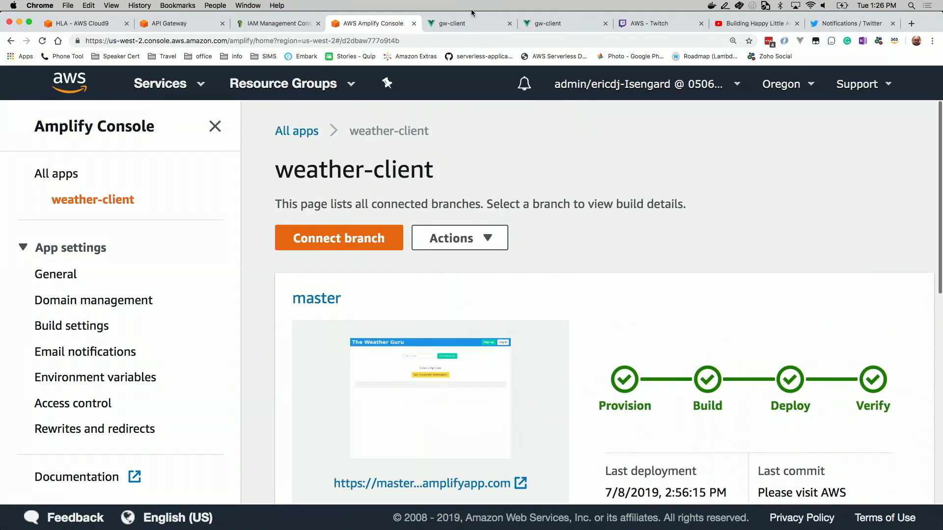
left_click(473, 24)
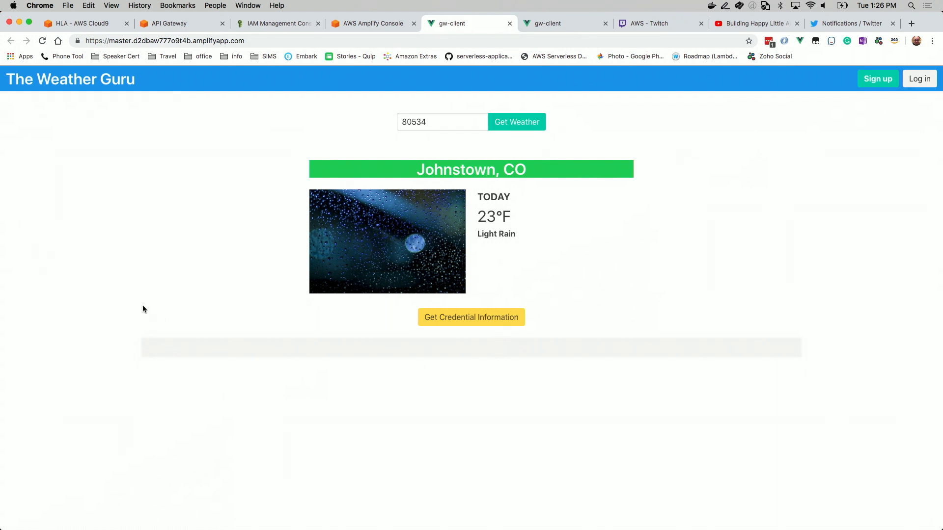
Open the developer tools on The Weather Guru with enlarged text, reload the page and shrink the tools pane to show more of the site
right_click(107, 274)
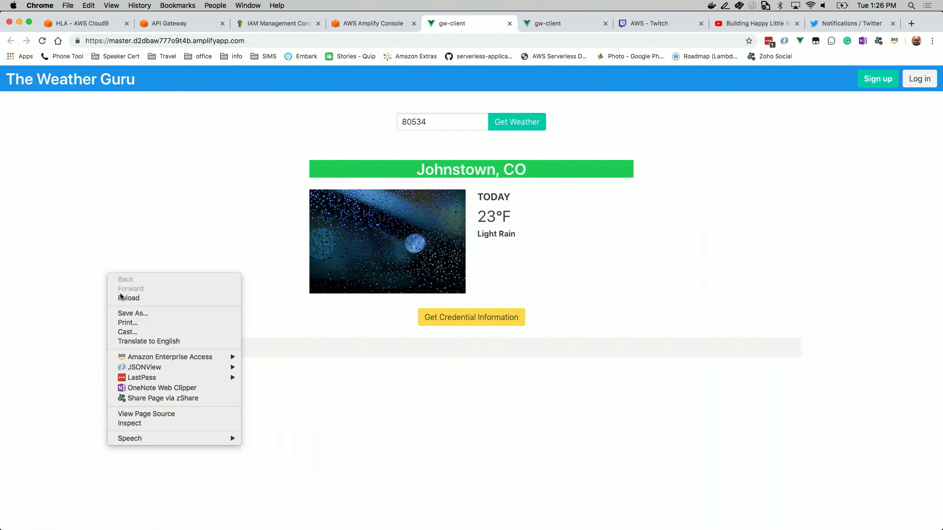
left_click(130, 423)
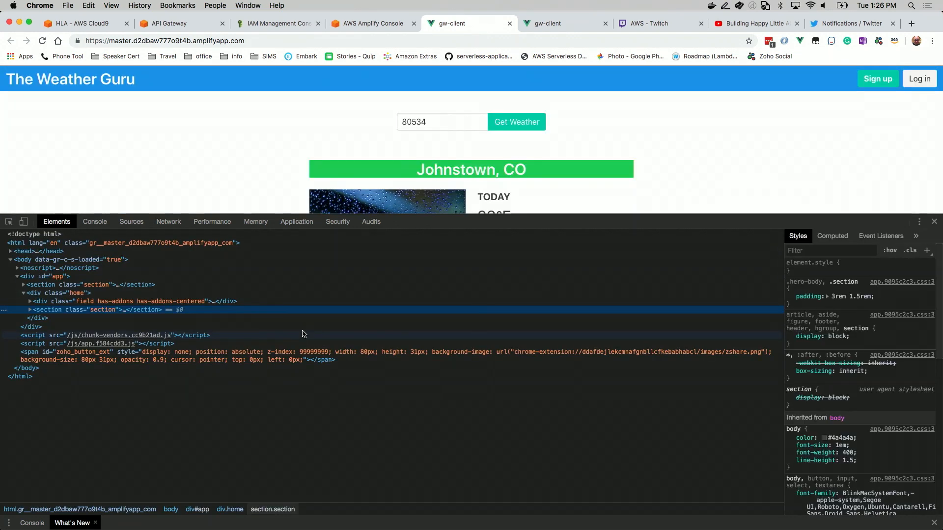
key("super+equal")
key("super+equal")
key("super+equal")
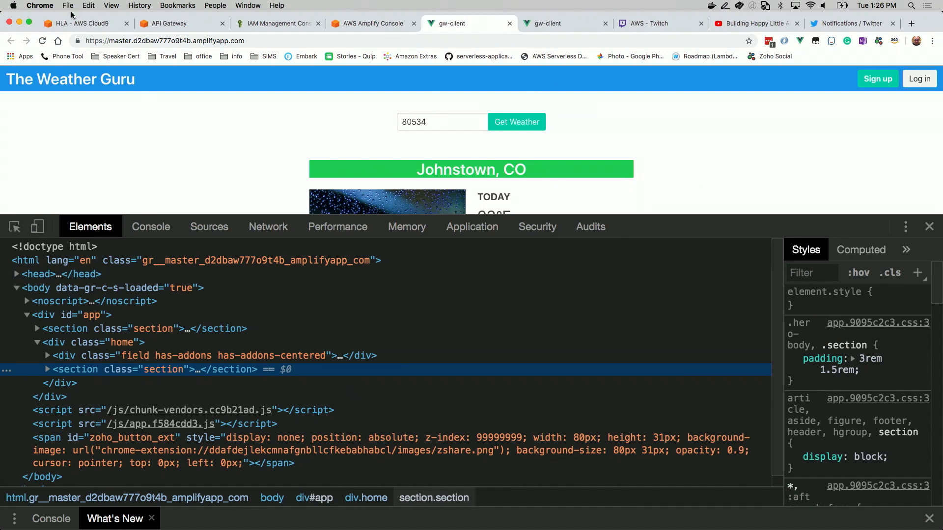
left_click(43, 42)
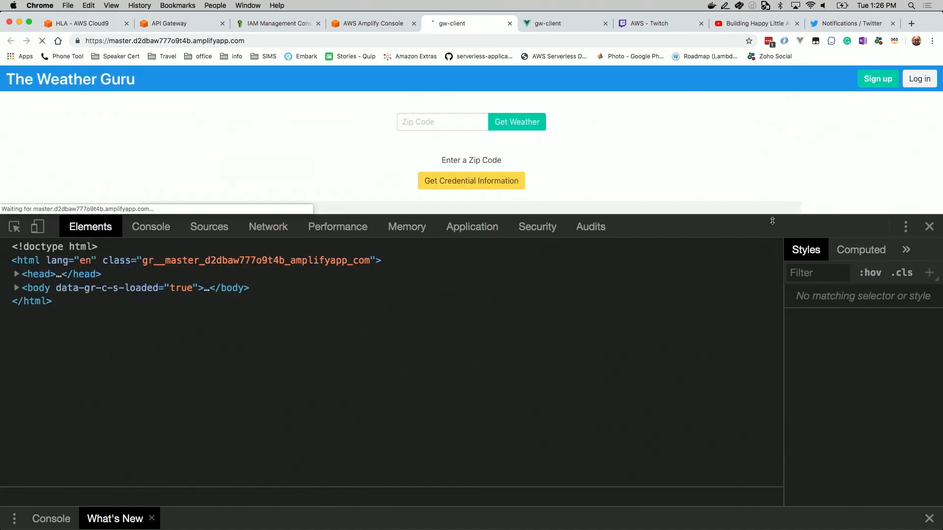
left_click_drag(780, 215, 780, 273)
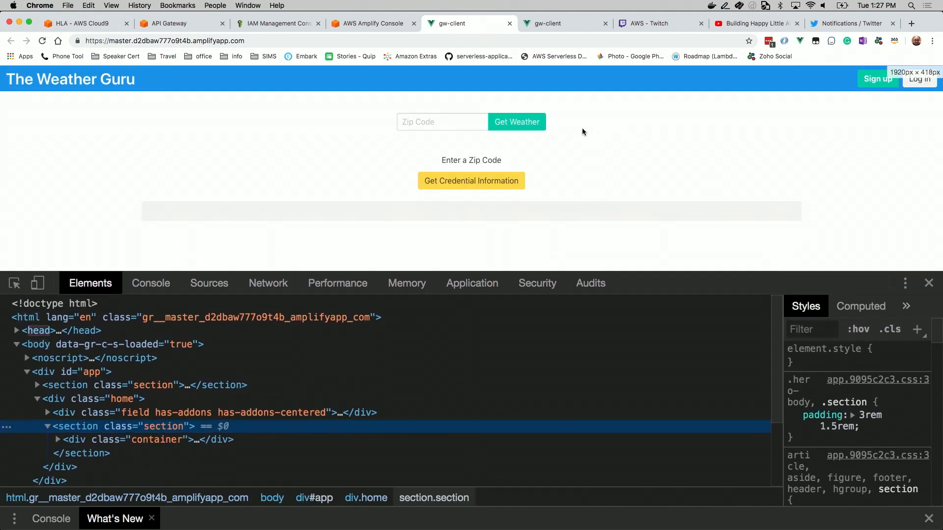
Request the weather for zip code 80529 and check the browser console for errors
left_click(447, 119)
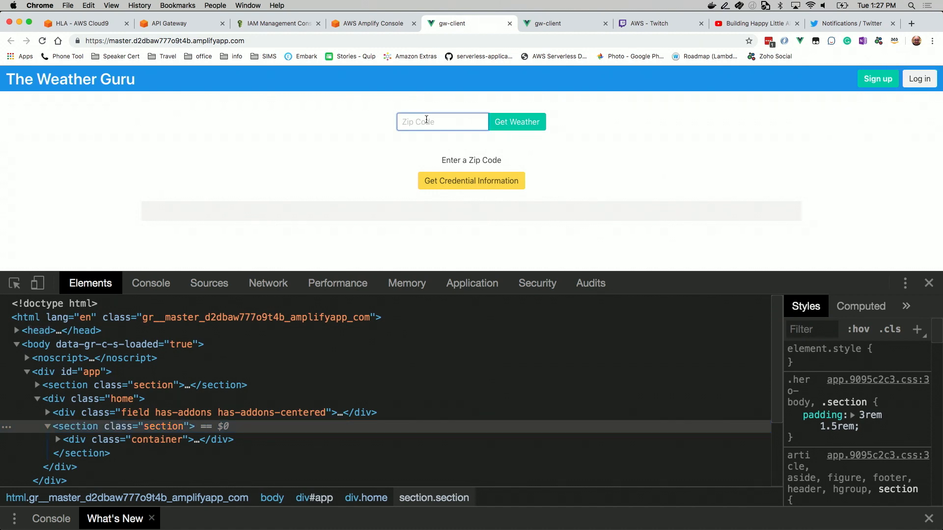
type("80529")
left_click(523, 123)
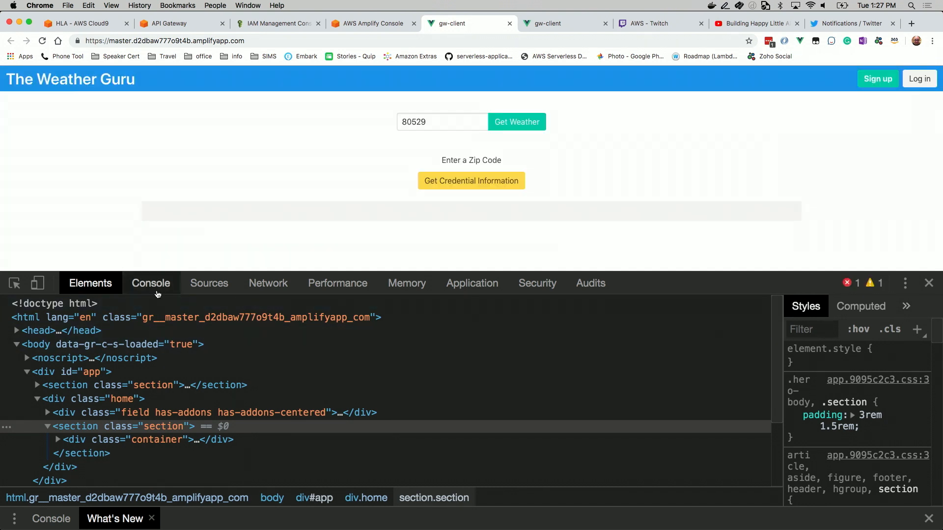
left_click(155, 291)
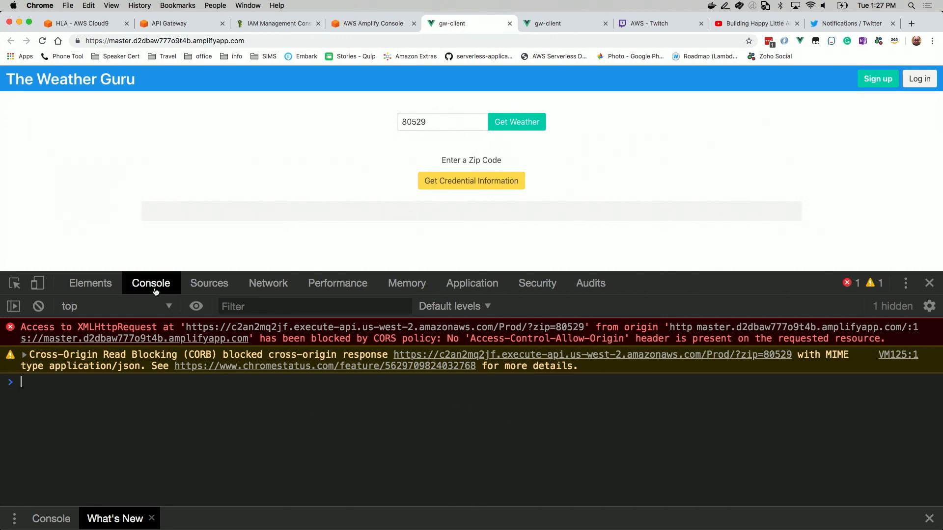
Copy the header name Access-Control-Allow-Origin from the CORS error in the console
left_click(474, 340)
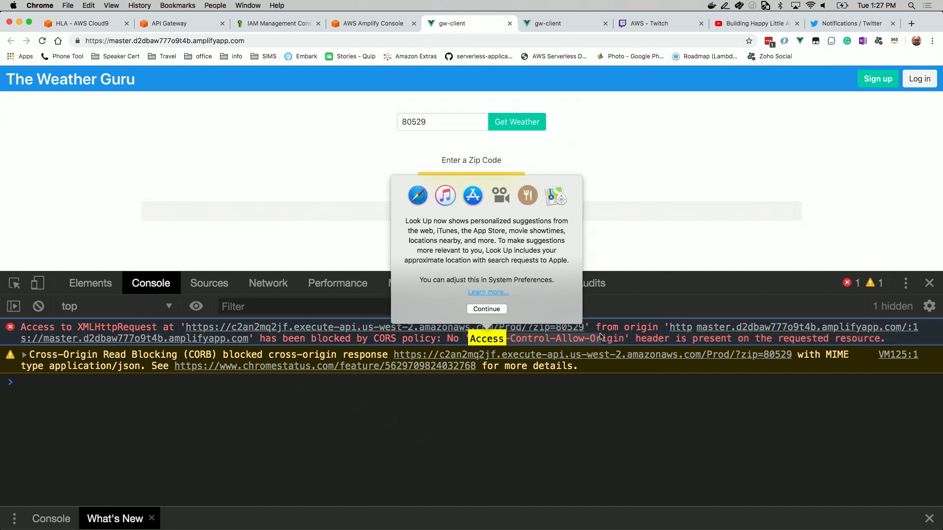
left_click(564, 436)
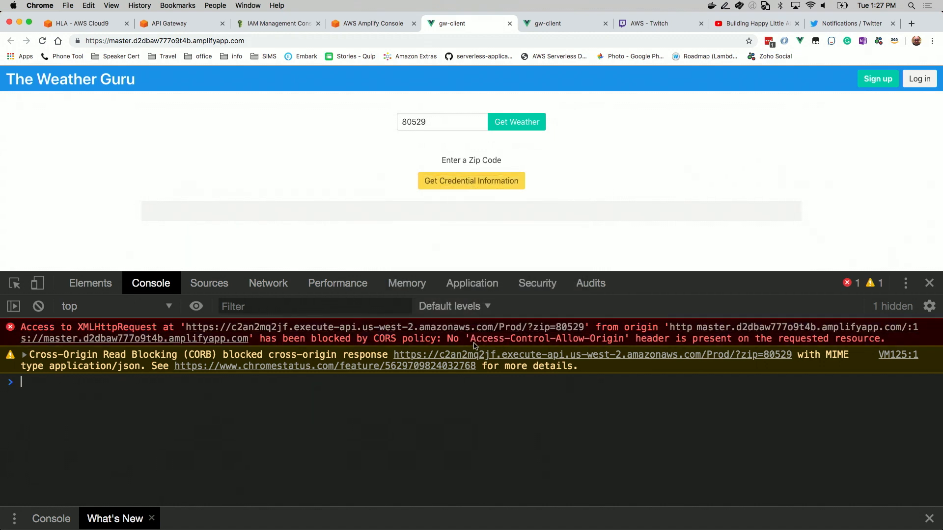
left_click_drag(471, 339, 624, 343)
key("super+c")
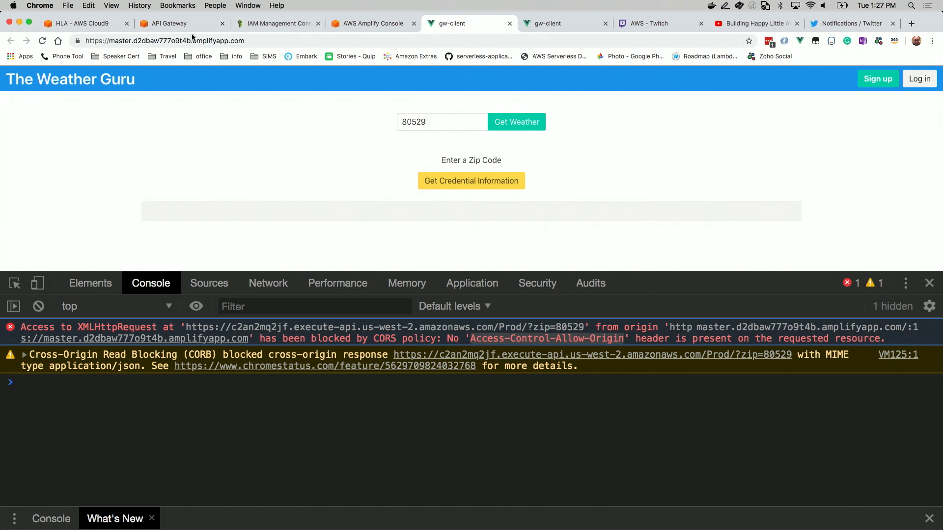
In API Gateway, add an Access-Control-Allow-Origin header to the 200 method response of weather-app's root GET method
left_click(160, 26)
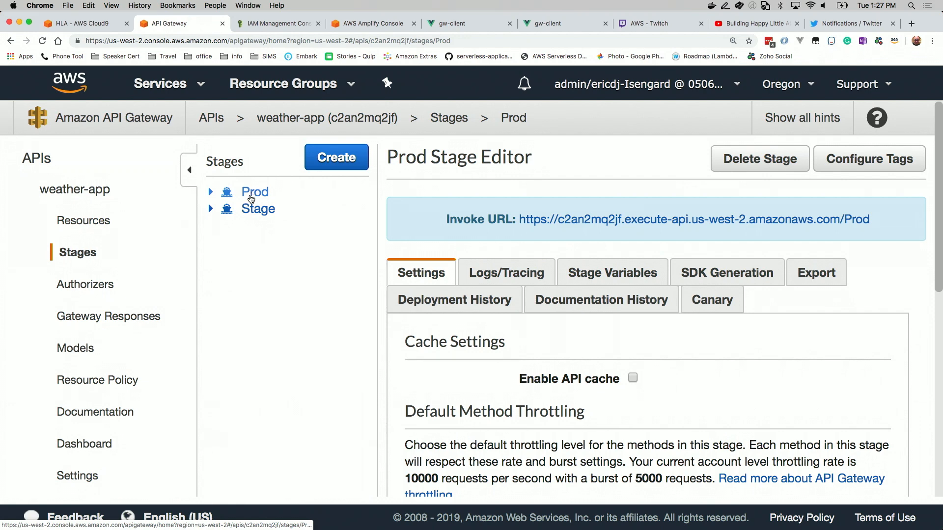
left_click(83, 221)
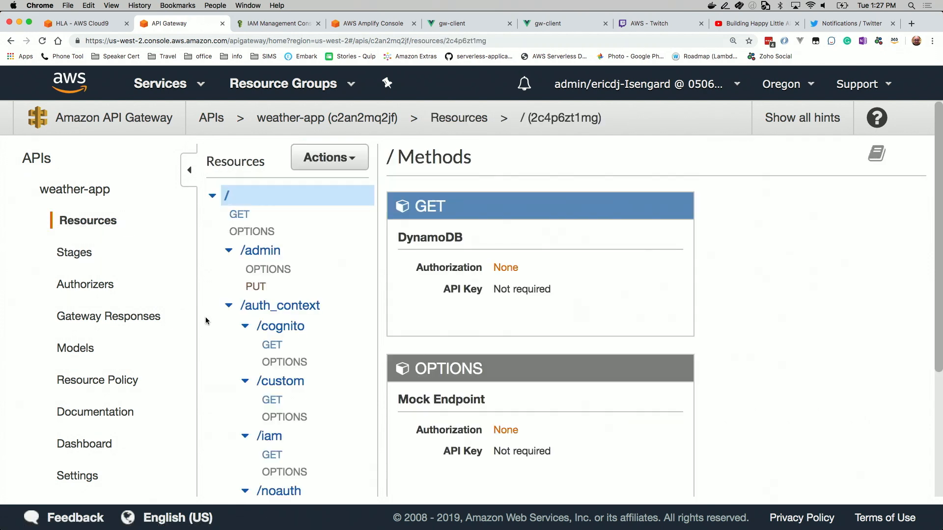
left_click(240, 216)
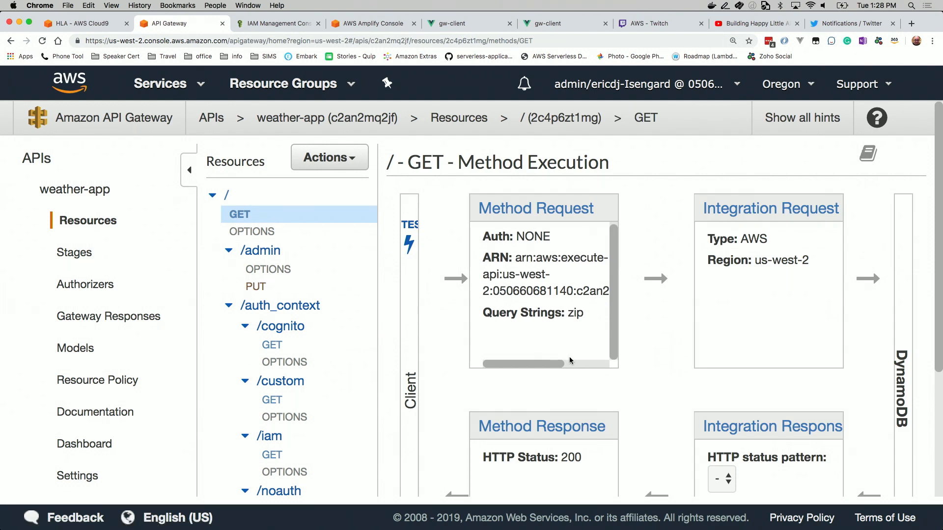
left_click(541, 426)
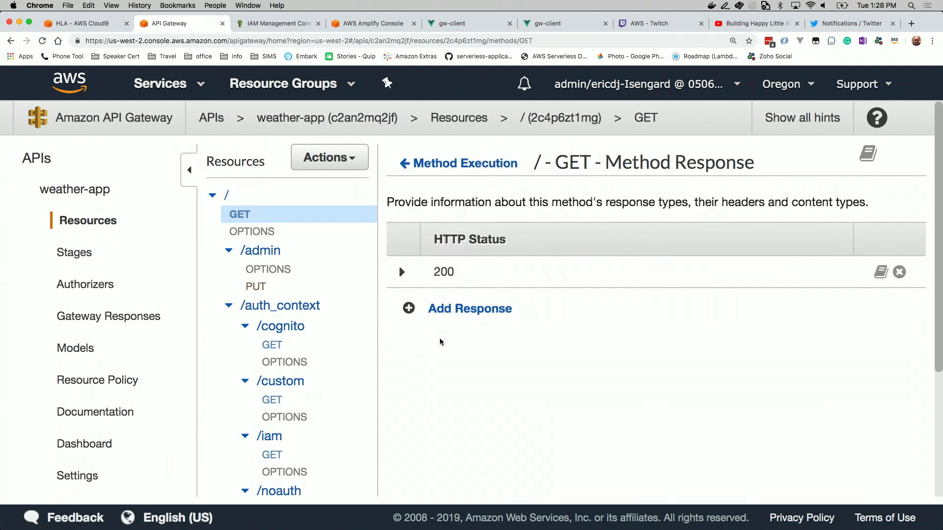
left_click(402, 272)
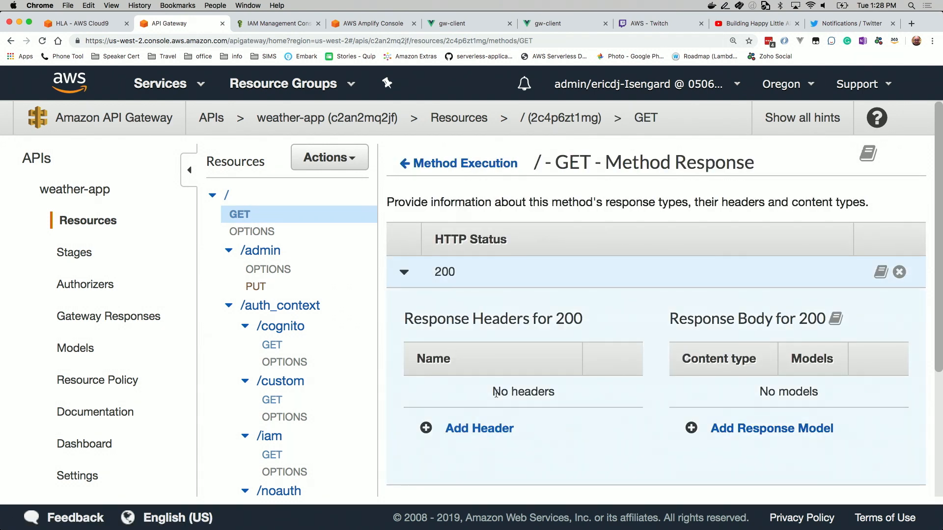
left_click(472, 429)
left_click(460, 398)
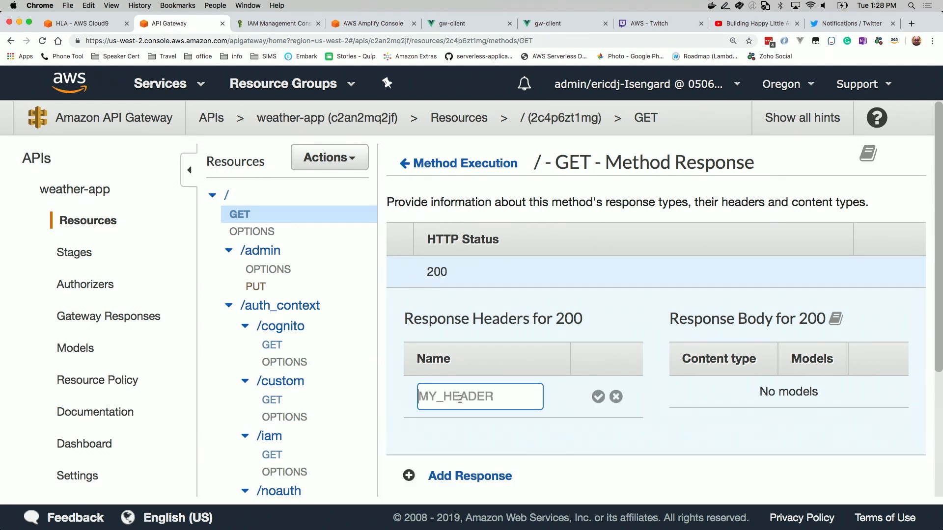
key("super+v")
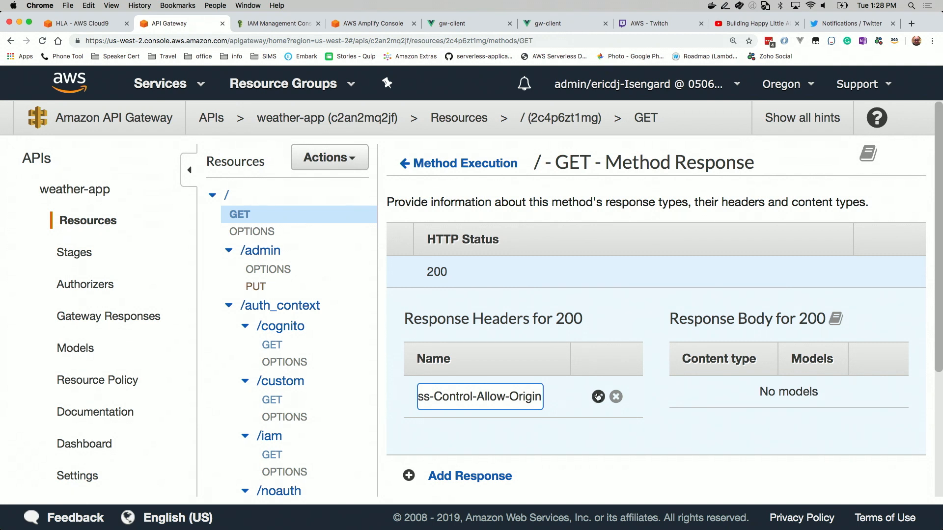
left_click(598, 397)
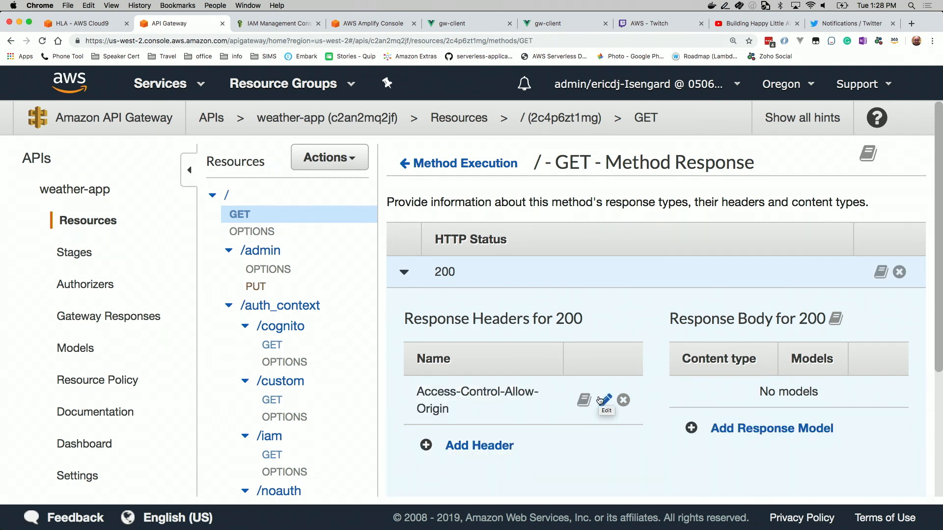
Map the Access-Control-Allow-Origin header to '*' in the root GET method's default integration response
left_click(424, 165)
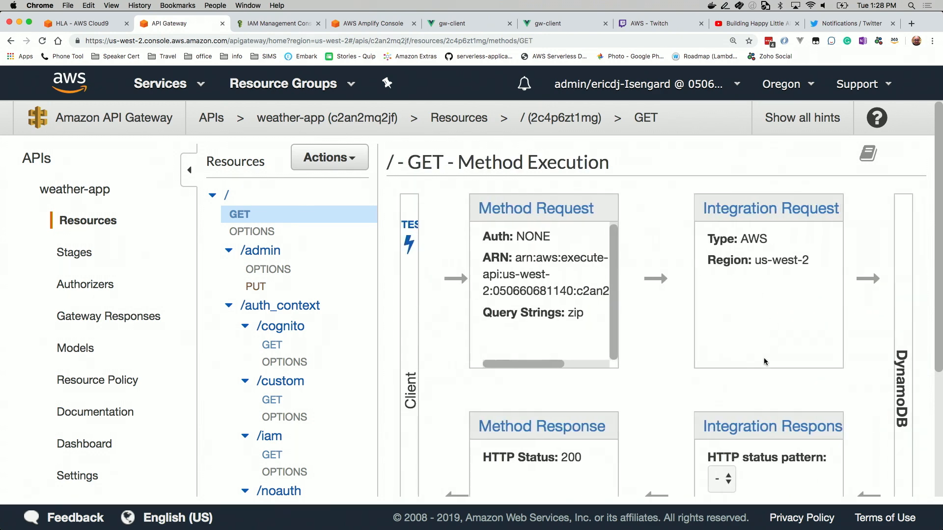
scroll(753, 401, "down", 3)
left_click(743, 298)
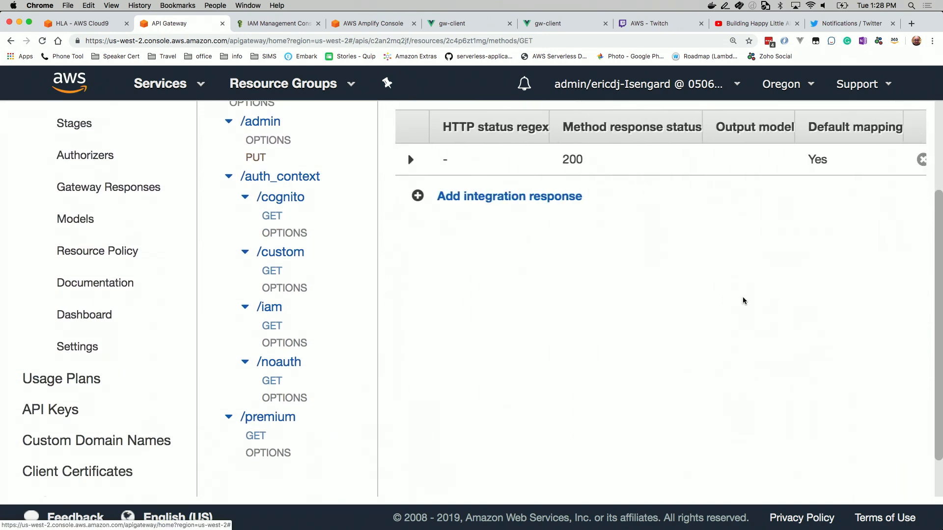
left_click(403, 161)
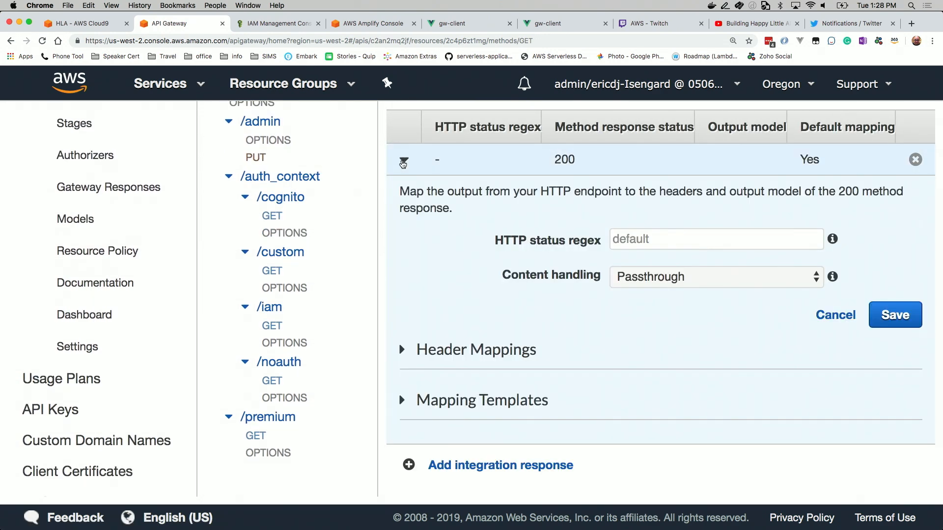
left_click(402, 349)
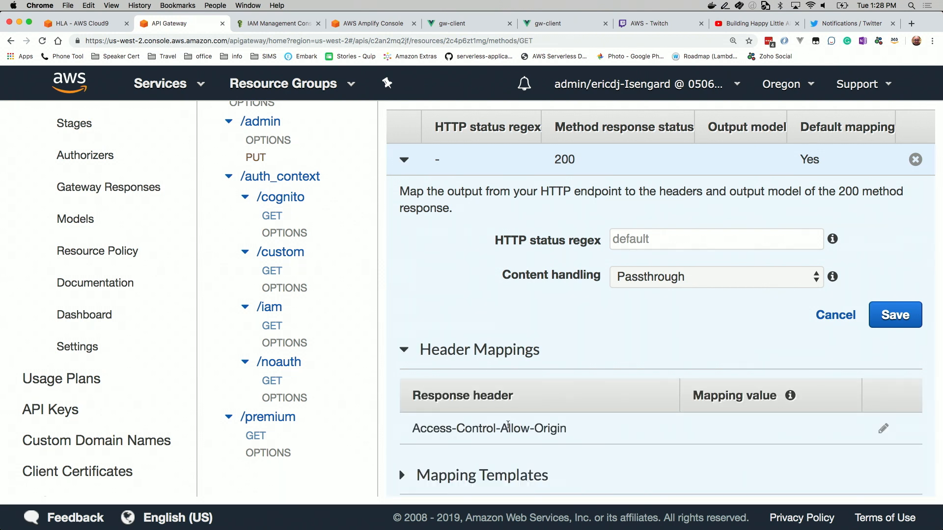
left_click(883, 429)
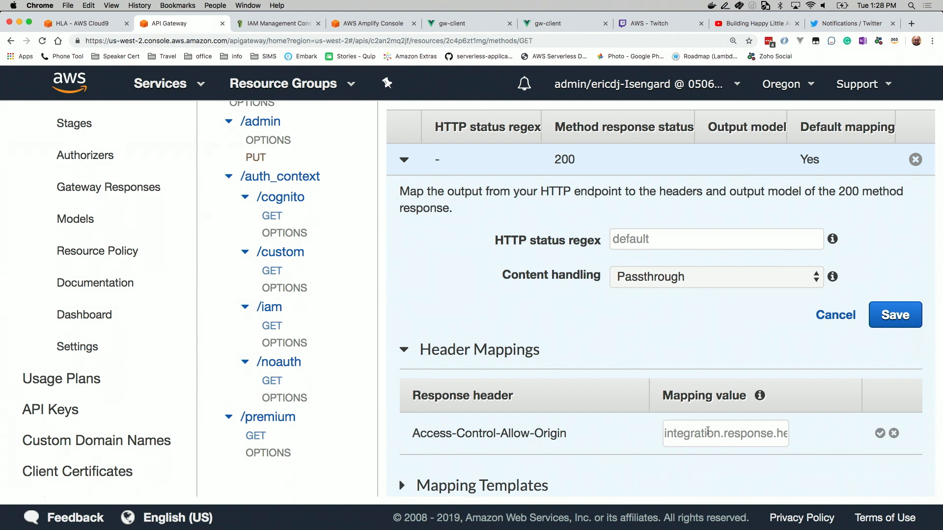
left_click(708, 431)
type("'")
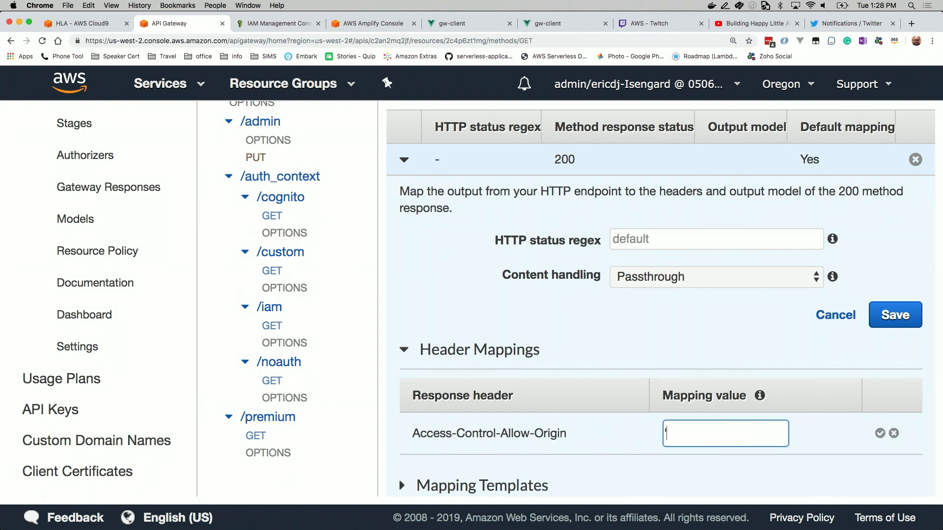
type("*'")
left_click(880, 434)
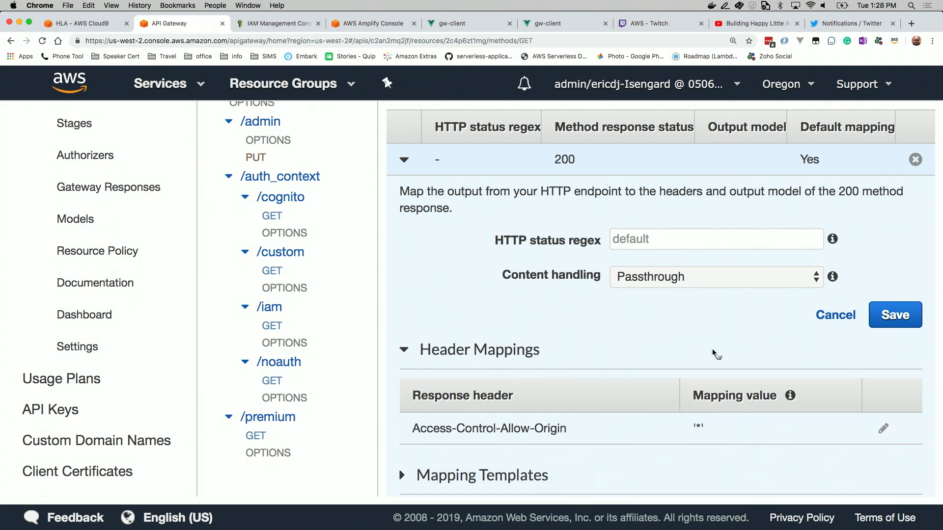
Deploy the weather-app API to the Prod stage
scroll(685, 350, "down", 3)
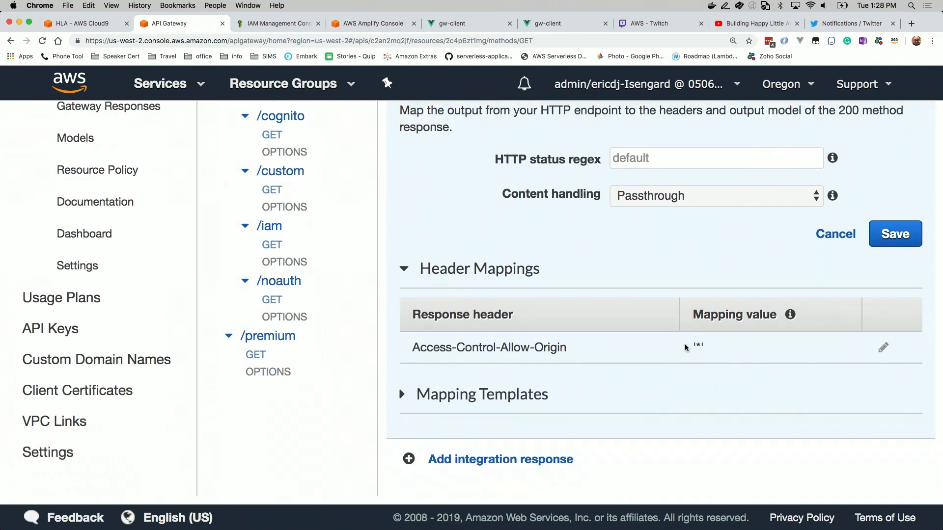
scroll(685, 349, "up", 8)
left_click(350, 158)
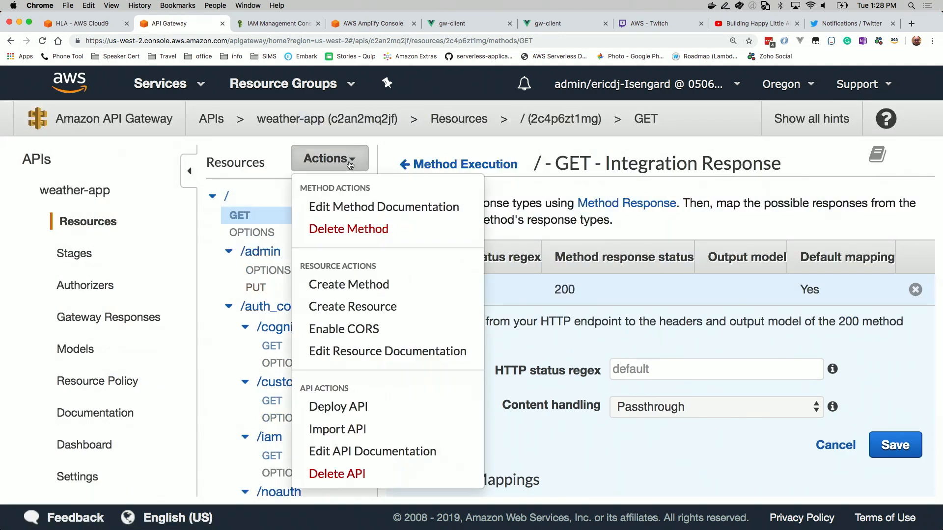
left_click(348, 405)
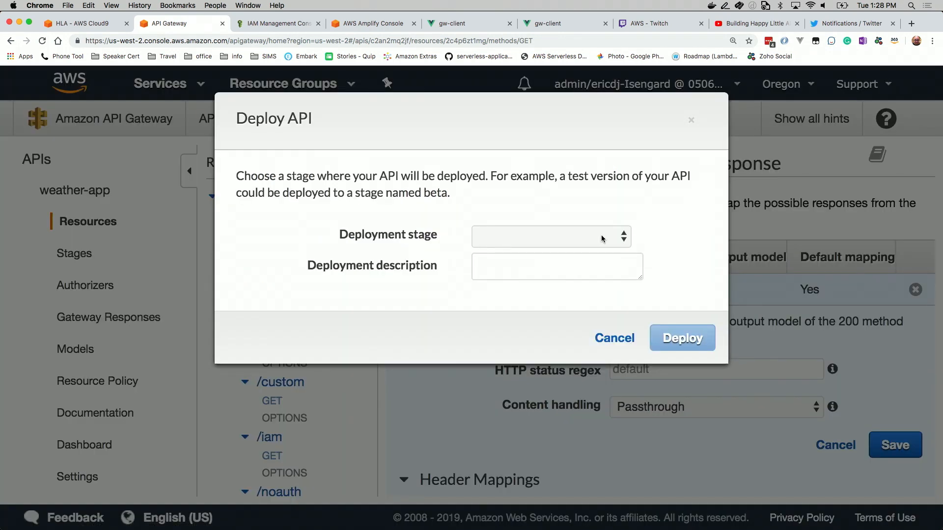
left_click(583, 239)
left_click(583, 249)
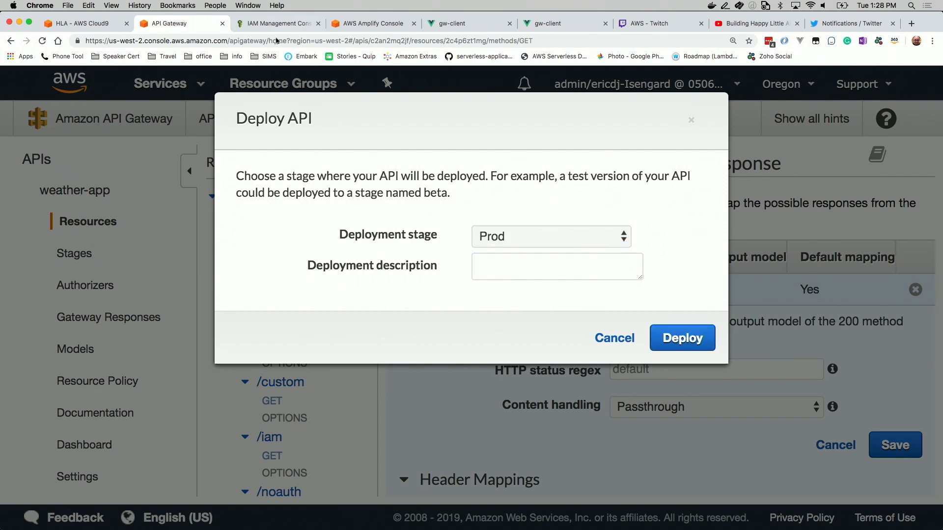
left_click(672, 343)
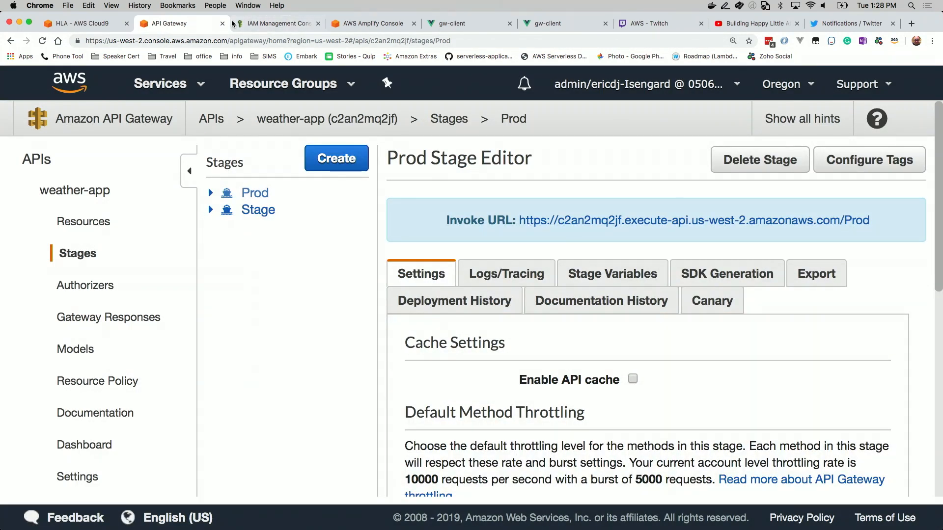
Return to The Weather Guru site and retry the weather request for zip code 80529 while checking the console for CORS errors
left_click(451, 24)
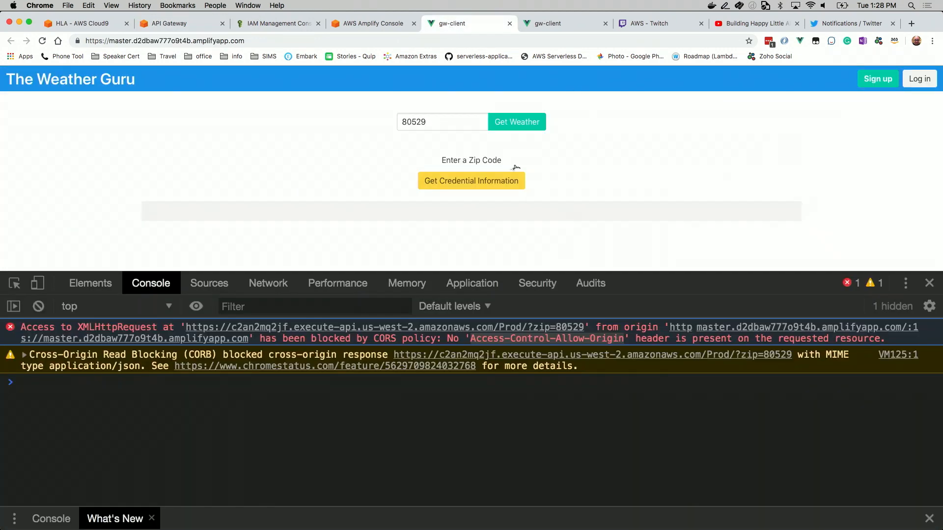
left_click(517, 123)
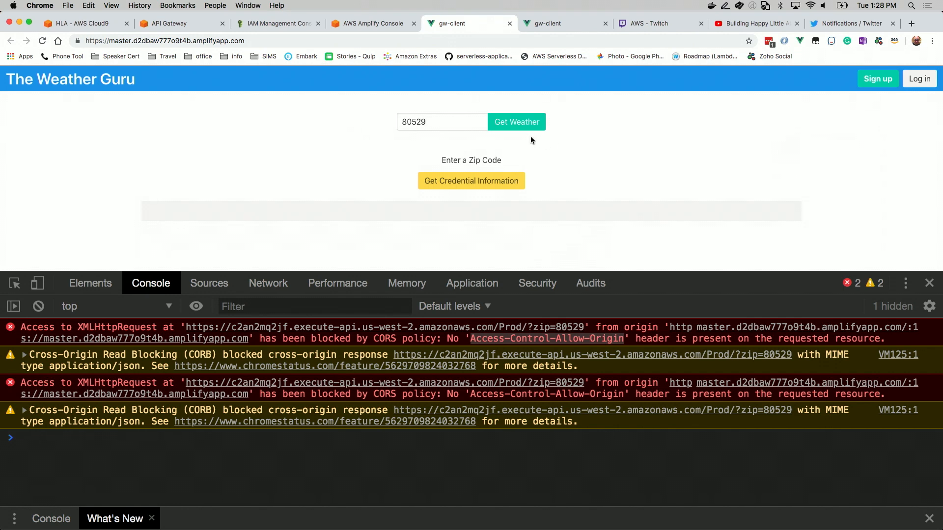
left_click(522, 123)
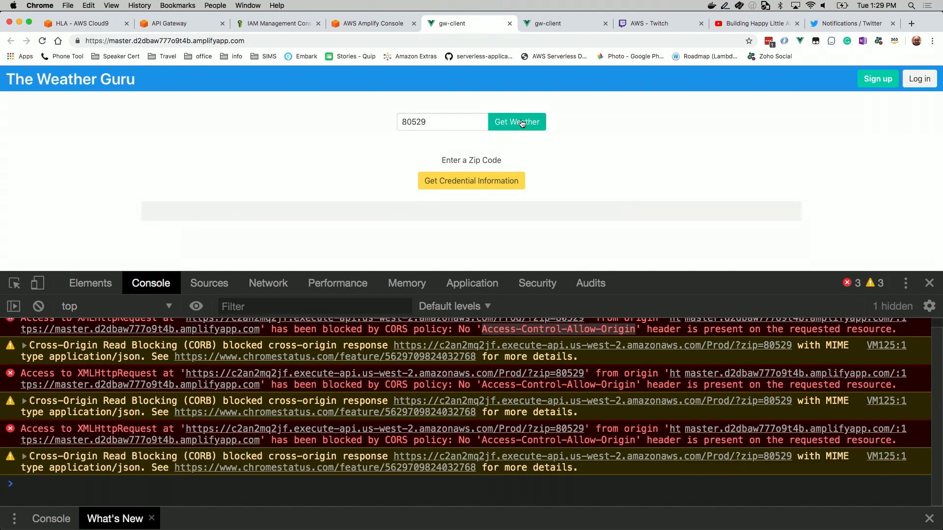
Reload The Weather Guru, request the weather for zip code 80529 and inspect that network request's response
key("super+r")
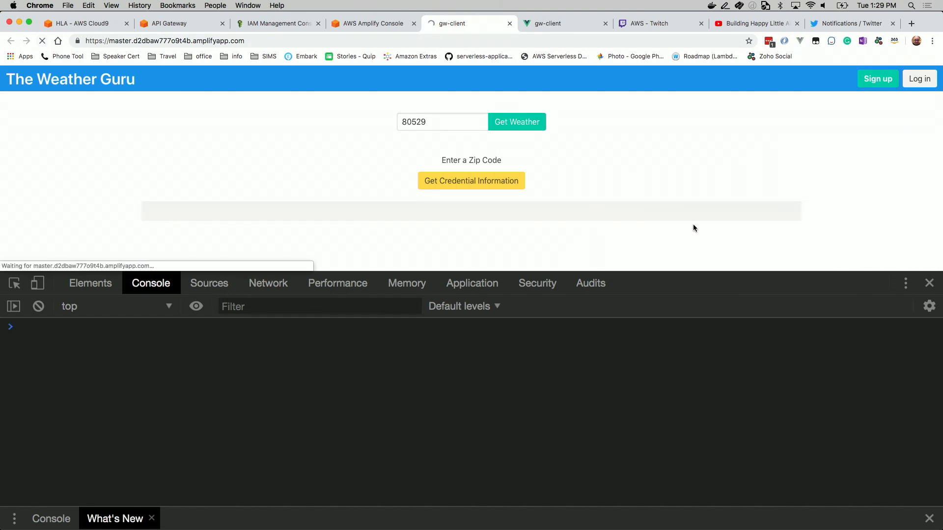
left_click(471, 123)
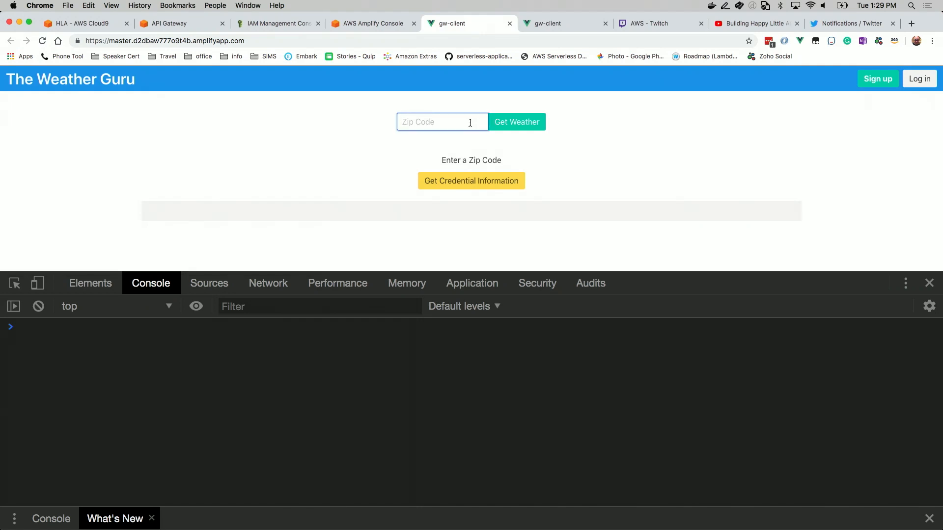
type("80529")
left_click(530, 122)
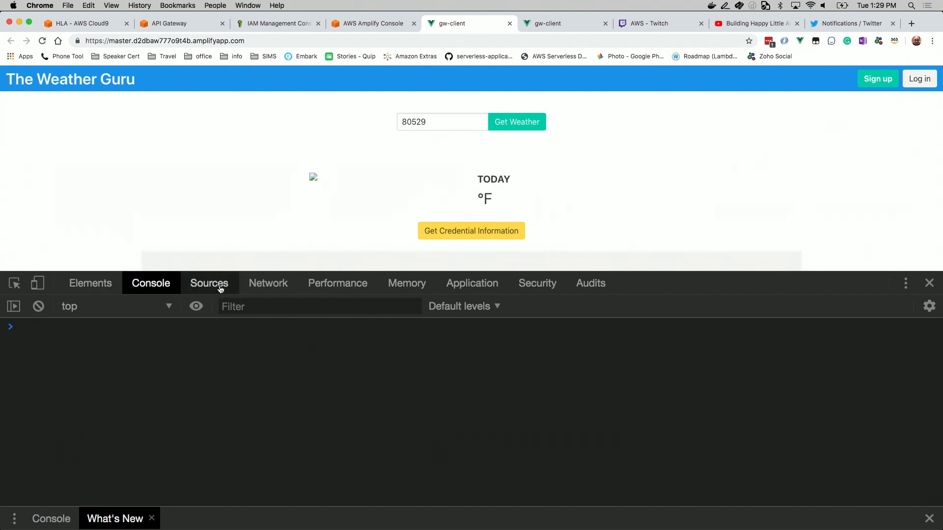
left_click(268, 284)
left_click(44, 373)
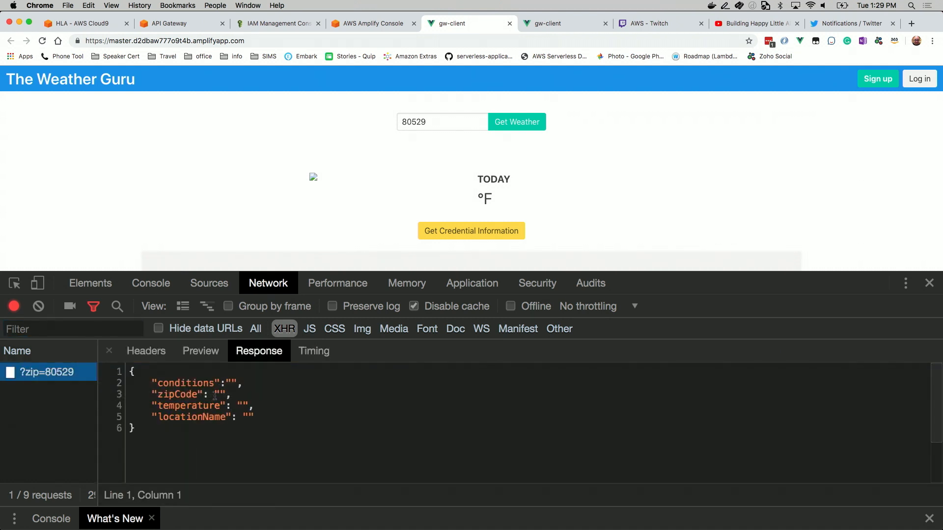
Change the zip code to 85029, request its weather and view the forecast shown on the page
left_click(434, 124)
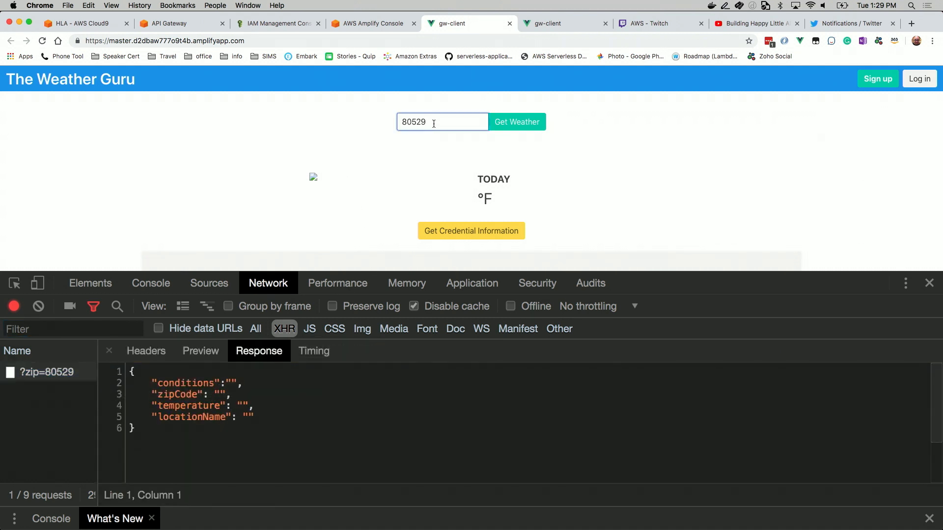
key("BackSpace")
key("BackSpace")
key("BackSpace")
key("BackSpace")
type("5029")
left_click(504, 123)
scroll(781, 168, "down", 3)
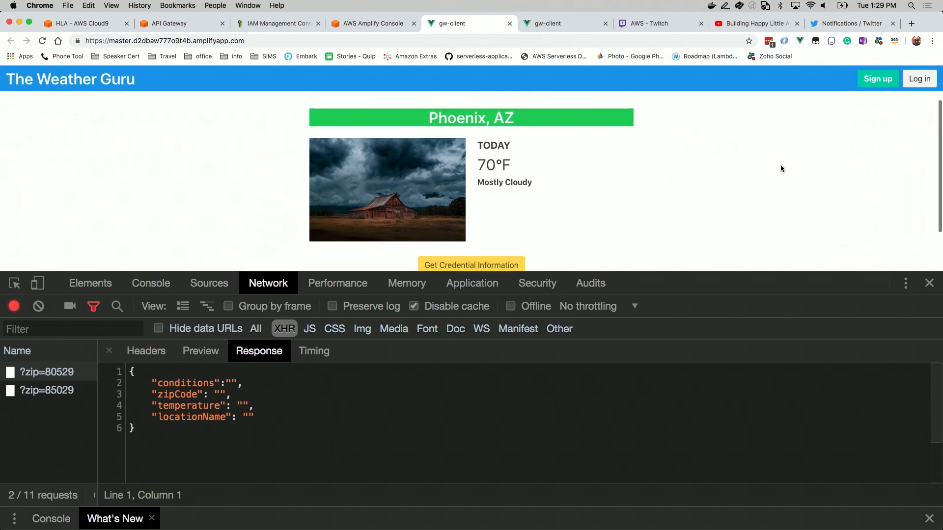
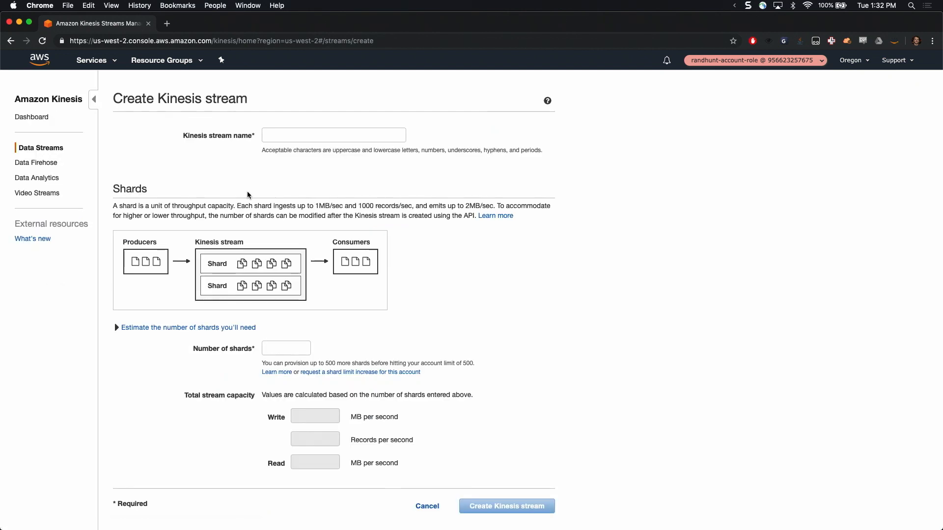
Fill in the new Kinesis stream with the name ClickStreamWest and 1 shard
left_click(270, 136)
type("Click")
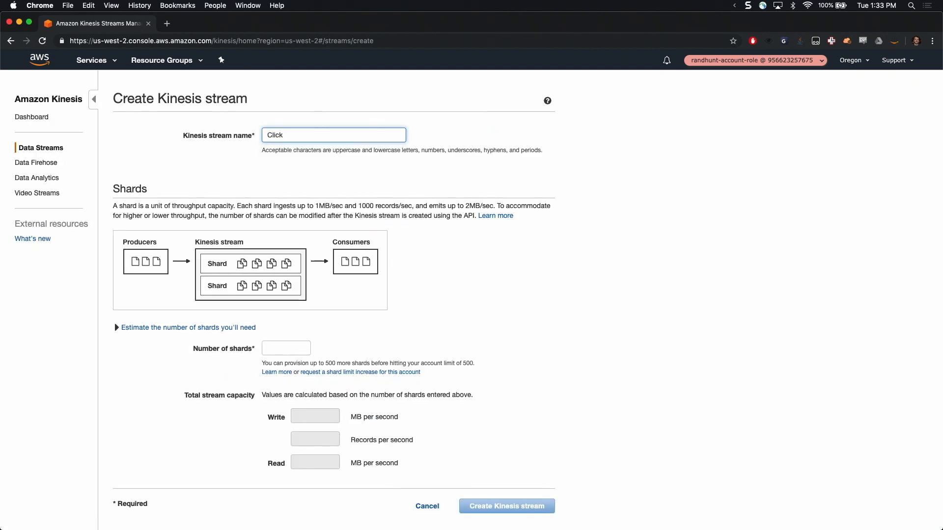
key("super+equal")
key("super+equal")
key("super+equal")
type("lickStream")
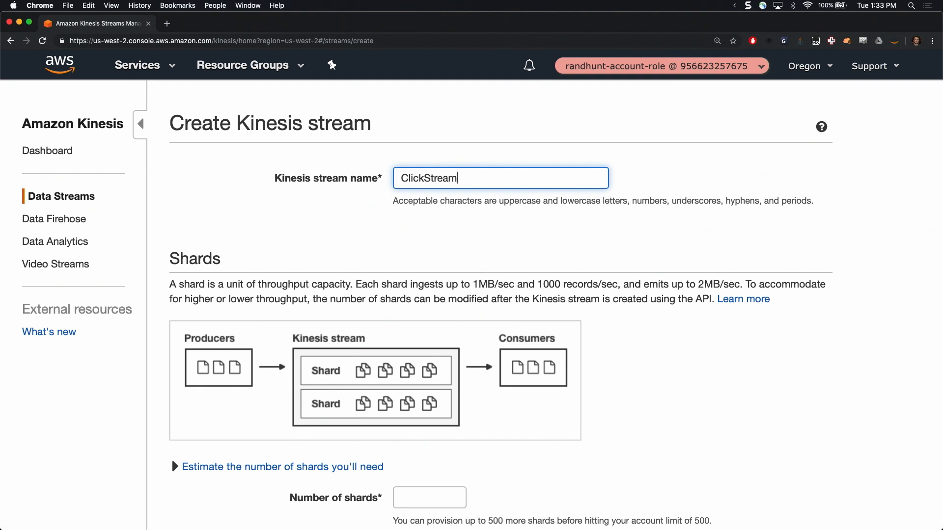
type("West")
scroll(268, 273, "down", 3)
left_click(417, 360)
type("1")
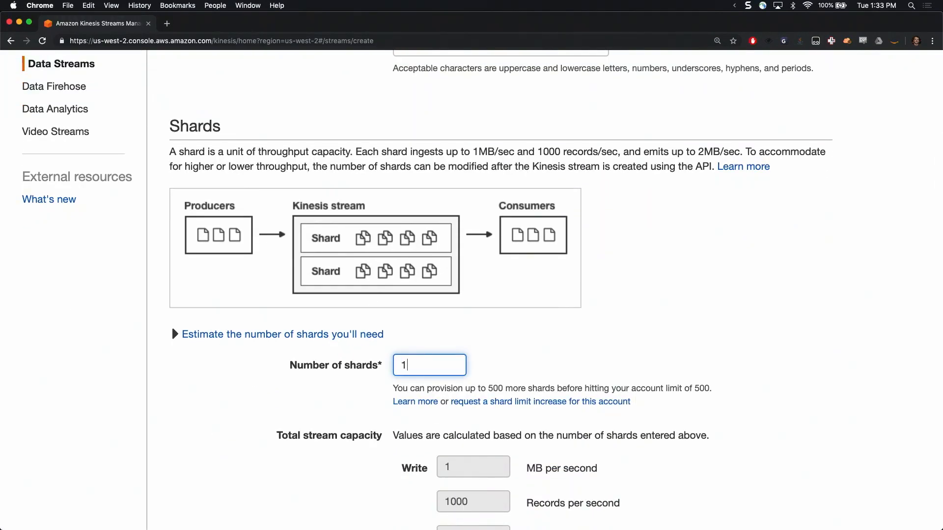
left_click(571, 349)
scroll(570, 350, "down", 3)
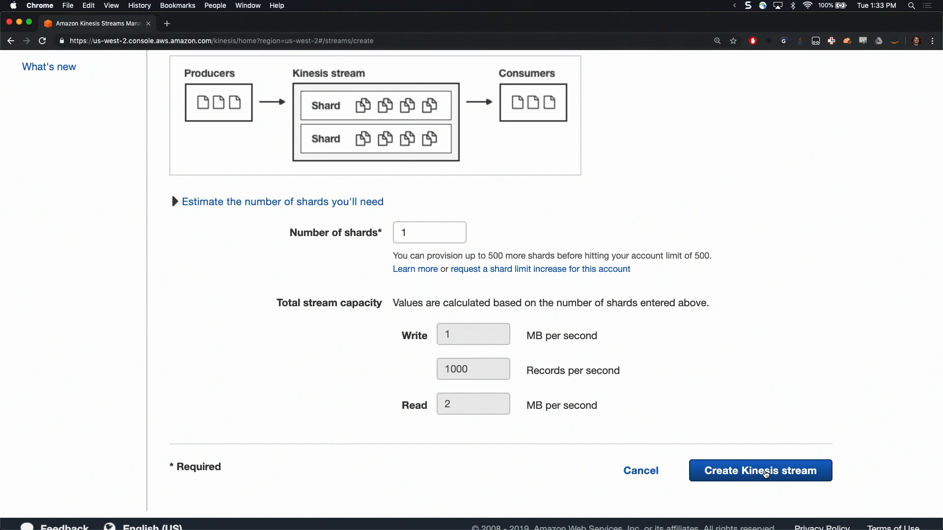
Review the stream settings and the shard calculator, and create the ClickStreamWest stream
scroll(598, 251, "up", 5)
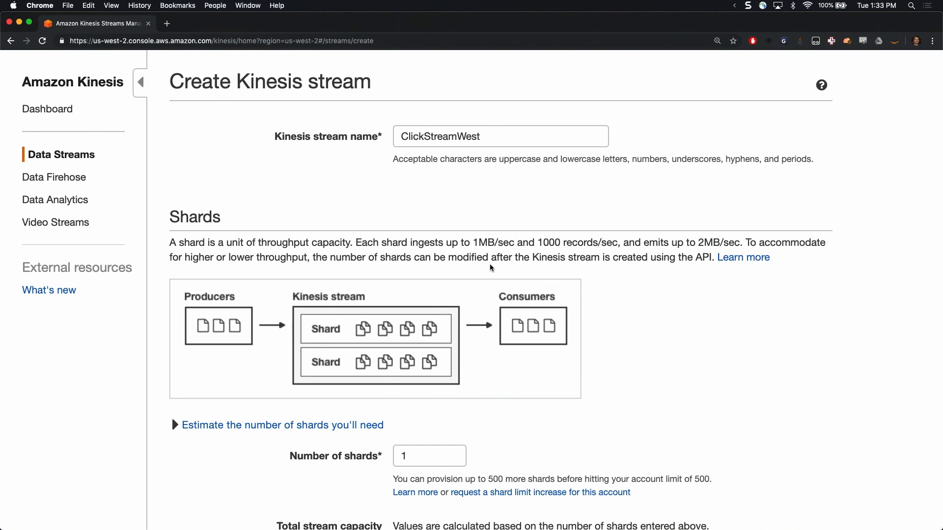
scroll(525, 215, "down", 5)
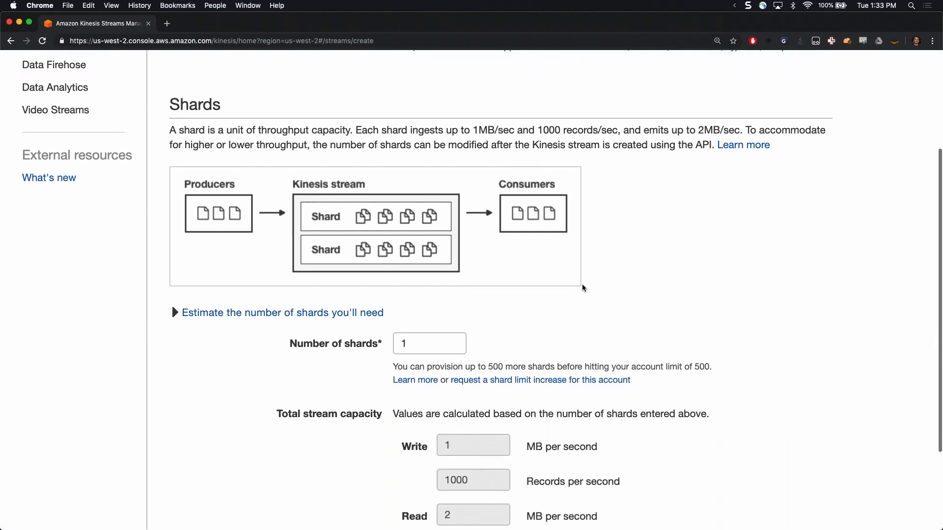
scroll(661, 284, "up", 5)
scroll(654, 265, "up", 1)
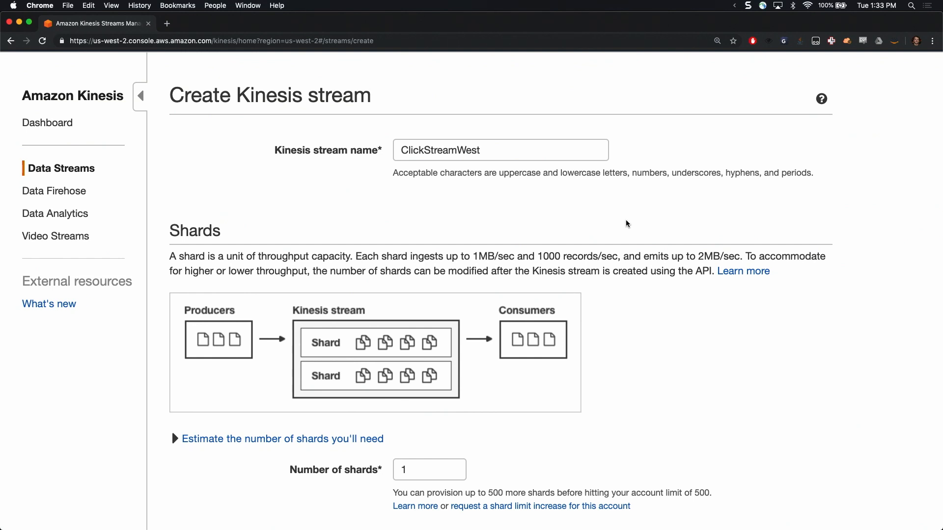
scroll(627, 222, "down", 5)
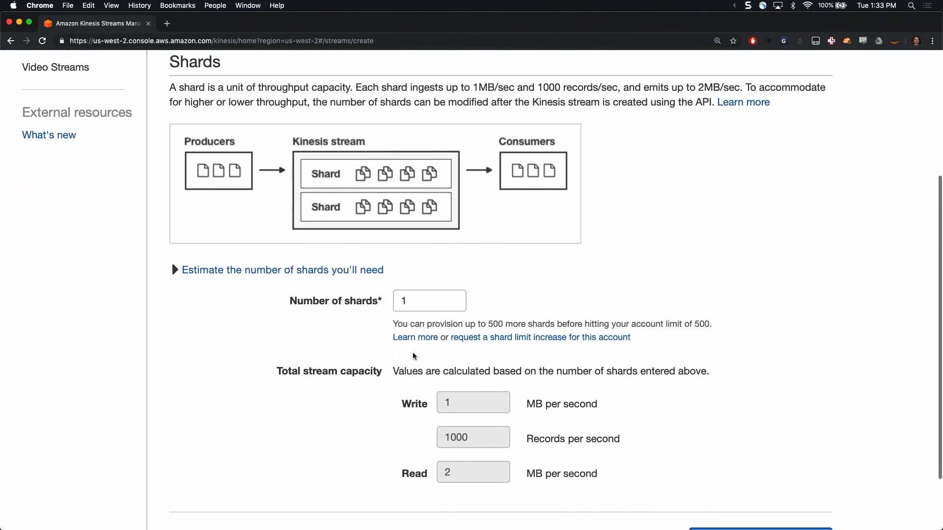
scroll(427, 367, "down", 3)
left_click(187, 193)
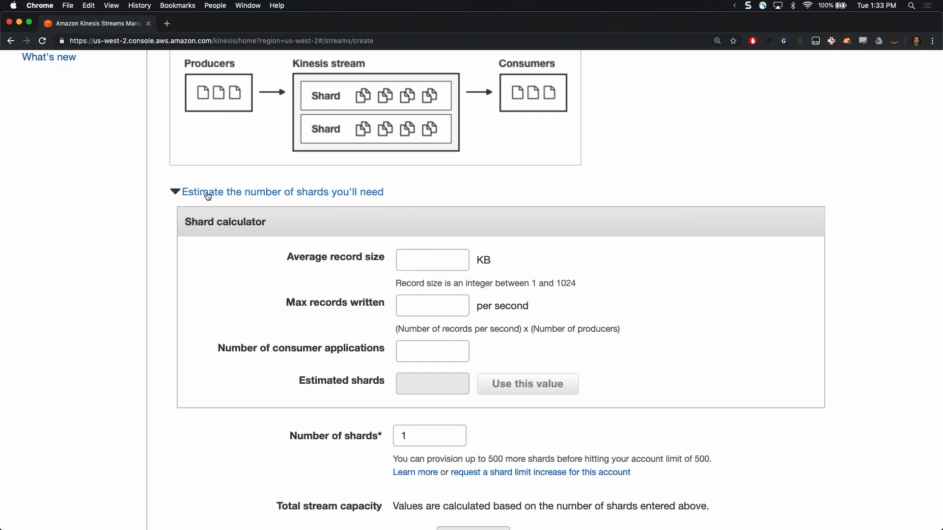
left_click(262, 198)
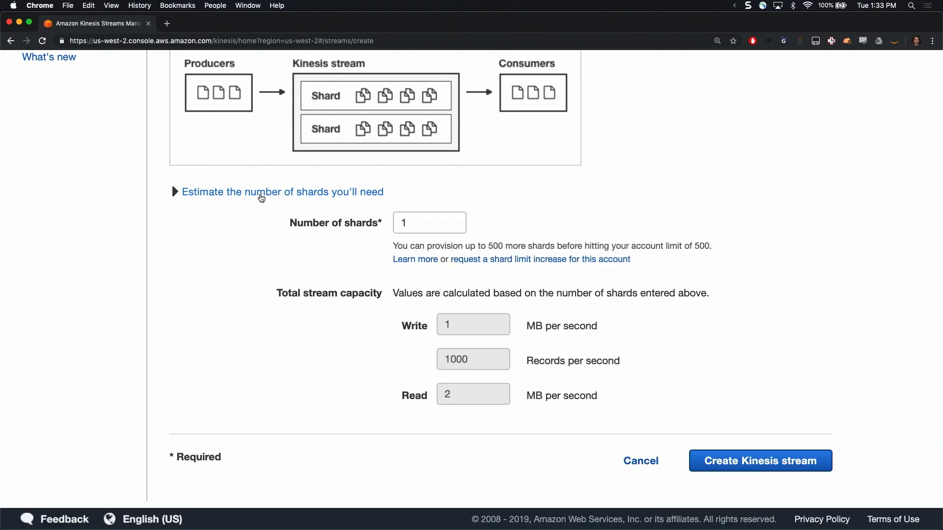
scroll(480, 212, "up", 2)
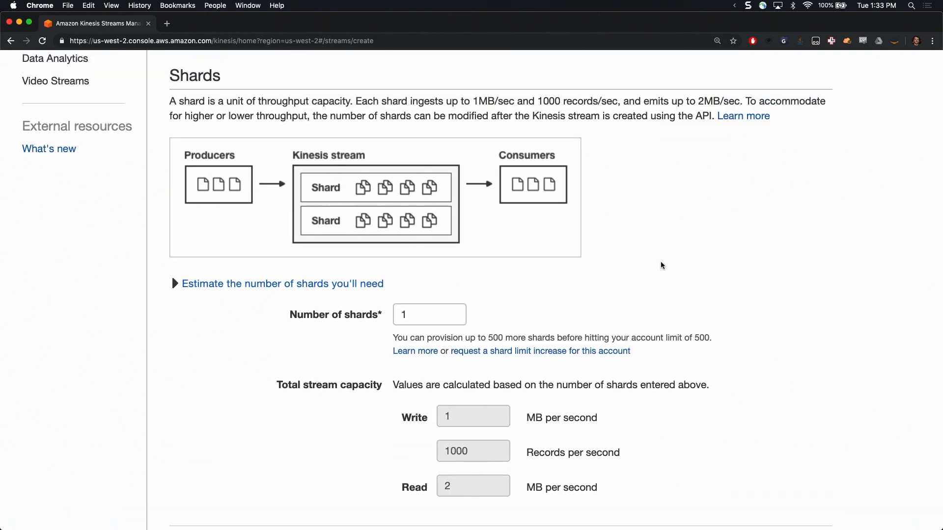
scroll(663, 266, "down", 3)
left_click(747, 459)
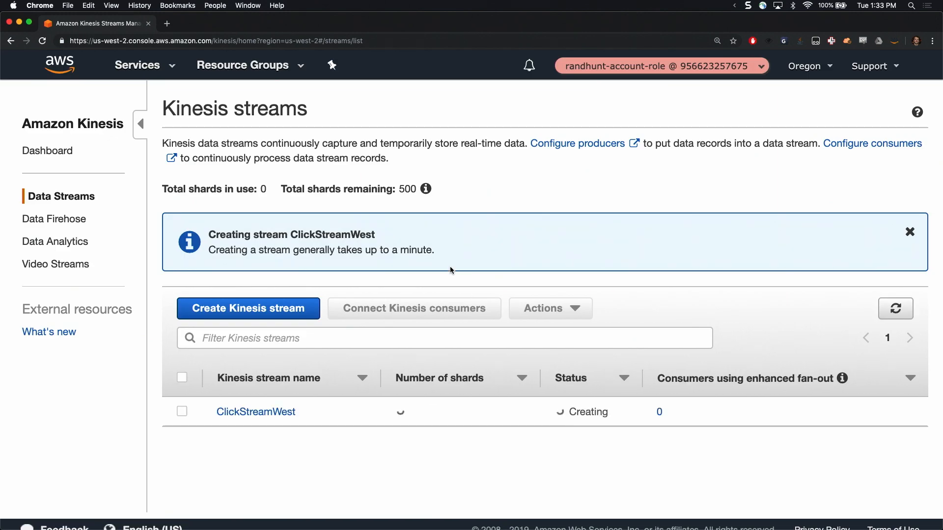
Create a second Kinesis stream named HotspotsStream with 1 shard
left_click(248, 314)
left_click(415, 178)
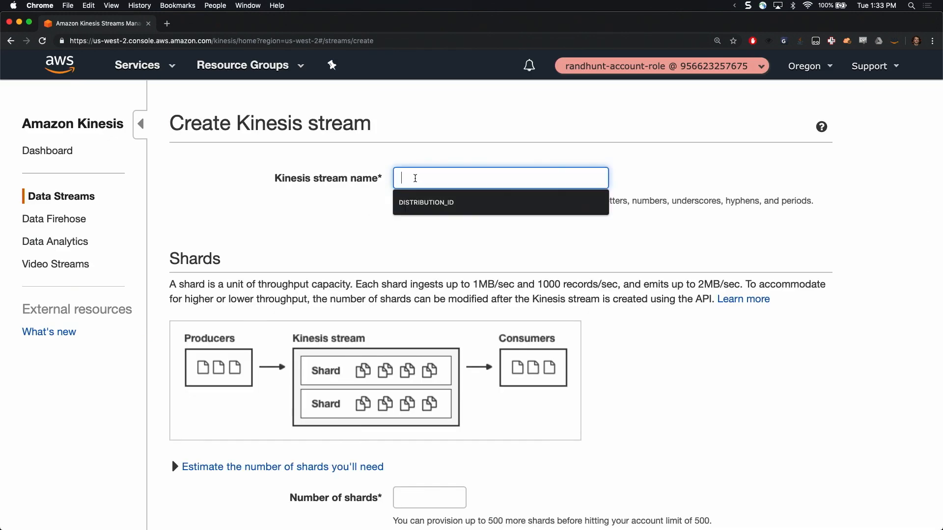
type("HotspotsStream")
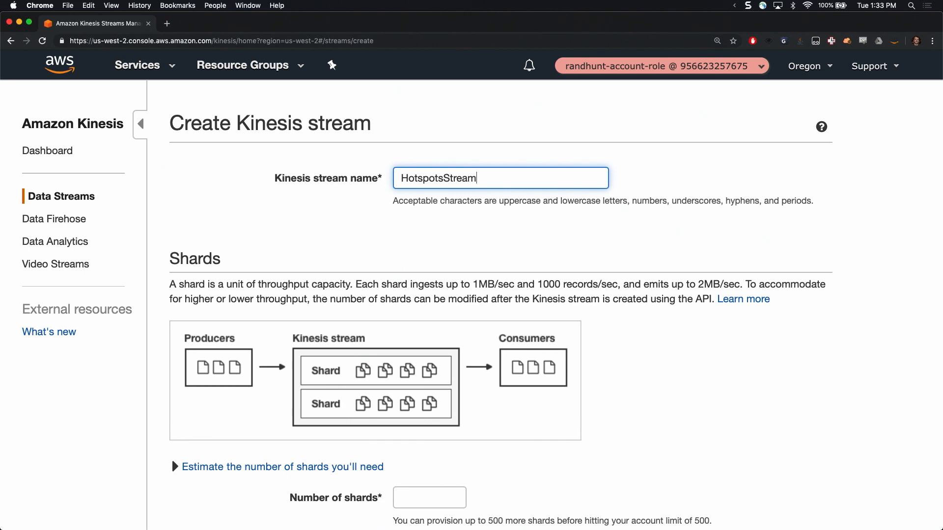
scroll(472, 295, "down", 5)
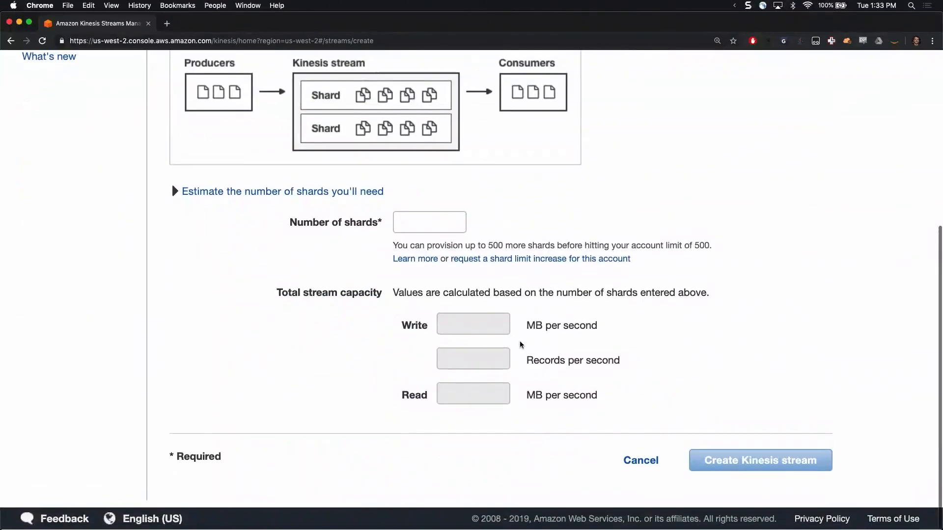
left_click(433, 223)
type("1")
left_click(708, 459)
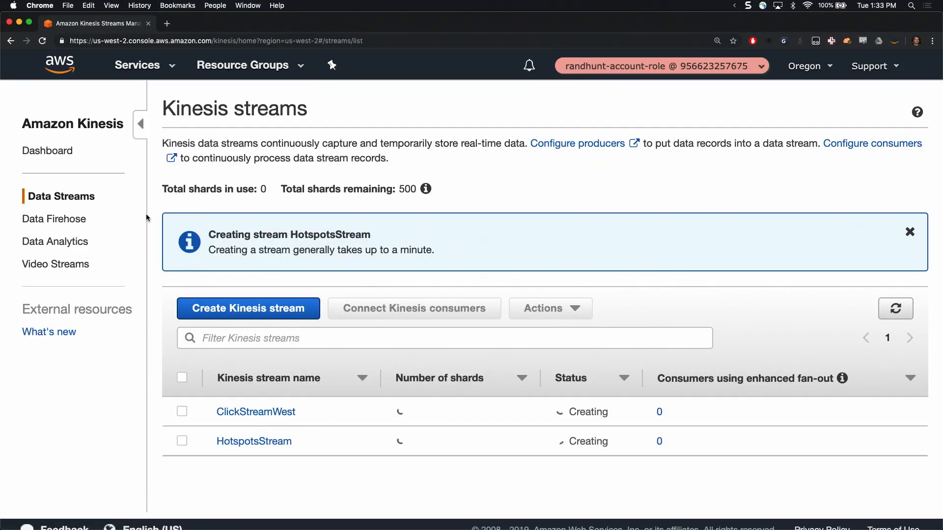
Start creating a new Kinesis Data Analytics application
left_click(54, 242)
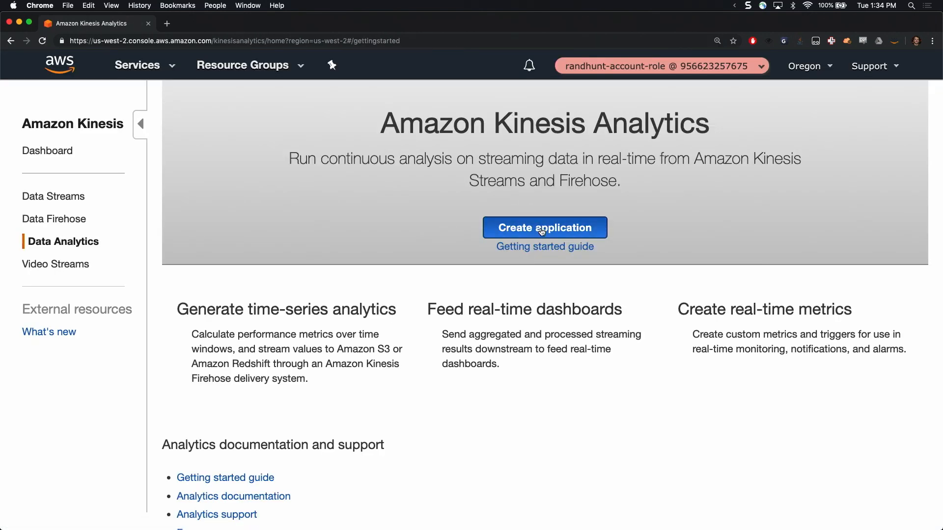
left_click(542, 231)
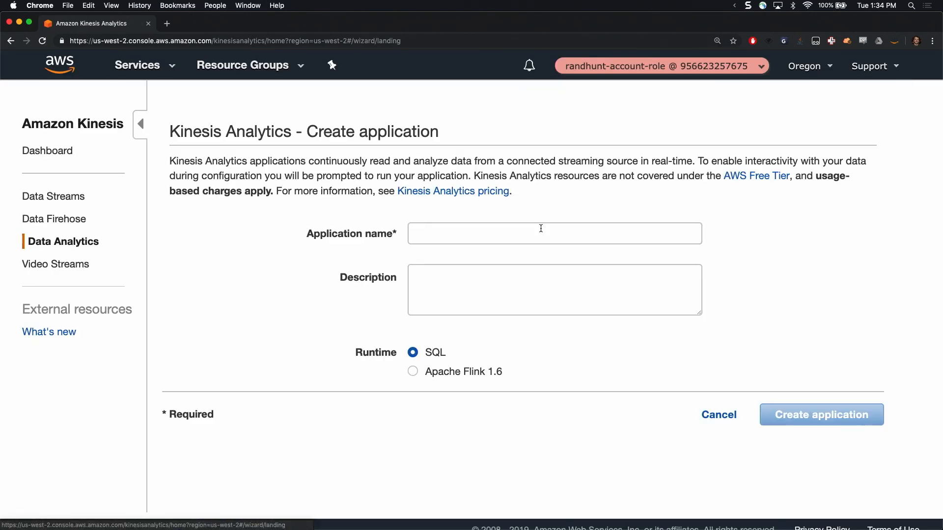
left_click(526, 233)
type("Ho")
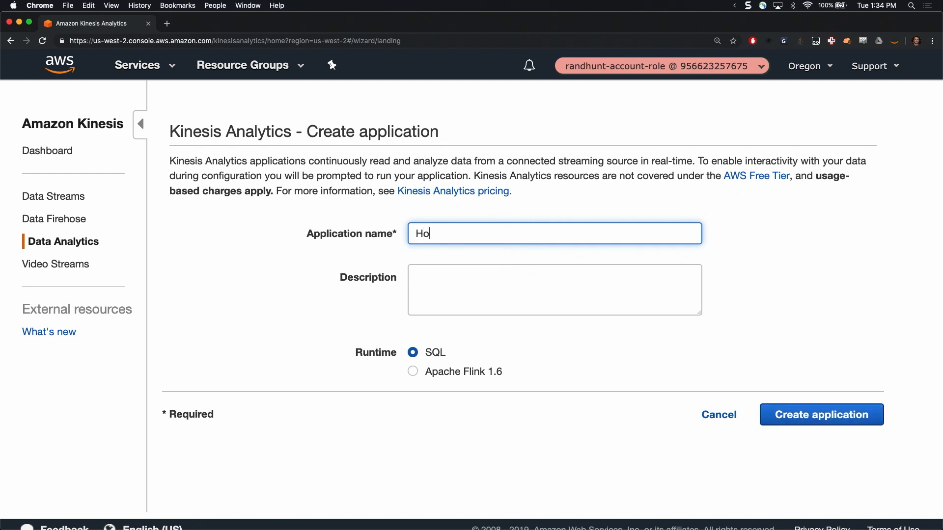
type("tspotDetector")
key("Tab")
key("shift+Tab")
key("BackSpace")
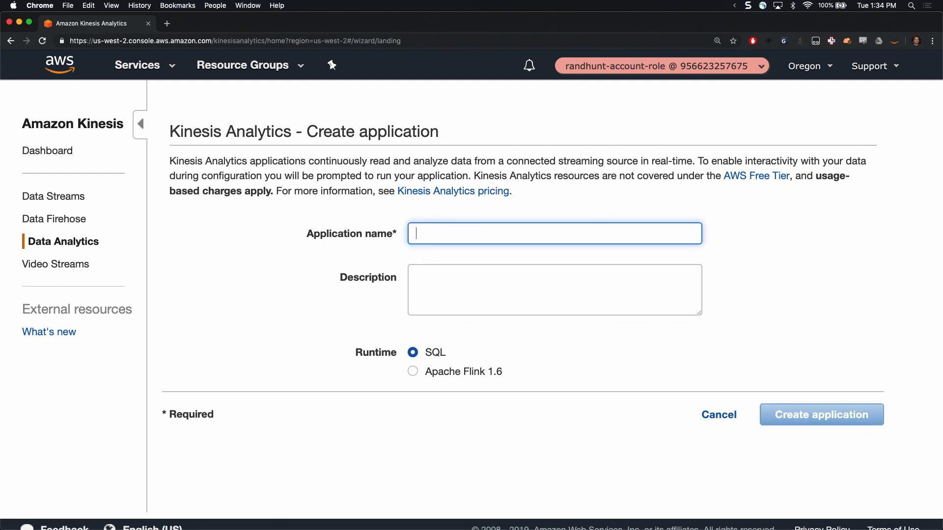
Name the analytics application HotspotsDetectorLoL
mouse_move(592, 524)
type("Ho")
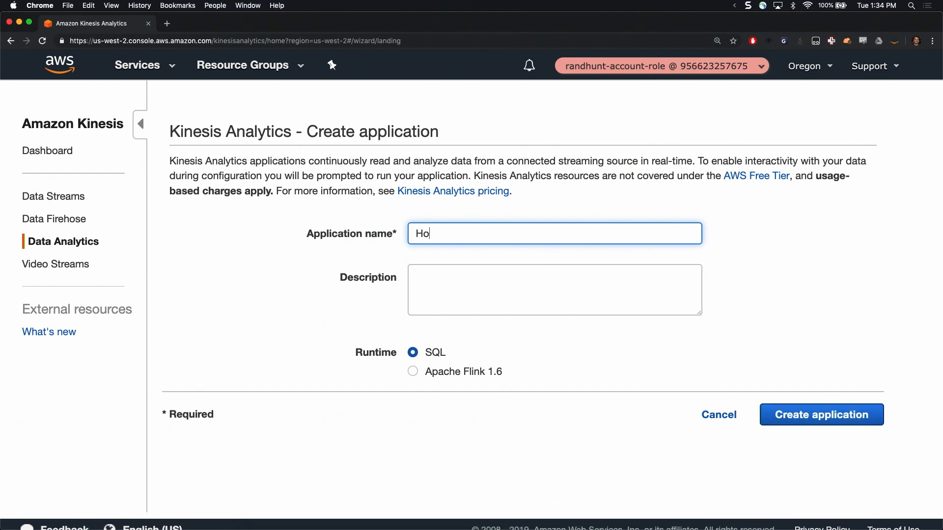
type("tspotsDetectorLoL")
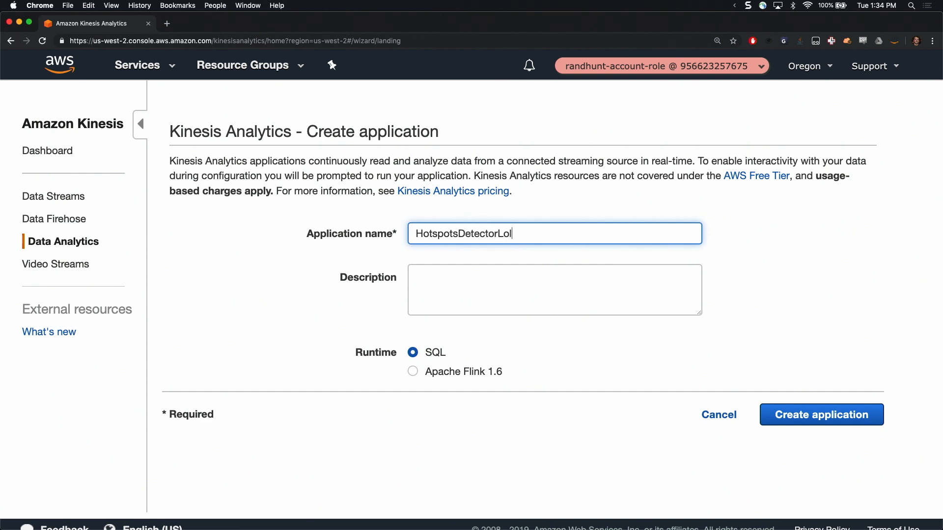
Enter the description "delete me later you insane person" and create the application with the SQL runtime
key("Tab")
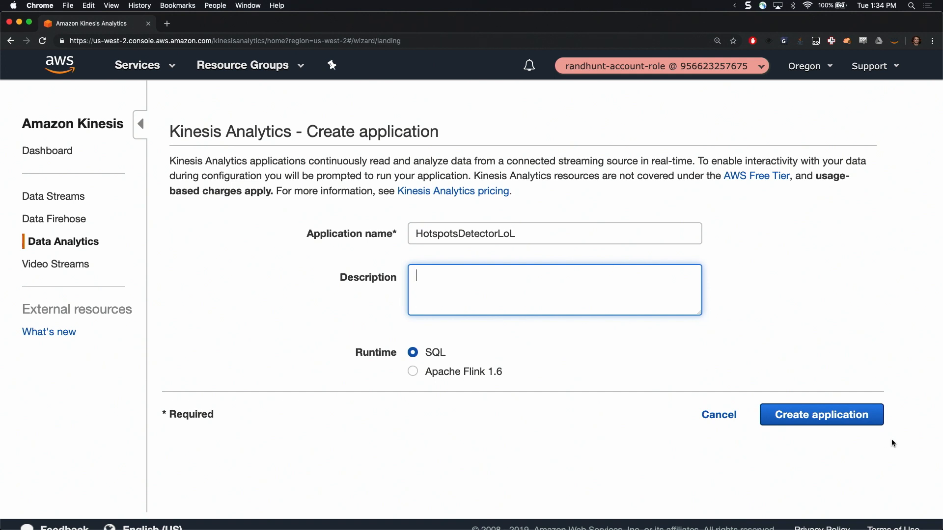
type("d")
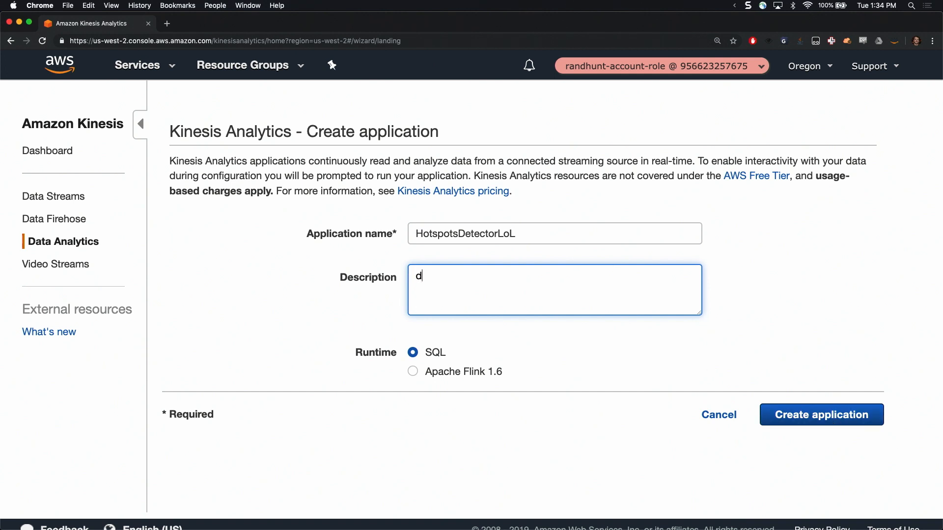
type("elete me later you i")
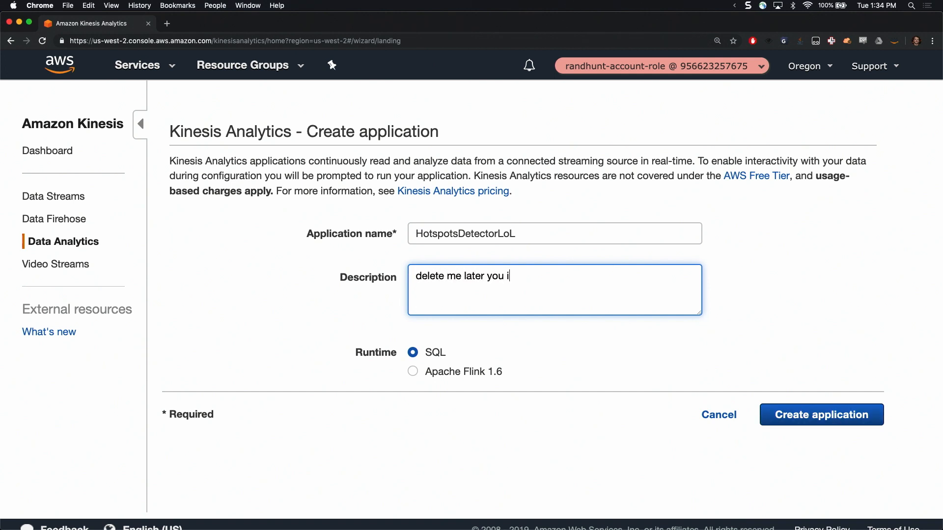
type("nsane person")
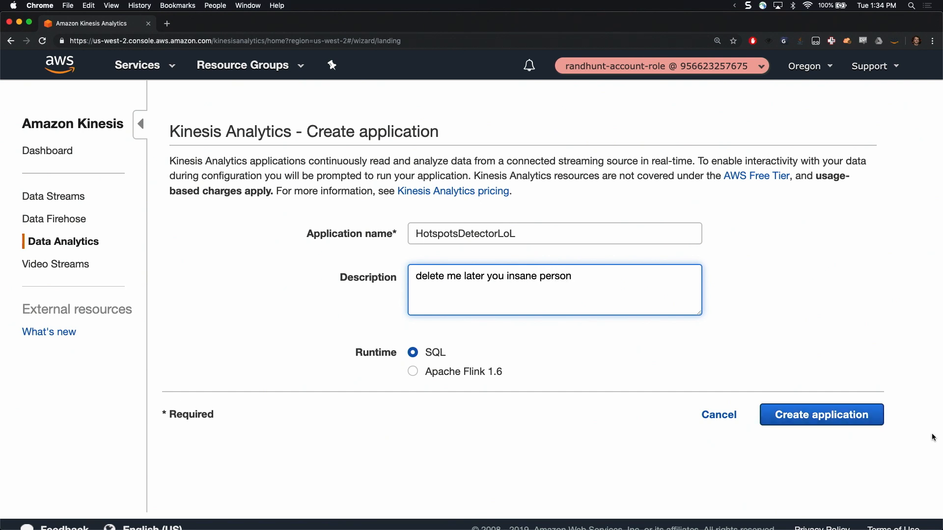
left_click(849, 423)
Choose the ClickStreamWest Kinesis stream as the application's streaming source and review its pre-processing, access permission and schema options
scroll(411, 233, "down", 3)
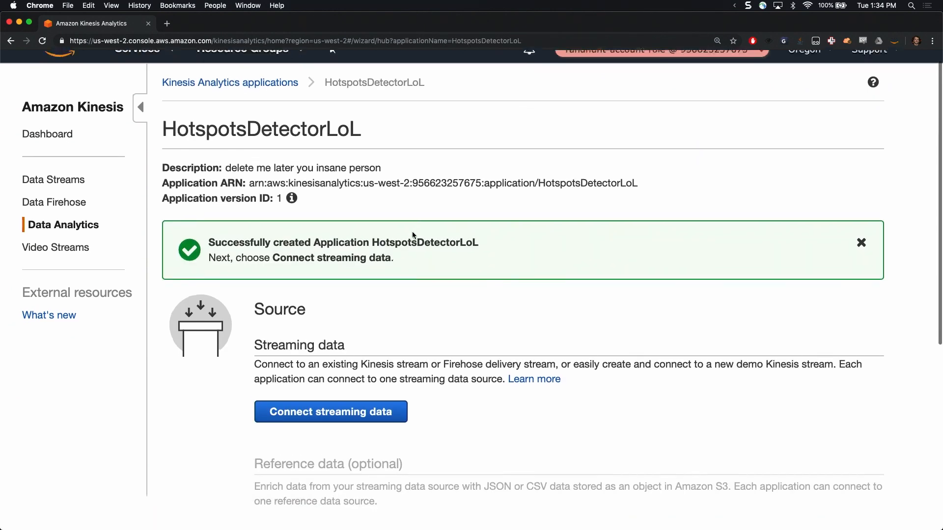
scroll(412, 236, "down", 1)
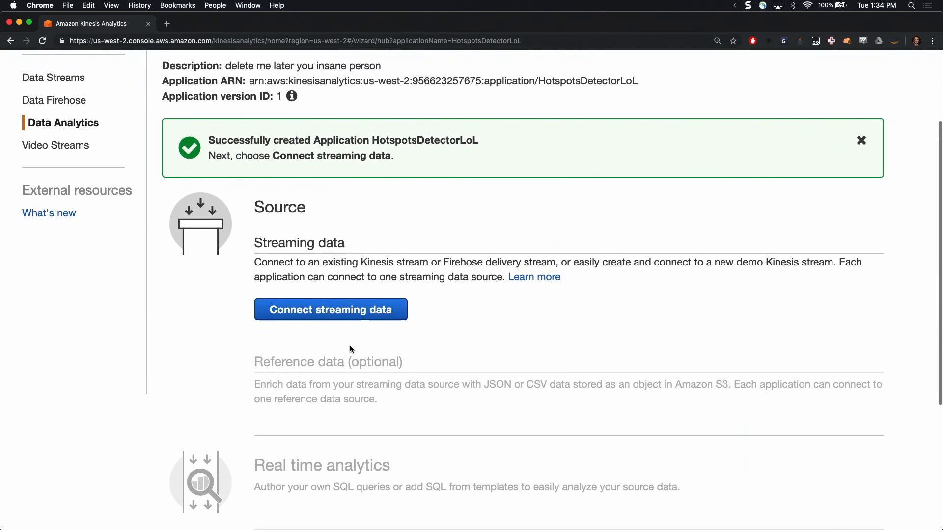
left_click(343, 317)
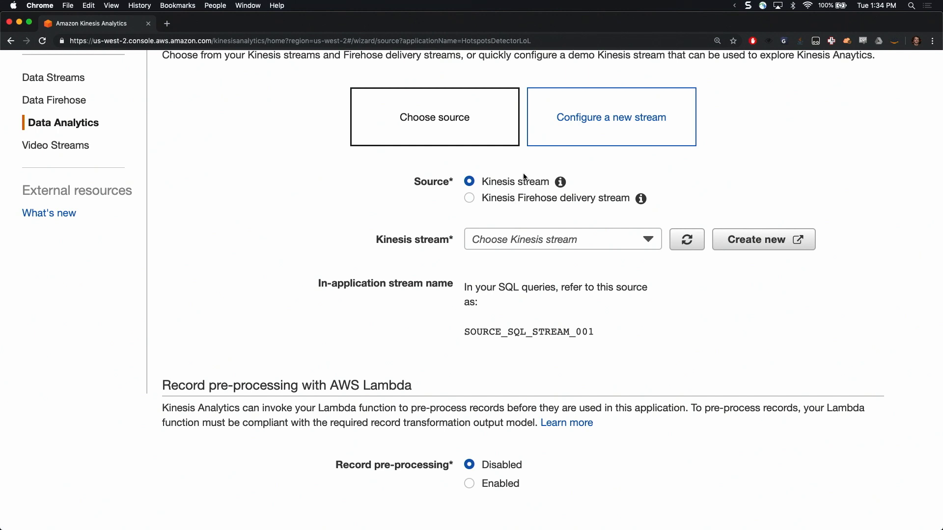
left_click(632, 237)
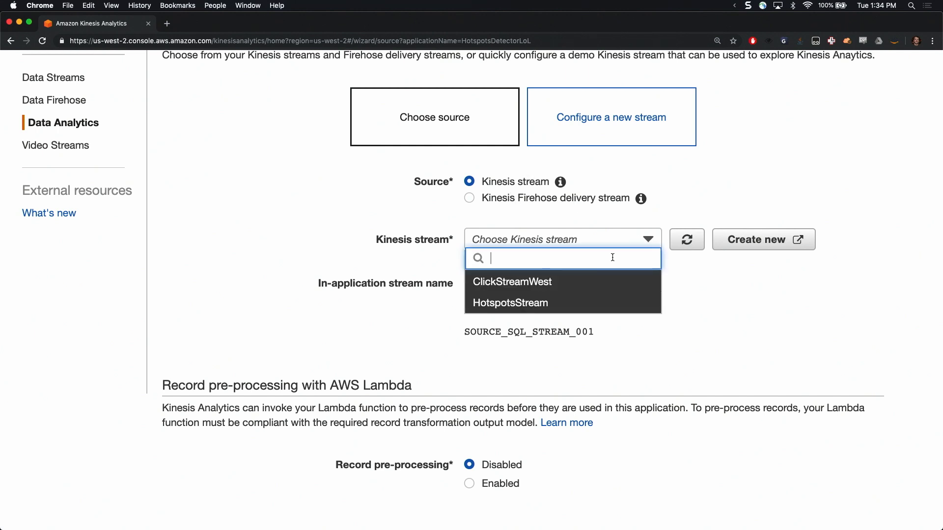
left_click(574, 287)
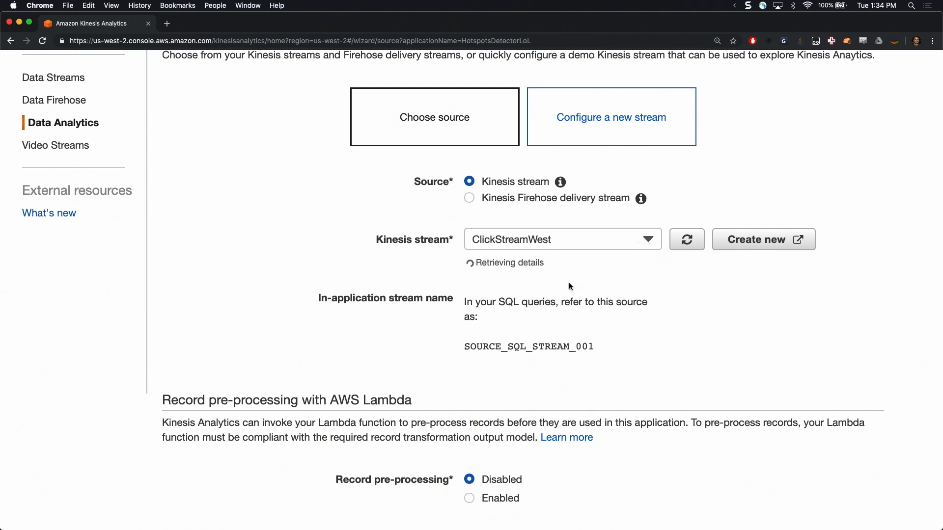
scroll(615, 265, "down", 6)
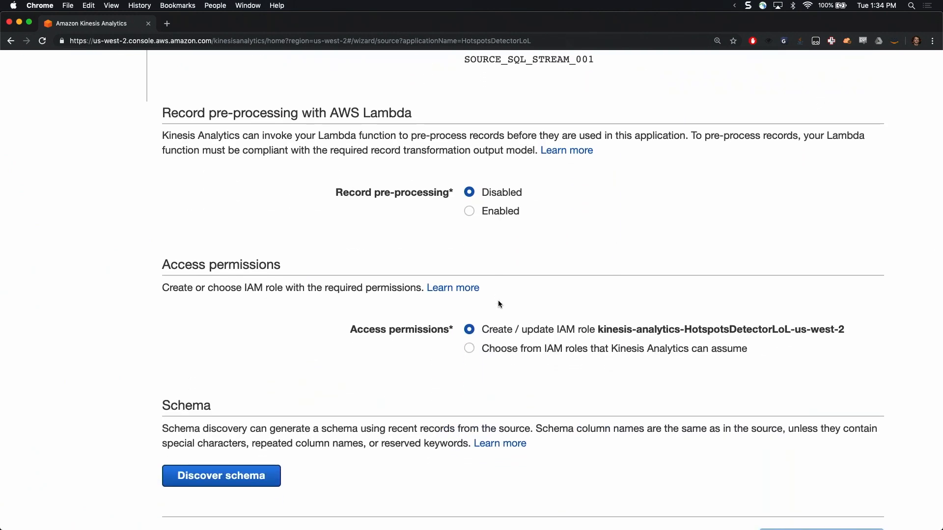
scroll(499, 301, "down", 1)
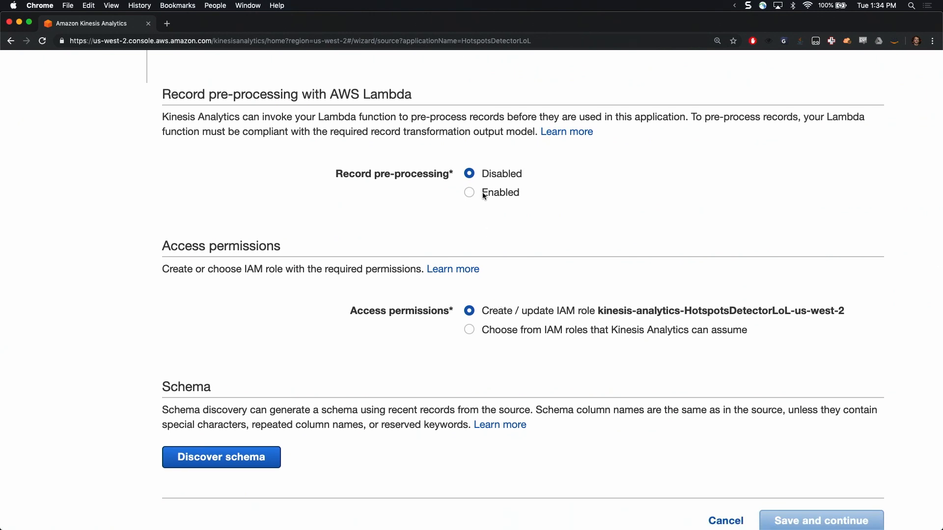
scroll(469, 197, "down", 2)
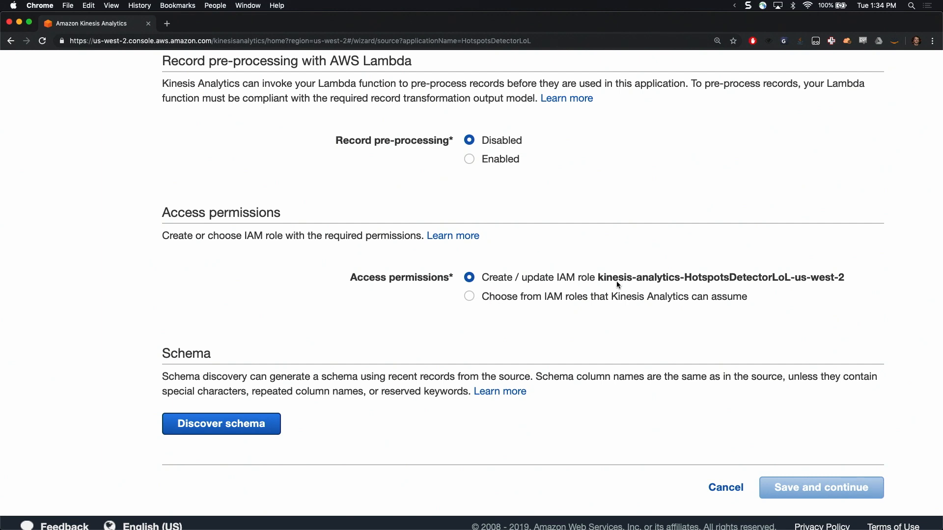
scroll(617, 281, "down", 1)
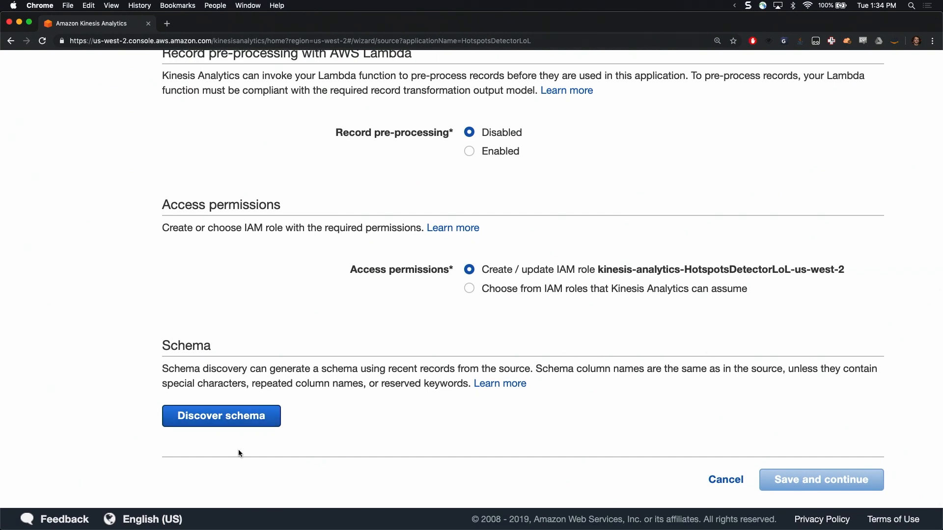
Start schema discovery for the ClickStreamWest source, switch to iTerm2, and launch IPython in a cleared terminal
left_click(229, 419)
key("super+Tab")
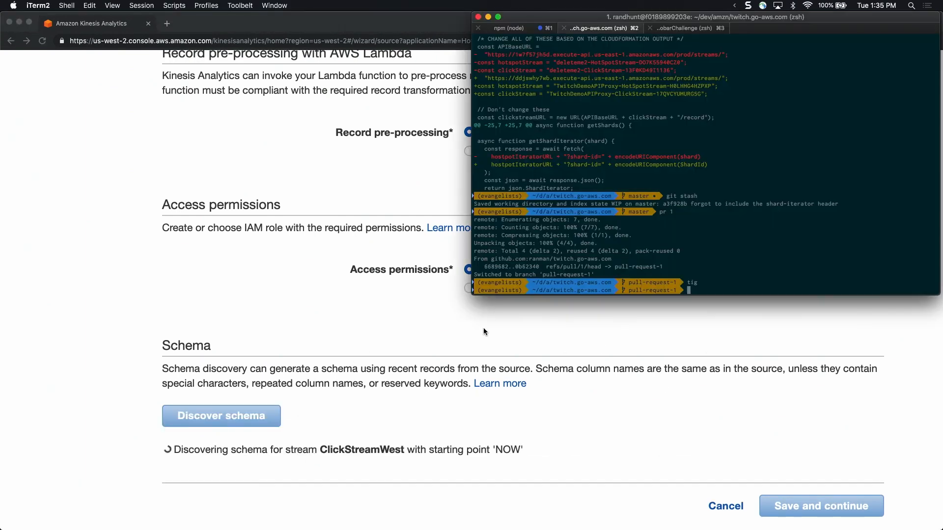
key("ctrl+l")
type("ipy")
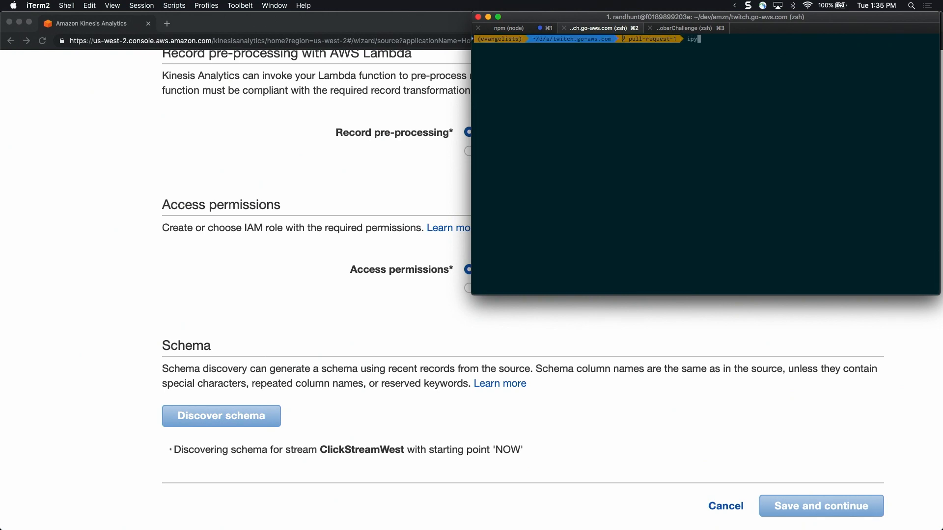
type("thon")
key("Return")
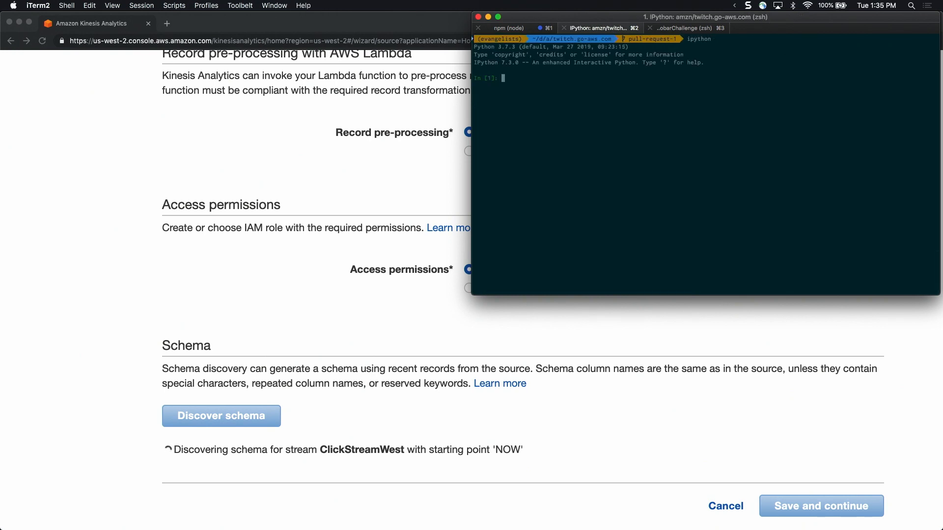
Import boto3 in the IPython session and enlarge the terminal text
type("import boto3")
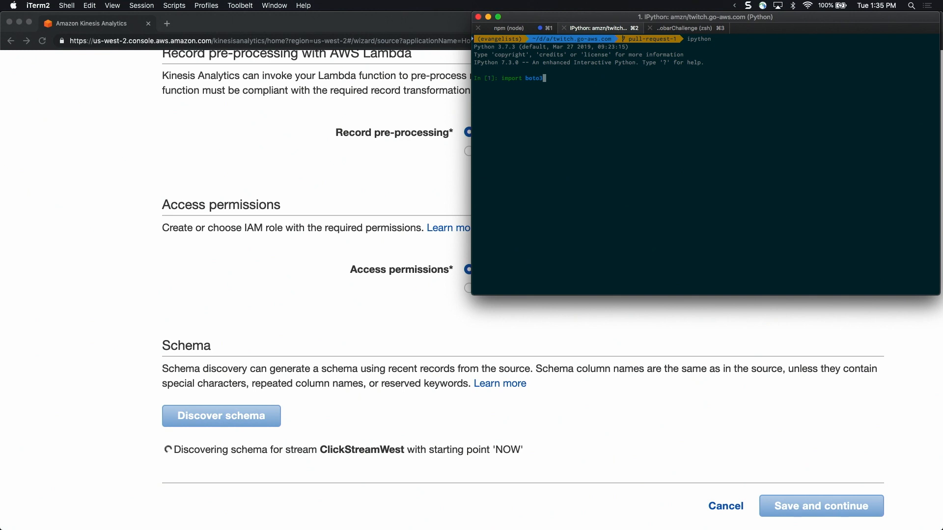
key("super+equal")
key("super+equal")
key("super+equal")
key("super+equal")
key("super+equal")
key("super+equal")
key("super+equal")
key("super+equal")
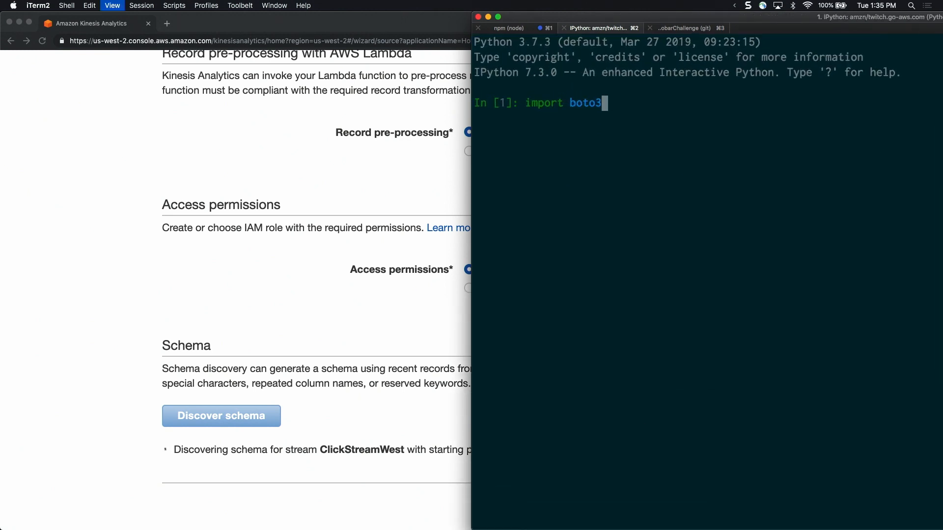
key("super+equal")
key("ctrl+super+Right")
key("Return")
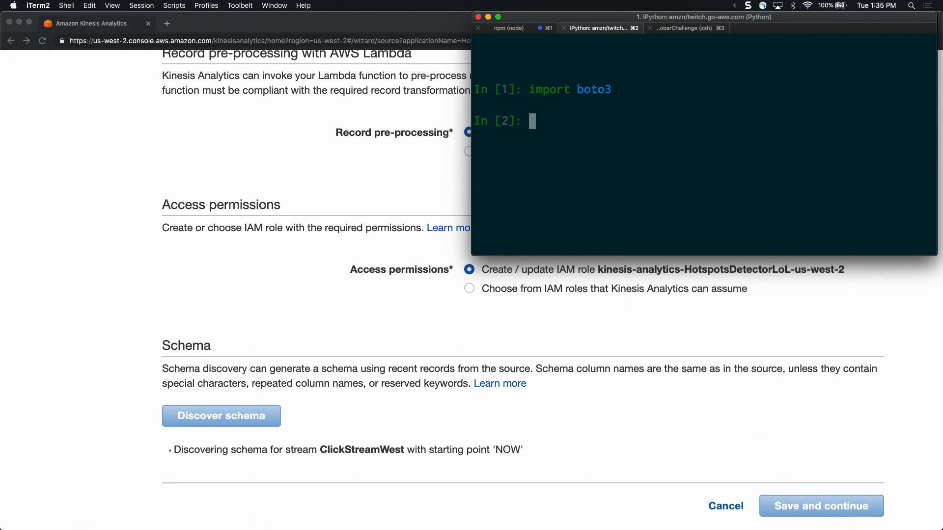
Try to create a boto3 client for "kinesis" with profile_name="evangelists", assigned to the variable kinesis
type("kinesis = boto3")
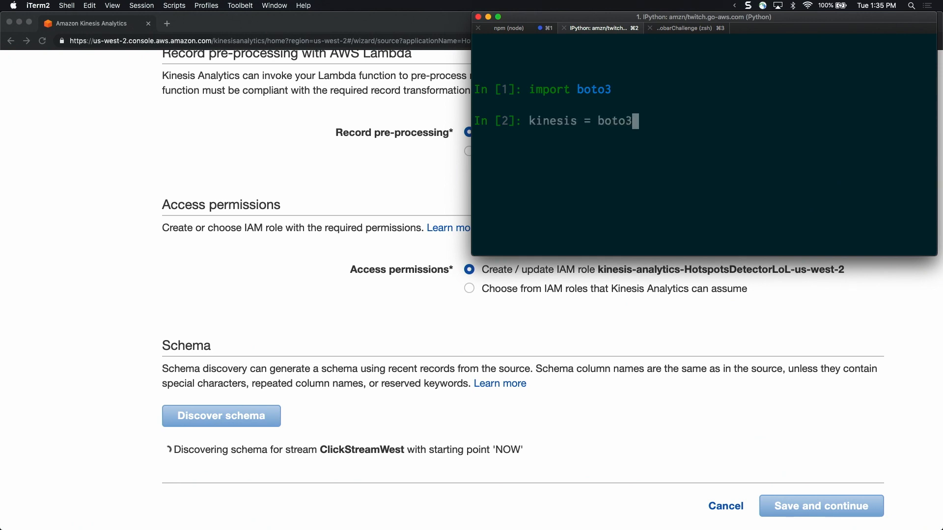
type(".client(")
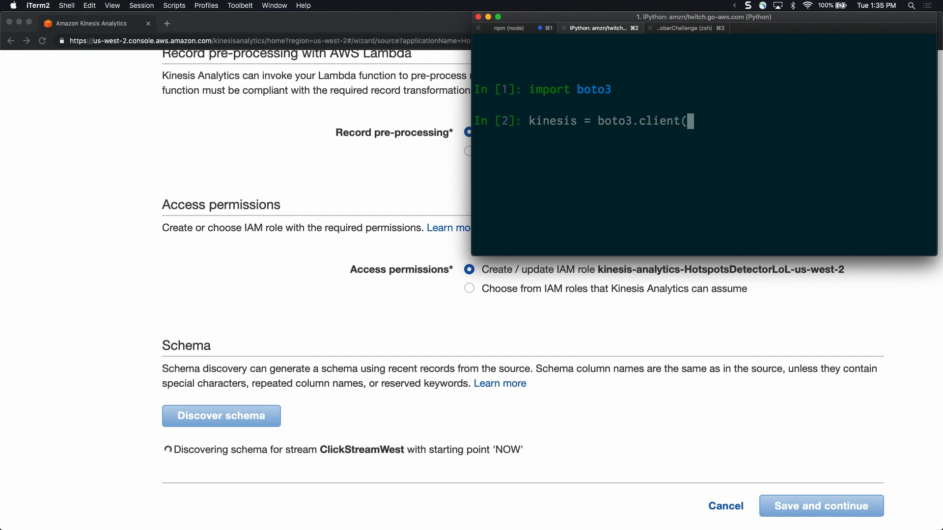
type("\"kine")
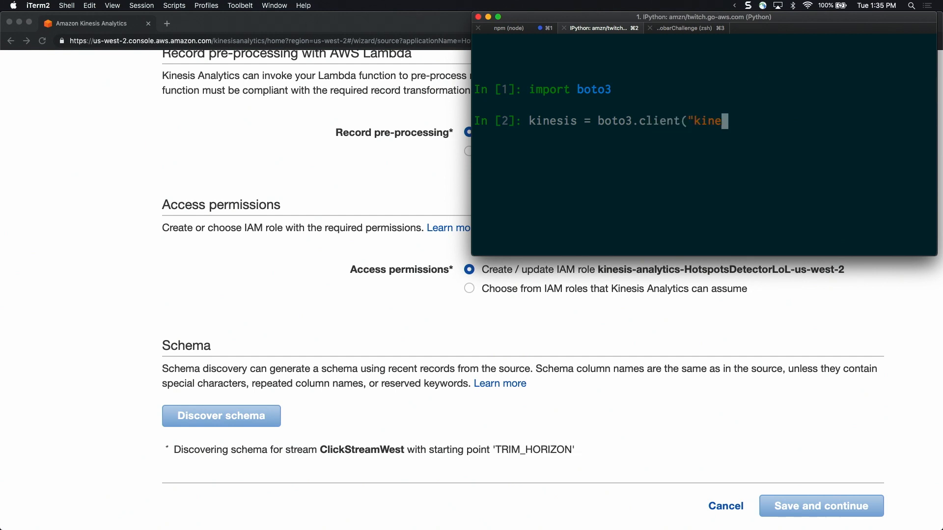
type("sis\", p")
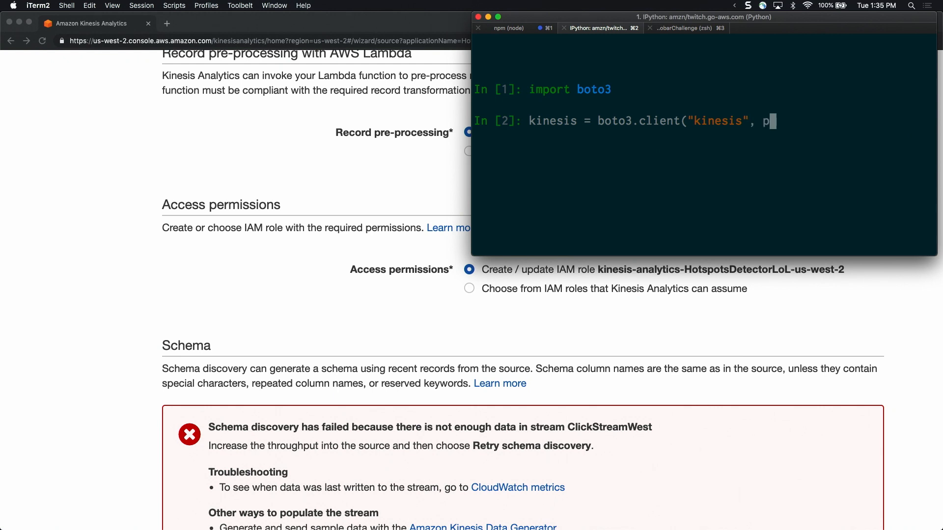
type("rofile_name=")
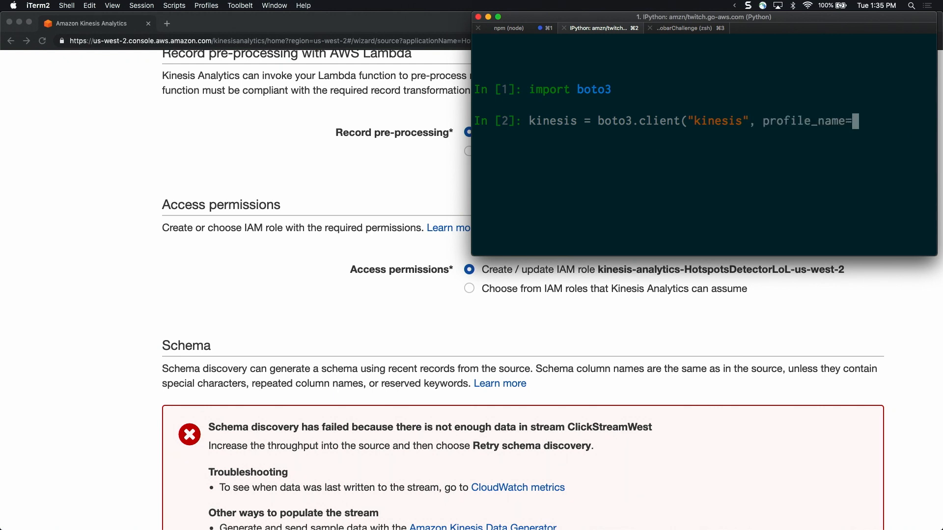
type("\"evangel")
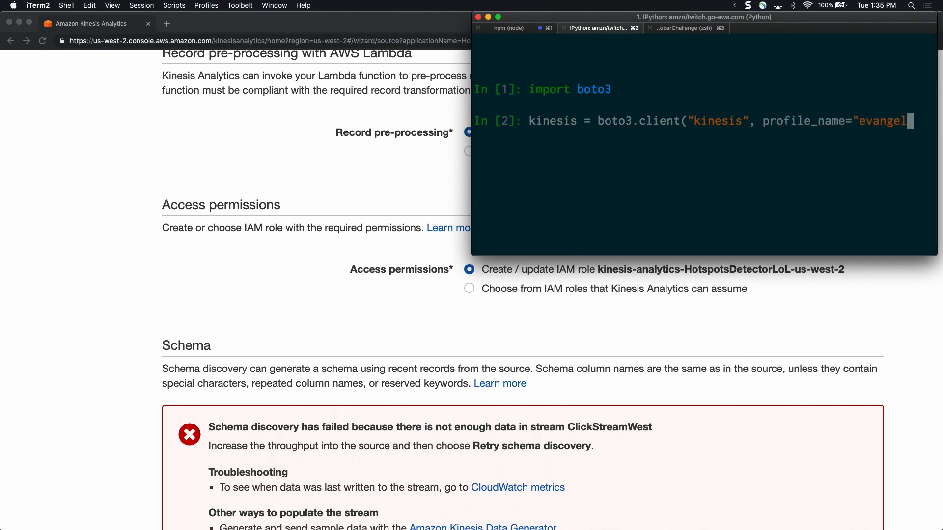
type("ists\")")
key("Return")
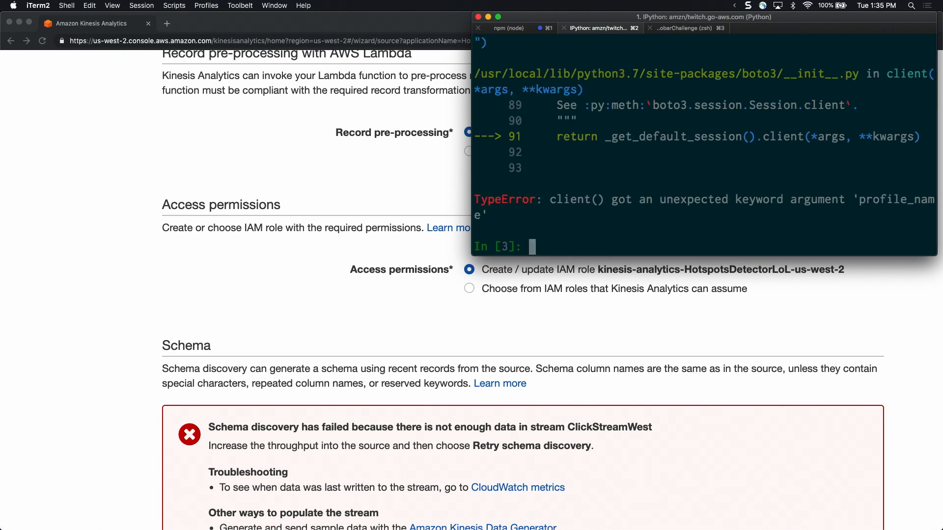
Search Google in a new Chrome tab for "boto3 profile_name" and open the Boto 3 Credentials documentation
left_click(333, 195)
key("super+t")
type("boto3 profi")
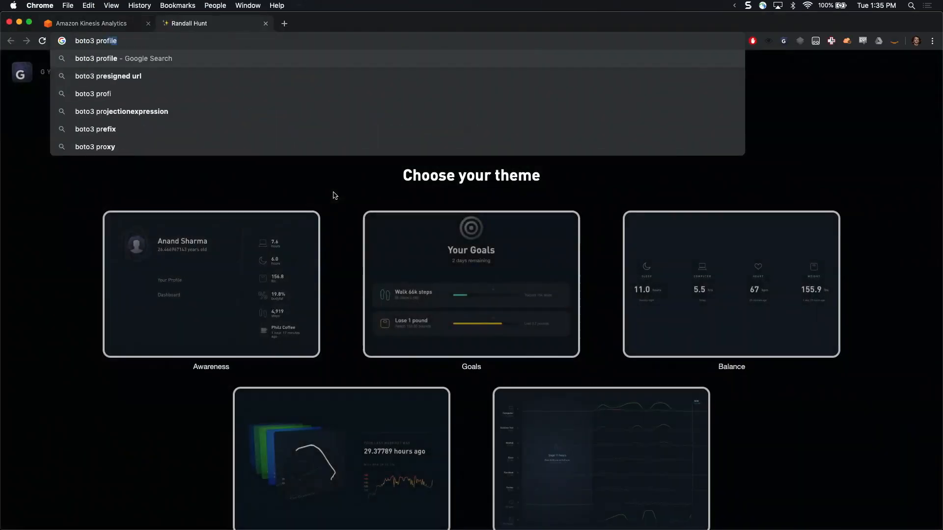
type("le_name")
key("Return")
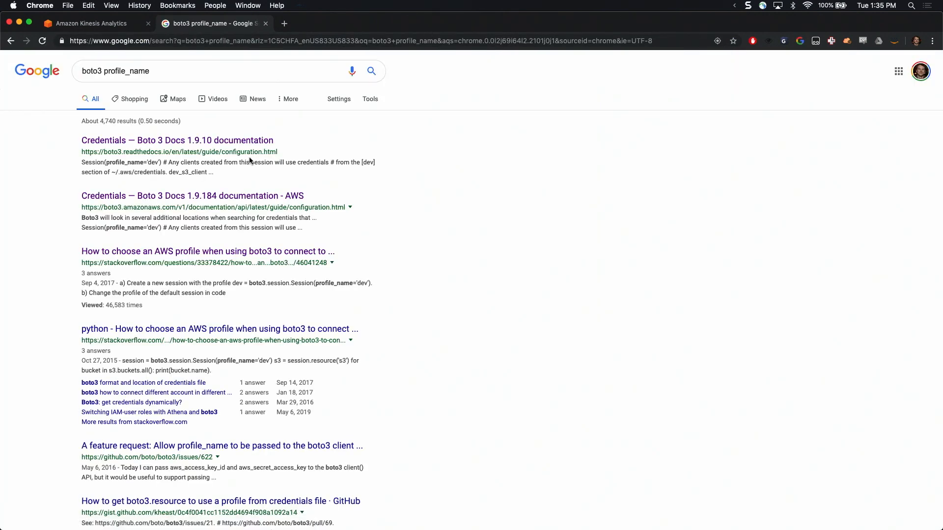
left_click(218, 146)
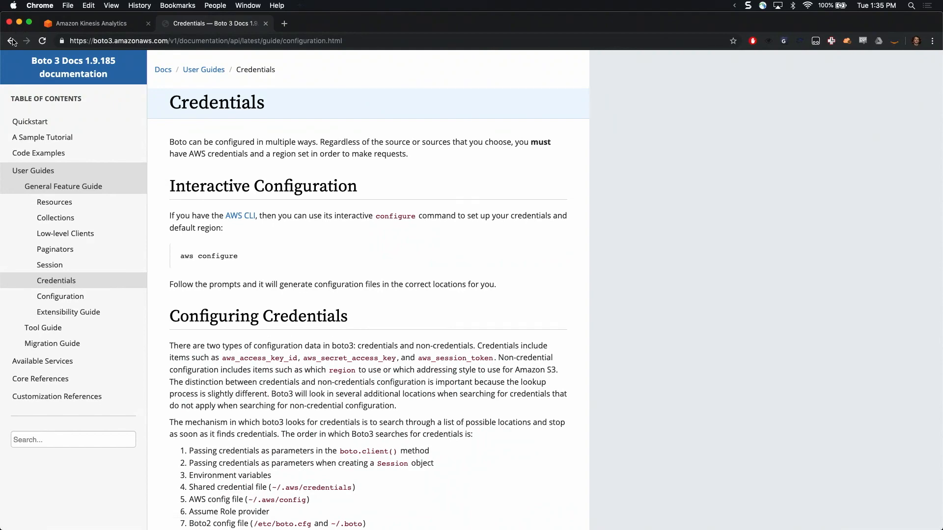
Copy the boto3.setup_default_session line from the Stack Overflow answer on choosing an AWS profile and return to iTerm2
left_click(11, 42)
left_click(324, 253)
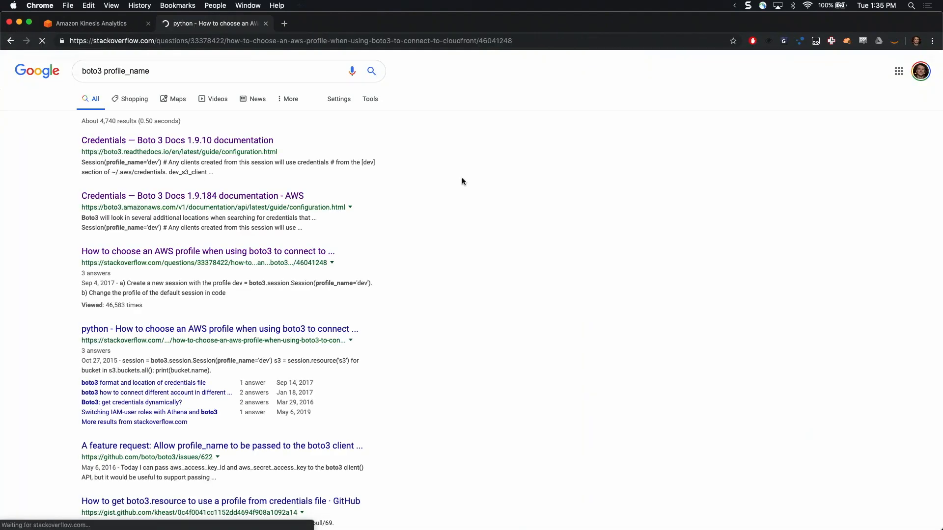
scroll(431, 290, "down", 3)
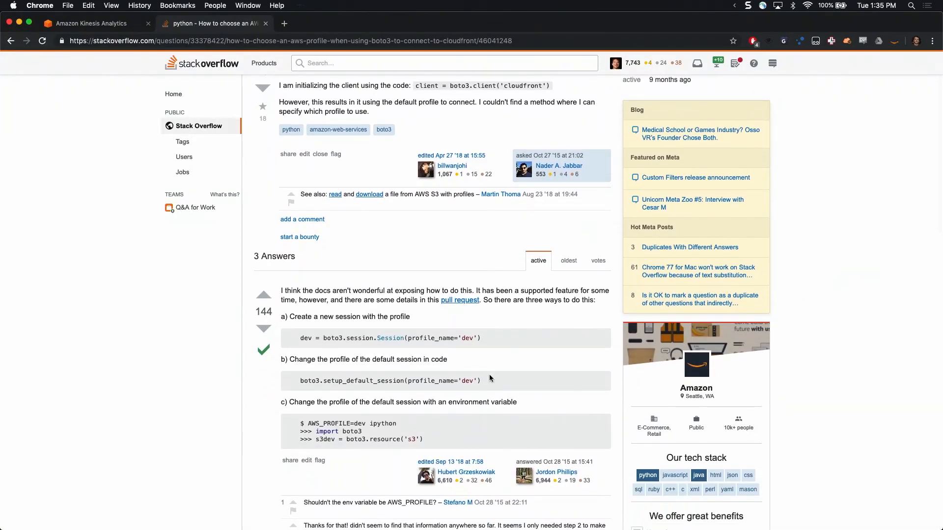
left_click_drag(487, 383, 293, 380)
key("super+c")
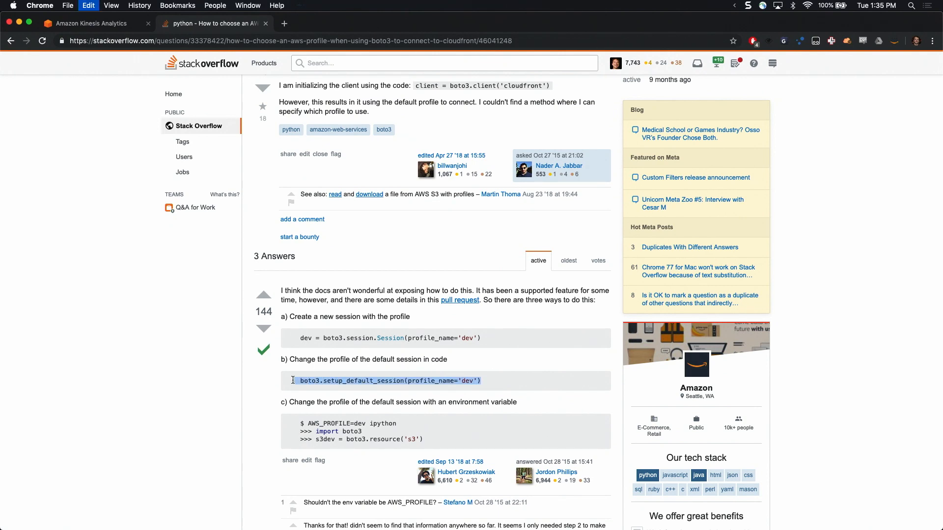
key("super+Tab")
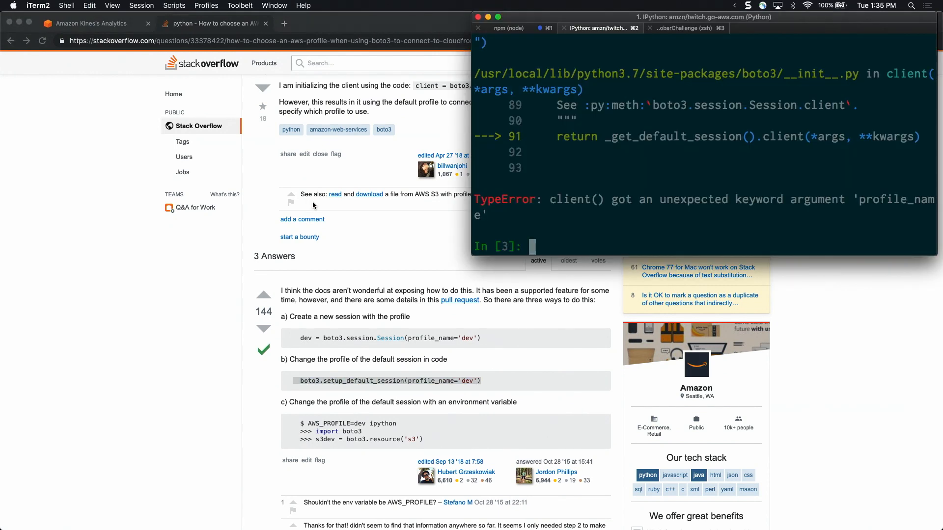
key("Up")
key("BackSpace")
key("BackSpace")
key("BackSpace")
key("BackSpace")
key("BackSpace")
key("BackSpace")
key("BackSpace")
key("BackSpace")
key("BackSpace")
key("BackSpace")
key("BackSpace")
key("BackSpace")
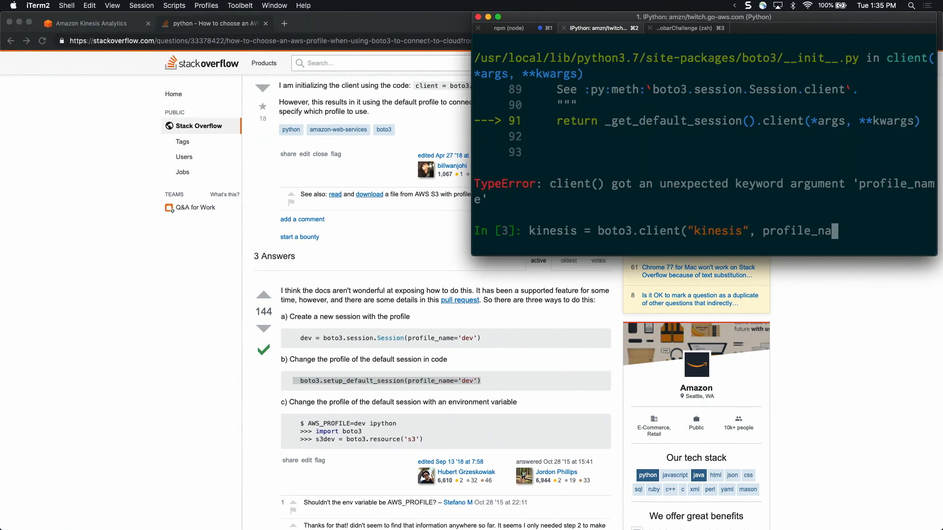
key("ctrl+u")
type("kinesis")
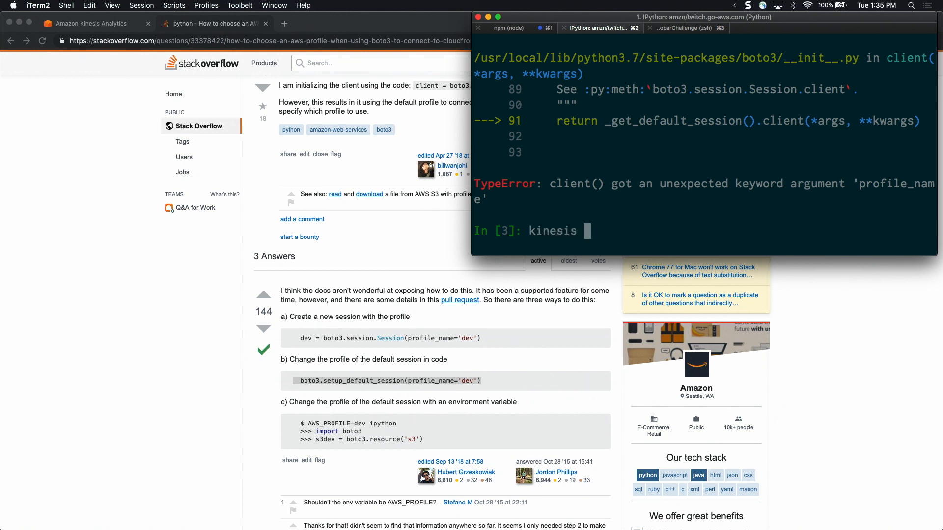
key("ctrl+u")
Paste the copied setup_default_session call, change its profile_name to 'evangelists', and run it
key("super+v")
key("ctrl+a")
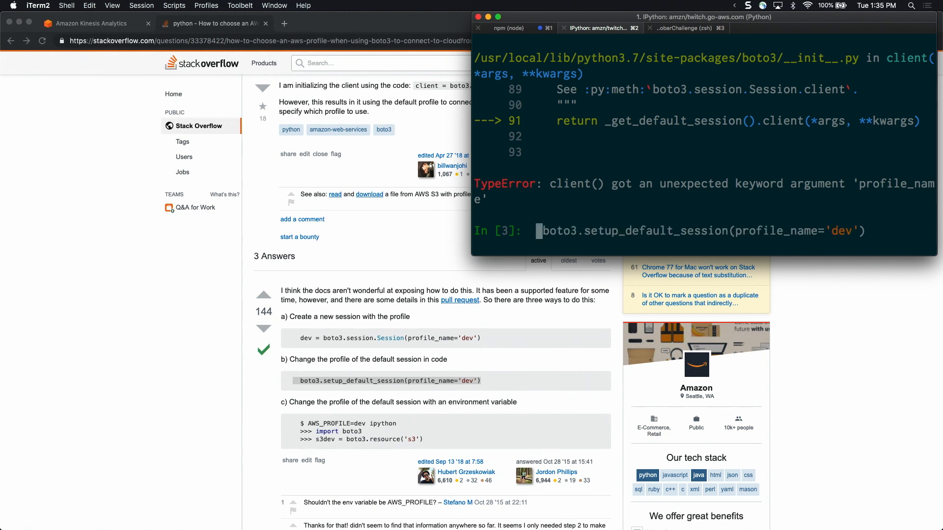
key("ctrl+e")
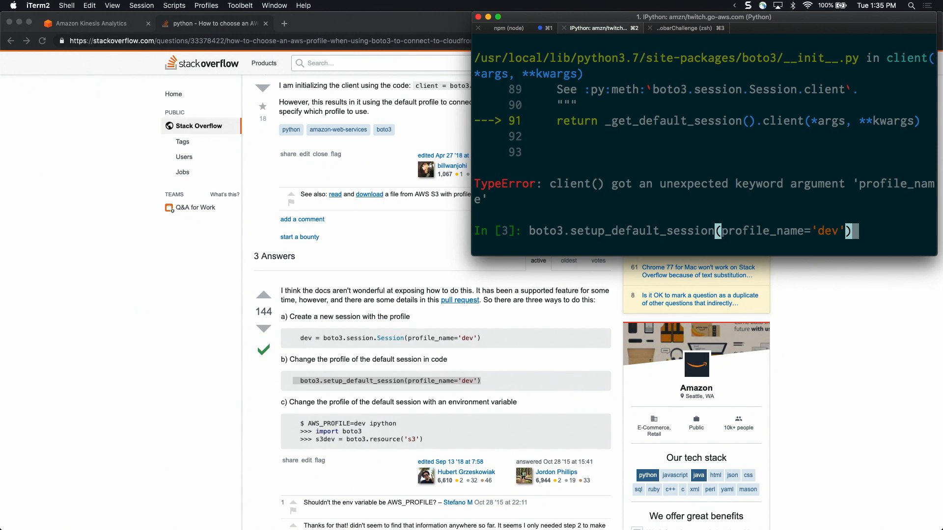
key("Left")
key("Left")
key("BackSpace")
key("BackSpace")
key("BackSpace")
type("eve")
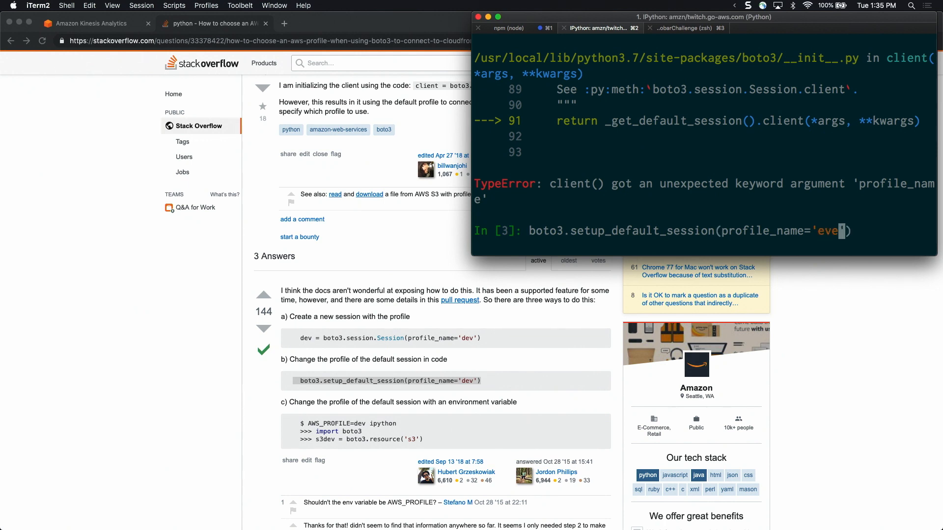
type("ngelists")
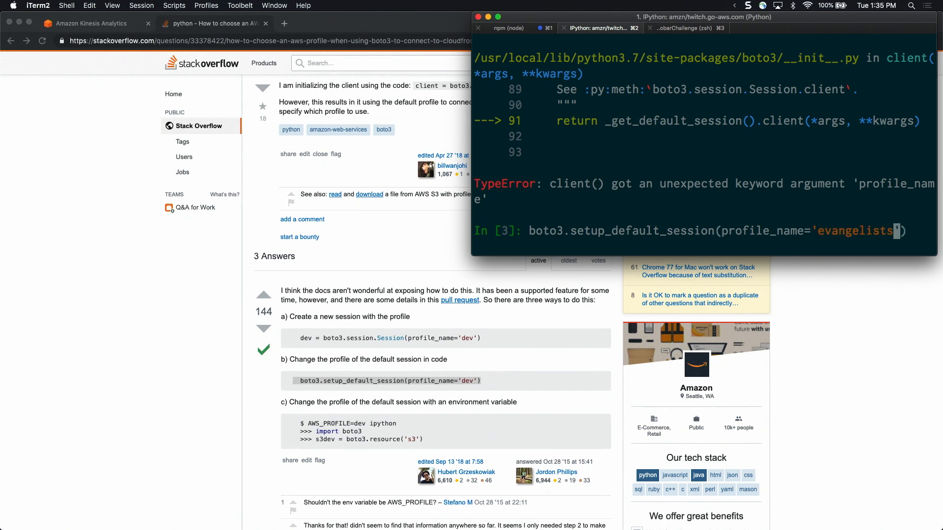
key("Return")
Create the Kinesis client by running kinesis = boto3.client('kinesis')
type("import")
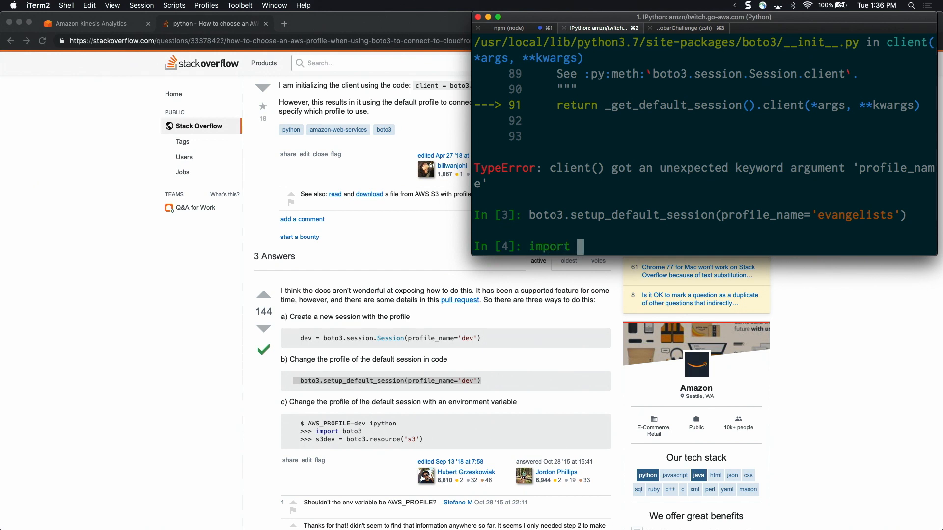
key("BackSpace")
key("BackSpace")
key("BackSpace")
key("BackSpace")
key("BackSpace")
key("BackSpace")
key("BackSpace")
type("boto3.client")
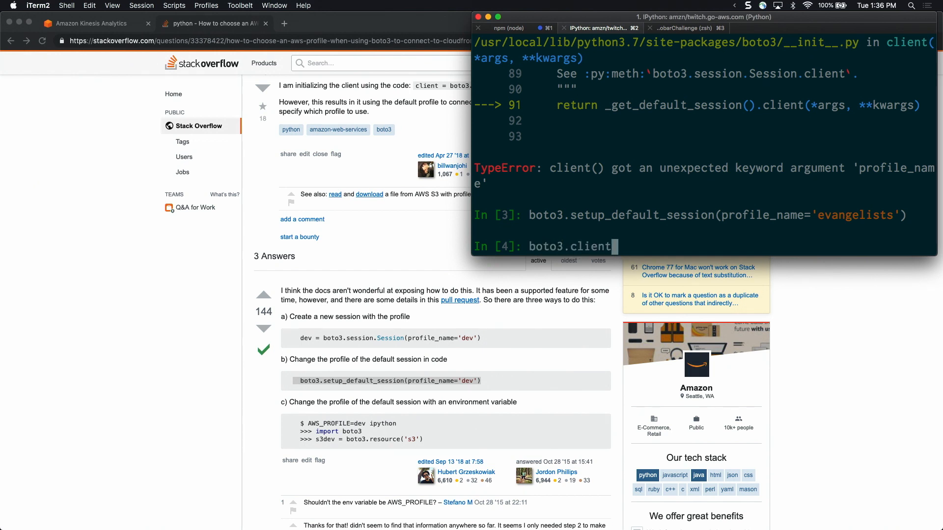
type("('kinesis')")
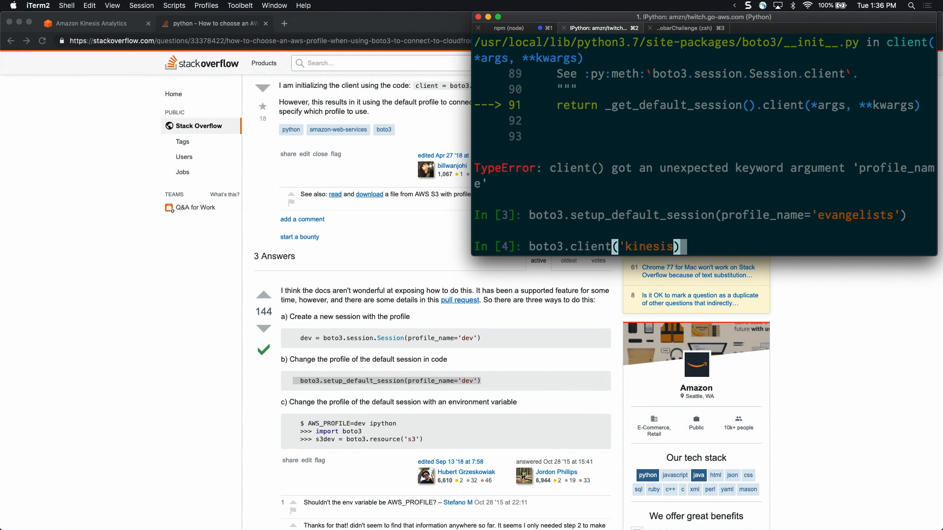
key("ctrl+a")
type("kinesis =")
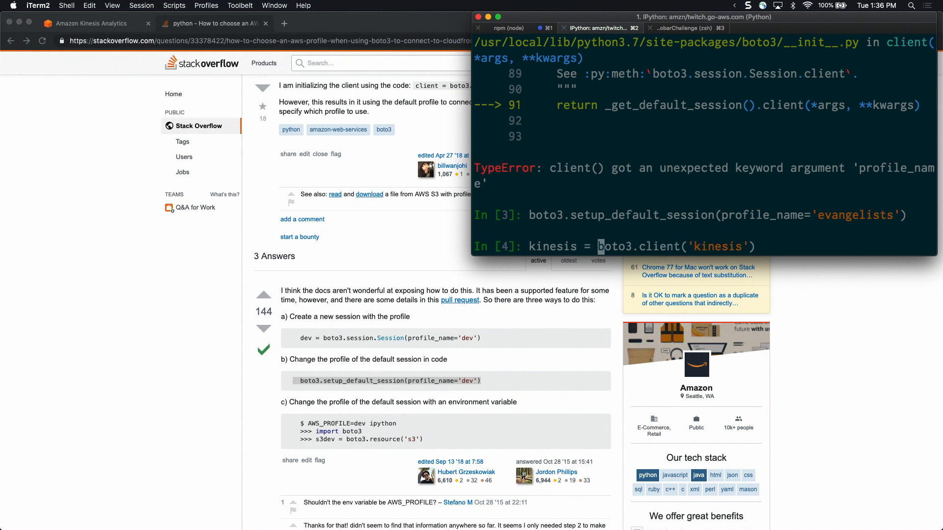
key("ctrl+e")
key("Return")
Display the help for kinesis.put_record and read through its description, including the partition key notes
type("kines")
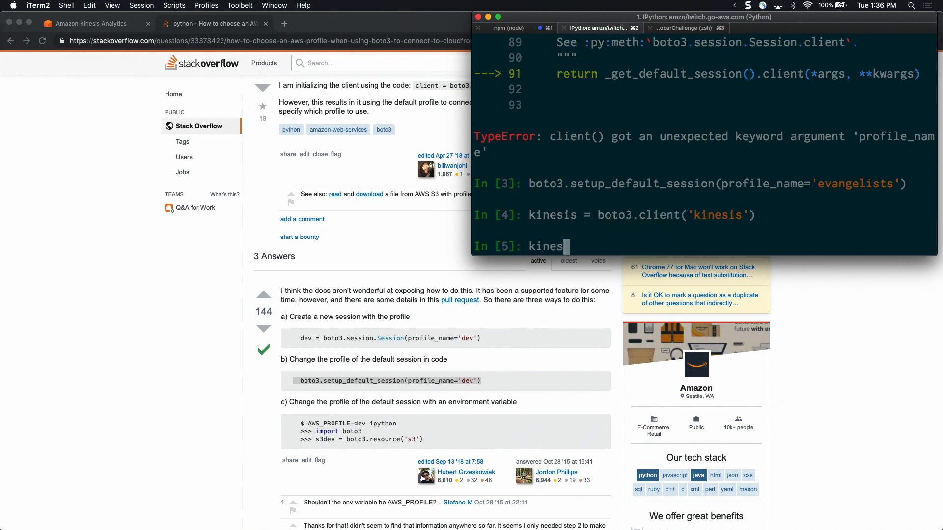
type("is.put_re")
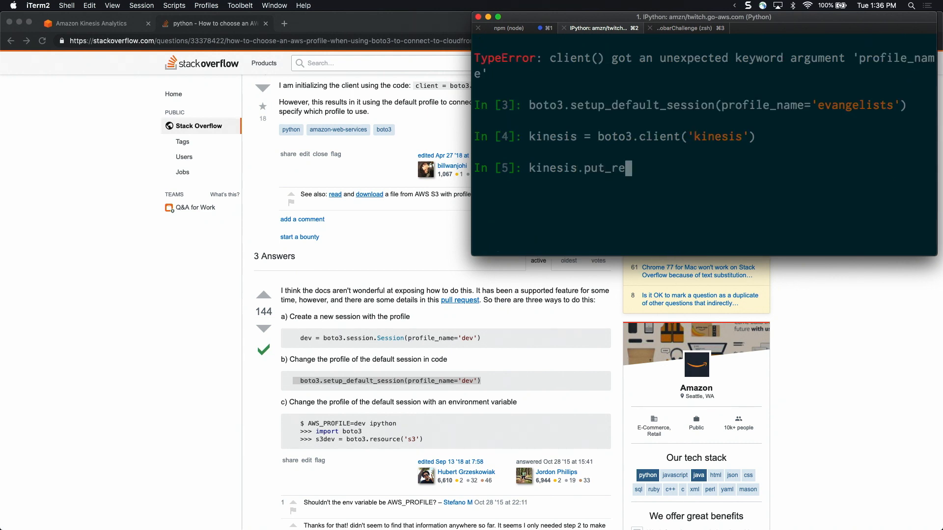
key("Tab")
type("(")
key("BackSpace")
key("ctrl+a")
type("he")
key("End")
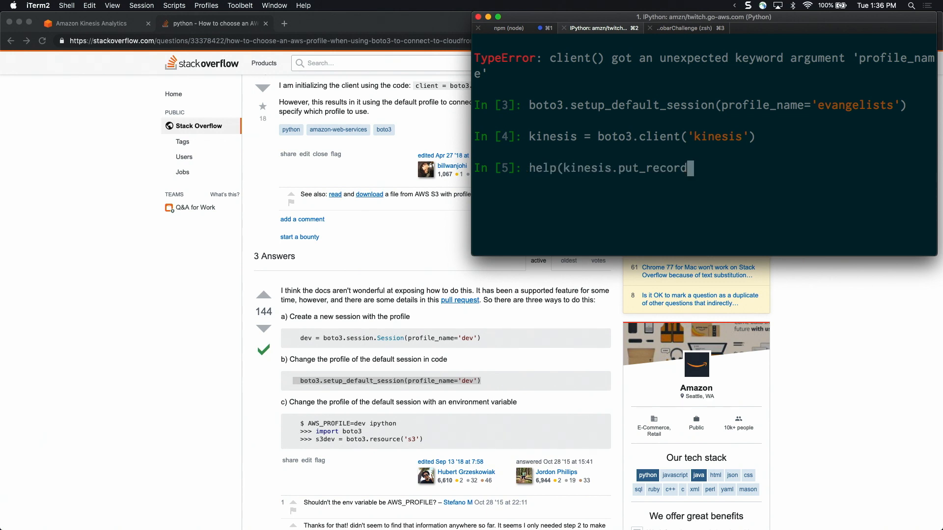
type(")")
key("Return")
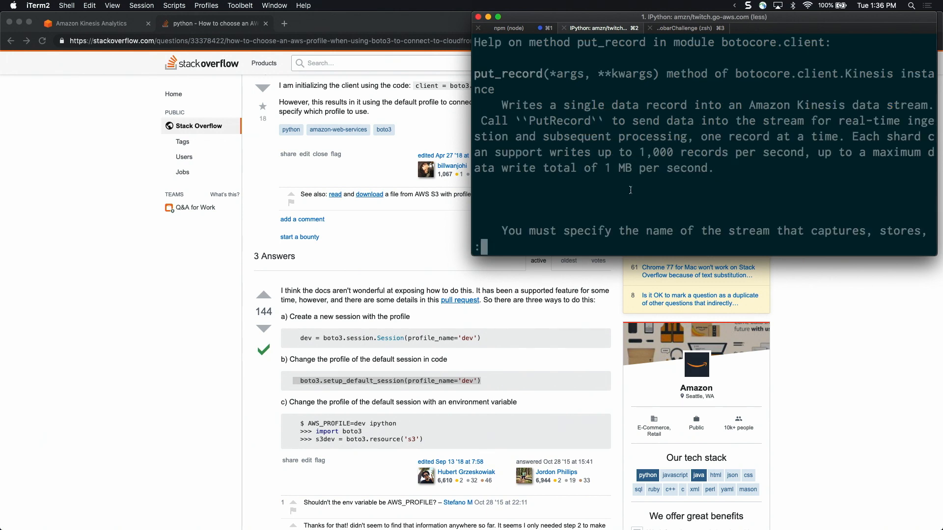
scroll(631, 190, "down", 10)
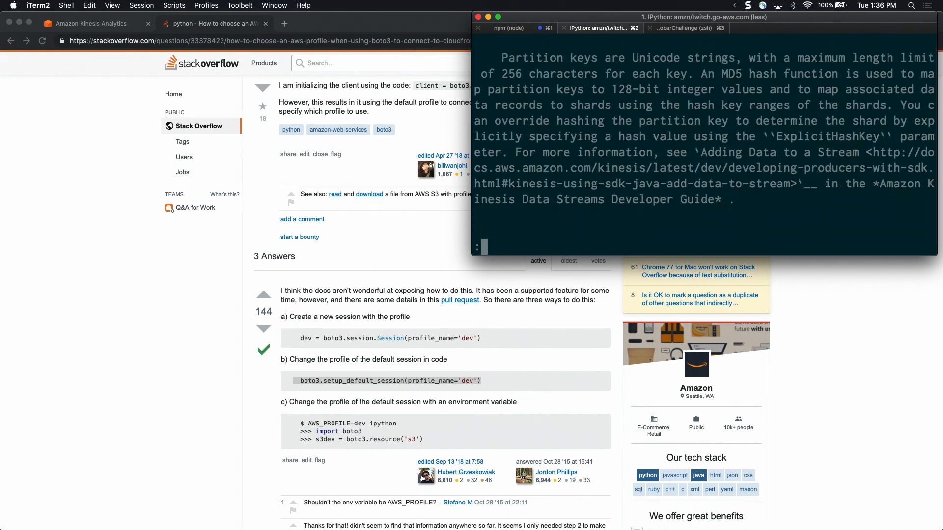
Read on to the request syntax in the put_record help text and close the help
scroll(705, 137, "down", 10)
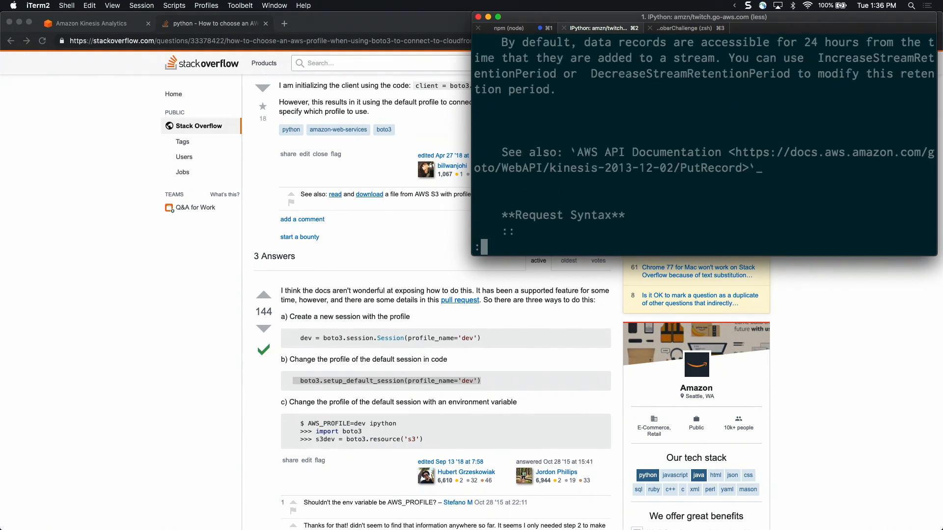
scroll(705, 137, "down", 3)
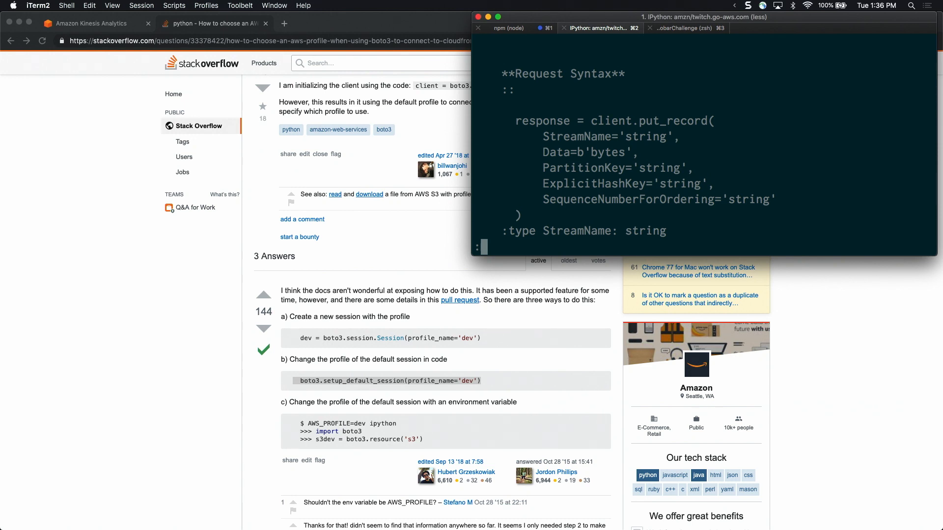
key("q")
key("Up")
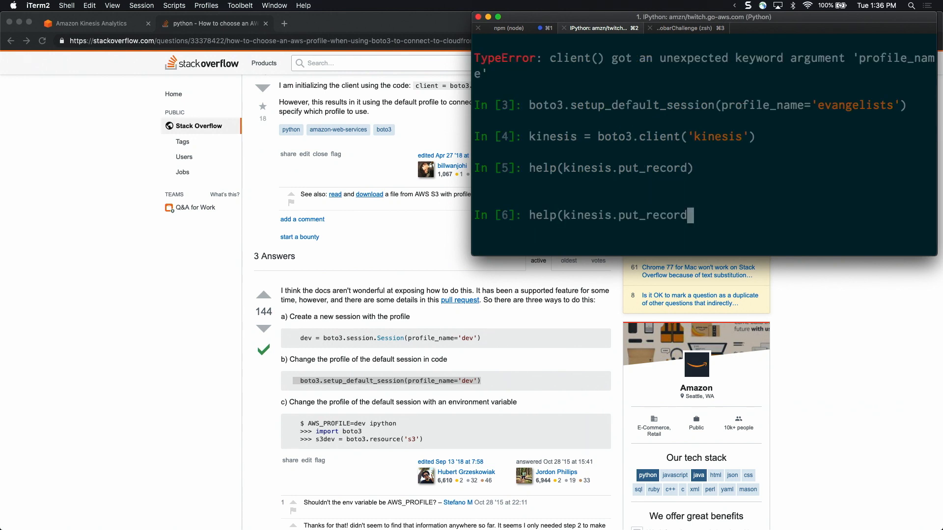
key("BackSpace")
key("BackSpace")
key("BackSpace")
key("BackSpace")
key("BackSpace")
key("BackSpace")
key("BackSpace")
key("BackSpace")
key("BackSpace")
key("BackSpace")
key("BackSpace")
key("BackSpace")
key("BackSpace")
key("BackSpace")
key("BackSpace")
key("BackSpace")
key("BackSpace")
key("BackSpace")
key("BackSpace")
key("BackSpace")
key("BackSpace")
key("BackSpace")
key("BackSpace")
key("BackSpace")
type("kines")
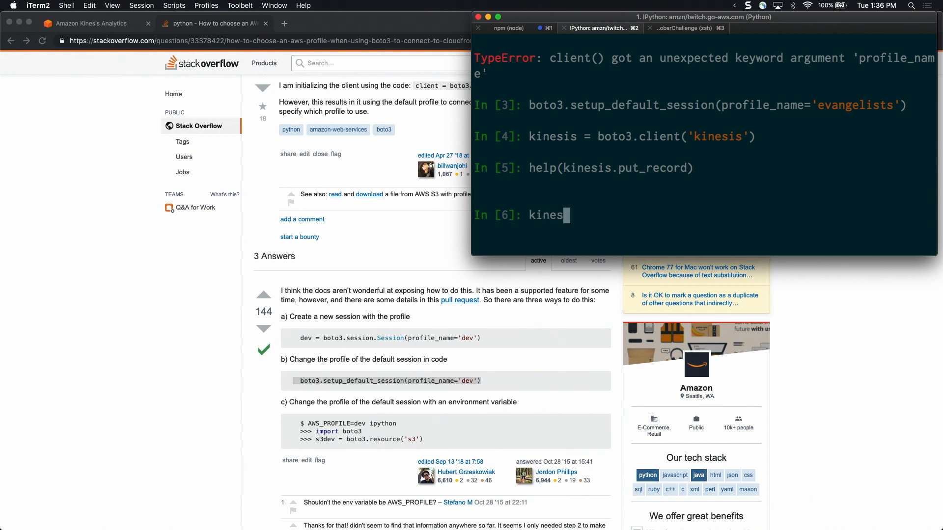
type("is.put_reco")
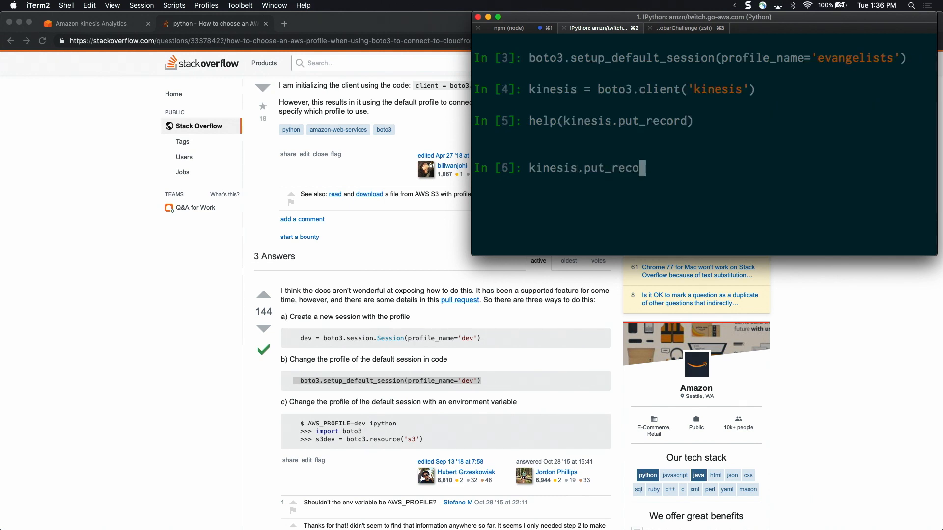
type("rd(StreamName=\"")
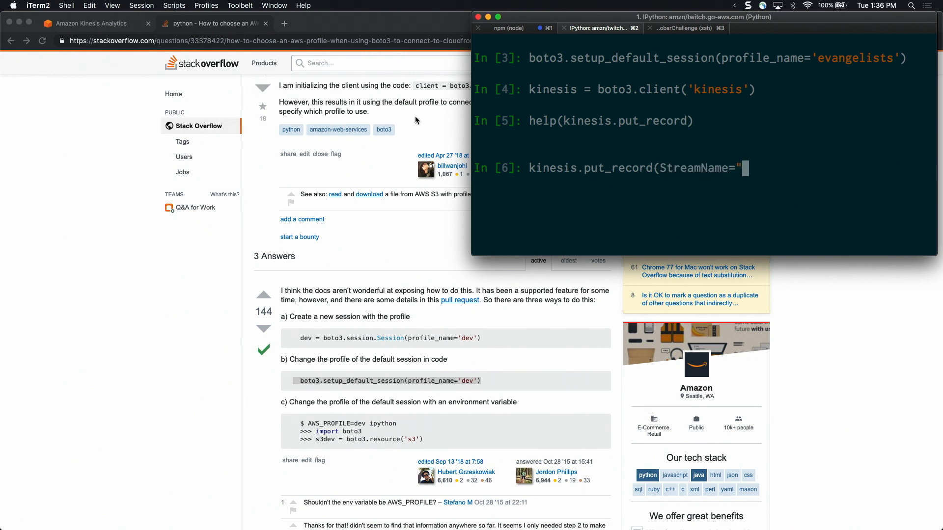
key("ctrl+c")
Rerun the boto3.setup_default_session call for the 'evangelists' profile with region_name="us-west-2" added
key("Up")
key("Up")
key("Up")
key("Left")
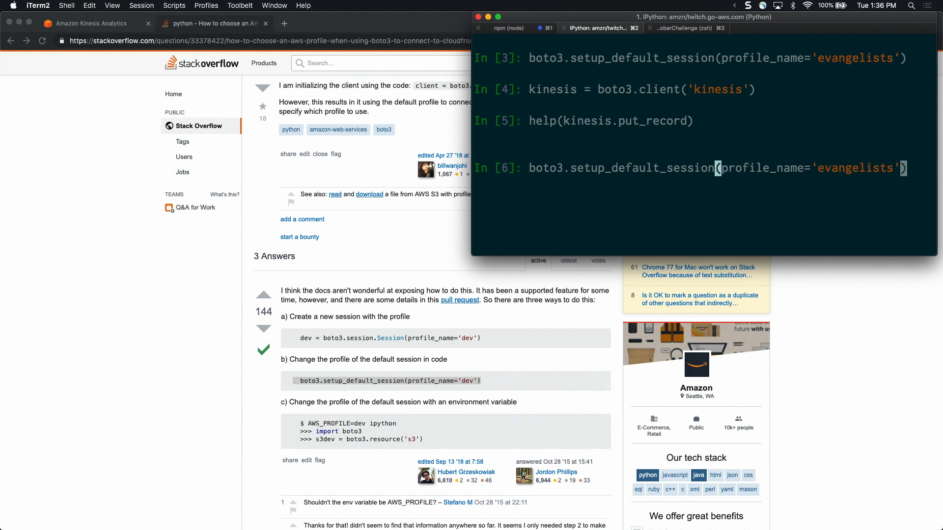
type(", ")
type("region_name=")
type("\"use")
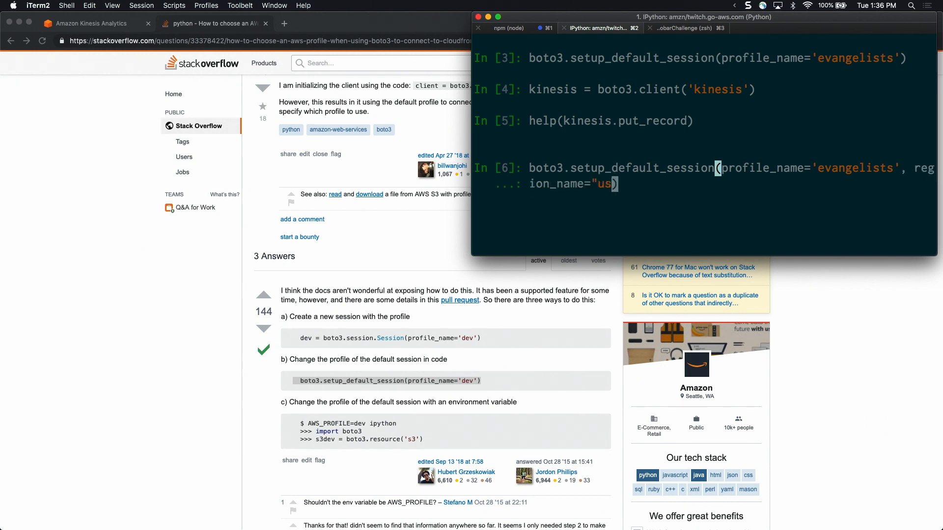
key("BackSpace")
type("-west-2\"")
key("Return")
Recreate the Kinesis client by running kinesis = boto3.client('kinesis') again
type("bot3")
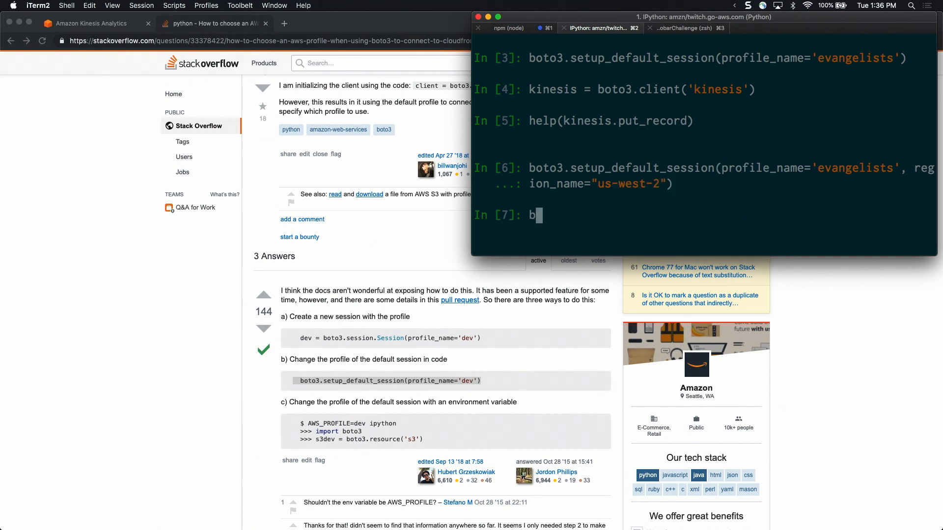
key("BackSpace")
key("BackSpace")
key("BackSpace")
key("BackSpace")
key("Up")
key("Up")
key("Up")
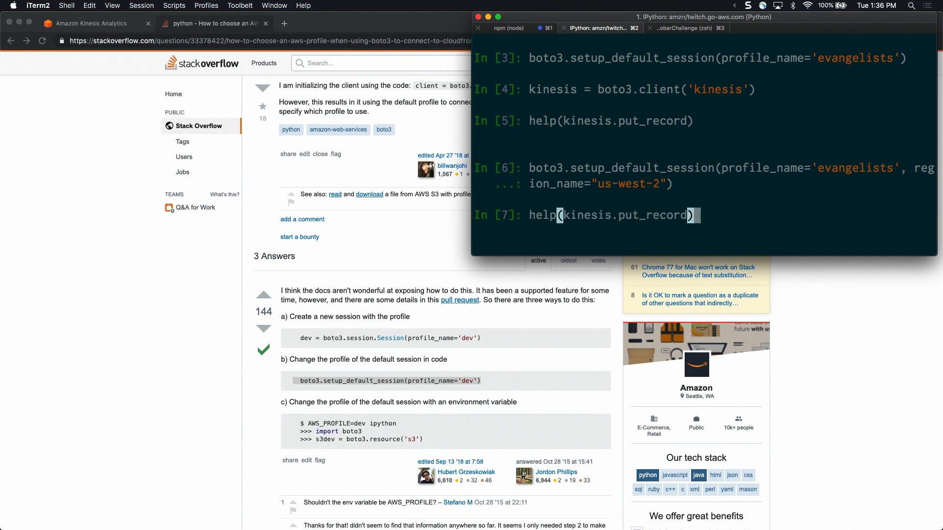
key("Return")
Begin a kinesis.put_record( call at the new IPython prompt
key("Up")
key("Up")
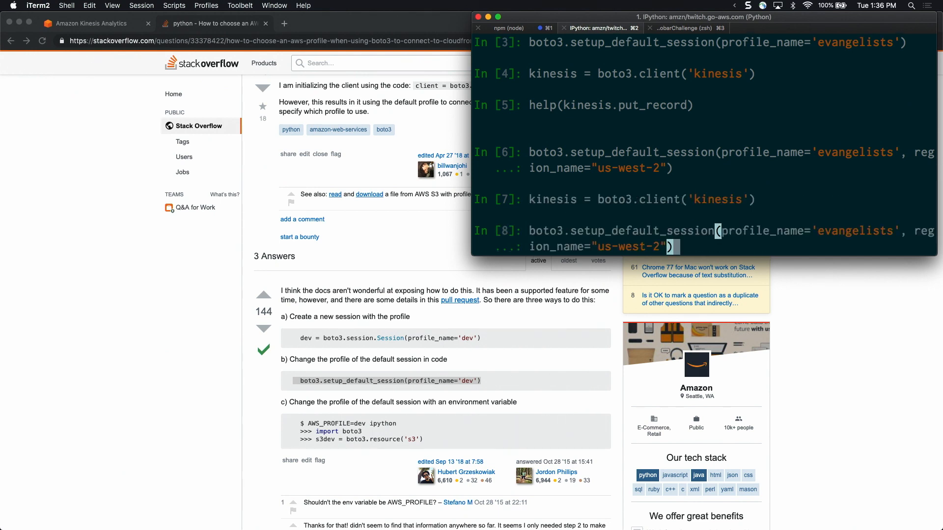
key("Up")
key("Down")
key("Down")
key("Down")
type("kineis")
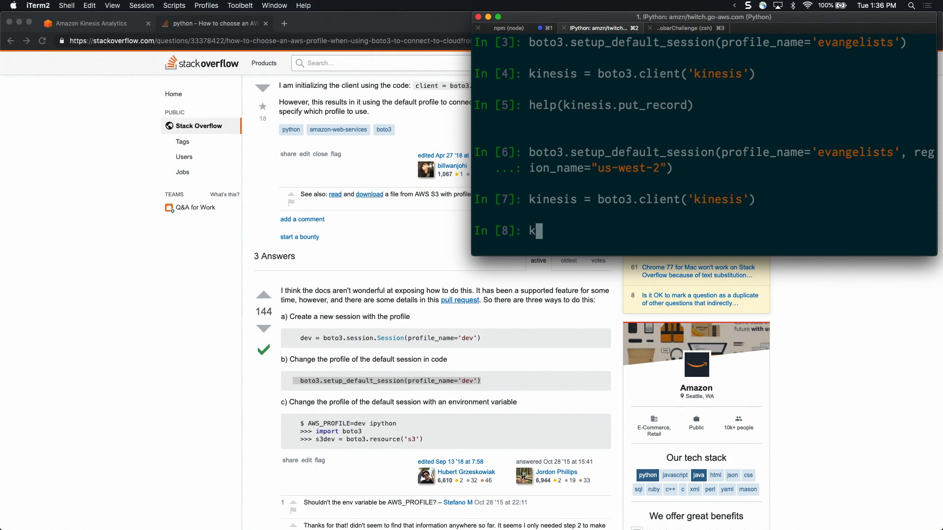
key("BackSpace")
key("BackSpace")
type("sis.p")
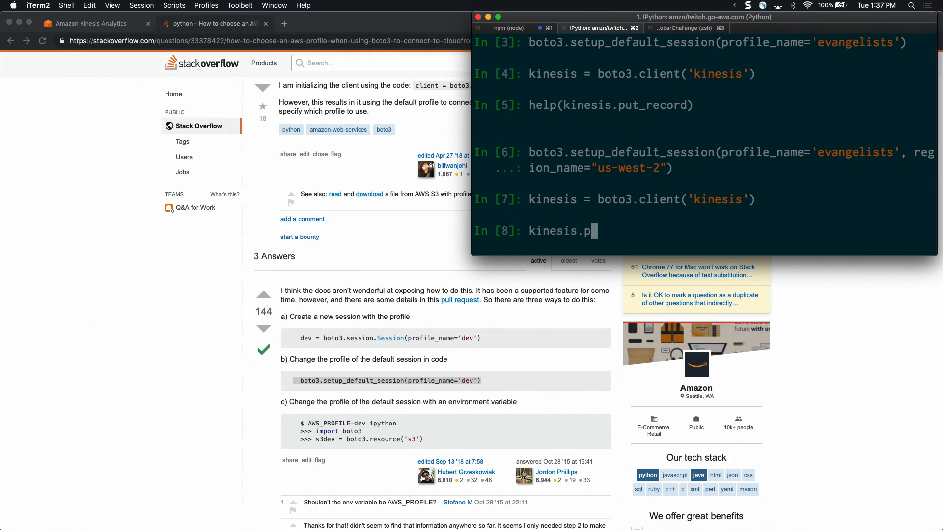
type("ut_record(")
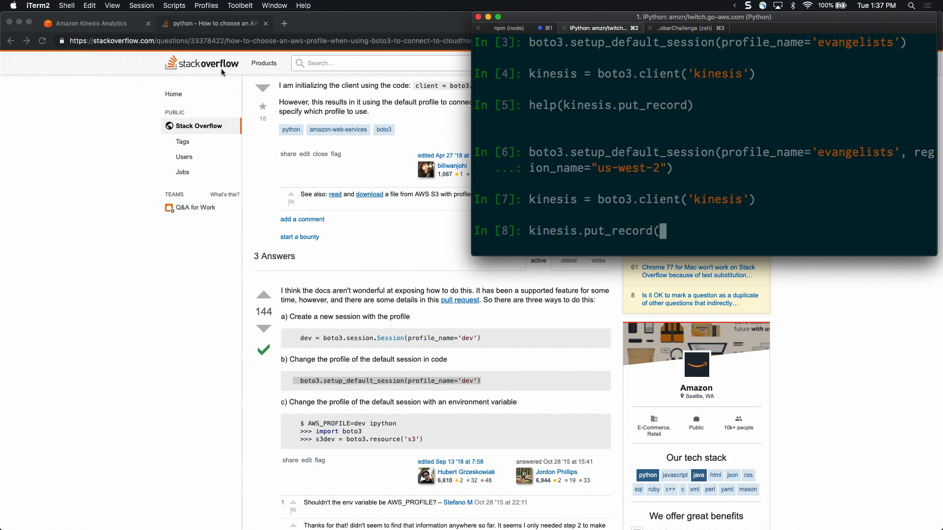
Switch to the Kinesis Analytics page in Chrome, check the name of the selected Kinesis stream, and return to iTerm2
left_click(66, 19)
key("alt+super+Left")
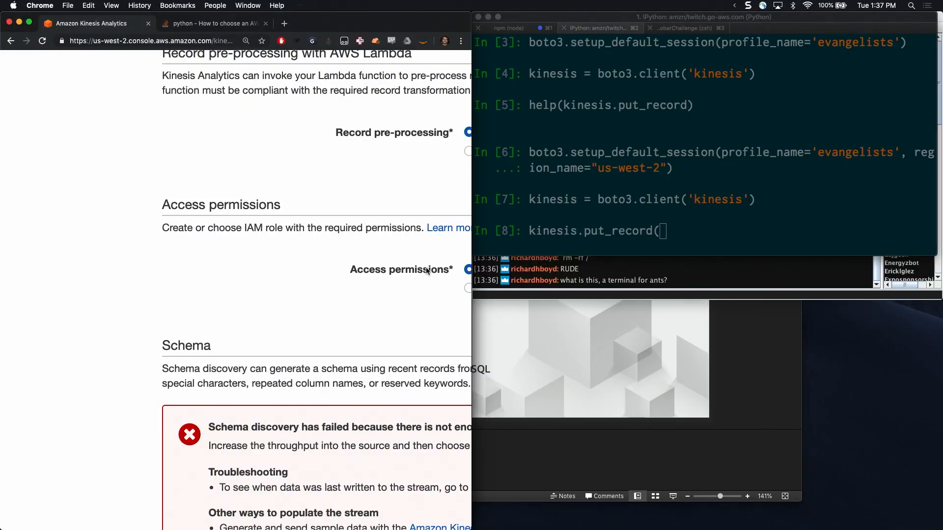
scroll(369, 286, "right", 2)
scroll(368, 286, "up", 10)
scroll(368, 286, "right", 3)
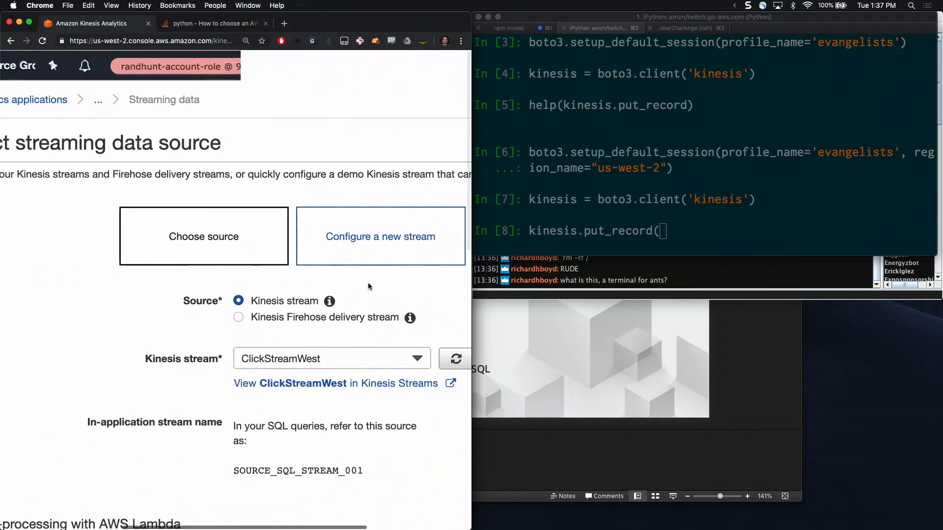
scroll(368, 287, "right", 1)
left_click(670, 237)
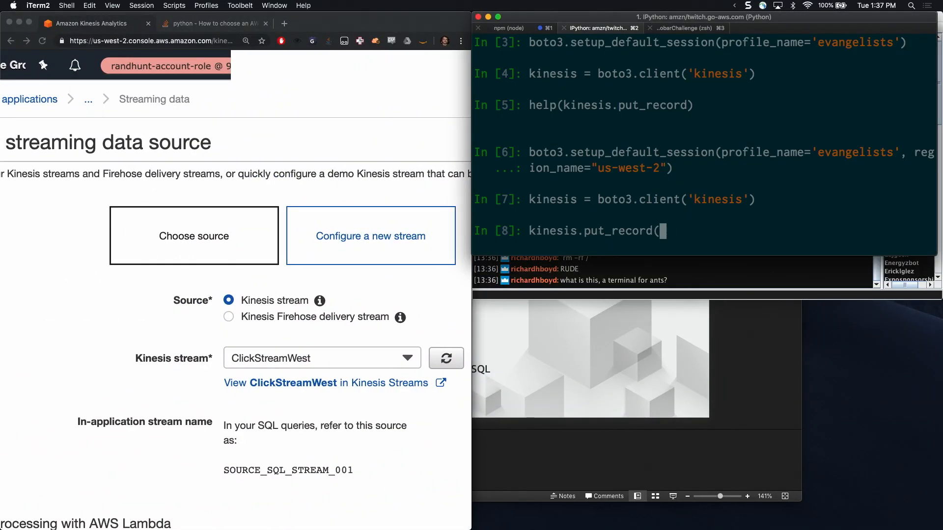
Enlarge the terminal to fill the screen, complete the put_record call with StreamName="ClickStreamWest", and run it
type("StreamNam")
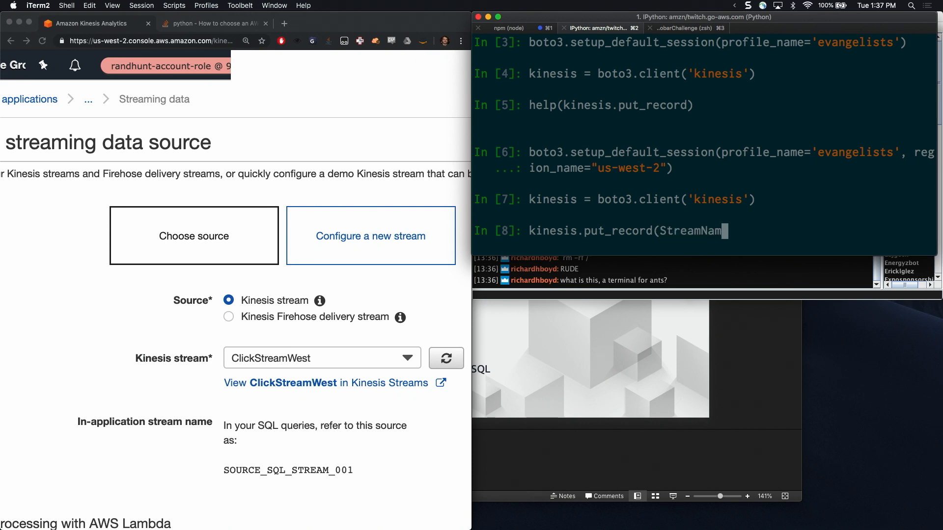
type("e=")
key("alt+super+f")
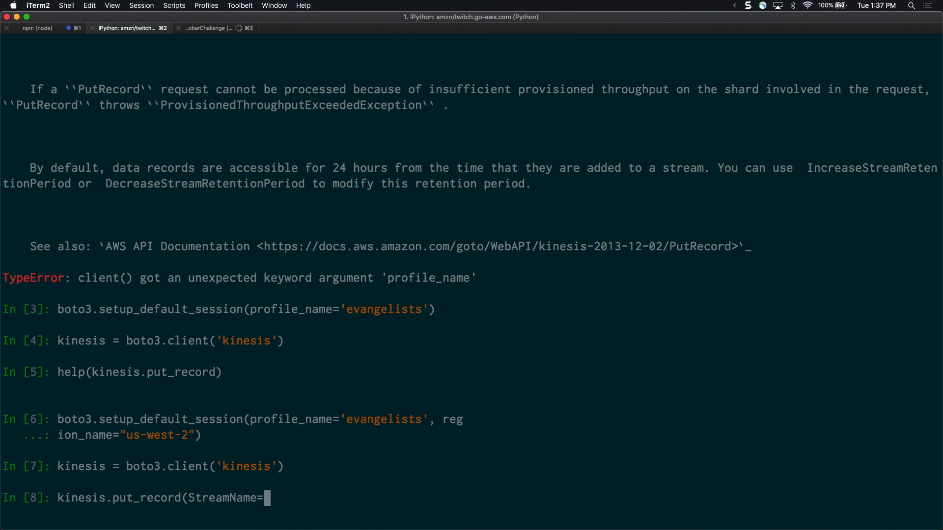
type("ClickStreamWe")
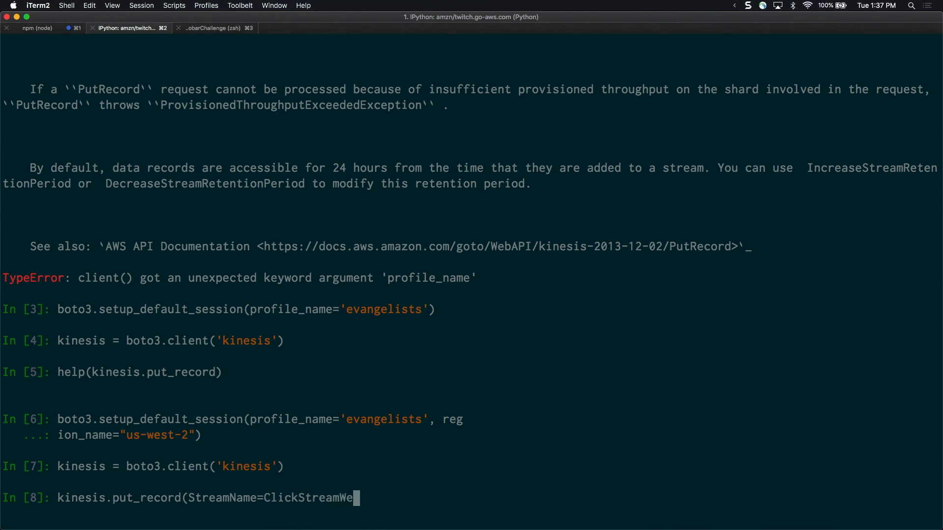
type("st\"")
key("Left")
key("Left")
key("Left")
key("Left")
key("Left")
key("Left")
key("Left")
key("Left")
key("Left")
key("Left")
key("Left")
key("Left")
key("Left")
key("Left")
key("Left")
key("Left")
type("\"")
key("Right")
key("Right")
key("Right")
key("Right")
key("Right")
key("Right")
key("Right")
key("Right")
key("Right")
key("Right")
key("Right")
key("Right")
key("Right")
key("Right")
key("Right")
key("Right")
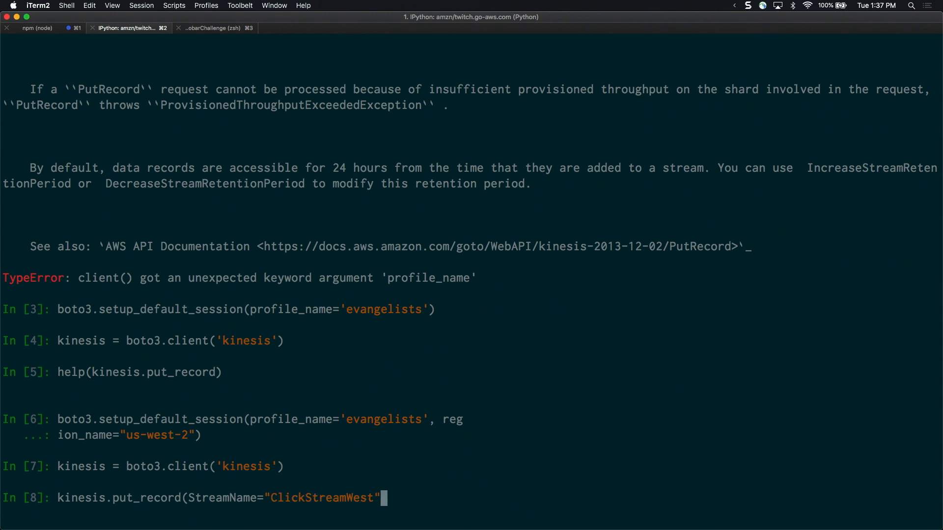
type(")")
key("Return")
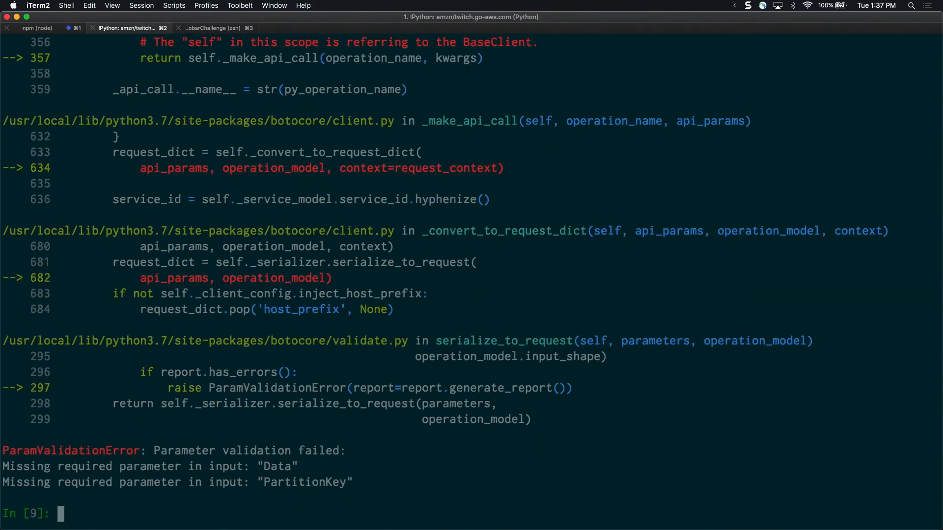
Import json, recall the put_record call, and add a partition key argument with the value "ANTS"
type("import json")
key("Return")
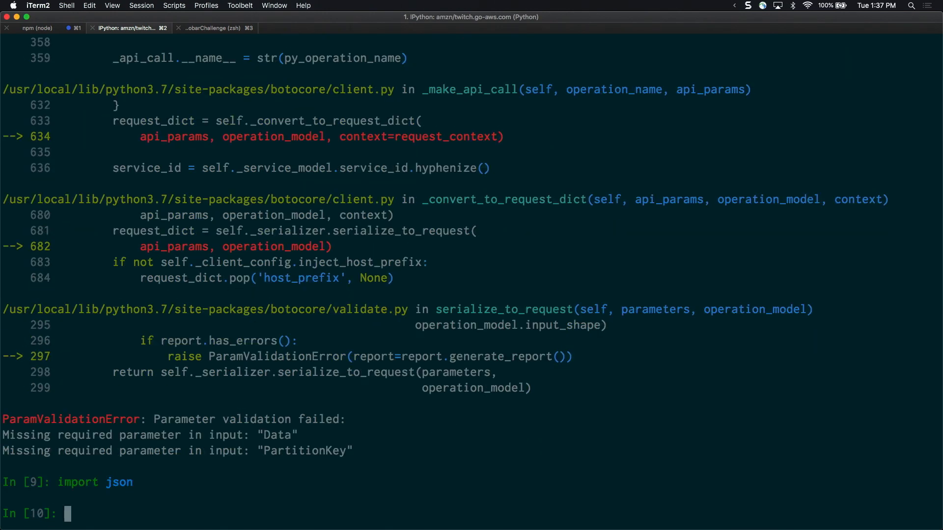
key("Up")
key("Up")
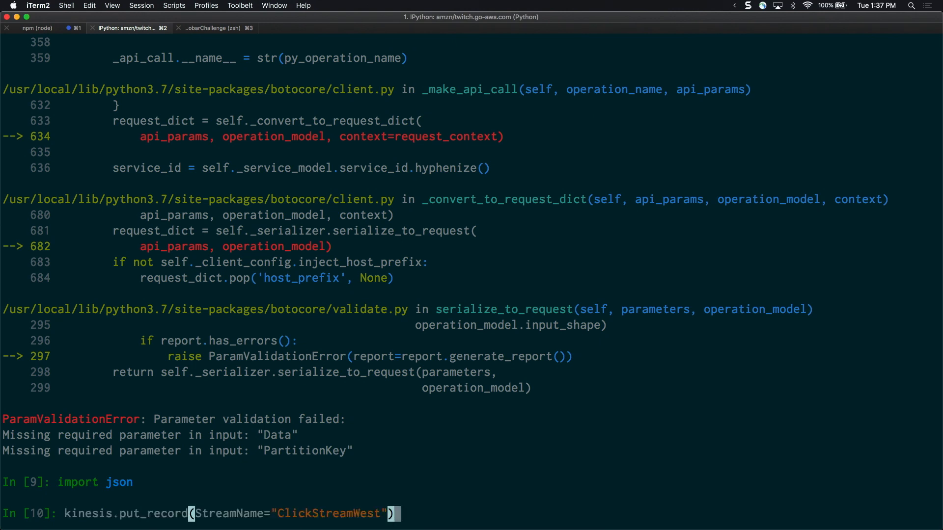
key("Left")
type(",")
key("BackSpace")
key("BackSpace")
type(", PartionKey=\"")
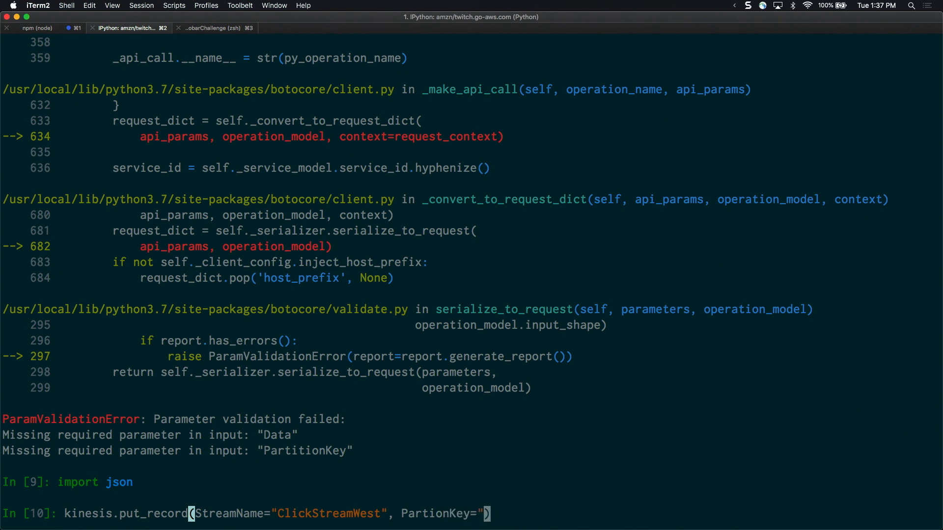
type("ANTS\"")
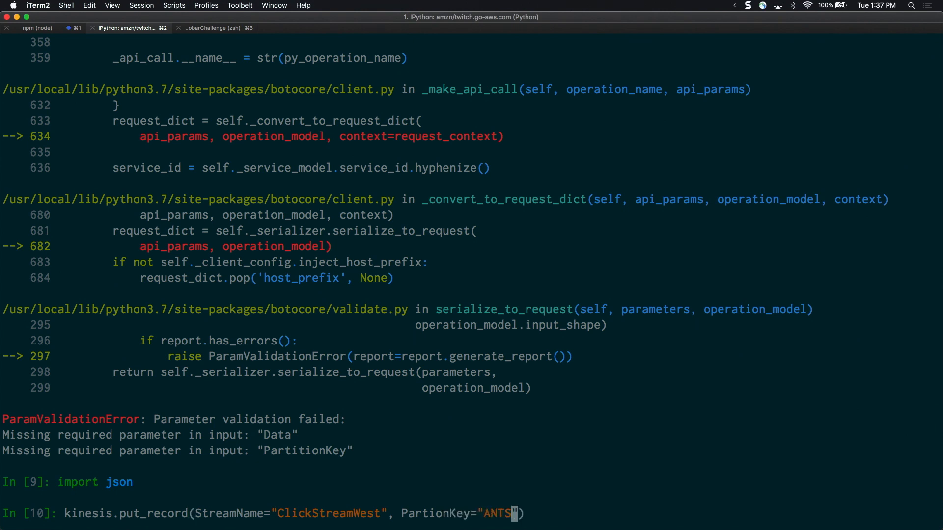
Try to correct the misspelled PartionKey argument name in the put_record call
key("Left")
key("Left")
key("Left")
key("Left")
key("Left")
key("Left")
key("Left")
key("Left")
key("Left")
key("Left")
key("Left")
key("Left")
key("Right")
type("ti")
key("Right")
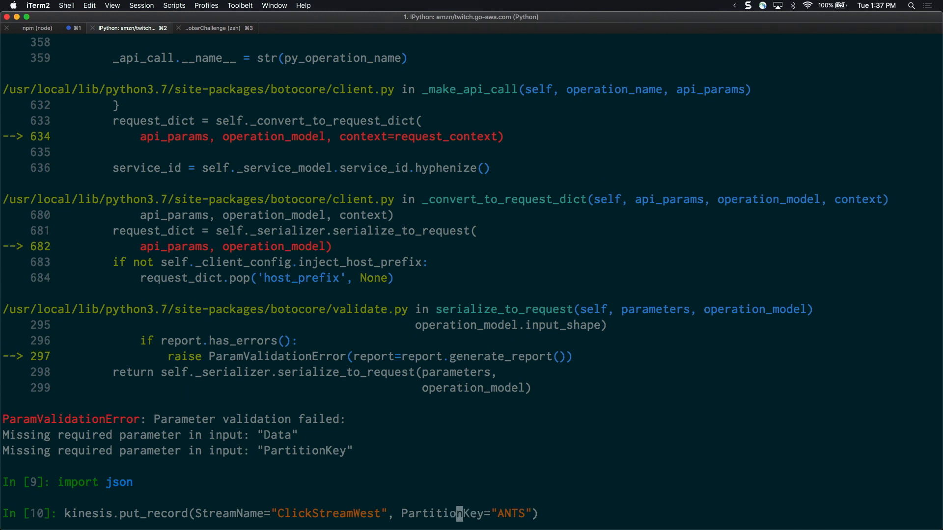
key("Left")
key("Left")
key("BackSpace")
key("BackSpace")
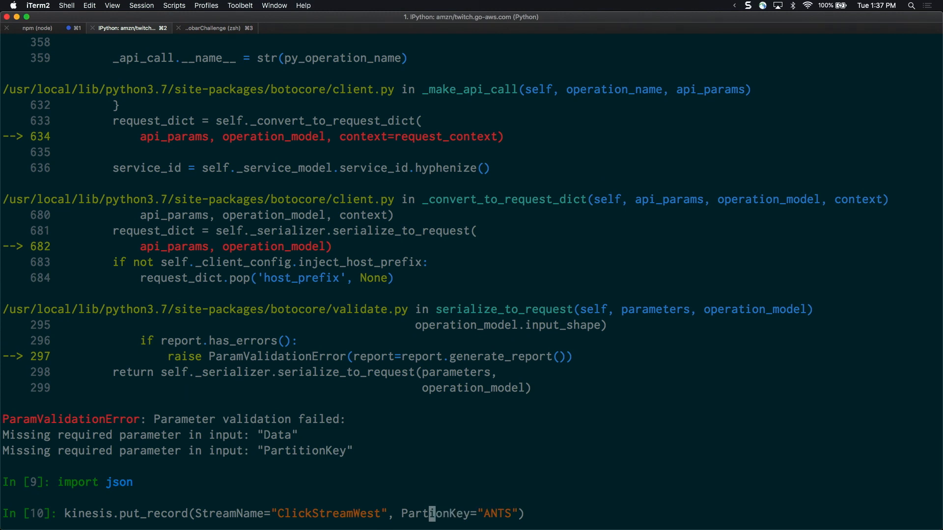
type("i")
key("Delete")
type("ti")
key("Right")
key("Right")
key("Right")
key("Right")
key("Right")
key("Right")
key("Right")
key("Right")
key("Right")
key("Right")
key("Right")
key("Right")
key("Right")
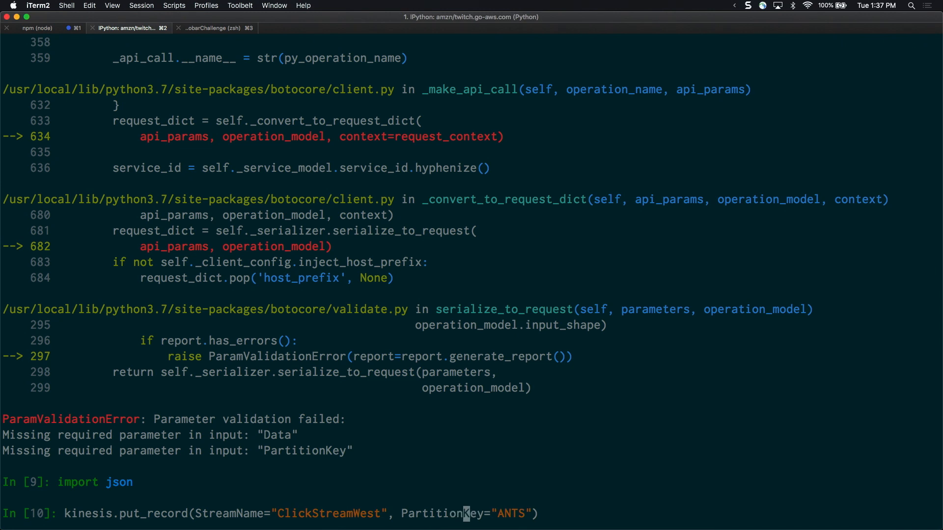
key("Left")
key("Left")
key("Left")
key("Left")
key("Left")
key("Left")
key("Left")
key("Left")
key("Left")
key("Left")
key("Right")
key("Right")
key("Right")
key("Right")
key("Right")
key("Right")
key("Left")
key("Left")
key("Left")
key("Left")
key("Left")
key("Left")
key("Left")
key("Left")
key("Left")
key("BackSpace")
key("BackSpace")
key("Right")
key("Right")
key("Right")
key("Right")
key("Right")
key("Right")
key("Right")
key("Right")
key("Right")
key("Right")
key("Right")
key("Right")
key("Right")
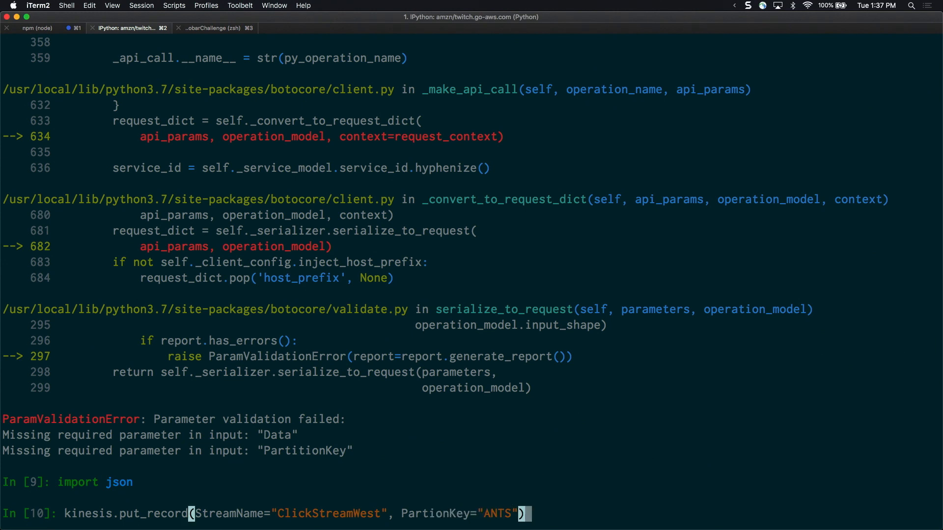
Correct the misspelled argument name to PartitionKey and move to the end of the put_record arguments
key("Left")
key("Left")
key("Left")
key("Left")
key("Left")
key("Left")
key("Left")
key("Left")
key("Left")
key("Left")
key("Left")
key("Left")
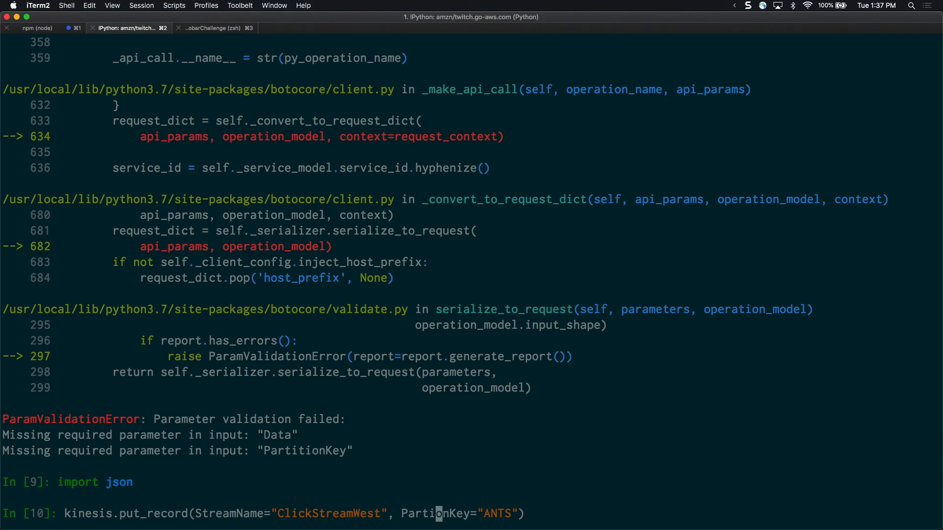
type("ti")
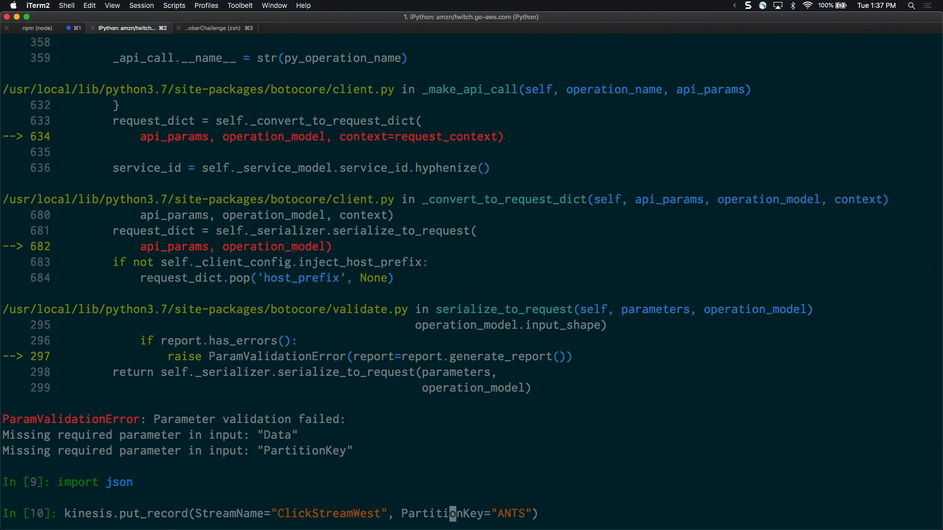
key("Right")
key("Right")
key("Right")
key("Right")
key("Right")
key("Right")
key("Right")
key("Right")
key("Right")
key("Right")
key("Right")
key("Right")
key("Left")
key("Left")
key("Left")
key("Left")
key("Right")
key("Right")
key("Right")
key("Right")
key("Left")
key("Left")
key("Left")
key("Left")
key("Left")
key("Right")
key("Right")
key("Right")
key("Right")
key("Right")
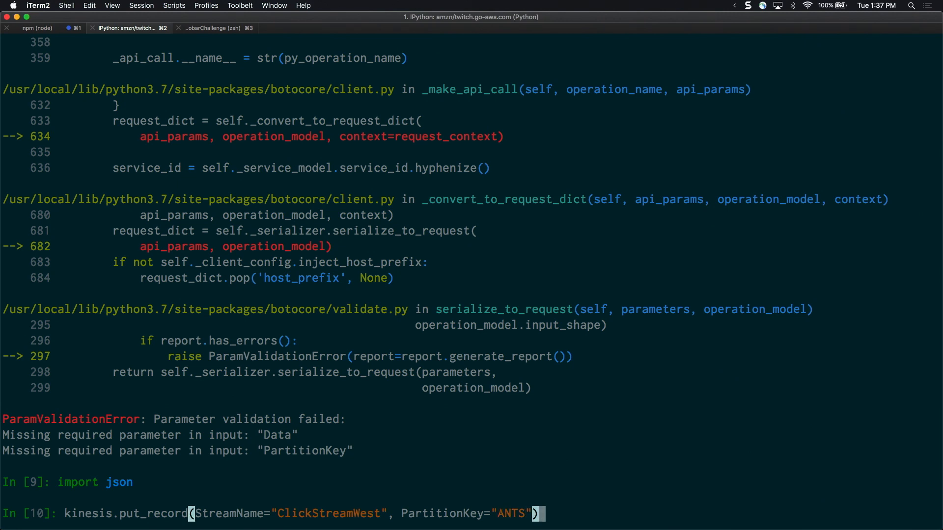
Add the argument Data=json.dumps({"x": 100, "y": 100}) to the put_record call, close its parentheses, and run it
type(", Data=")
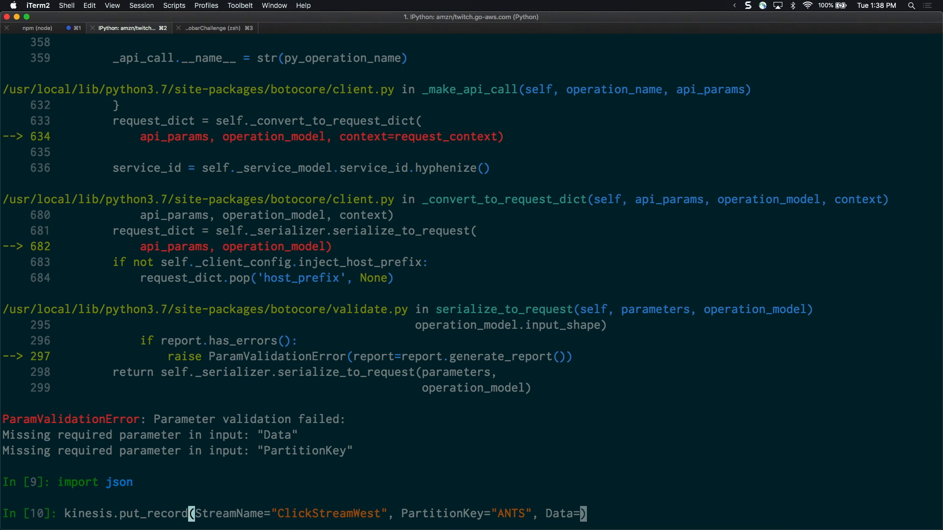
type("json.du")
type("mps({")
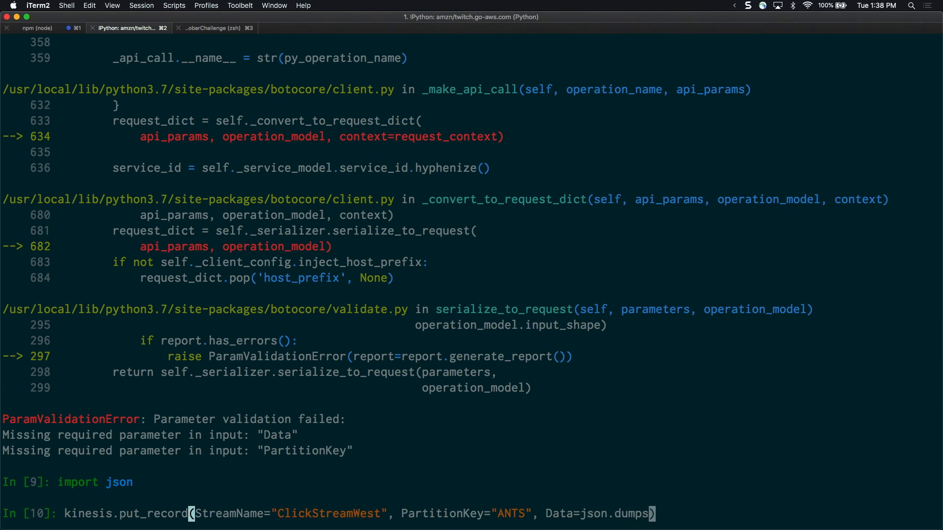
type("\"x\": 10")
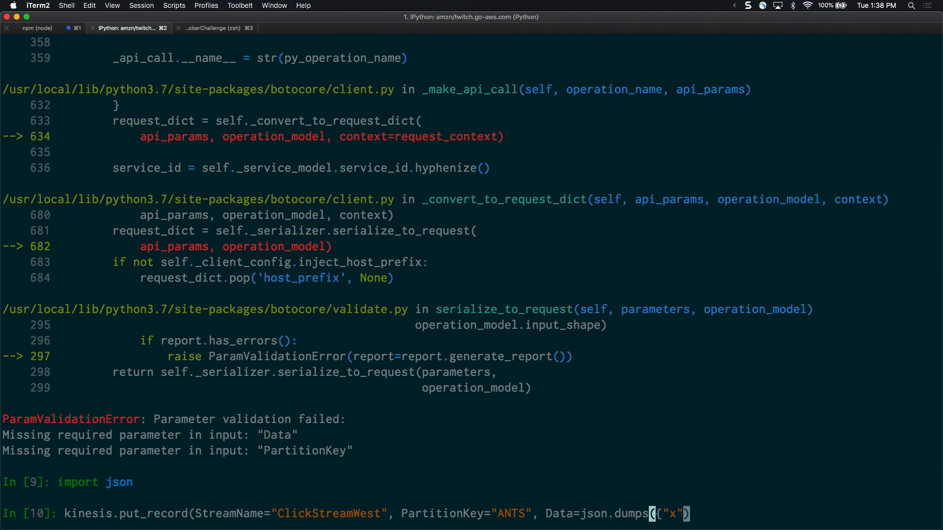
type("0, \"y\": 100")
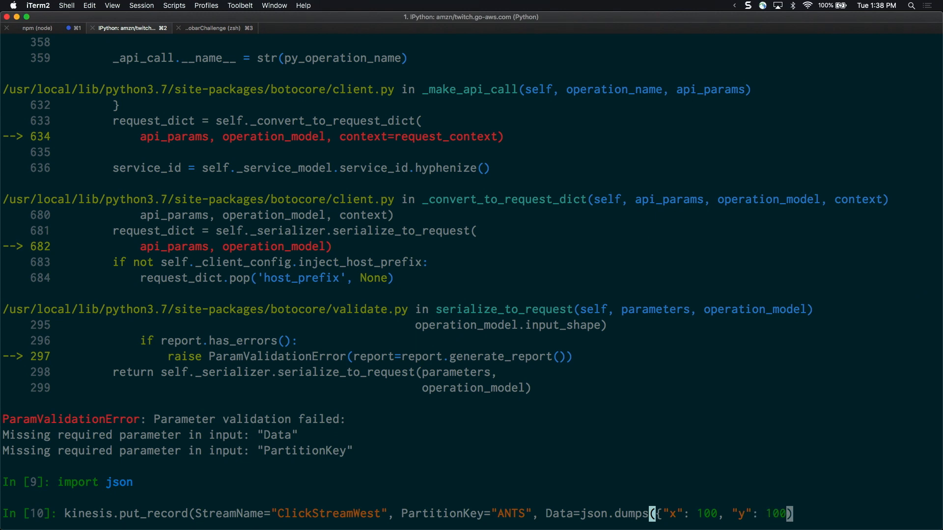
type("})")
key("Return")
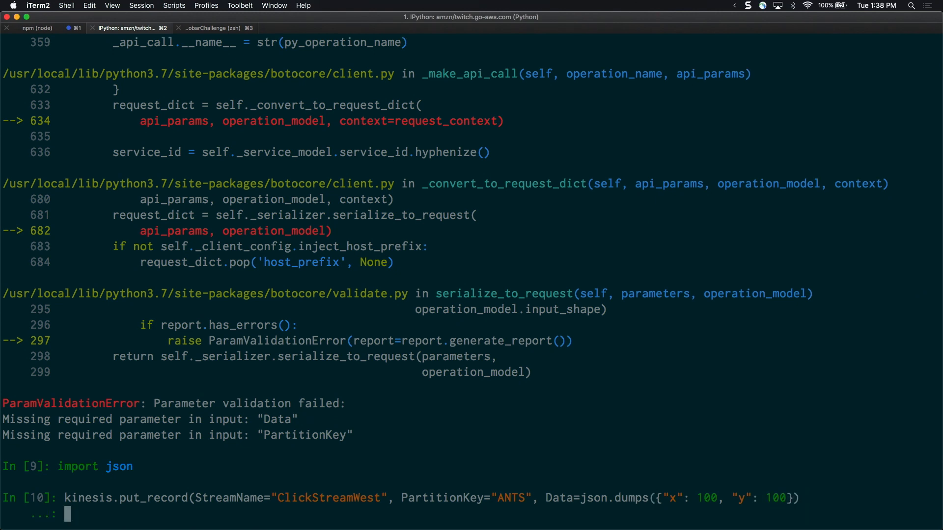
type(")")
key("Return")
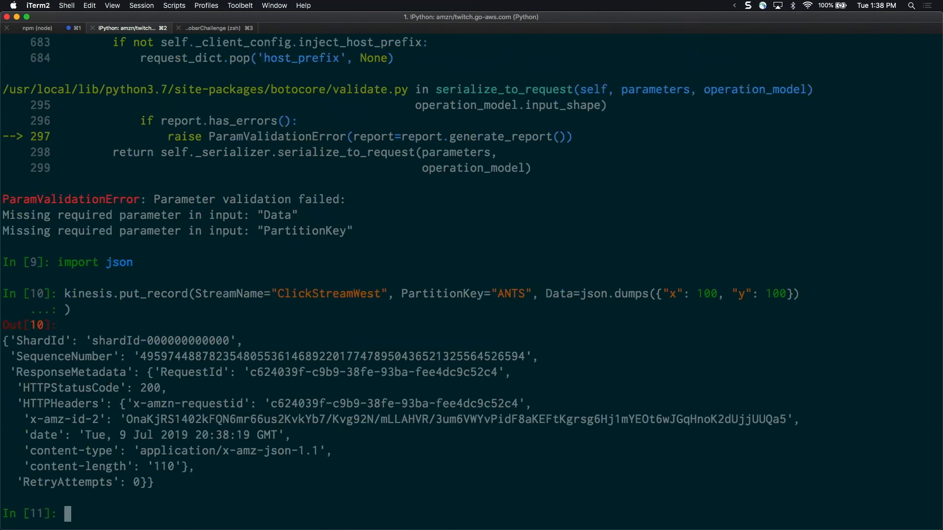
Rerun the same put_record call five more times to send additional records to ClickStreamWest
key("Up")
key("Return")
key("Up")
key("Return")
key("Up")
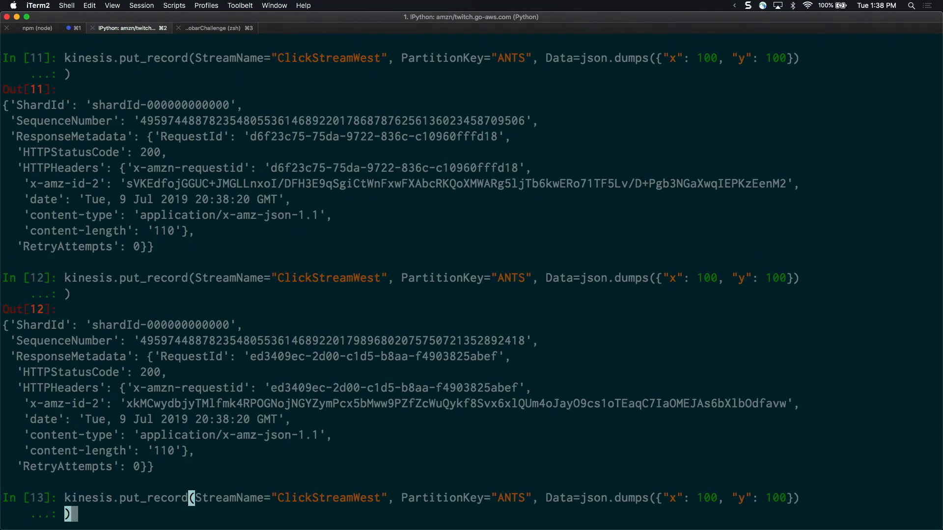
key("Return")
key("Up")
key("Return")
key("Up")
key("Return")
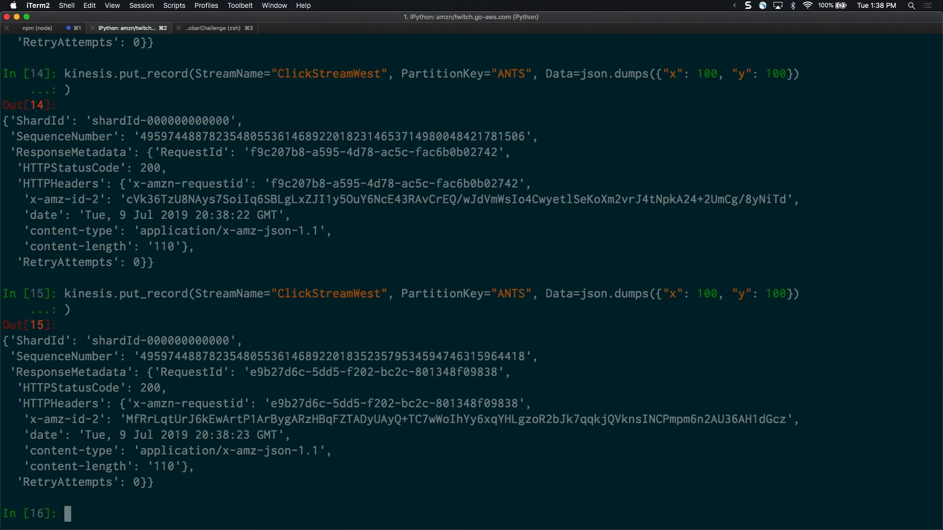
Shrink the terminal to half the screen, switch to Chrome, enlarge it, and retry schema discovery for the ClickStreamWest source
key("alt+super+Right")
left_click(175, 311)
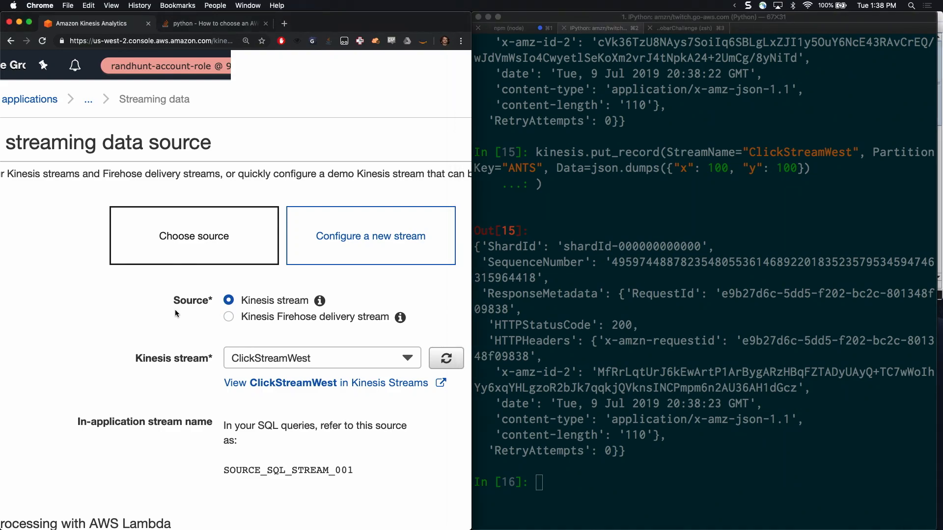
key("alt+super+f")
scroll(364, 350, "down", 10)
scroll(363, 350, "down", 3)
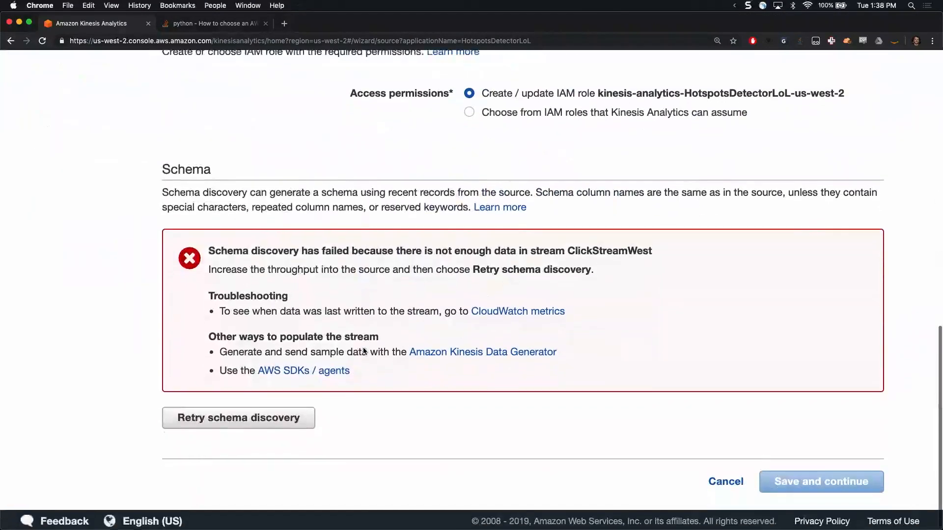
left_click(238, 415)
Switch back to iTerm2 and rerun the put_record call four times while schema discovery is running
key("super+Tab")
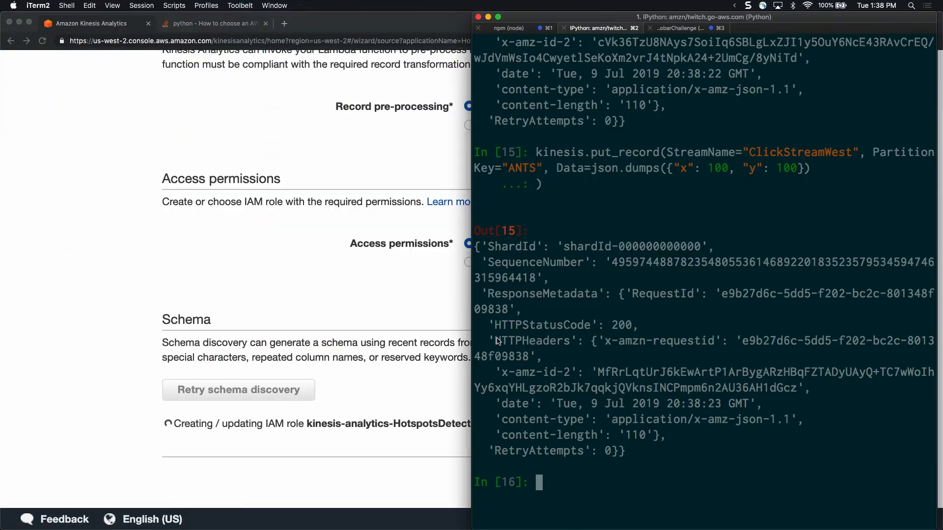
key("Up")
key("Return")
key("Up")
key("Return")
key("Up")
key("Return")
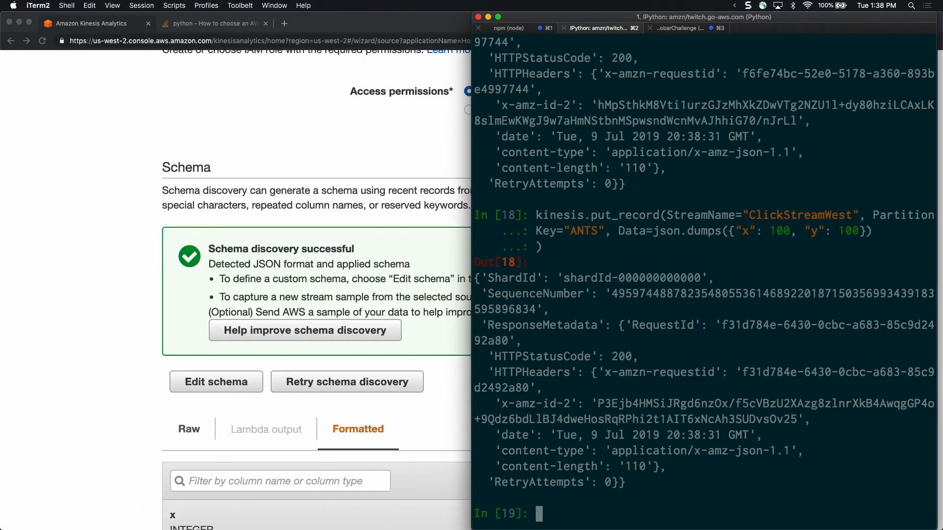
key("Up")
key("Return")
Return to Chrome and save the discovered schema with the integer columns x and y
key("super+Tab")
scroll(307, 287, "down", 4)
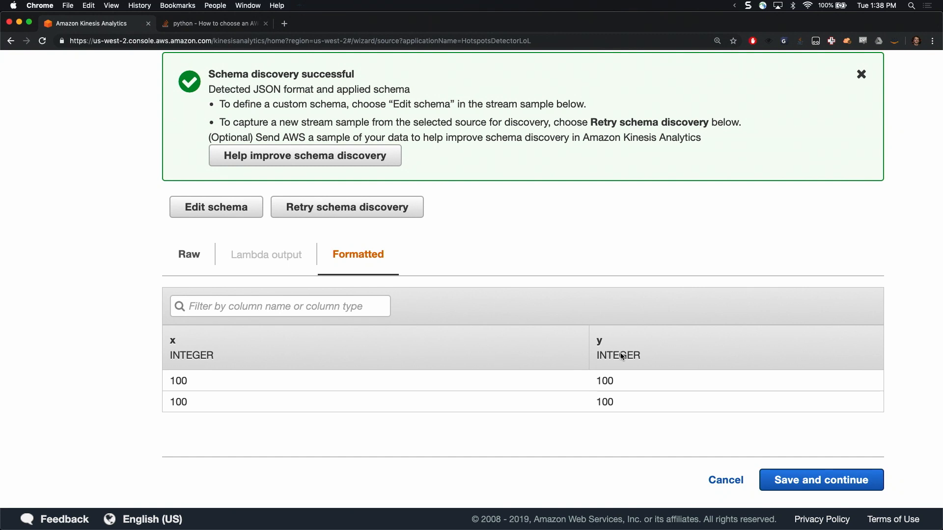
left_click(831, 482)
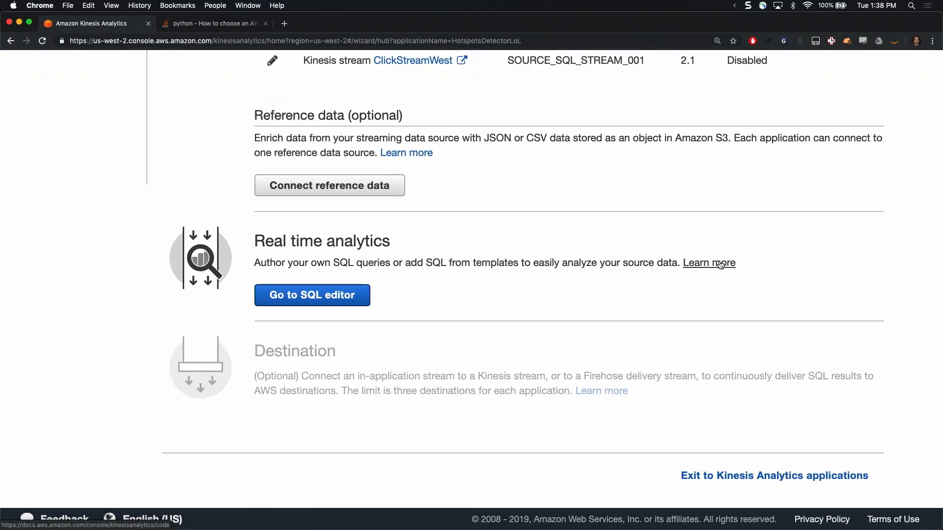
Open the SQL editor for HotspotsDetectorLoL and start running the application
scroll(573, 192, "up", 1)
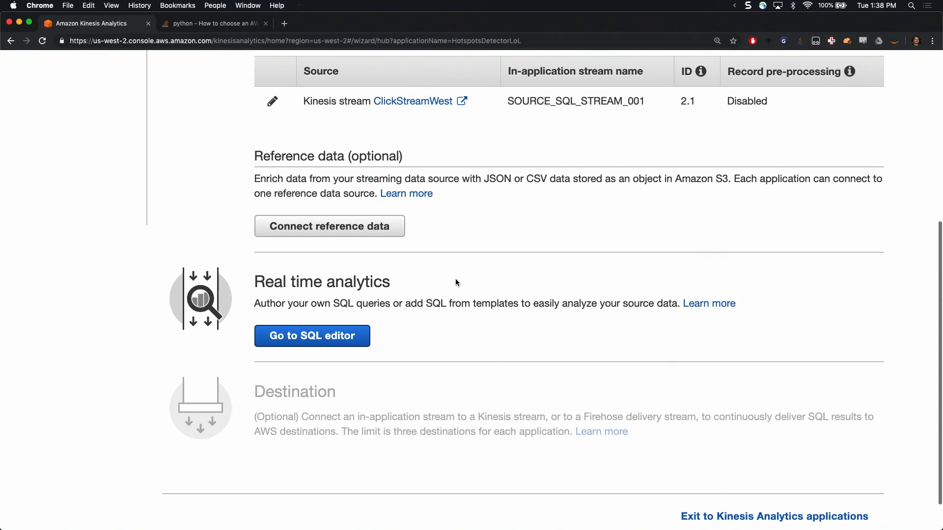
left_click(353, 336)
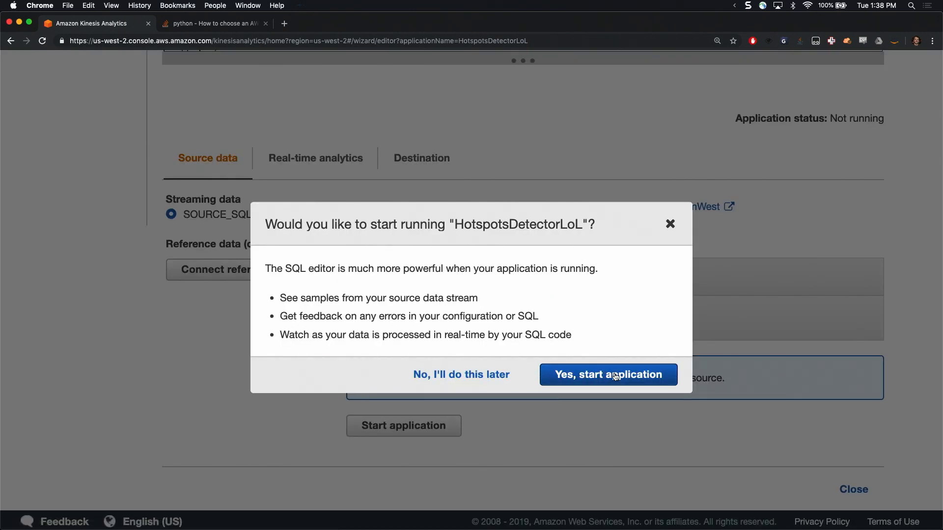
left_click(616, 377)
Delete all of the default welcome comment text from the SQL editor
left_click(353, 238)
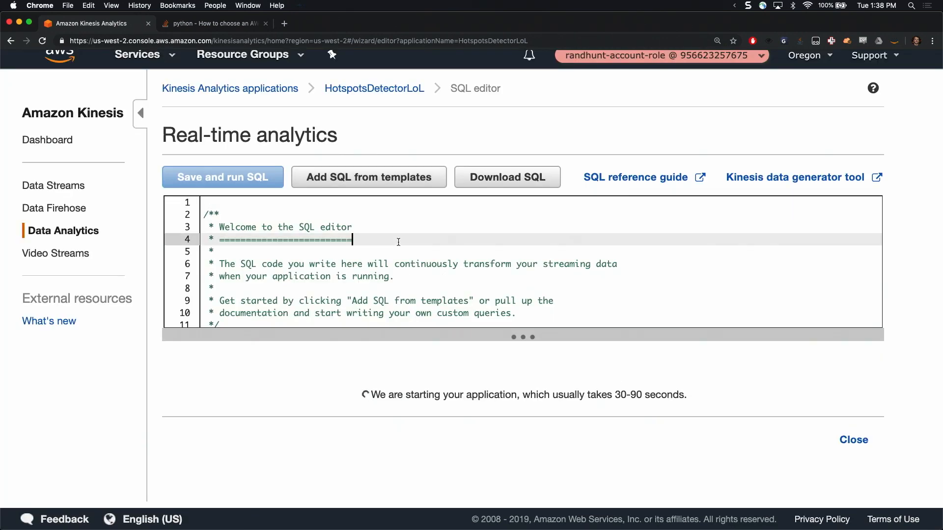
key("super+a")
key("BackSpace")
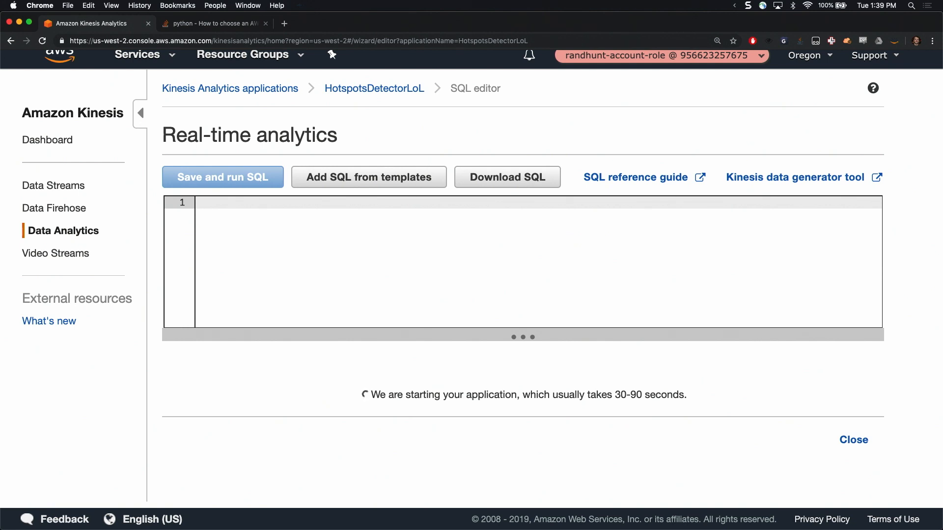
Open the Kinesis Data Analytics SQL reference guide, look it over, and close it
left_click(649, 181)
left_click(217, 25)
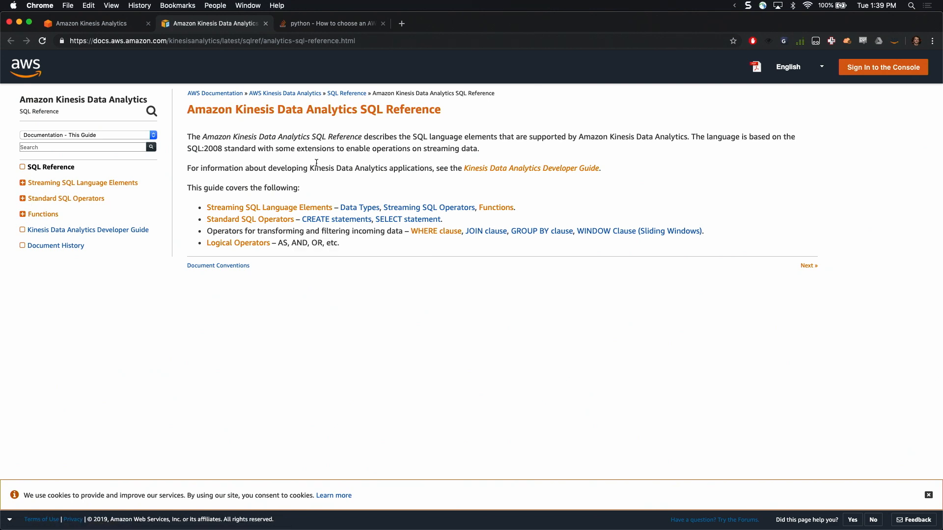
key("super+w")
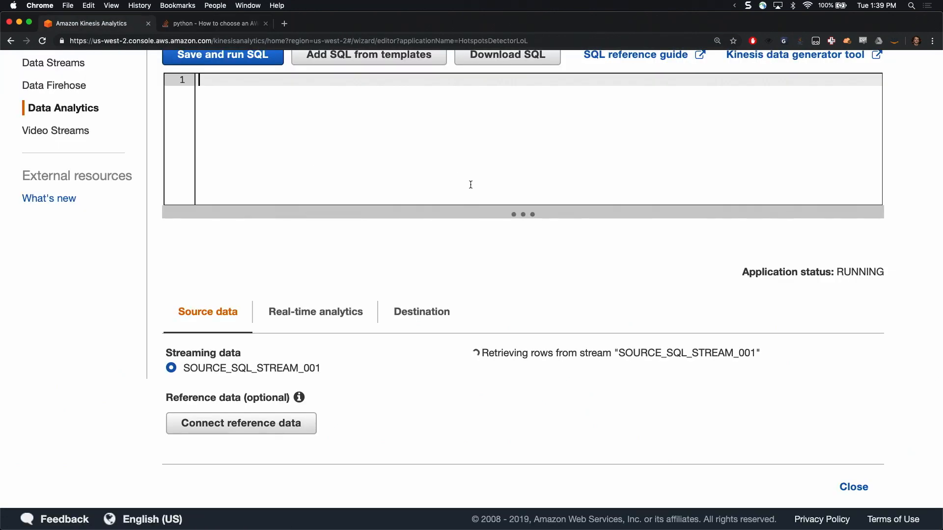
Paste the prepared HOTSPOTS query, with its DESTINATION_SQL_STREAM and STREAM_PUMP statements, from the clipboard history into the SQL editor
key("super+alt+c")
key("Down")
key("Down")
key("Return")
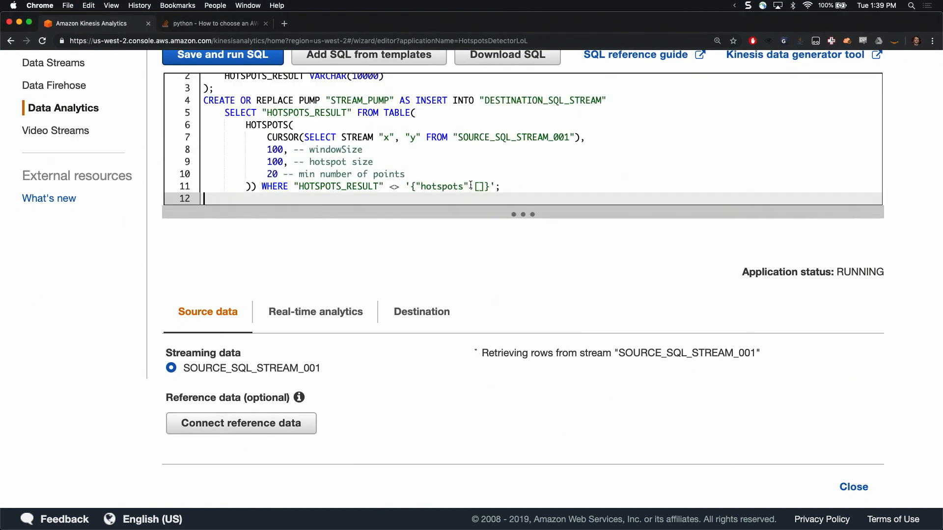
Review the DESTINATION_SQL_STREAM definition and highlight its HOTSPOTS_RESULT VARCHAR(10000) column
scroll(467, 143, "up", 1)
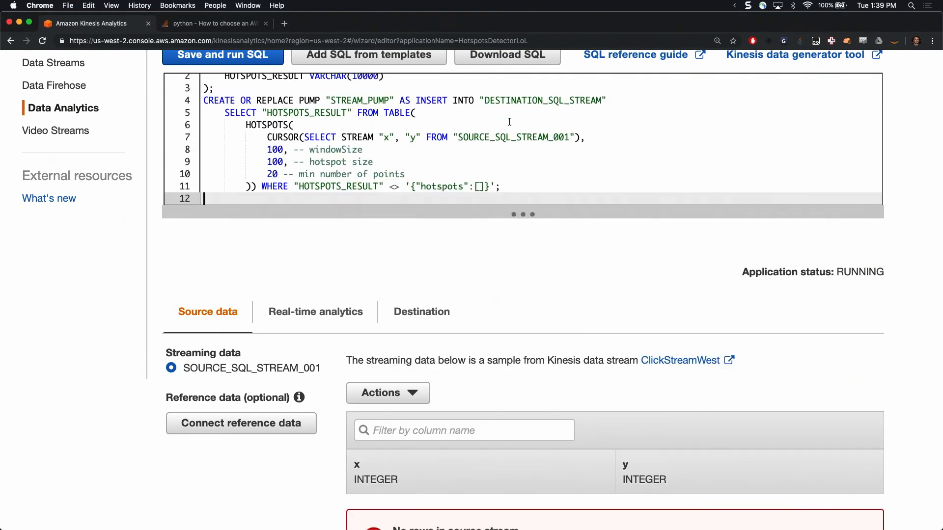
left_click(483, 100)
key("Down")
key("Up")
key("Up")
key("Up")
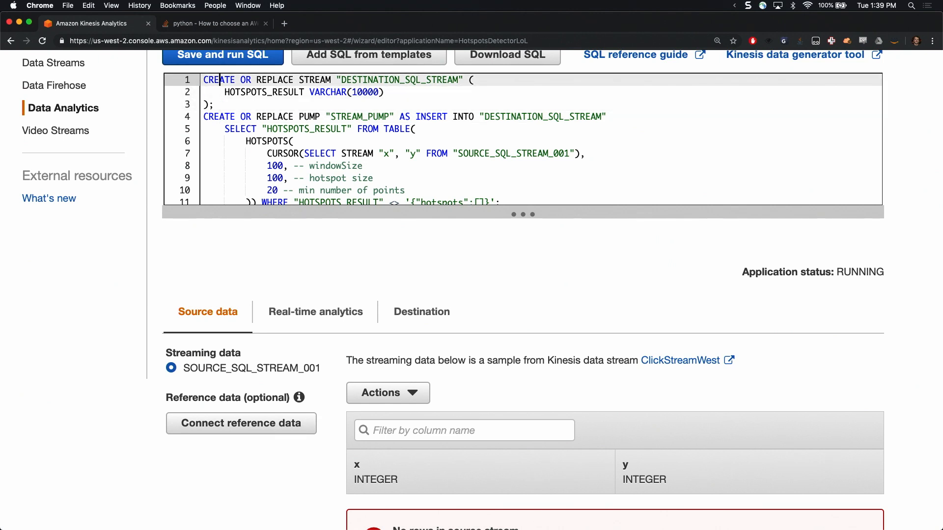
key("Down")
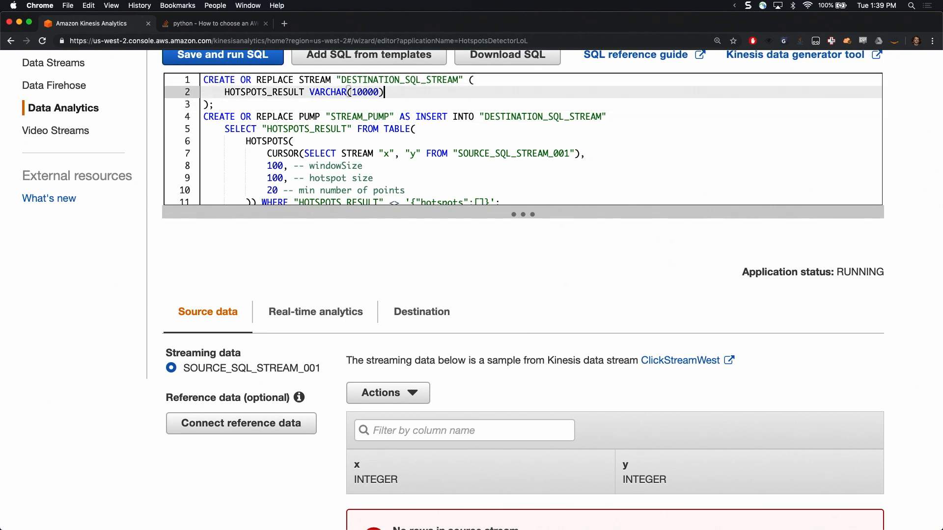
key("shift+Home")
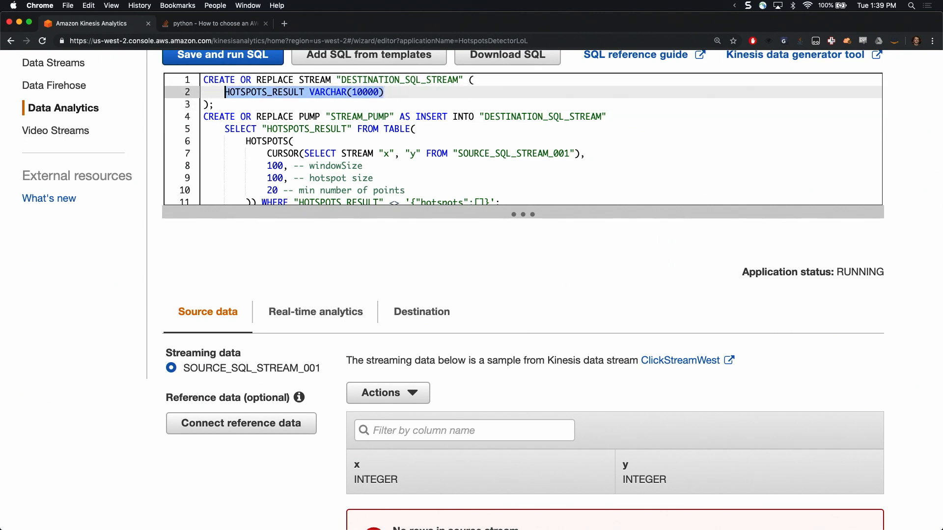
key("Left")
key("shift+End")
Examine the STREAM_PUMP statement and its SELECT "HOTSPOTS_RESULT" FROM TABLE line
key("Down")
key("Down")
key("Down")
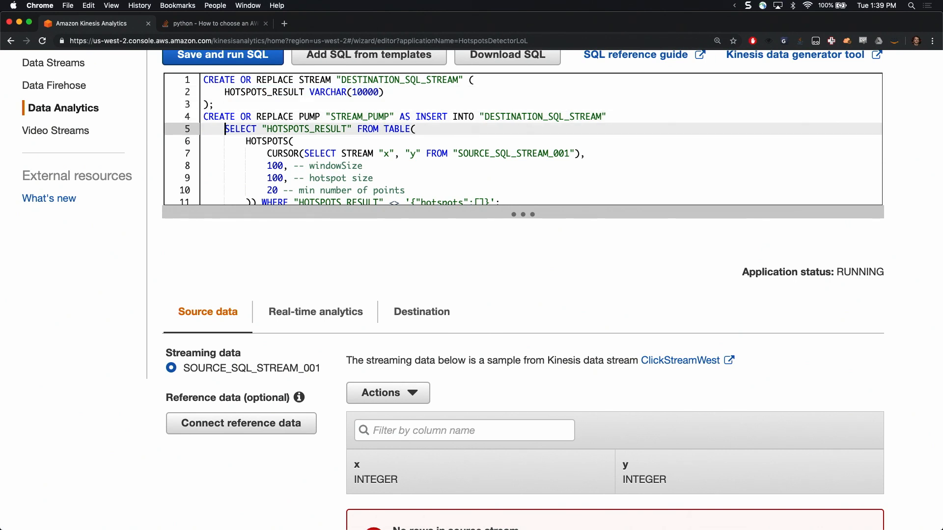
key("shift+End")
key("Left")
key("Up")
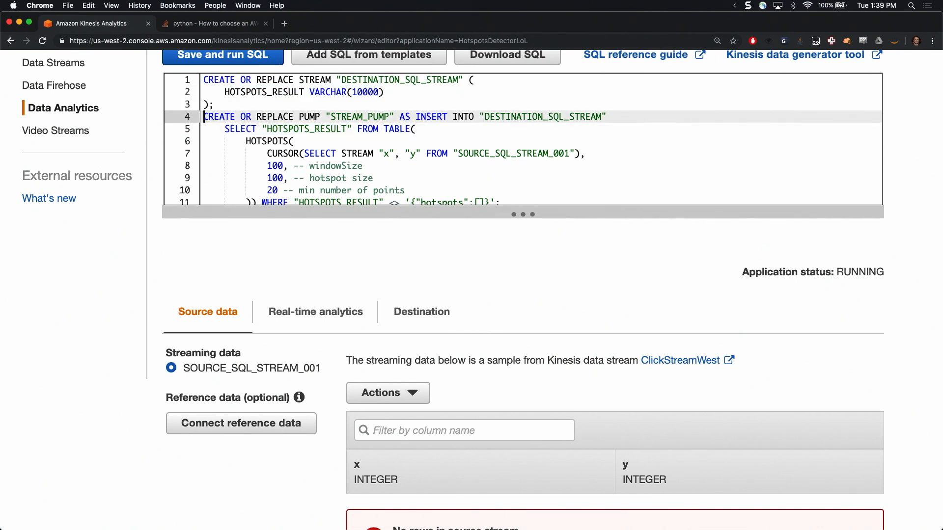
key("Down")
key("End")
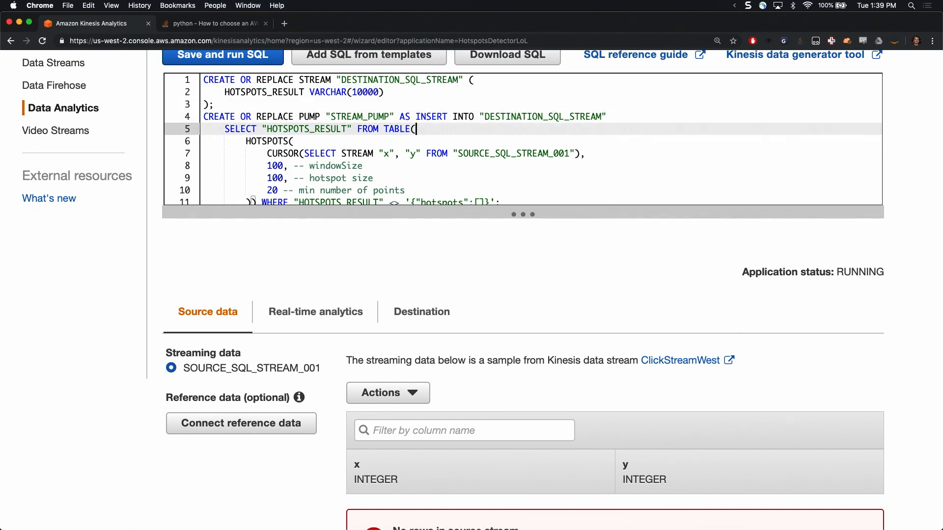
key("Down")
key("Down")
key("Up")
key("Up")
key("Home")
key("Down")
key("Down")
key("Down")
key("Down")
key("Down")
key("Down")
key("Down")
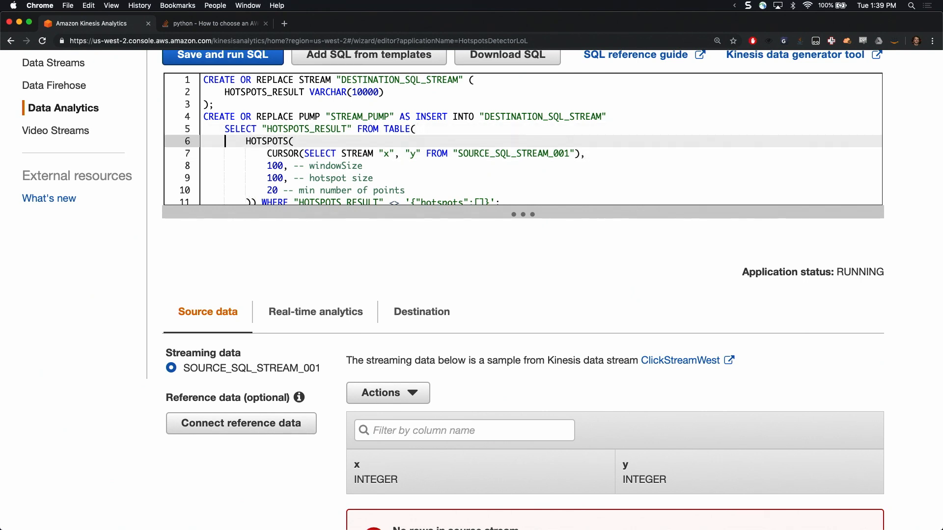
Examine the HOTSPOTS function call by highlighting it from its opening line into the WHERE clause
key("Up")
key("Up")
key("Up")
key("Up")
key("Up")
key("Up")
key("Up")
key("Down")
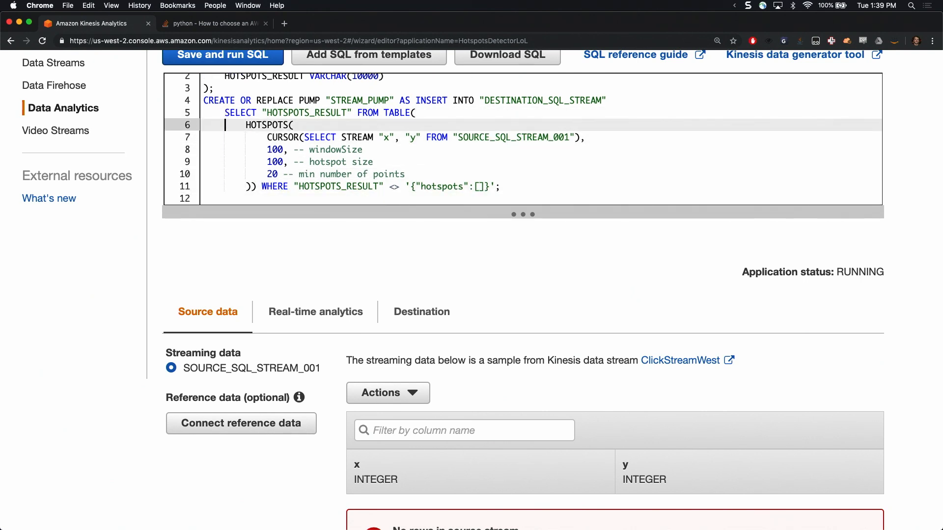
key("shift+Down")
key("shift+Down")
key("shift+Down")
key("shift+Down")
key("shift+Down")
key("shift+Left")
key("shift+Left")
key("shift+Left")
key("shift+Left")
key("shift+Left")
key("shift+Left")
key("shift+Left")
key("shift+Left")
key("shift+Left")
key("shift+Left")
key("shift+Left")
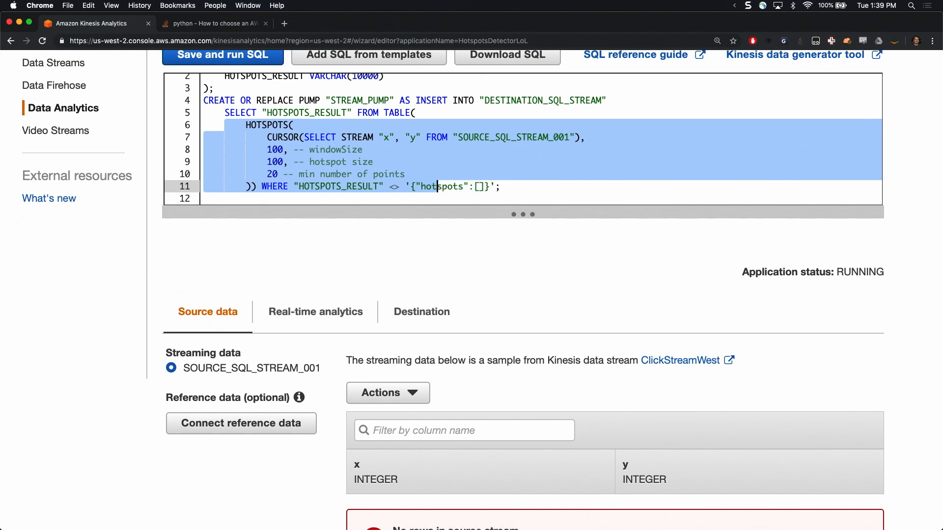
key("Left")
key("Left")
key("Up")
Highlight and review the window size, hotspot size, and minimum number of points parameters of the HOTSPOTS function
key("Down")
key("Down")
key("Down")
key("shift+Down")
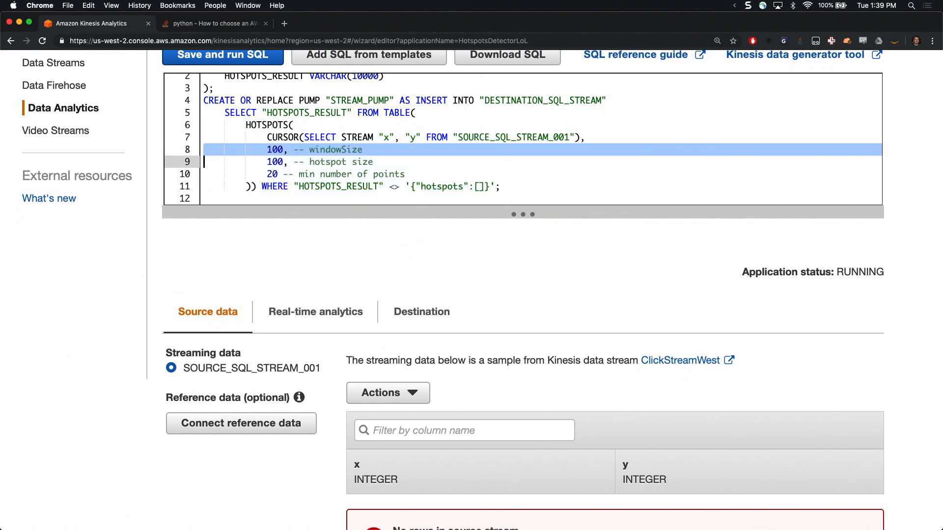
key("shift+Down")
key("shift+End")
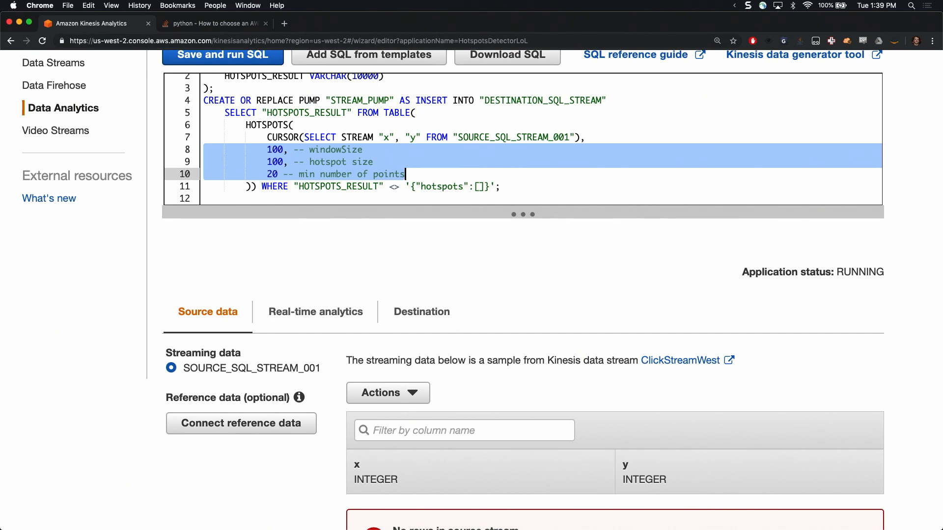
key("Up")
key("Down")
key("Up")
key("shift+Down")
key("shift+Down")
key("shift+Down")
key("shift+Up")
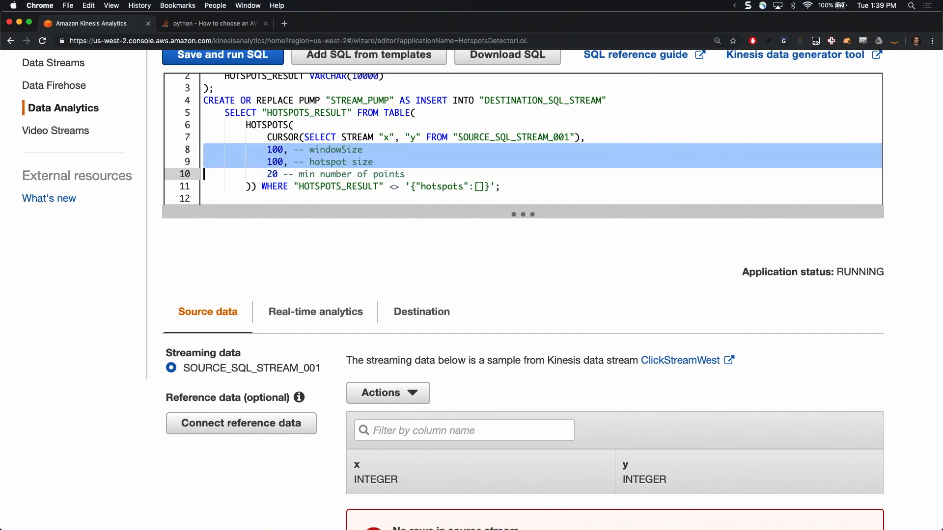
key("shift+End")
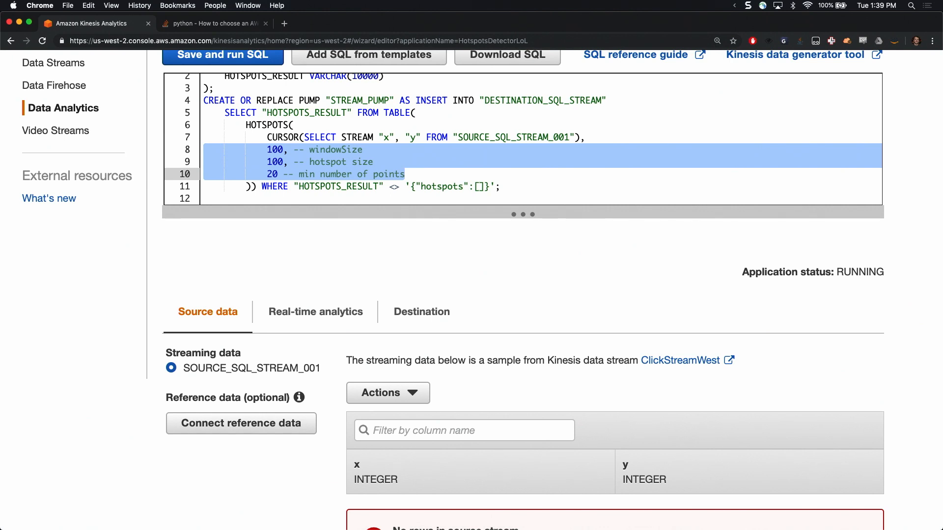
Examine the WHERE clause condition that compares "HOTSPOTS_RESULT" with the empty '{"hotspots":[]}' value
key("Down")
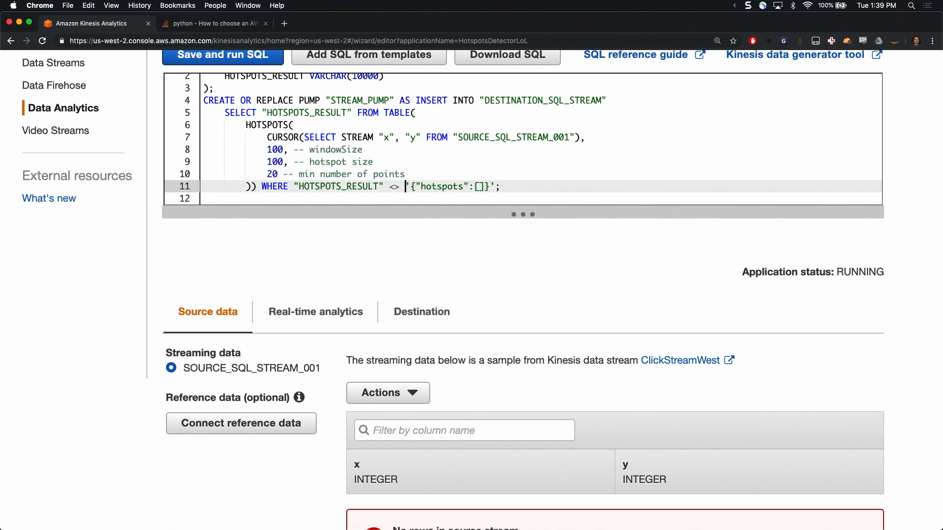
key("Right")
key("Right")
key("Right")
key("Right")
key("Right")
key("Right")
key("Right")
key("shift+End")
Enlarge the SQL editor area vertically so the whole hotspots query fits inside it
scroll(517, 232, "down", 1)
left_click_drag(527, 191, 555, 295)
scroll(553, 238, "up", 3)
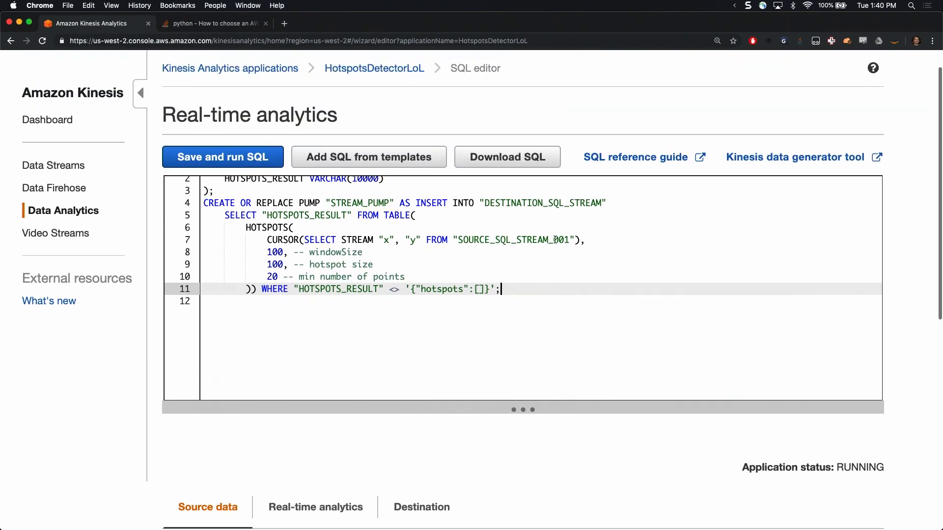
Show the real-time analytics results of the application, and save and run the hotspots SQL
scroll(587, 384, "down", 6)
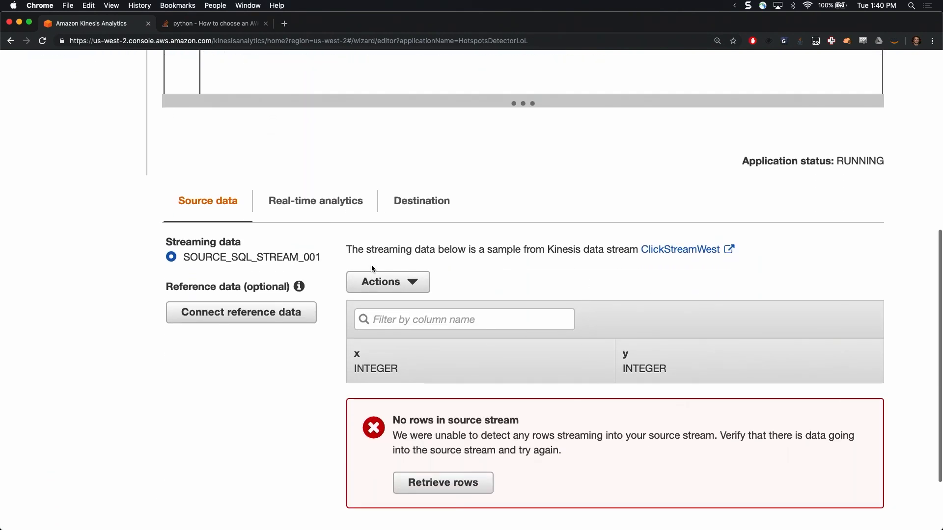
left_click(331, 211)
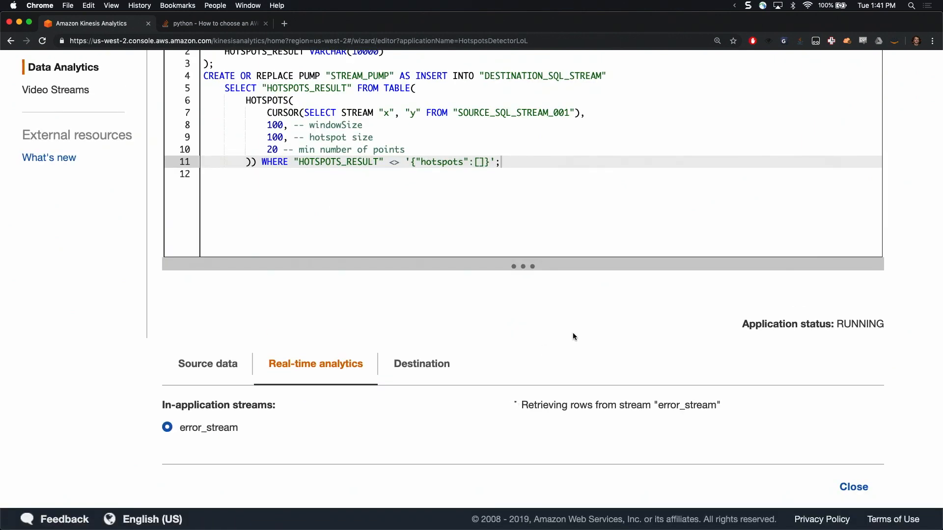
scroll(572, 329, "up", 4)
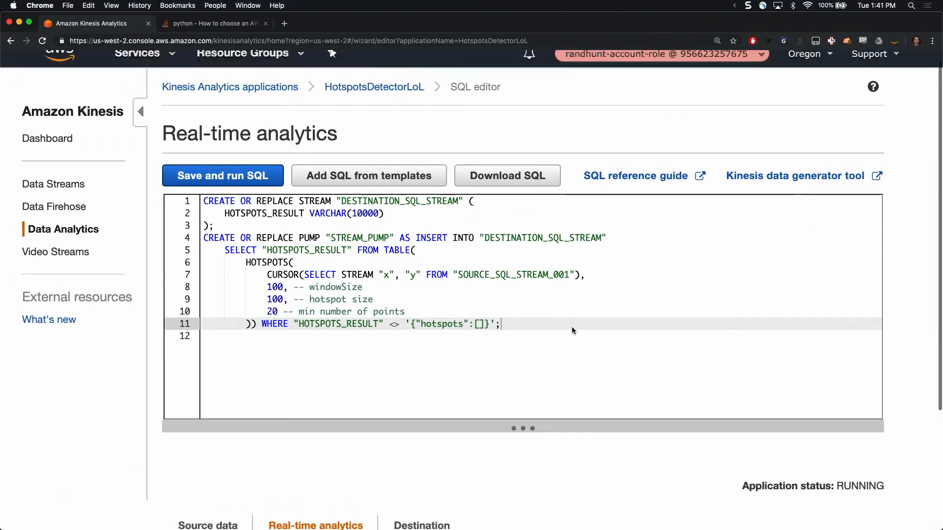
left_click(251, 192)
scroll(679, 403, "down", 3)
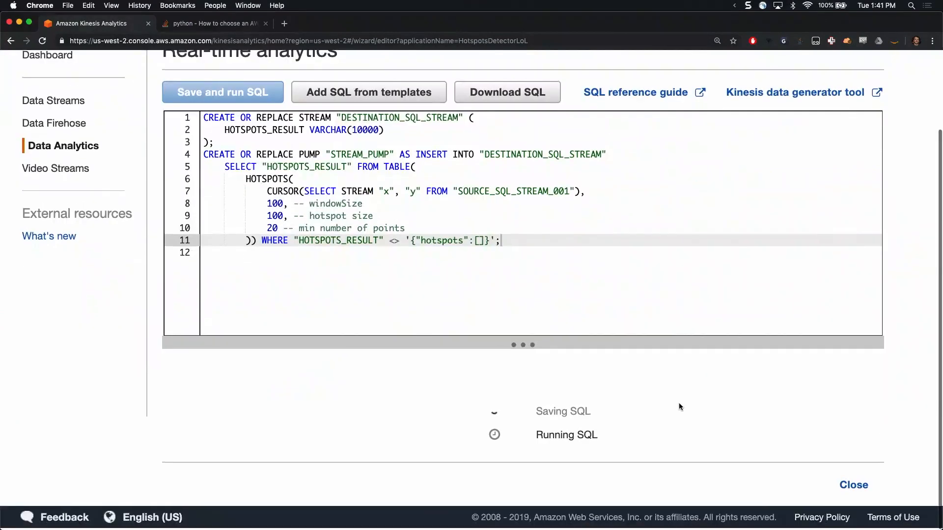
Switch to the IPython session in iTerm2 and resend the ClickStreamWest put_record call with x 100 and y 100 nineteen times
key("super+Tab")
key("Up")
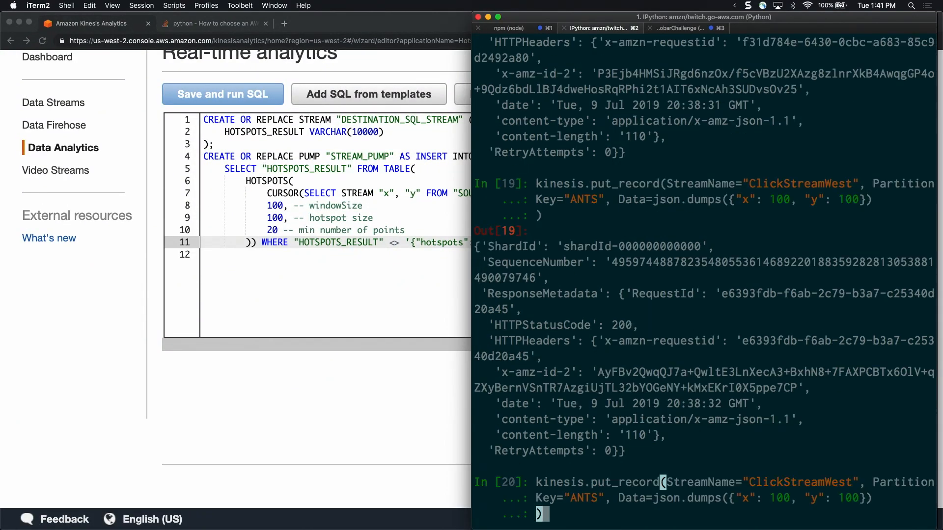
key("Return")
key("Up")
key("Return")
key("Up")
key("Return")
key("Up")
key("Return")
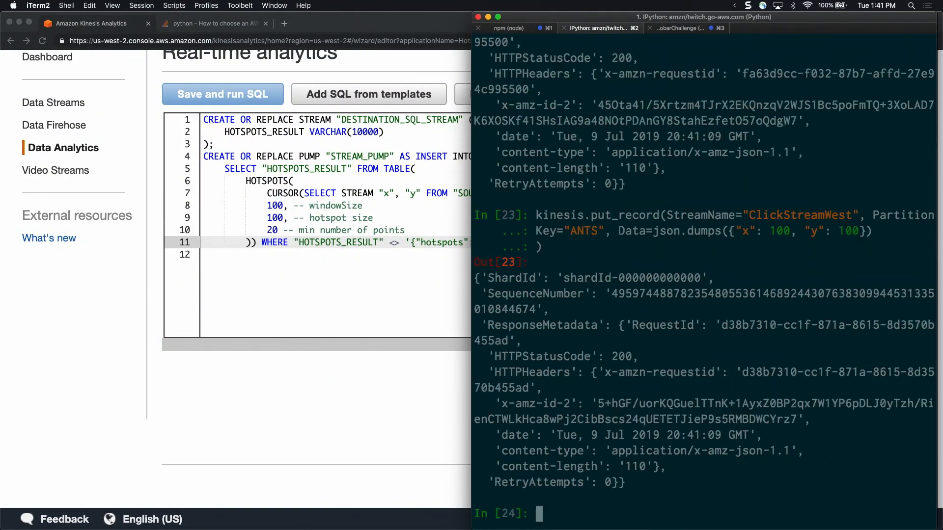
key("Up")
key("Return")
key("Up")
key("Return")
key("Up")
key("Return")
key("Up")
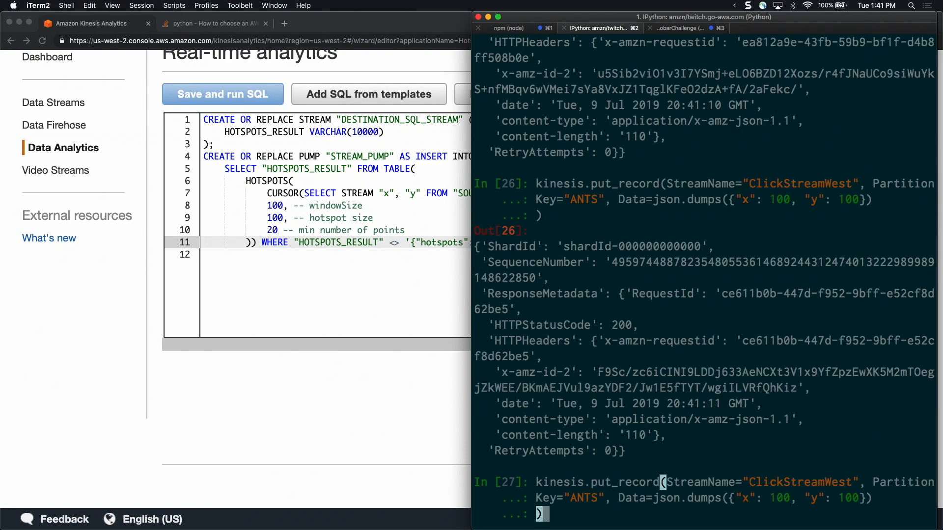
key("Return")
key("Up")
key("Return")
key("Up")
key("Return")
key("Up")
key("Return")
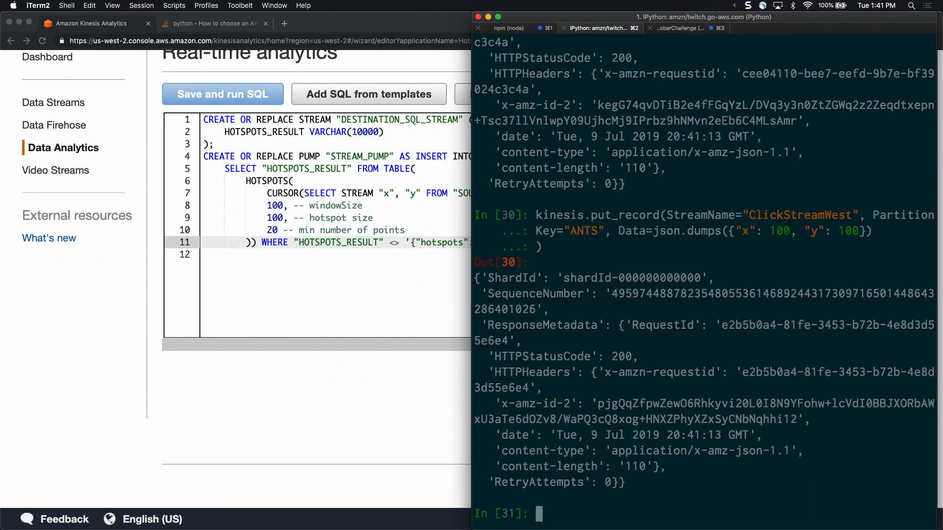
key("Up")
key("Return")
key("Up")
key("Return")
key("Up")
key("Return")
key("Up")
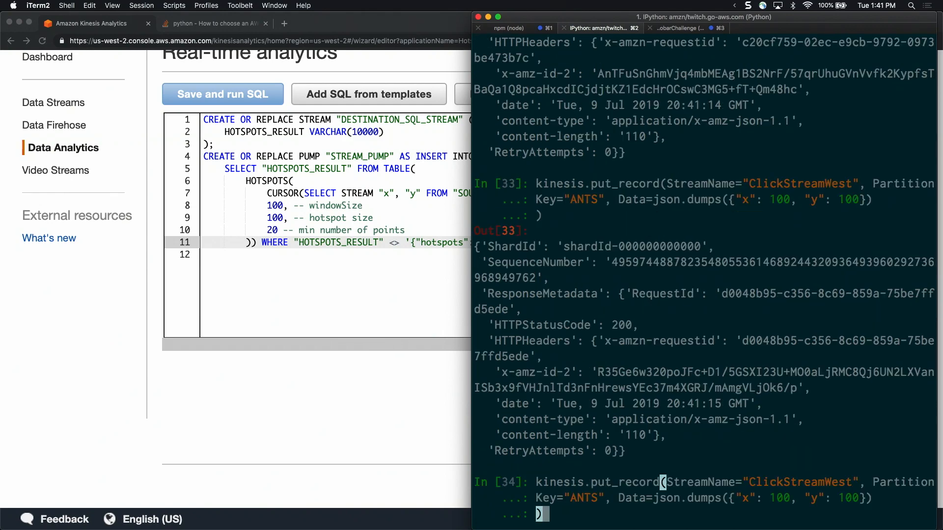
key("Return")
key("Up")
key("Return")
key("Up")
key("Return")
key("Up")
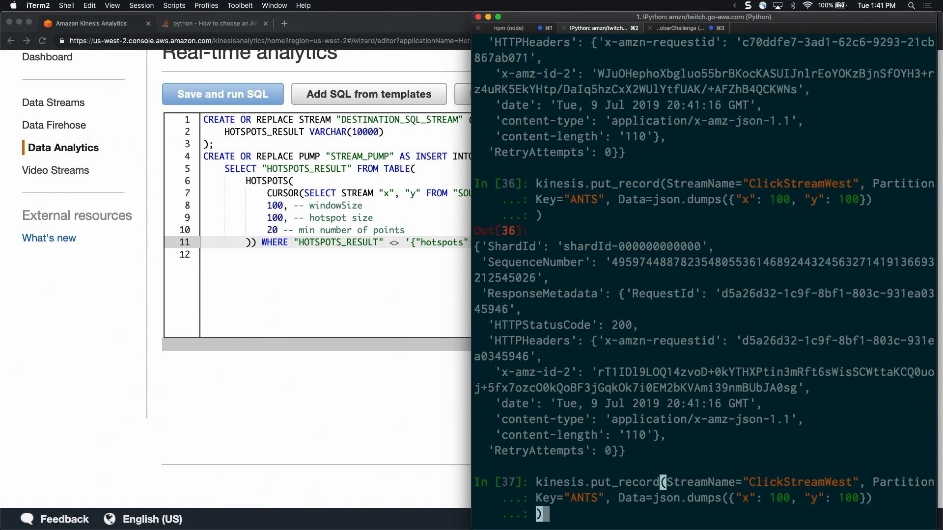
key("Return")
Try to apply a repeat count to the recalled put_record call, and clear the prompt
key("Up")
key("Return")
key("Up")
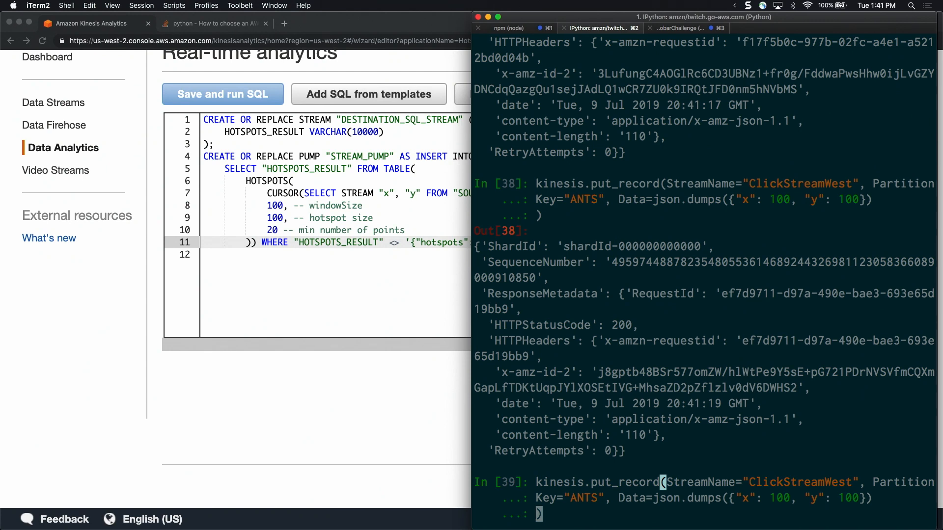
key("alt+0")
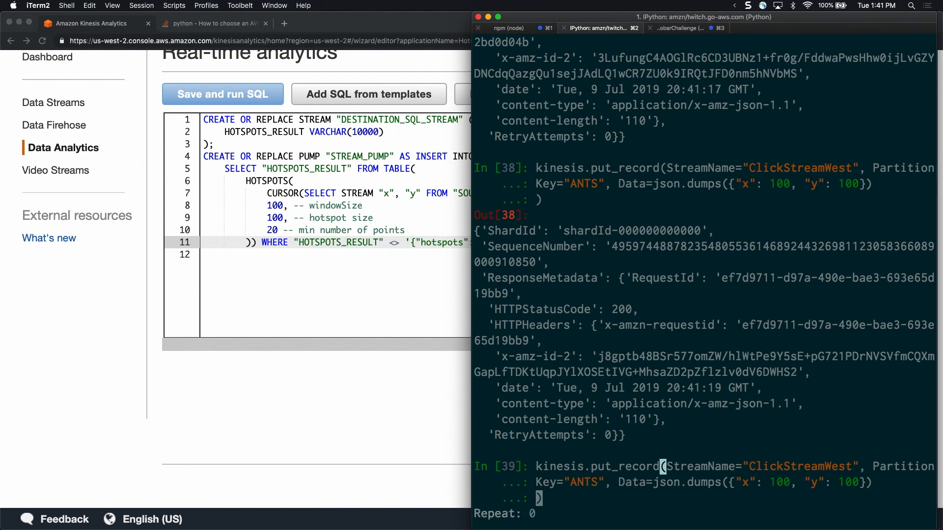
key("BackSpace")
key("Down")
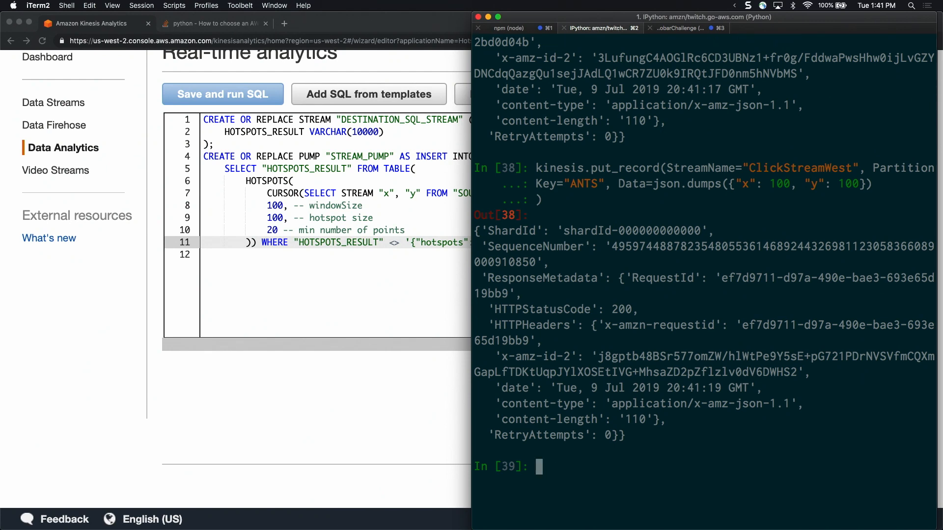
Recall the put_record call with x 100 and y 100 and send it to ClickStreamWest seven more times
key("Up")
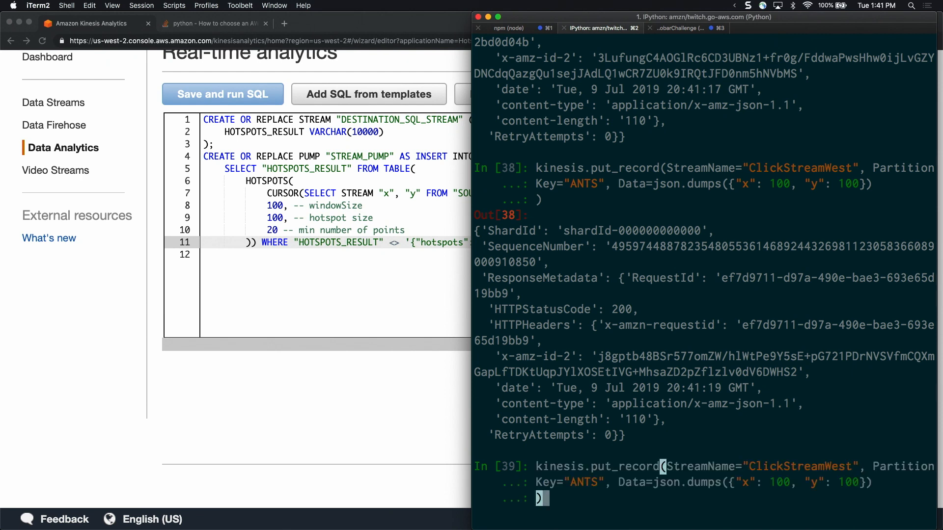
key("Up")
key("Up")
key("Down")
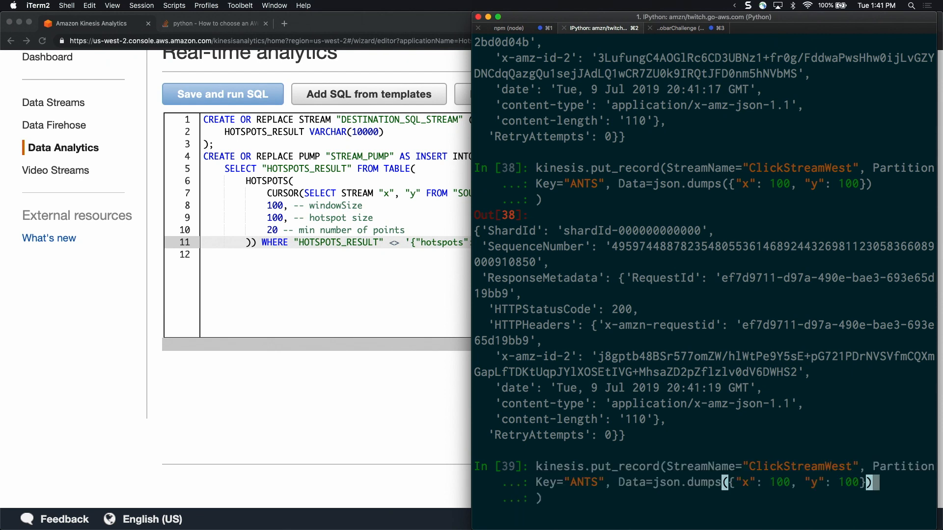
key("Return")
key("BackSpace")
key("Down")
key("Return")
key("Up")
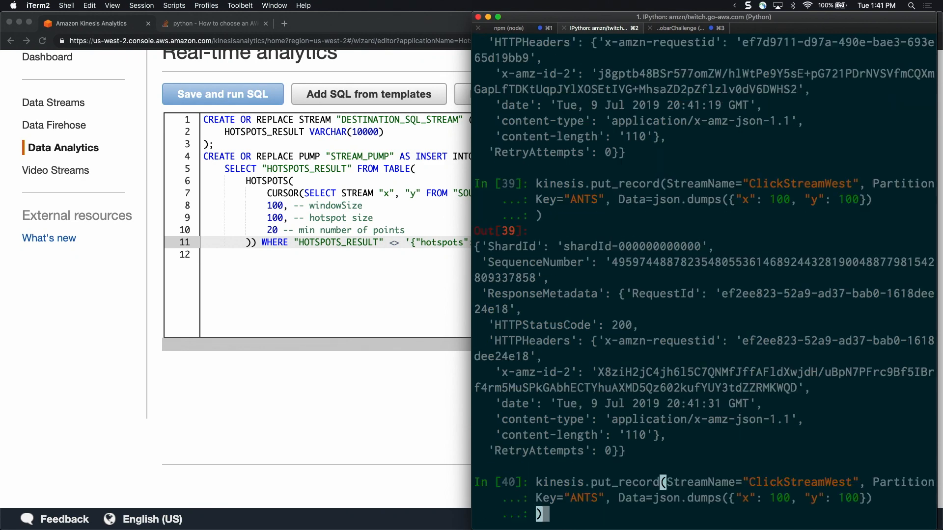
key("Return")
key("Up")
key("Return")
key("Up")
key("Return")
key("Up")
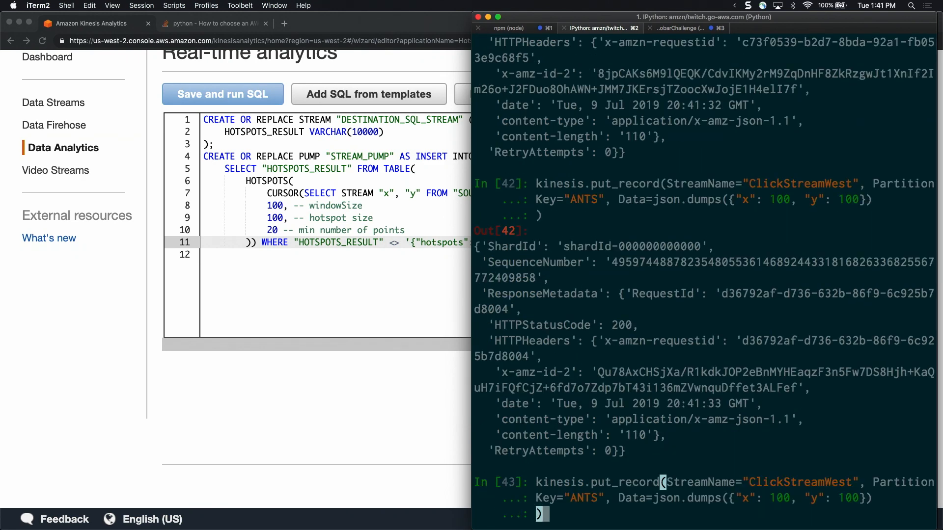
key("Return")
key("Up")
key("Return")
key("Up")
key("Return")
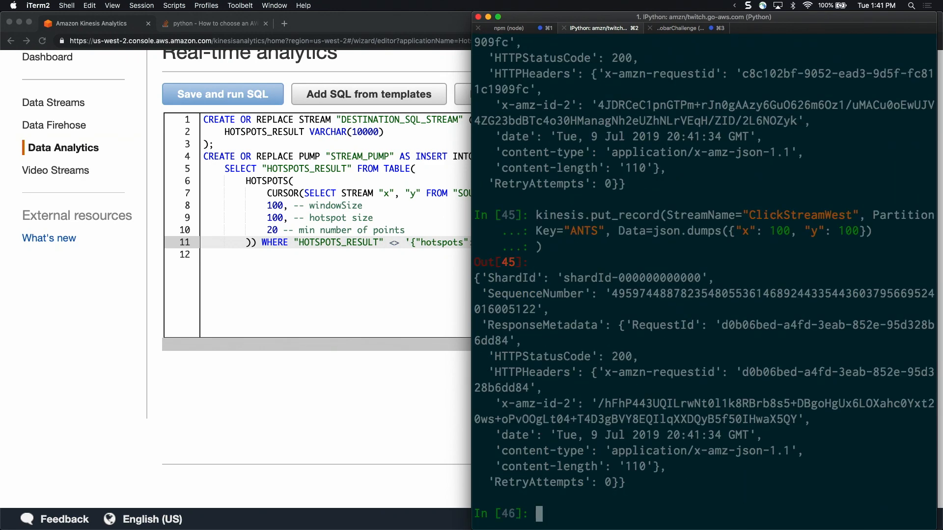
Try to repeat the previous call in IPython with the magic command %repeat 100
type("%repeat 1--")
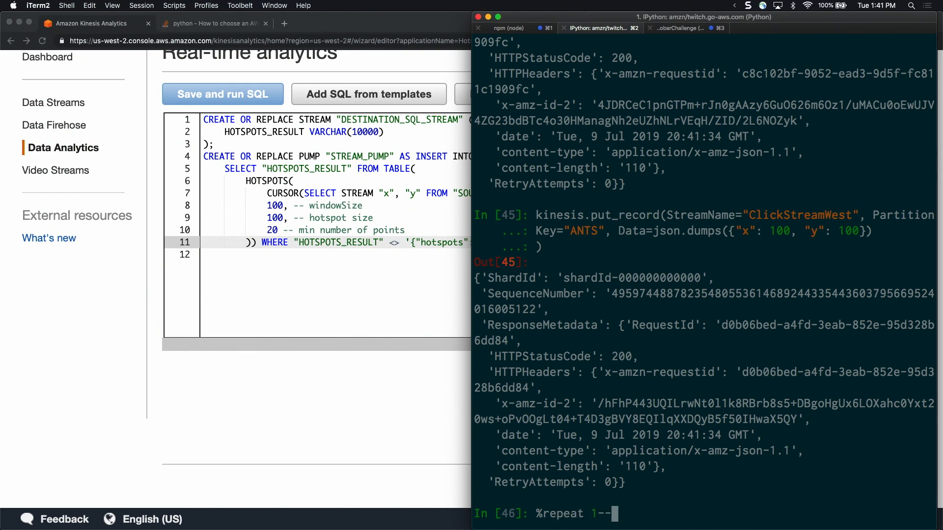
key("BackSpace")
key("BackSpace")
key("BackSpace")
type("100")
key("Return")
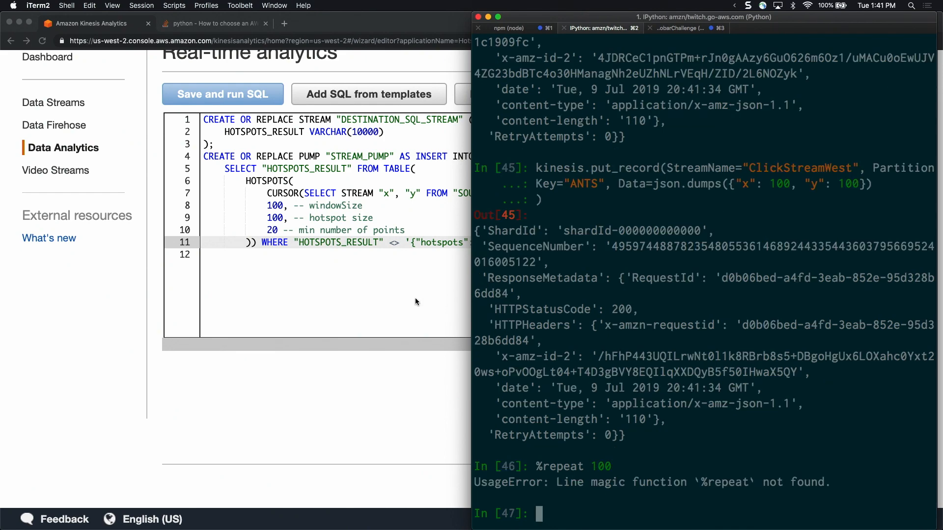
Switch back to Chrome and highlight the "HOTSPOTS_RESULT" condition after WHERE in the SQL query
key("super+Tab")
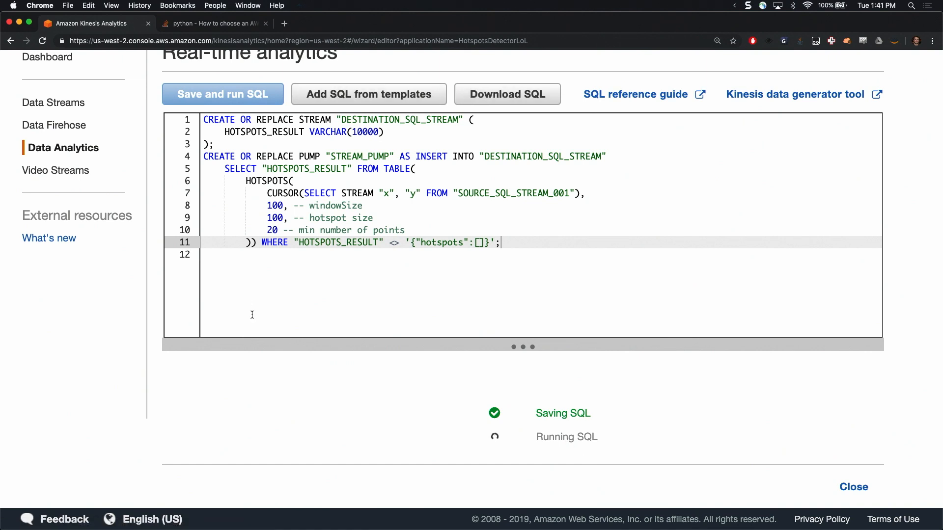
left_click(289, 244)
key("Right")
key("shift+End")
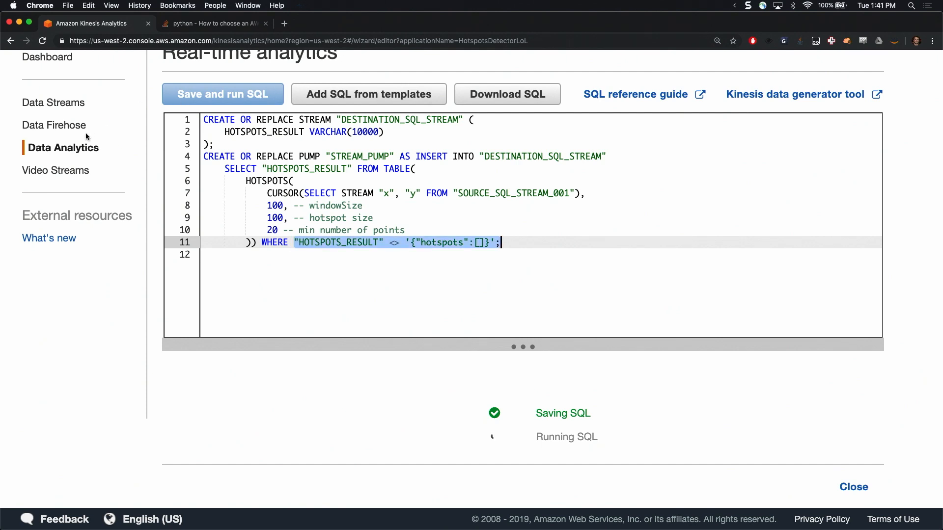
left_click(54, 102)
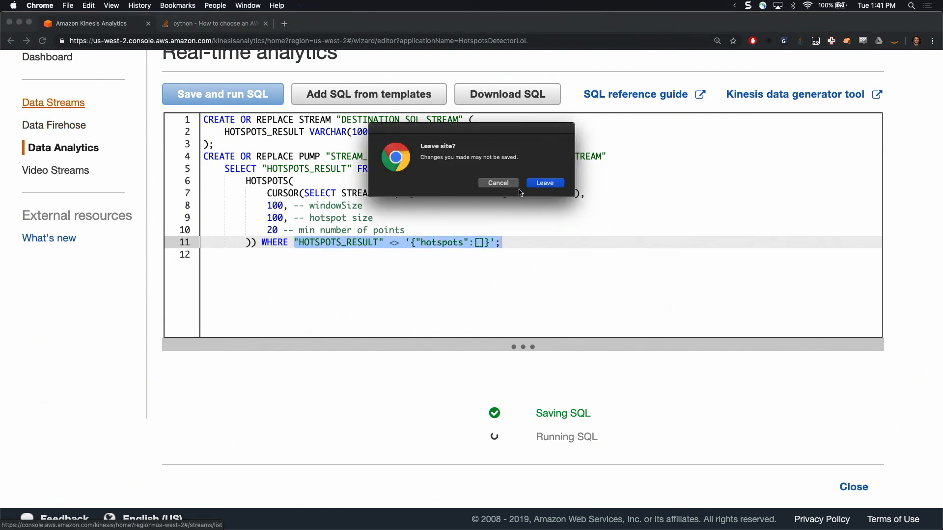
left_click(498, 183)
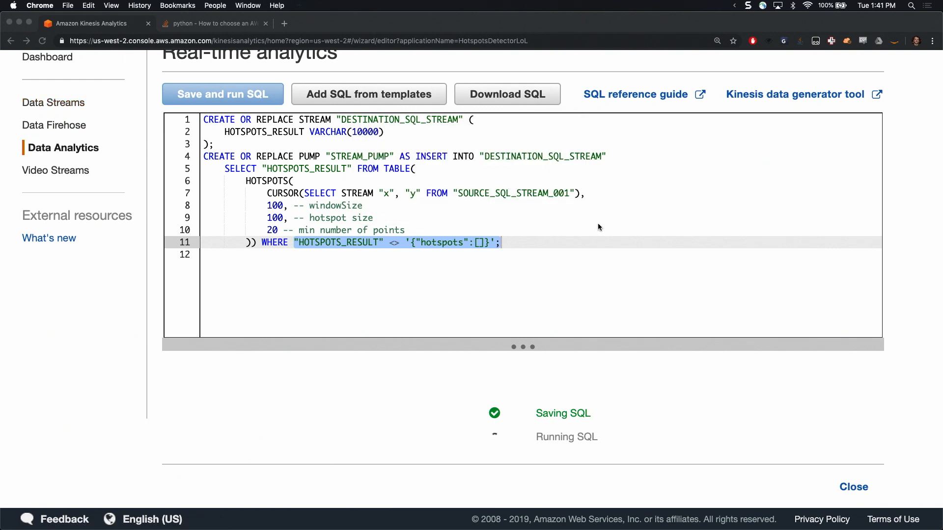
left_click(854, 487)
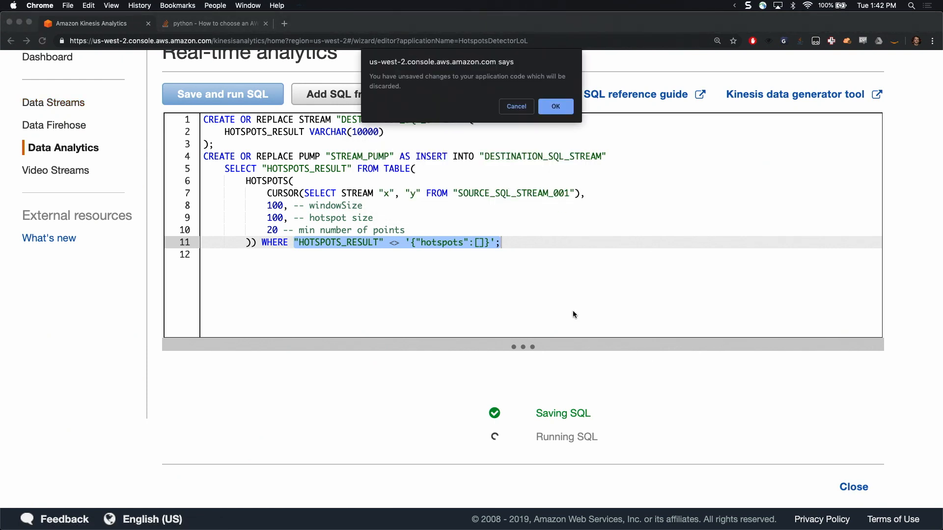
left_click(519, 104)
Remove the empty last line of the SQL query
left_click(442, 255)
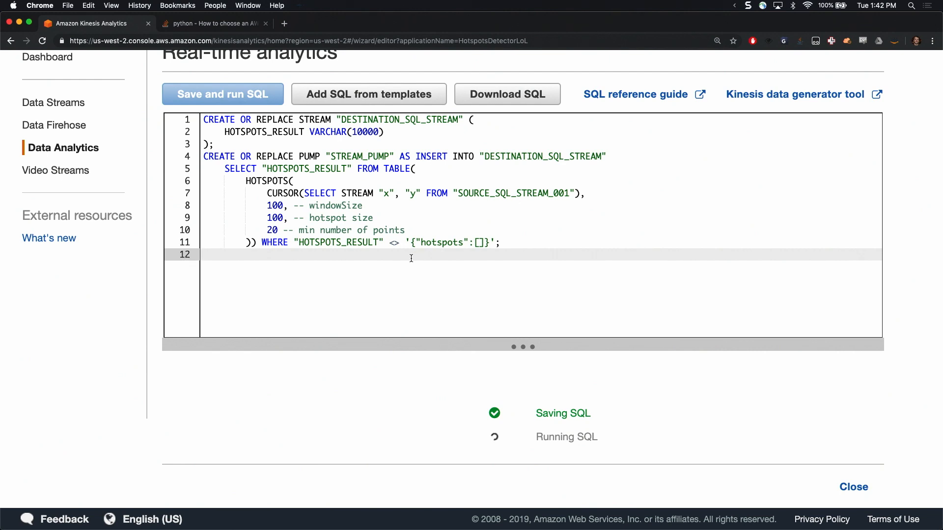
key("BackSpace")
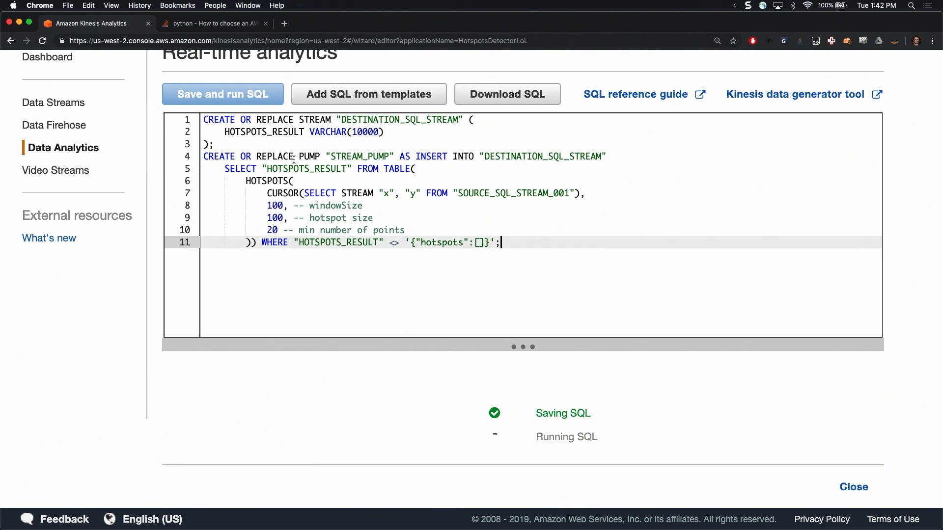
Open the Kinesis console in a separate browser tab and go to the HotspotsDetectorLoL application details
left_click(62, 104, "super")
left_click(187, 25)
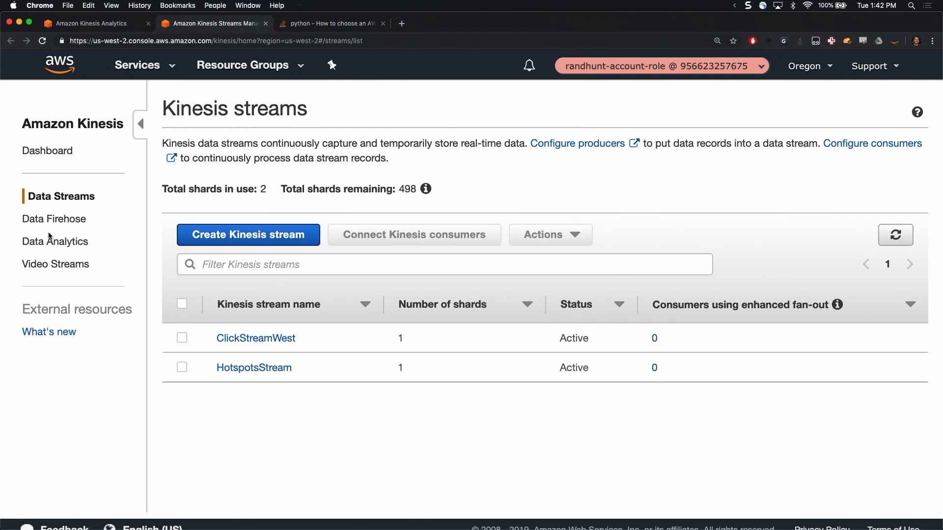
left_click(55, 243)
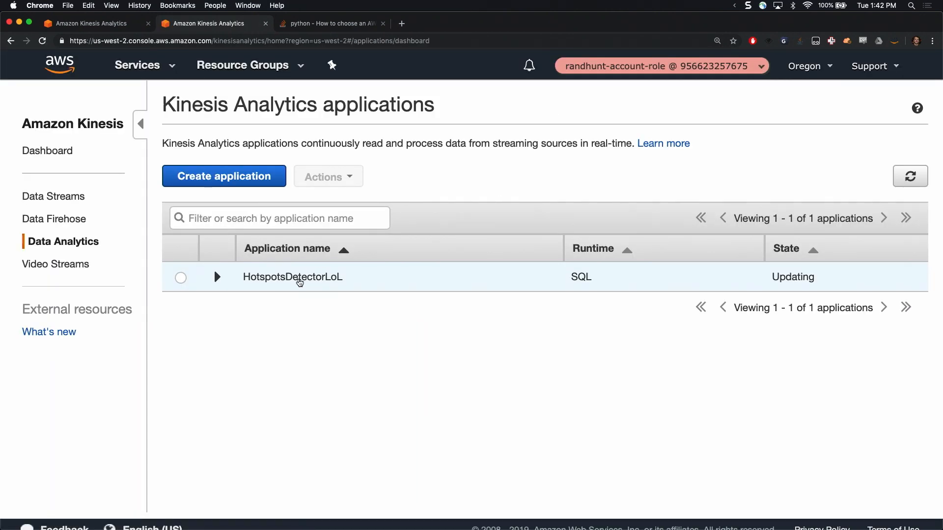
left_click(300, 278)
scroll(339, 391, "down", 2)
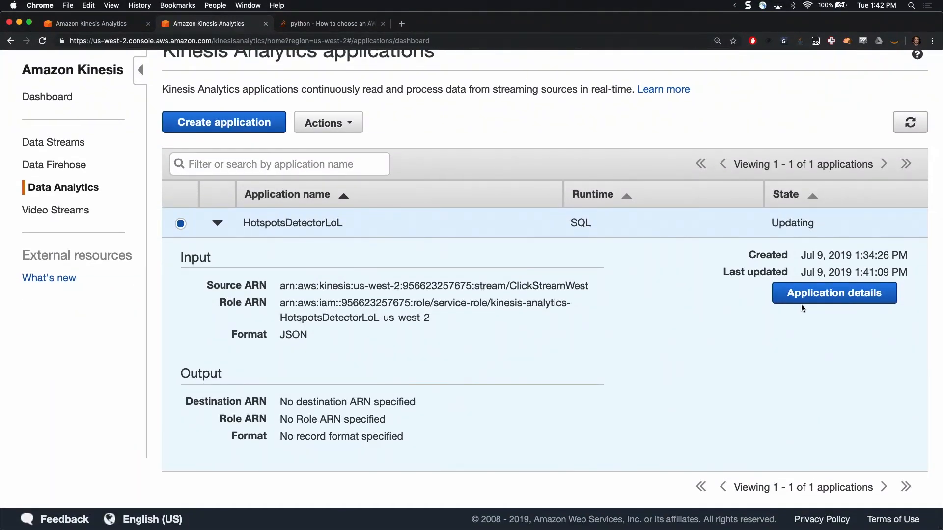
left_click(802, 298)
Try to connect the HotspotsDetectorLoL application to a destination
scroll(473, 369, "down", 5)
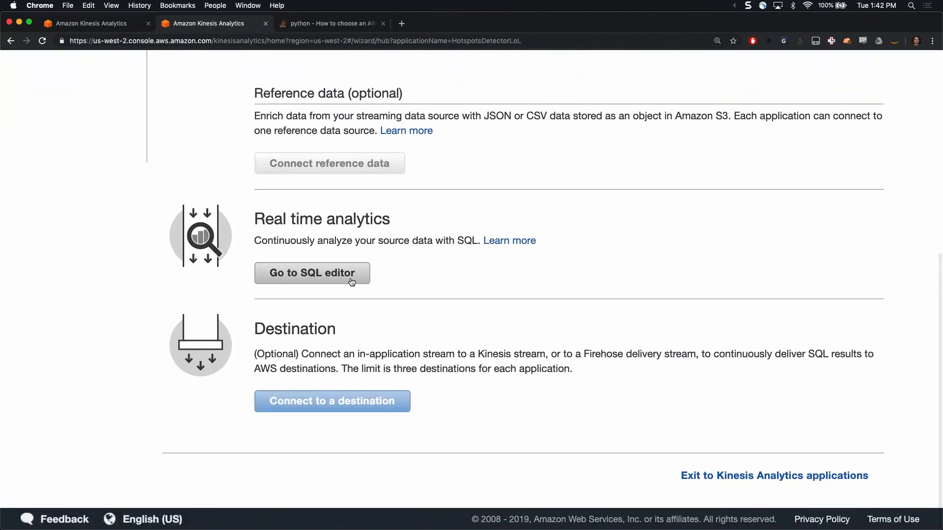
triple_click(328, 402)
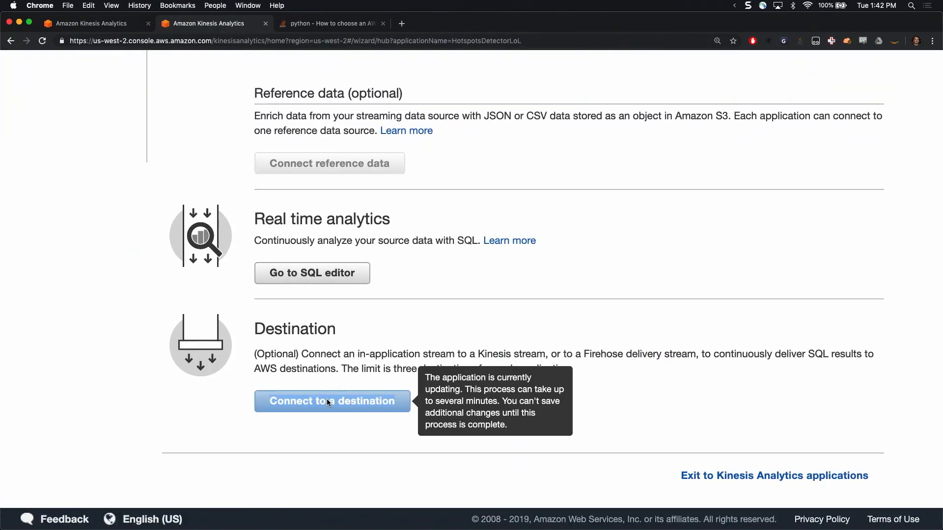
scroll(326, 399, "up", 10)
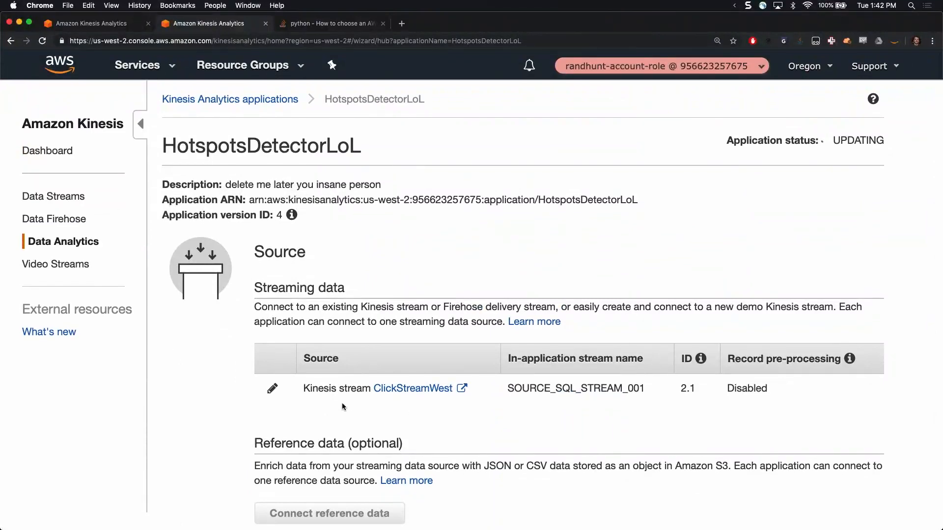
Return to the Kinesis Analytics applications list, select HotspotsDetectorLoL and check which actions are available for it
left_click(269, 101)
left_click(181, 278)
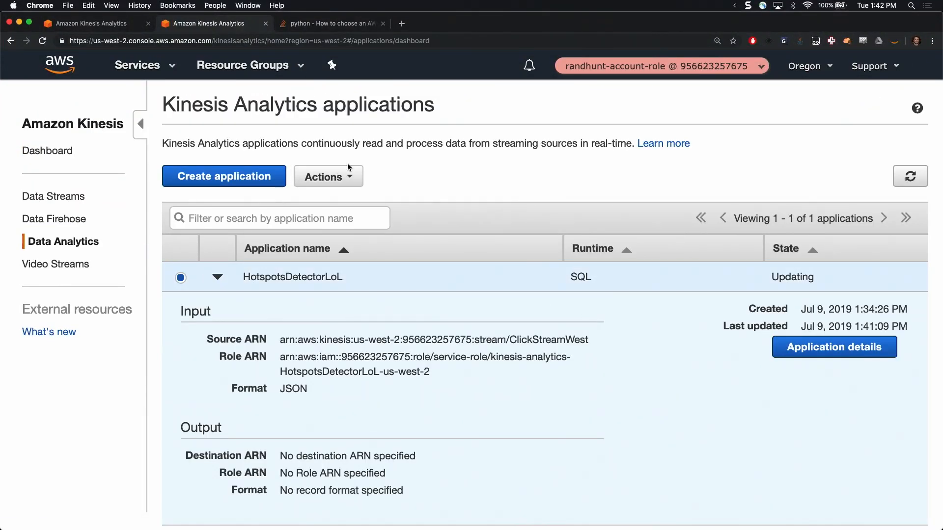
left_click(339, 179)
left_click(393, 172)
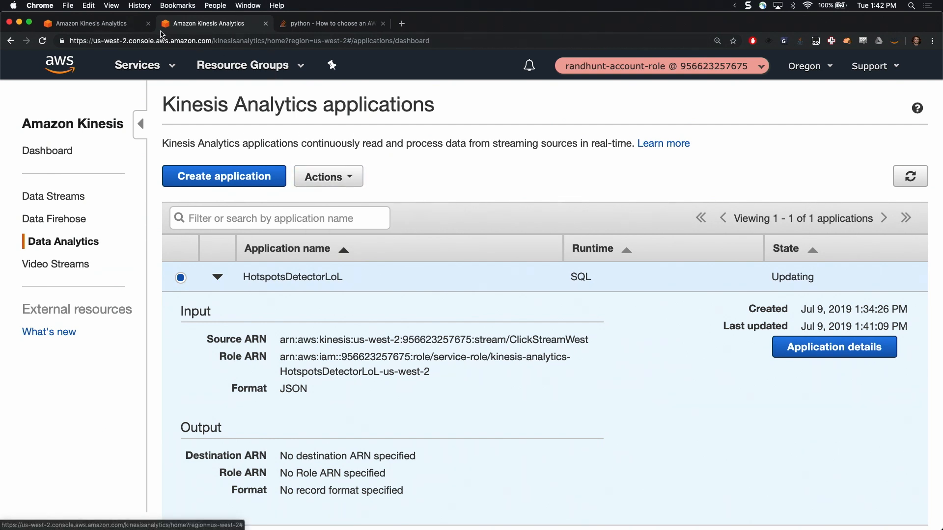
Search the AWS services for "iam" and open the IAM console in a separate browser tab
left_click(148, 76)
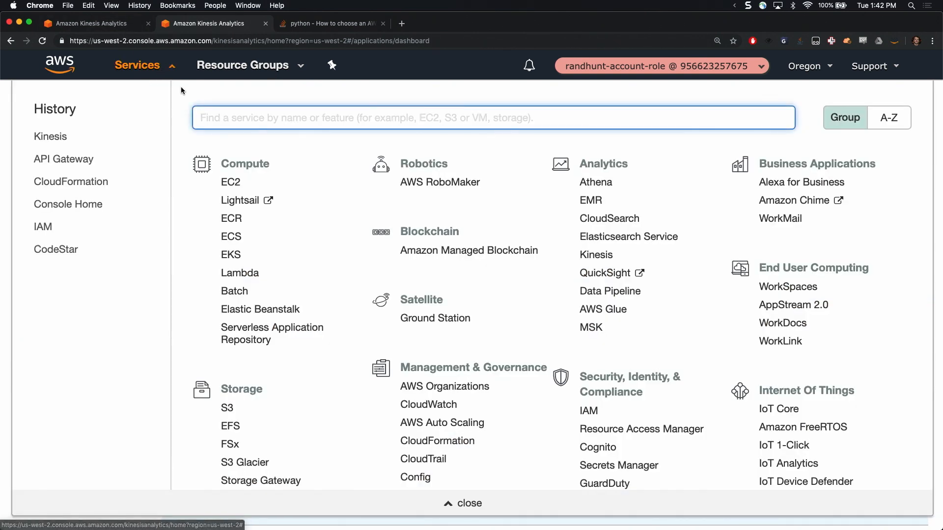
type("iam")
left_click(238, 155, "super")
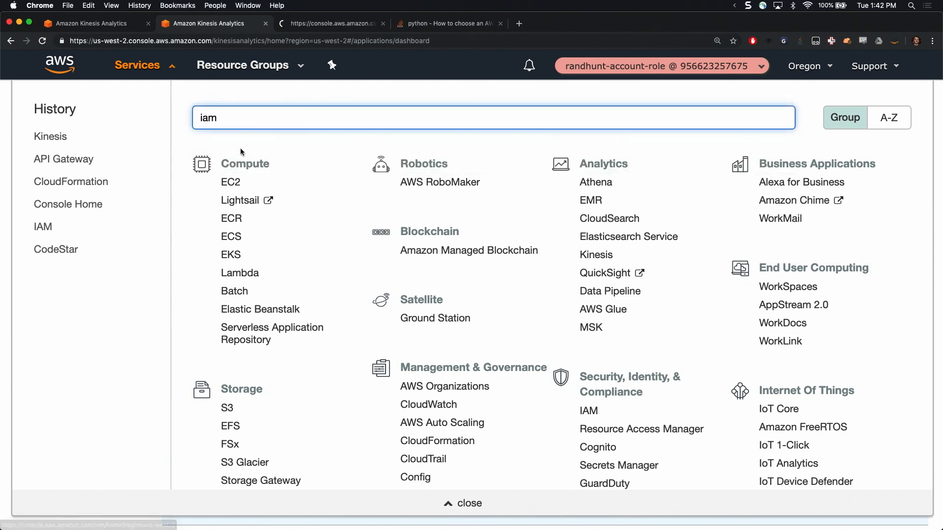
left_click(293, 24)
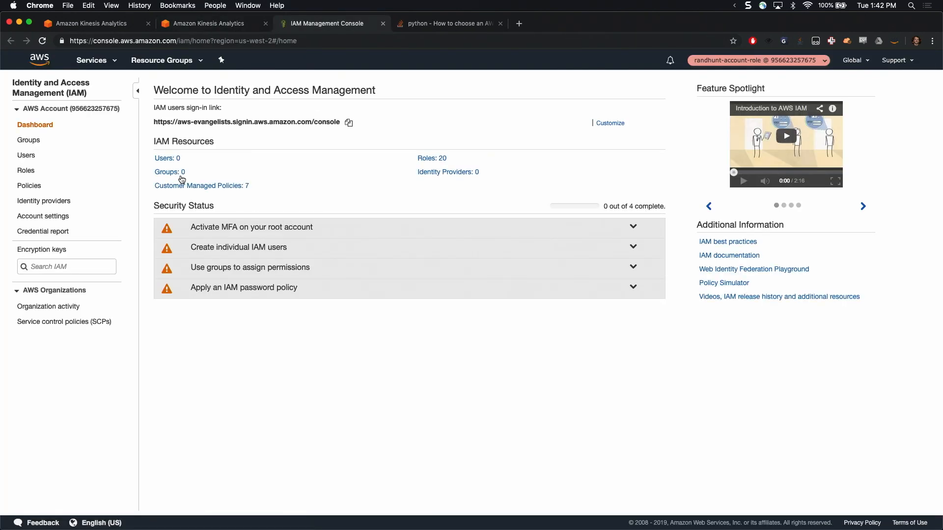
Start a new IAM role with API Gateway as the trusted AWS service and continue to its permissions policies
left_click(27, 170)
left_click(174, 85)
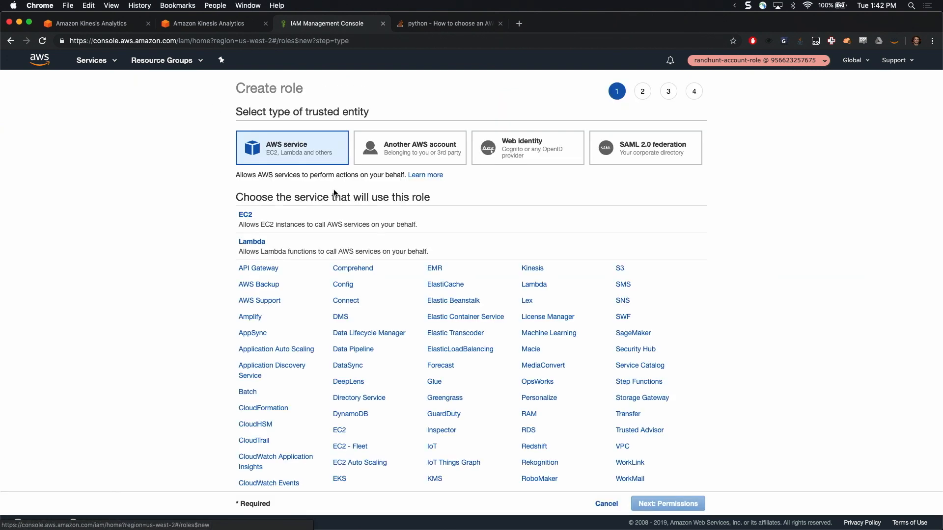
left_click(269, 271)
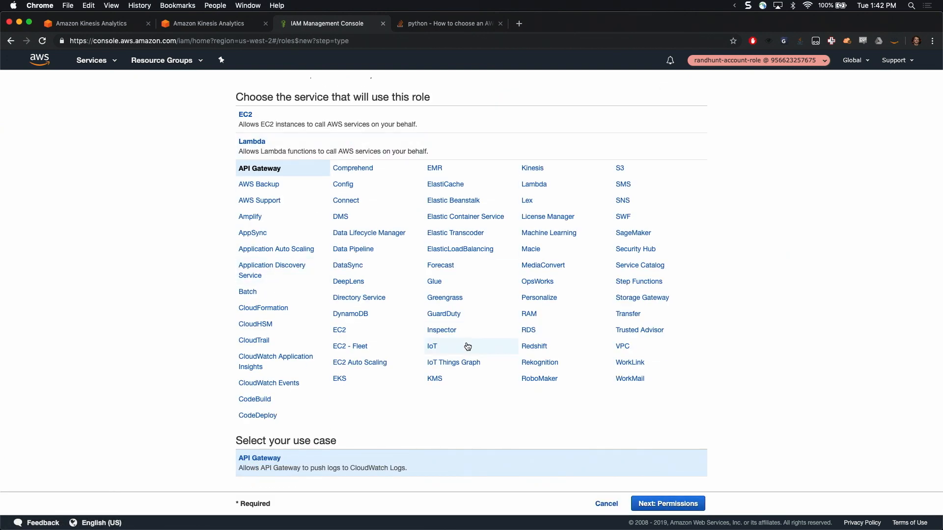
left_click(683, 503)
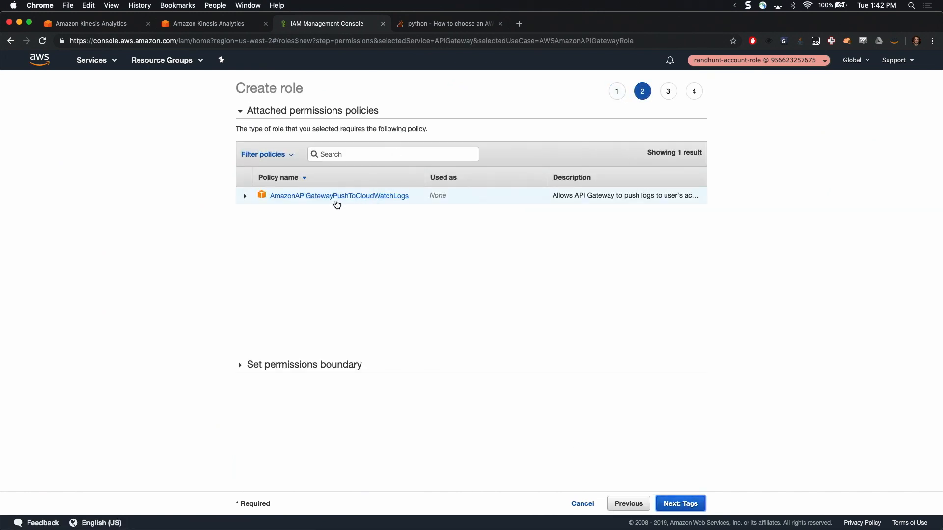
Close the services list in the Kinesis tab and return to the SQL editor's real-time analytics results
left_click(215, 26)
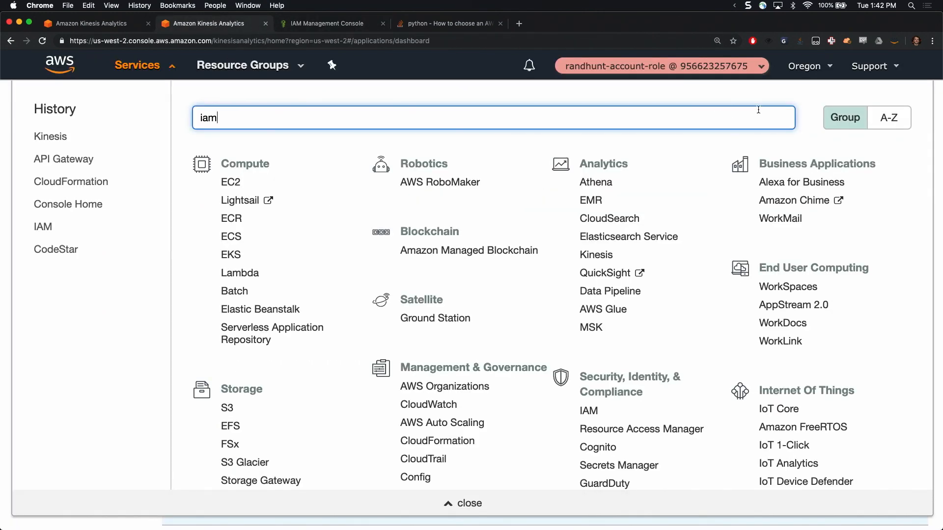
left_click(167, 68)
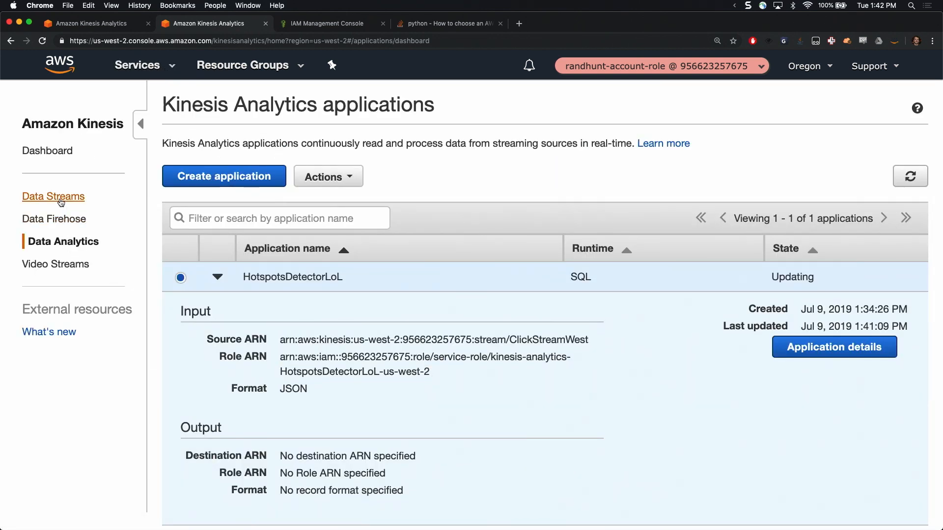
left_click(96, 28)
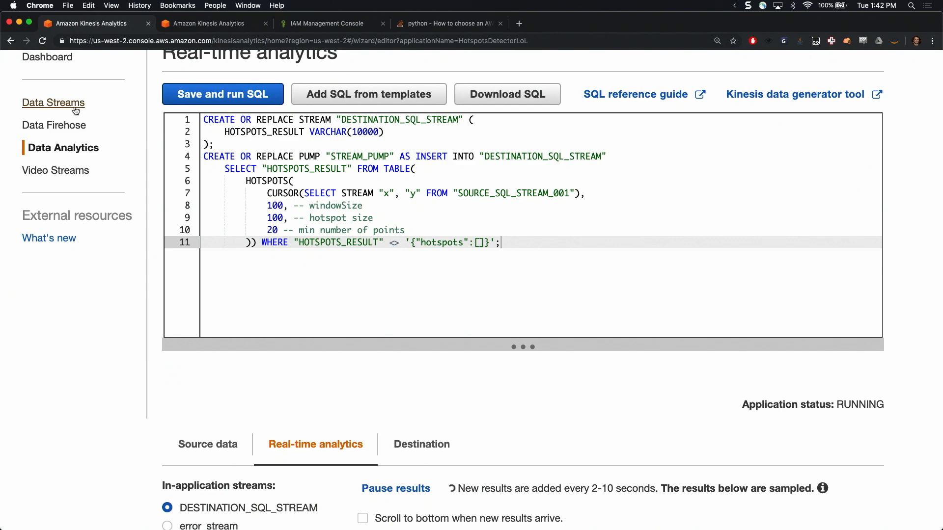
scroll(221, 221, "down", 5)
Switch to iTerm2 and try to run the %repeat 100 command again in IPython
key("super+Tab")
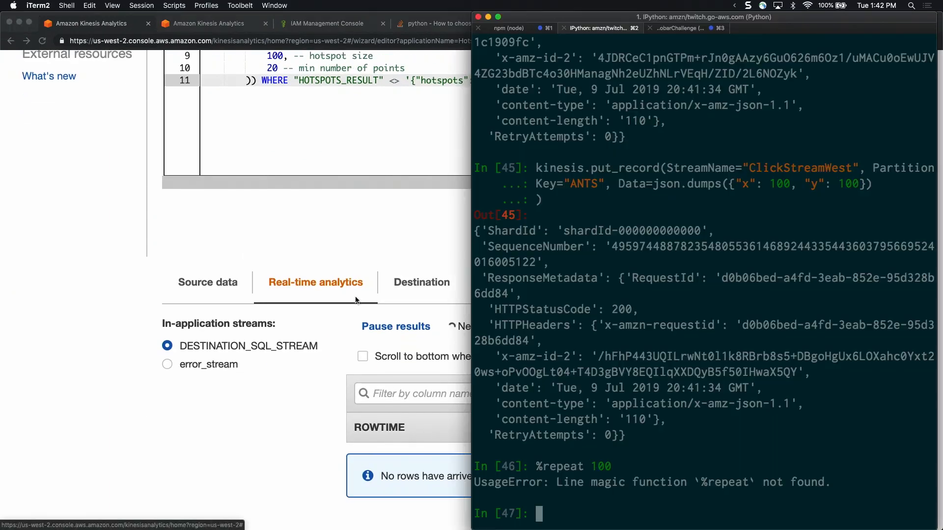
key("Up")
key("Return")
Rerun the kinesis.put_record command repeatedly to send more records with x 100 and y 100 to ClickStreamWest
key("Up")
key("Up")
key("Return")
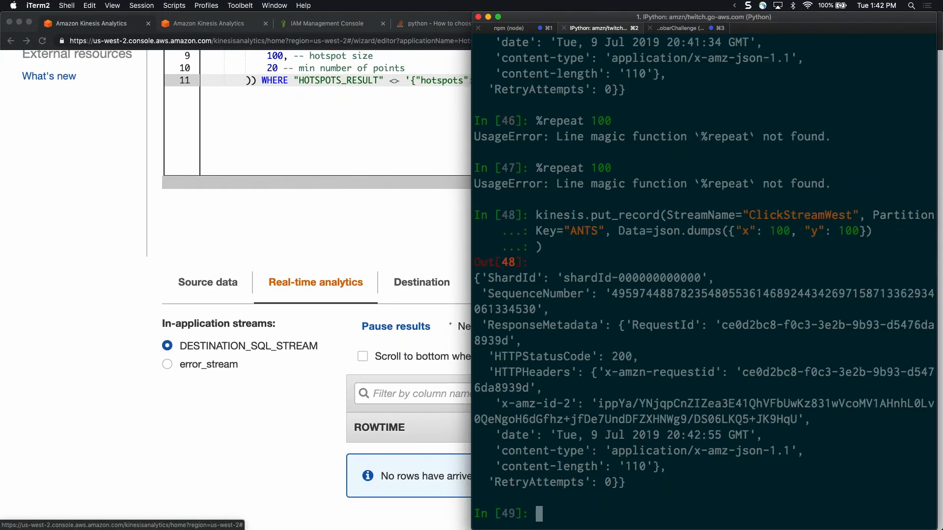
key("Up")
key("Return")
key("Up")
key("Return")
key("Up")
key("Return")
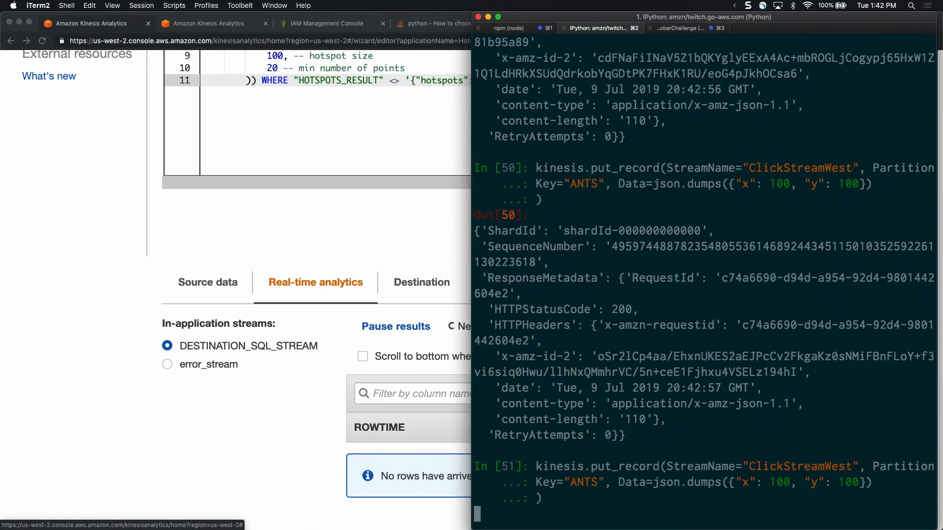
key("Up")
key("Return")
key("Up")
key("Up")
key("Return")
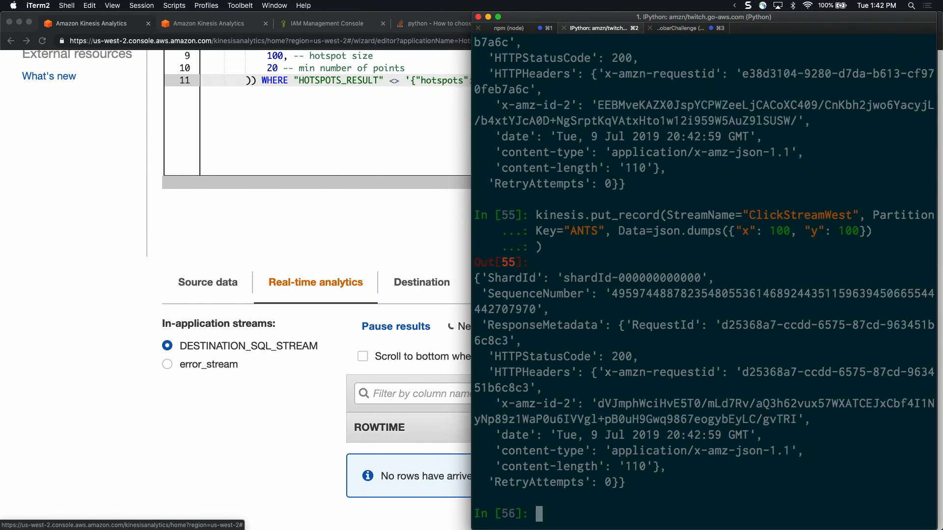
key("Up")
key("Return")
key("Up")
key("Return")
key("Up")
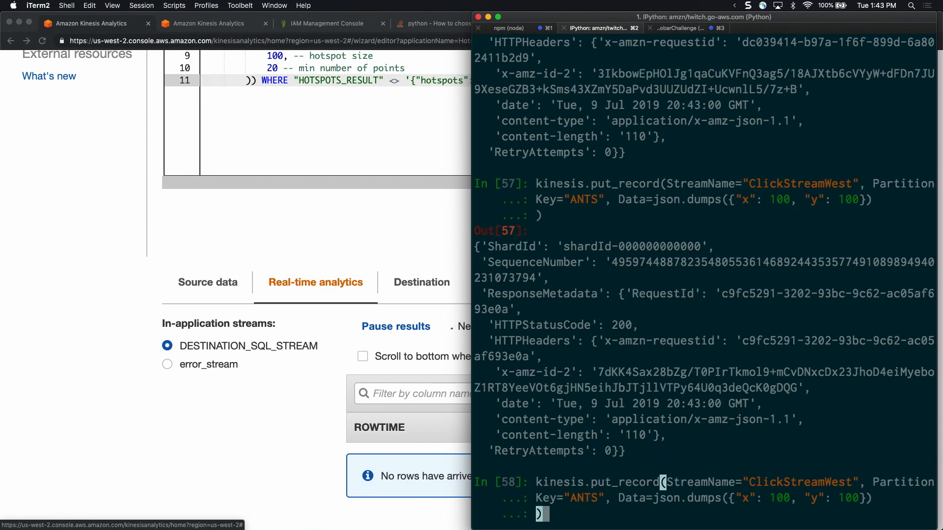
key("Return")
key("Up")
key("Return")
key("Up")
key("Return")
key("Up")
key("Return")
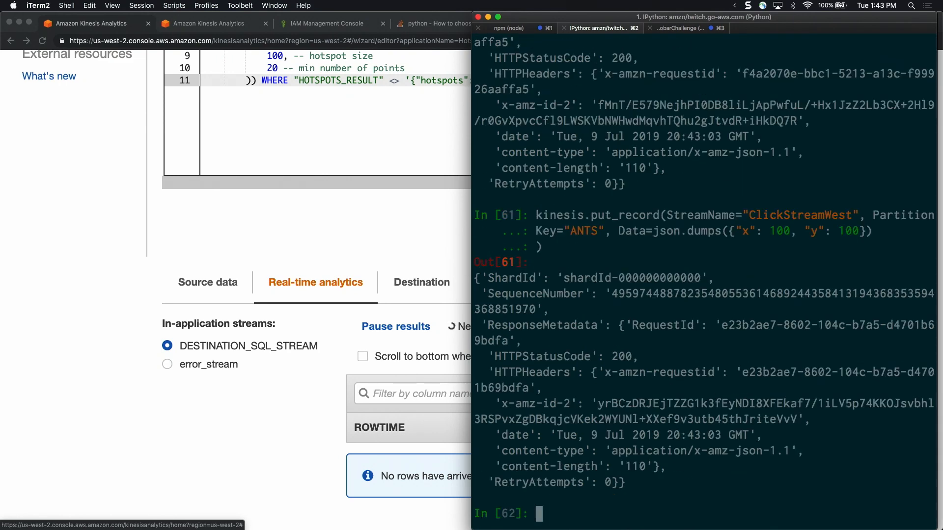
key("Up")
key("Return")
key("Up")
key("Return")
key("Up")
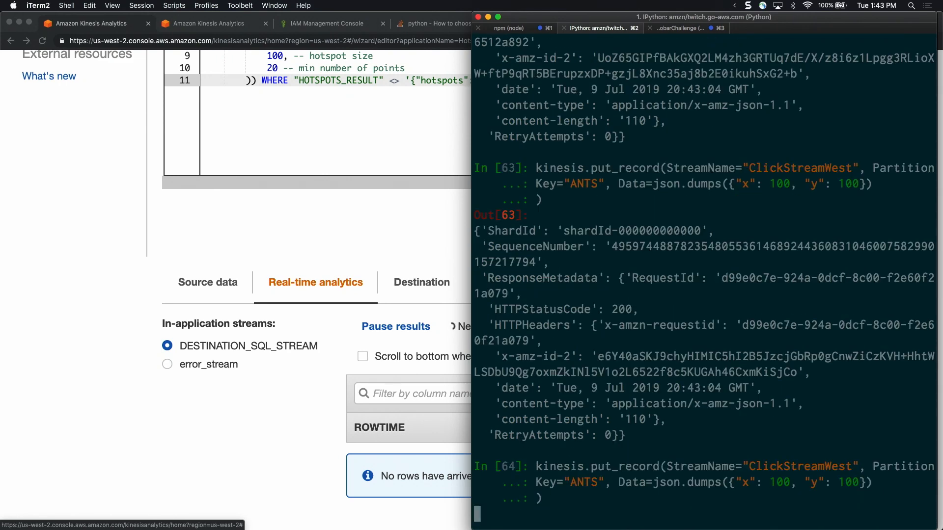
key("Return")
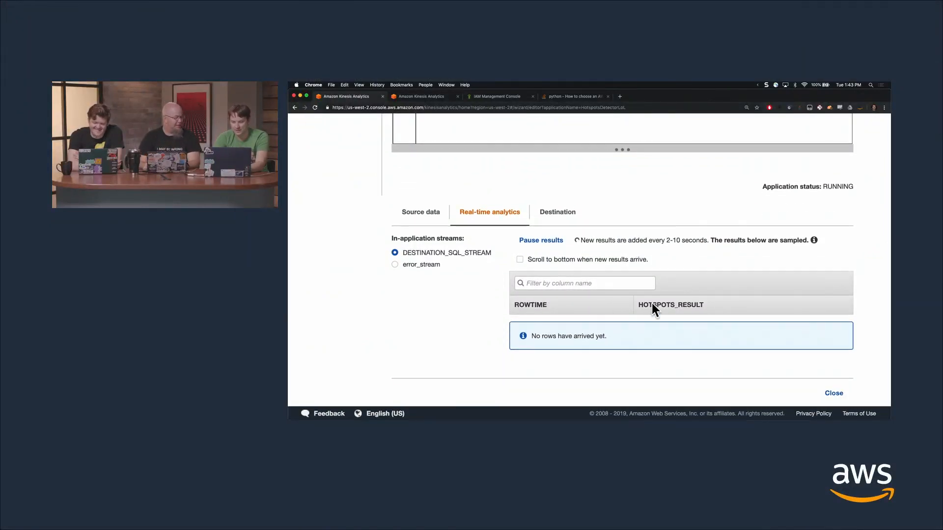
Return to the Kinesis Analytics applications list in Chrome and open the HotspotsDetectorLoL application details
scroll(648, 270, "up", 2)
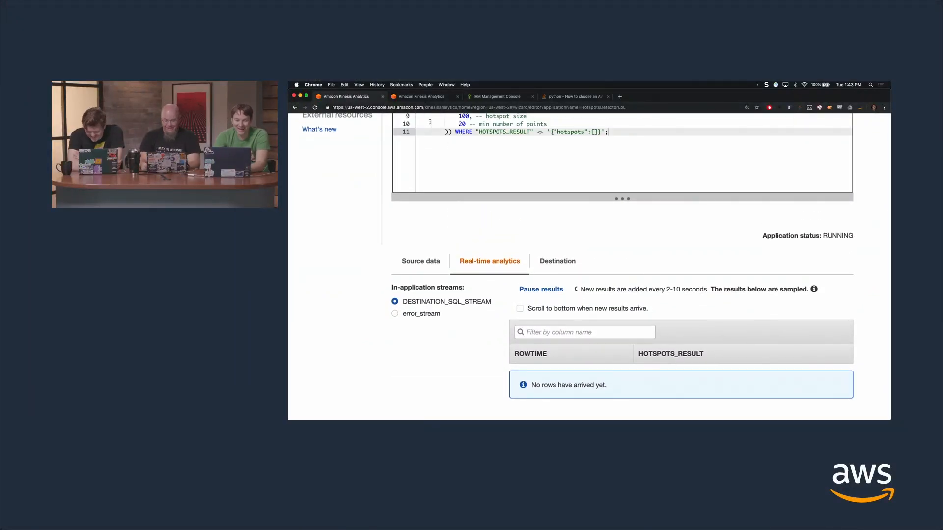
left_click(417, 98)
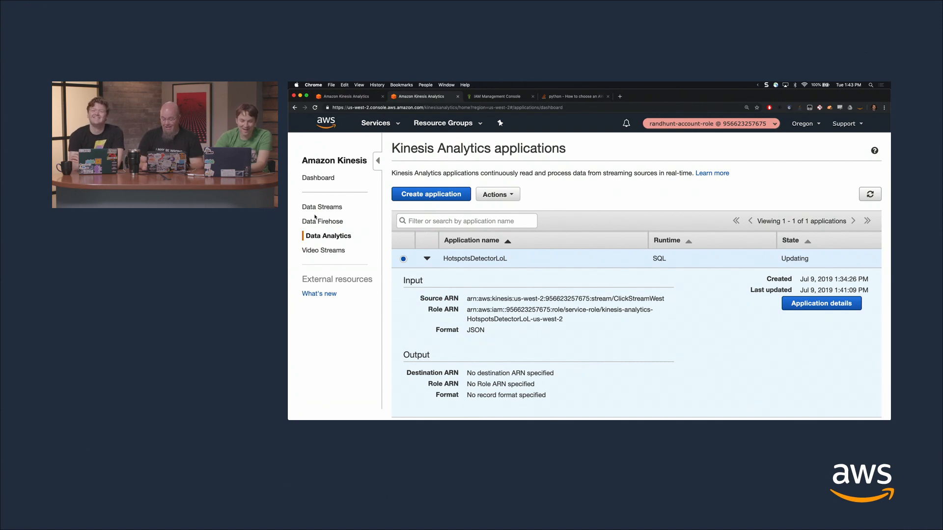
left_click(496, 194)
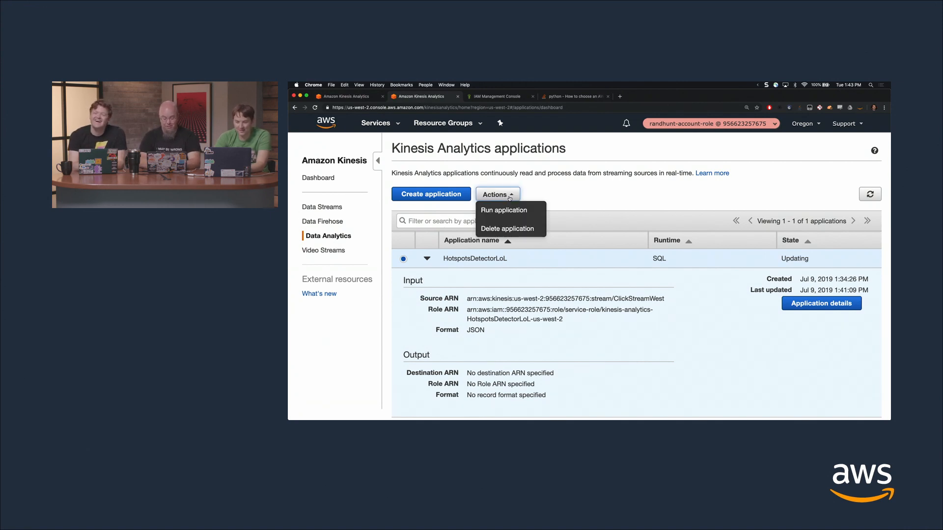
left_click(618, 276)
scroll(619, 277, "down", 2)
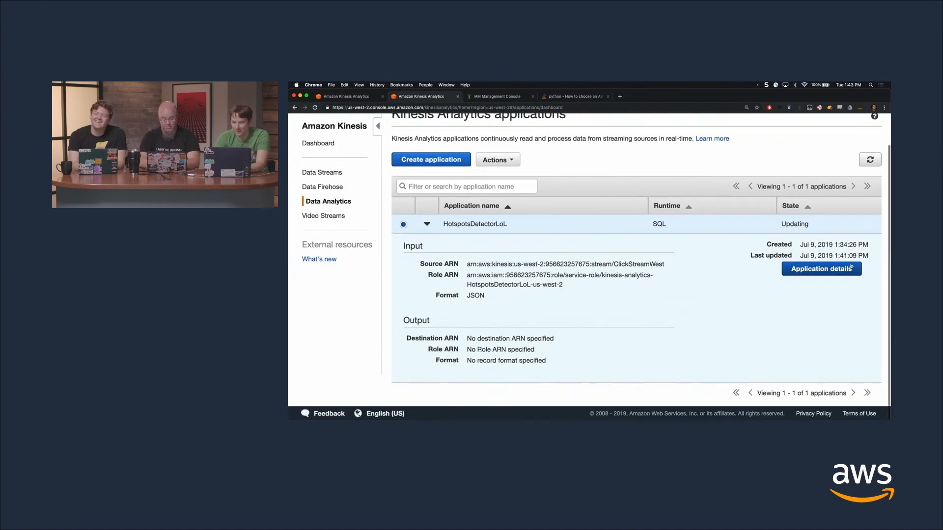
left_click(822, 267)
scroll(592, 248, "down", 10)
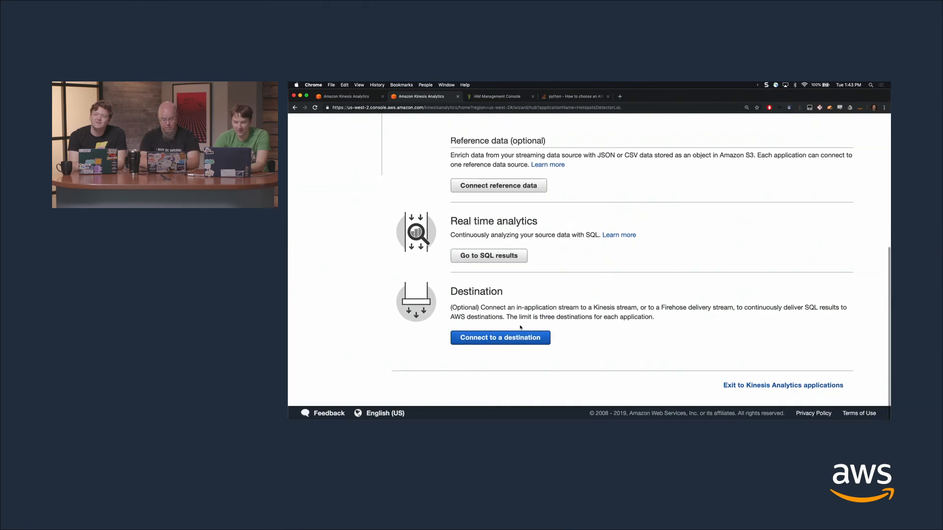
Start connecting a destination and choose the existing in-application stream DESTINATION_SQL_STREAM as its source
left_click(500, 336)
left_click(619, 210)
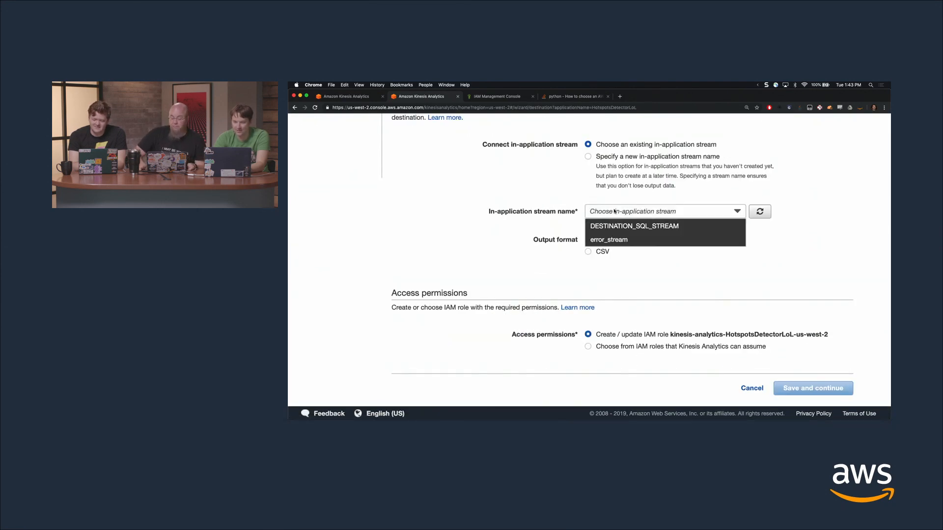
left_click(595, 187)
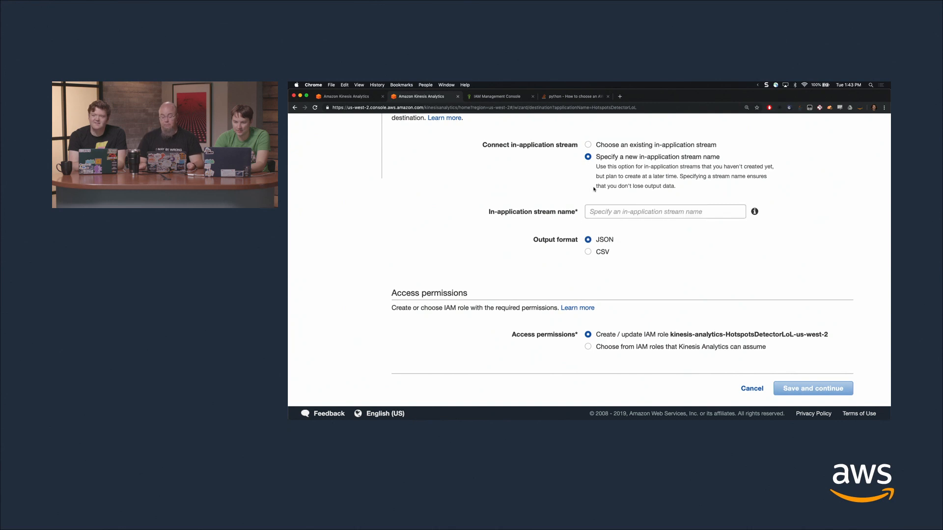
left_click(594, 147)
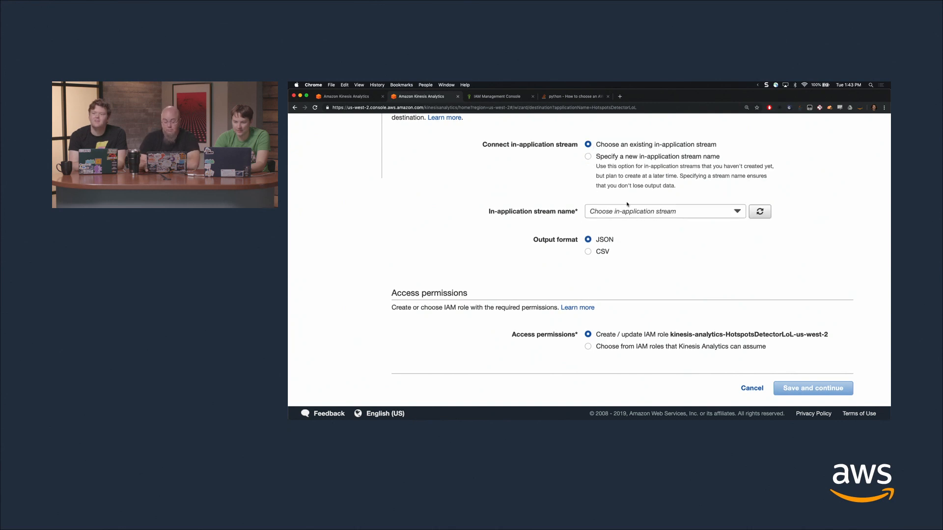
left_click(629, 211)
left_click(627, 223)
Choose HotspotsStream as the destination Kinesis stream and save the connection with JSON output
scroll(609, 319, "up", 8)
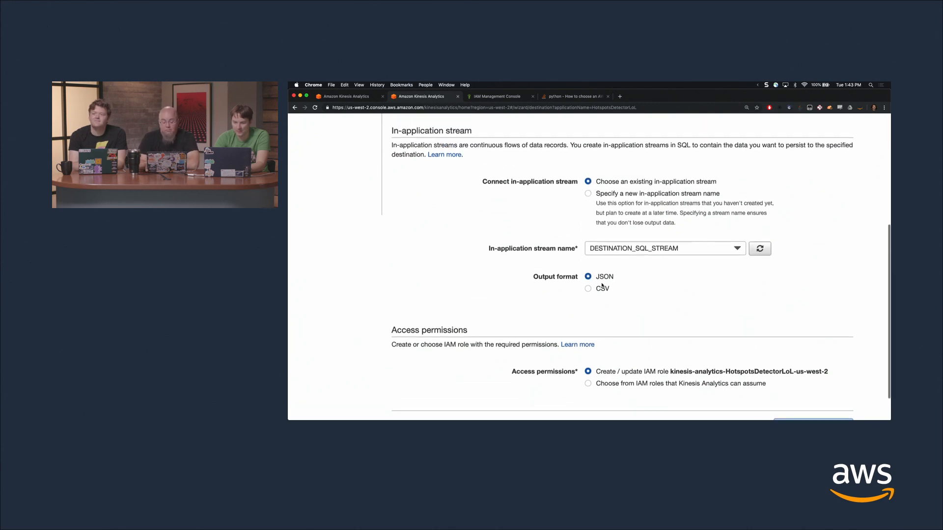
left_click(648, 241)
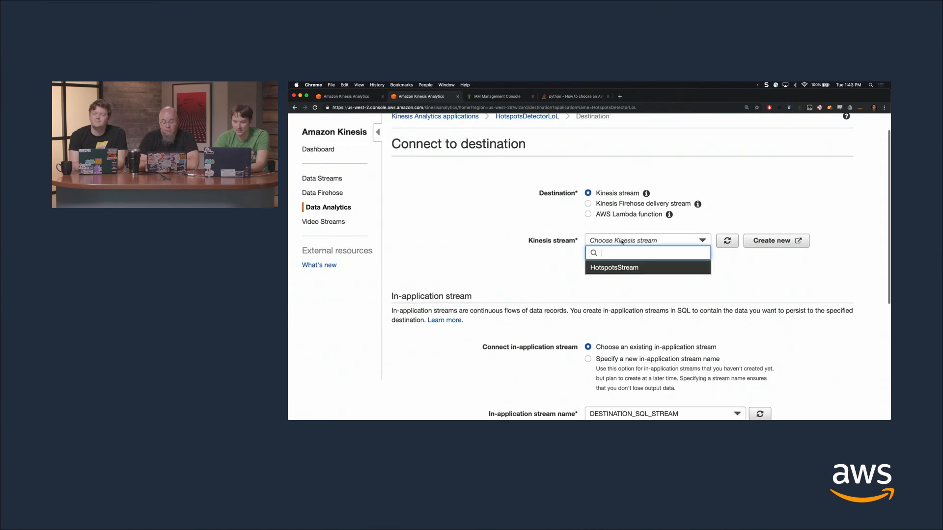
left_click(612, 268)
scroll(683, 292, "down", 7)
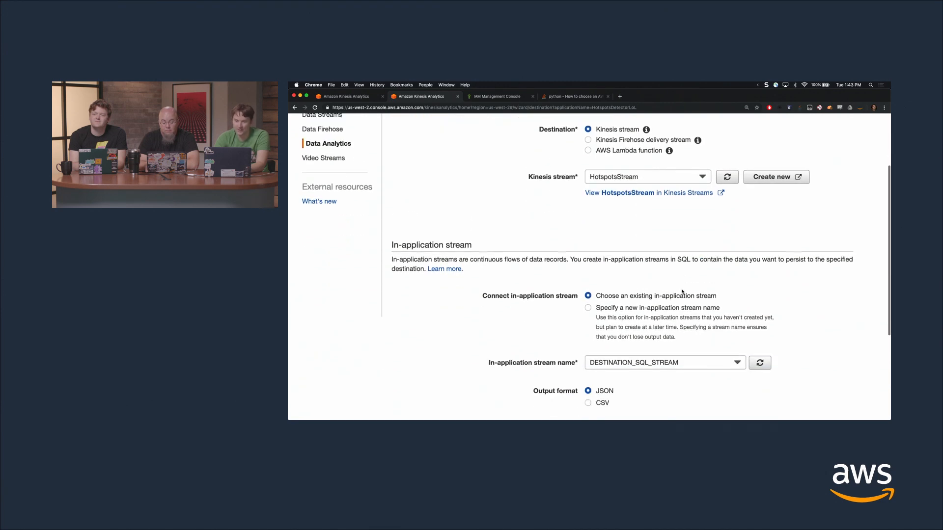
scroll(596, 249, "down", 2)
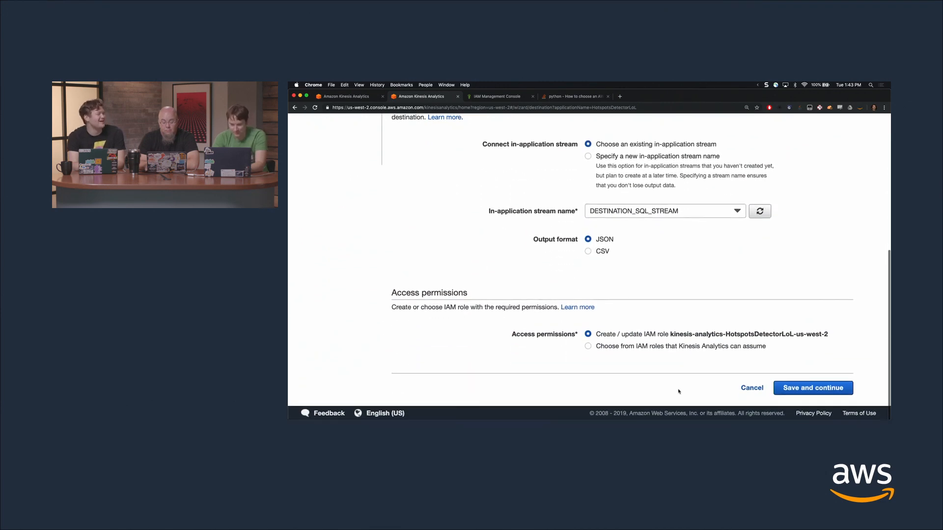
left_click(793, 388)
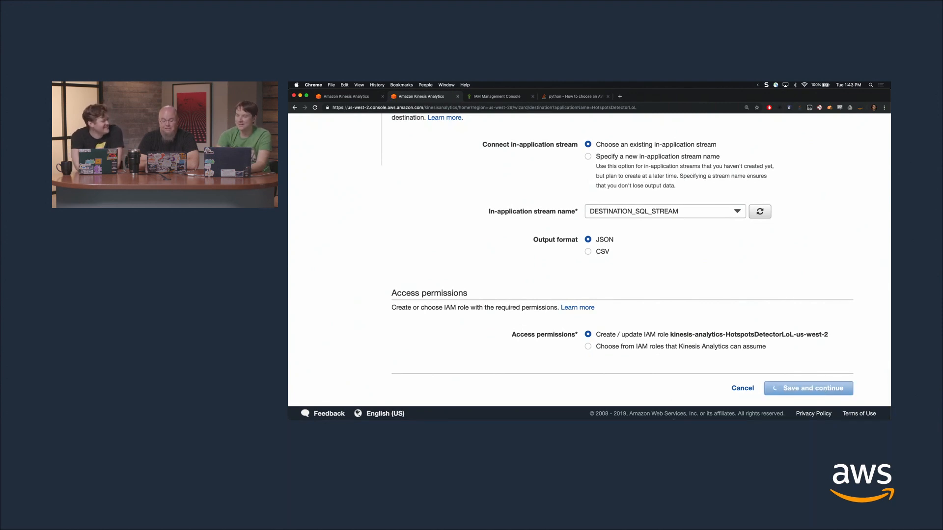
scroll(692, 265, "up", 3)
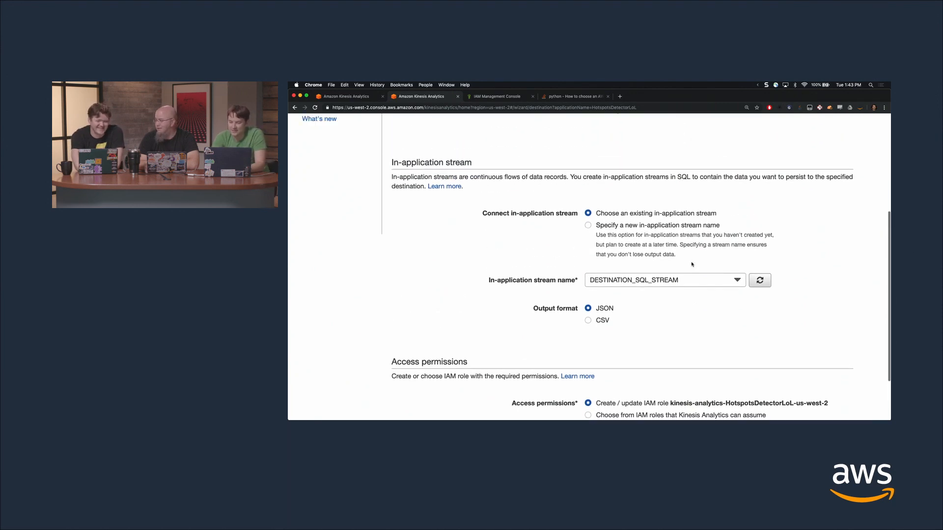
scroll(692, 264, "down", 2)
scroll(692, 265, "up", 10)
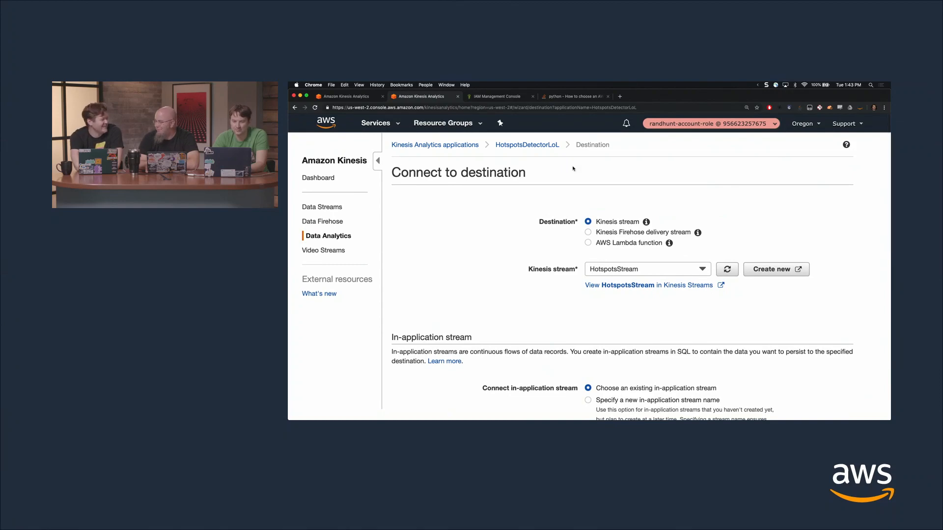
scroll(631, 238, "down", 5)
scroll(631, 238, "down", 5)
scroll(640, 225, "up", 10)
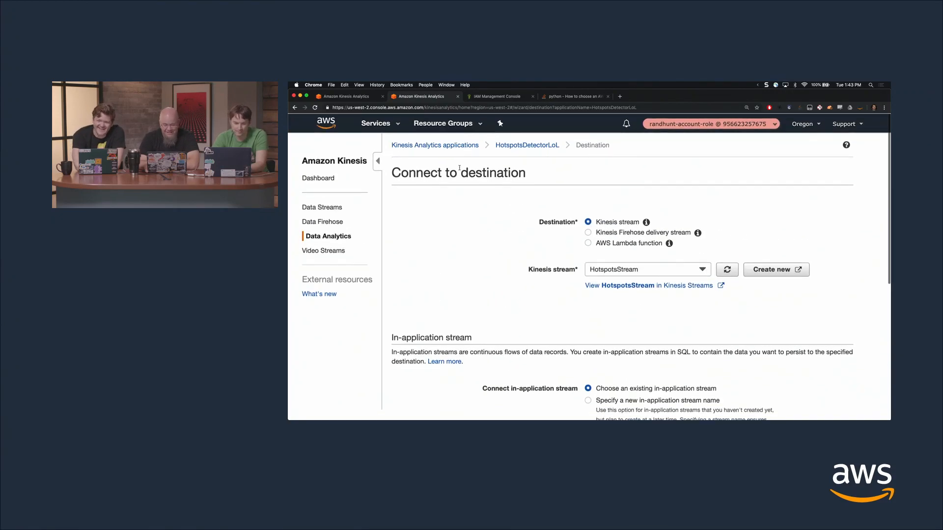
Finish creating the API Gateway role in the IAM console without tags, naming it herpderp
key("ctrl+Tab")
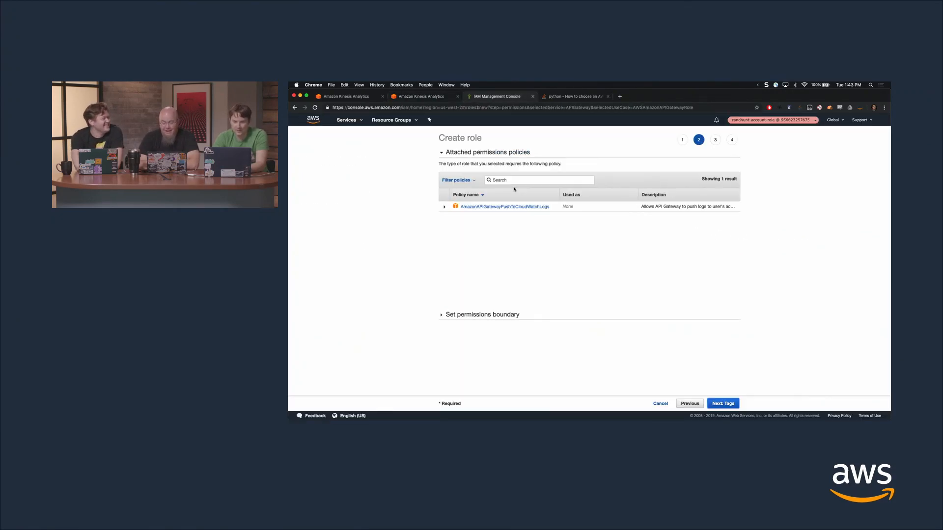
left_click(727, 404)
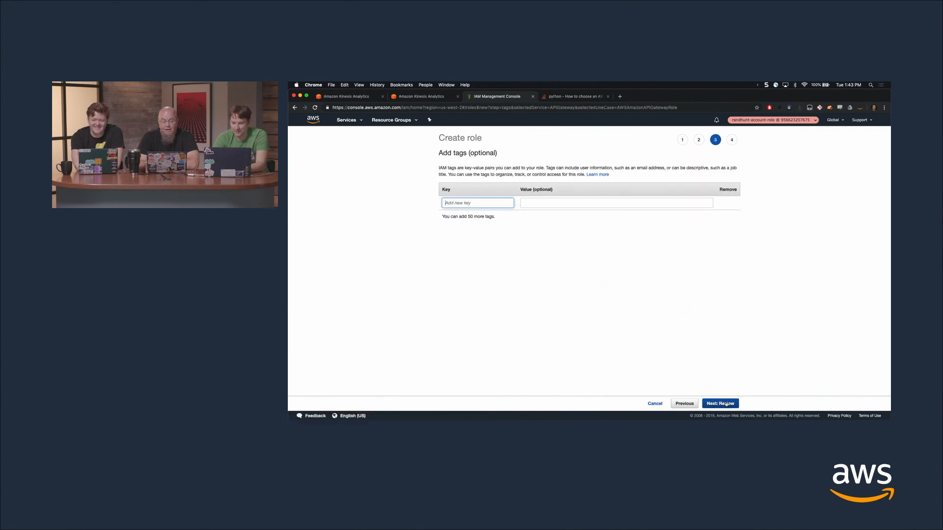
left_click(727, 403)
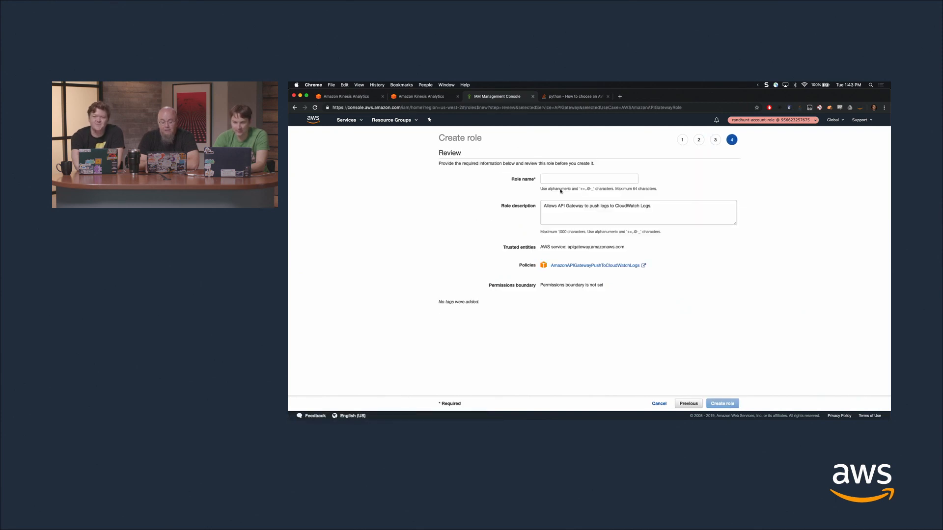
left_click(570, 180)
type("herpderp")
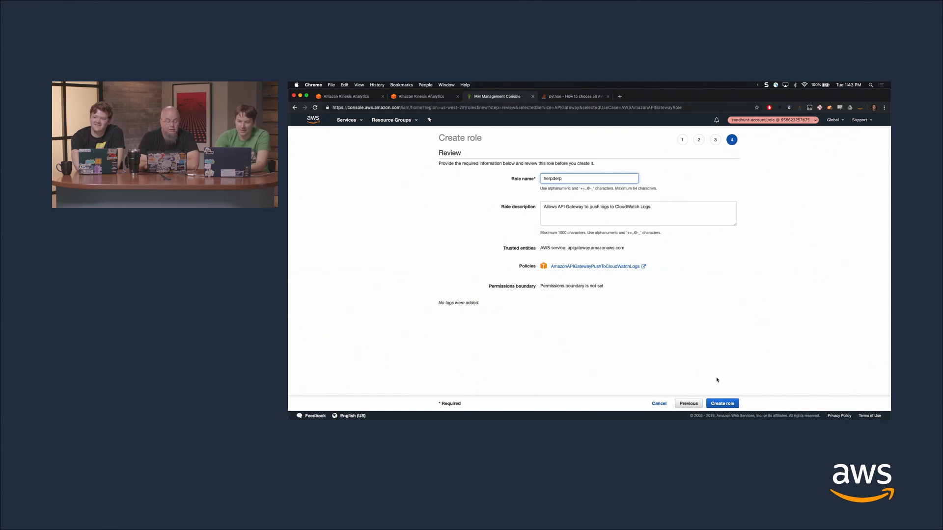
left_click(722, 403)
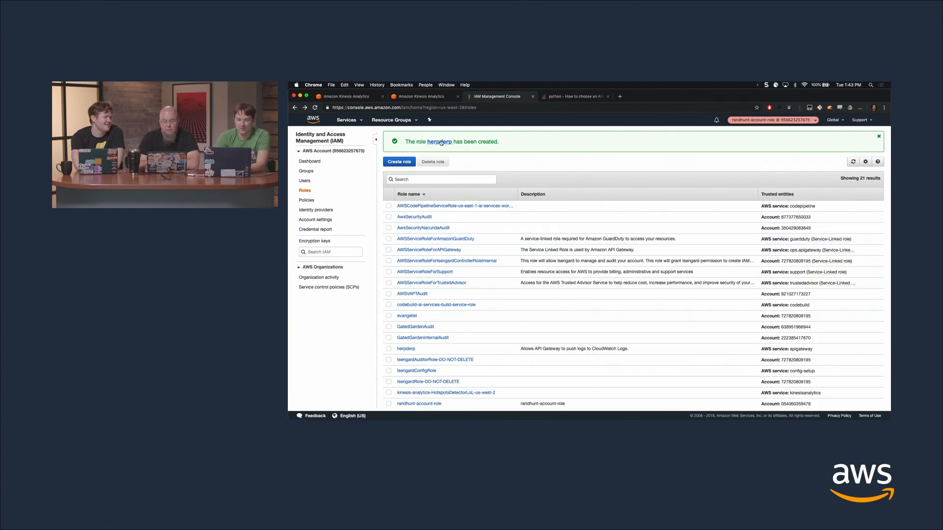
Open the herpderp role, start attaching permissions, and look through the existing policies matching kinesis
left_click(406, 348)
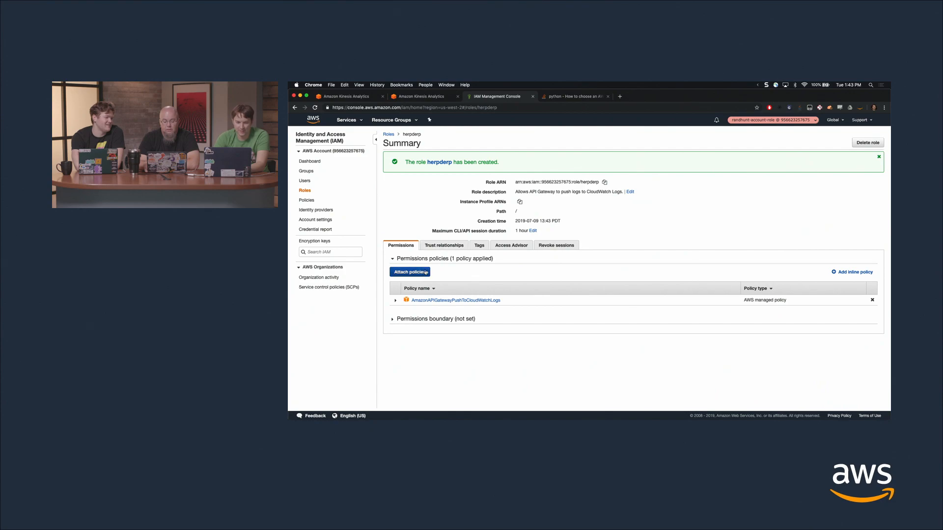
left_click(409, 272)
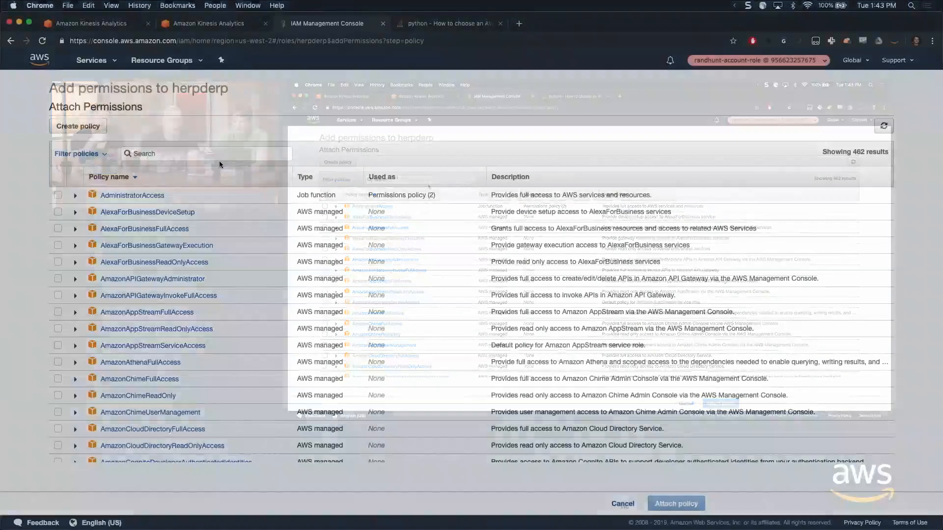
key("super+equal")
key("super+equal")
key("super+equal")
key("super+equal")
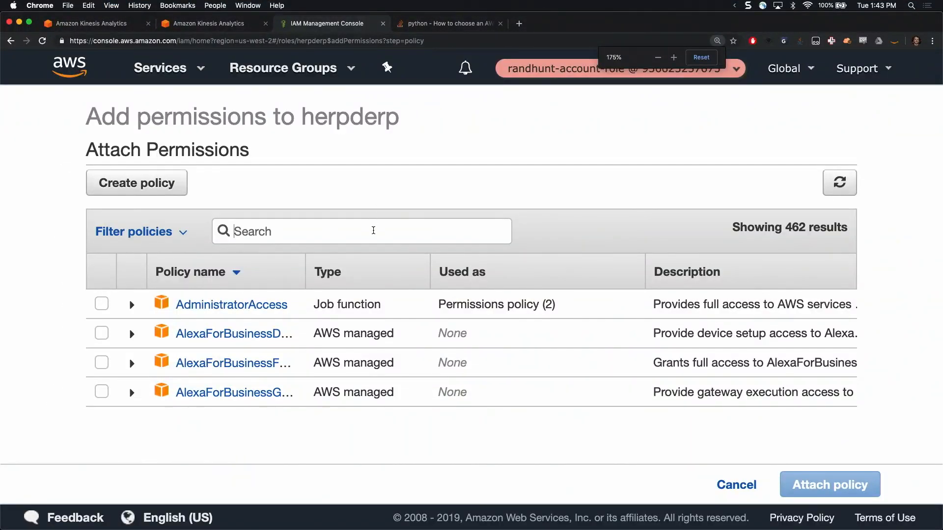
type("kinesis")
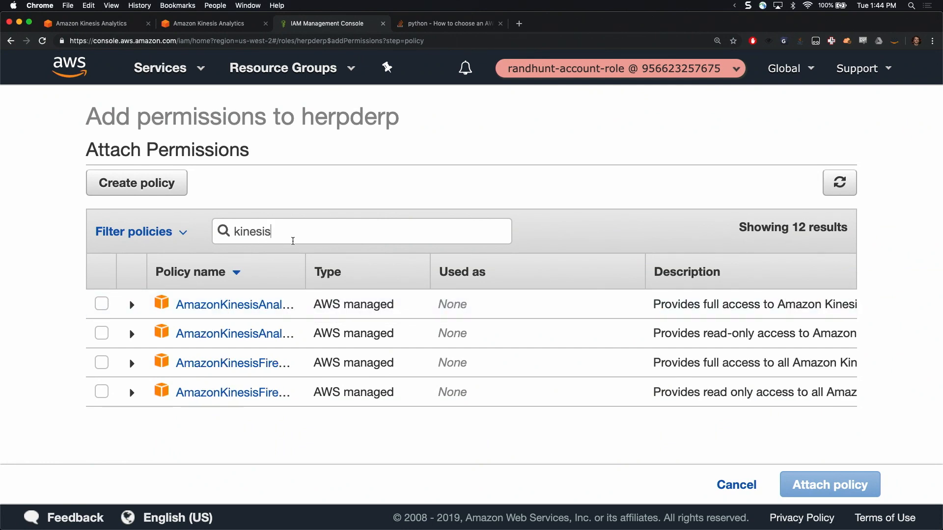
scroll(270, 331, "down", 5)
scroll(272, 325, "up", 5)
key("super+a")
key("BackSpace")
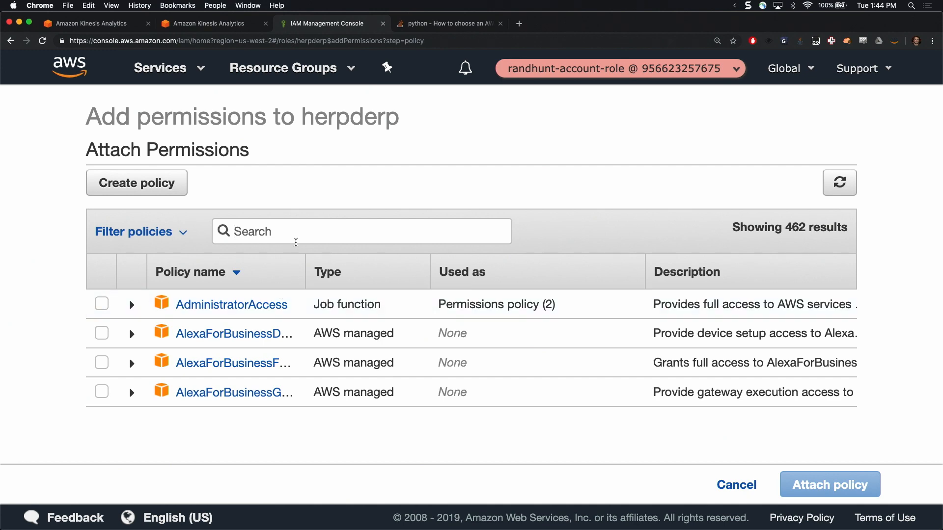
Start creating a new IAM policy and choose Kinesis as its service
left_click(165, 189)
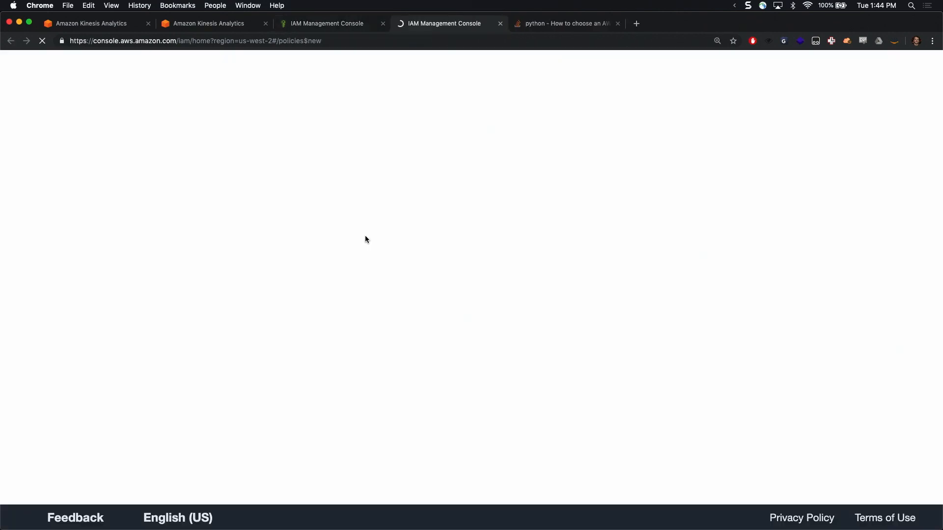
scroll(442, 267, "down", 3)
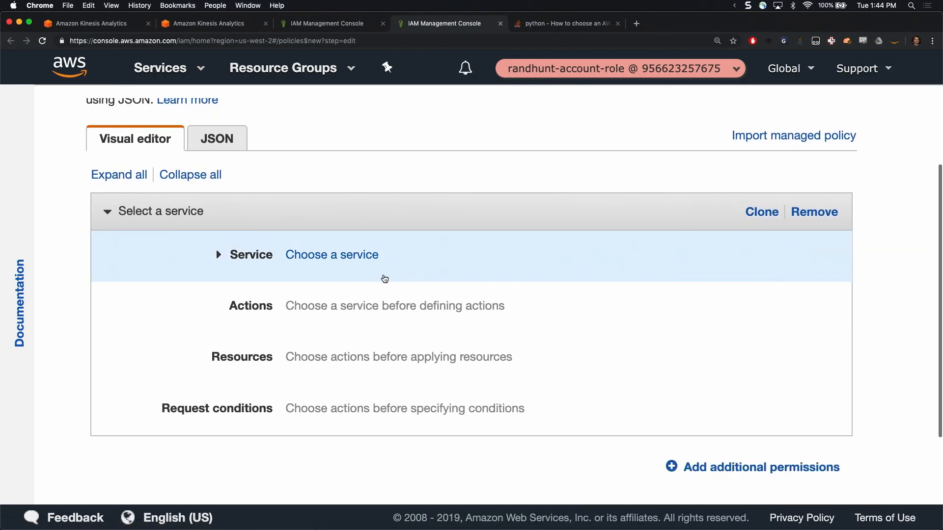
left_click(378, 275)
type("kine")
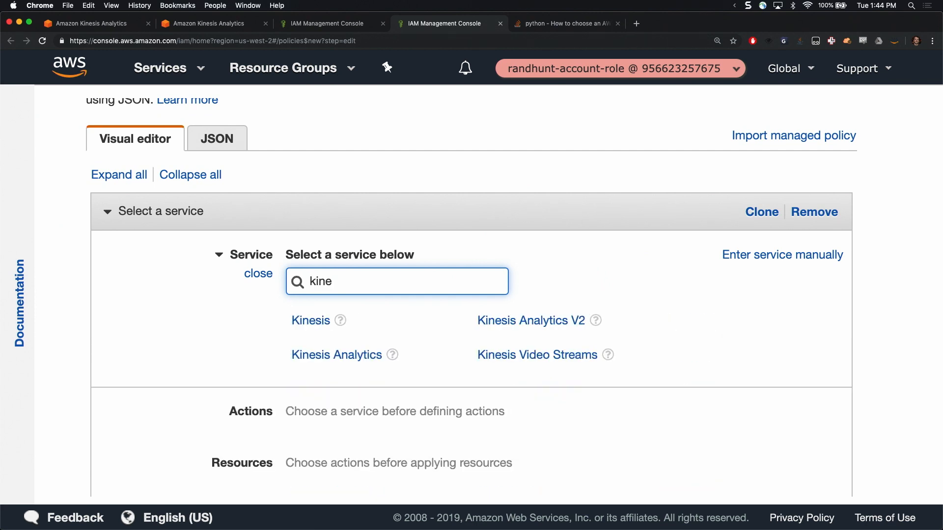
left_click(311, 322)
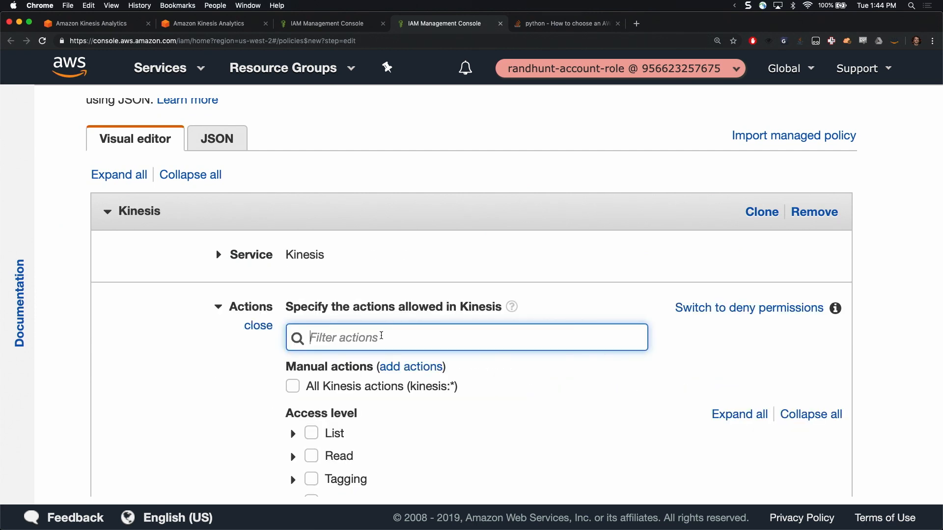
Allow the Kinesis Write access level, and restrict Read to DescribeStream, GetRecords and GetShardIterator
scroll(381, 336, "down", 5)
left_click(312, 248)
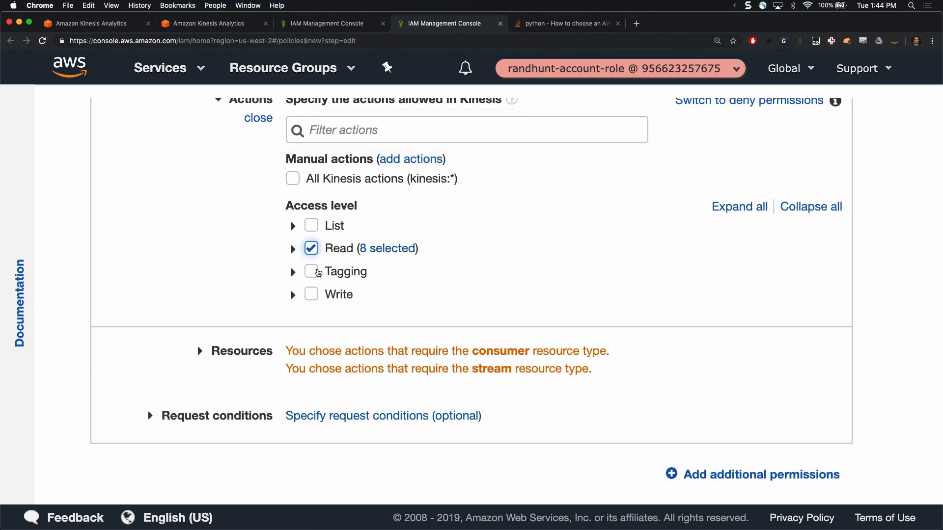
left_click(312, 295)
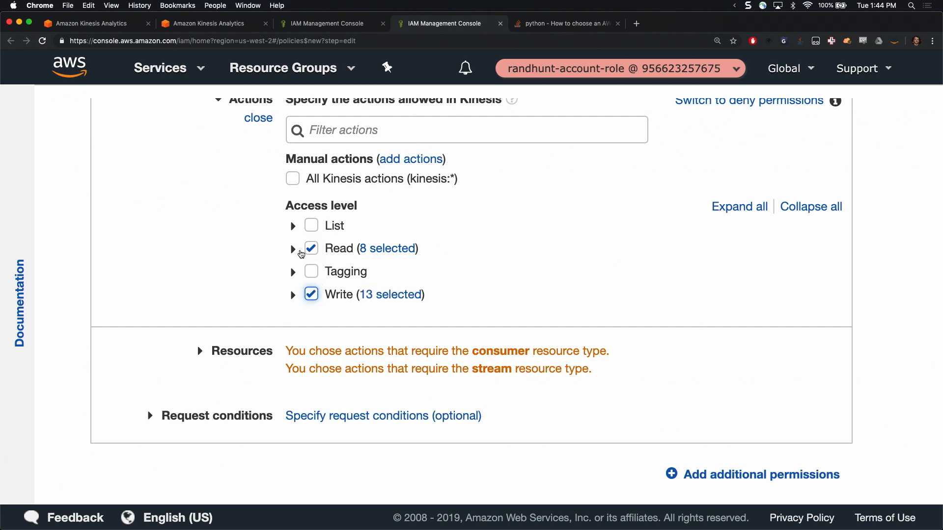
left_click(293, 250)
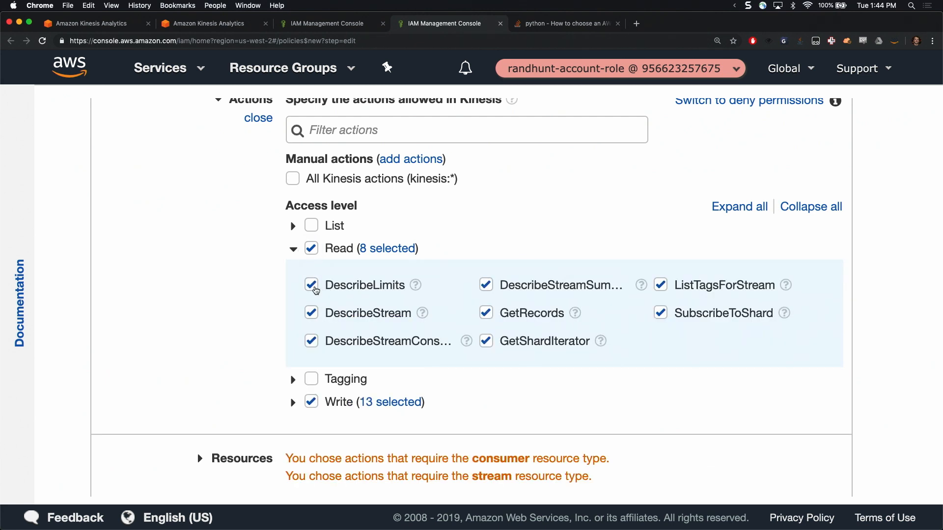
left_click(311, 286)
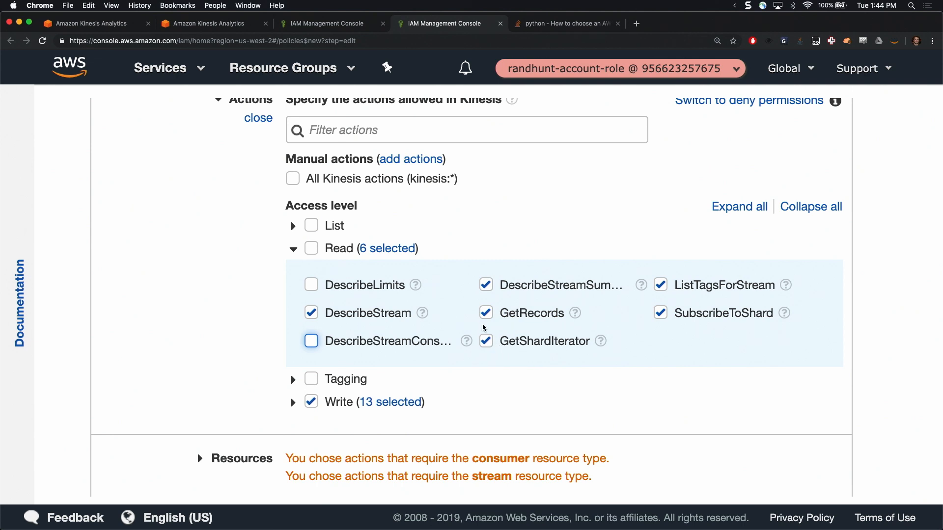
left_click(487, 287)
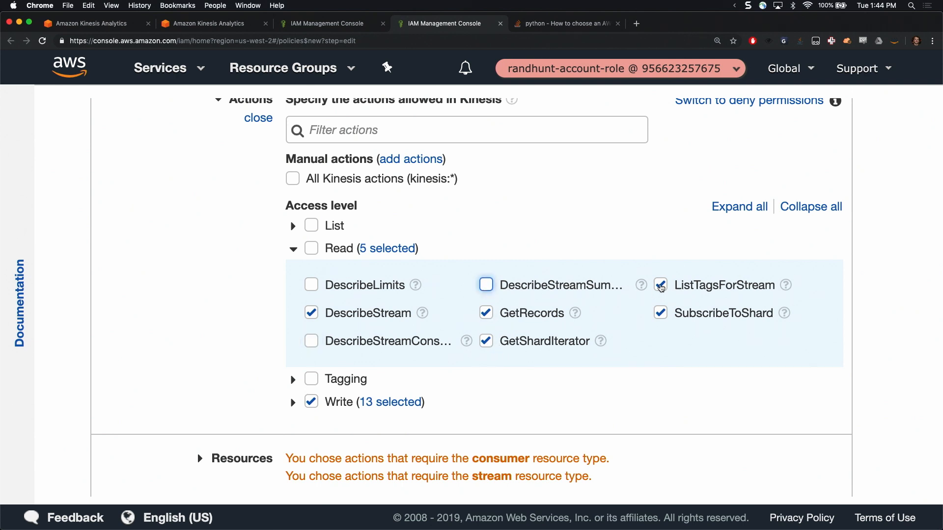
left_click(660, 286)
left_click(663, 314)
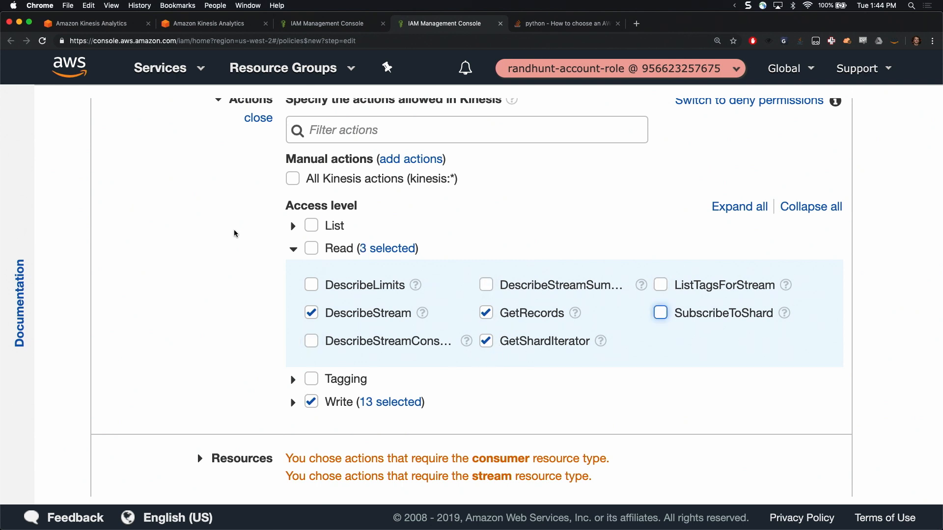
left_click(292, 251)
Restrict the policy's Kinesis write actions to PutRecord and PutRecords
left_click(294, 294)
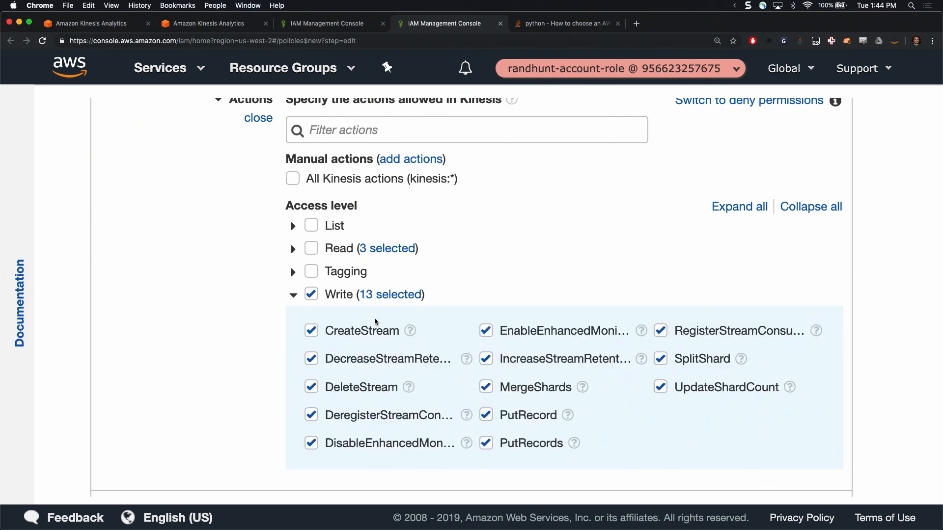
scroll(334, 305, "down", 1)
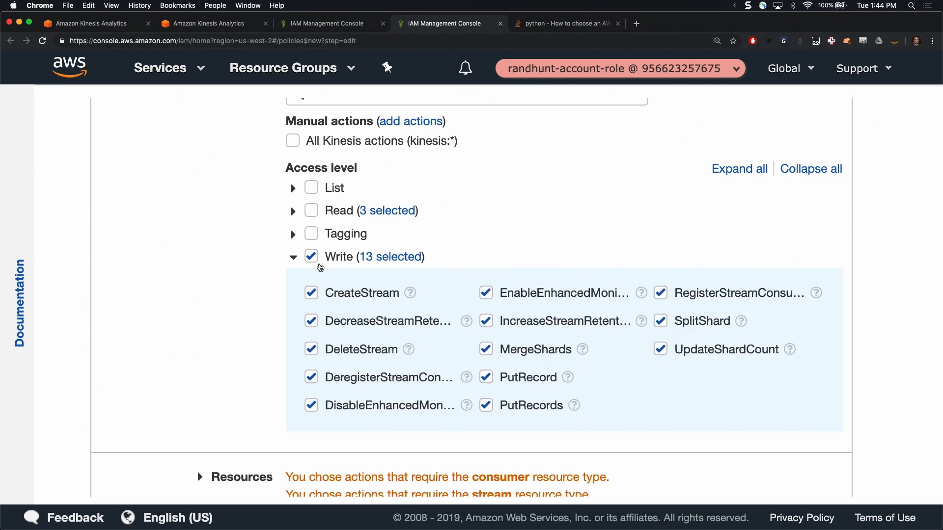
left_click(311, 256)
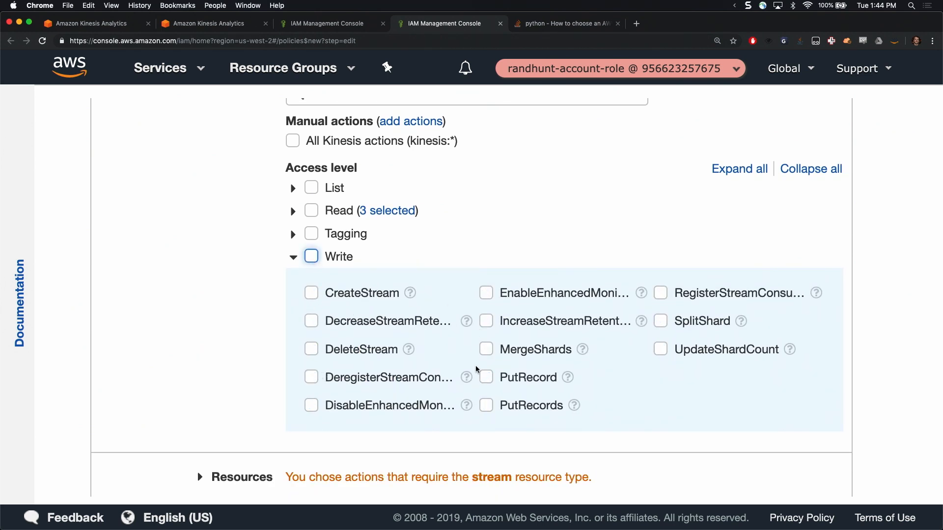
left_click(487, 377)
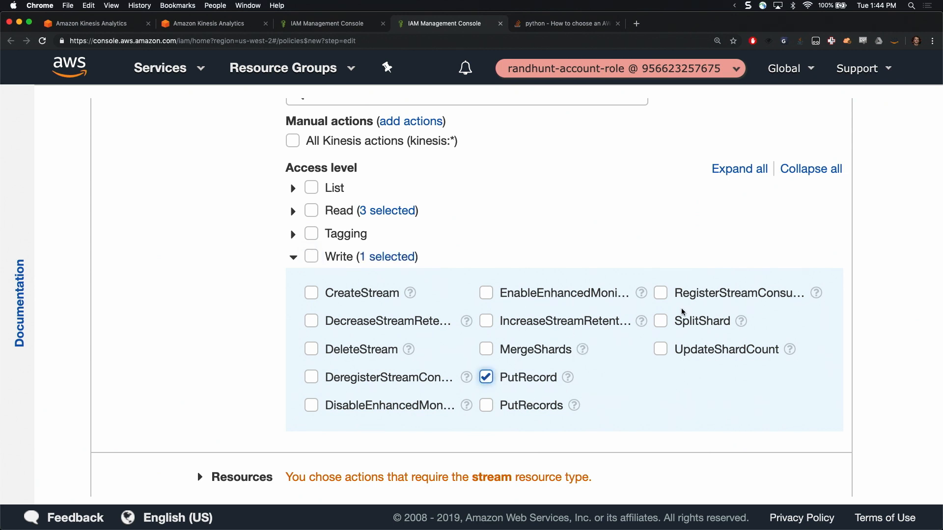
left_click(485, 415)
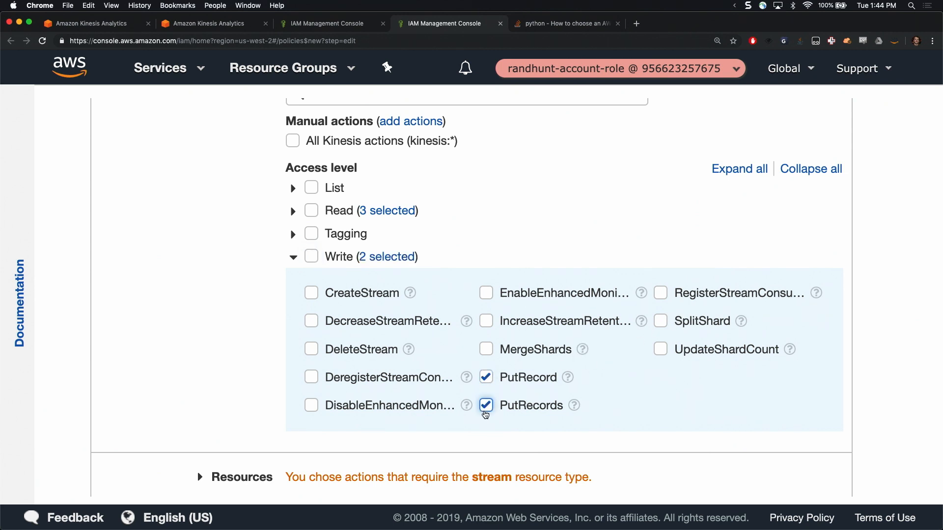
left_click(293, 257)
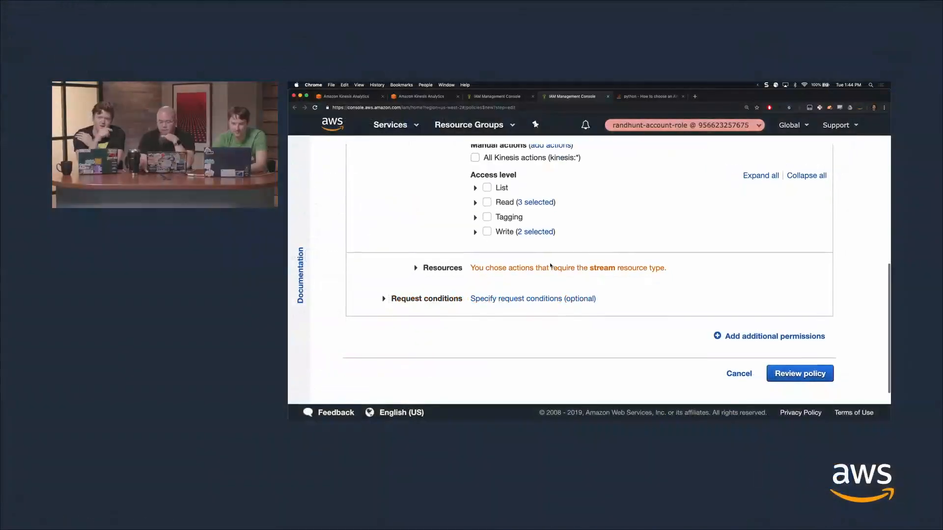
Start adding an ARN for the policy's stream resource, and open the HotspotsStream and ClickStreamWest details from the Kinesis streams list in separate tabs
left_click(307, 294)
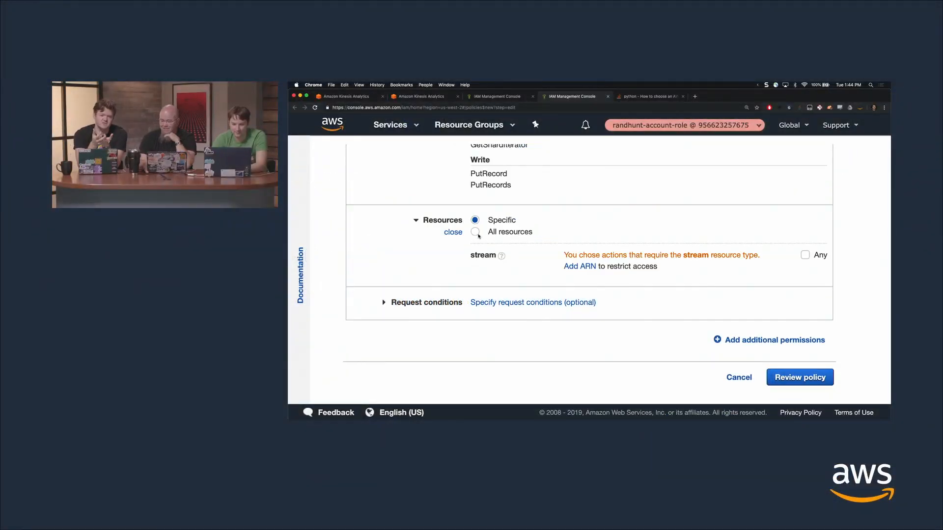
left_click(583, 267)
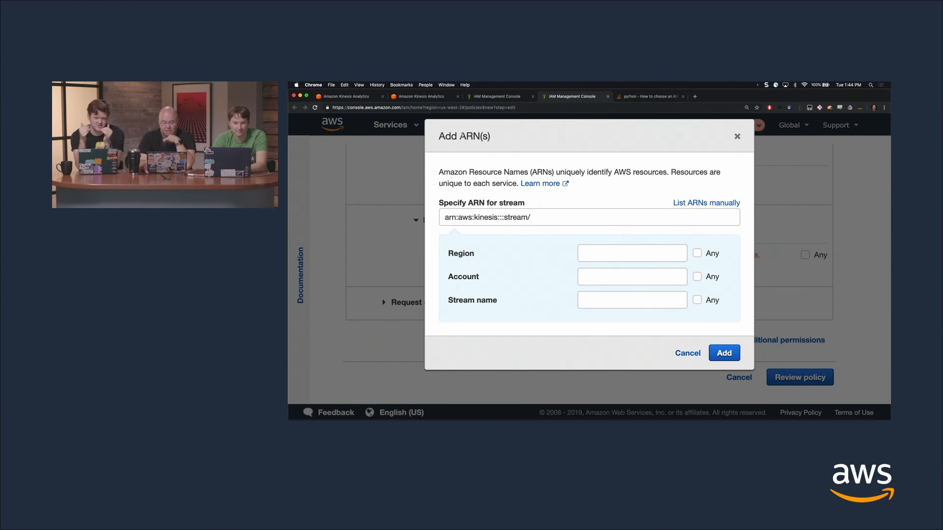
left_click(355, 95)
scroll(521, 205, "up", 5)
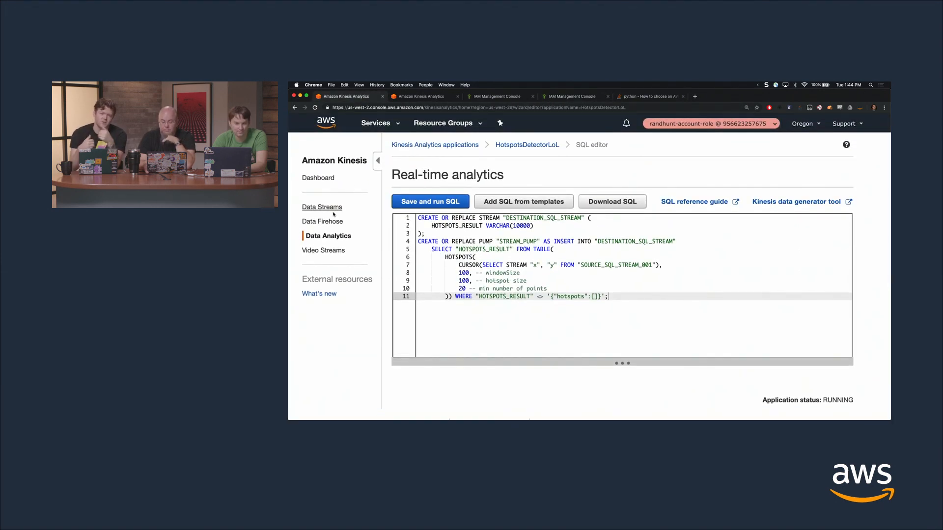
left_click(332, 210)
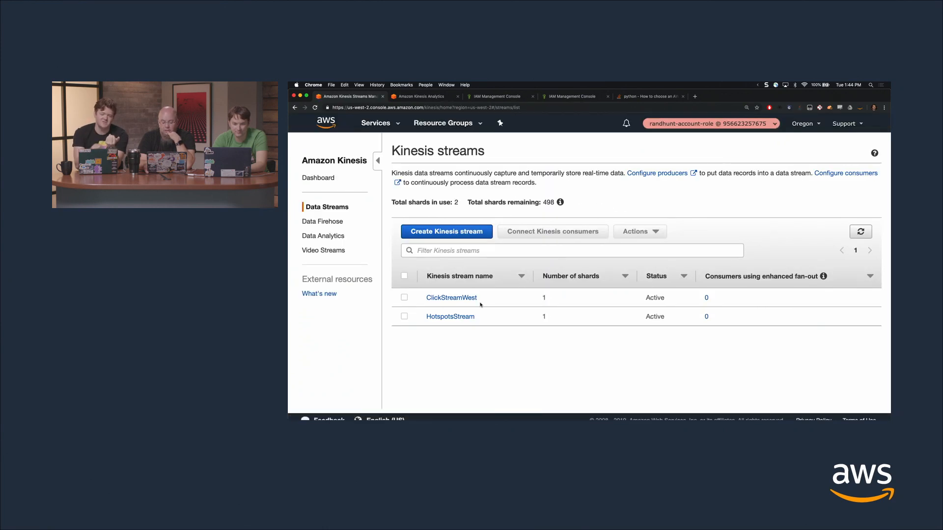
left_click(451, 316, "super")
left_click(451, 298, "super")
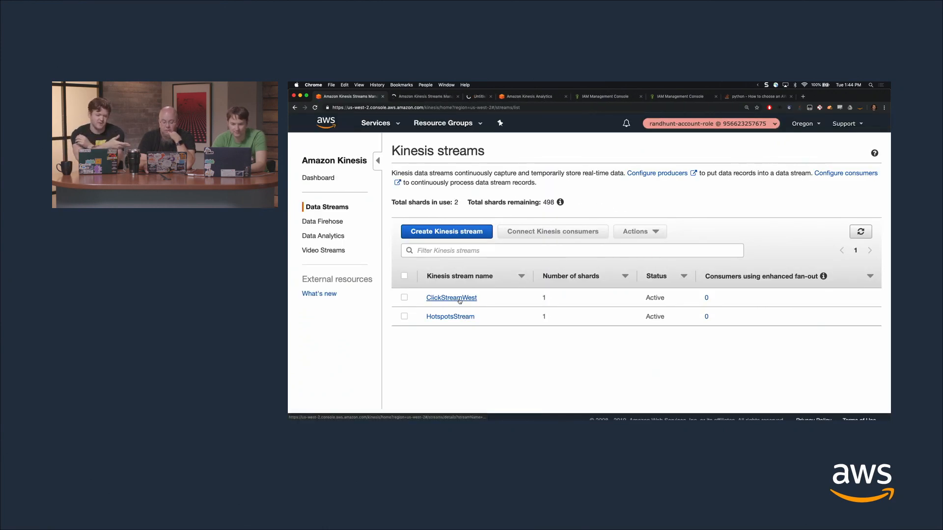
Select the full Stream ARN on the HotspotsStream details page
left_click(425, 98)
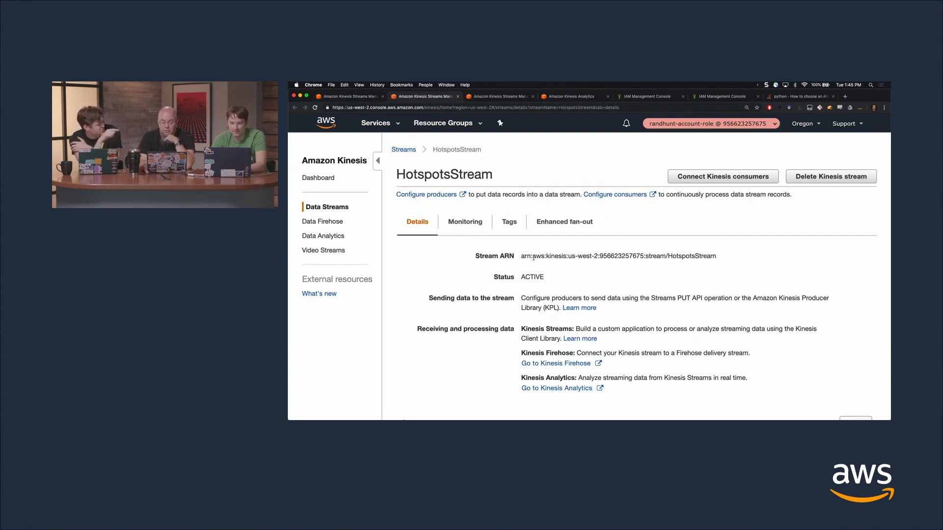
left_click_drag(521, 256, 711, 254)
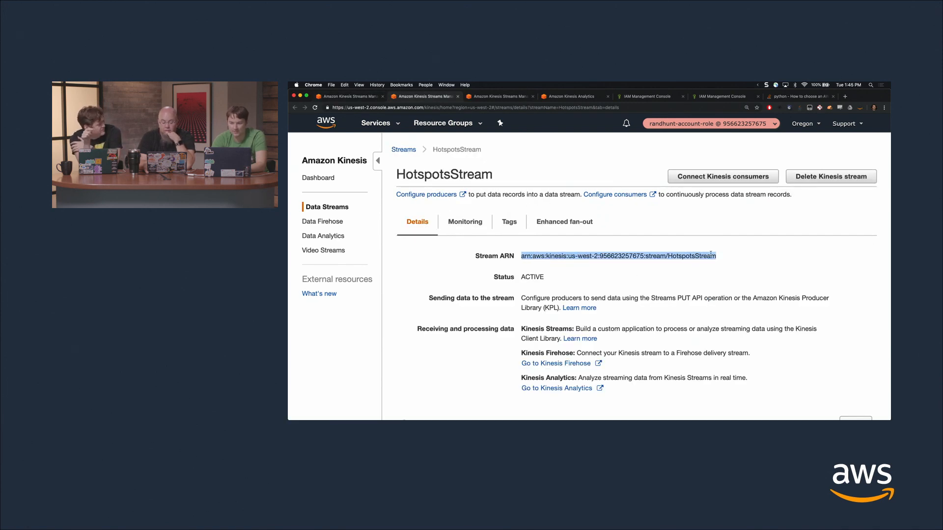
left_click(493, 97)
left_click(366, 98)
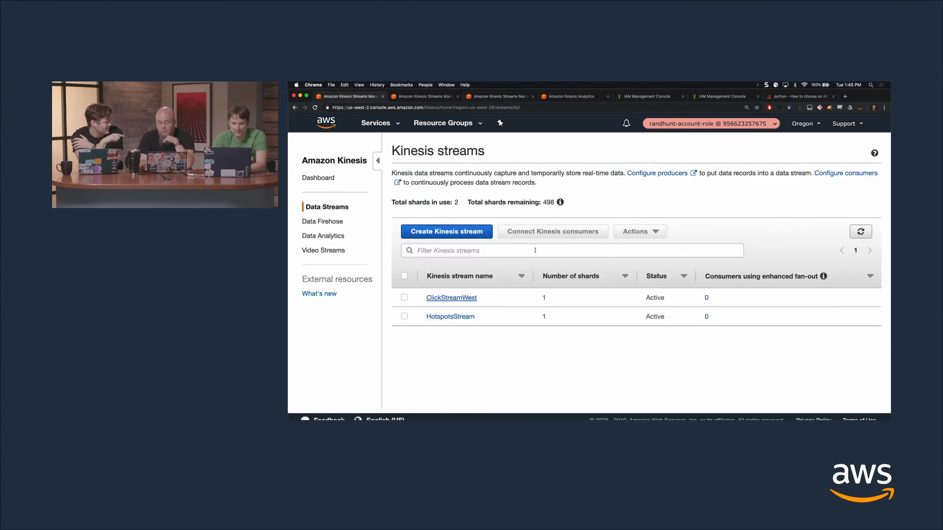
left_click(450, 97)
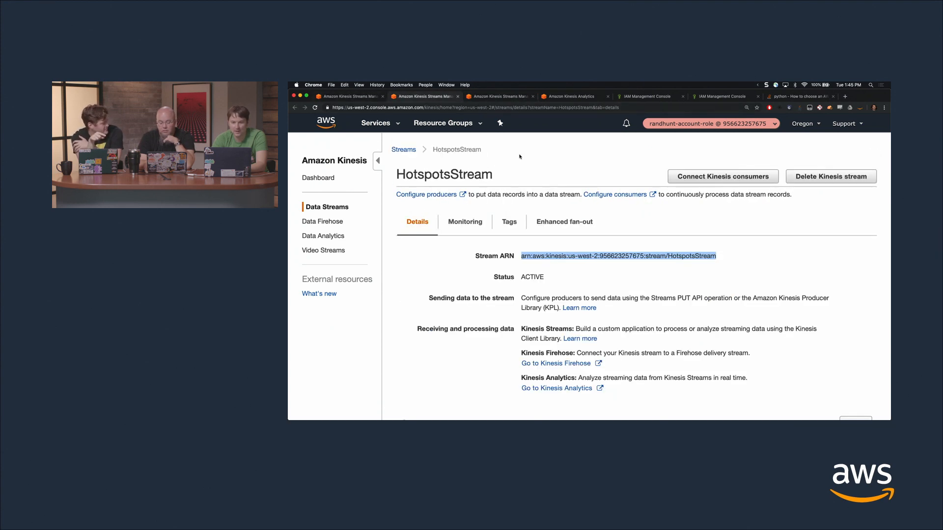
Add the copied HotspotsStream ARN to the Kinesis stream resources of the new IAM policy
left_click(489, 99)
left_click(581, 98)
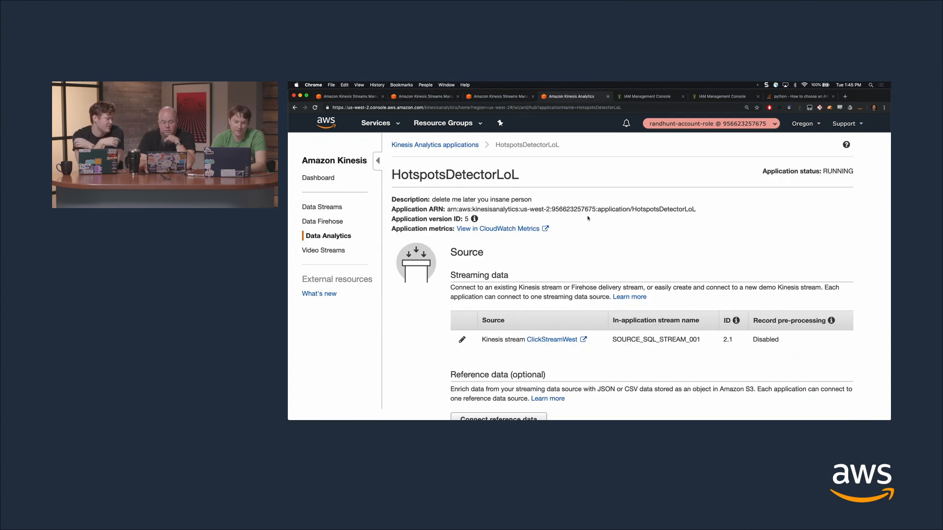
left_click(642, 101)
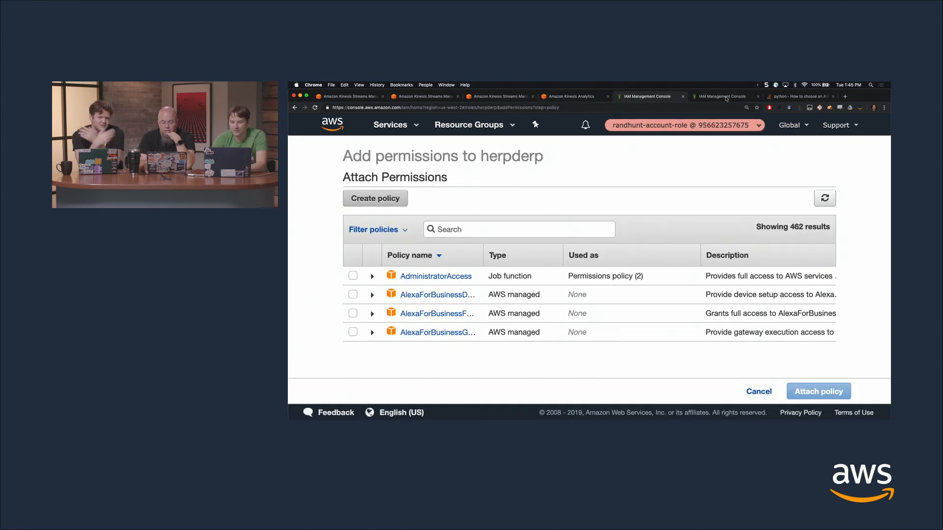
left_click(726, 96)
left_click(554, 217)
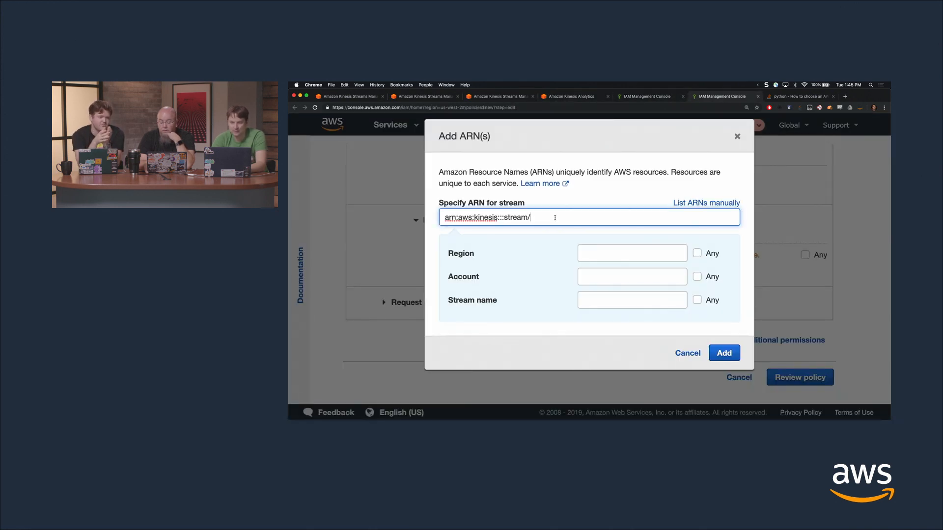
key("super+a")
key("super+v")
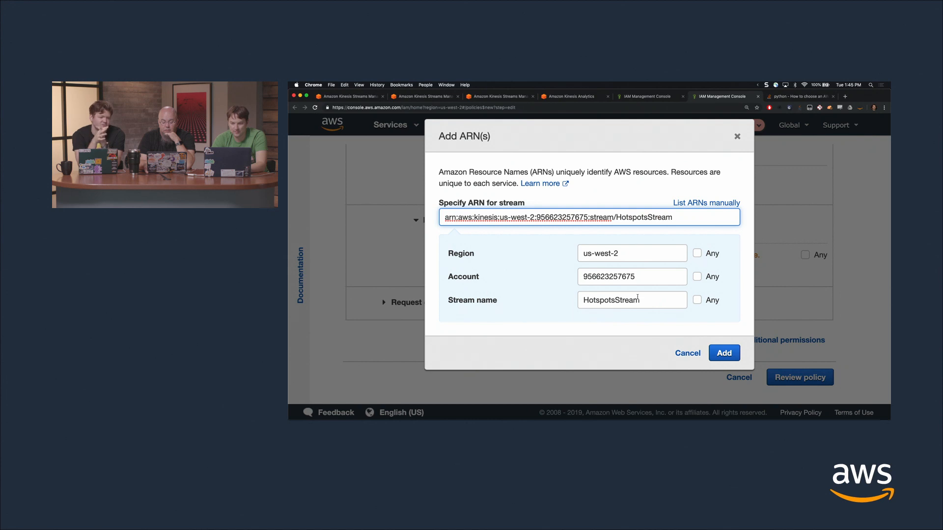
left_click(724, 353)
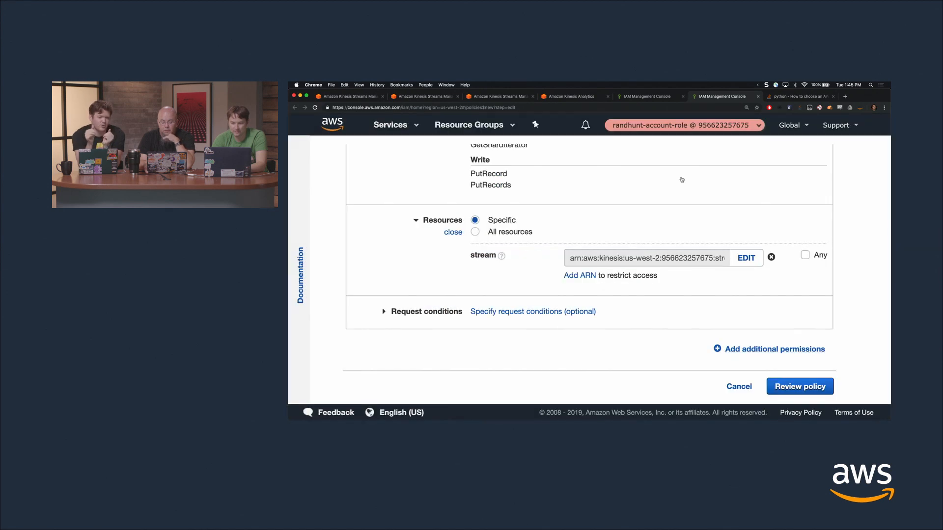
Start adding another stream ARN to the policy, and copy the full Stream ARN from the ClickStreamWest details page
left_click(580, 276)
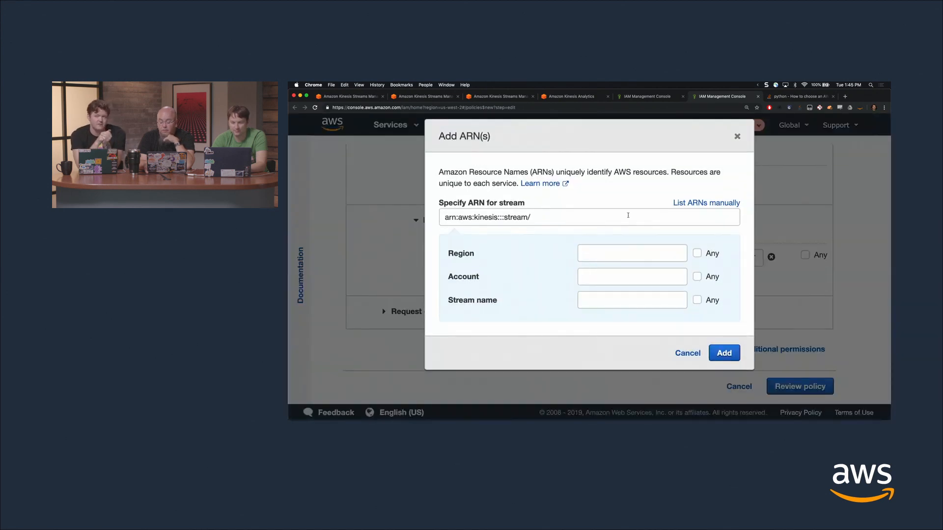
left_click(552, 98)
left_click(507, 96)
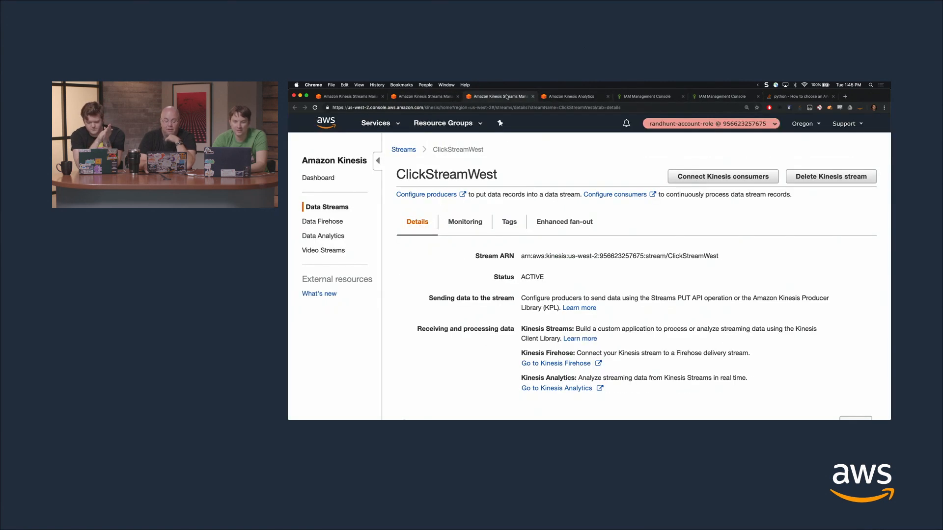
left_click(328, 95)
left_click(423, 96)
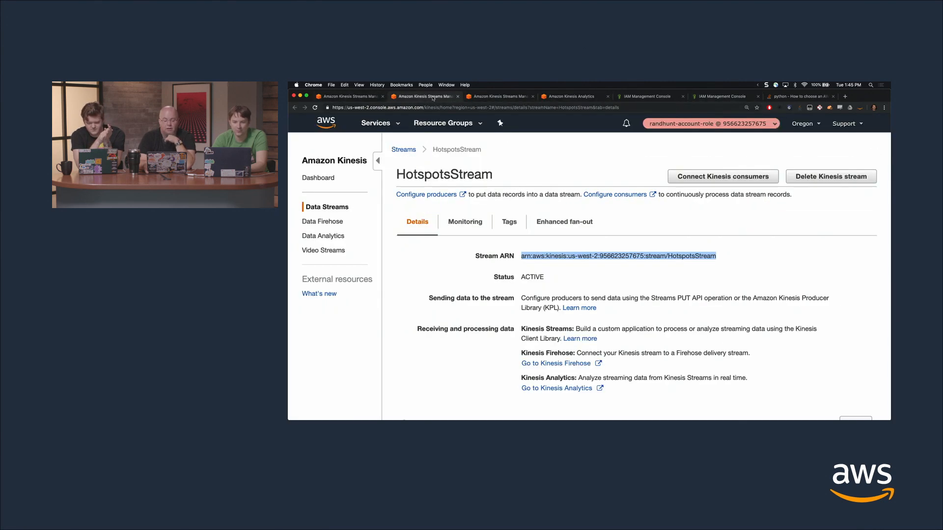
key("ctrl+Tab")
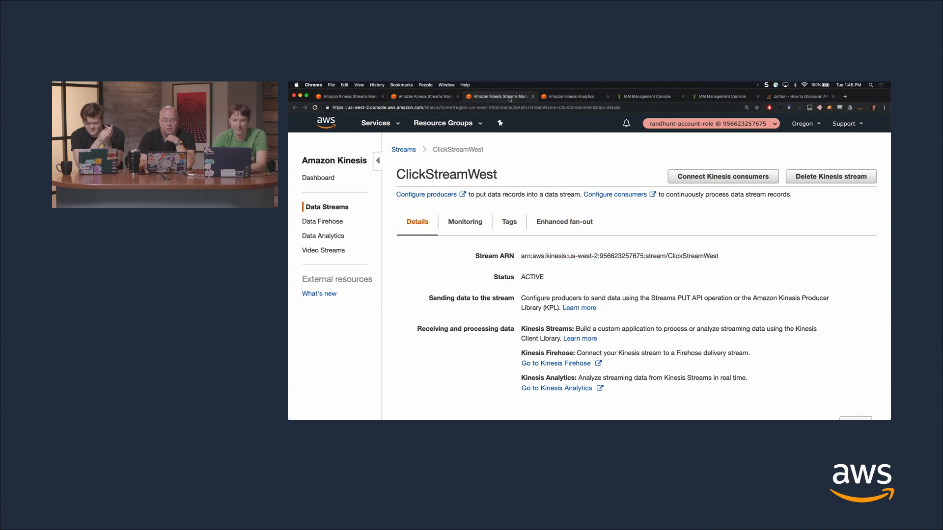
left_click_drag(521, 255, 692, 258)
key("super+c")
Add the copied ClickStreamWest ARN as the second stream resource of the policy
left_click(668, 96)
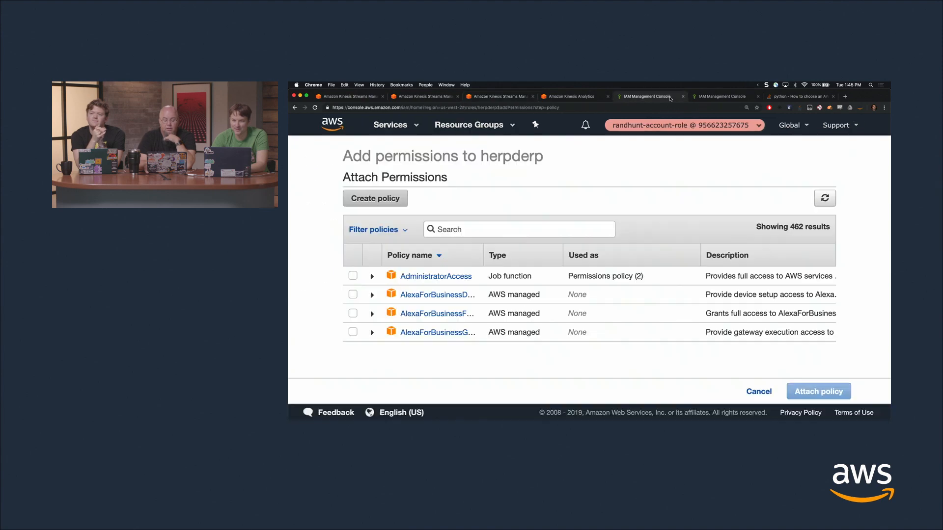
left_click(719, 97)
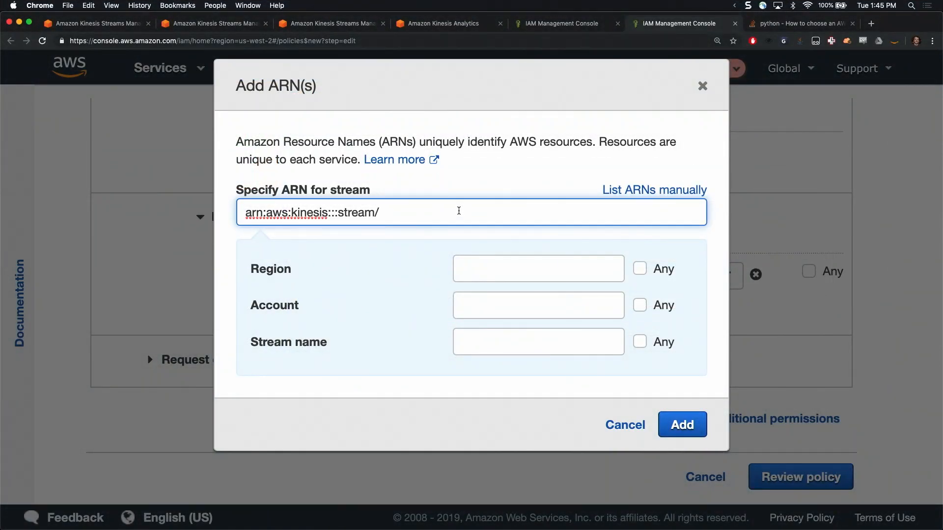
key("super+a")
key("super+v")
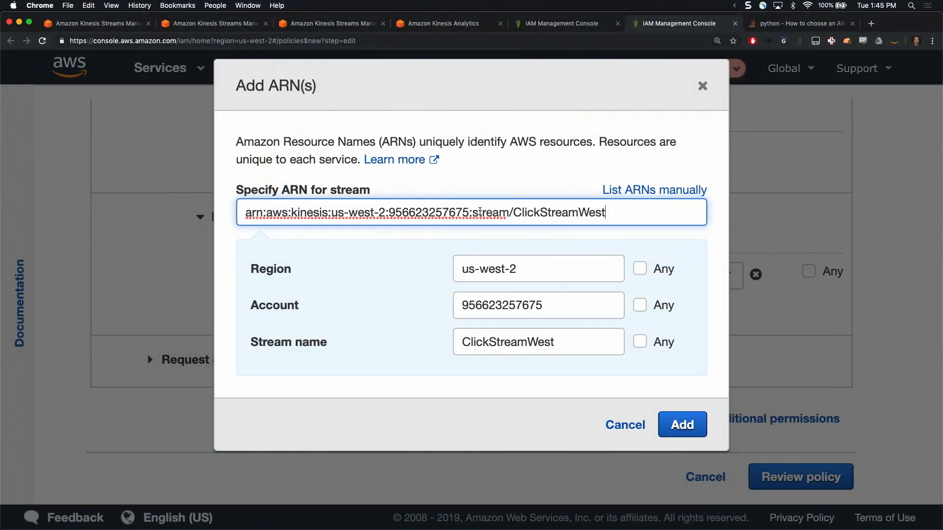
left_click(698, 425)
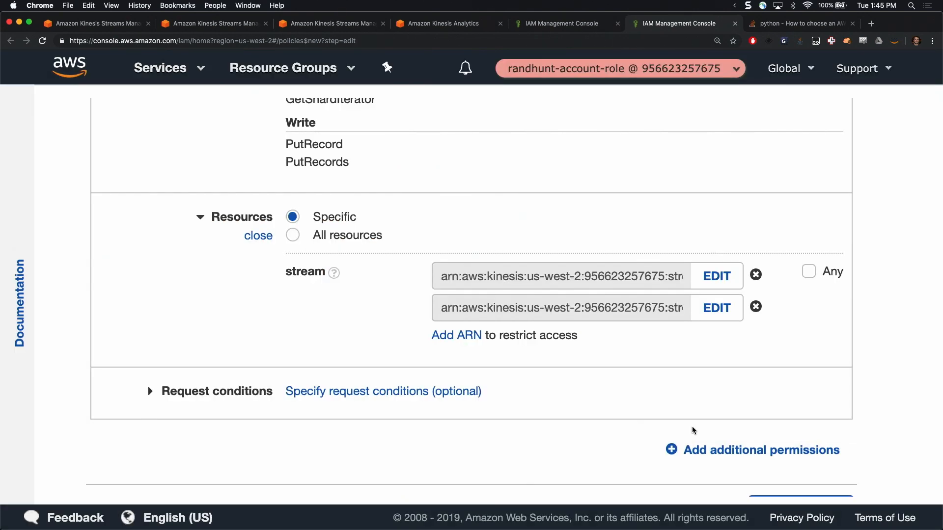
Proceed to the policy review and name the policy herpderp2
scroll(720, 334, "down", 2)
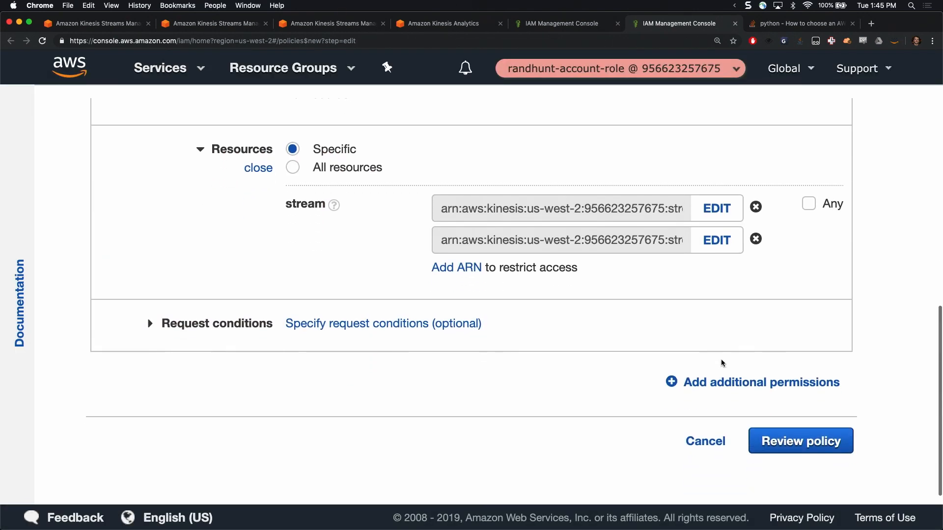
left_click(802, 441)
left_click(355, 232)
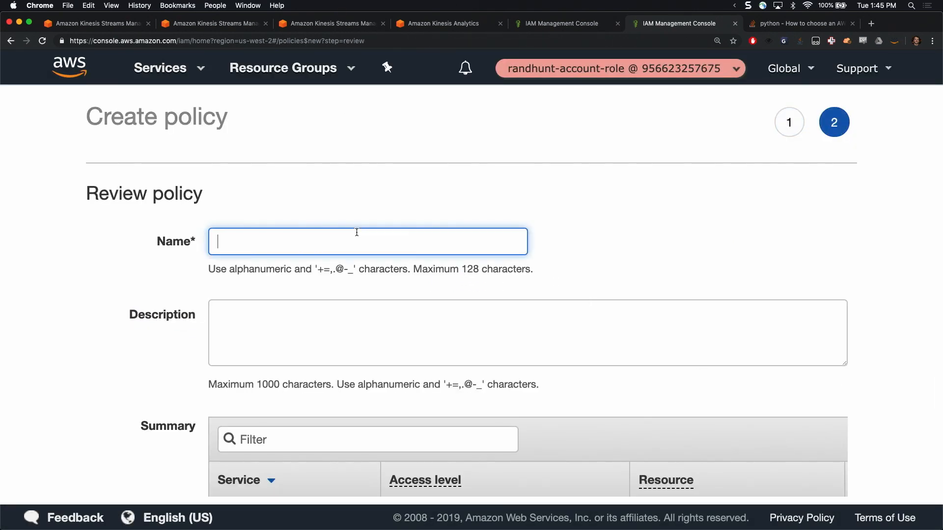
type("herpderp2")
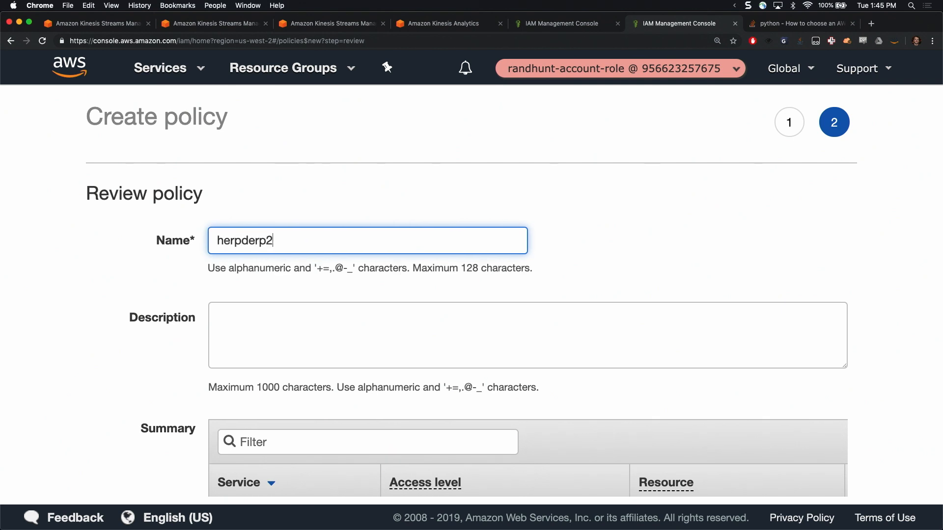
Enter the description "deletemelater you fool" and create the policy
scroll(354, 236, "down", 2)
left_click(338, 207)
type("deletemelater you fool")
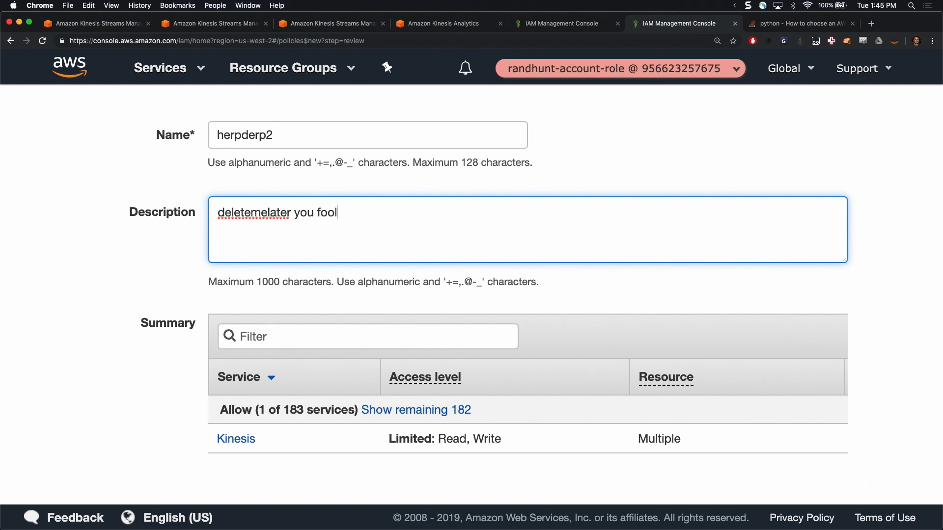
scroll(784, 341, "down", 2)
left_click(772, 440)
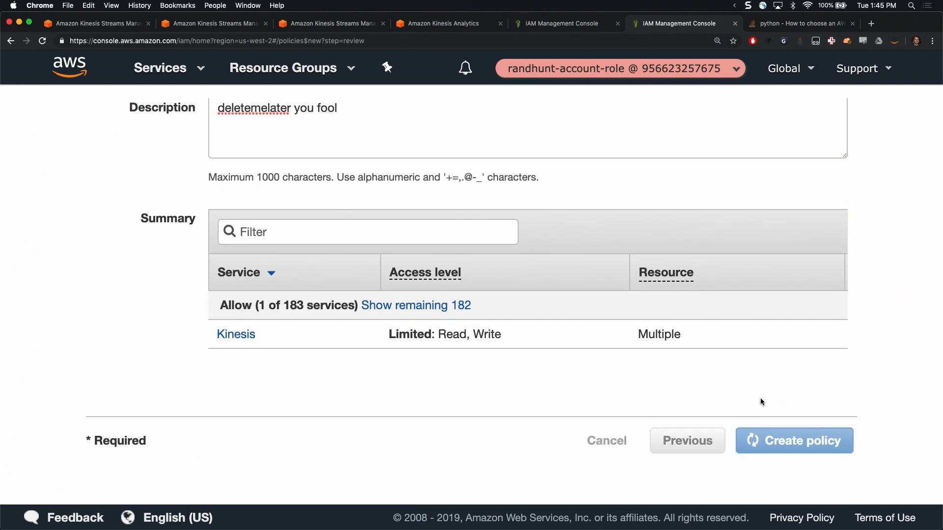
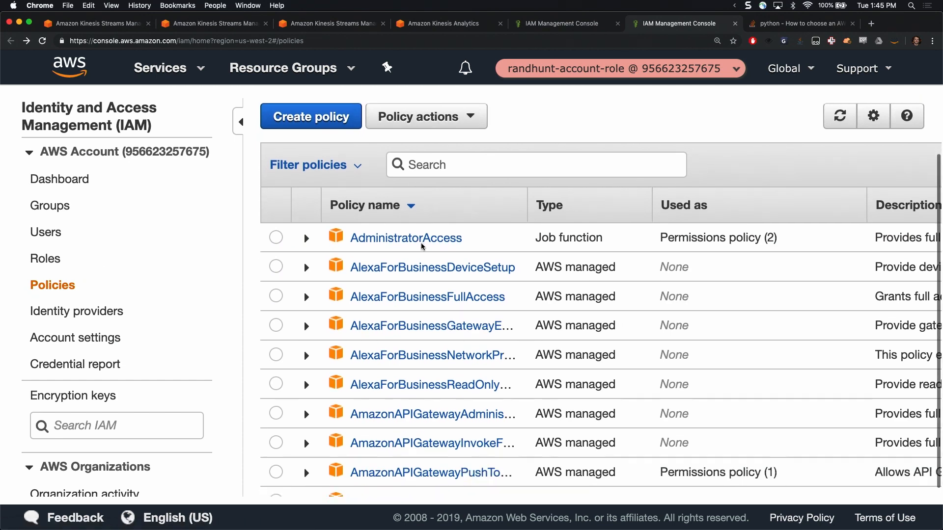
Refresh the policy list for the herpderp role, find the herpderp2 policy and attach it
key("ctrl+shift+Tab")
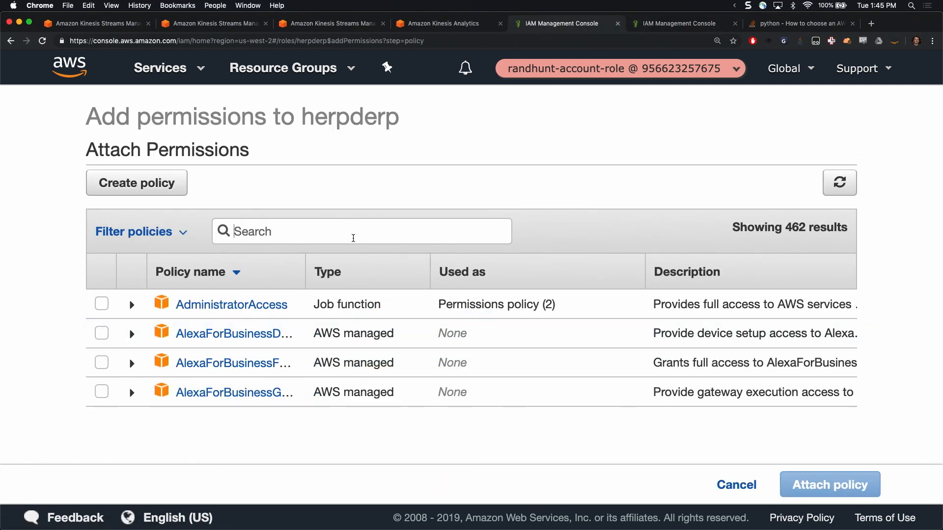
type("der")
key("super+a")
key("BackSpace")
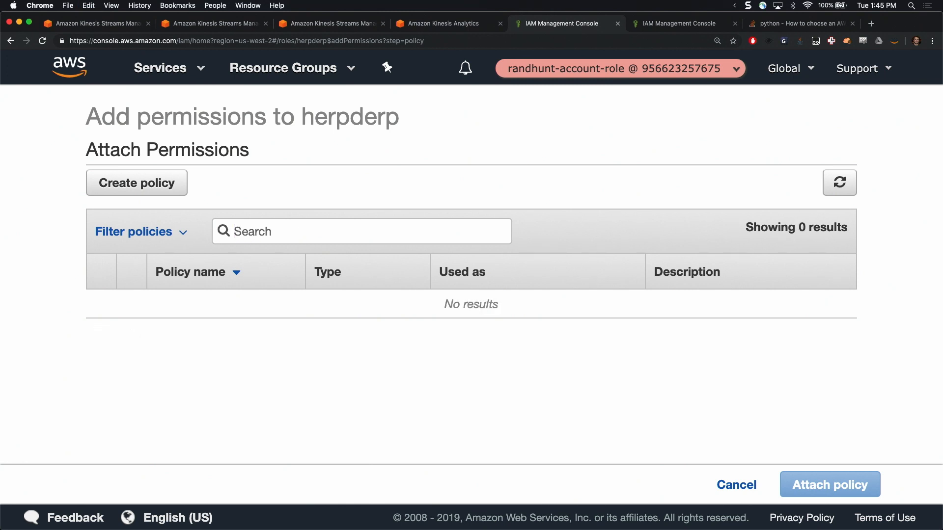
left_click(840, 182)
left_click(375, 231)
type("herpderp")
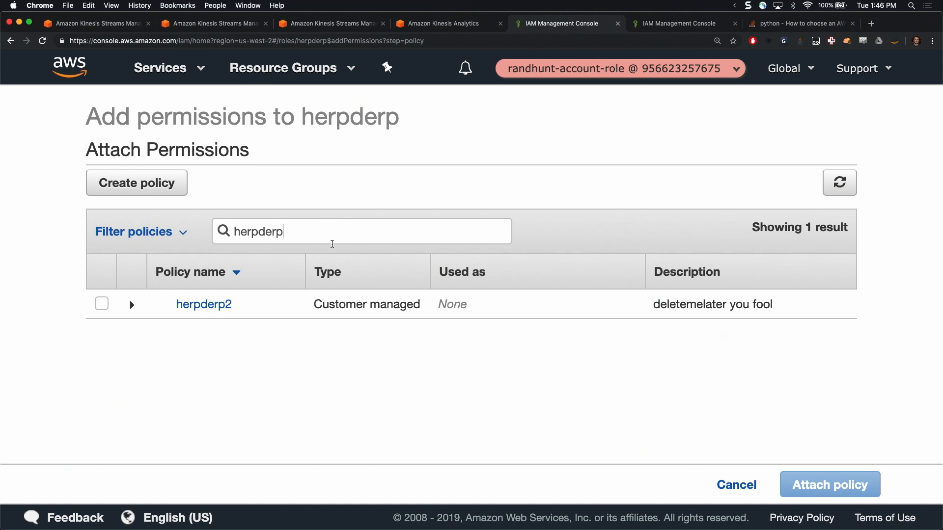
left_click(102, 304)
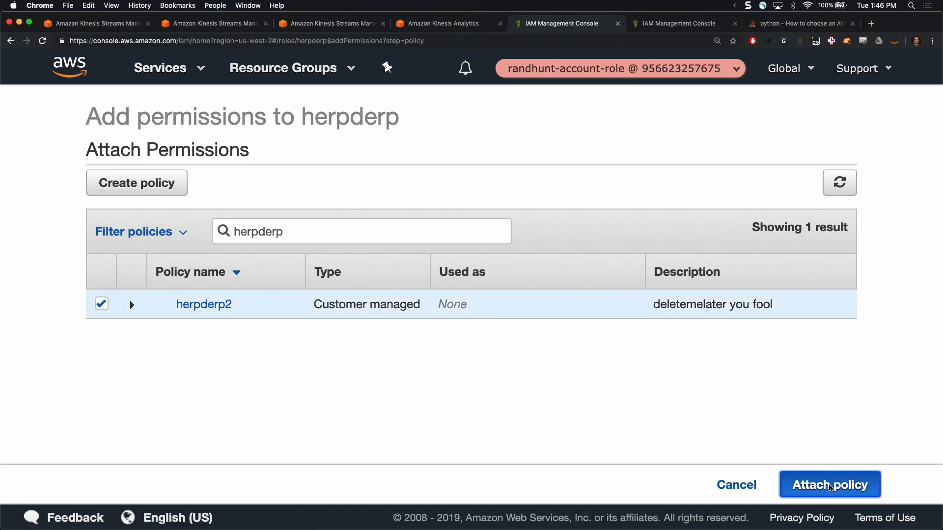
left_click(830, 488)
Review the policies applied to the herpderp role and select its full Role ARN
scroll(779, 425, "down", 3)
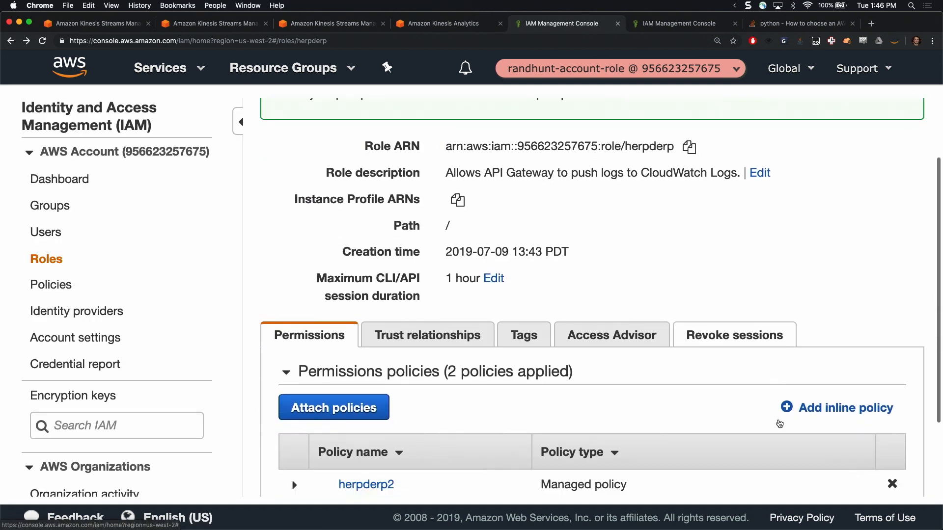
scroll(779, 423, "down", 2)
scroll(779, 421, "up", 4)
triple_click(496, 232)
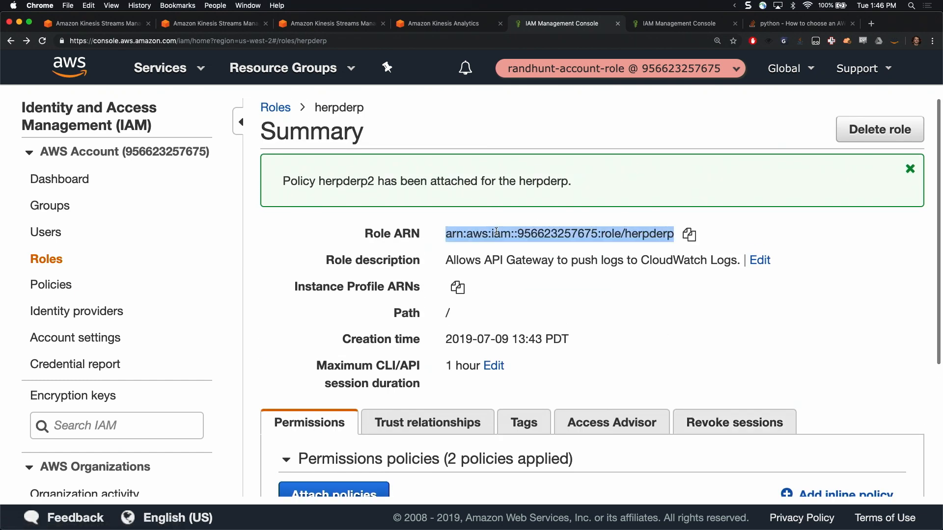
triple_click(523, 235)
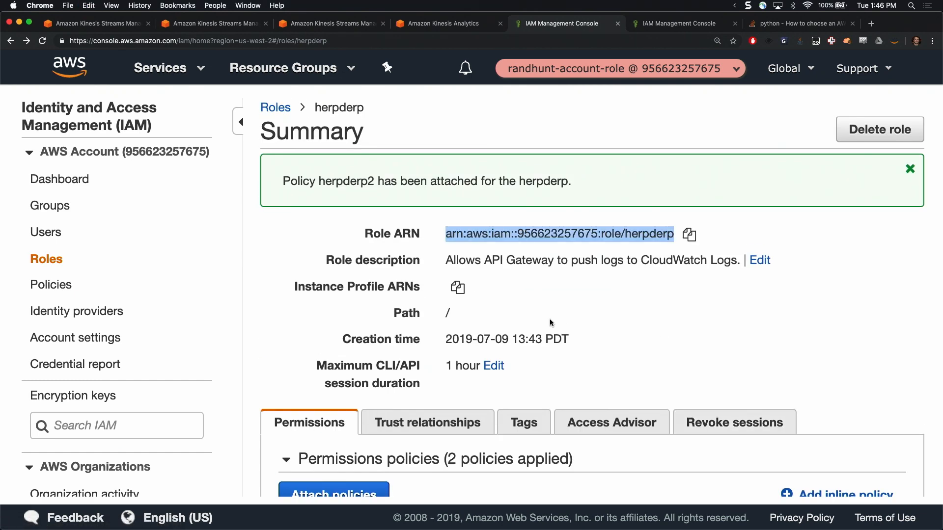
Inspect the Service principal and AssumeRole action in the role's trust policy document, and leave without editing it
left_click(452, 417)
scroll(452, 417, "down", 3)
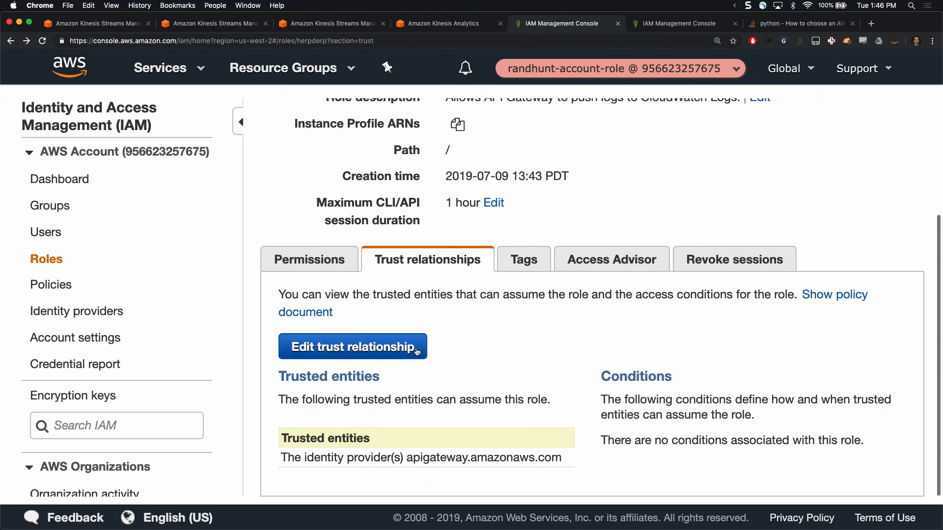
left_click(358, 402)
left_click(357, 309)
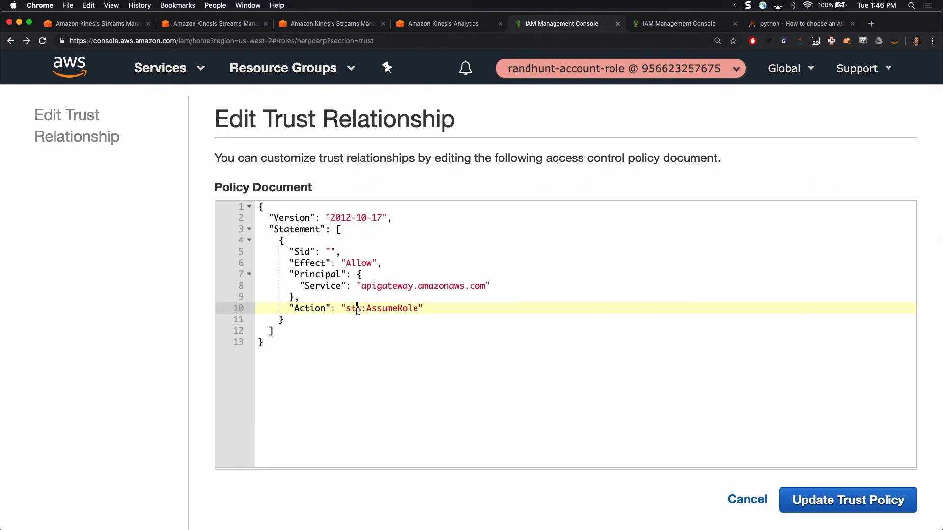
left_click(390, 286)
left_click(391, 319)
double_click(388, 309)
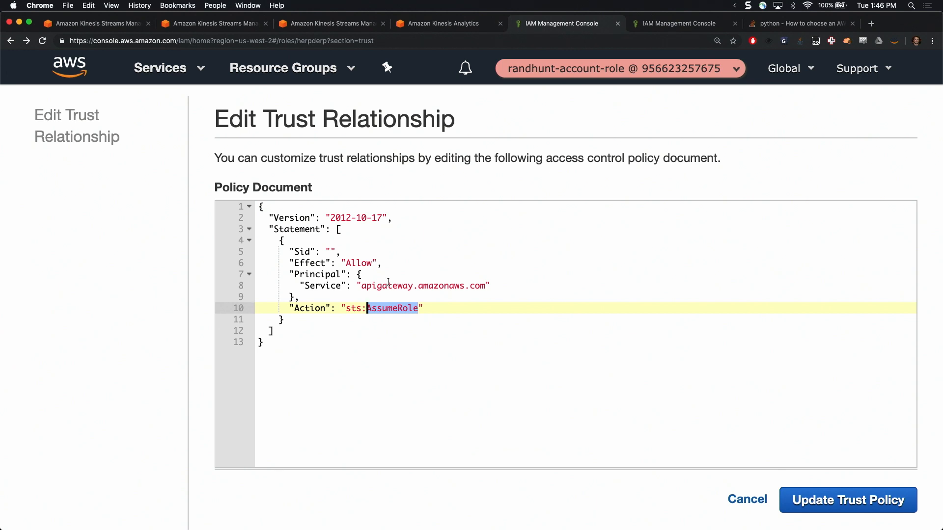
left_click(740, 497)
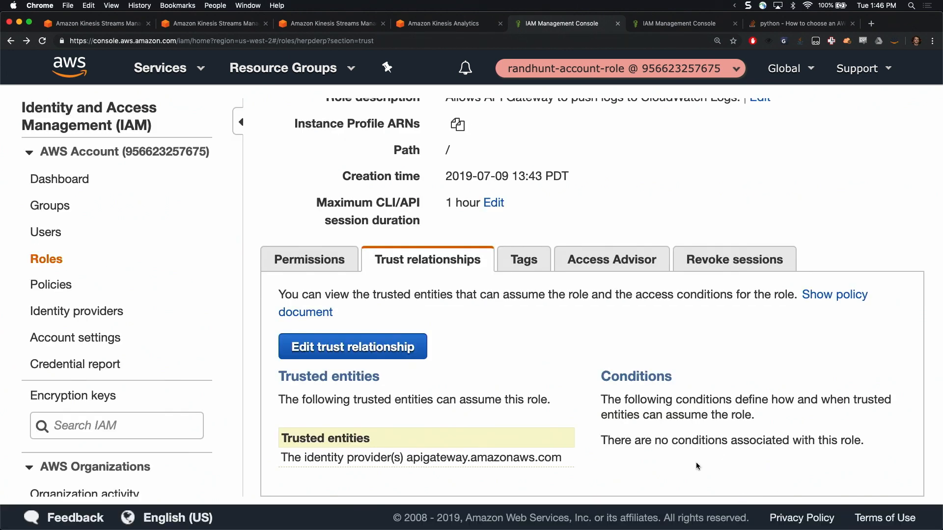
Switch to the API Gateway service and start setting up a new REST API from scratch
left_click(175, 67)
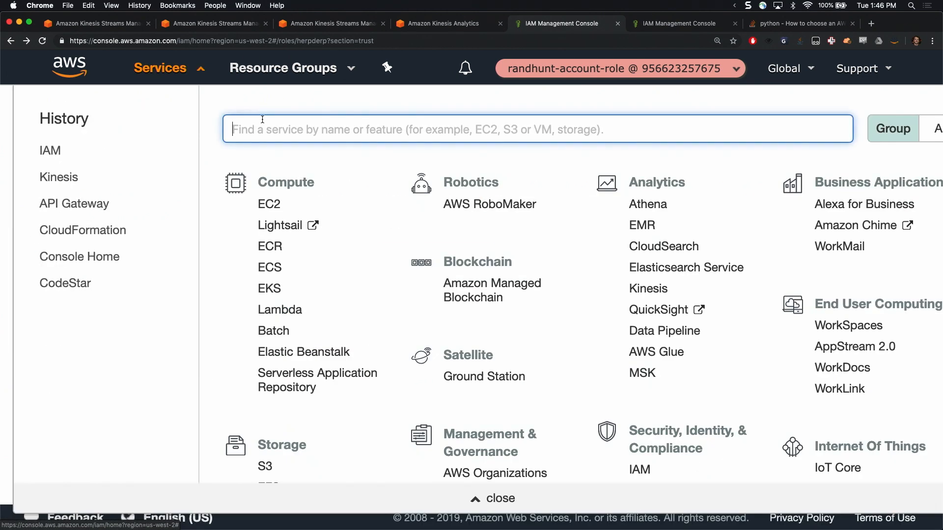
type("api")
left_click(322, 175)
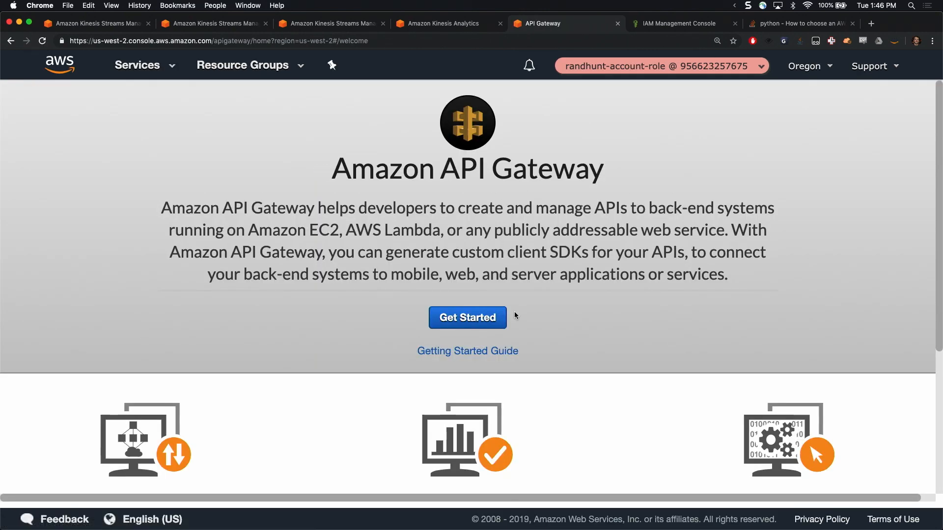
left_click(464, 327)
left_click(658, 248)
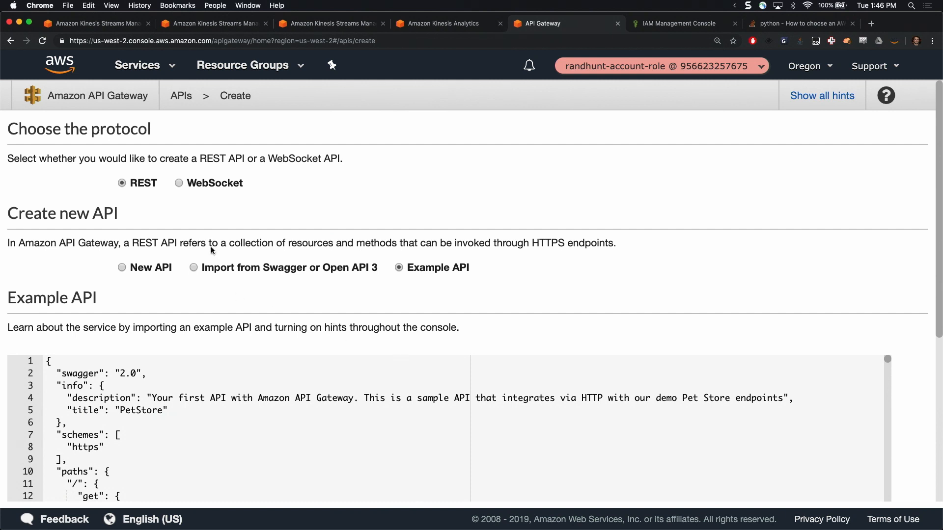
left_click(120, 268)
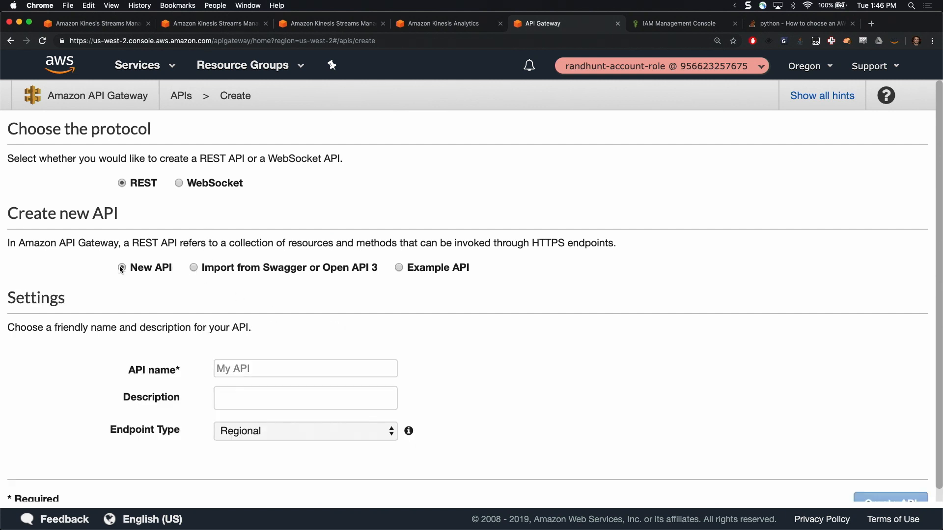
scroll(347, 352, "down", 1)
left_click(340, 352)
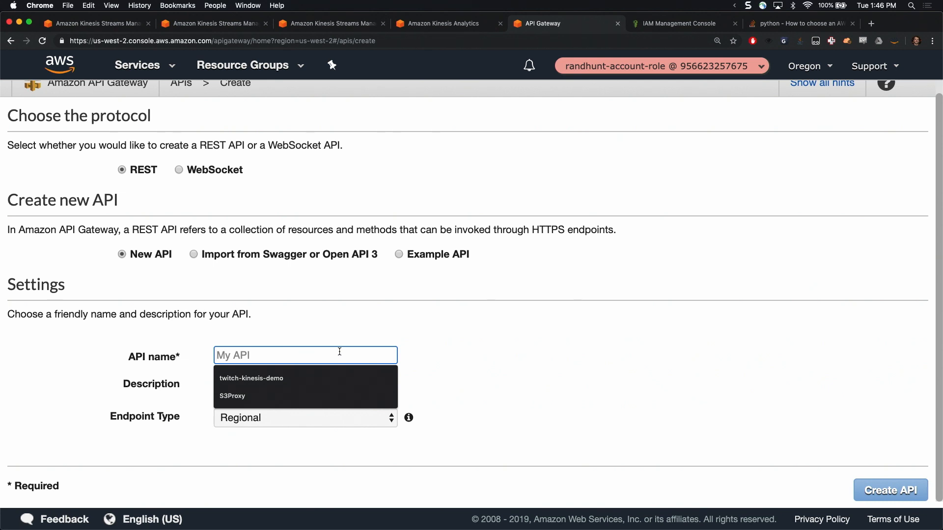
type("Herp")
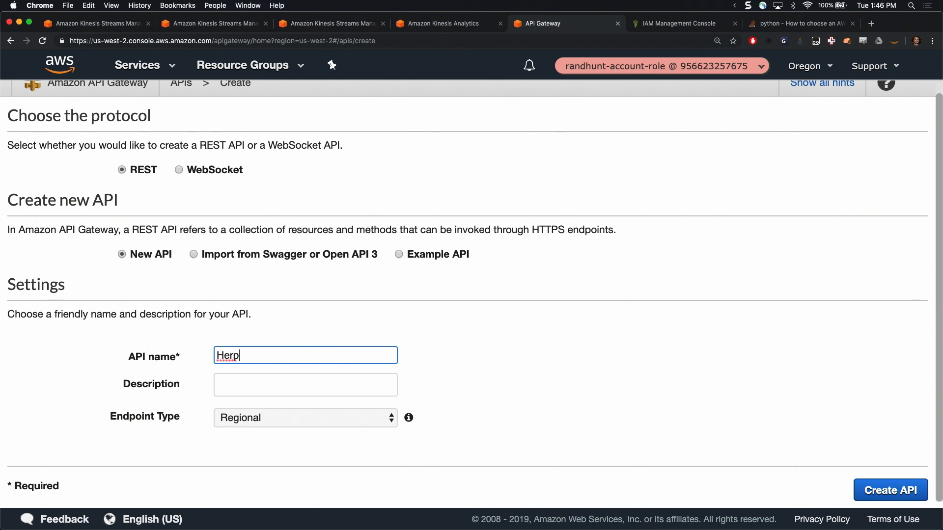
key("BackSpace")
key("BackSpace")
key("BackSpace")
key("BackSpace")
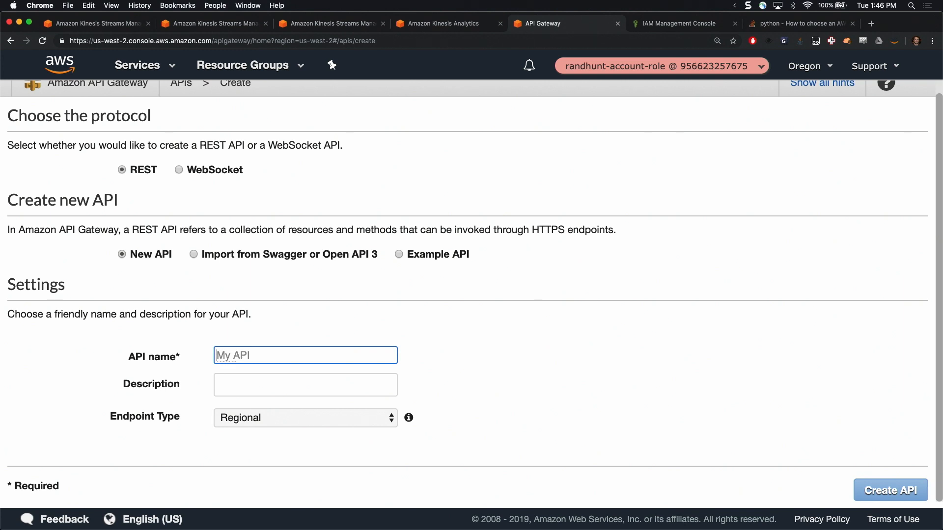
Name the API Sally, keep the Regional endpoint type and create it
type("Sally")
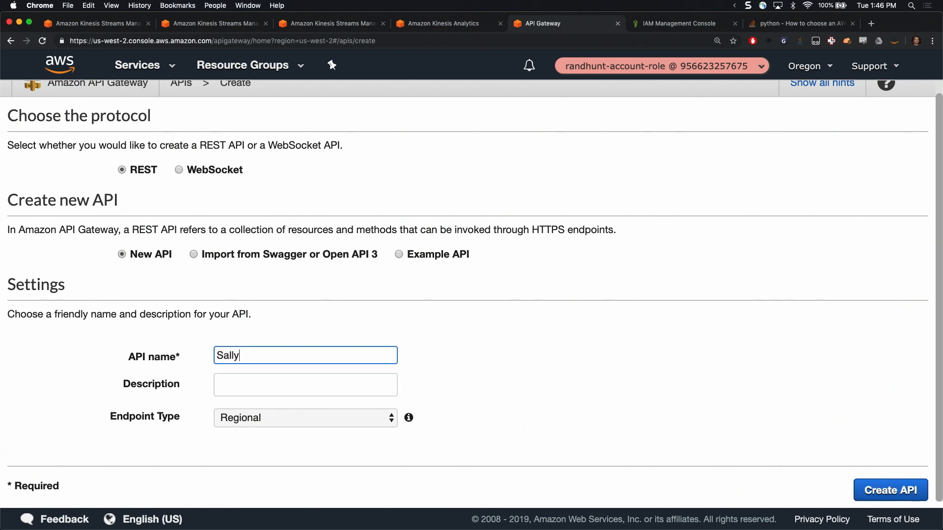
key("Tab")
left_click(373, 417)
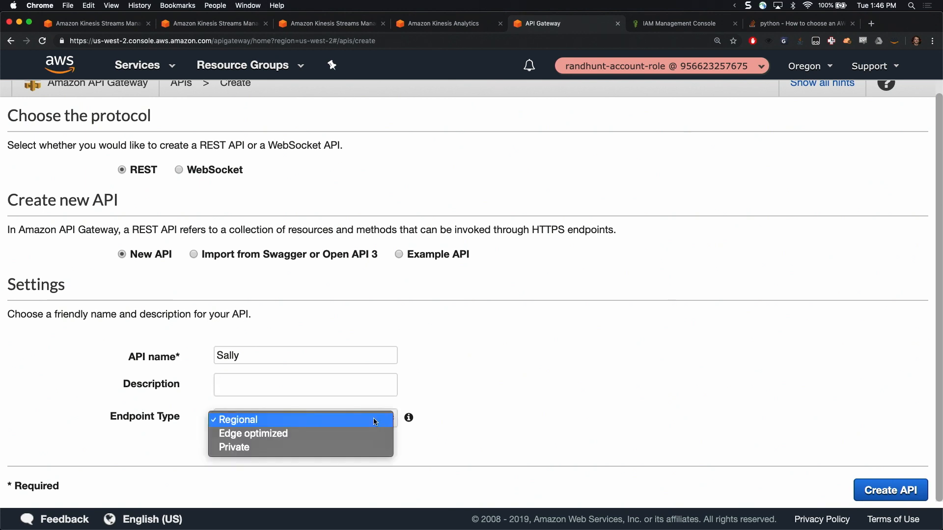
left_click(374, 417)
left_click(899, 490)
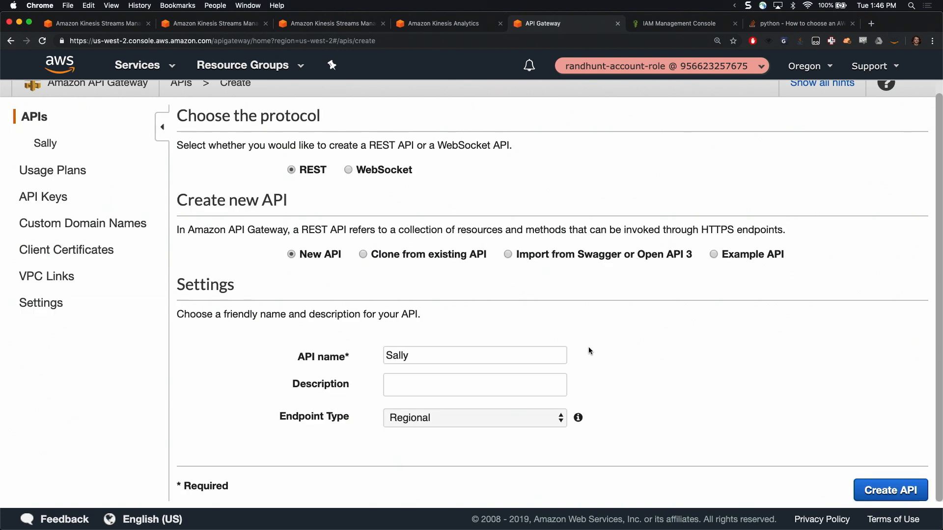
Start creating a child resource under the root of the Sally API
left_click(291, 120)
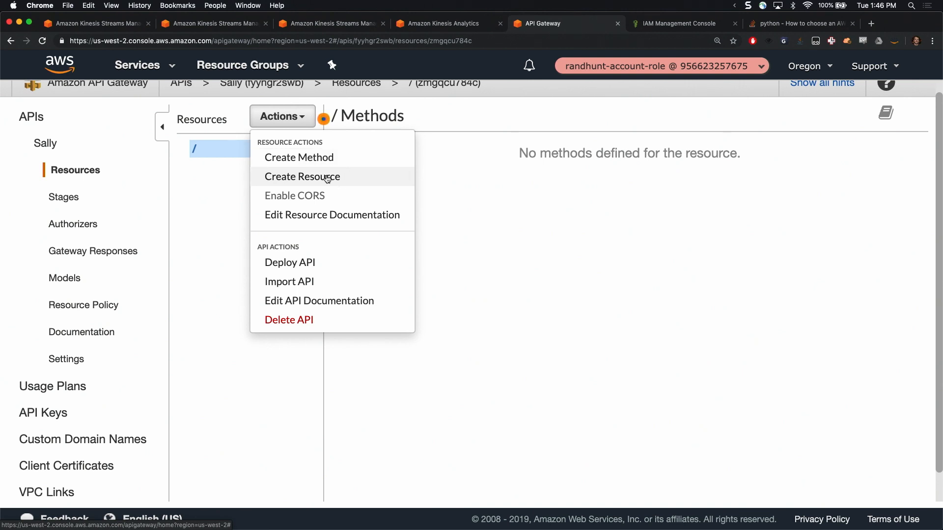
left_click(327, 177)
left_click(592, 198)
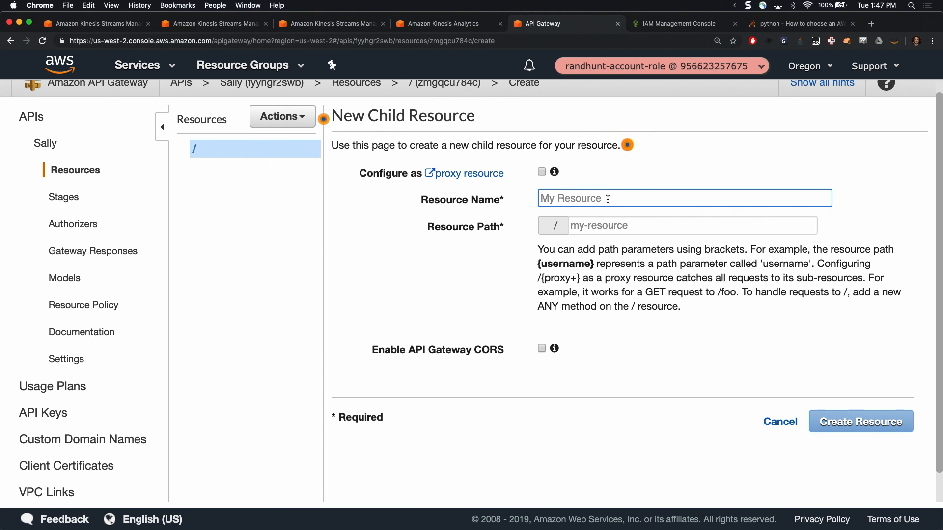
type("{stre")
key("BackSpace")
key("BackSpace")
key("BackSpace")
key("BackSpace")
key("BackSpace")
Name the resource stream-name, make its path the parameter {stream-name} and create the resource
type("st")
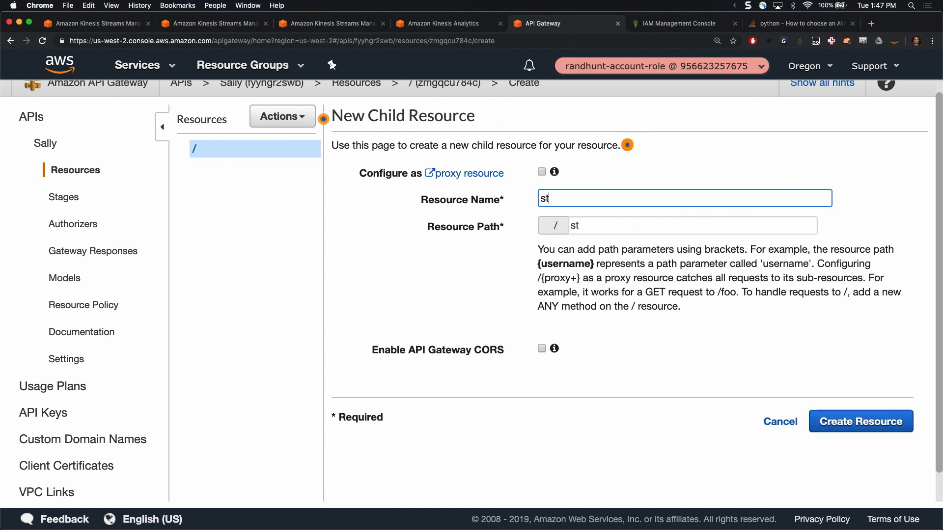
type("ream-name")
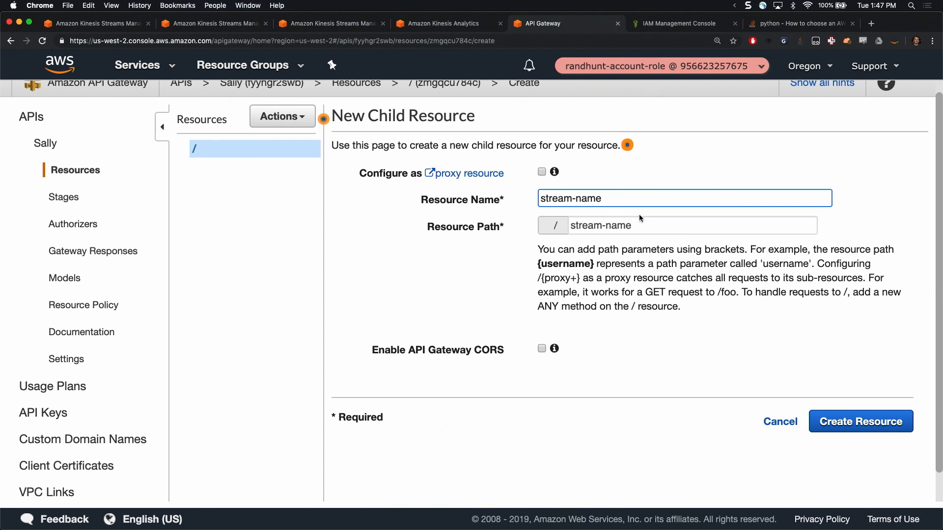
left_click(647, 225)
key("super+Left")
type("{")
key("super+Right")
type("}")
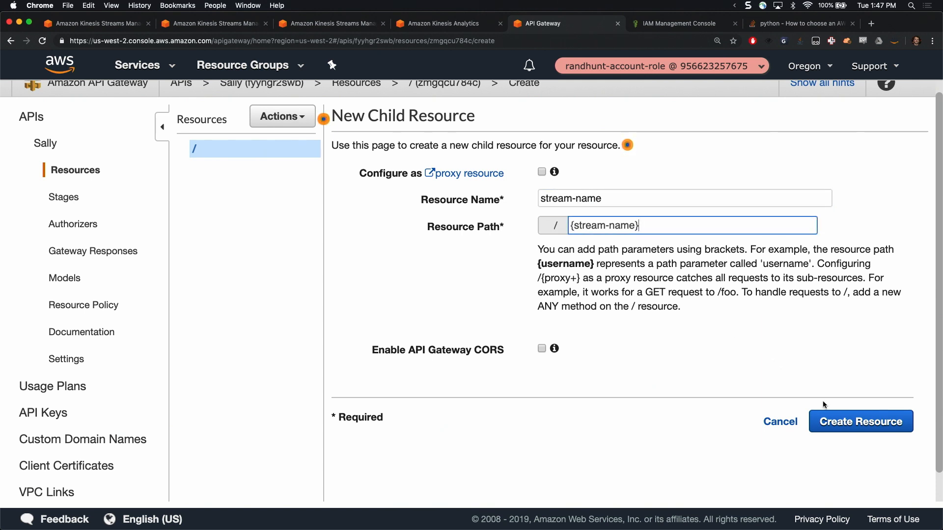
left_click(844, 423)
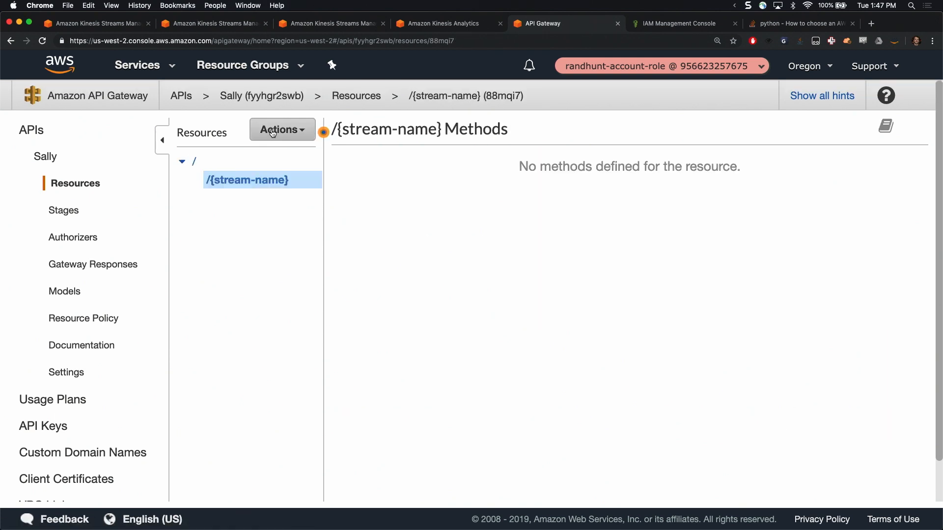
Create a child resource named record under /{stream-name}
left_click(282, 130)
left_click(335, 196)
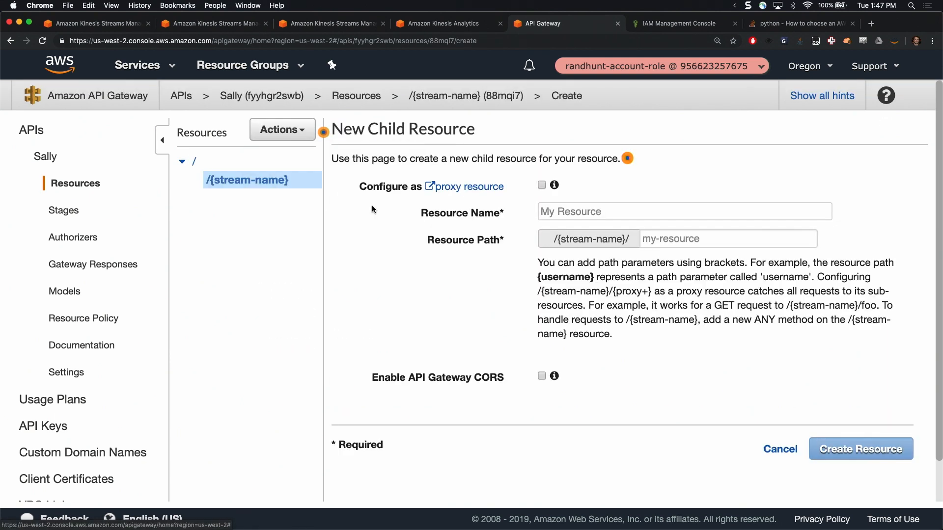
left_click(593, 217)
type("record")
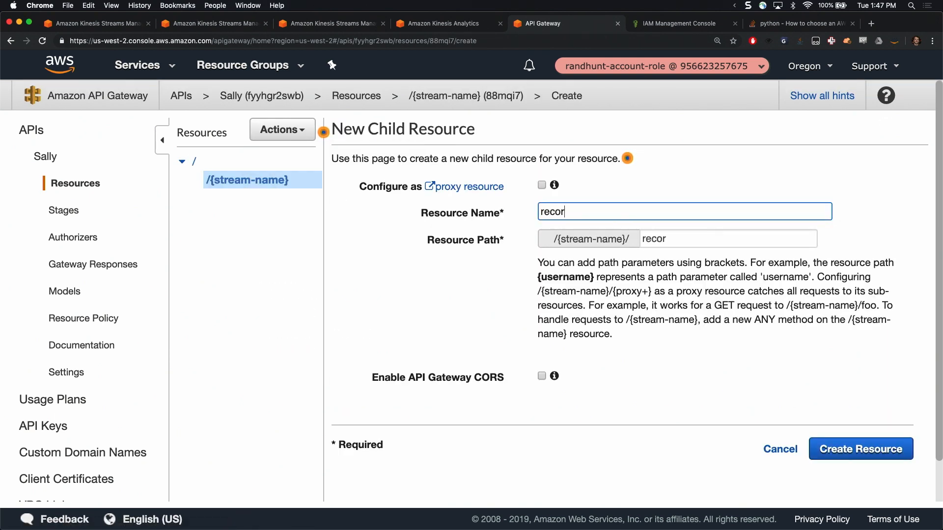
left_click(883, 448)
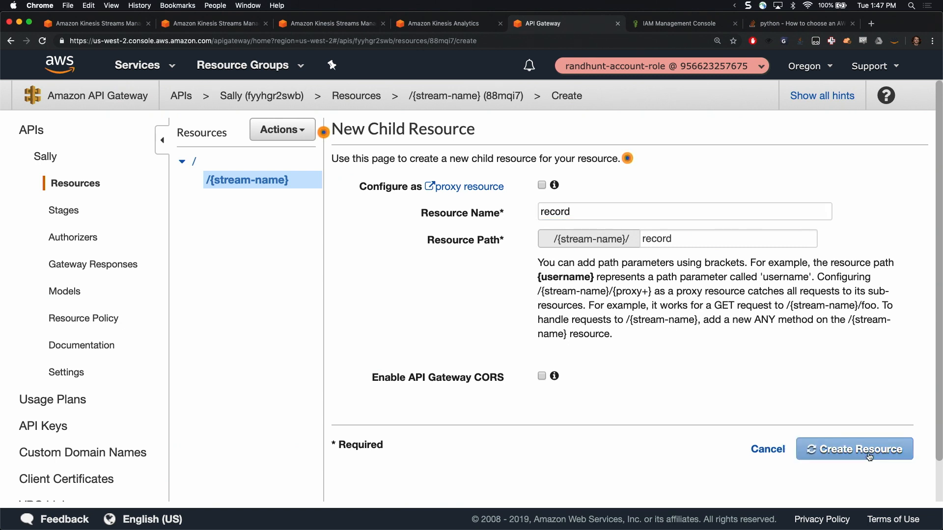
Add a PUT method to the /{stream-name}/record resource
left_click(284, 131)
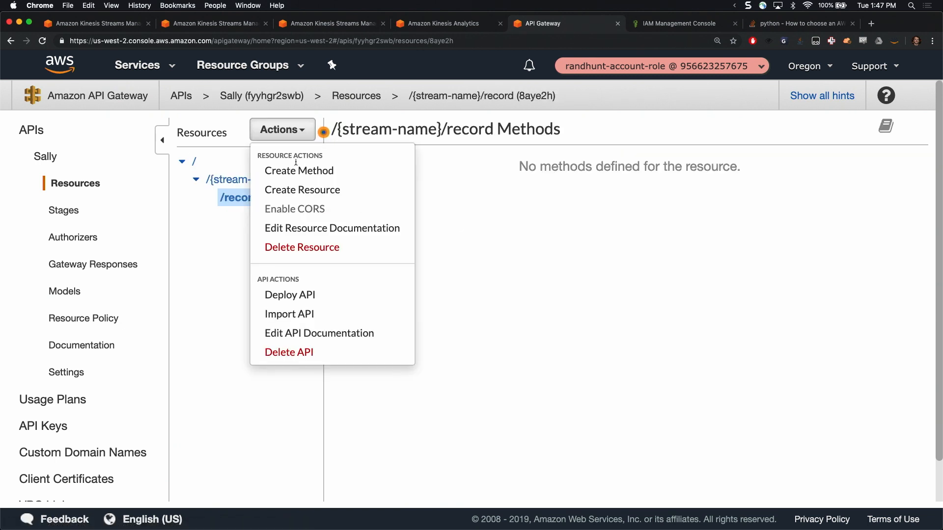
left_click(331, 174)
left_click(273, 216)
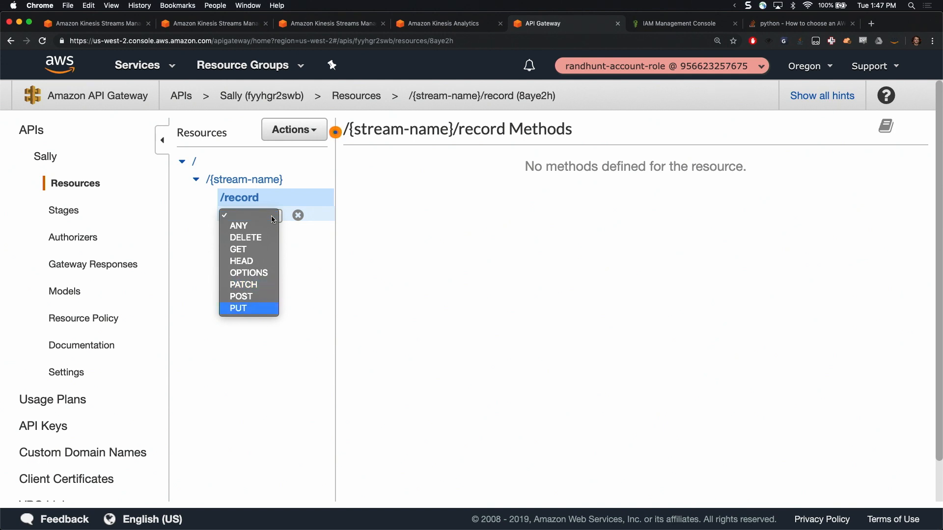
left_click(241, 308)
left_click(298, 216)
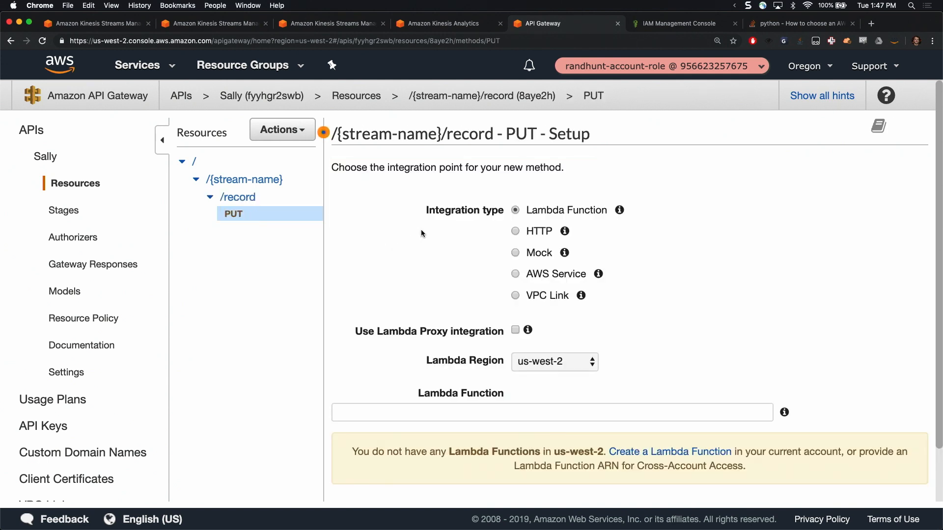
Set the PUT method's integration type to AWS Service, with region us-west-2 and service Kinesis
left_click(515, 273)
scroll(779, 210, "down", 5)
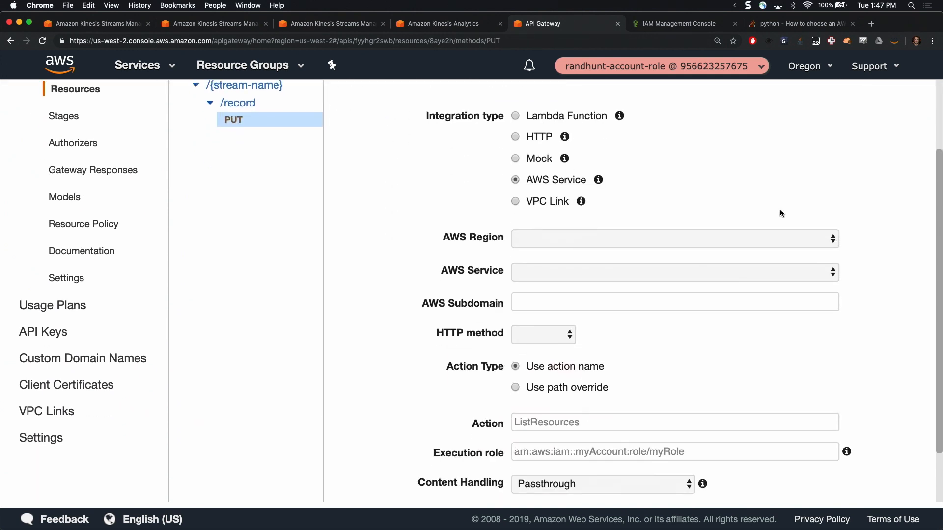
left_click(678, 170)
key("Down")
key("Down")
key("Down")
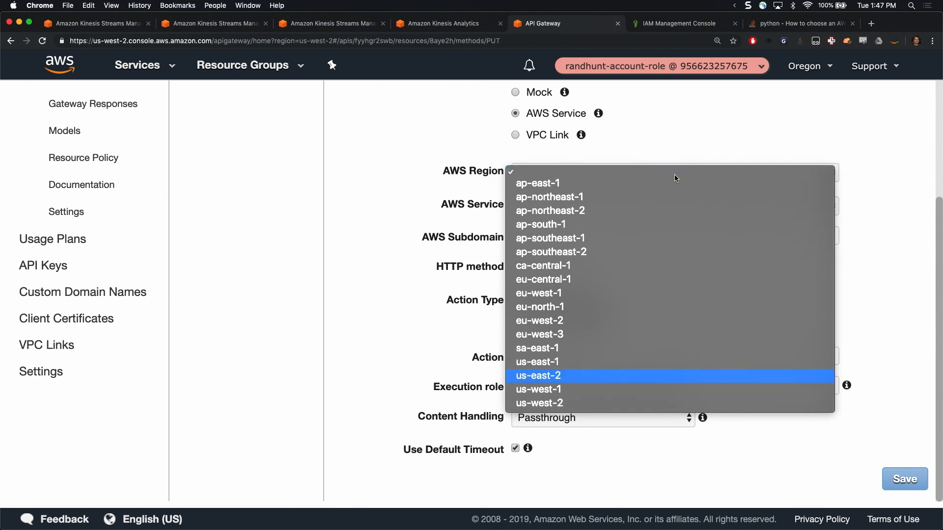
key("Return")
left_click(641, 207)
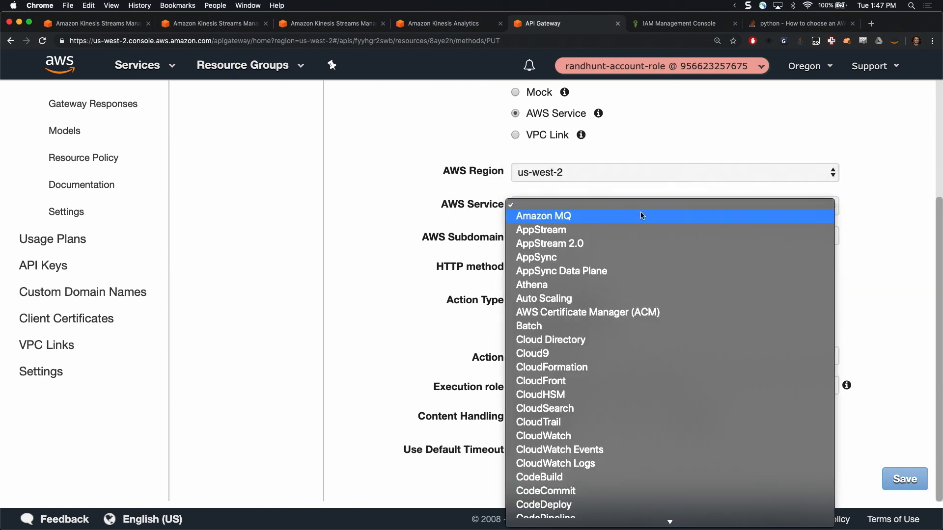
type("ki")
key("Return")
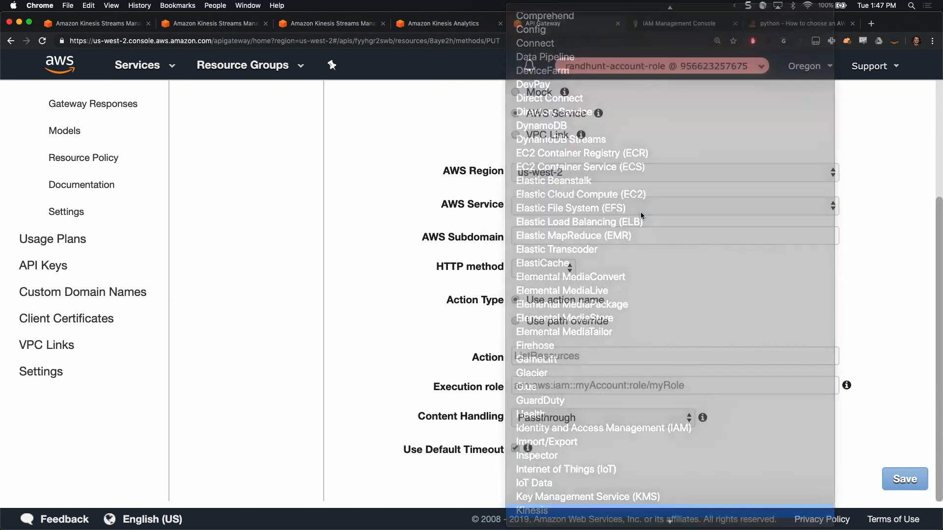
key("Tab")
Set the integration's HTTP method to PUT and its action name to PutRecord
left_click(559, 266)
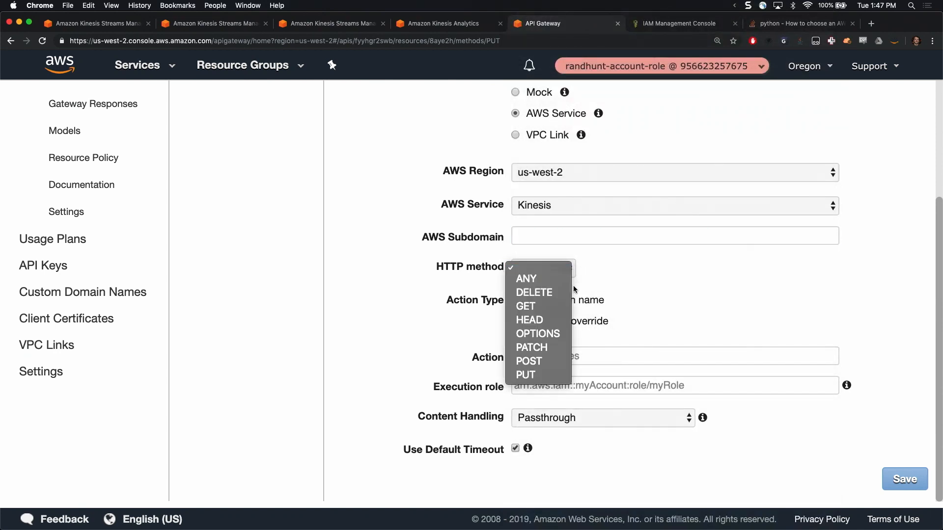
left_click(550, 375)
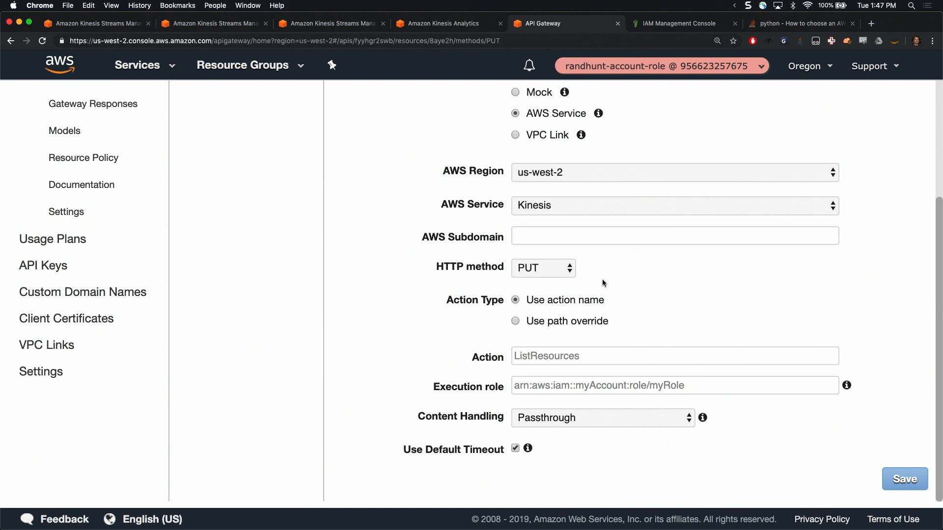
left_click(581, 357)
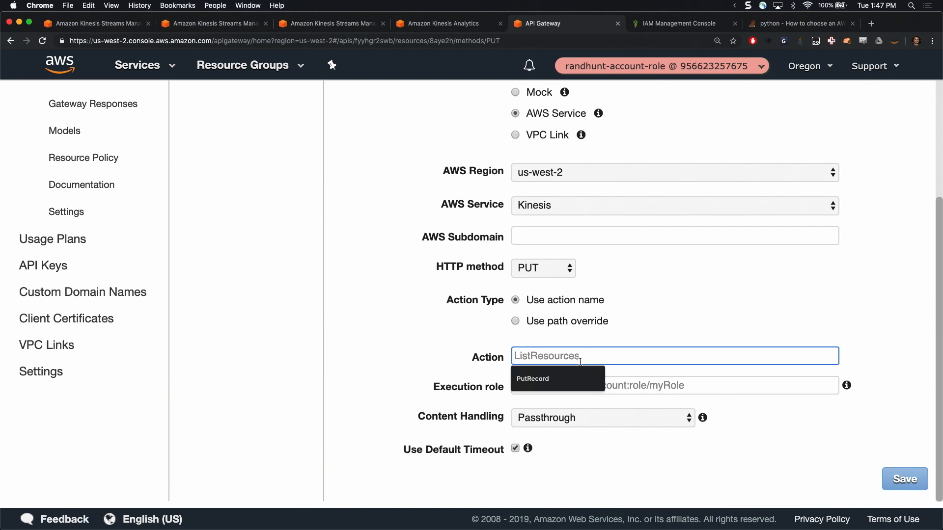
key("Down")
key("Tab")
Enter the copied herpderp role ARN as the execution role and save the integration
key("Down")
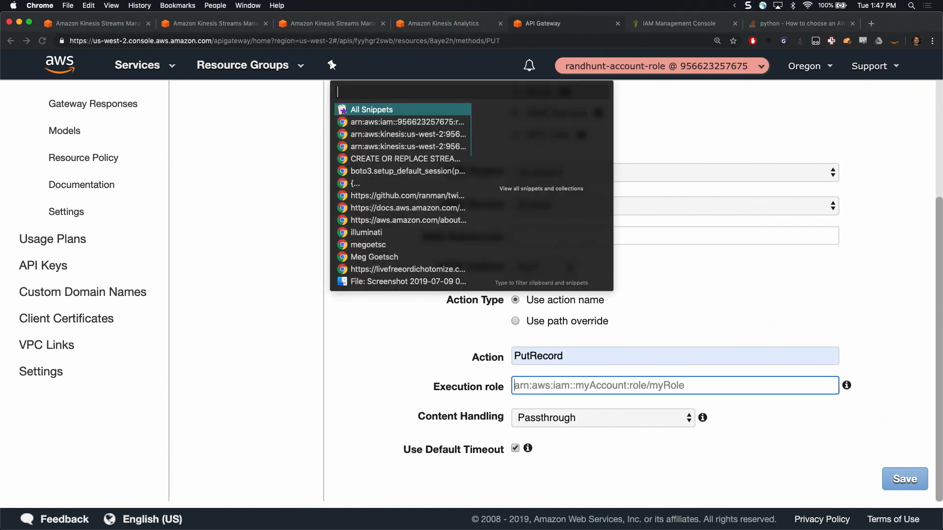
key("Down")
key("Return")
left_click(741, 290)
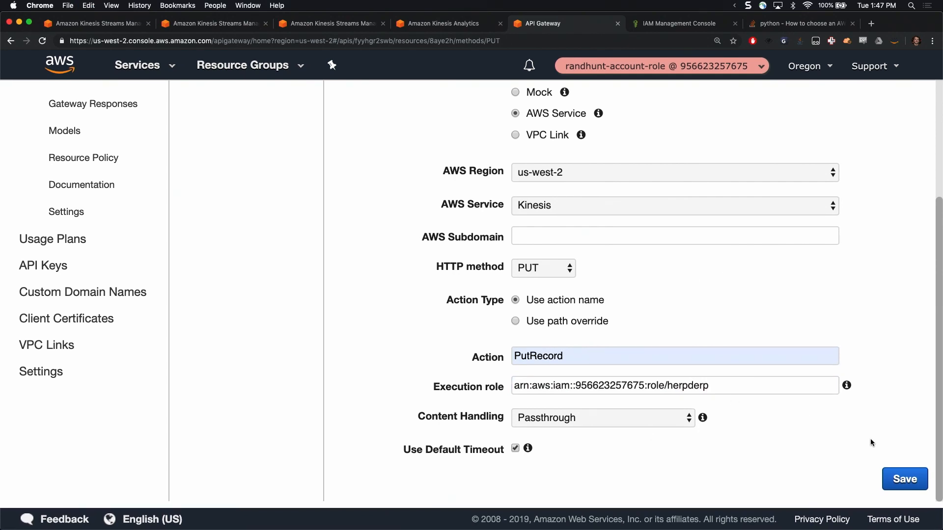
left_click(887, 480)
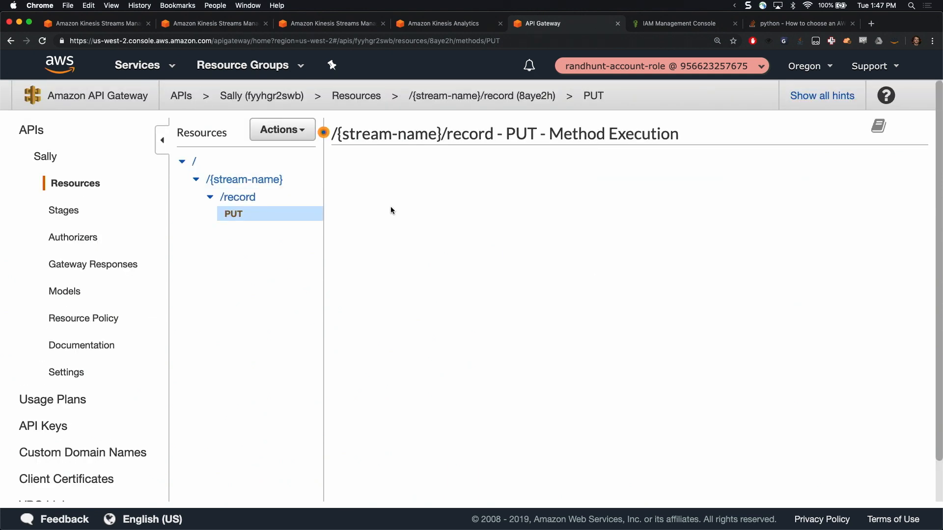
Hide all the hints on the PUT method's execution page
key("super+0")
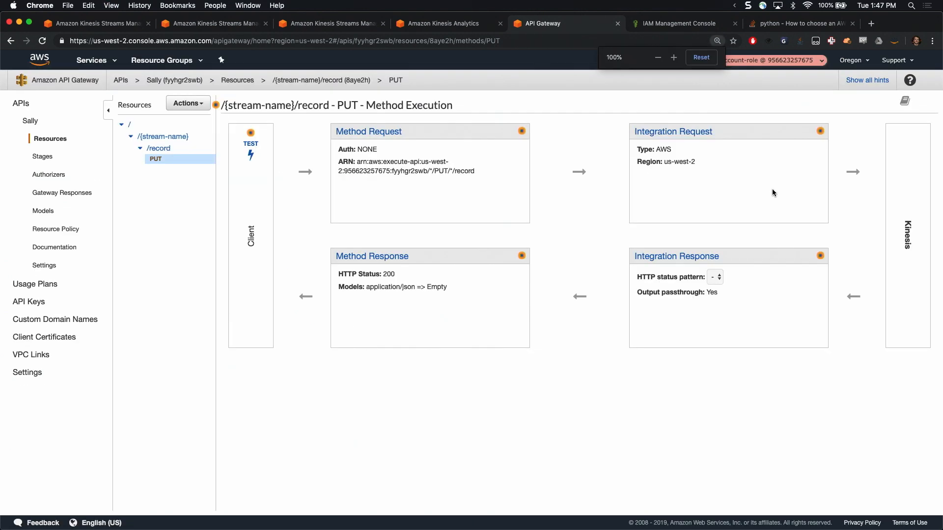
key("super+equal")
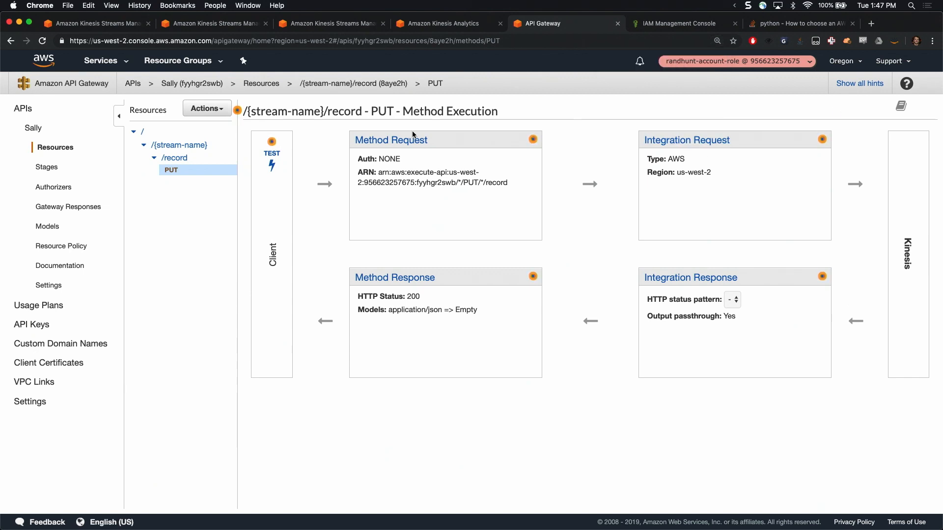
left_click(237, 111)
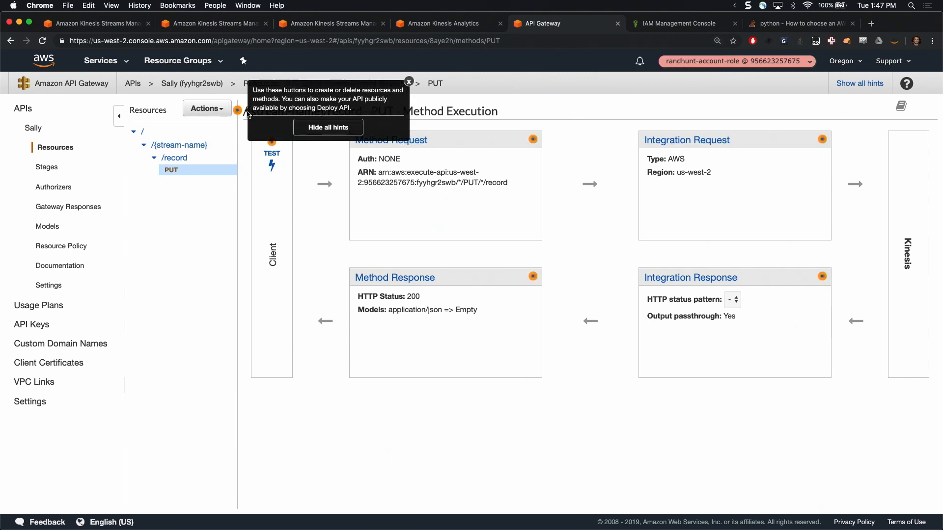
left_click(334, 126)
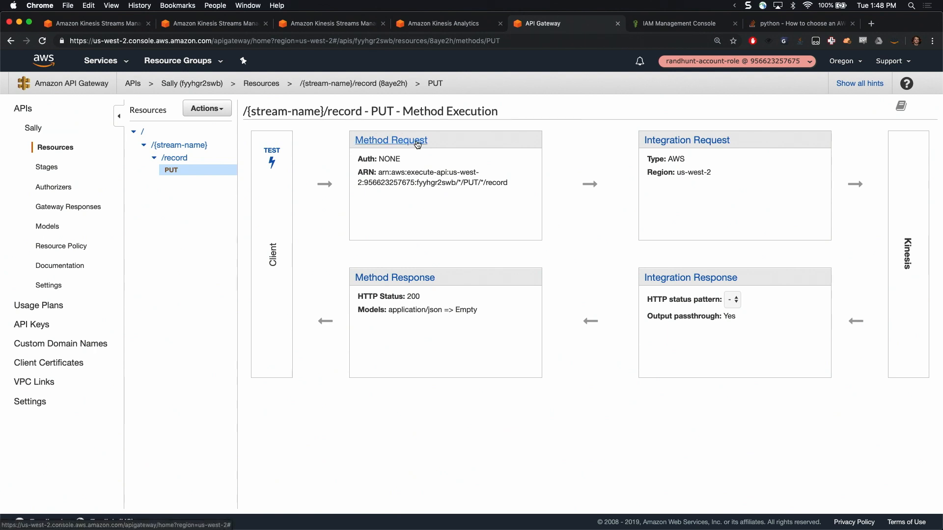
Examine the request paths and HTTP request headers in the PUT method's Method Request, and return to the method execution overview
left_click(418, 144)
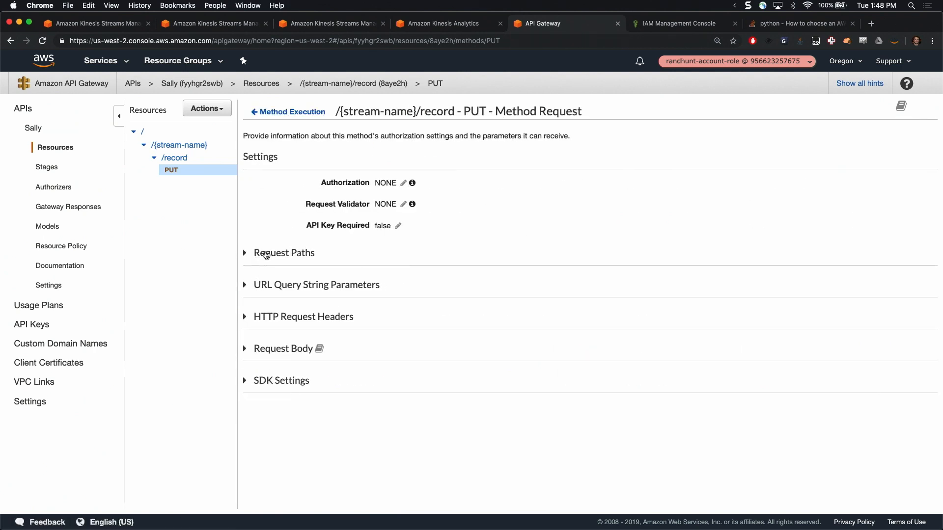
left_click(263, 255)
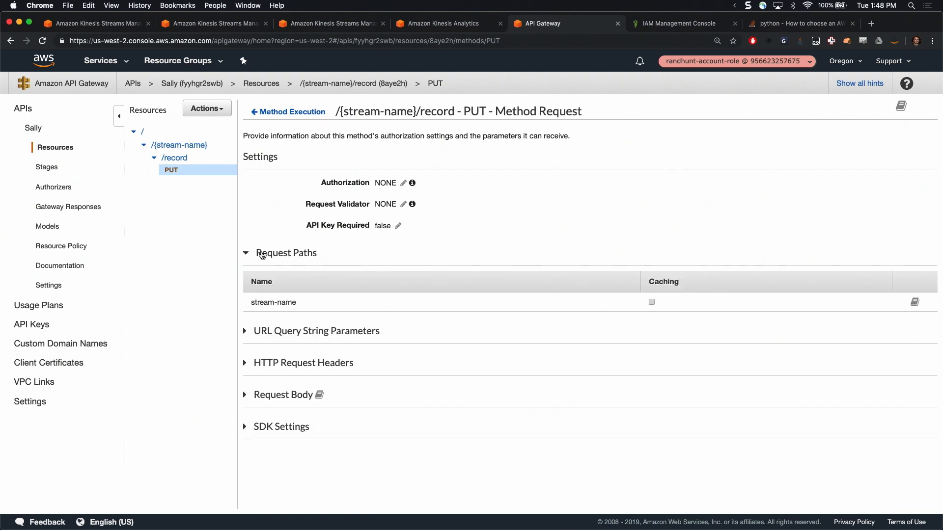
left_click(263, 255)
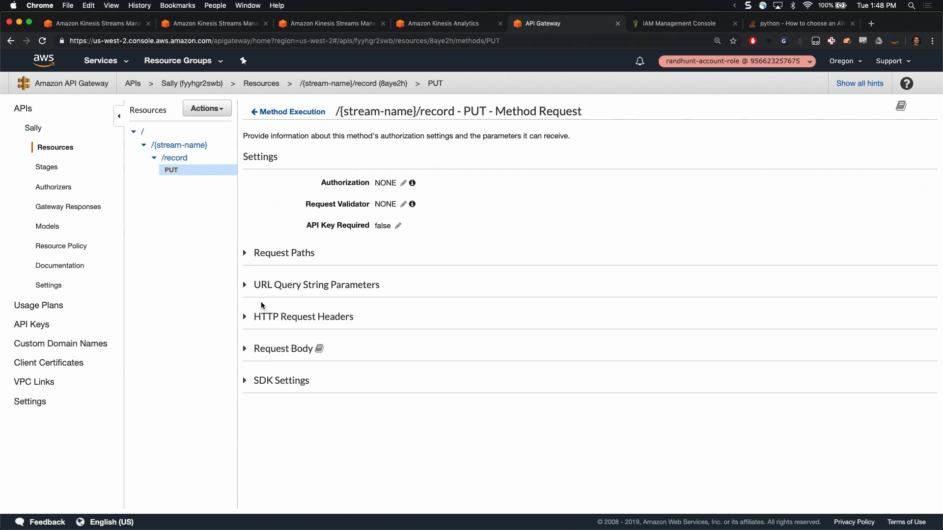
left_click(258, 318)
left_click(258, 319)
left_click(290, 112)
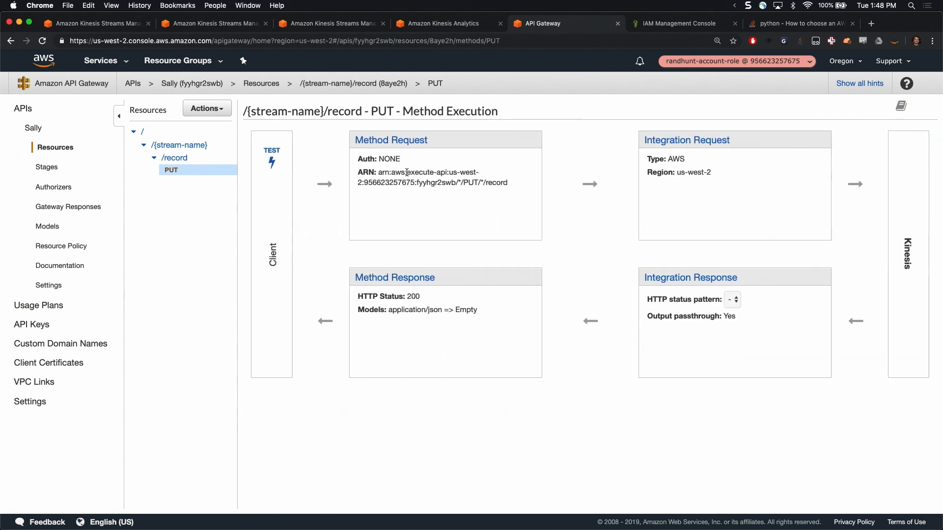
Add an application/json mapping template to the PUT method's Integration Request and secure the integration to defined content types only
left_click(674, 142)
scroll(471, 279, "down", 3)
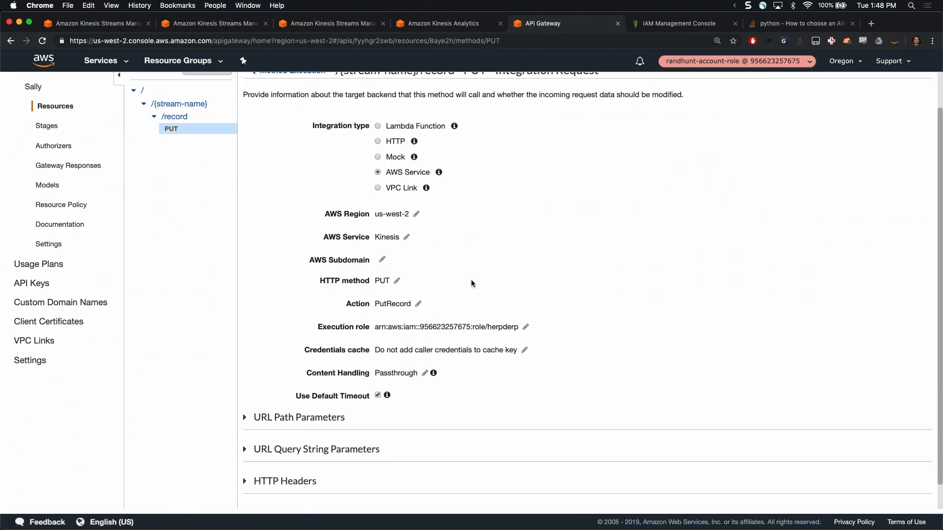
left_click(283, 453)
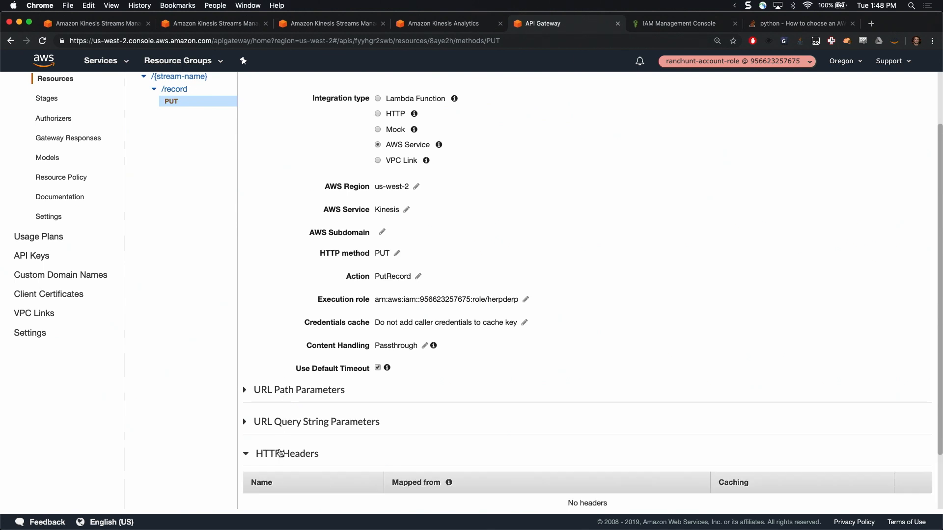
scroll(283, 457, "down", 3)
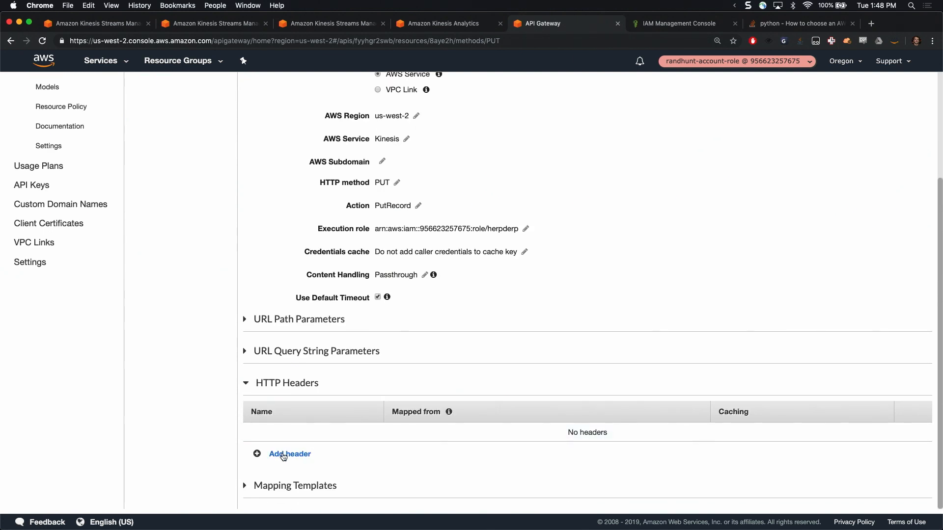
left_click(294, 392)
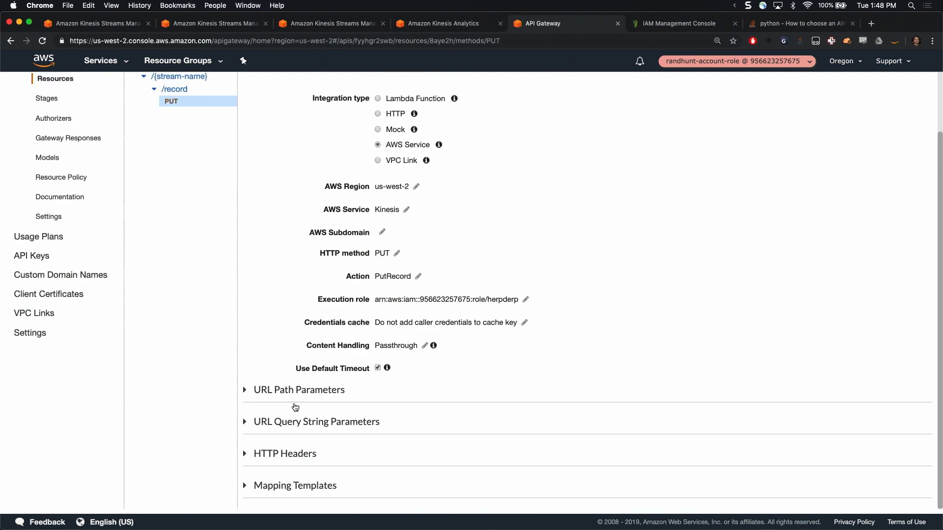
left_click(294, 491)
scroll(293, 491, "down", 3)
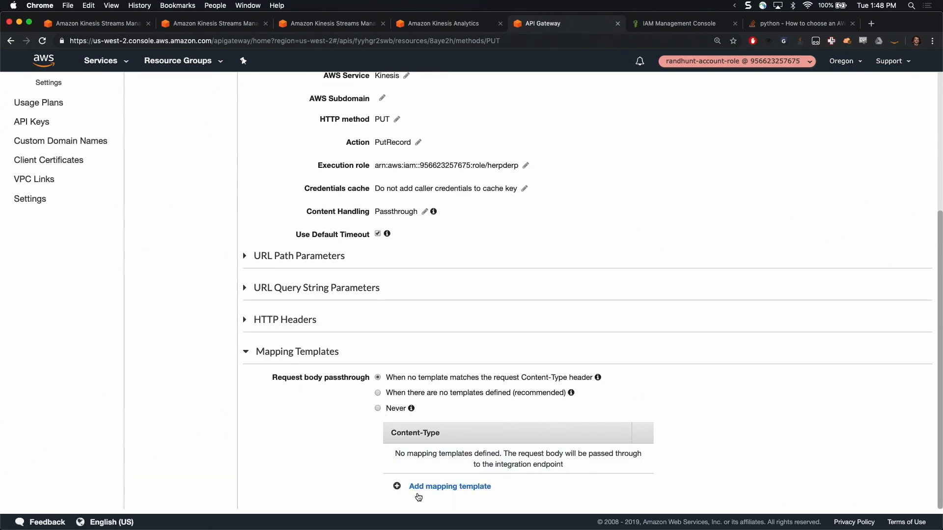
left_click(432, 487)
type("application/")
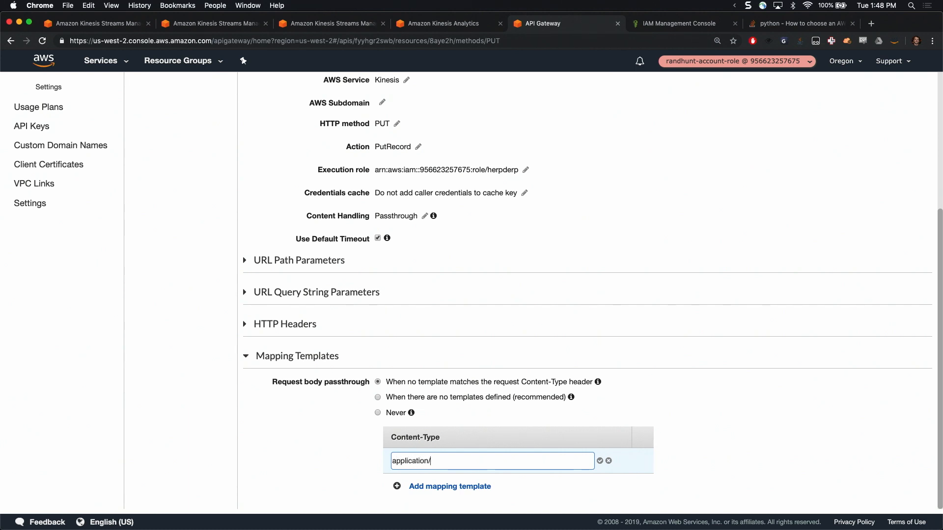
type("json")
left_click(600, 461)
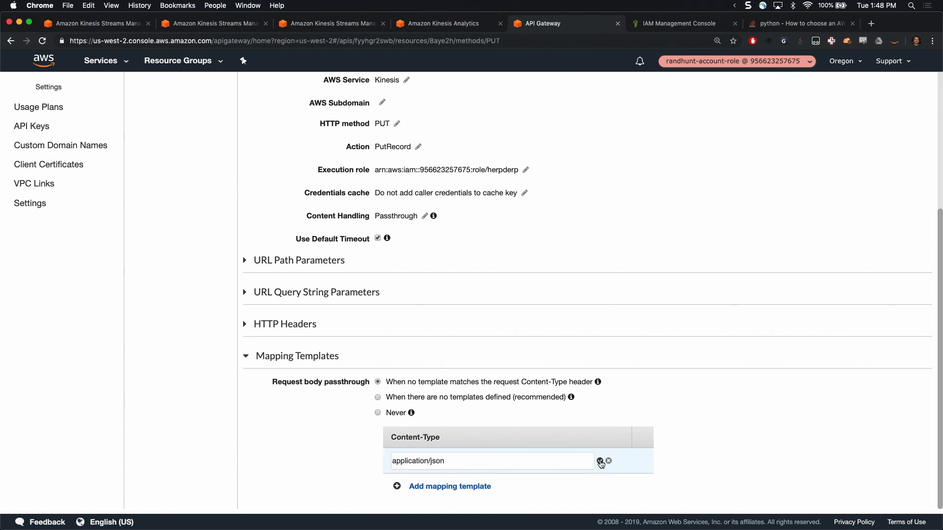
left_click(564, 184)
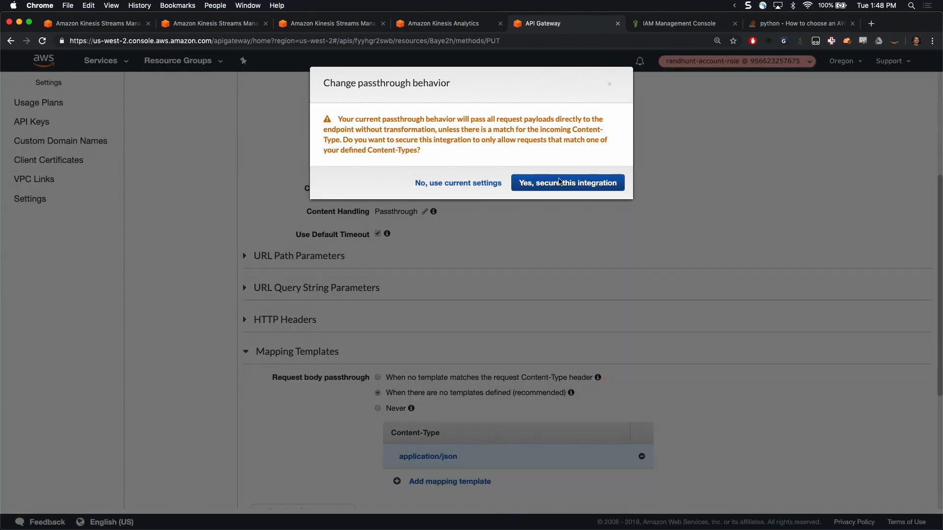
Fill the application/json template in the full-size editor with JSON mapping StreamName to $input.params('stream-name'), Data to $util.base64Encode($input.body) and PartitionKey to "clickstream"
scroll(476, 464, "down", 5)
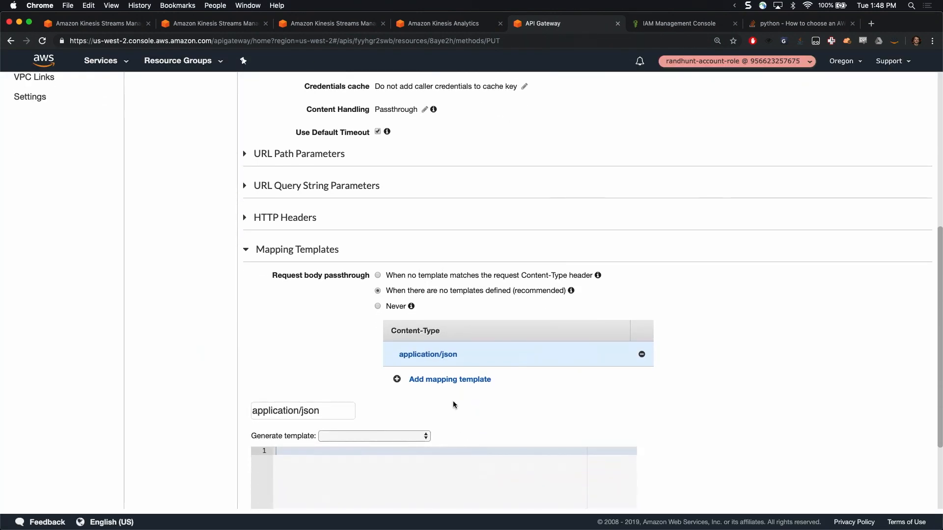
left_click(627, 477)
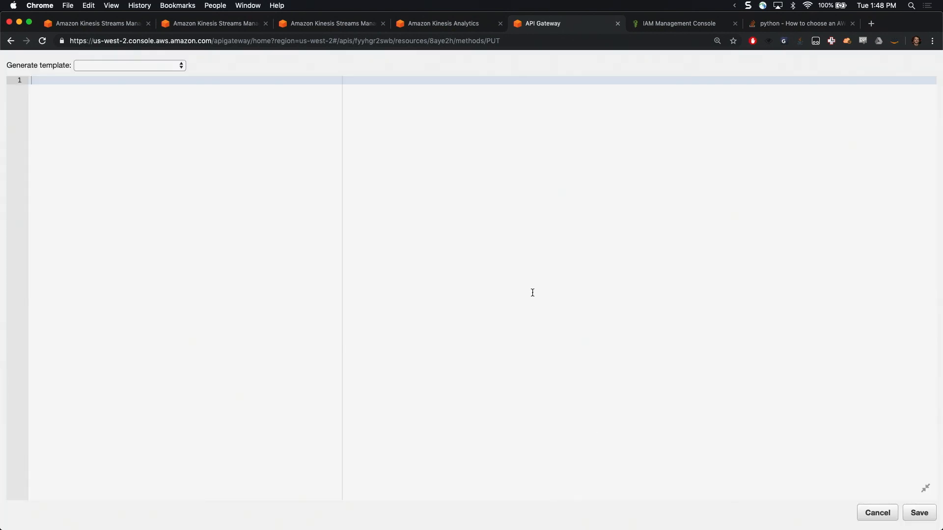
key("super+alt+c")
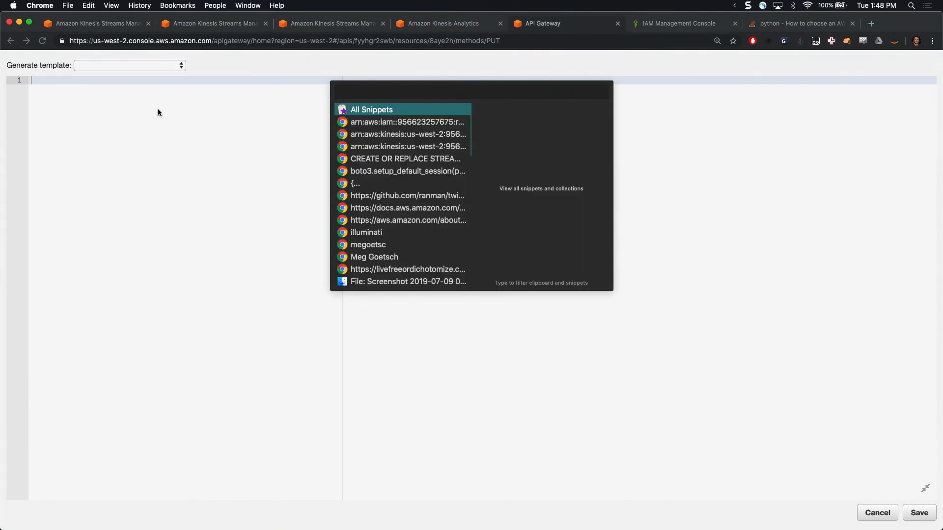
key("Down")
key("Down")
key("Down")
key("Down")
key("Down")
key("Down")
key("Return")
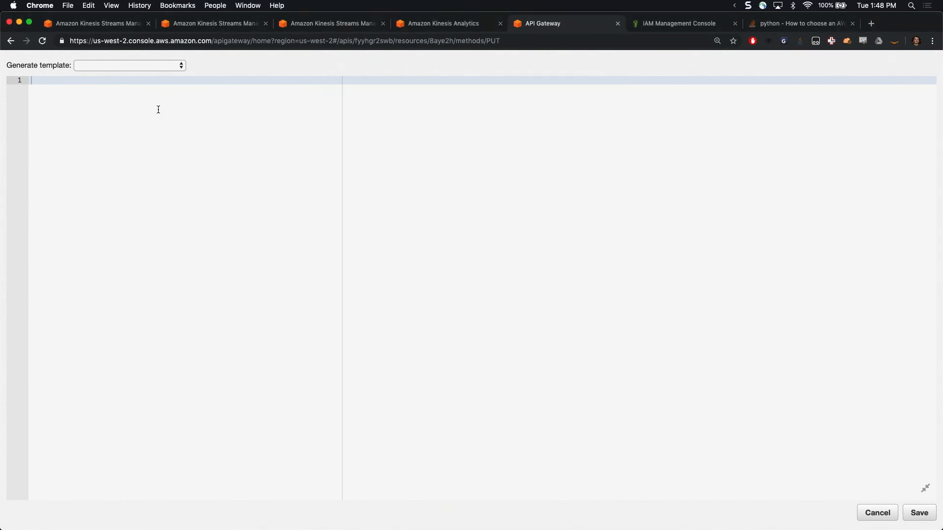
type("{     \"StreamName\": \"$input.params('stream-name')\",     \"Data\": \"$util.base64Encode($input.body)\",     \"PartitionKey\": \"clickstream\" }")
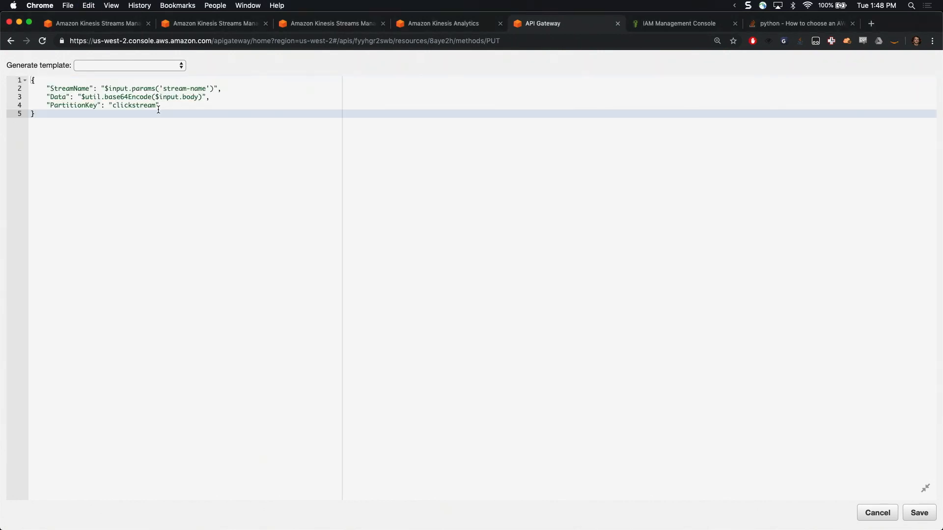
Compare the template with the put_record call in the iTerm2 IPython session, and highlight its StreamName line at 300% zoom
key("Up")
key("Up")
key("Up")
key("super+Tab")
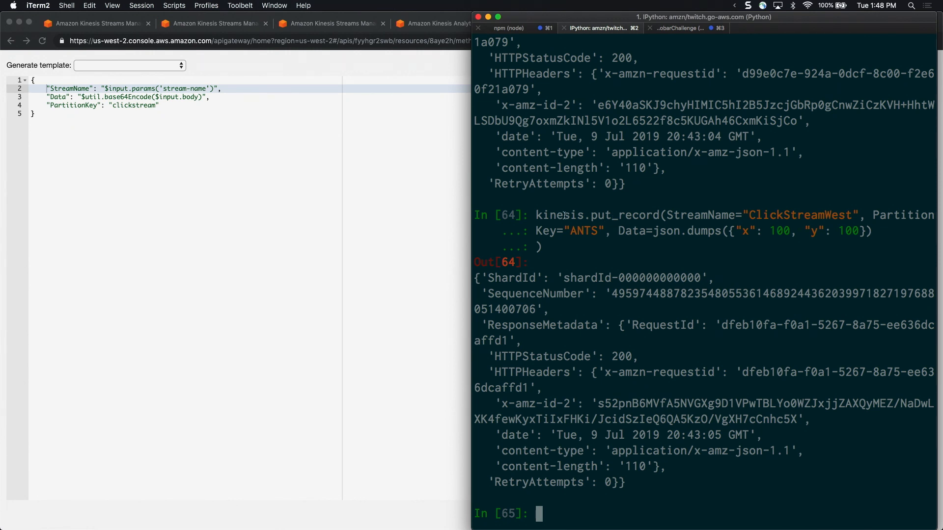
key("super+Tab")
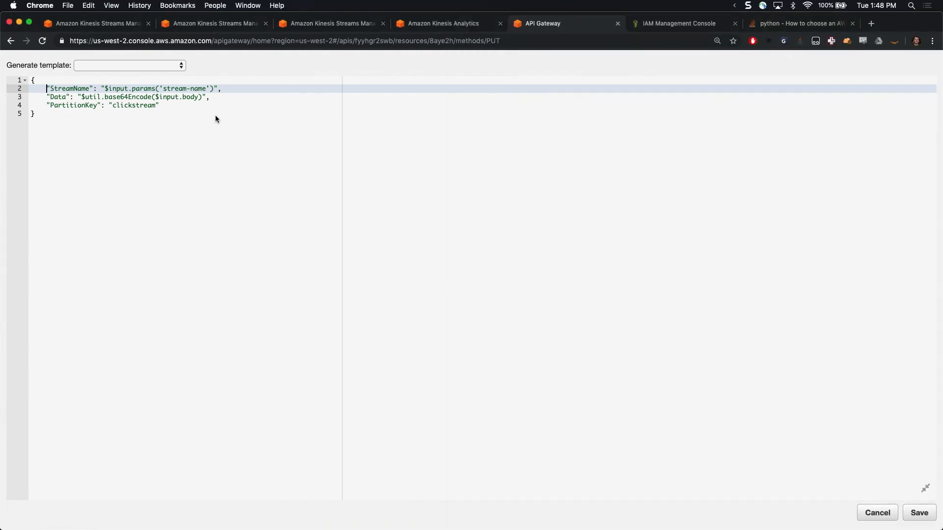
key("shift+End")
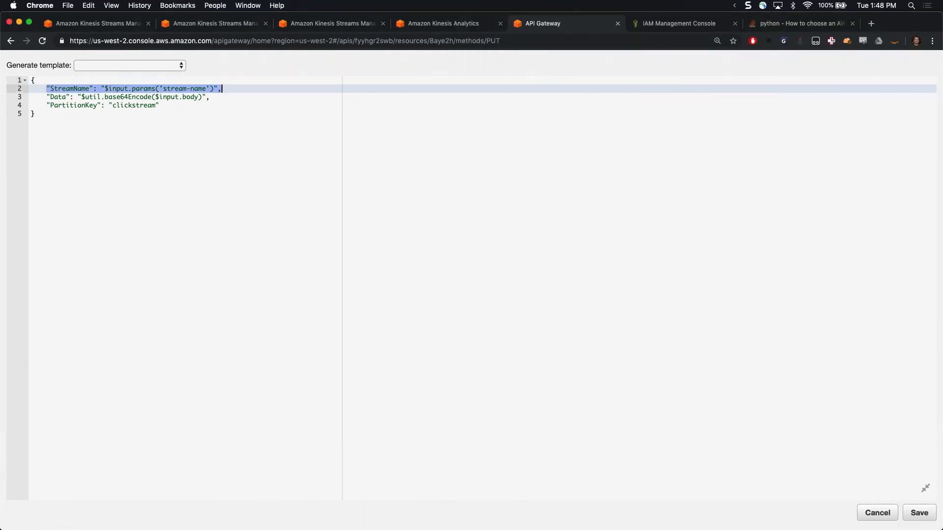
key("super+equal")
key("super+equal")
key("super+equal")
key("super+equal")
key("super+equal")
key("super+equal")
key("super+equal")
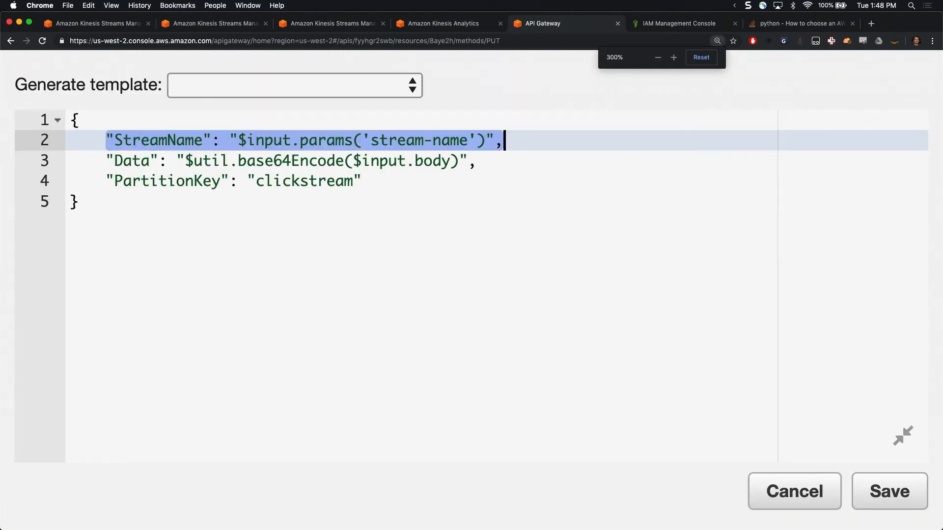
Highlight the StreamName line and the Data line of the mapping template in turn
key("Home")
key("End")
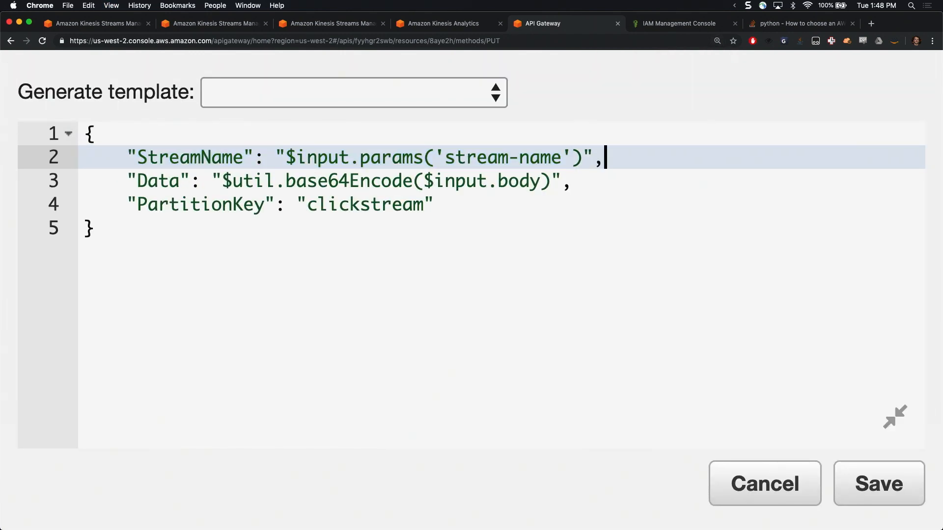
key("shift+Home")
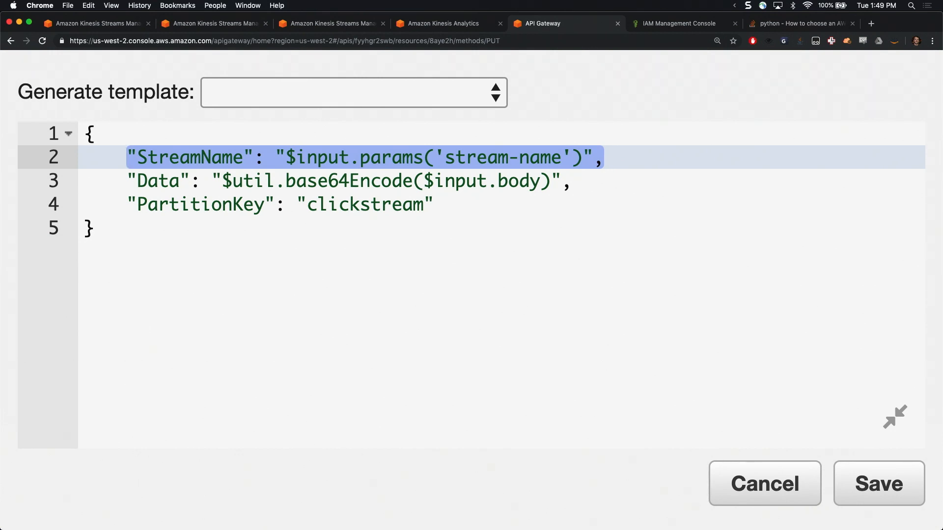
key("Down")
key("shift+End")
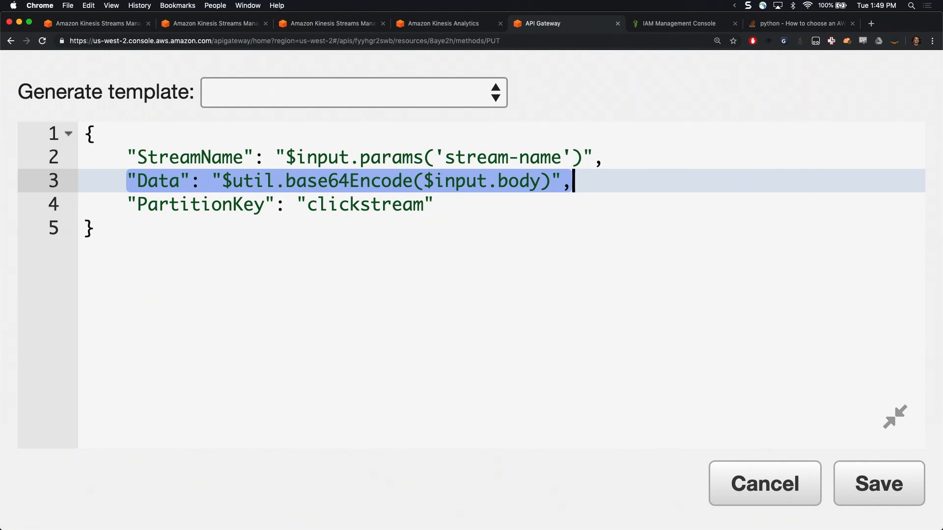
Try replacing the template's PartitionKey value with $source and $context.sourceIP expressions
key("Down")
key("shift+Left")
key("shift+Left")
key("shift+Left")
key("shift+Left")
key("shift+Left")
key("shift+Left")
key("shift+Left")
key("shift+Left")
key("shift+Left")
key("shift+Left")
key("shift+Left")
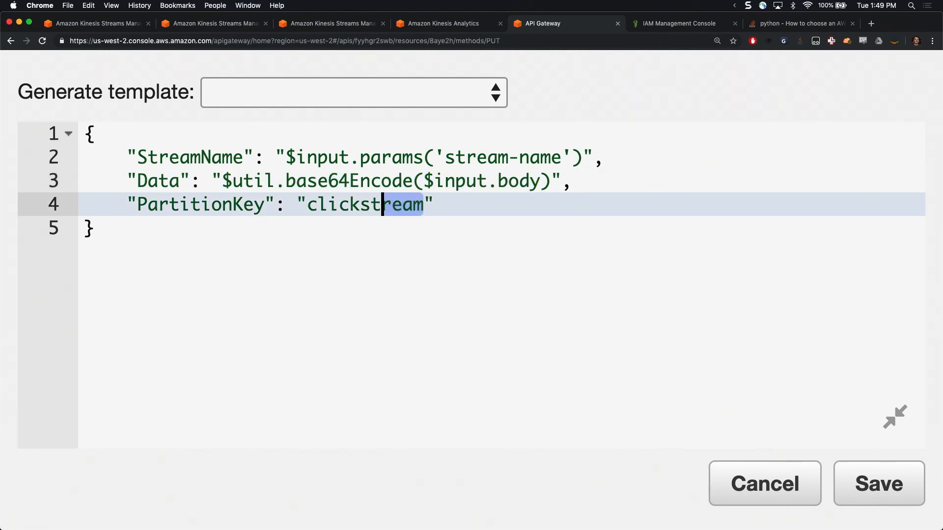
type("$source.")
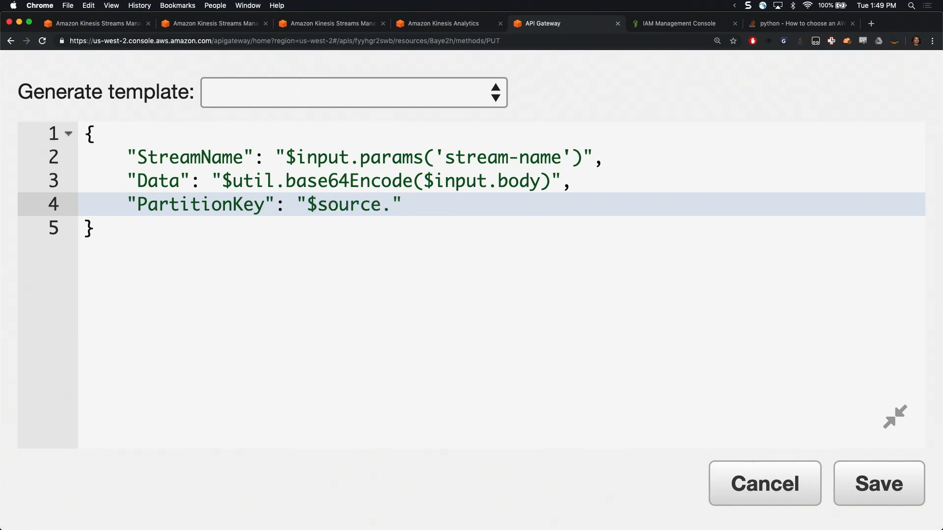
type("c")
key("BackSpace")
key("BackSpace")
key("BackSpace")
key("BackSpace")
key("BackSpace")
key("BackSpace")
key("BackSpace")
key("BackSpace")
type("context.Sou")
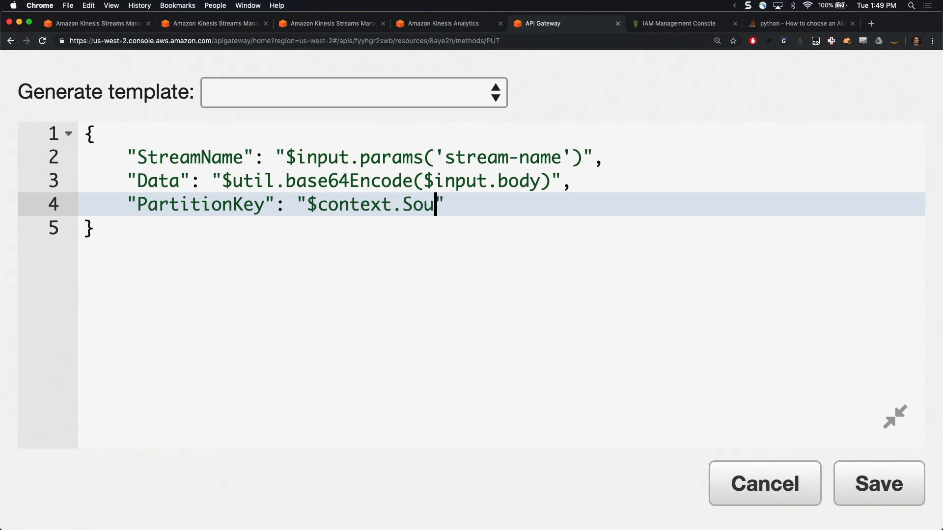
key("BackSpace")
key("BackSpace")
key("BackSpace")
type("sourceIP")
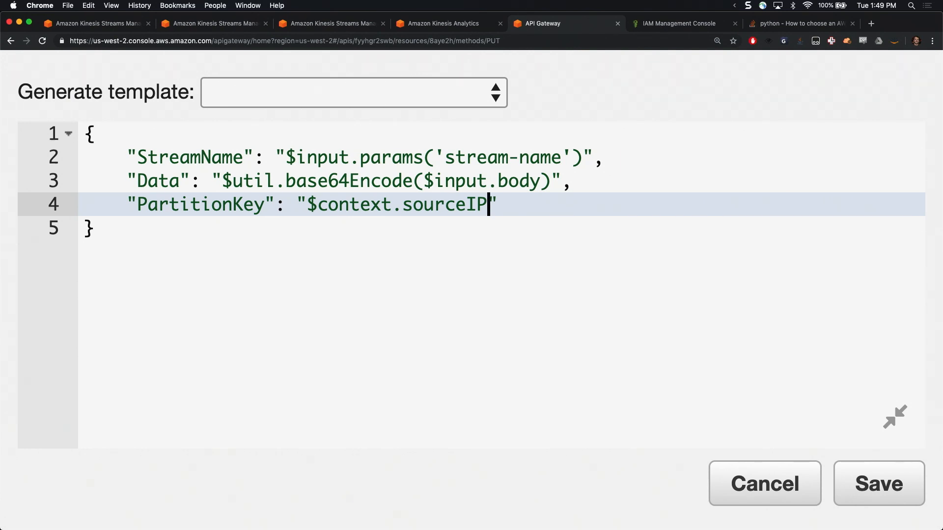
key("BackSpace")
key("BackSpace")
key("BackSpace")
key("BackSpace")
key("BackSpace")
key("BackSpace")
key("BackSpace")
key("BackSpace")
key("BackSpace")
key("BackSpace")
key("BackSpace")
key("BackSpace")
key("BackSpace")
key("BackSpace")
key("BackSpace")
key("BackSpace")
key("BackSpace")
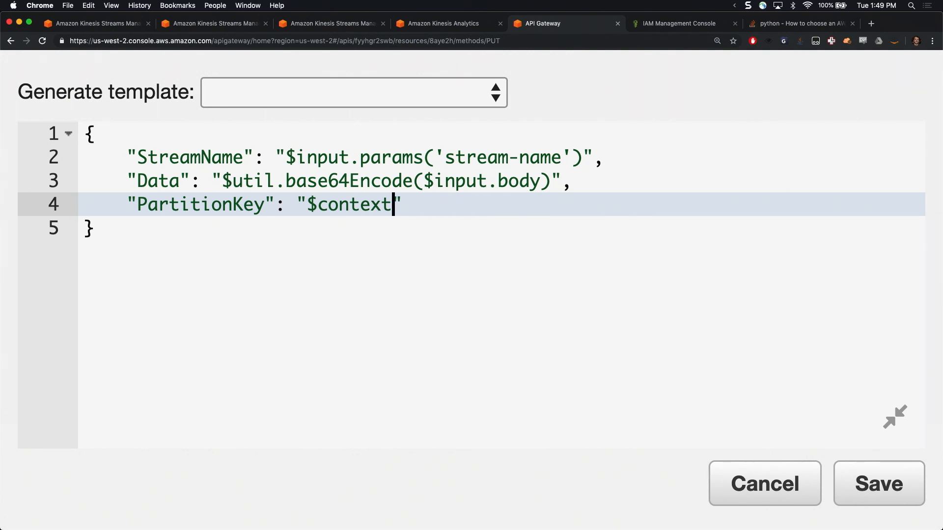
Set the template's PartitionKey to "clickstream" with a run of extra m's at its end, and save the template
type("click")
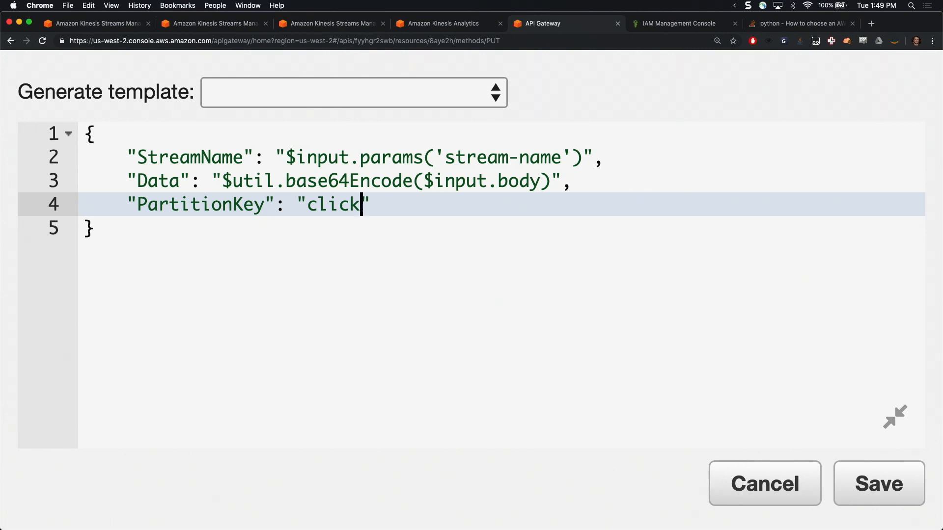
type("streammmmmmmmmmmm")
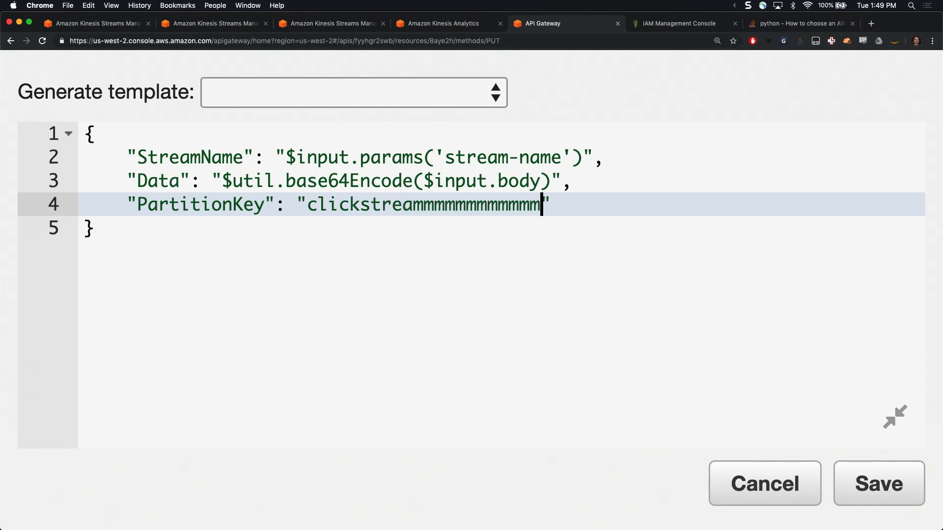
left_click(879, 486)
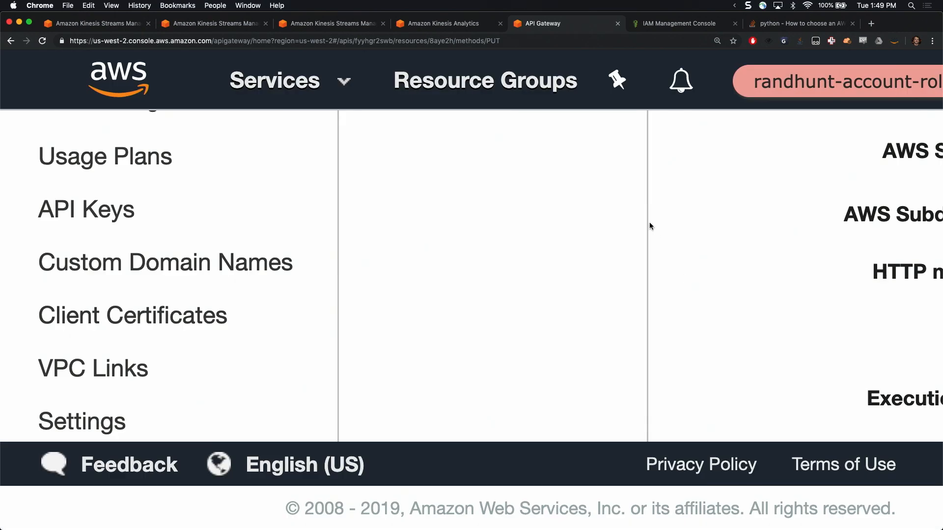
Reset the page zoom to 100% and review the saved application/json template under Mapping Templates, leaving the section collapsed
key("super+0")
scroll(541, 170, "down", 5)
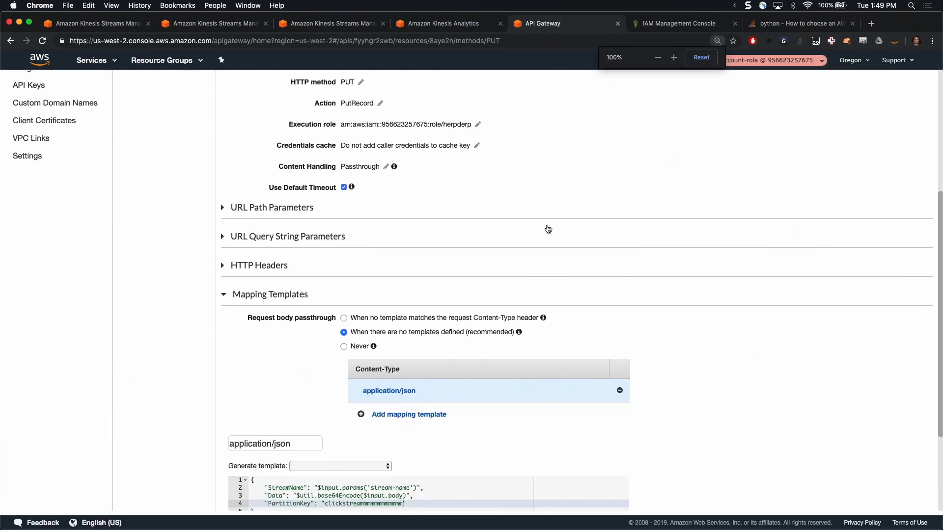
left_click(225, 163)
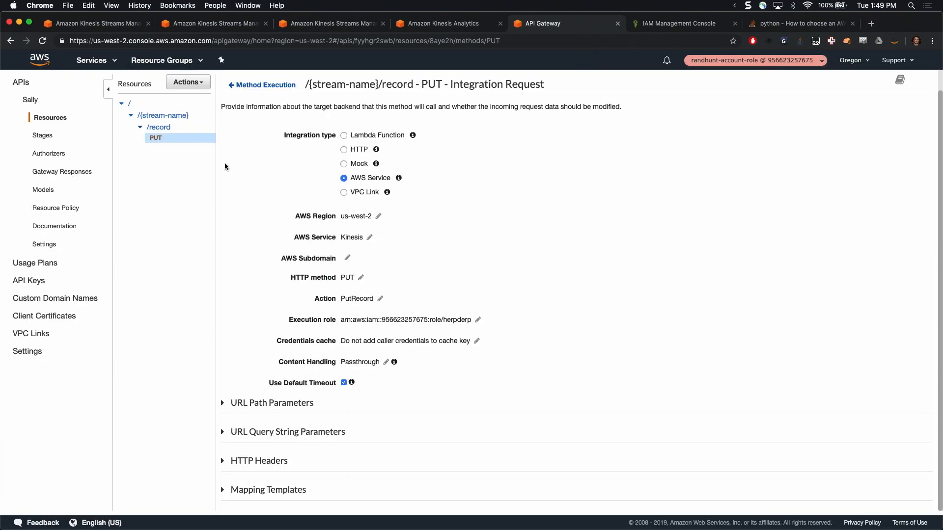
left_click(291, 490)
scroll(291, 491, "down", 5)
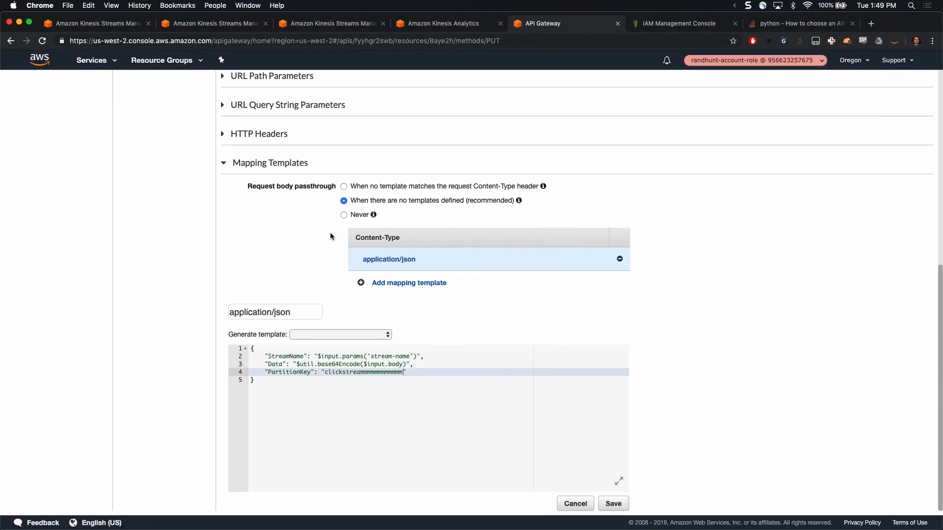
left_click(224, 165)
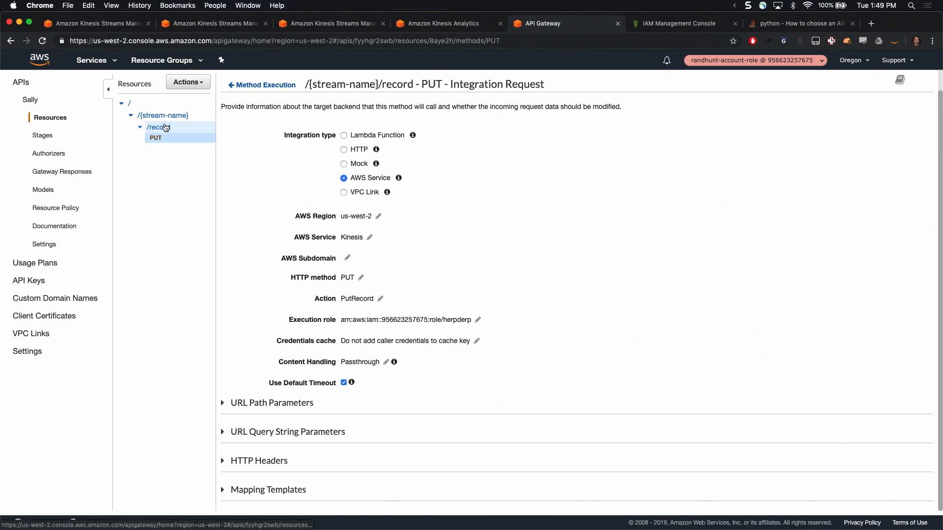
Enable CORS on the /record resource for the PUT method with the default headers and origin, replacing existing CORS headers
left_click(198, 85)
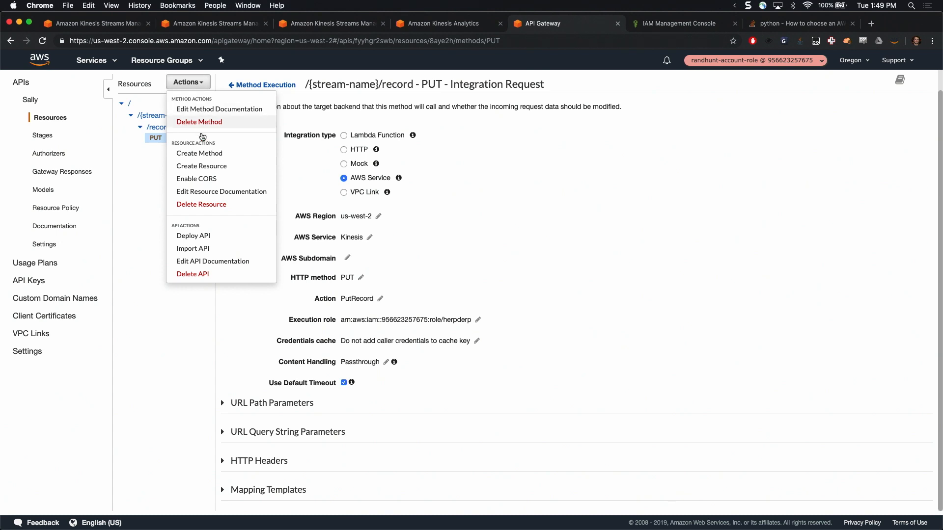
left_click(217, 180)
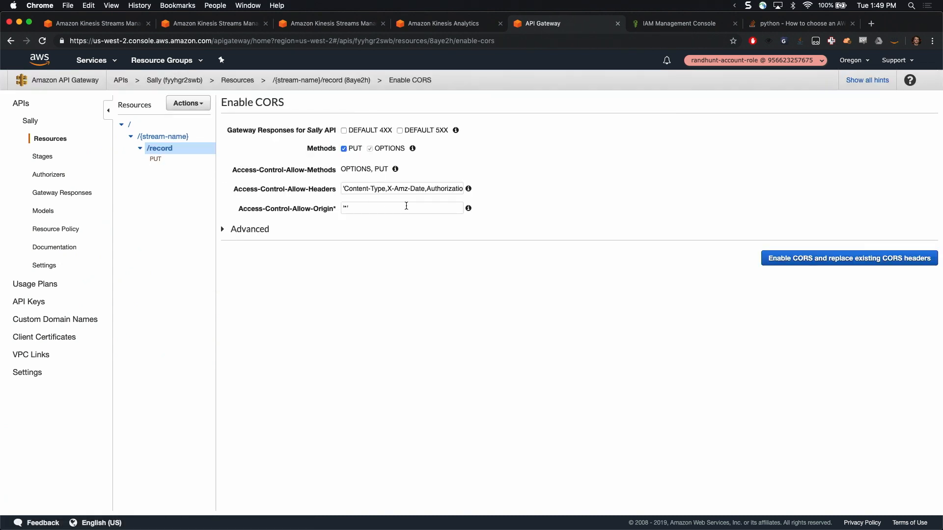
left_click(786, 258)
left_click(631, 256)
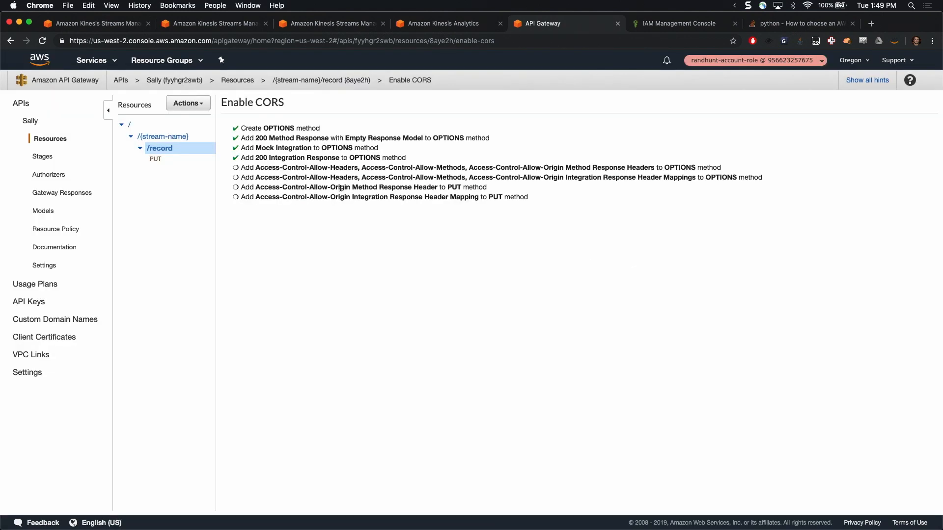
left_click(189, 103)
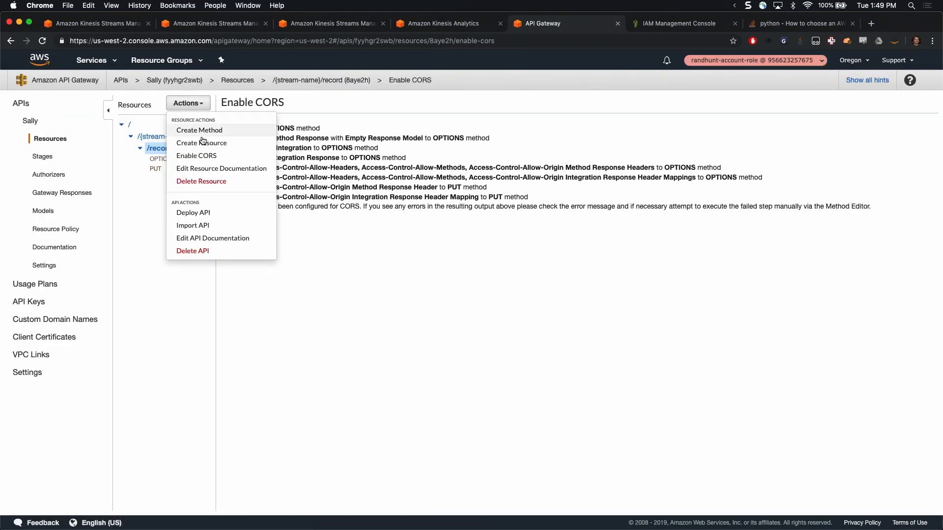
left_click(193, 212)
left_click(496, 146)
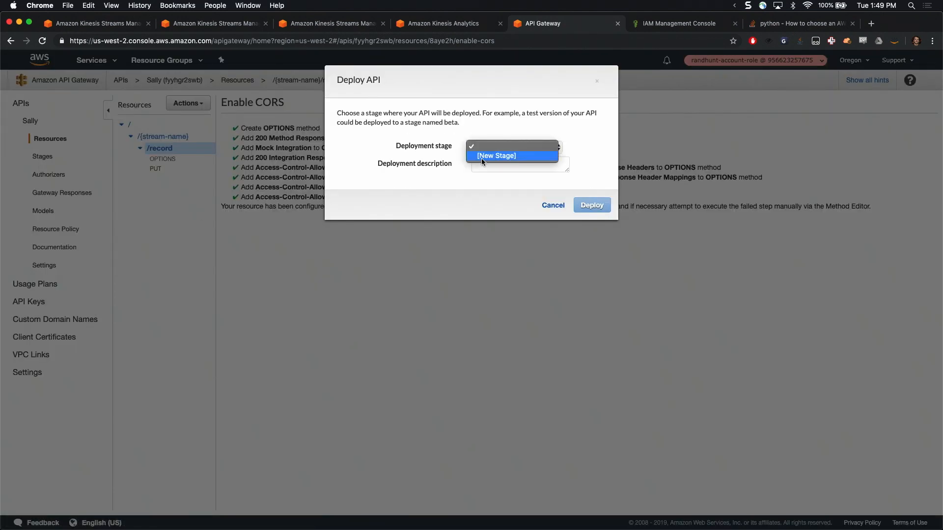
left_click(482, 156)
left_click(558, 244)
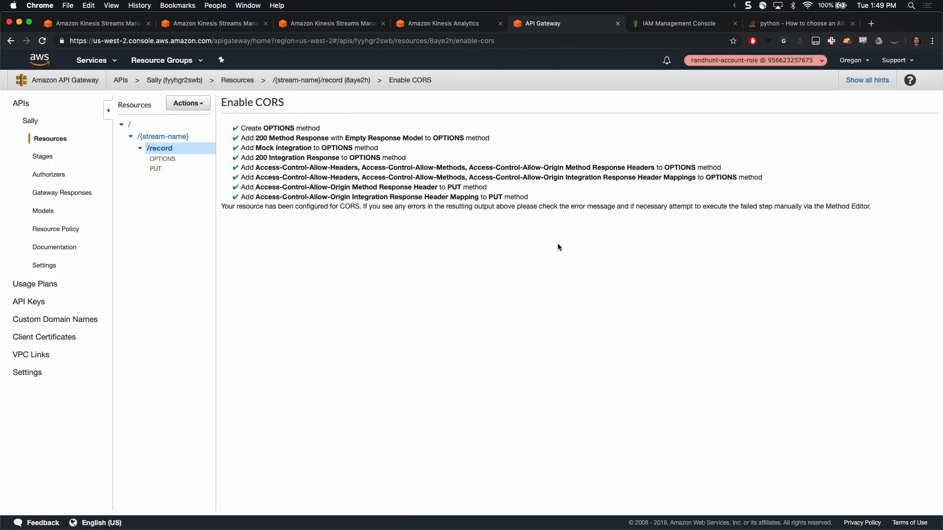
Open the method test for the PUT method under /record and set the stream-name path value to ClickStreamWest
left_click(156, 168)
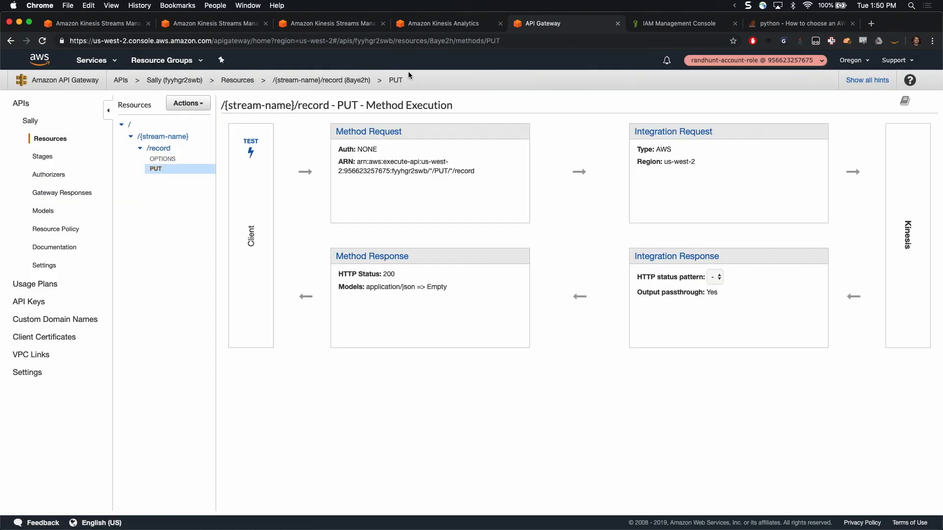
left_click(253, 144)
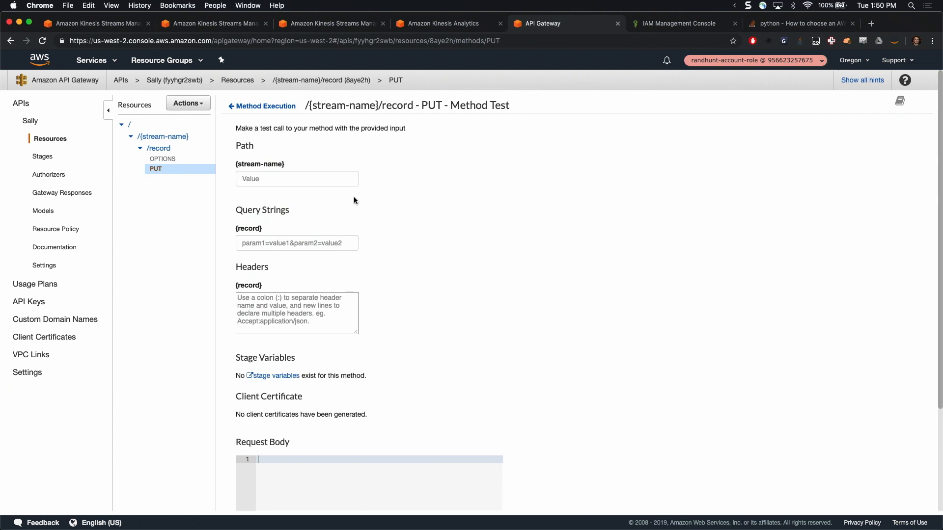
left_click(301, 180)
key("alt+super+c")
type("click")
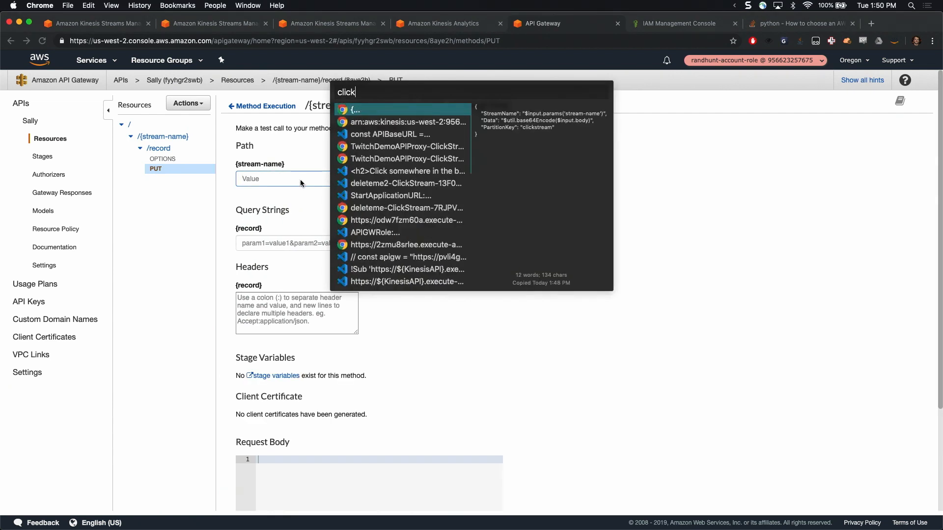
type("st")
key("Escape")
type("Cli")
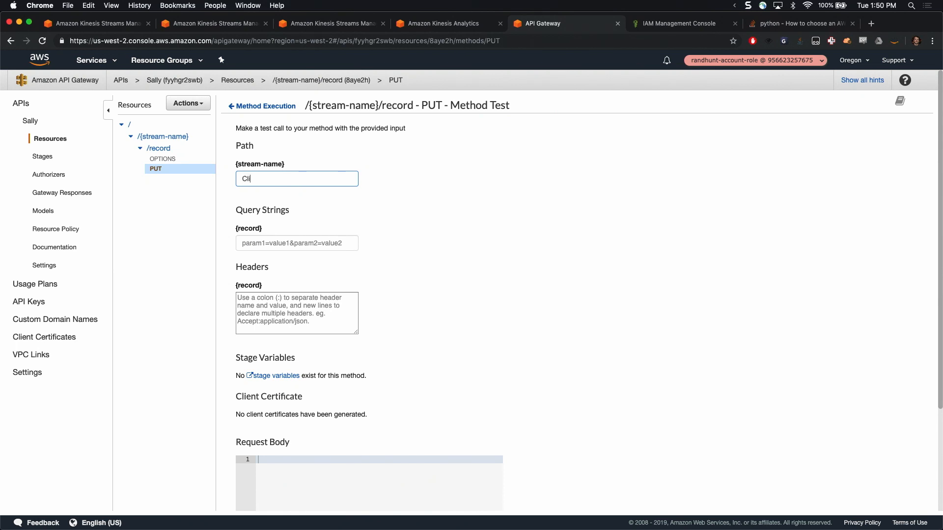
key("Tab")
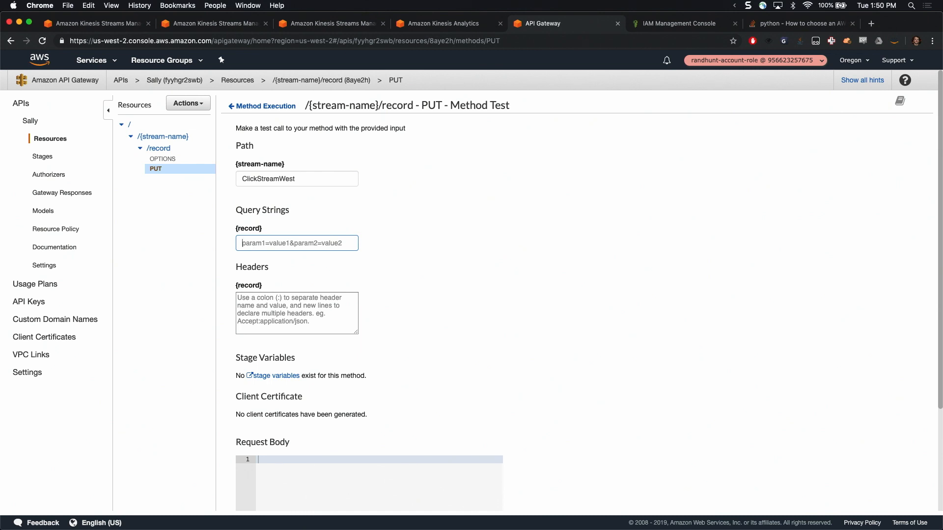
Set the test's request body to {"x": 100, "y": 100} and run the test with empty query strings and headers
type("{\"x\": 100, \"y\": 100")
key("super+a")
key("super+x")
scroll(295, 354, "down", 3)
left_click(292, 401)
key("super+v")
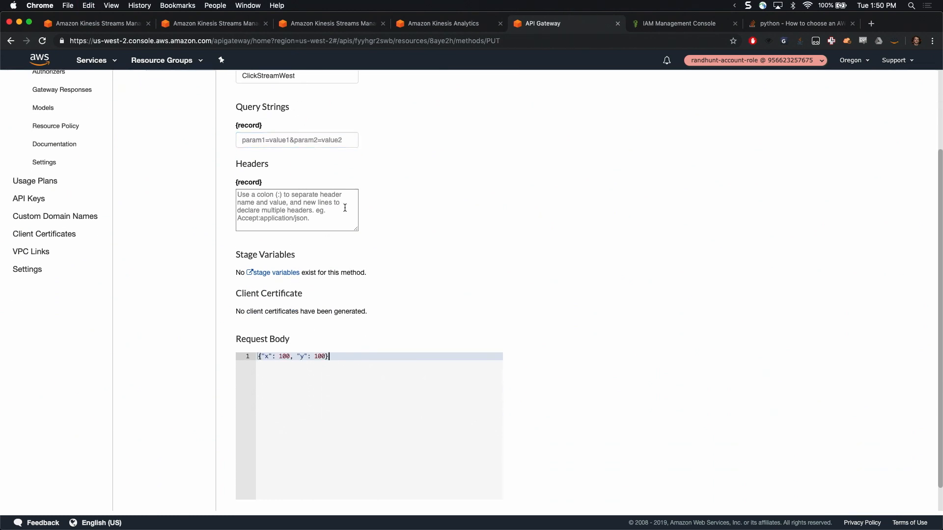
left_click(337, 208)
scroll(337, 209, "down", 1)
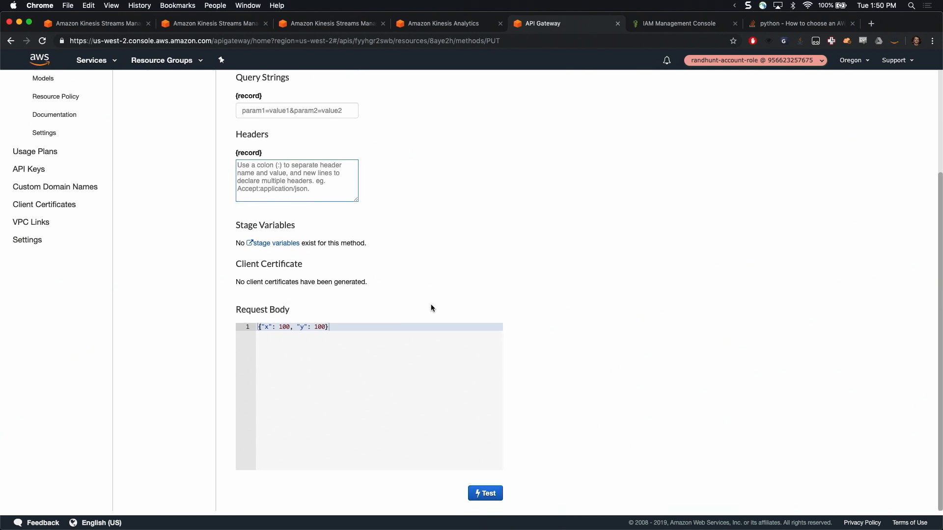
left_click(486, 493)
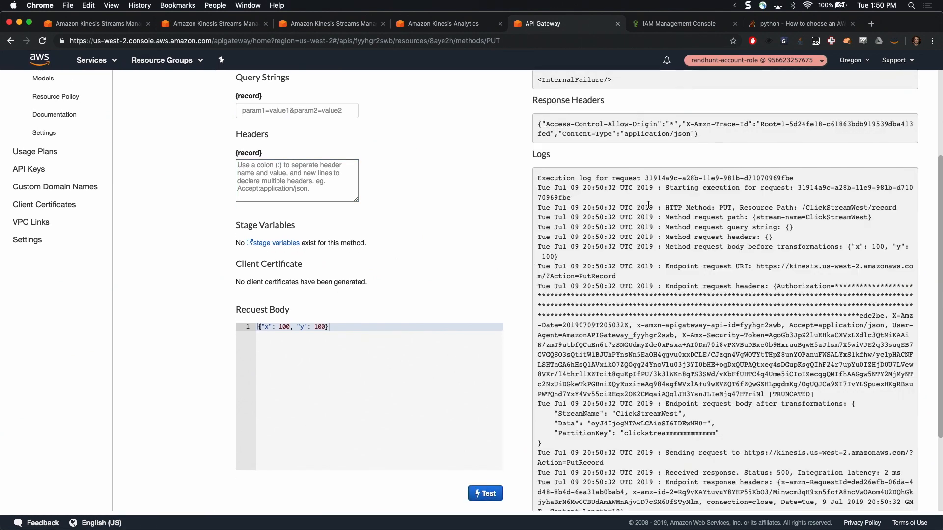
Examine the test's response body, response headers and execution log, including the transformed request body sent to Kinesis
scroll(648, 205, "down", 3)
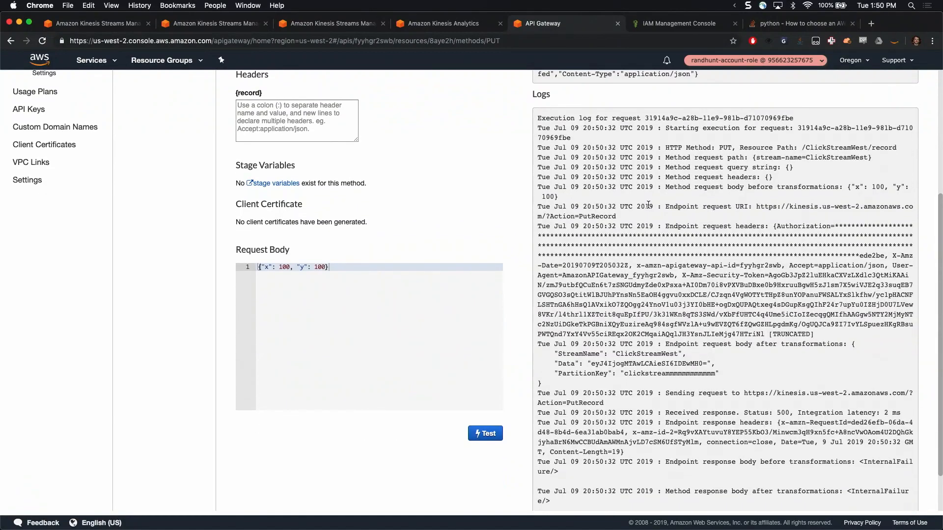
scroll(648, 204, "up", 5)
scroll(648, 204, "down", 6)
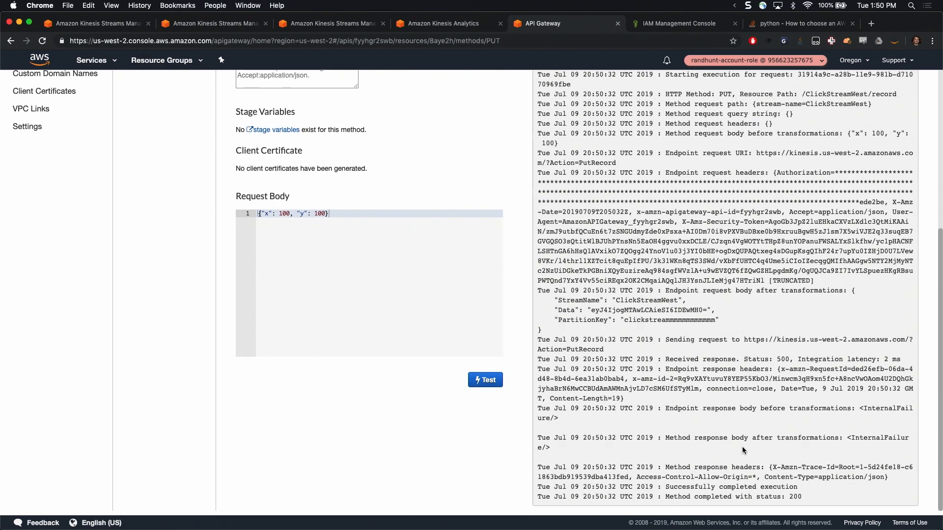
scroll(733, 467, "up", 1)
scroll(733, 470, "up", 1)
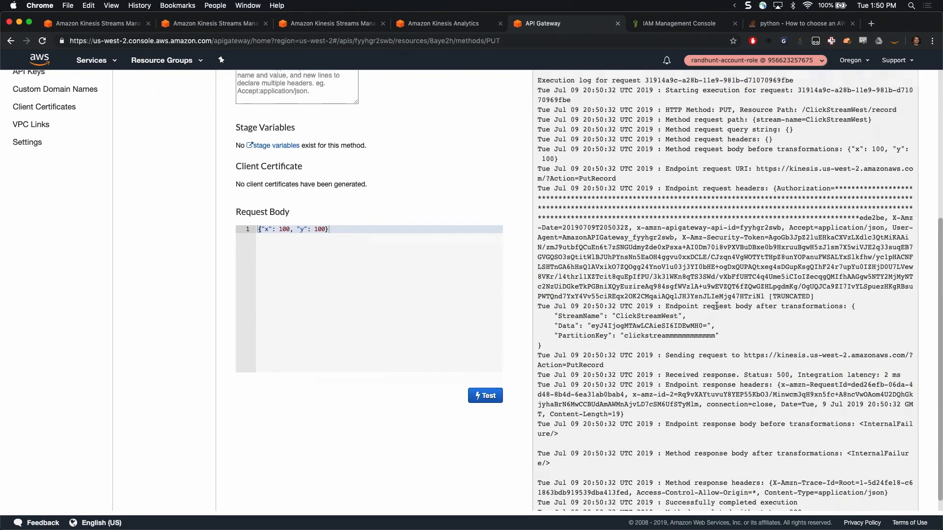
scroll(716, 306, "up", 5)
scroll(716, 308, "down", 1)
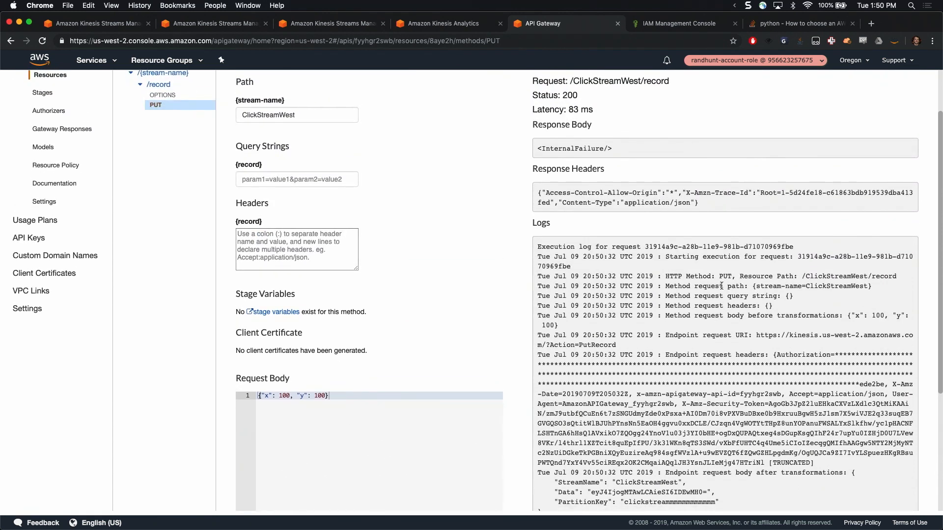
scroll(759, 293, "down", 2)
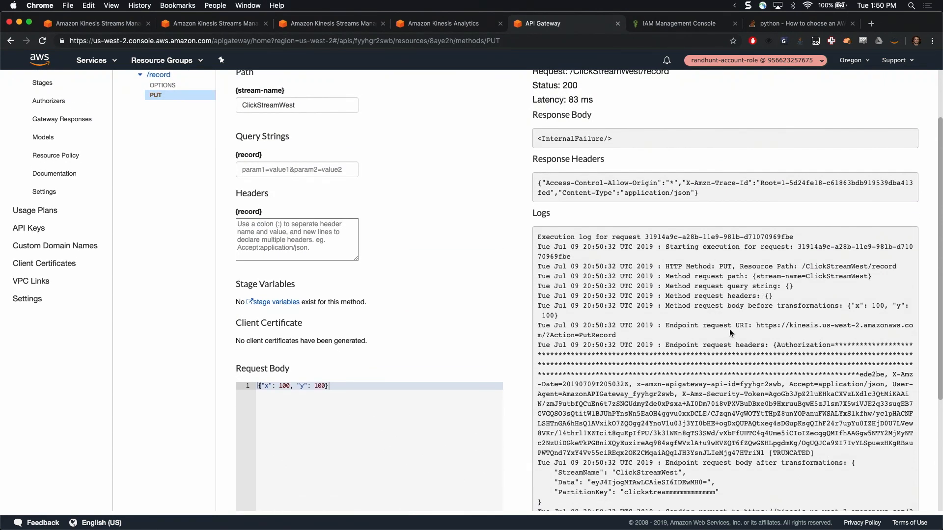
scroll(766, 344, "up", 3)
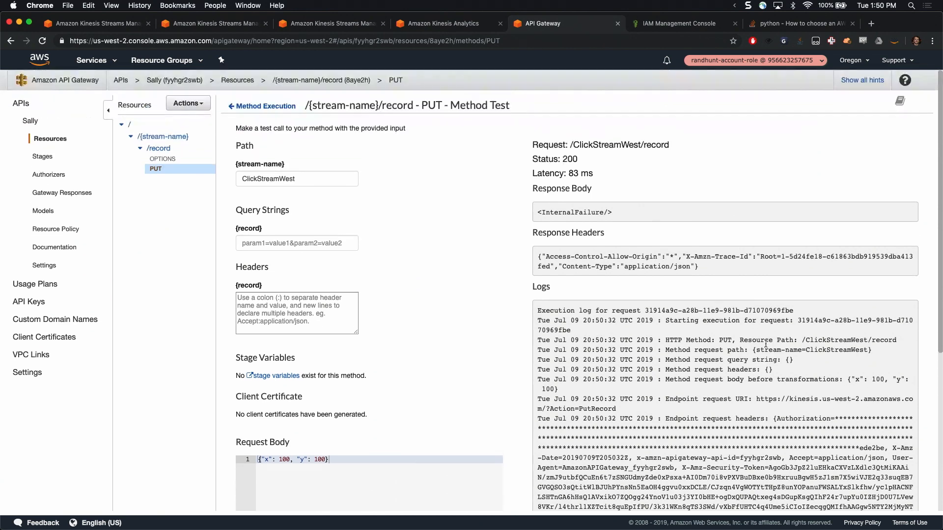
Examine the rest of the PUT test's execution log, down to the endpoint response from Kinesis
scroll(646, 282, "down", 3)
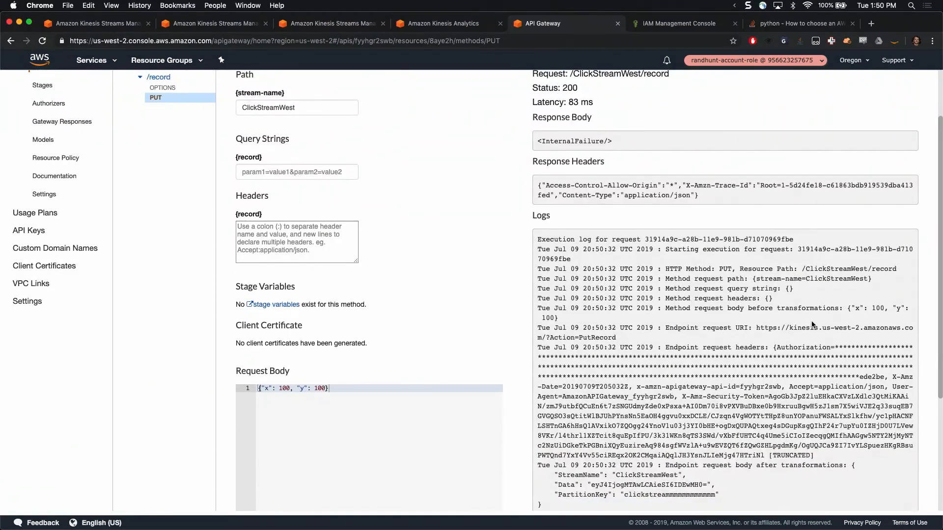
scroll(785, 404, "down", 4)
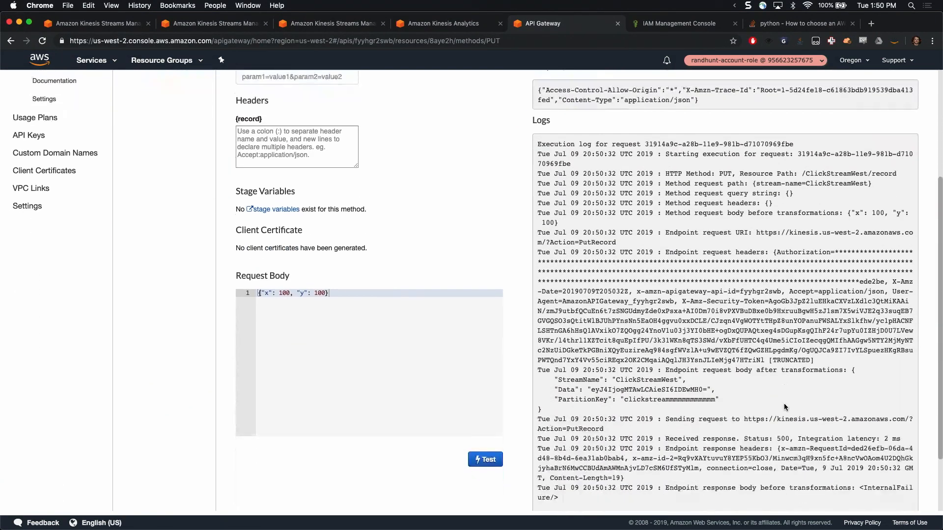
scroll(535, 98, "up", 6)
Open the herpderp2 policy in the IAM console and review the Kinesis actions and stream resources in its JSON
left_click(687, 24)
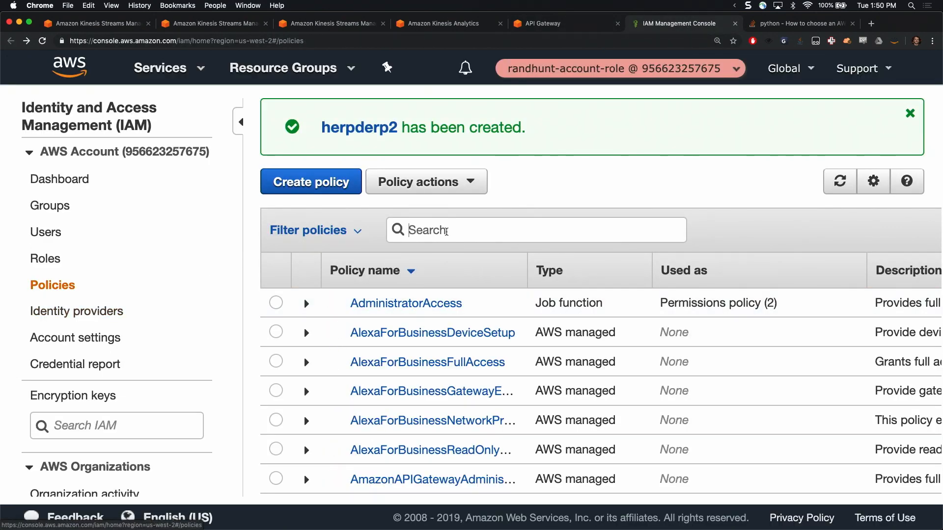
left_click(352, 128)
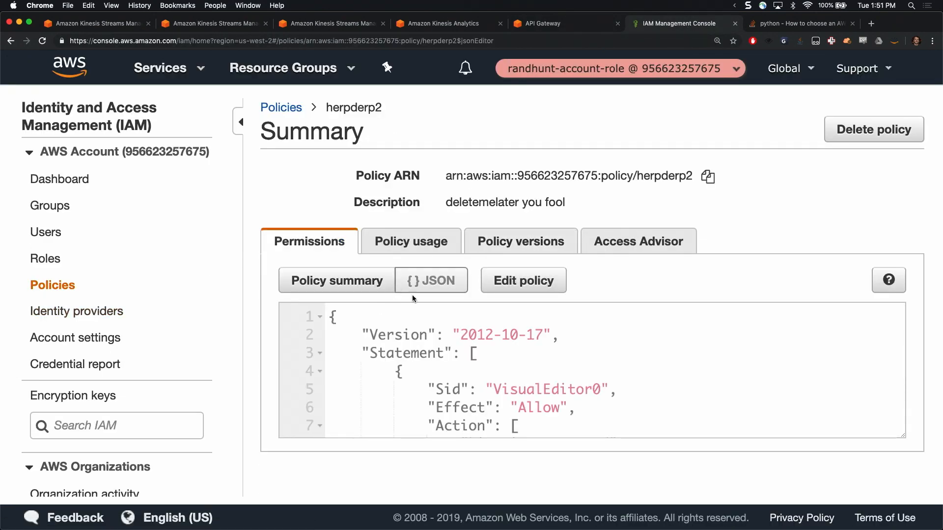
scroll(465, 349, "down", 5)
scroll(466, 365, "up", 2)
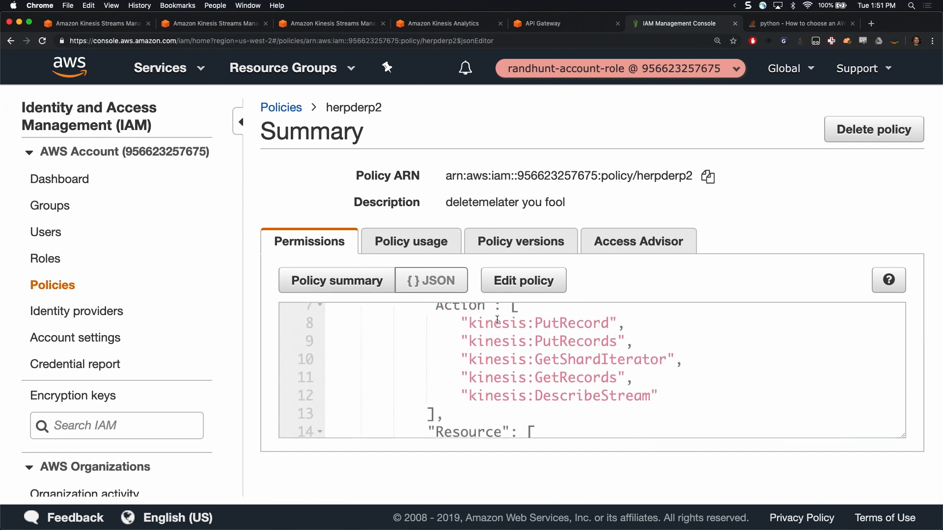
scroll(497, 319, "down", 5)
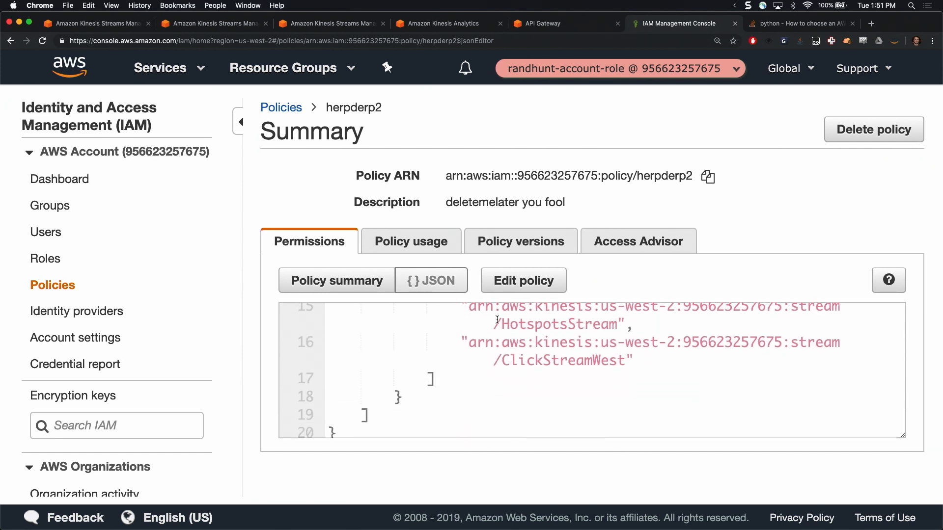
scroll(497, 319, "up", 7)
scroll(497, 319, "down", 2)
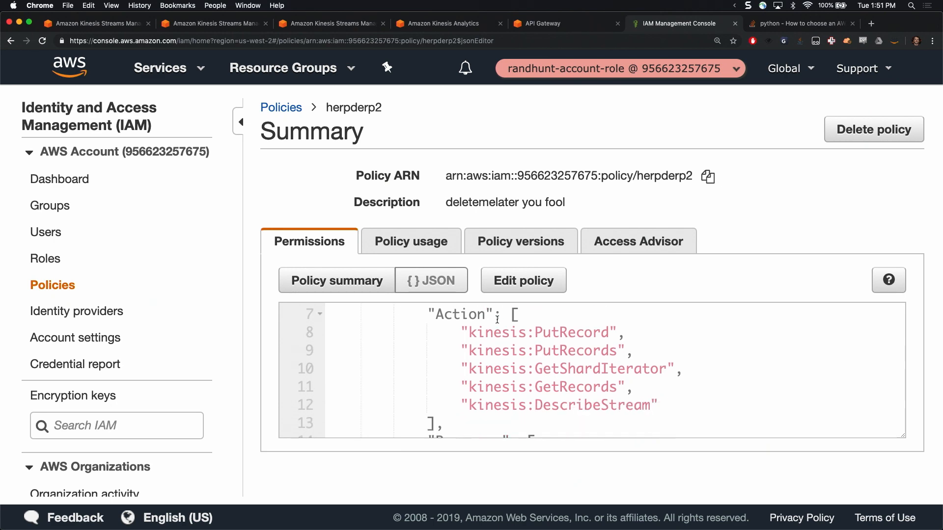
scroll(497, 319, "up", 4)
key("super+0")
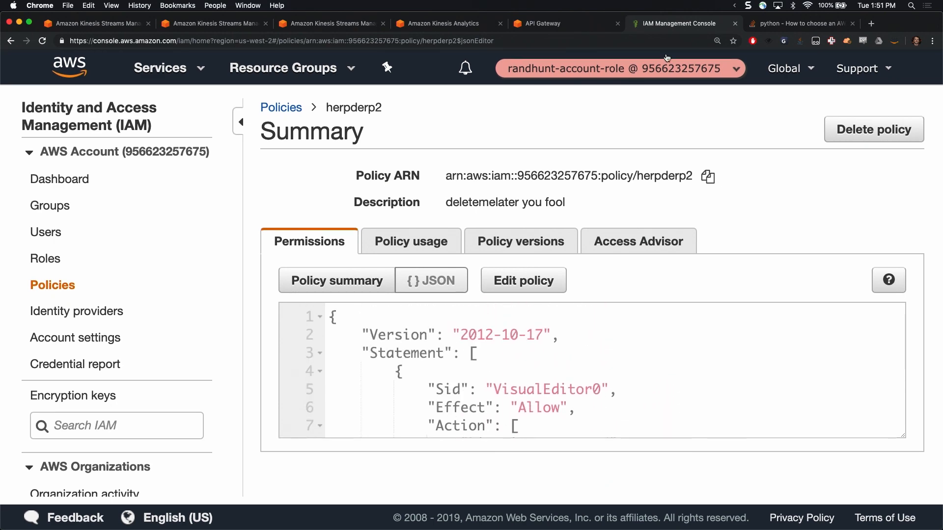
Return to API Gateway, recheck the test log, and open the integration request of the PUT method under /record
left_click(555, 26)
scroll(405, 217, "down", 5)
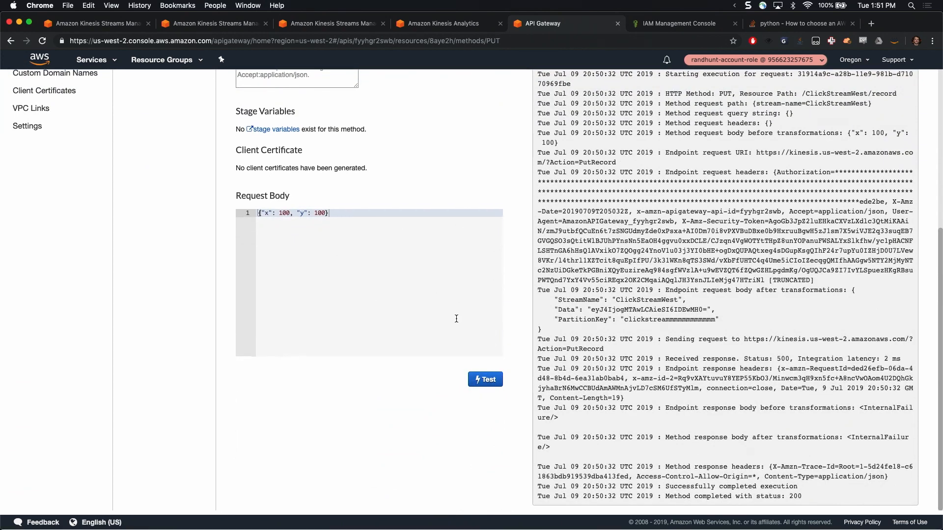
scroll(457, 319, "up", 5)
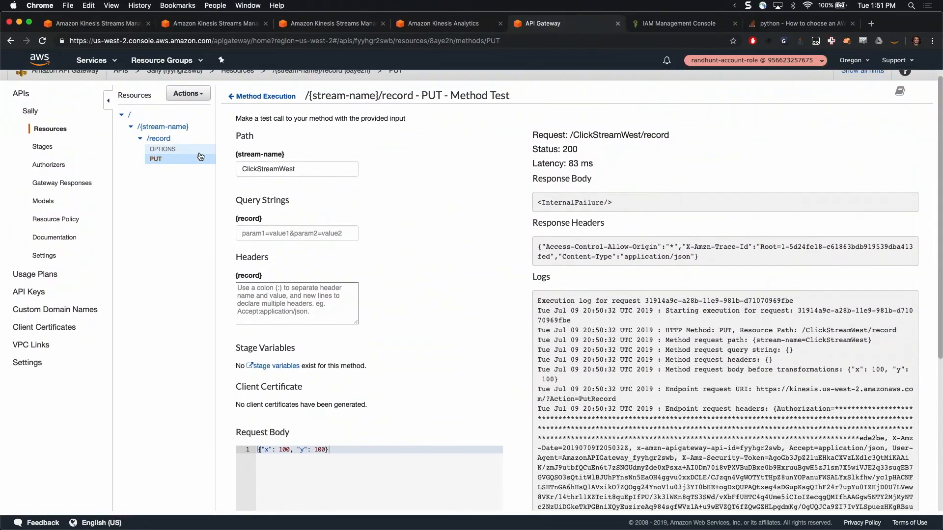
left_click(171, 141)
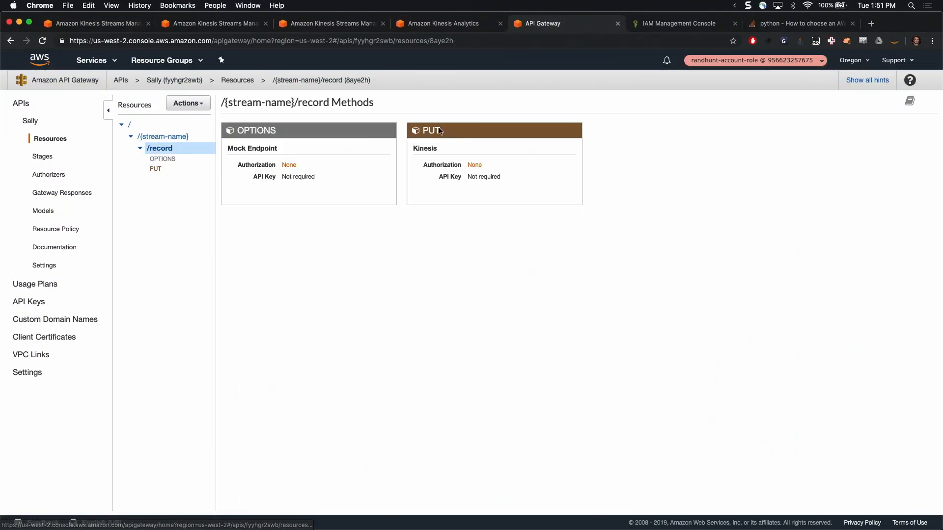
left_click(440, 132)
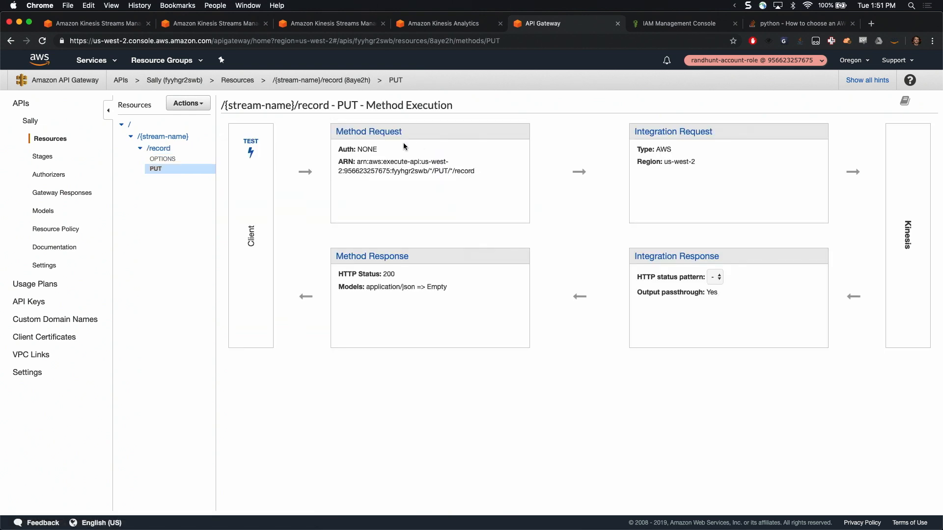
left_click(702, 133)
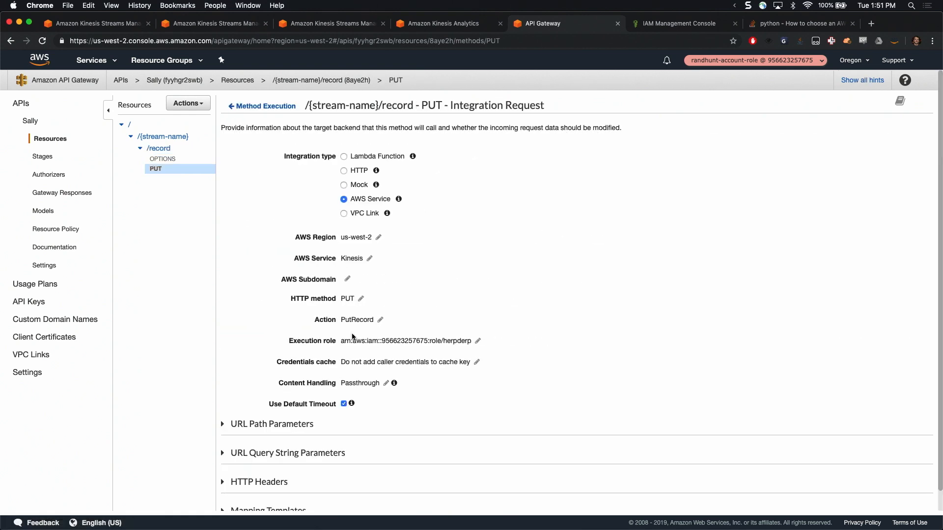
scroll(252, 458, "down", 1)
left_click(252, 471)
scroll(442, 457, "down", 3)
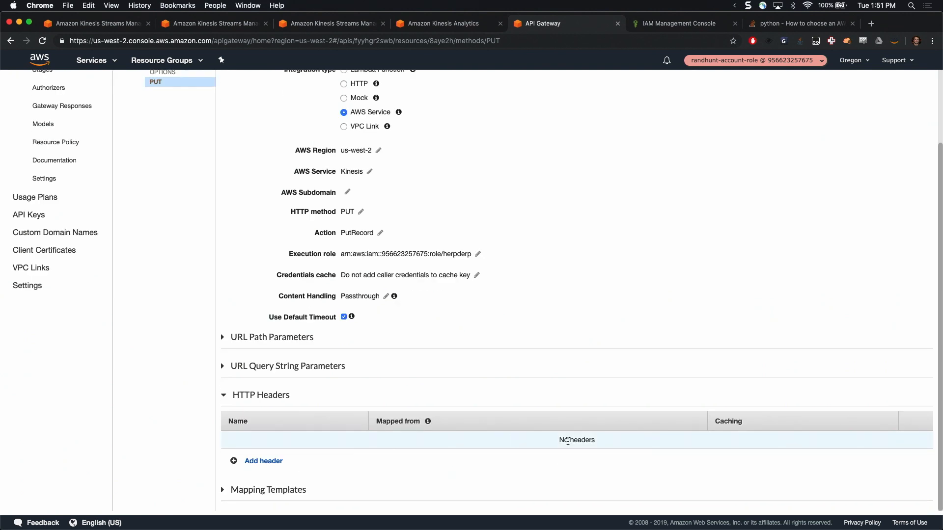
left_click(279, 461)
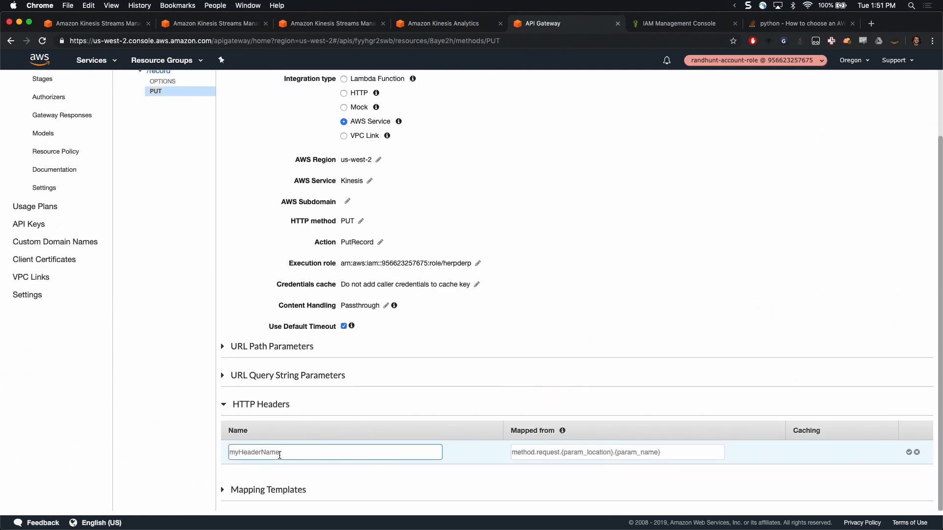
type("application/json")
key("Tab")
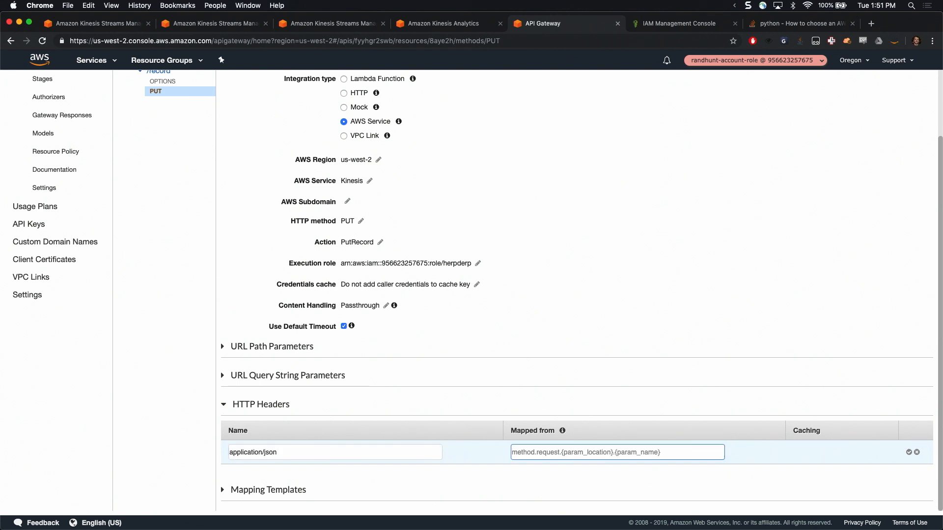
key("shift+Tab")
key("BackSpace")
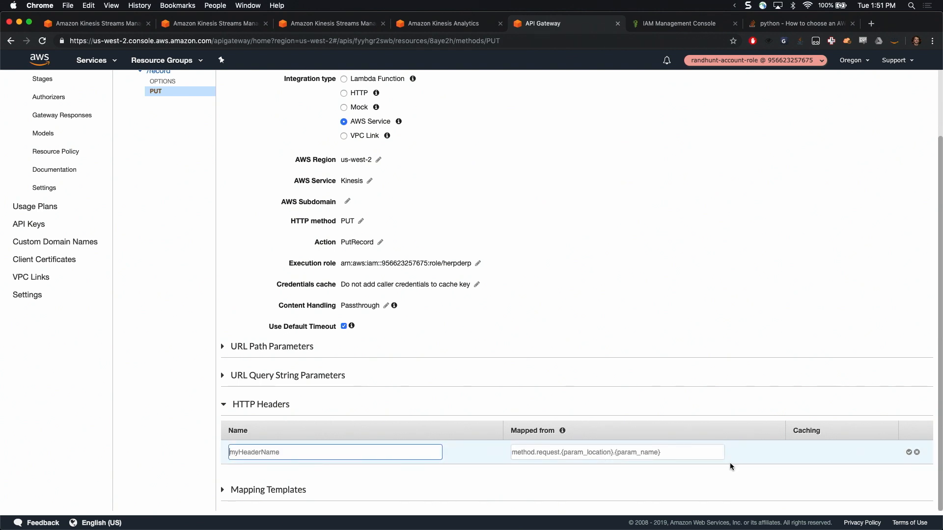
left_click(917, 453)
scroll(462, 229, "up", 3)
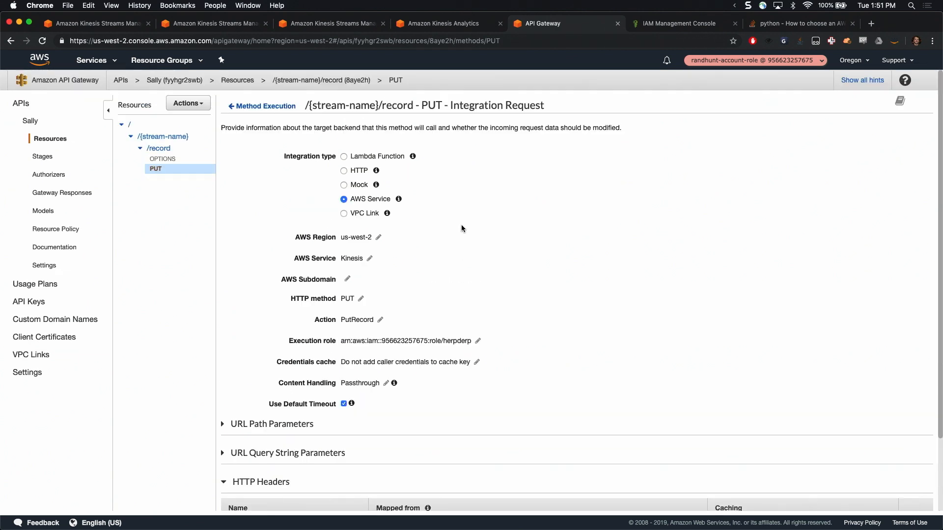
Open the method request of the PUT method under /record and start a new HTTP request header
left_click(159, 148)
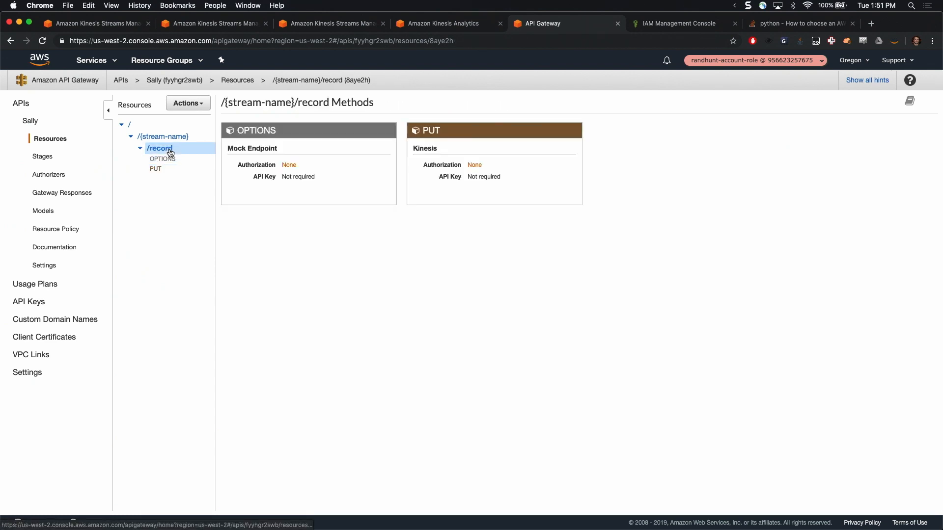
left_click(432, 131)
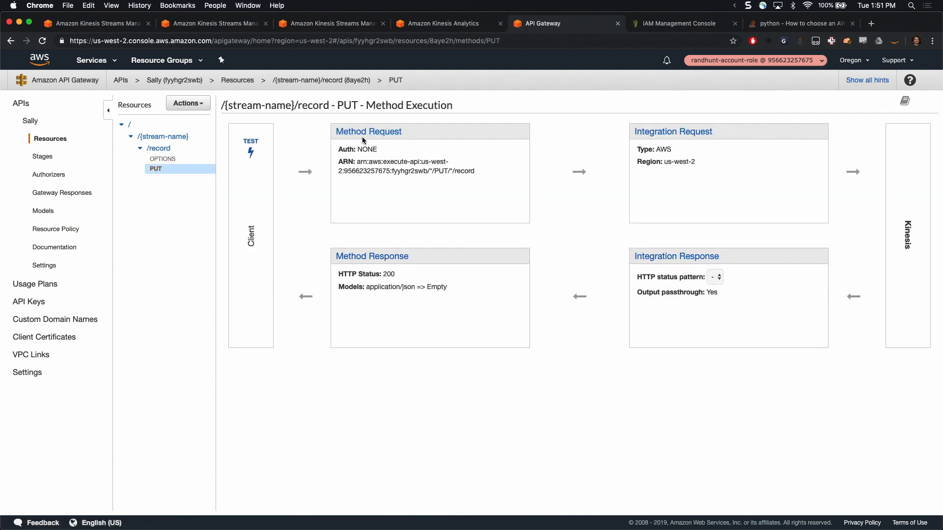
left_click(363, 133)
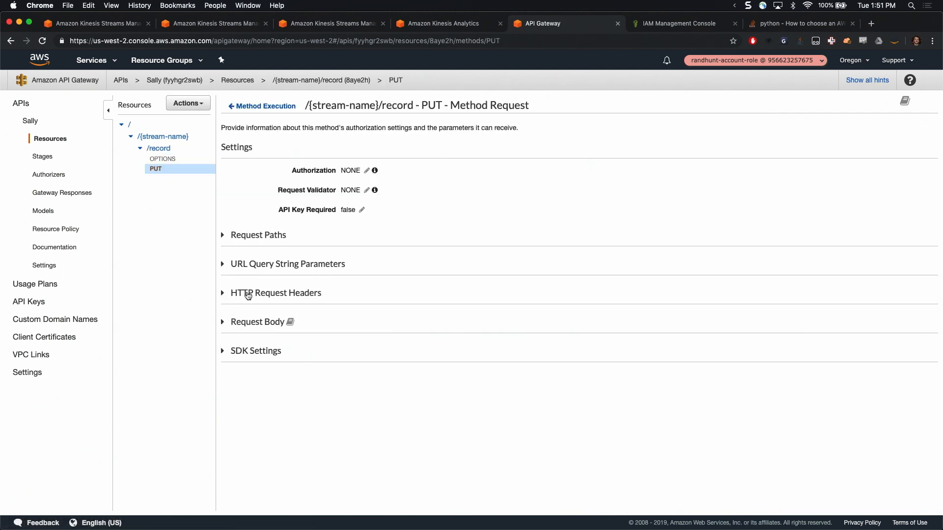
left_click(248, 294)
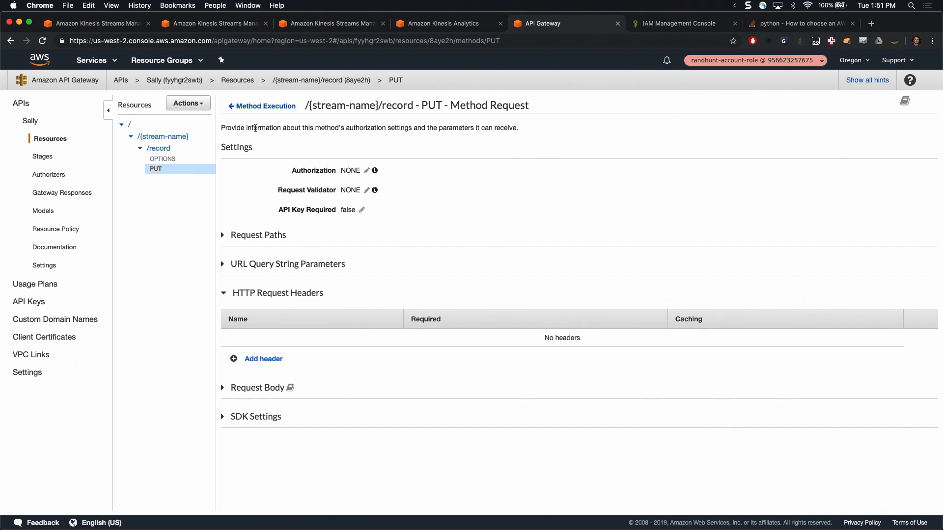
left_click(273, 361)
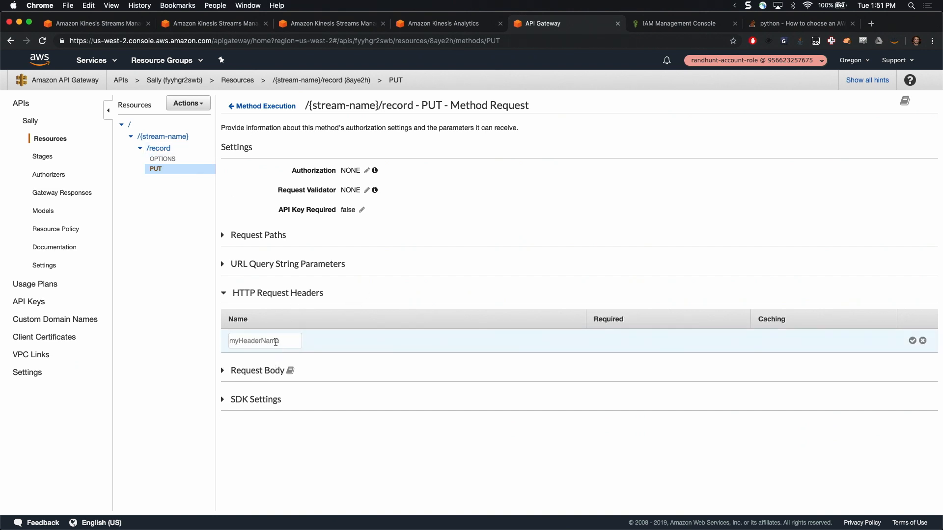
type("'")
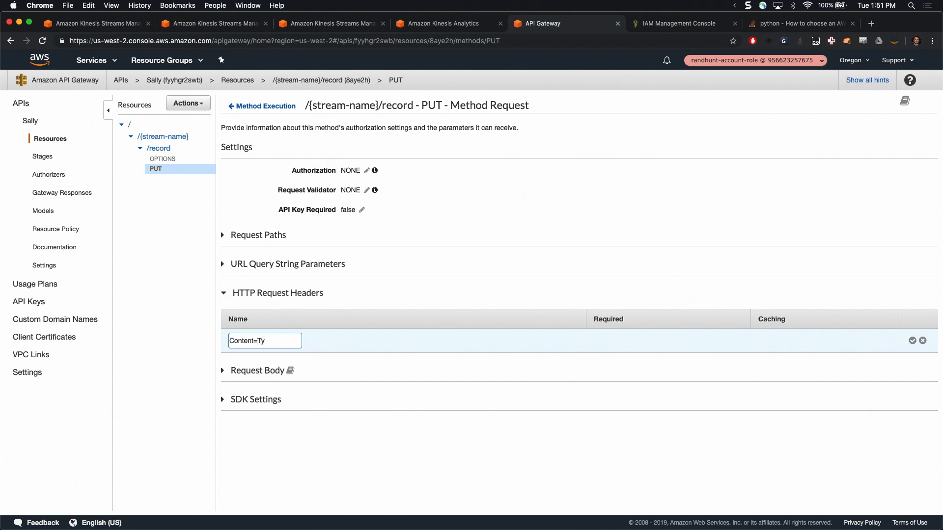
key("super+a")
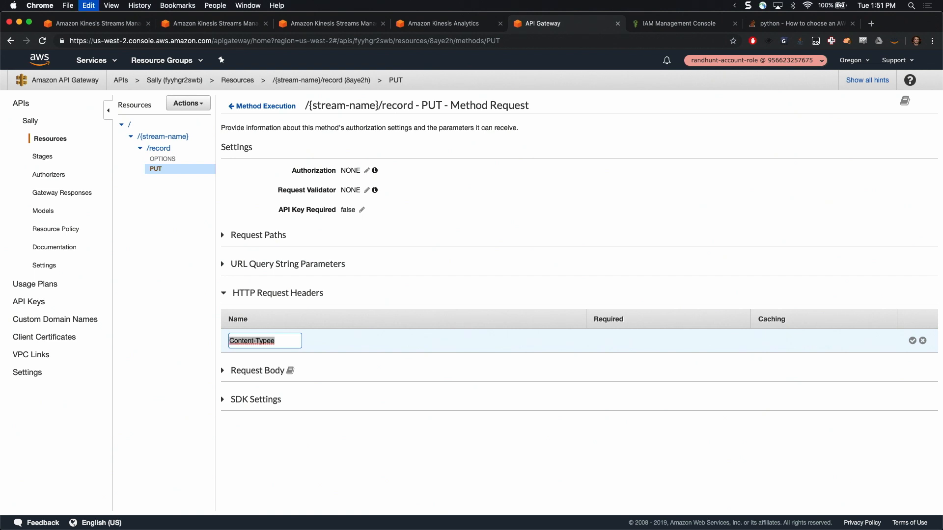
key("BackSpace")
Search the clipboard history for x-am and close it without pasting an entry
key("alt+super+c")
type("x-app")
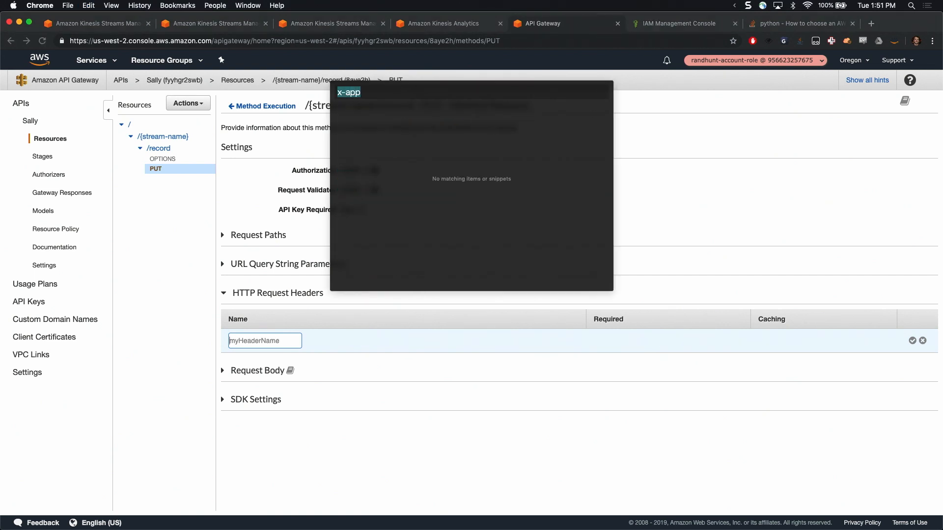
key("Escape")
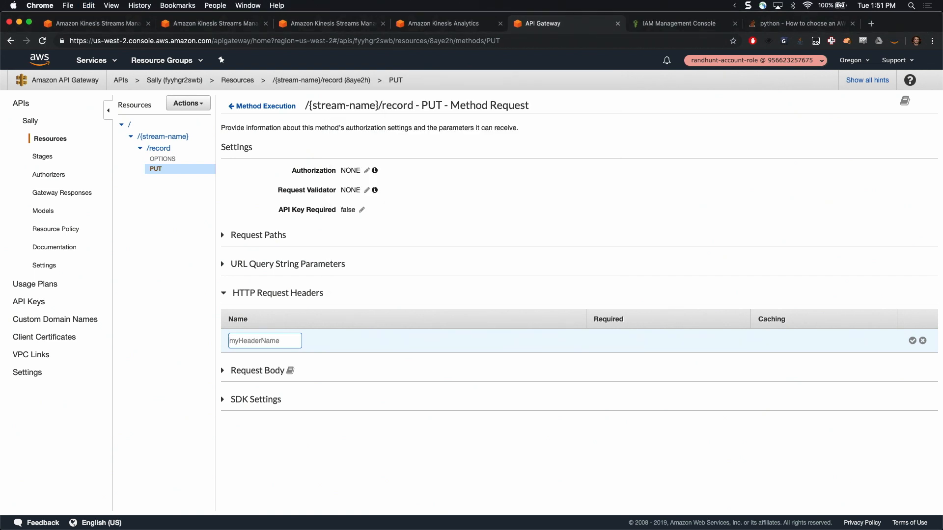
Switch to Visual Studio Code and hide the explorer sidebar beside template.yaml
mouse_move(421, 528)
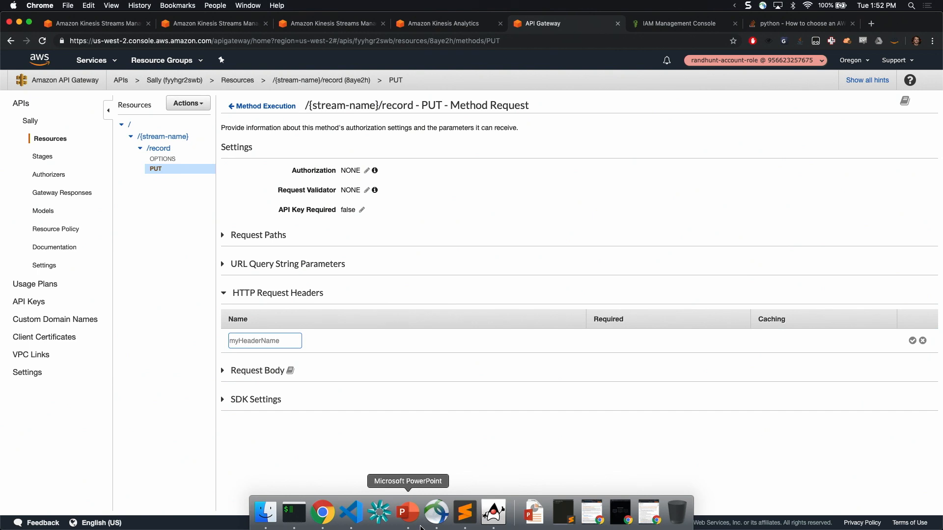
left_click(351, 512)
key("alt+super+f")
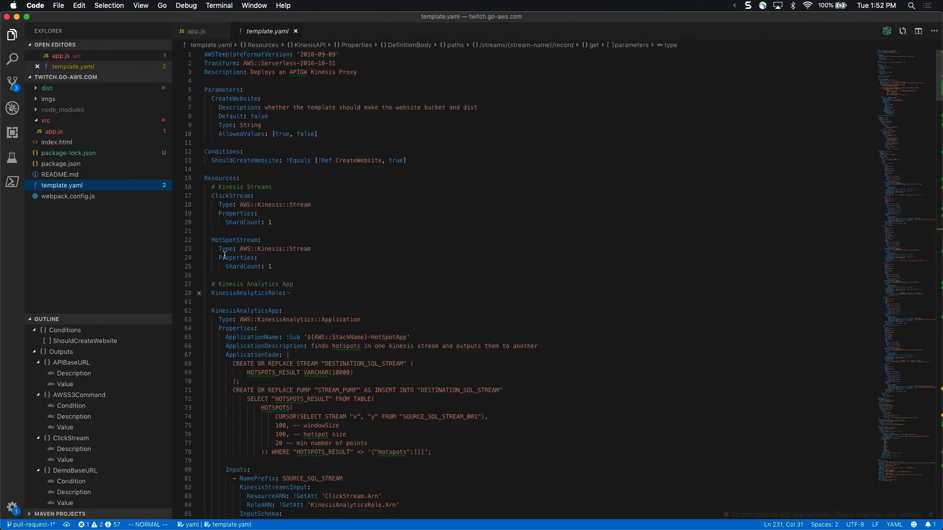
left_click(13, 36)
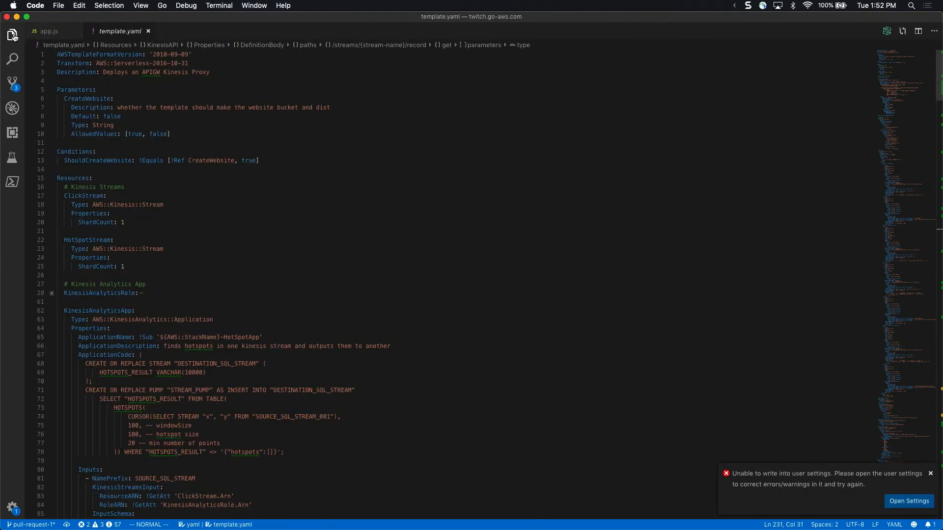
left_click(162, 135)
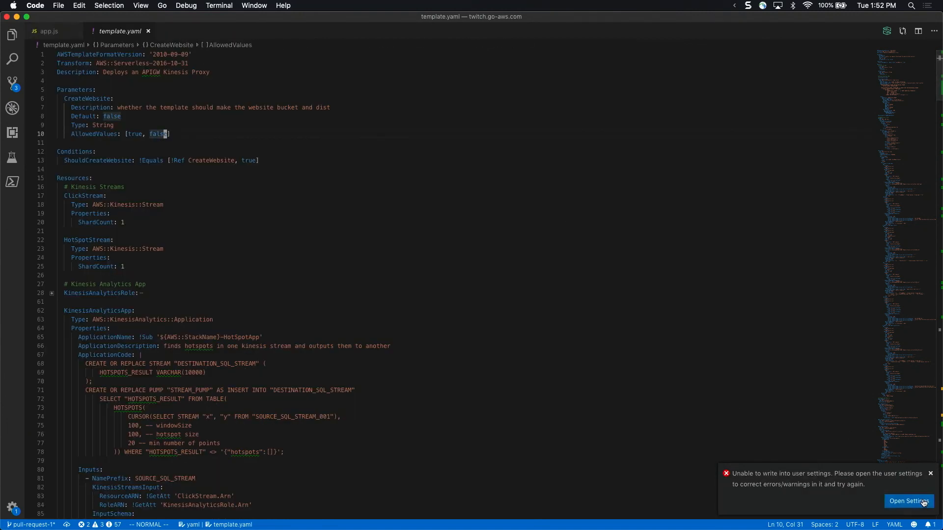
Dismiss the user-settings error notification in Visual Studio Code and switch to iTerm2
left_click(909, 501)
key("super+w")
left_click(357, 162)
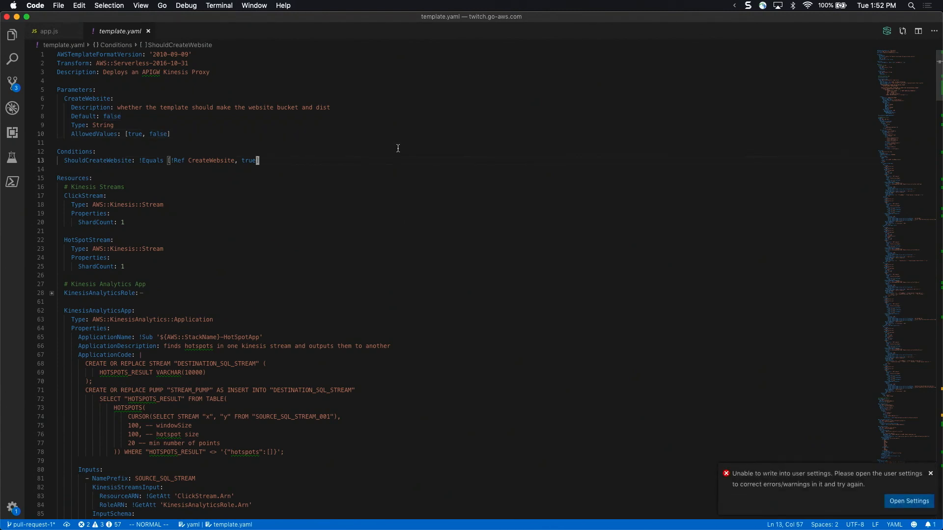
left_click(930, 474)
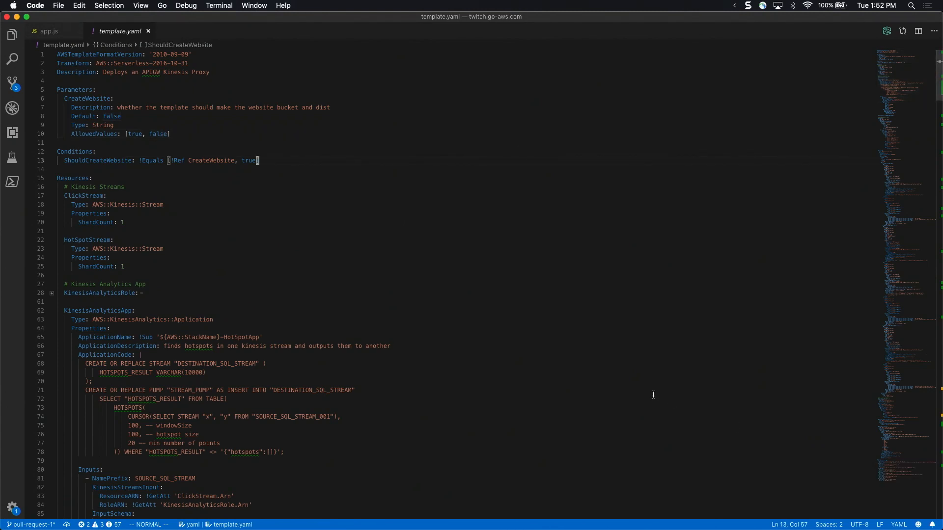
left_click(653, 396)
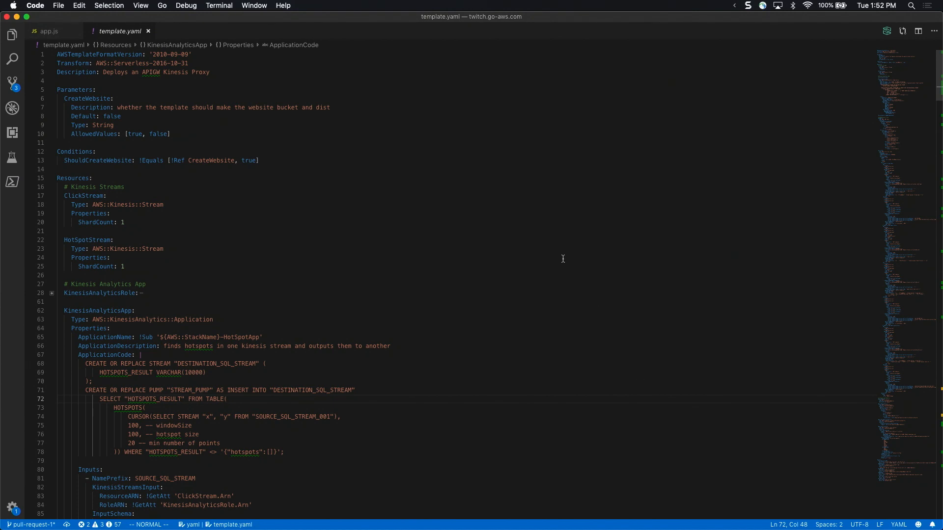
key("super+Tab")
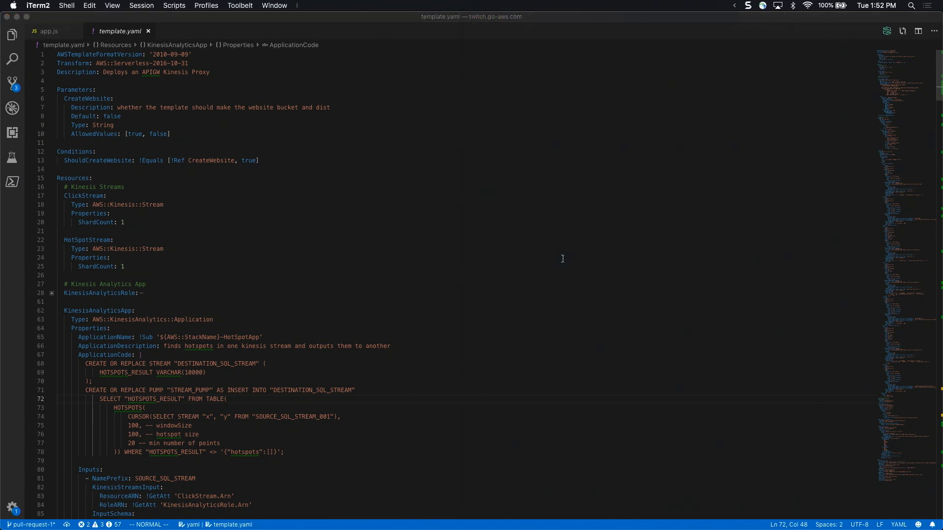
Open a new iTerm2 window, expand it to full size and enlarge its text
key("super+Return")
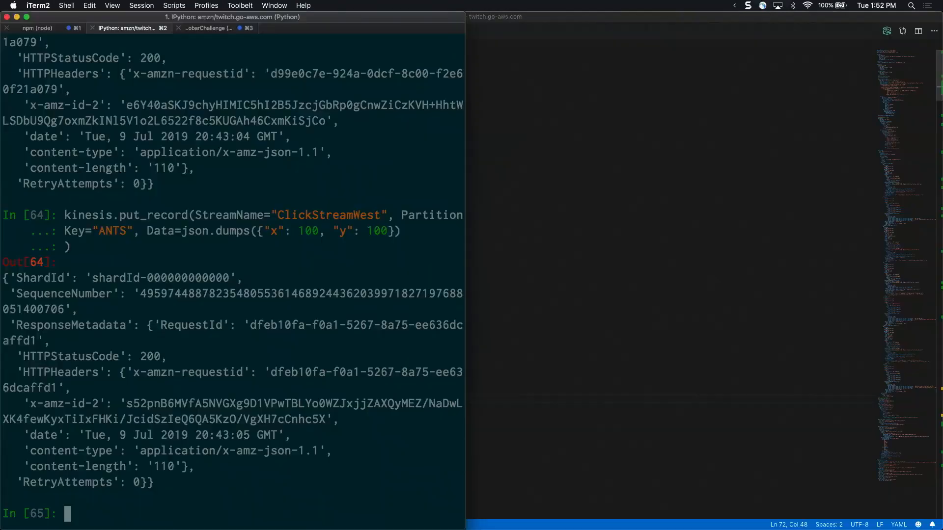
key("super+n")
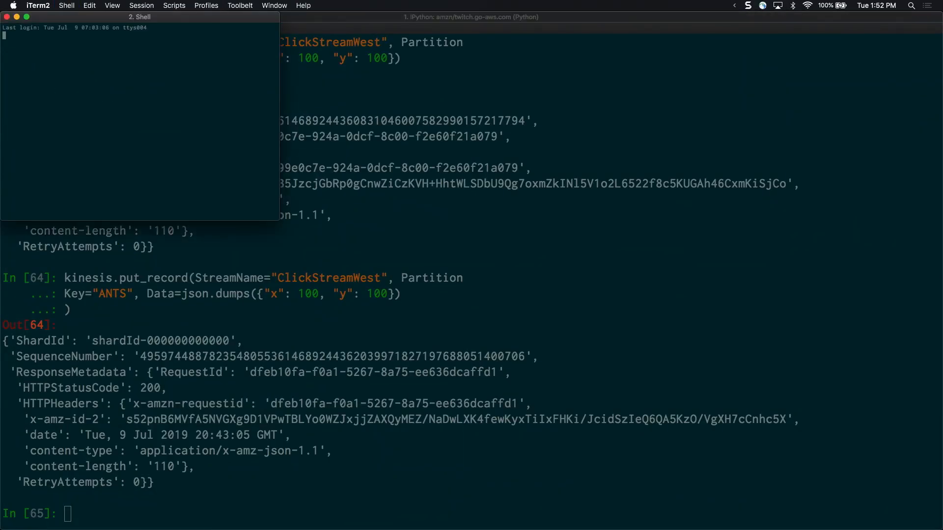
key("super+Return")
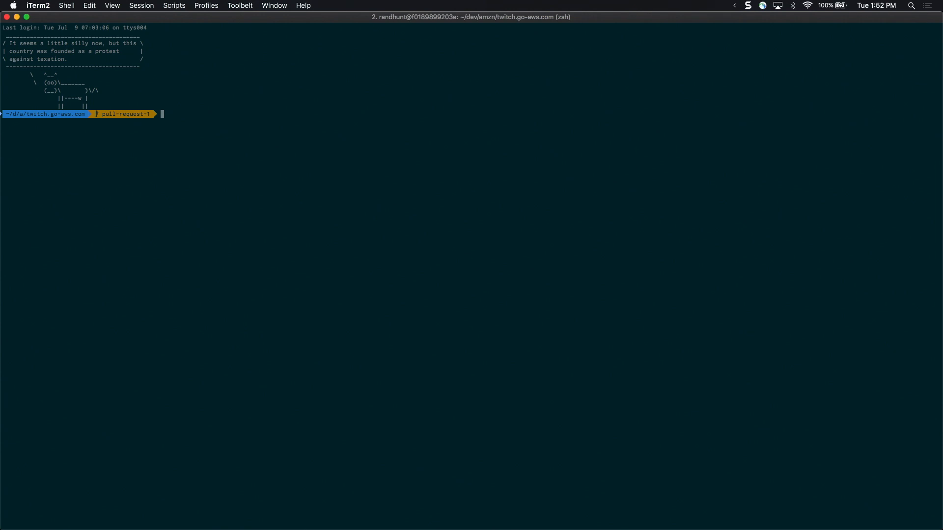
key("super+plus")
key("super+plus")
key("super+plus")
key("super+plus")
key("super+plus")
key("super+plus")
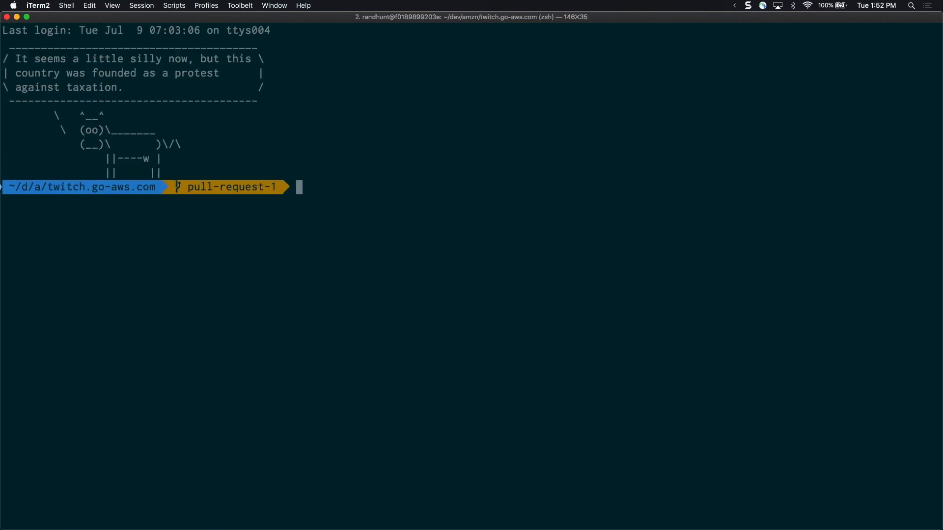
Check out the master branch with git, clear the terminal and enlarge its text further
type("git checkout master")
key("Return")
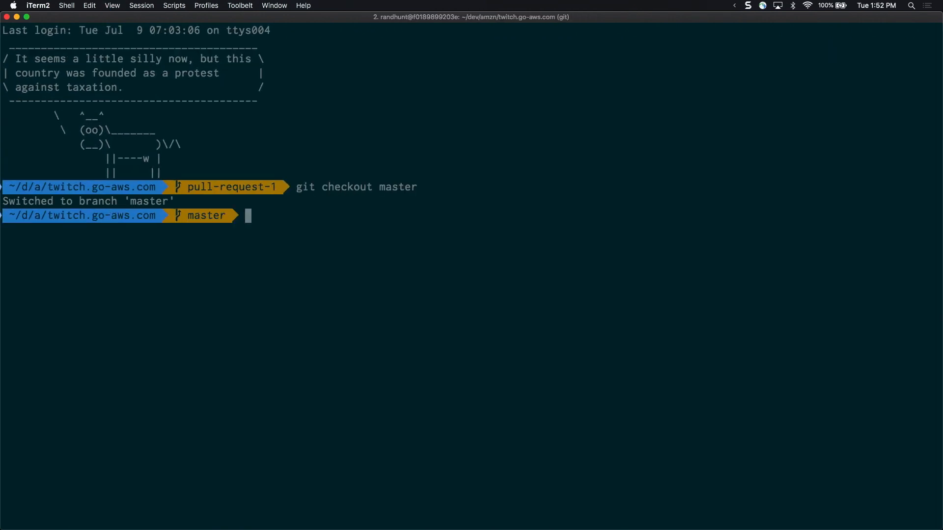
key("ctrl+l")
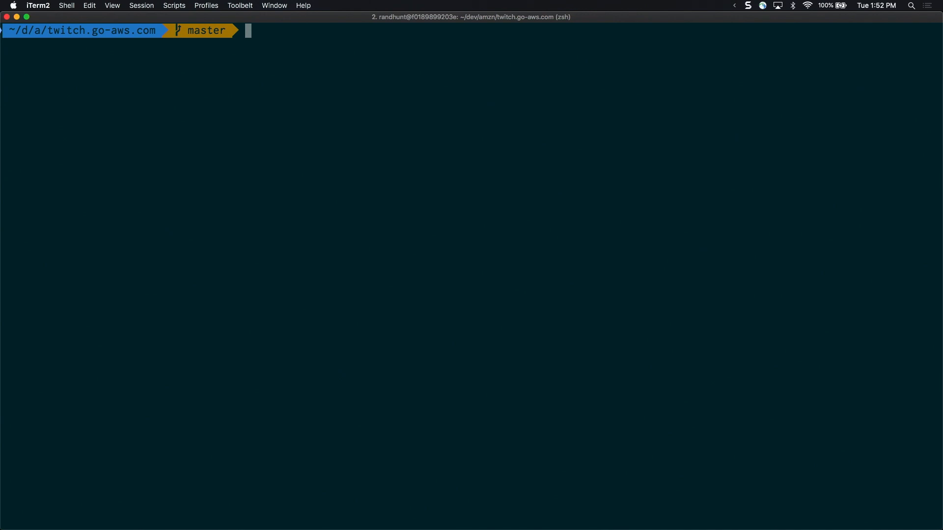
key("super+plus")
key("super+plus")
key("super+plus")
key("super+plus")
key("super+plus")
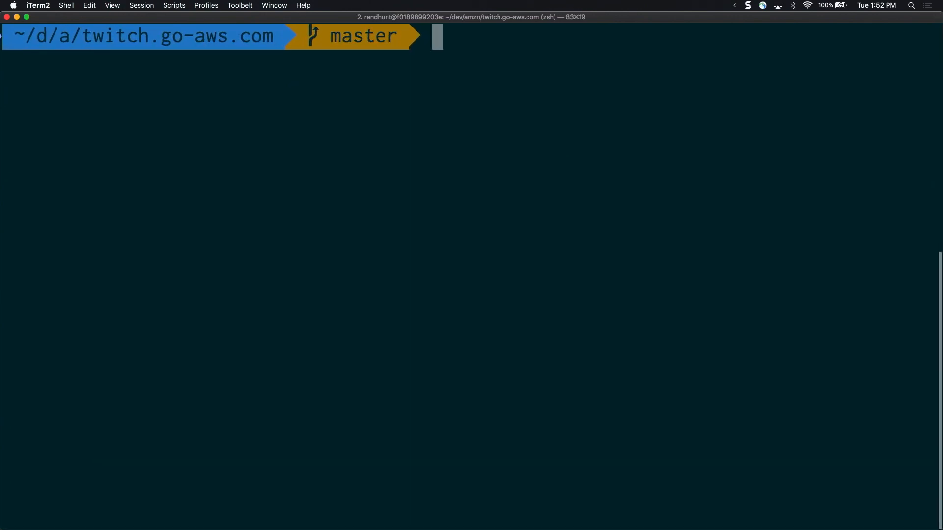
Open template.yaml in Vim from the twitch.go-aws.com folder
type("vim te")
key("Tab")
key("Return")
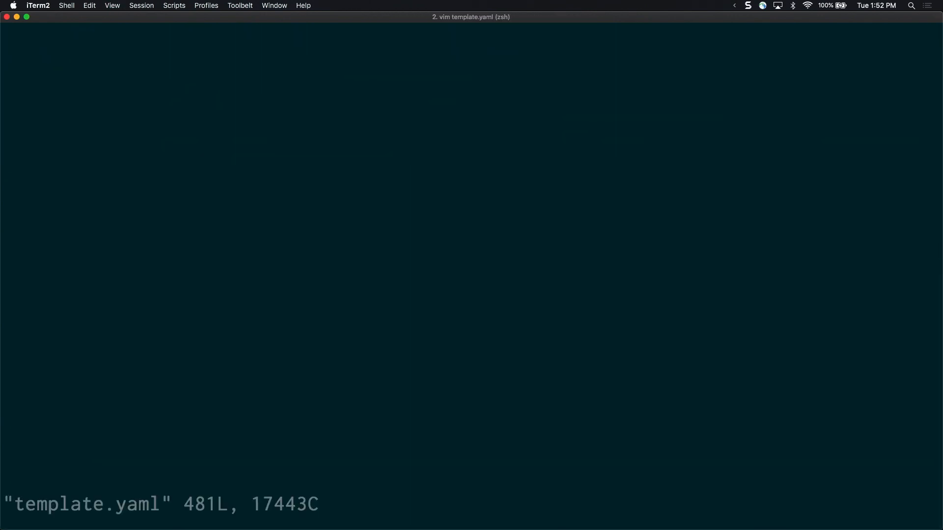
Examine the Parameters, Conditions and Kinesis stream resources at the beginning of template.yaml
key("j")
key("j")
key("j")
key("j")
key("j")
key("j")
key("j")
key("j")
key("j")
key("j")
key("j")
key("j")
key("j")
key("j")
key("j")
key("j")
key("j")
key("j")
key("j")
key("j")
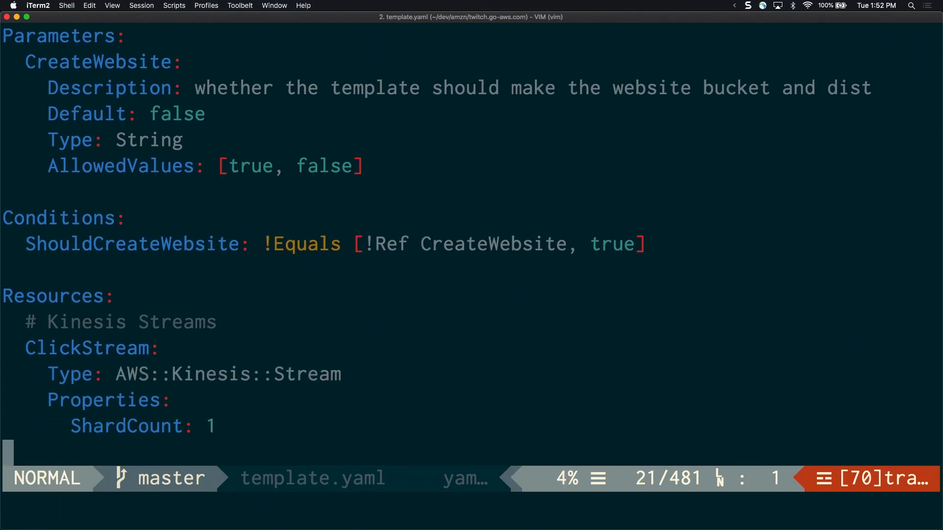
key("j")
key("j")
key("j")
key("j")
key("j")
key("k")
key("k")
key("k")
key("k")
key("k")
key("k")
key("k")
key("k")
key("k")
key("k")
key("k")
key("k")
key("k")
key("k")
key("k")
key("k")
key("k")
key("k")
key("k")
key("k")
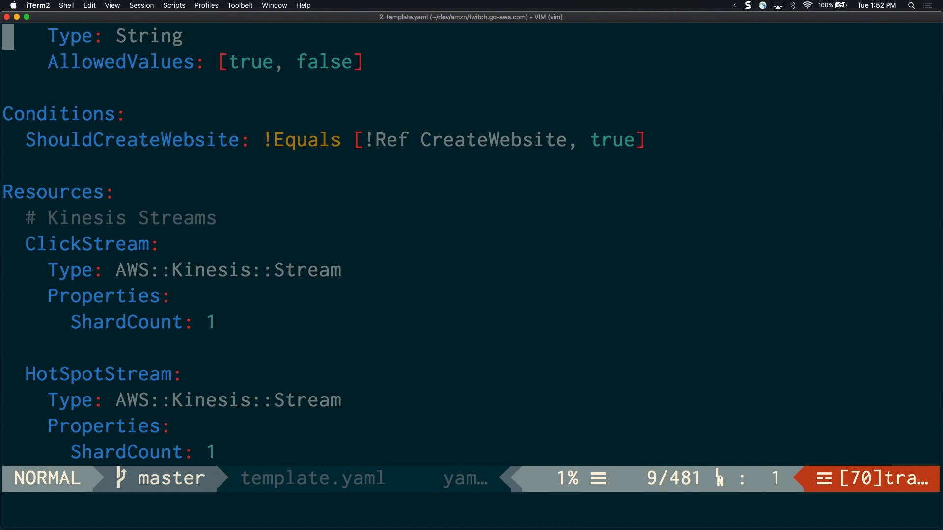
key("k")
key("k")
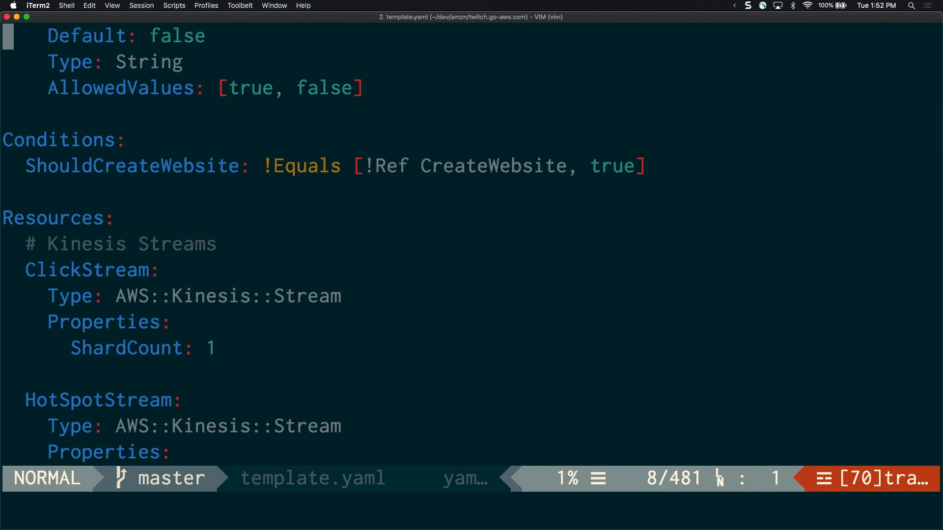
key("j")
key("j")
key("j")
key("j")
key("j")
key("j")
key("k")
key("j")
key("j")
key("j")
key("j")
key("j")
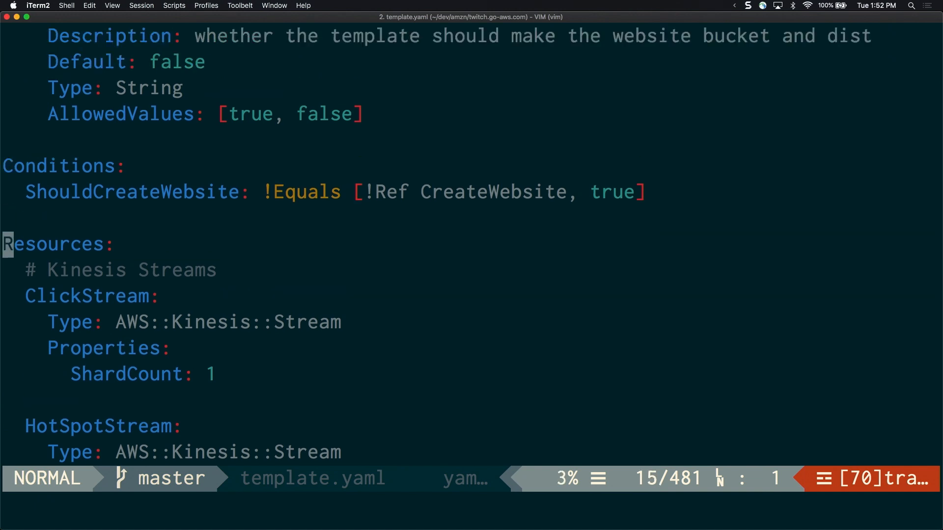
key("j")
key("j")
key("j")
key("j")
key("j")
key("j")
key("j")
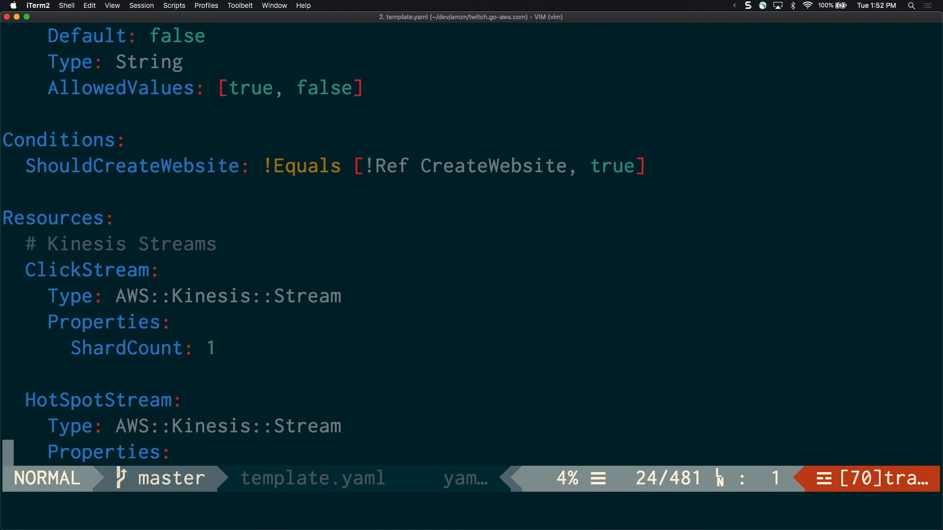
key("k")
key("k")
key("k")
key("k")
key("k")
key("k")
key("k")
key("k")
key("k")
key("j")
key("j")
key("j")
key("j")
key("j")
key("j")
key("j")
key("j")
key("j")
key("j")
key("k")
key("k")
key("k")
key("k")
key("k")
key("k")
key("k")
key("k")
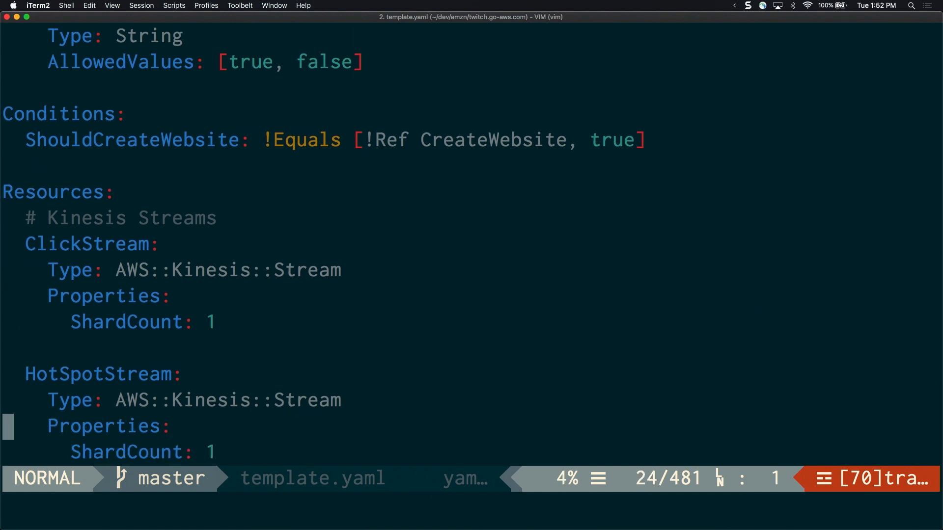
key("j")
key("j")
key("j")
key("j")
key("j")
key("j")
key("j")
key("j")
key("j")
key("j")
key("j")
key("j")
key("j")
key("j")
key("j")
key("j")
key("k")
key("k")
key("k")
key("k")
key("k")
key("k")
key("k")
key("k")
key("k")
key("k")
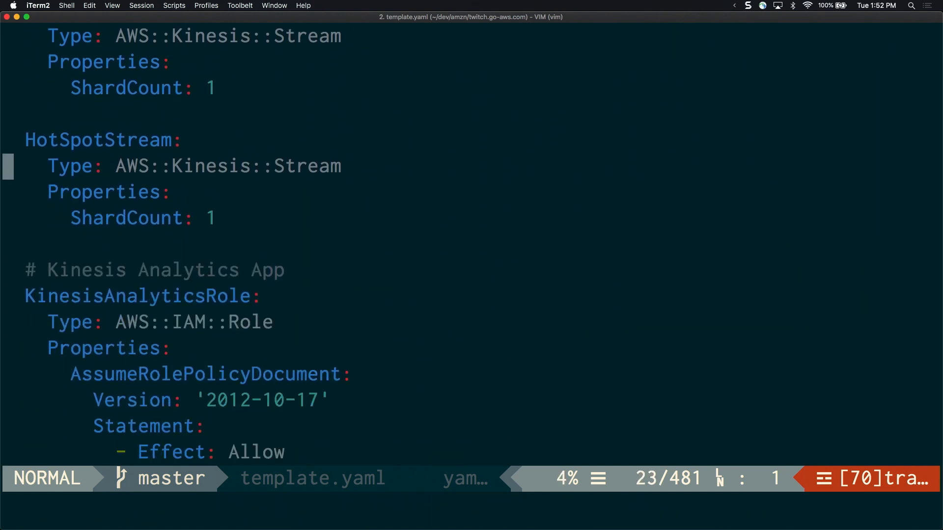
Review the KinesisAnalyticsRole resource with its assume-role document and kinesisaccess policy statements
key("j")
key("j")
key("j")
key("j")
key("j")
key("j")
key("j")
key("j")
key("j")
key("j")
key("j")
key("j")
key("j")
key("j")
key("j")
key("j")
key("j")
key("j")
key("j")
key("j")
key("j")
key("j")
key("j")
key("j")
key("j")
key("j")
key("j")
key("j")
key("j")
key("j")
key("j")
key("j")
key("j")
key("j")
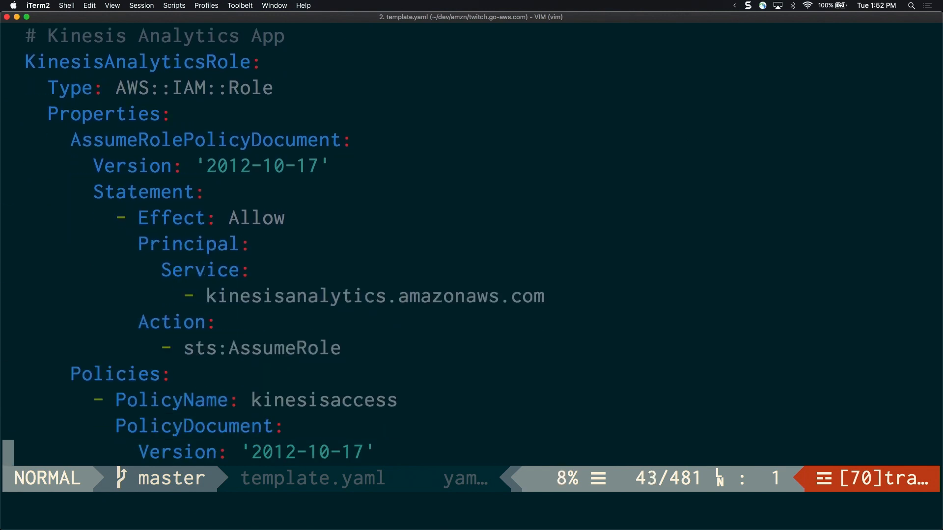
key("k")
key("k")
key("k")
key("k")
key("k")
key("k")
key("k")
key("k")
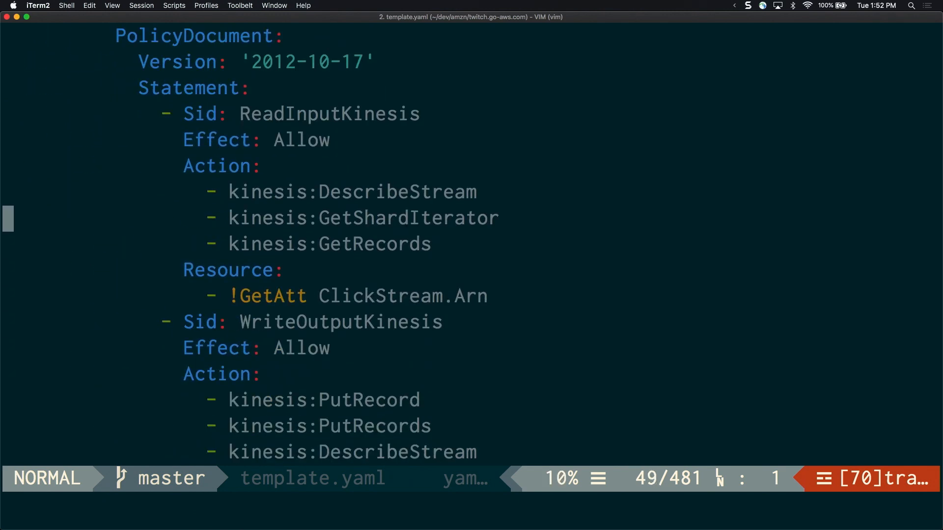
key("j")
key("j")
key("j")
key("j")
key("j")
key("j")
key("j")
key("j")
key("j")
key("j")
key("j")
key("j")
key("j")
key("j")
key("j")
key("j")
key("j")
key("k")
key("k")
key("k")
key("k")
key("k")
key("k")
key("k")
key("k")
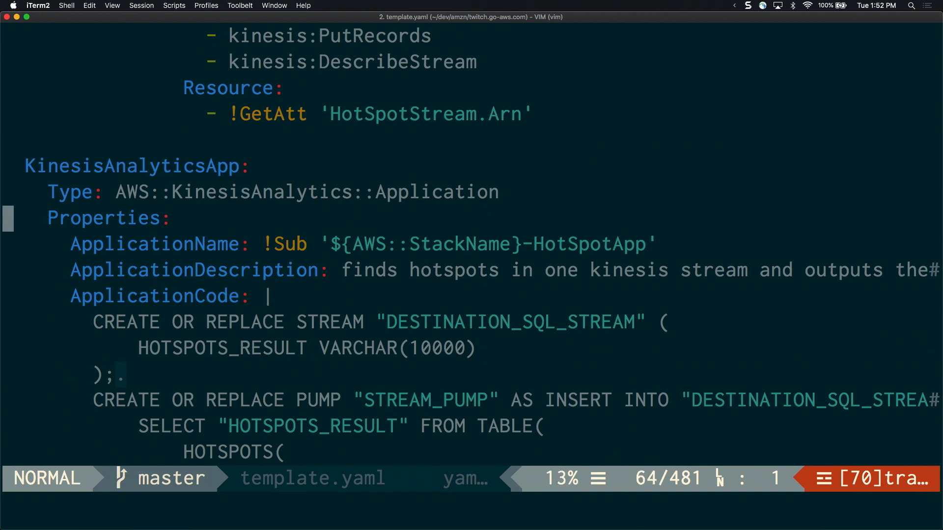
Read the KinesisAnalyticsApp resource's application code with its hotspot SQL query
key("j")
key("j")
key("j")
key("j")
key("j")
key("j")
key("j")
key("j")
key("j")
key("j")
key("j")
key("j")
key("j")
key("j")
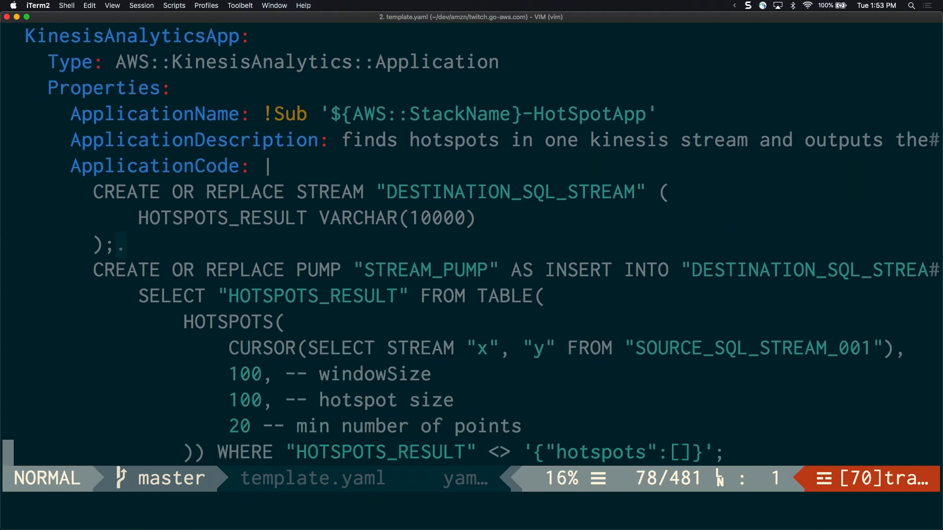
key("k")
key("k")
key("k")
key("k")
key("k")
key("k")
key("k")
key("k")
key("j")
key("j")
key("j")
key("j")
key("j")
key("j")
key("j")
key("k")
key("k")
key("k")
key("k")
key("k")
key("k")
key("k")
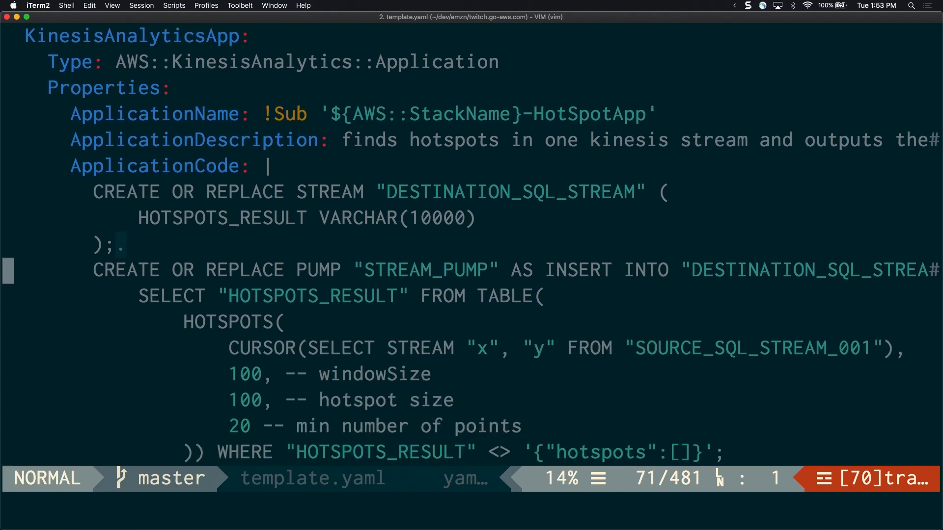
Delete the stray trailing character after the ");" that closes the CREATE OR REPLACE STREAM statement
key("l")
key("l")
key("l")
key("l")
key("l")
key("l")
key("l")
key("l")
key("l")
key("l")
key("x")
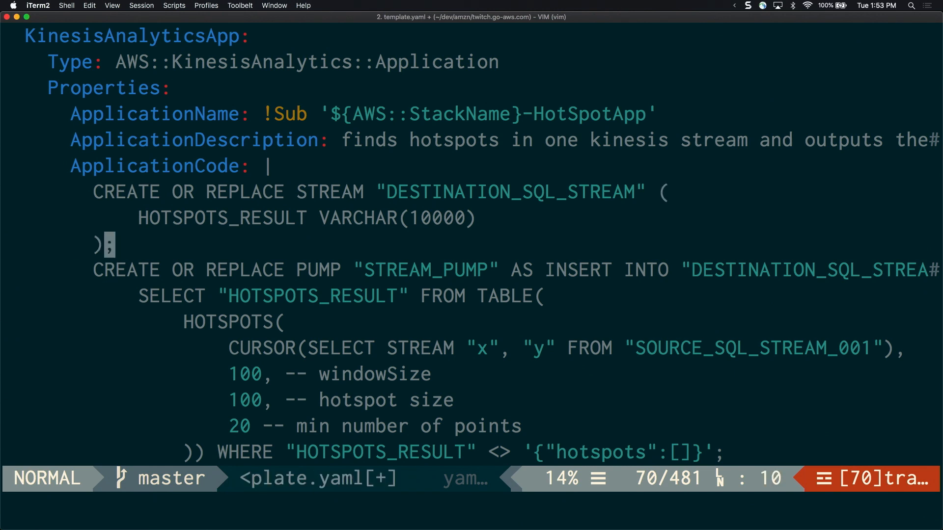
Review the analytics application's input schema and the KinesisAnalyticsAppHotSpotOutput resource
key("j")
key("j")
key("j")
key("j")
key("j")
key("j")
key("j")
key("j")
key("j")
key("j")
key("j")
key("j")
key("j")
key("j")
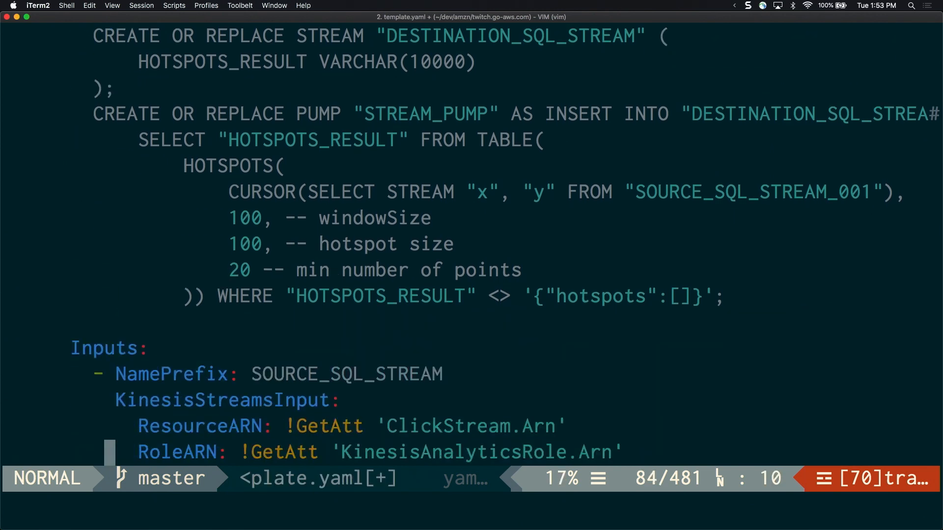
key("j")
key("j")
key("j")
key("j")
key("j")
key("j")
key("j")
key("j")
key("j")
key("j")
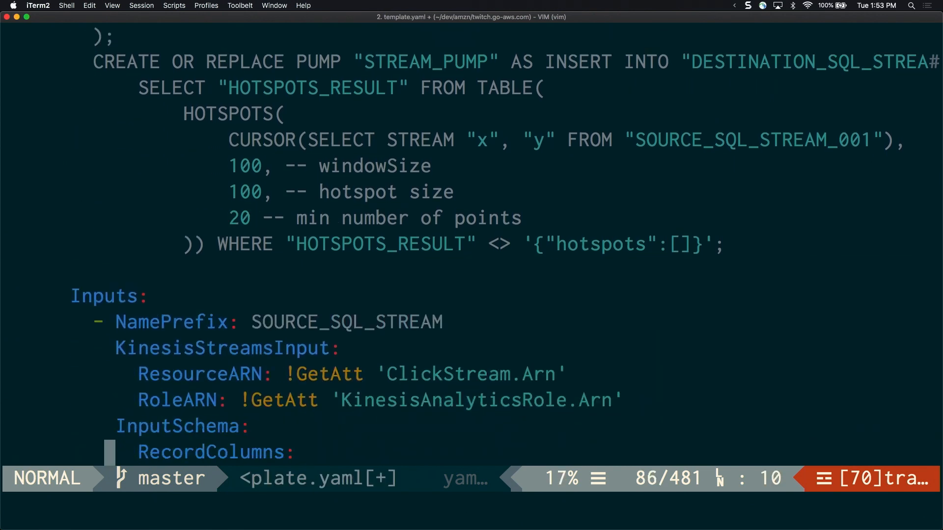
key("j")
key("j")
key("j")
key("j")
key("j")
key("j")
key("j")
key("j")
key("j")
key("j")
key("j")
key("j")
key("j")
key("j")
key("j")
key("j")
key("j")
key("j")
key("j")
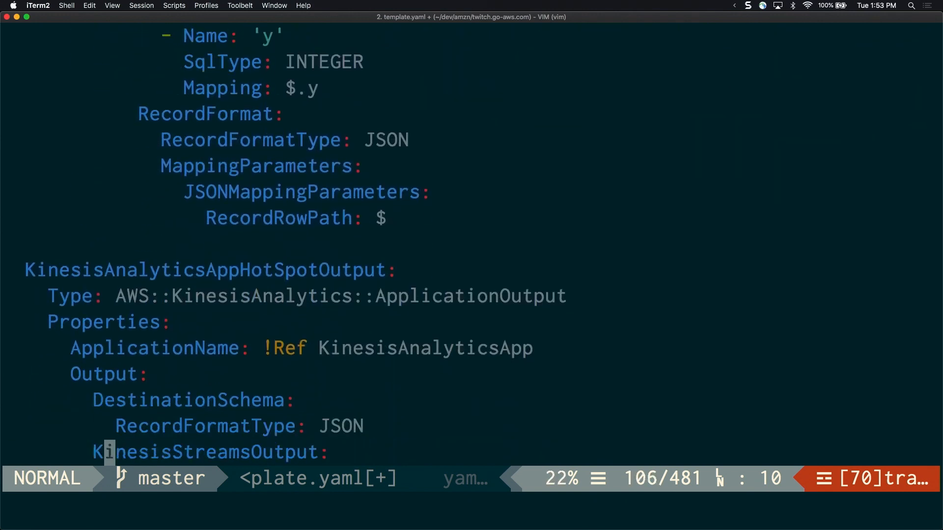
key("k")
Examine the APIGWRole resource with its API Gateway principal and KinesisReadWrite policy
key("k")
key("k")
key("k")
key("k")
key("j")
key("j")
key("j")
key("j")
key("j")
key("j")
key("j")
key("j")
key("j")
key("j")
key("j")
key("j")
key("j")
key("j")
key("j")
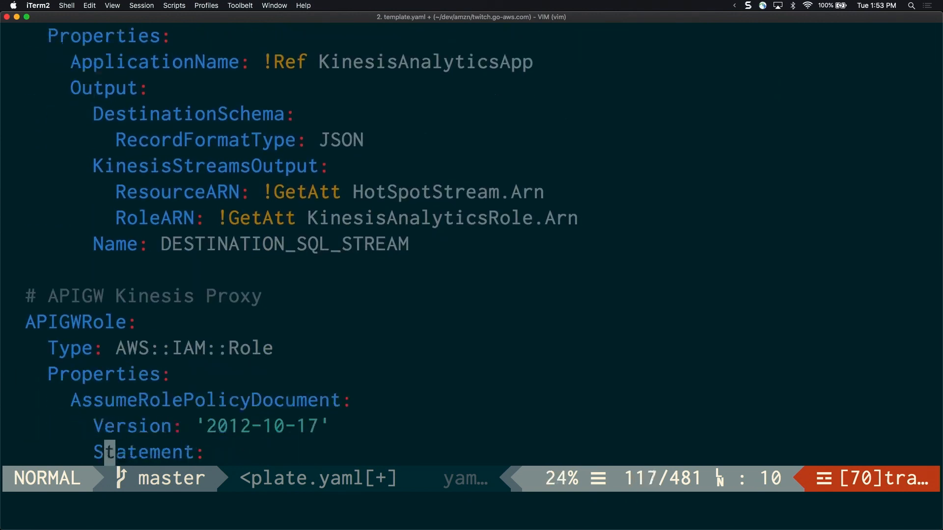
key("j")
key("j")
key("j")
key("k")
key("k")
key("k")
key("k")
key("k")
key("k")
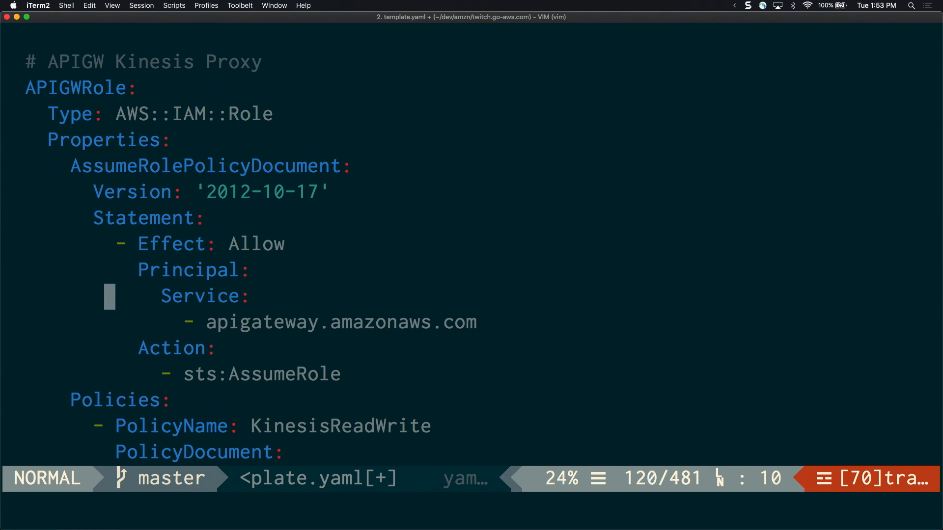
key("j")
Inspect the API's Swagger definition for the Content-Type request header used by the /streams/{stream-name} GET integration
key("j")
key("j")
key("j")
key("j")
key("j")
key("j")
key("j")
key("j")
key("j")
key("j")
key("j")
key("j")
key("k")
key("k")
key("k")
key("k")
key("k")
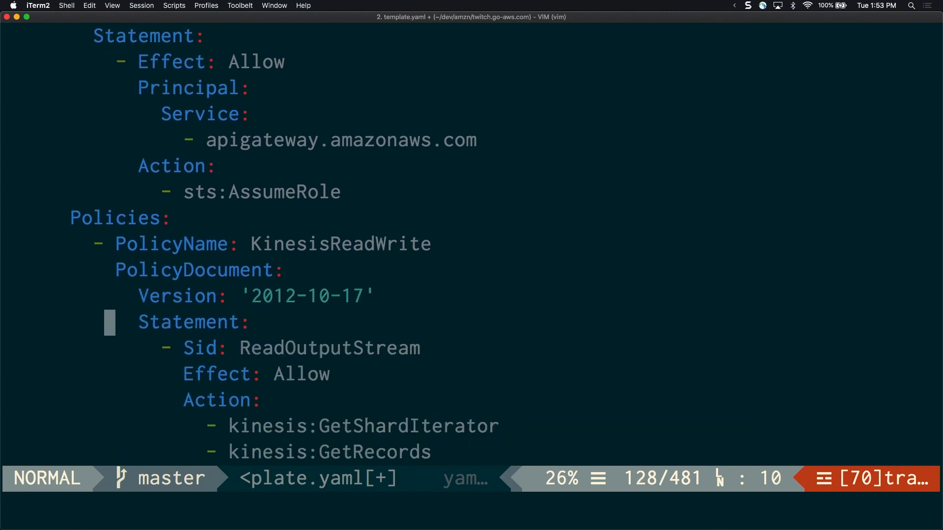
key("j")
key("j")
key("j")
key("j")
key("j")
key("j")
key("j")
key("j")
key("j")
key("j")
key("j")
key("j")
key("j")
key("j")
key("j")
key("j")
key("j")
key("j")
key("j")
key("j")
key("j")
key("j")
key("j")
key("j")
key("j")
key("j")
key("j")
key("j")
key("j")
key("j")
key("j")
key("j")
key("j")
key("j")
key("j")
key("j")
key("j")
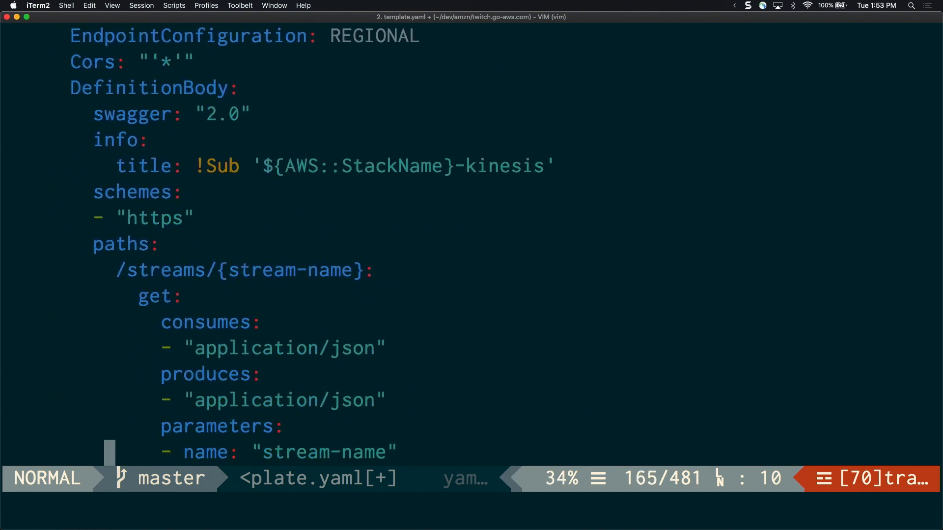
key("k")
key("j")
key("j")
key("j")
key("j")
key("j")
key("j")
key("j")
key("j")
key("j")
key("j")
key("j")
key("k")
key("k")
key("k")
key("k")
key("k")
key("k")
key("k")
key("k")
key("k")
key("k")
key("k")
key("k")
key("k")
key("k")
key("k")
key("k")
key("k")
key("k")
key("k")
key("k")
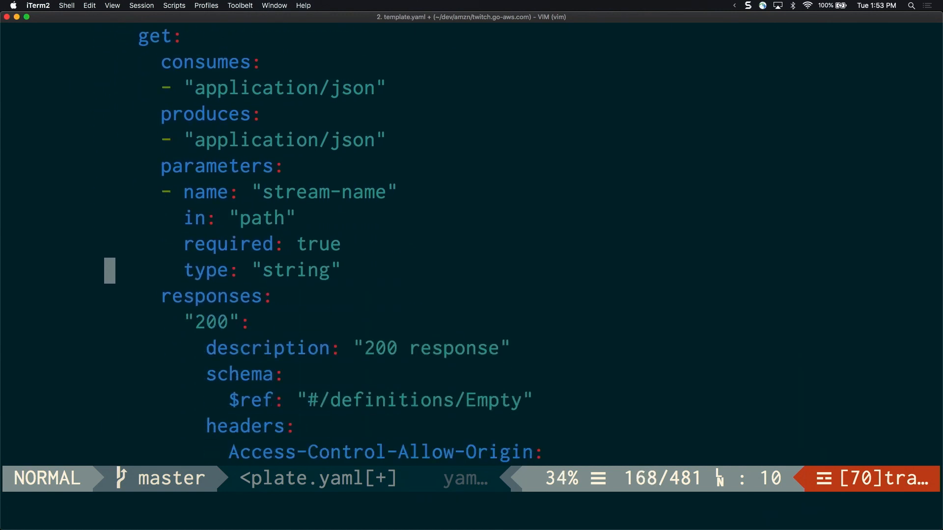
key("j")
key("j")
key("j")
key("j")
key("j")
key("j")
key("j")
key("j")
key("j")
key("j")
key("j")
key("j")
key("j")
key("j")
key("j")
key("j")
key("j")
key("j")
key("j")
key("j")
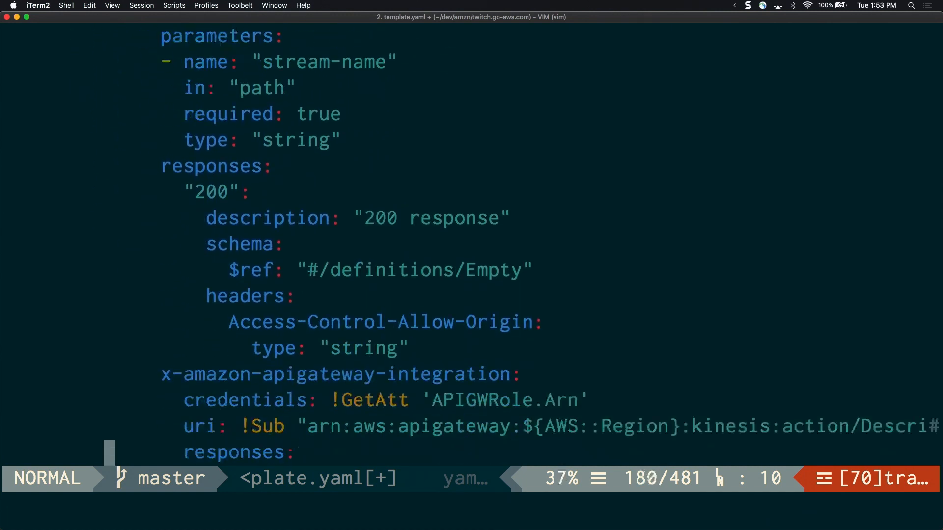
key("k")
key("k")
key("k")
key("k")
key("k")
key("k")
key("k")
key("k")
key("j")
key("j")
key("j")
key("j")
key("j")
key("j")
key("j")
key("j")
key("j")
key("j")
key("j")
key("j")
key("j")
key("j")
key("j")
key("j")
key("j")
key("j")
key("j")
key("j")
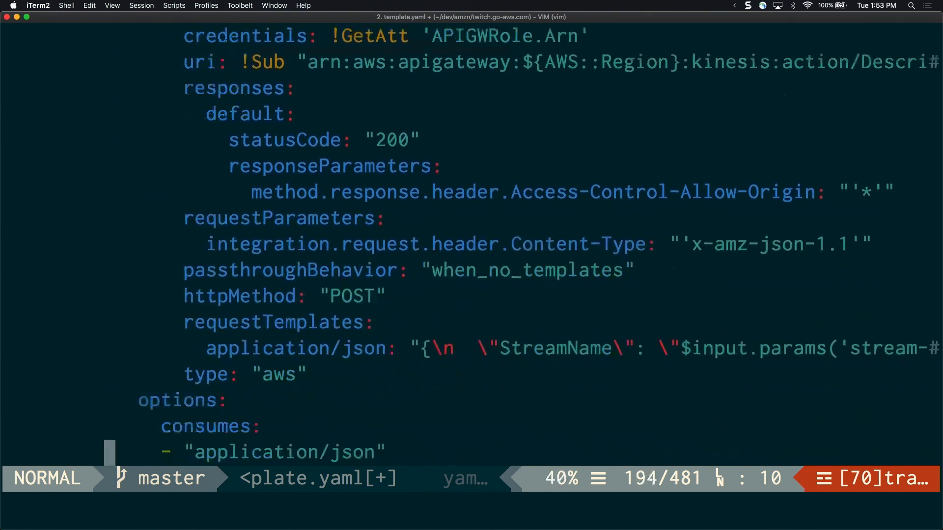
Quit Vim and discard the unsaved changes to template.yaml
key("colon")
type("q")
key("Return")
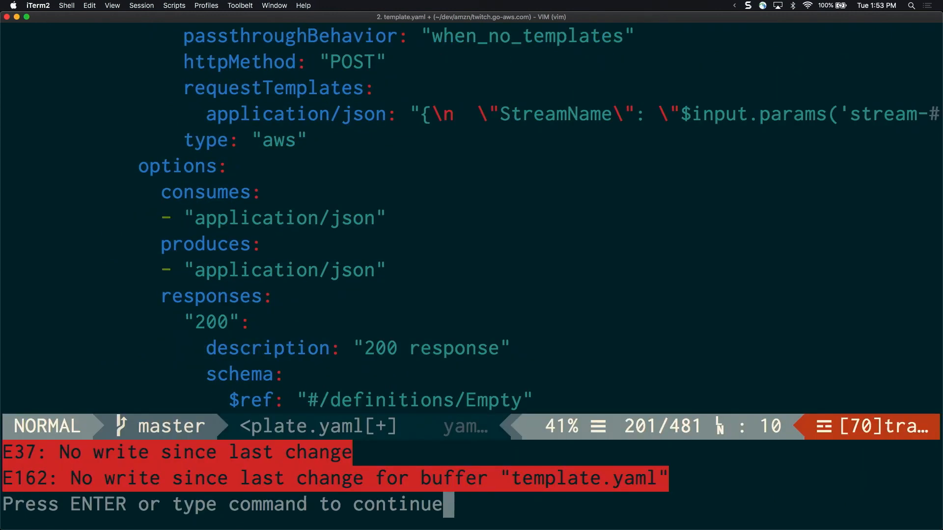
type(":q!")
key("Return")
Switch by way of Visual Studio Code to Google Chrome with the API Gateway method request
key("super+Tab")
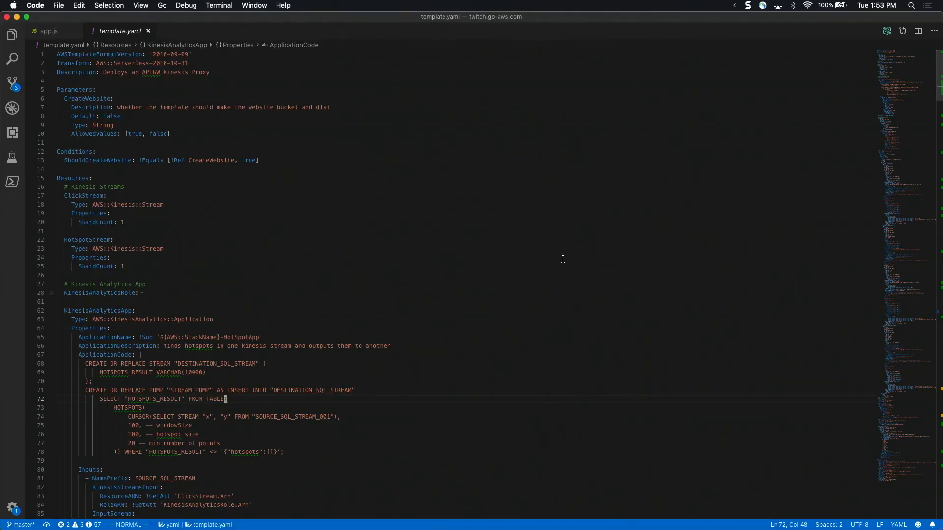
mouse_move(408, 513)
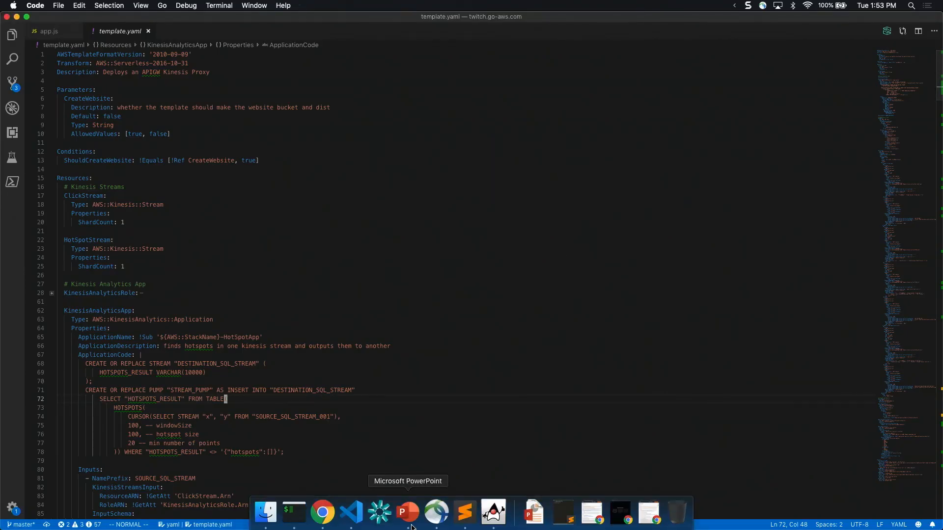
left_click(323, 512)
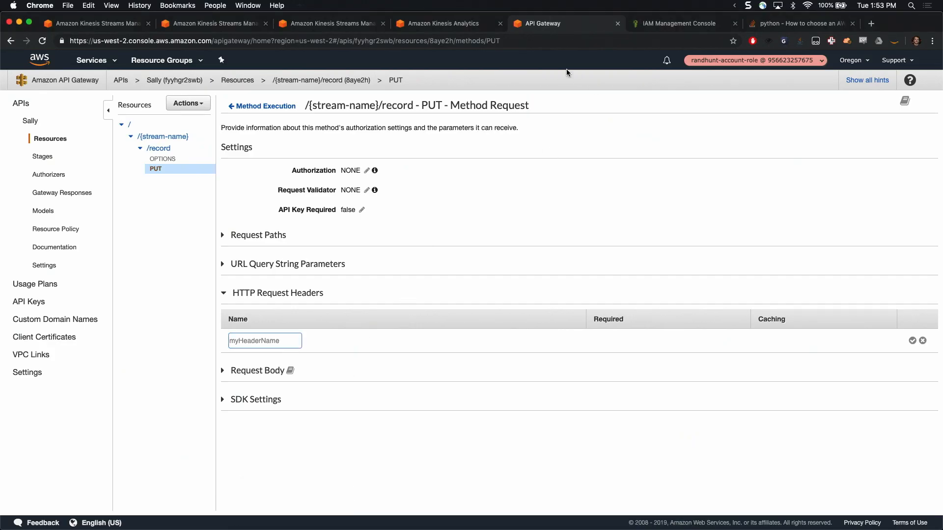
Open the twitch.go-aws.com GitHub repository in a new browser tab
key("super+t")
type("console.aws.amazon.com/console/home")
key("super+a")
type("github.com/ranman/")
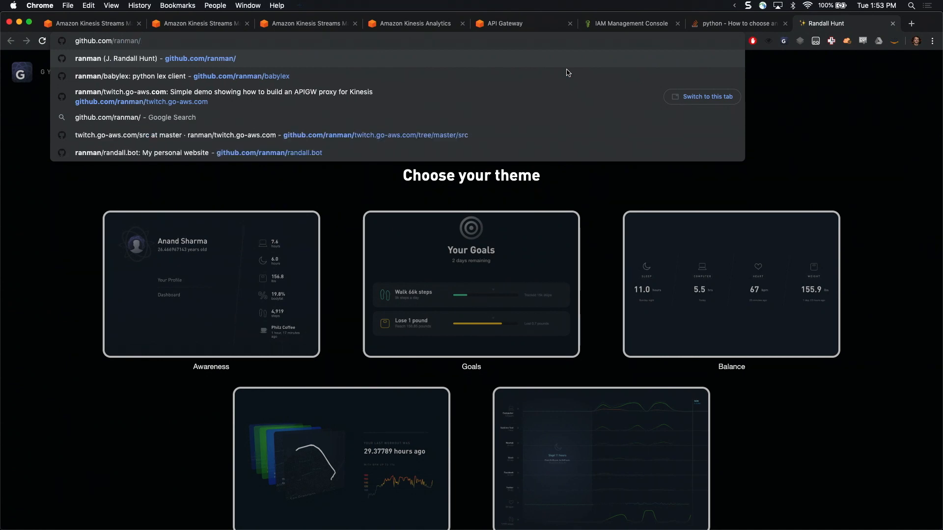
type("twitch.go-aws.com")
key("Return")
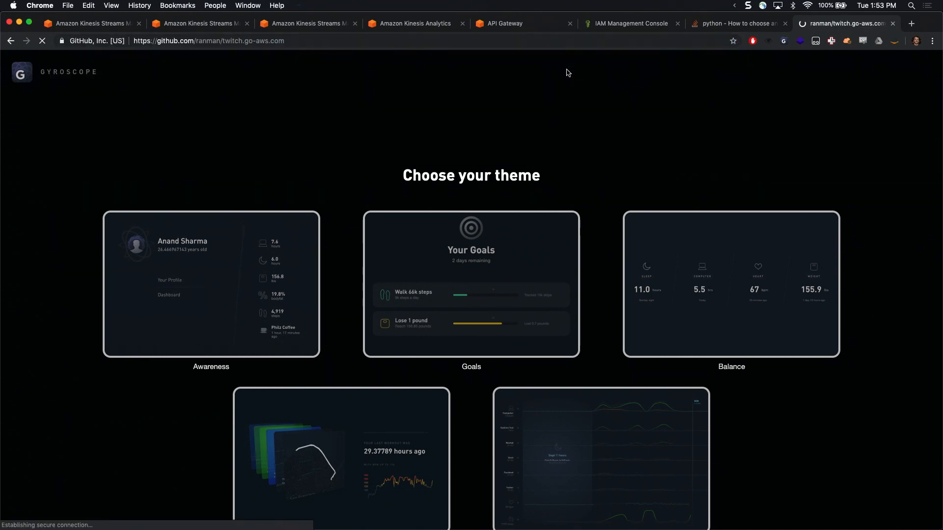
Launch the repository's CloudFormation stack TwitchDemoAPIProxy with CreateWebsite set to false, default options and IAM resource creation acknowledged
scroll(648, 246, "down", 12)
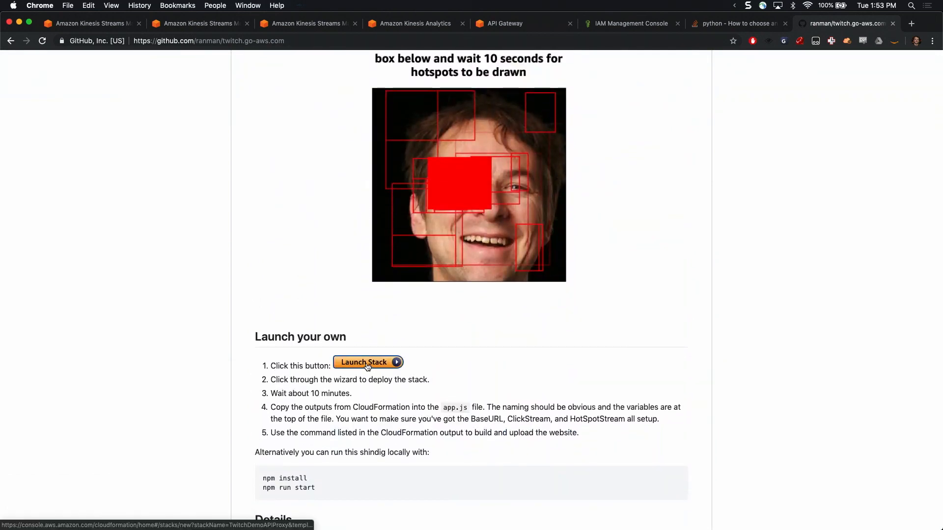
left_click(366, 364)
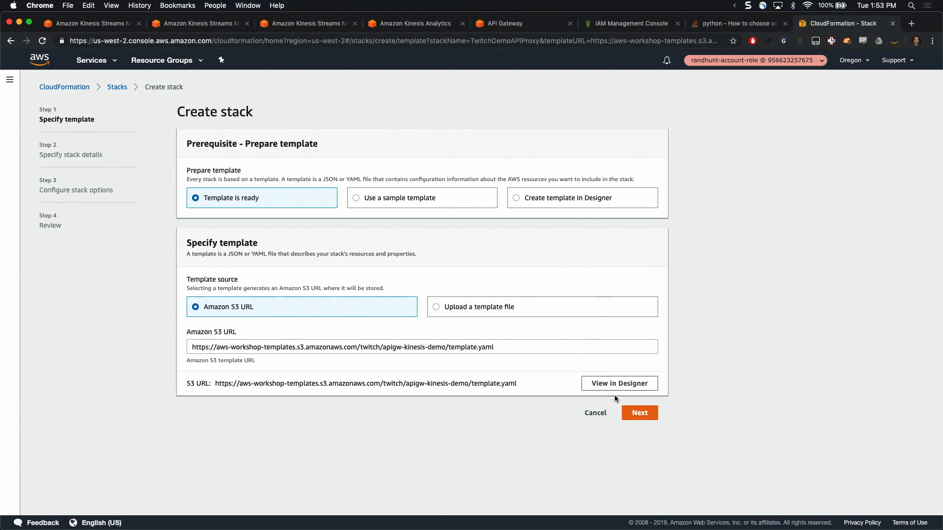
left_click(650, 415)
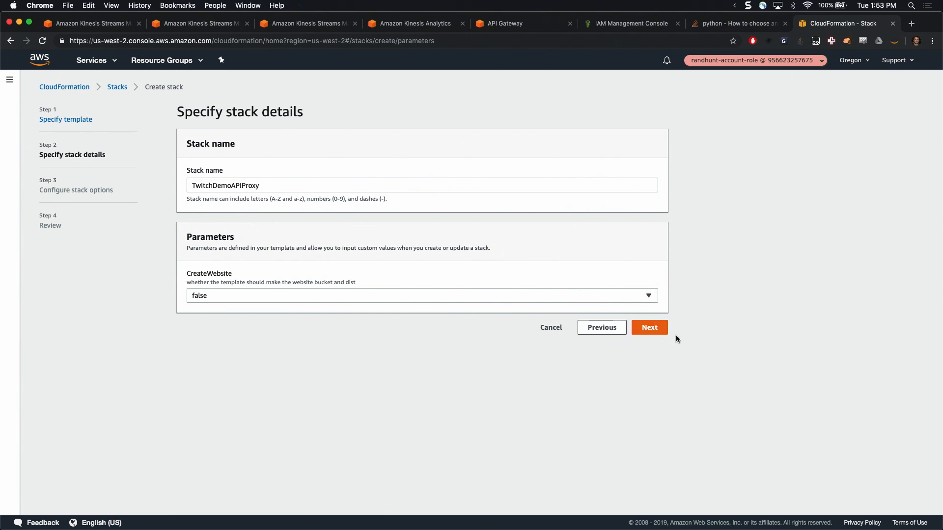
left_click(659, 332)
scroll(497, 332, "down", 3)
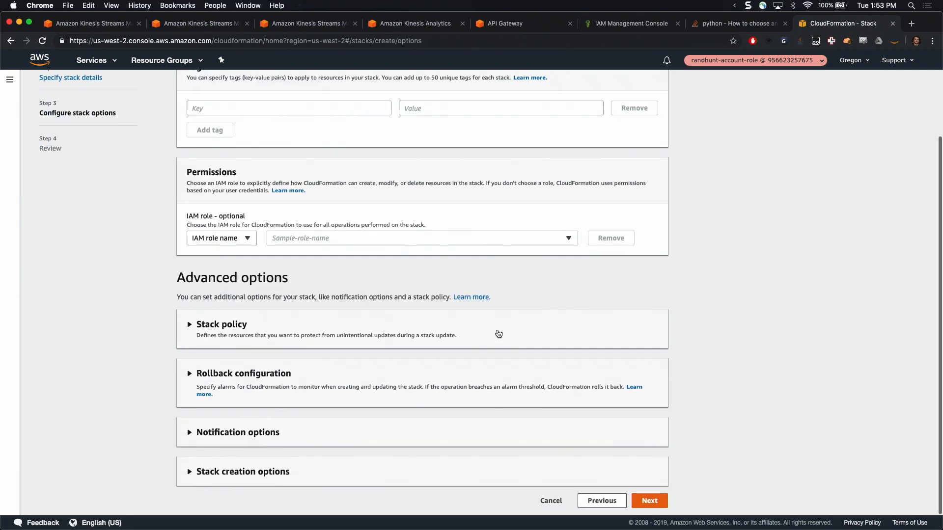
left_click(650, 501)
scroll(597, 310, "down", 15)
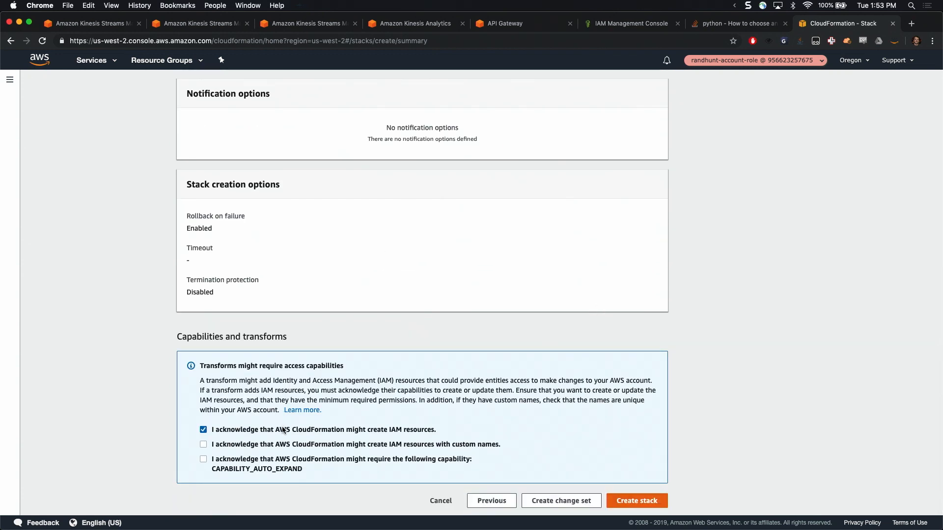
left_click(653, 500)
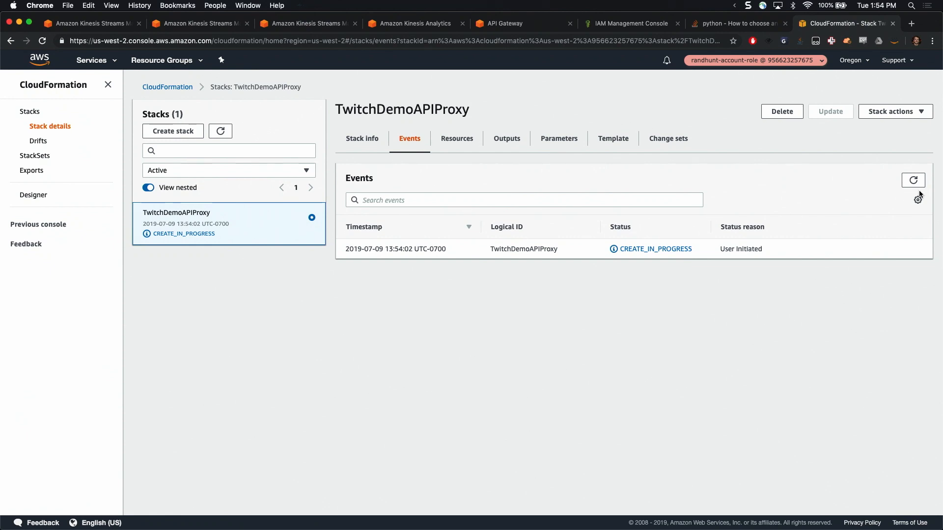
Refresh the TwitchDemoAPIProxy stack events repeatedly to follow the creation progress
left_click(915, 183)
left_click(915, 182)
left_click(915, 183)
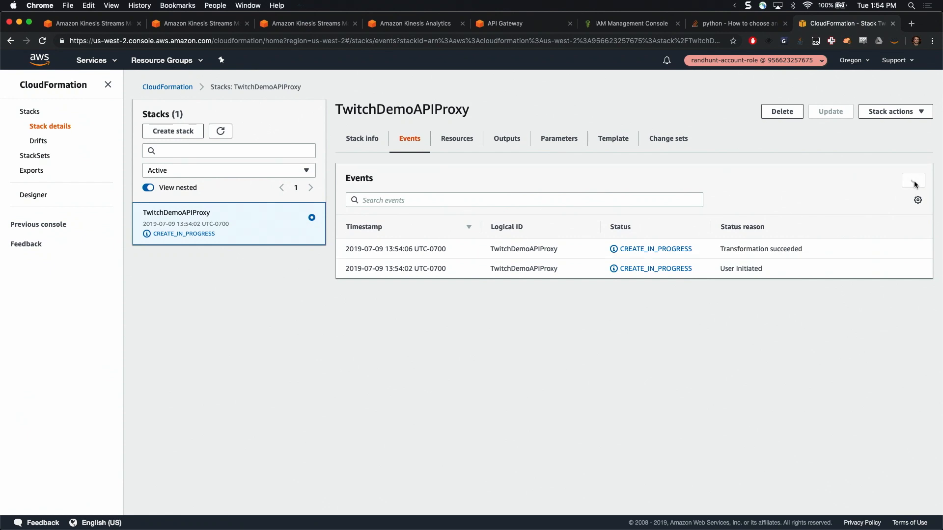
left_click(915, 185)
left_click(914, 185)
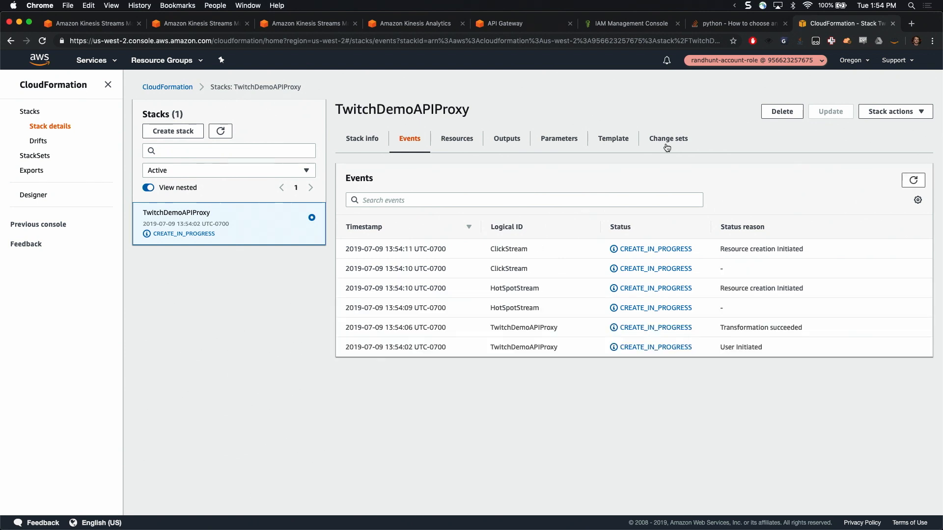
left_click(912, 184)
left_click(912, 184)
left_click(912, 183)
Switch to iTerm2, quit the briefly opened index.html and open src/app.js in Vim
key("super+Tab")
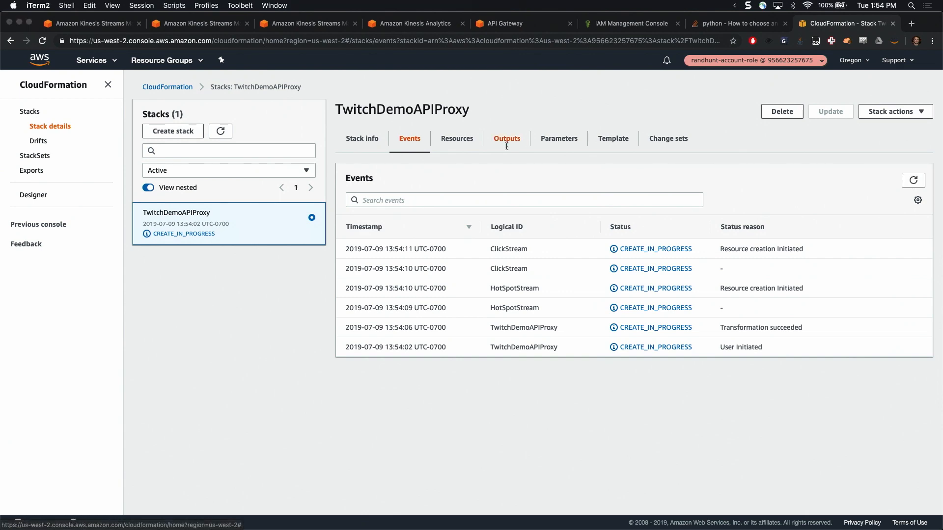
type("vim index.html")
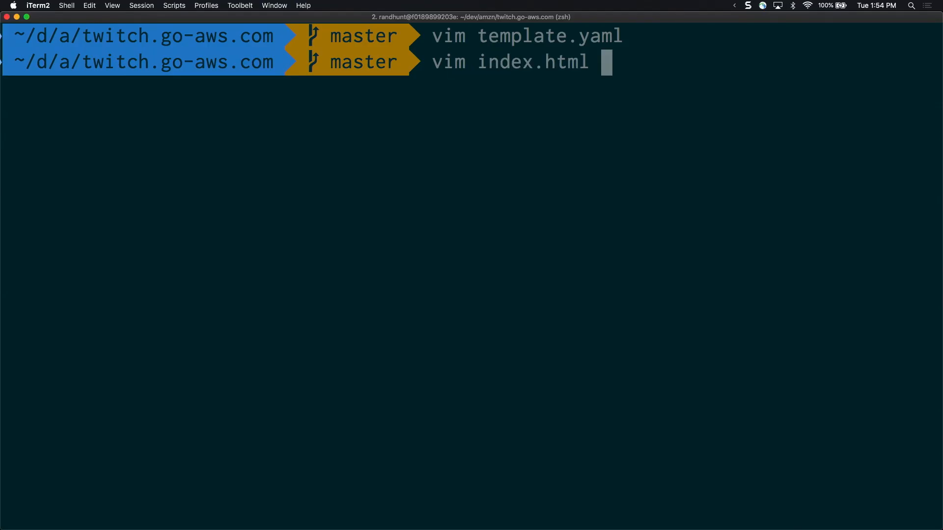
key("Return")
type(":q")
key("Return")
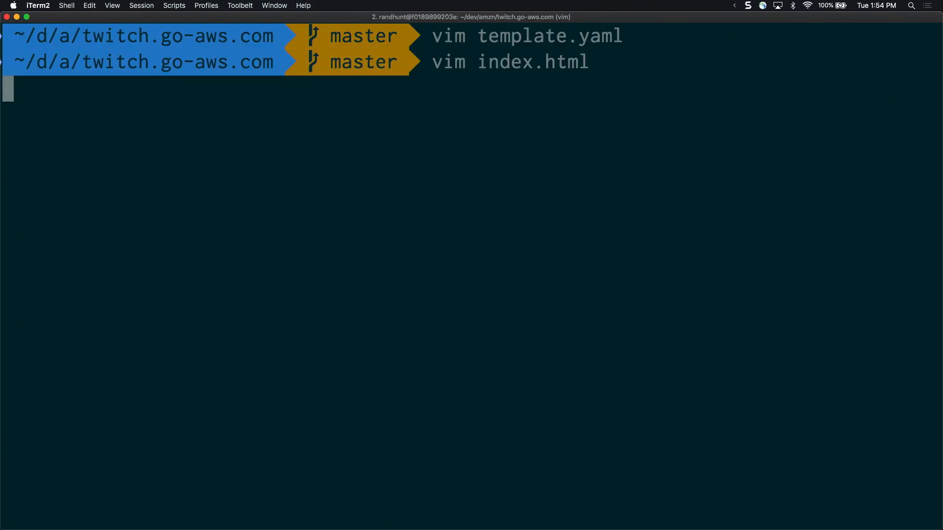
type("vim src/ap")
key("Tab")
key("Return")
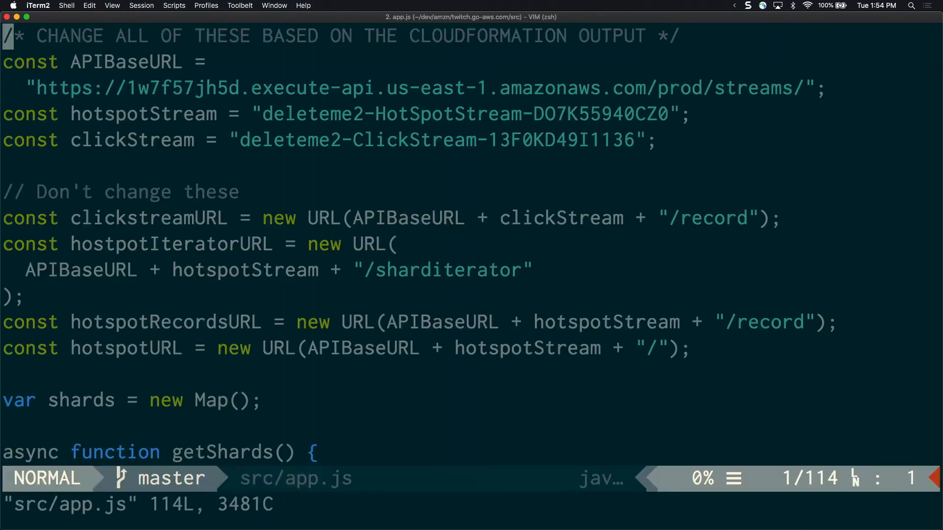
Replace the APIBaseURL value in src/app.js with an empty string
key("j")
key("j")
key("k")
key("l")
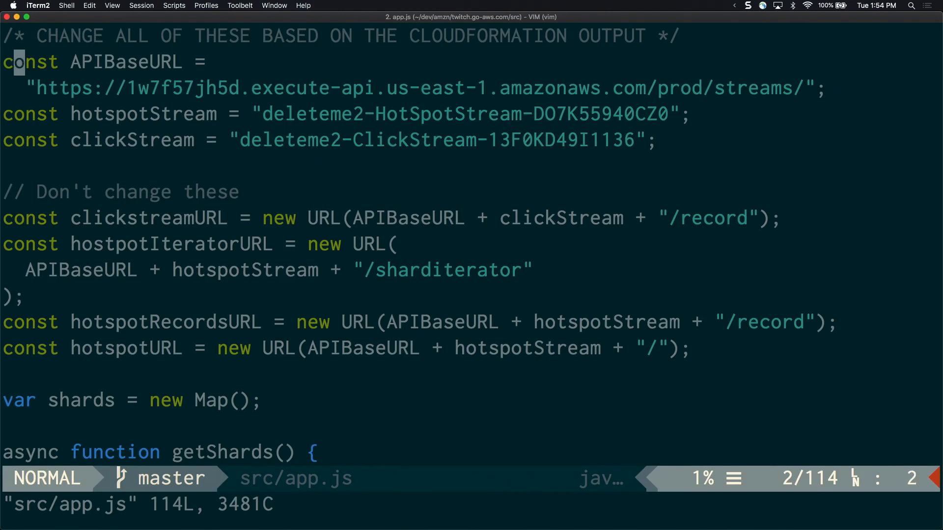
key("j")
key("l")
Replace the hotspotStream value with an empty string
key("l")
type("D")
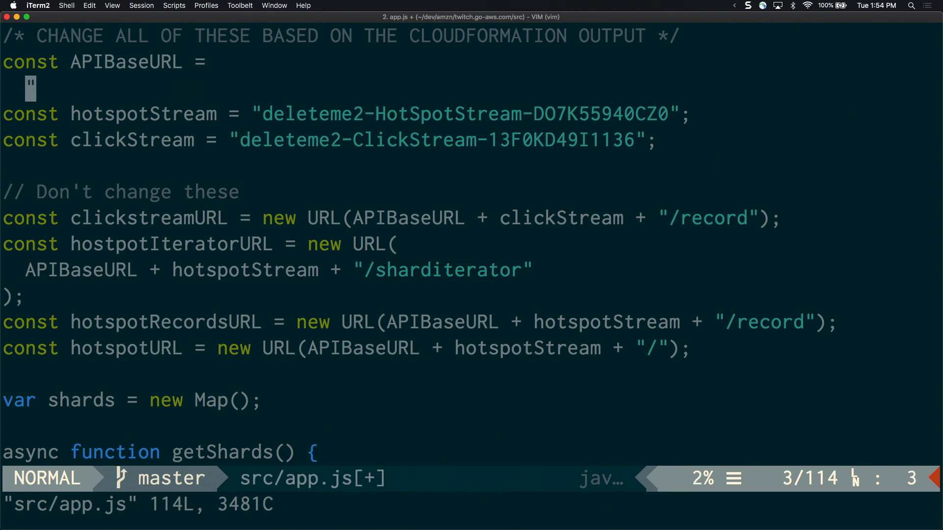
type("a\"")
key("Escape")
key("j")
key("l")
key("l")
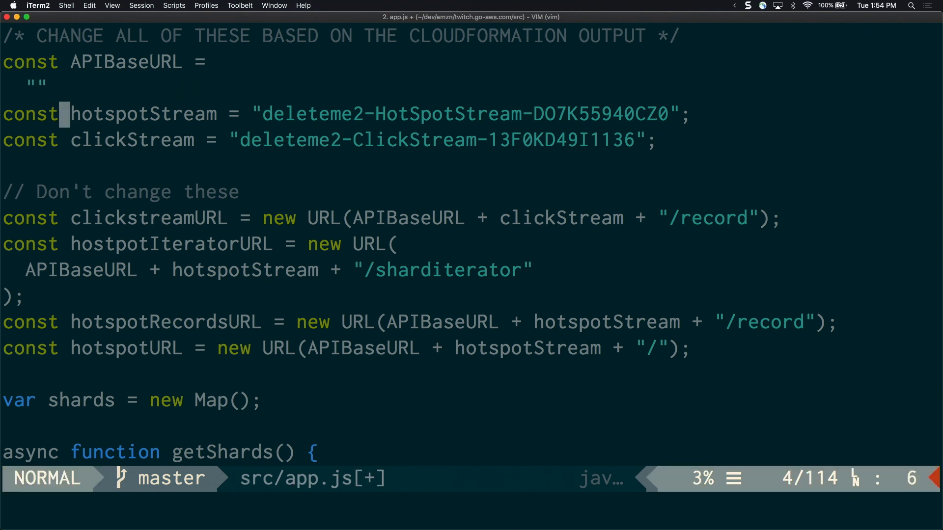
key("w")
key("w")
type("wlD")
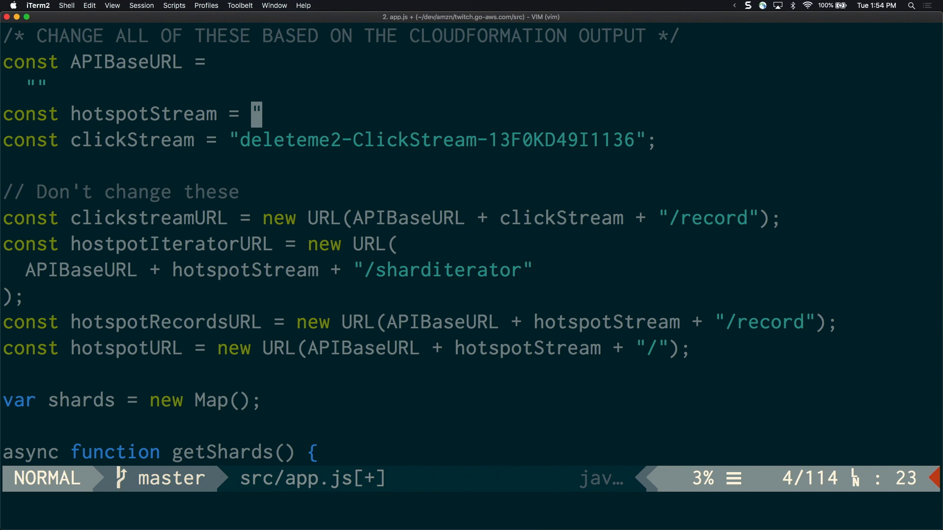
type("a\"")
key("Escape")
Replace the clickStream value with an empty string and save src/app.js
key("k")
key("j")
key("j")
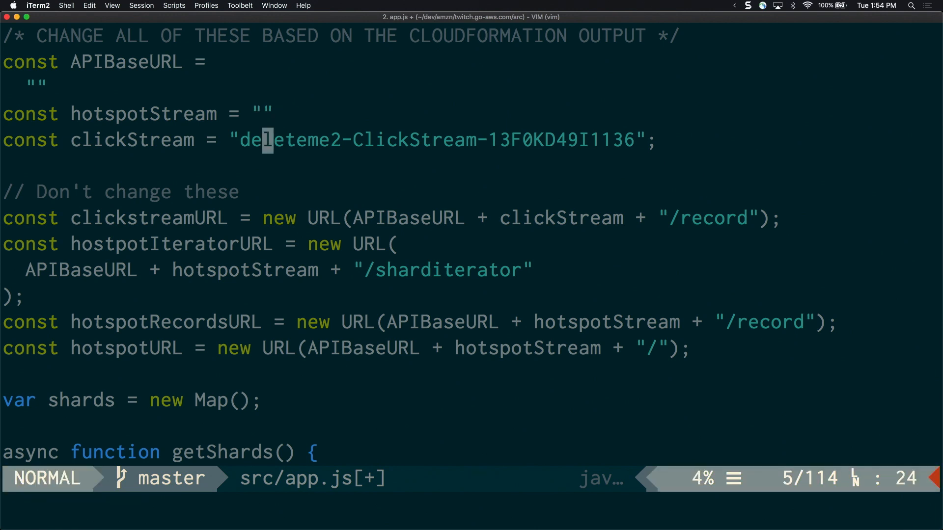
key("h")
key("h")
type("C")
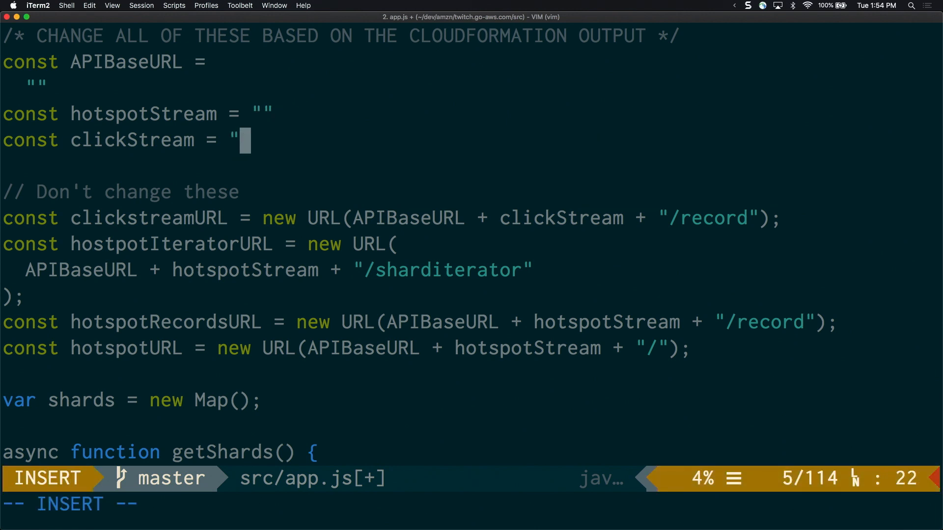
type("\"")
key("Escape")
type(":w")
key("Return")
Switch to Google Chrome and refresh the stack events to check resource creation
key("super+Tab")
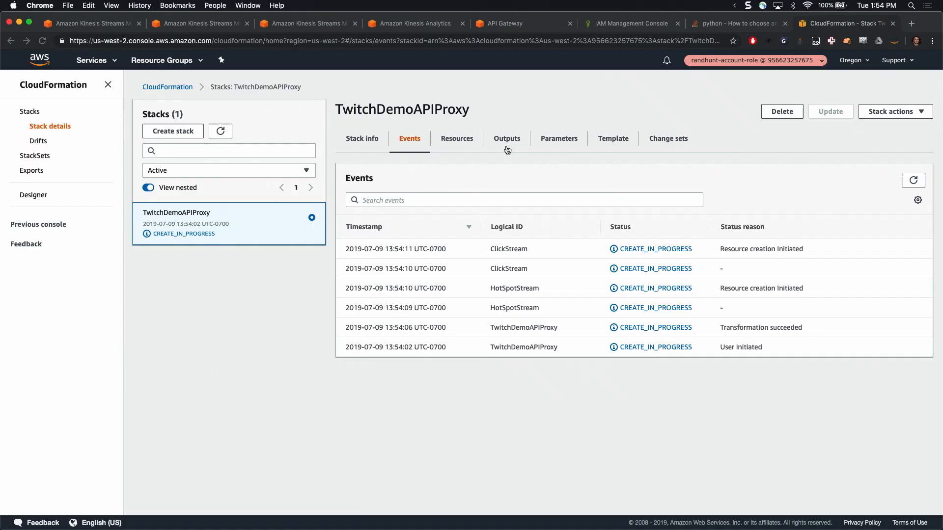
left_click(919, 182)
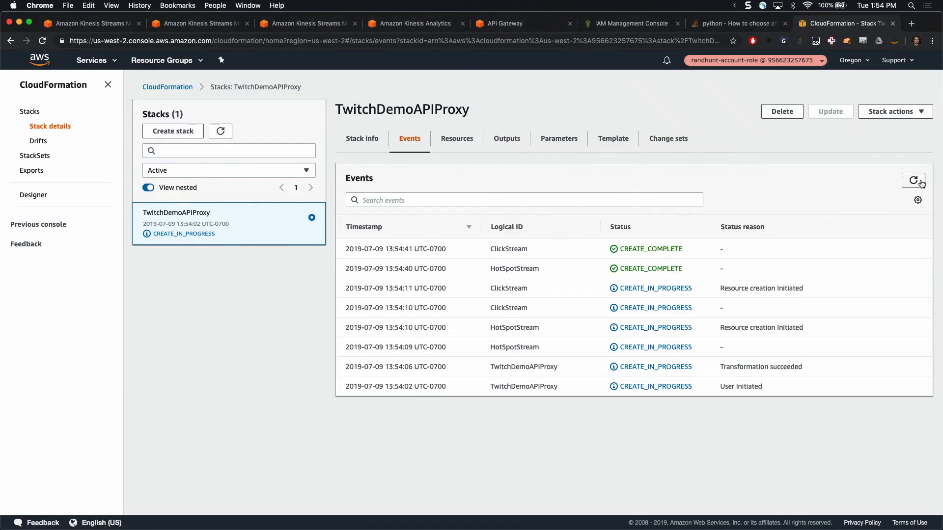
left_click(922, 183)
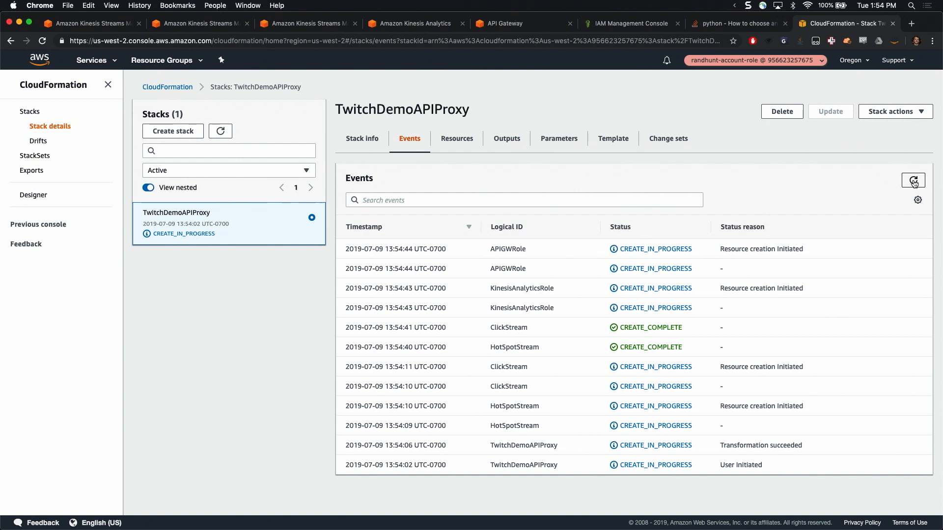
left_click(914, 180)
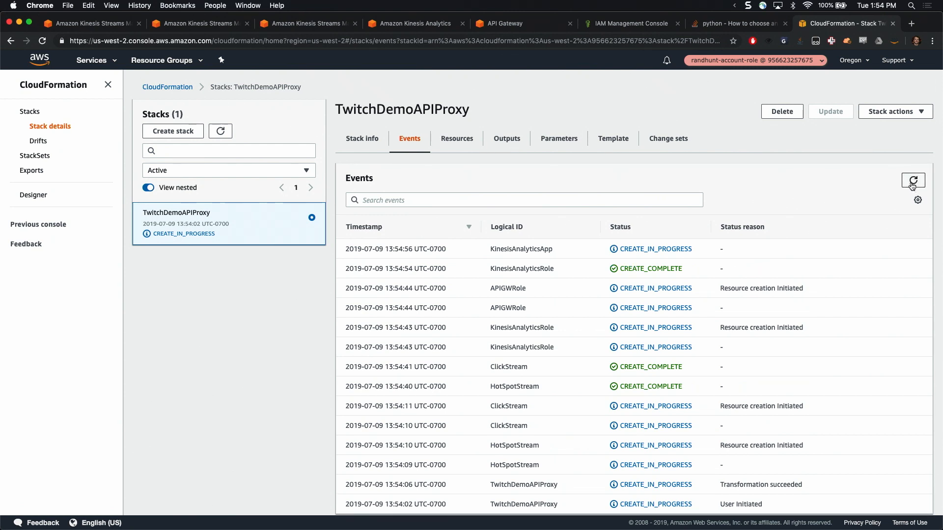
Switch to Chatty to check the stream chat and return to the CloudFormation page in Google Chrome
mouse_move(440, 528)
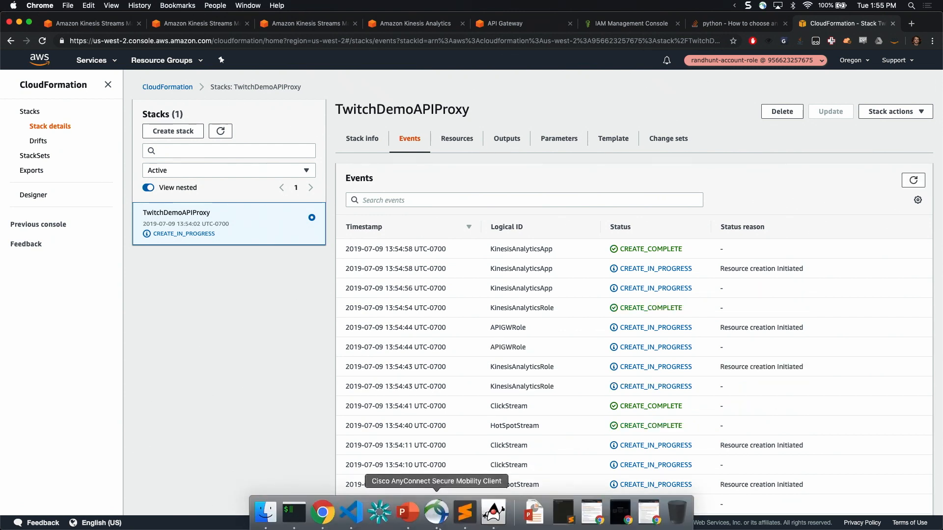
left_click(493, 512)
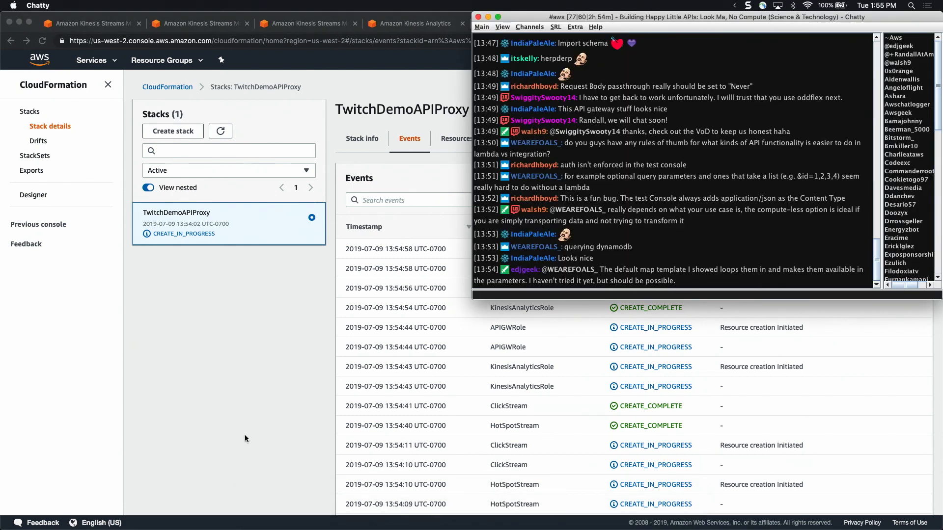
left_click(297, 397)
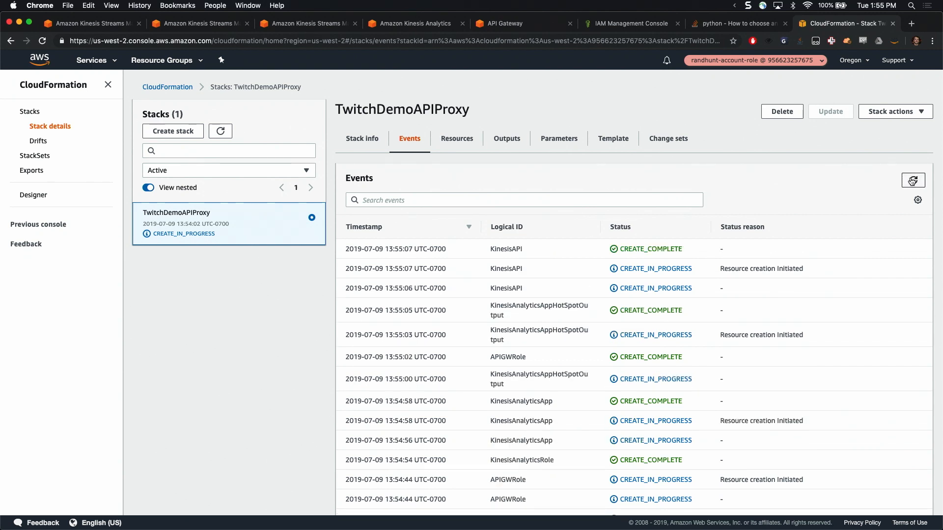
Keep refreshing the TwitchDemoAPIProxy events until the stack creation completes
left_click(911, 181)
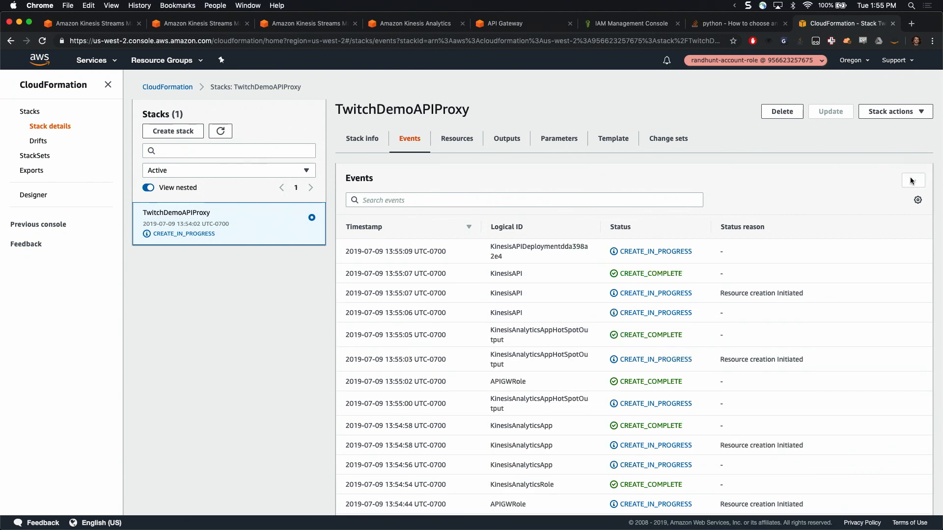
left_click(913, 183)
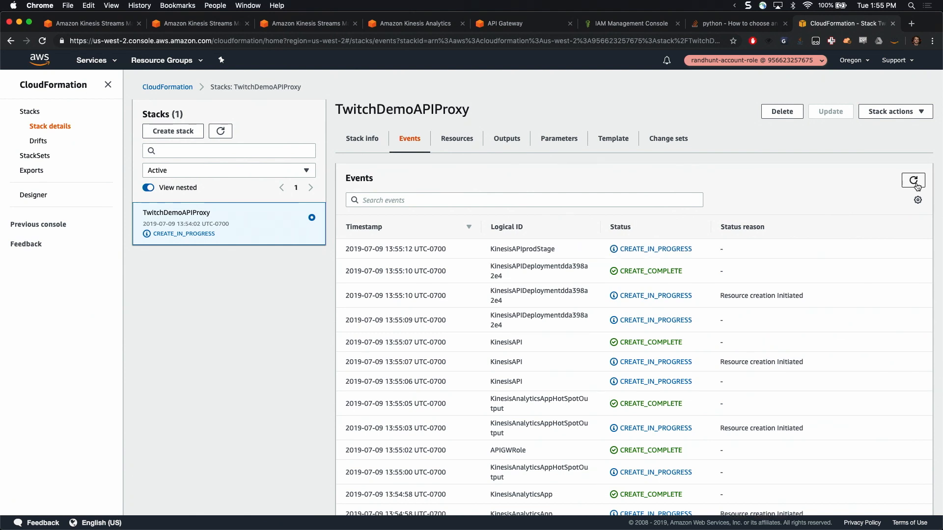
left_click(913, 183)
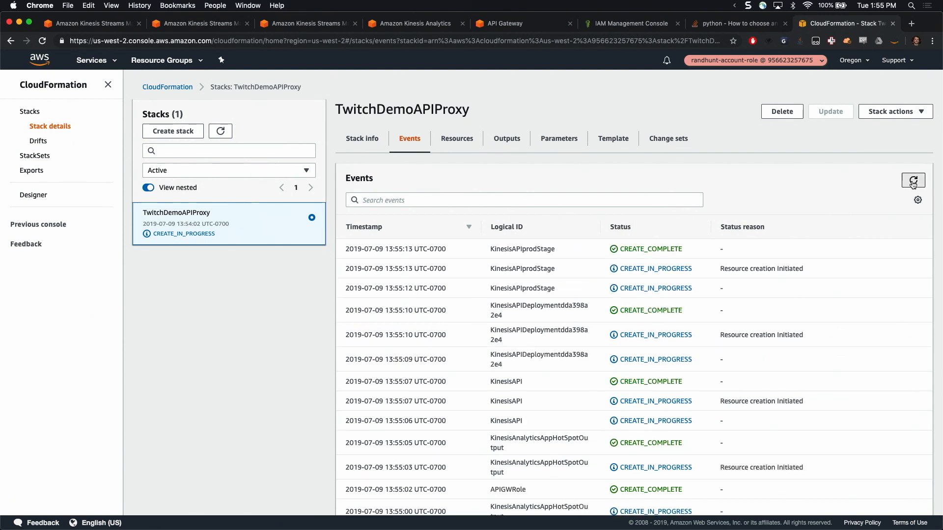
left_click(914, 183)
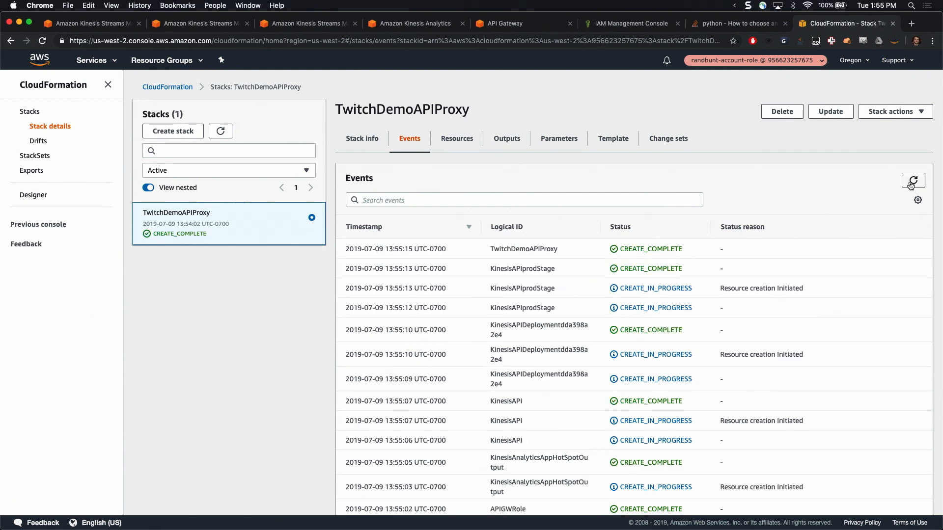
Copy the APIBaseURL value from the TwitchDemoAPIProxy stack outputs and switch to iTerm2
left_click(506, 150)
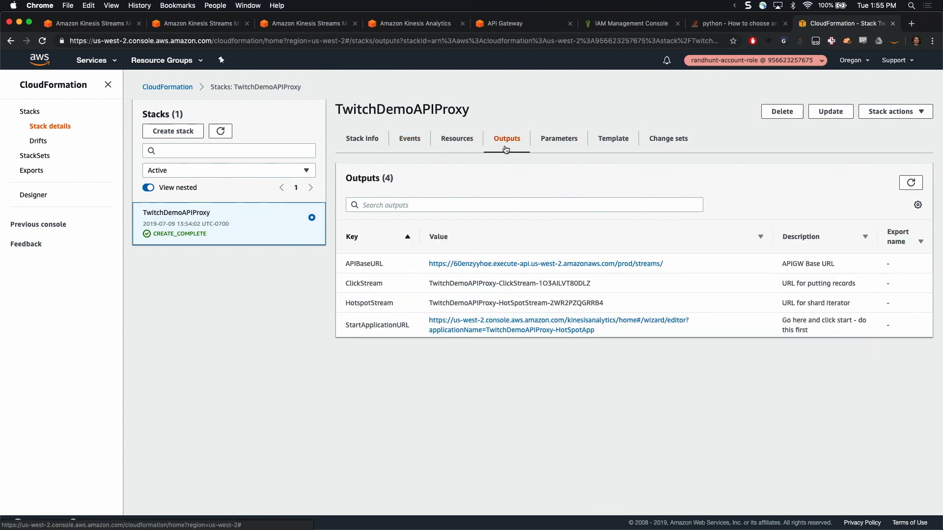
left_click_drag(686, 264, 414, 268)
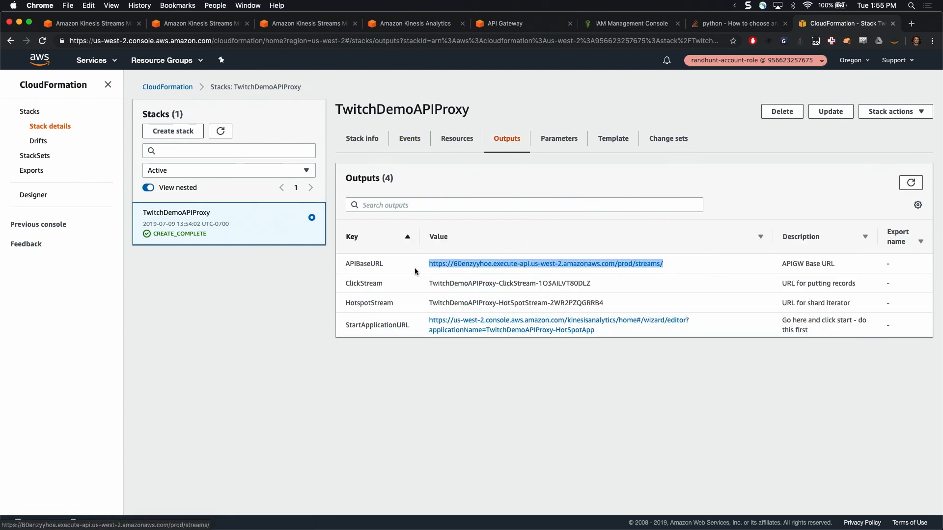
key("super+Tab")
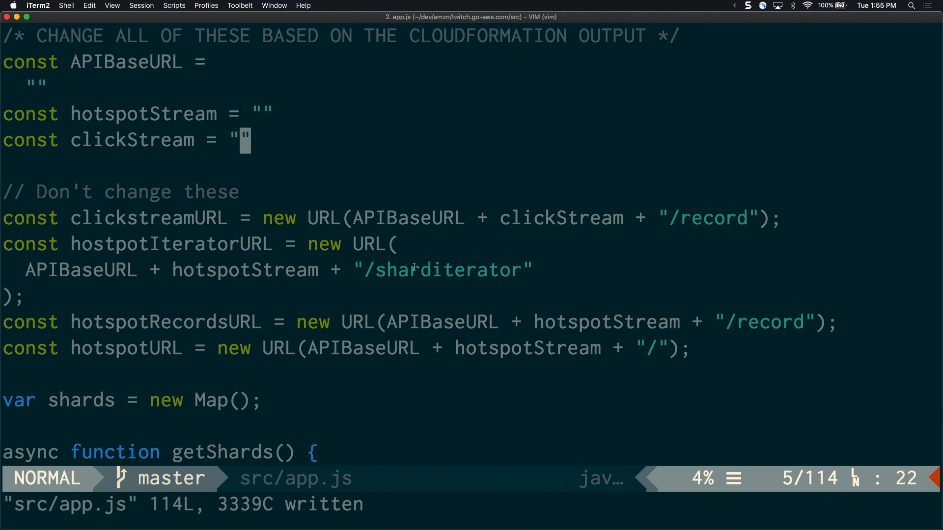
Paste the copied API base URL between the empty quotes of the APIBaseURL constant in src/app.js
key("i")
key("Up")
key("Up")
key("Up")
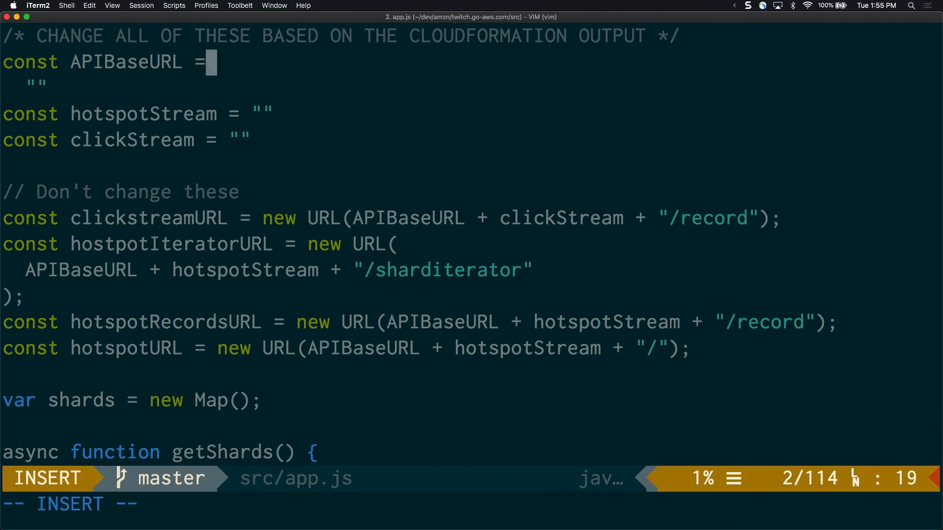
key("Down")
key("Left")
type(">https://60enzyyhoe.execute-api.us-west-2.amazonaws.com/prod/streams/")
key("Escape")
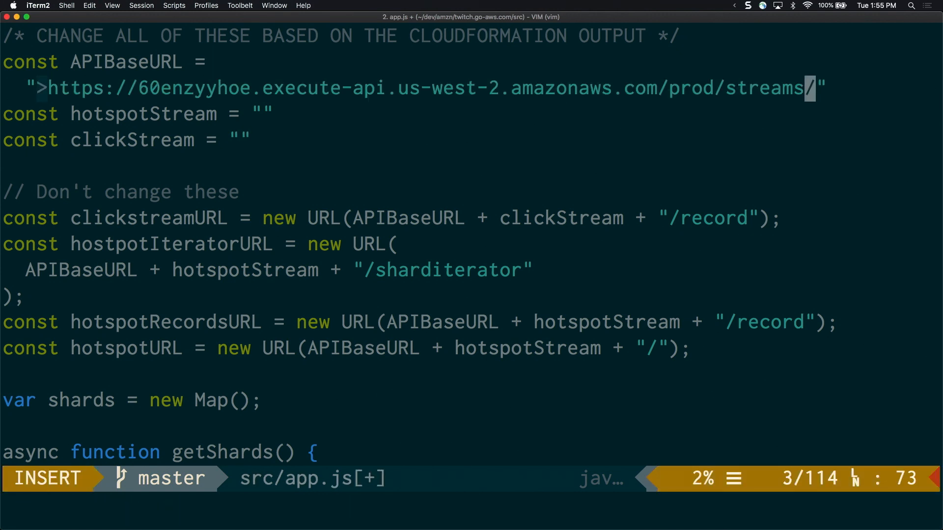
Delete the stray ">" character in front of the URL in the APIBaseURL string
key("0")
key("Right")
key("Right")
key("Right")
key("x")
Place the cursor at the end of the hotspotStream line, switch to Google Chrome and copy the HotspotStream output value
key("Down")
key("Down")
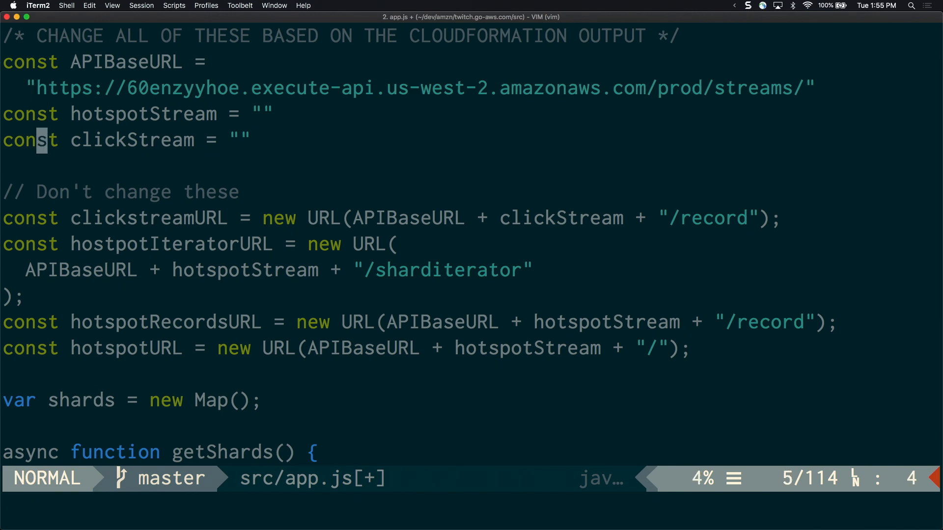
key("Up")
key("Right")
key("Right")
key("Right")
key("Right")
key("Right")
key("Right")
key("Right")
key("Right")
key("Right")
key("Right")
key("Right")
key("Right")
key("Right")
key("Right")
key("Right")
key("Right")
key("Right")
key("Right")
key("Right")
key("Right")
key("super+Tab")
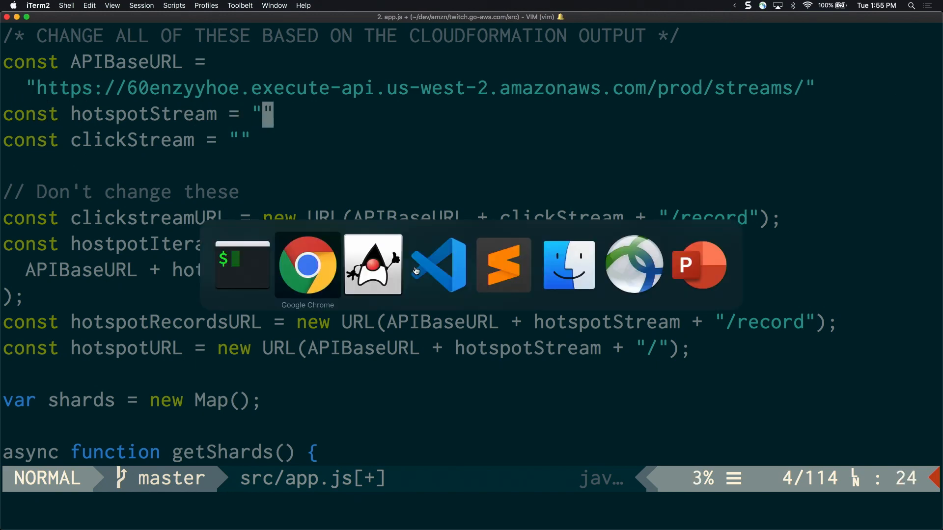
key("super+Tab")
key("super+Tab")
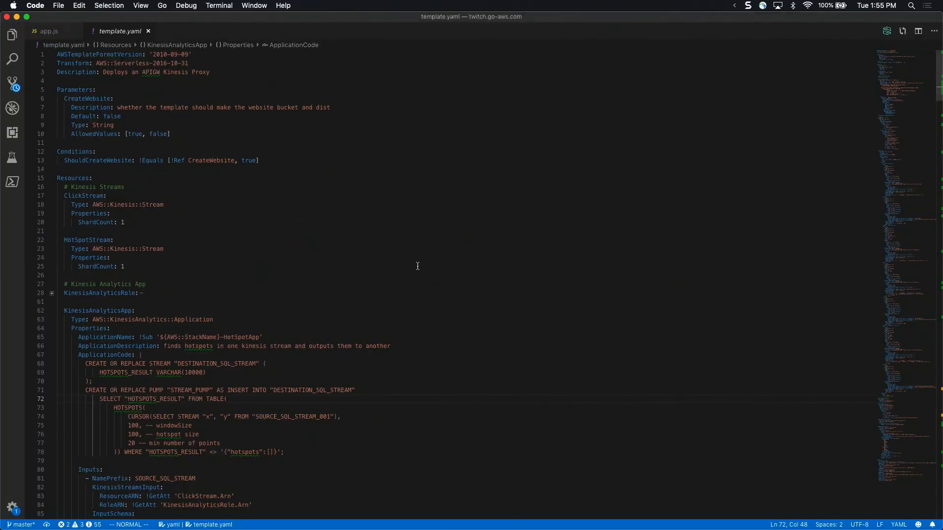
key("super+Tab")
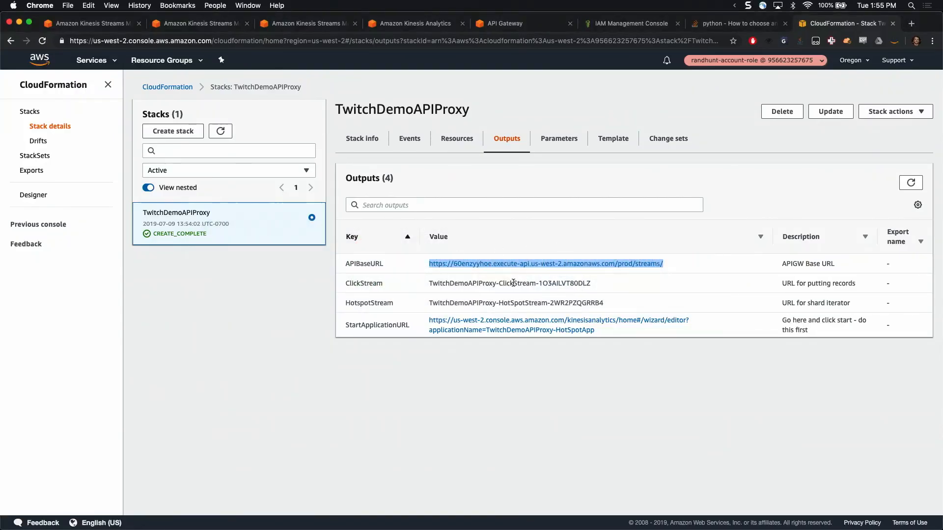
left_click_drag(430, 303, 581, 301)
key("super+c")
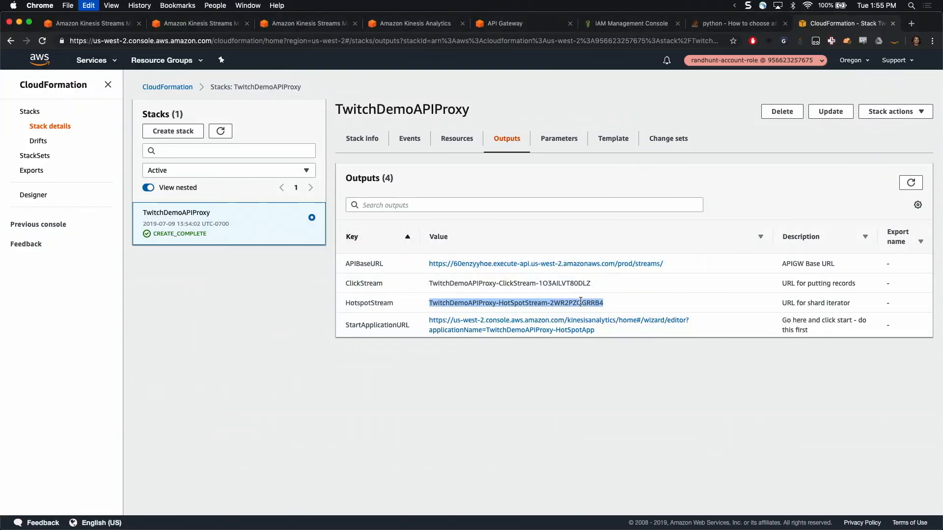
Back in iTerm2, set hotspotStream to "TwitchDemoAPIProxy-HotSpotStream-2WR2PZQGRRB4" from the copied value, correcting the surrounding quotes
key("super+Tab")
key("super+v")
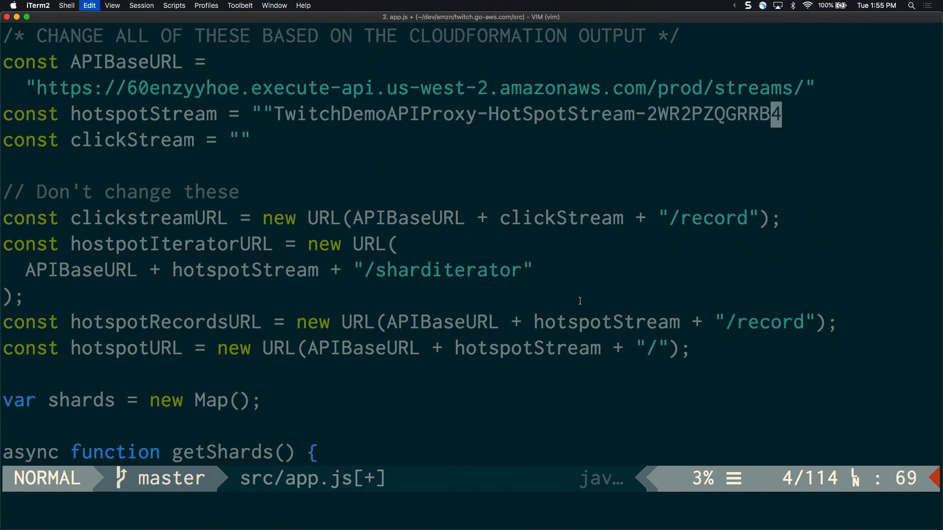
key("0")
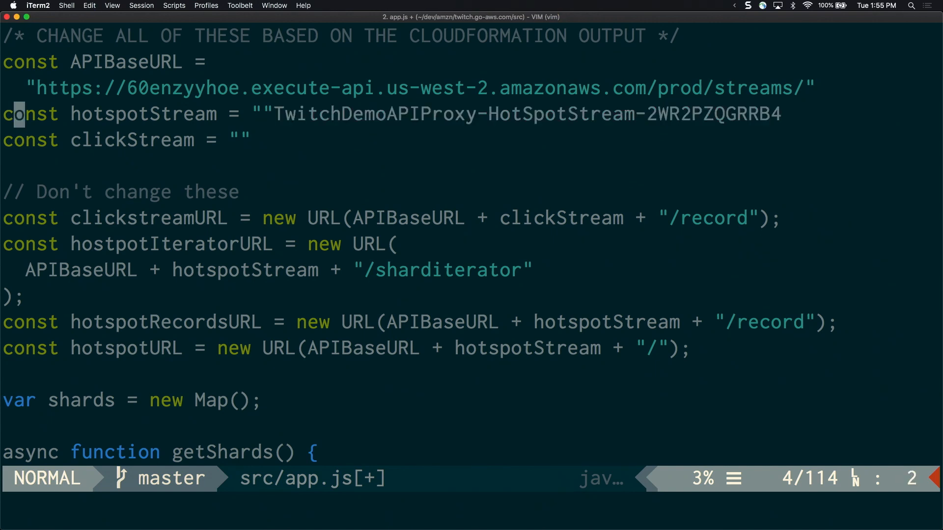
key("l")
key("l")
key("l")
key("l")
key("l")
key("l")
key("l")
key("l")
key("l")
key("l")
key("l")
key("l")
key("l")
key("l")
key("l")
key("l")
key("l")
key("l")
key("l")
key("l")
type("x$")
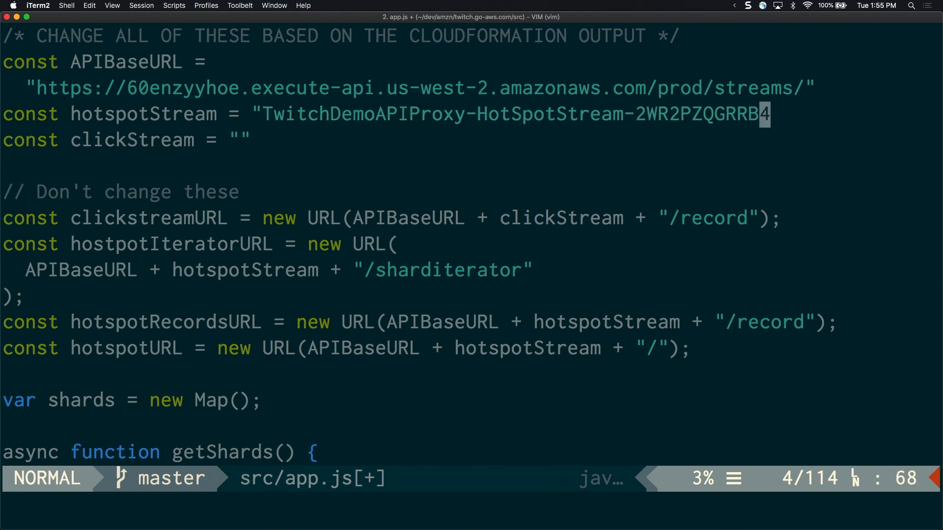
type("a\"")
key("Escape")
Copy the ClickStream output from Google Chrome into the clickStream string in iTerm2 as "TwitchDemoAPIProxy-ClickStream-1O3AILVT80DLZ"
key("j")
key("i")
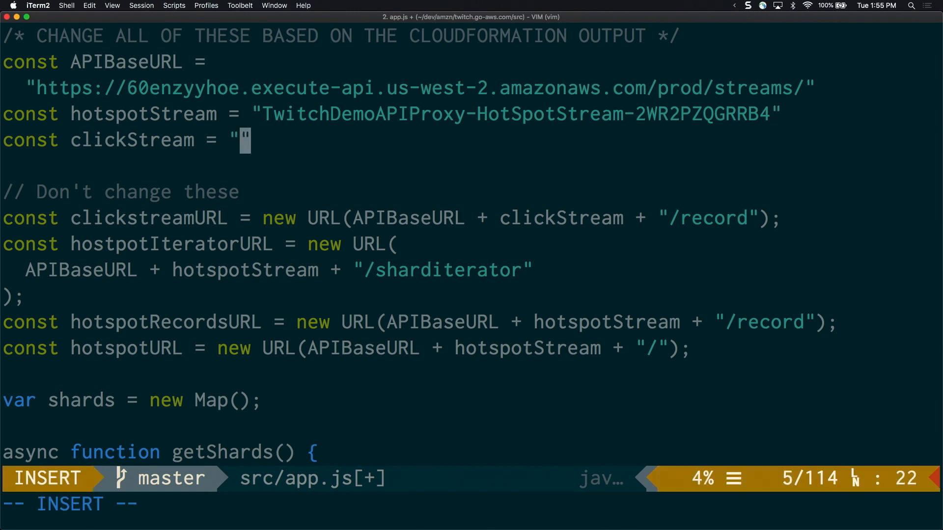
key("super+Tab")
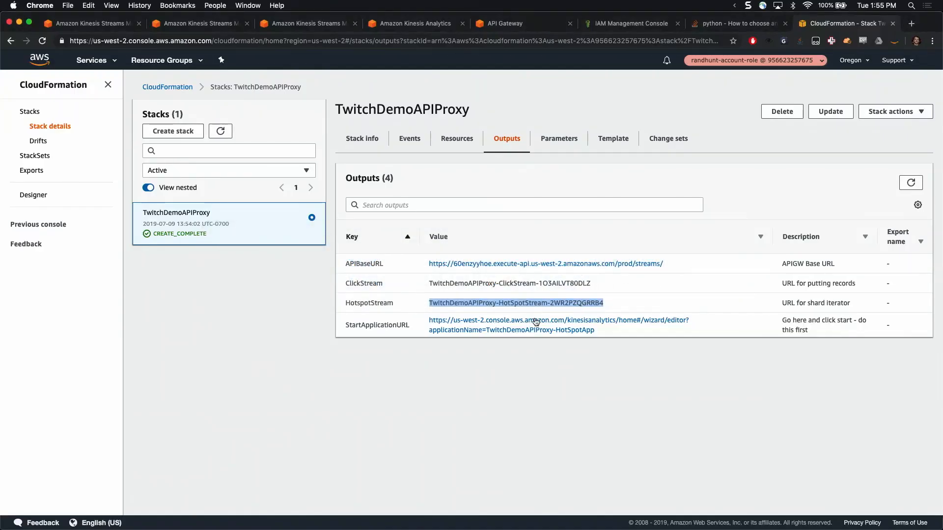
double_click(480, 284)
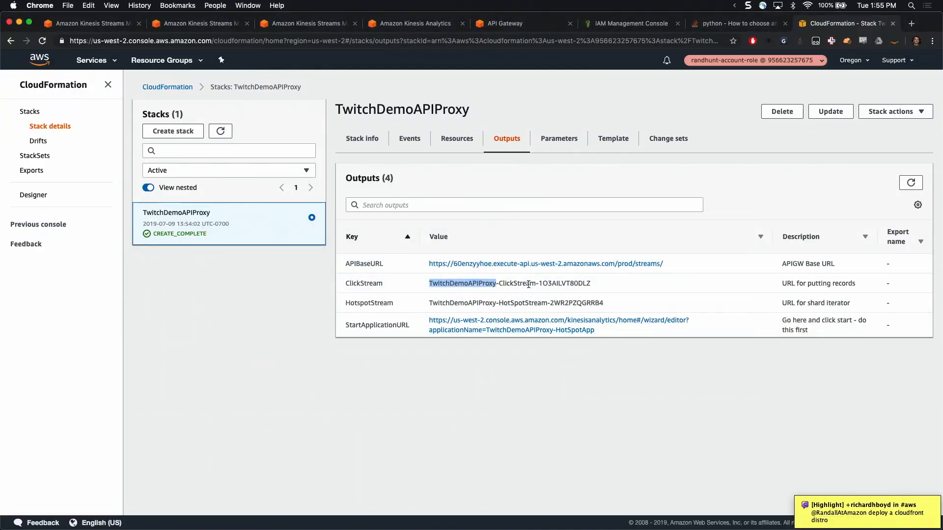
triple_click(566, 281)
key("super+c")
key("super+Tab")
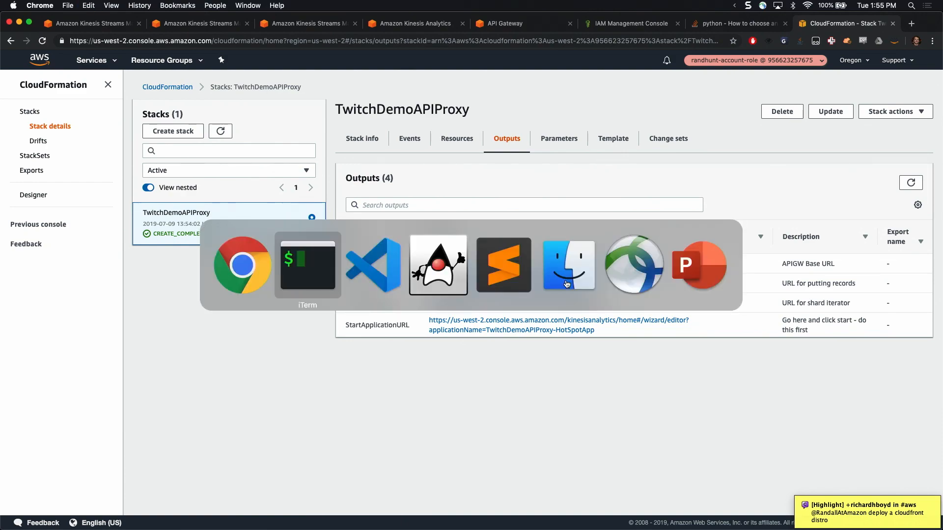
key("super+v")
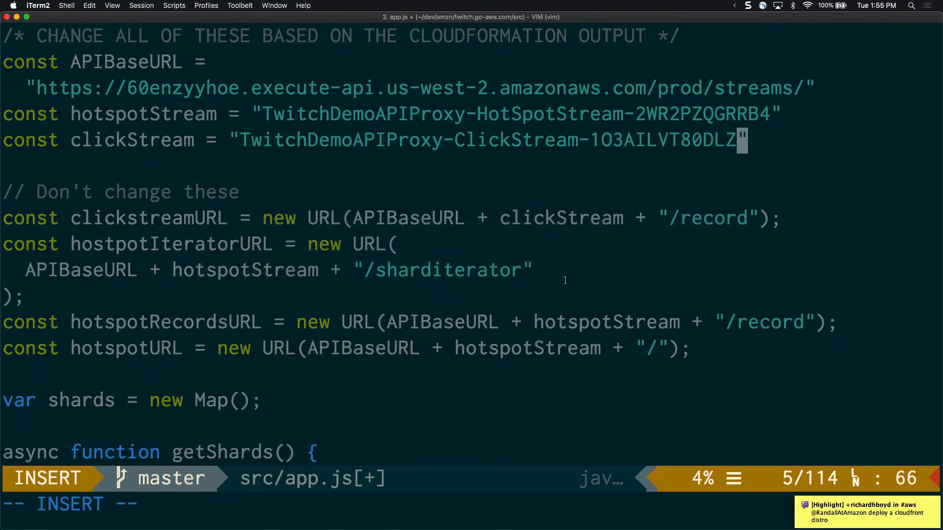
Save src/app.js and quit vim
key("Escape")
type(":wq")
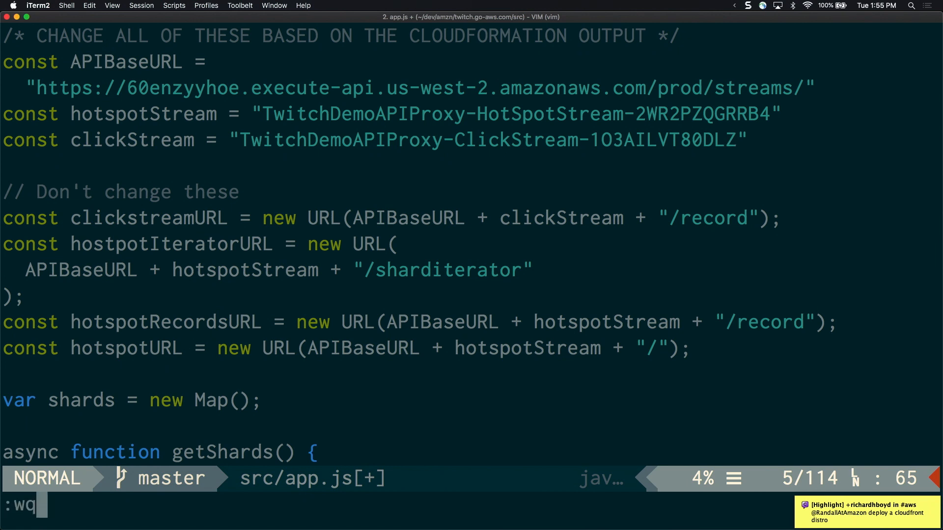
key("Return")
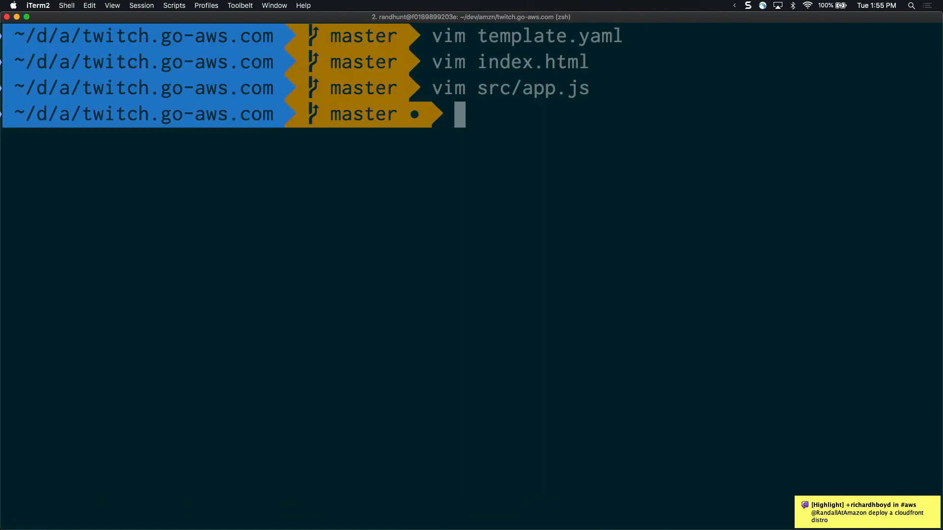
Start the demo website's development server with the command "npm start run"
type("g")
key("BackSpace")
type("l")
key("BackSpace")
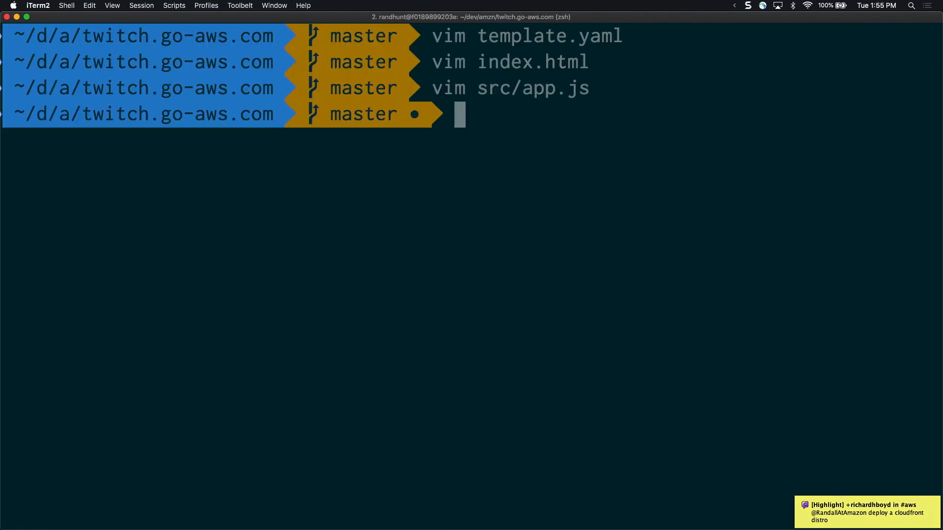
type("npm start")
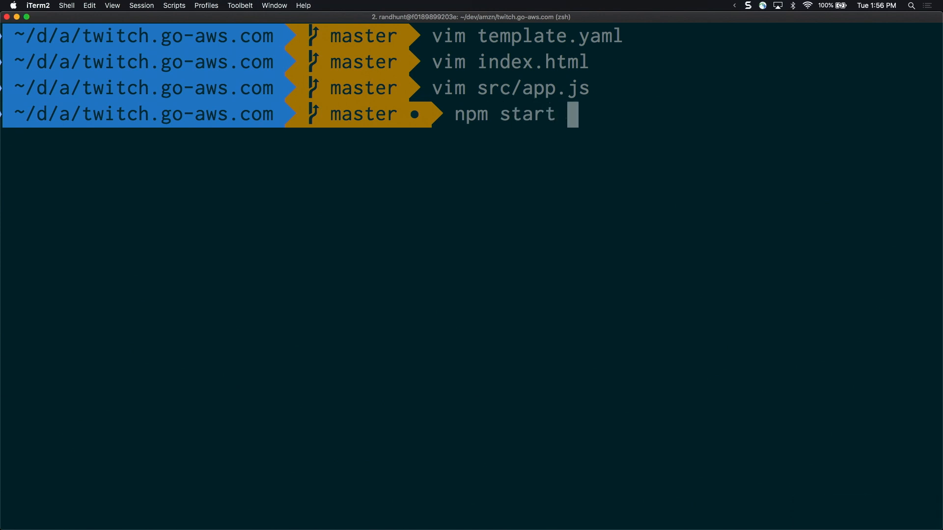
key("BackSpace")
type("run")
key("Return")
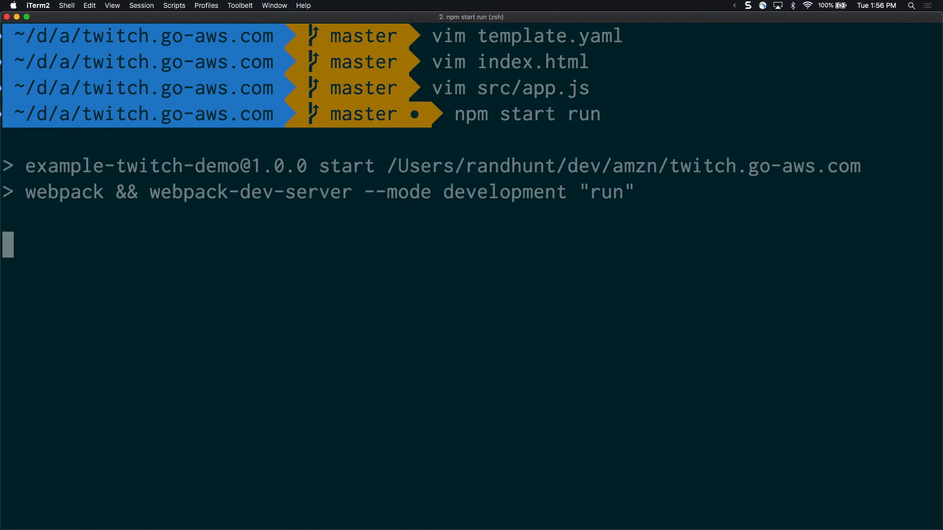
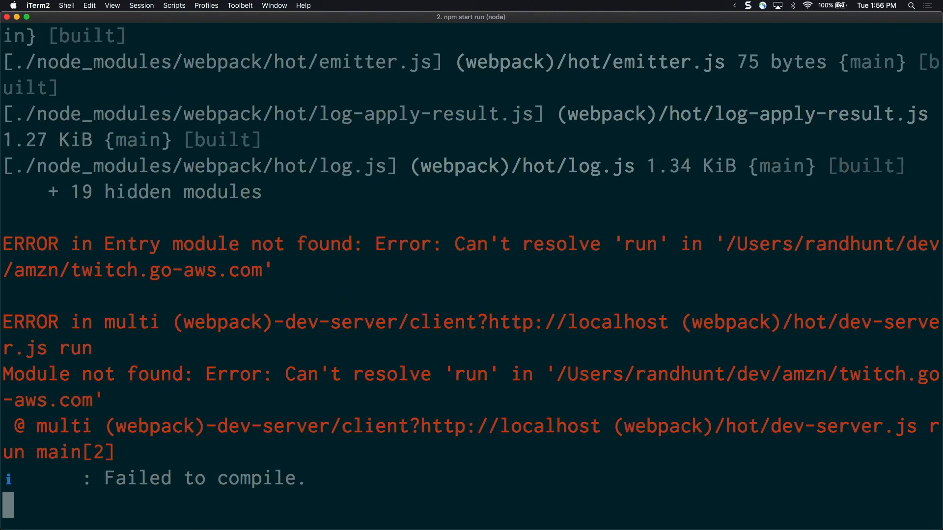
Stop the failed development server and restart the demo website with the command "npm start"
key("ctrl+c")
type("npm run")
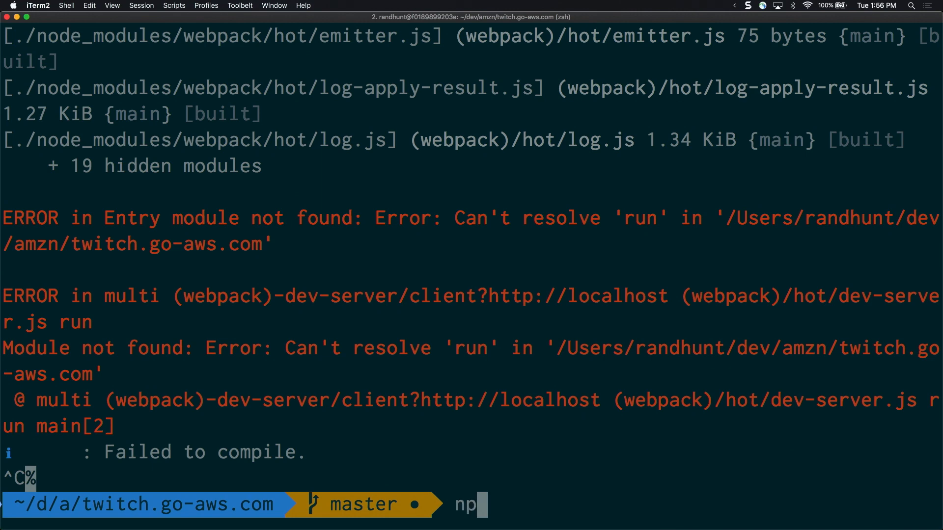
key("BackSpace")
key("BackSpace")
key("BackSpace")
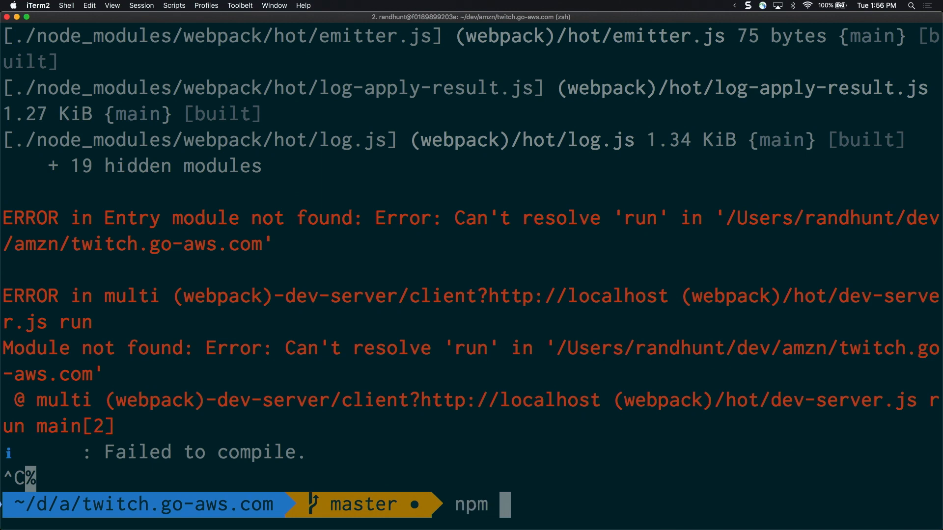
type("start")
key("Return")
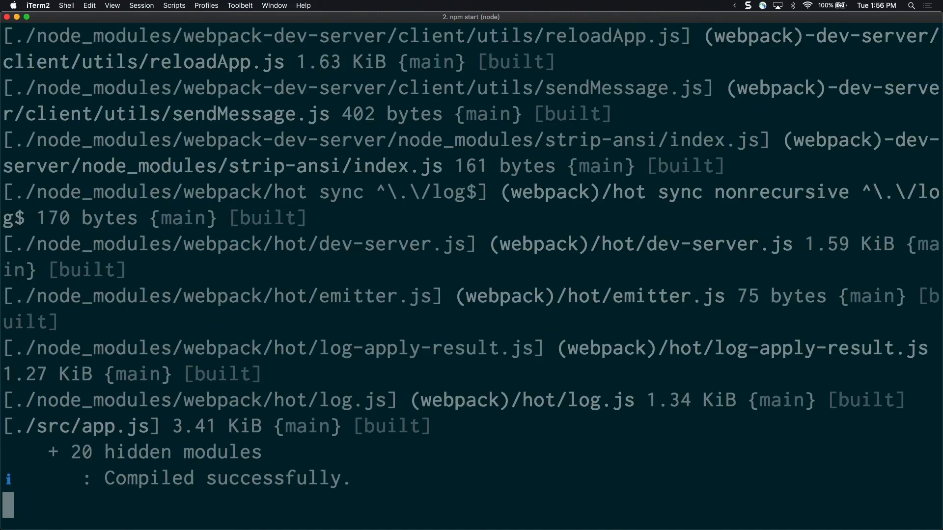
Switch to Google Chrome and open the local demo website at lvh.me:8080 in a new tab
key("super+Tab")
key("super+t")
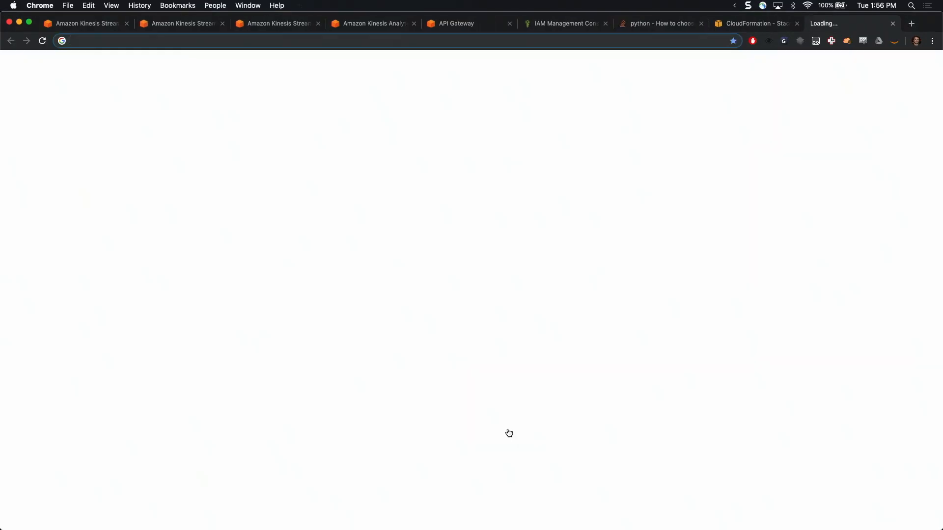
type("lvh.me:8080")
key("Return")
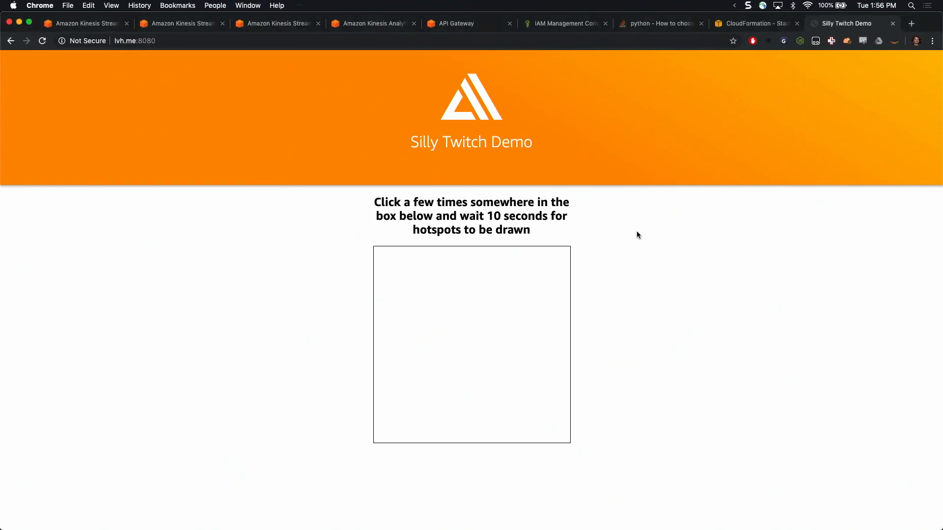
Switch to Visual Studio Code, open src/app.js and review the stream constants and the hotspot functions
key("super+Tab")
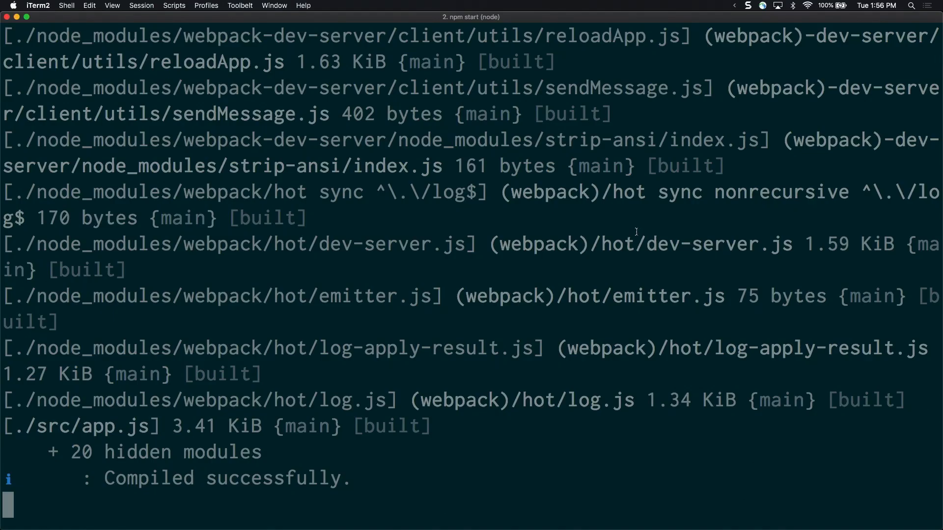
key("super+Tab")
key("super+shift+Tab")
key("super+Tab")
key("super+Tab")
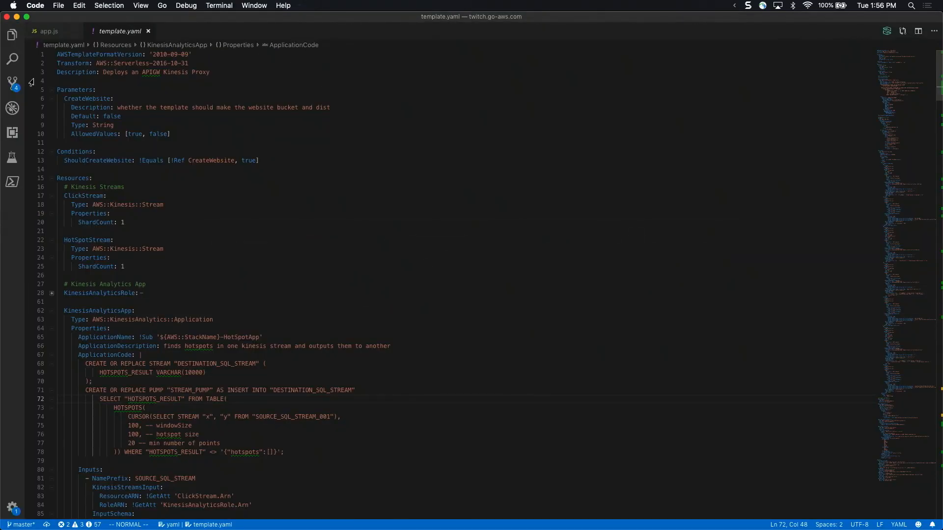
left_click(11, 36)
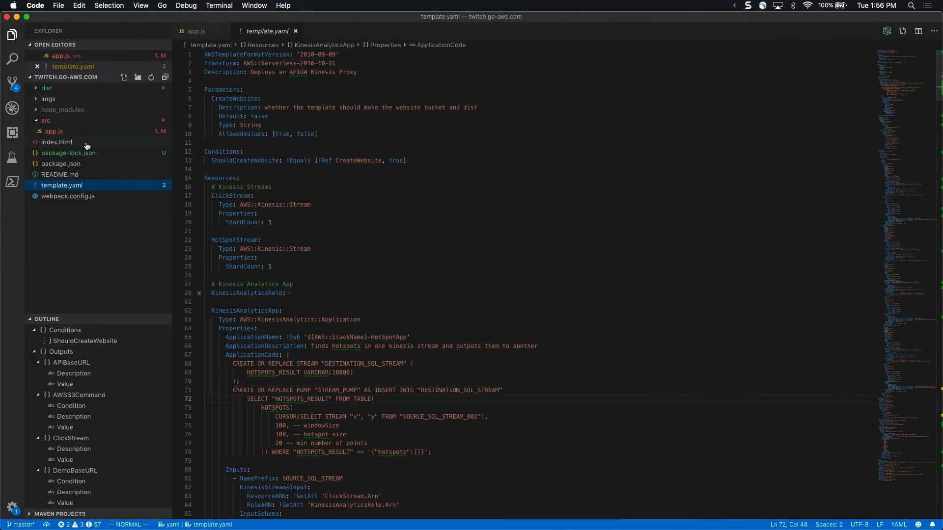
left_click(78, 131)
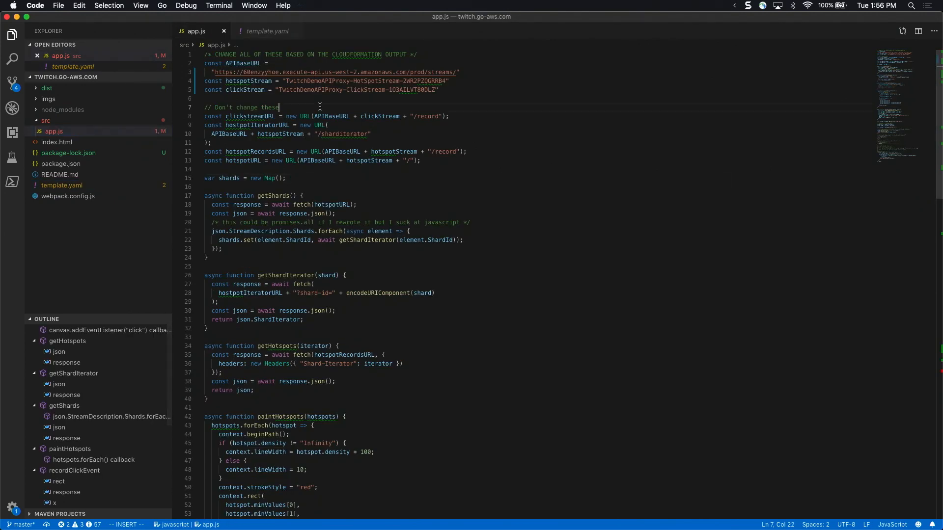
scroll(320, 106, "down", 2)
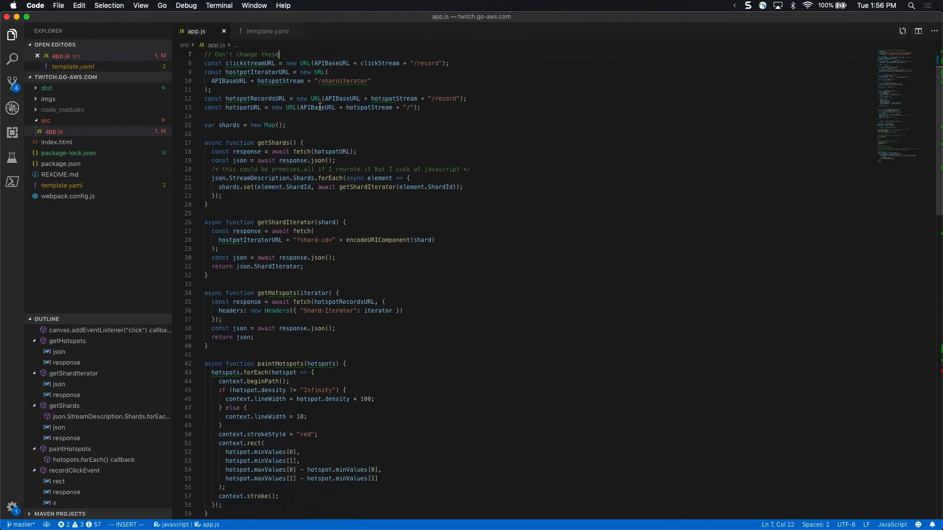
scroll(320, 107, "down", 2)
scroll(320, 107, "up", 4)
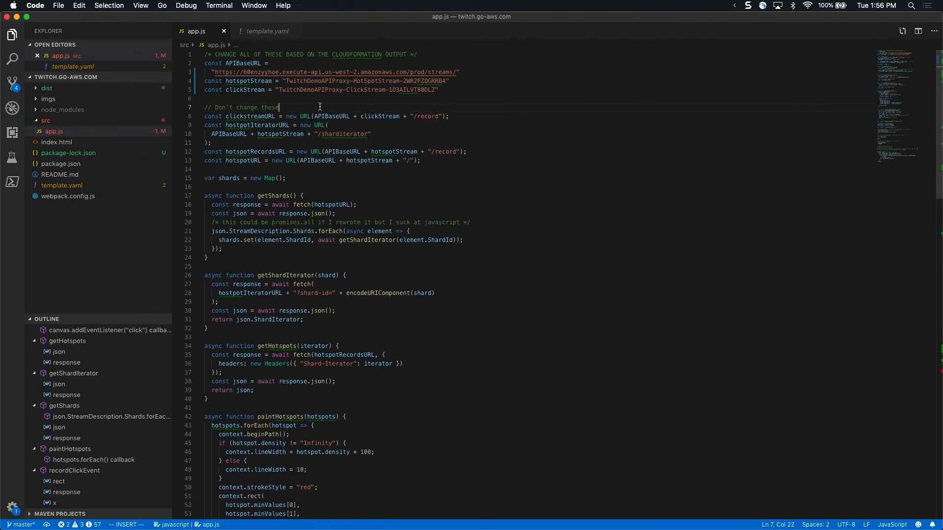
Return to the Silly Twitch Demo page in Google Chrome and show its JavaScript console
key("super+Tab")
key("super+Tab")
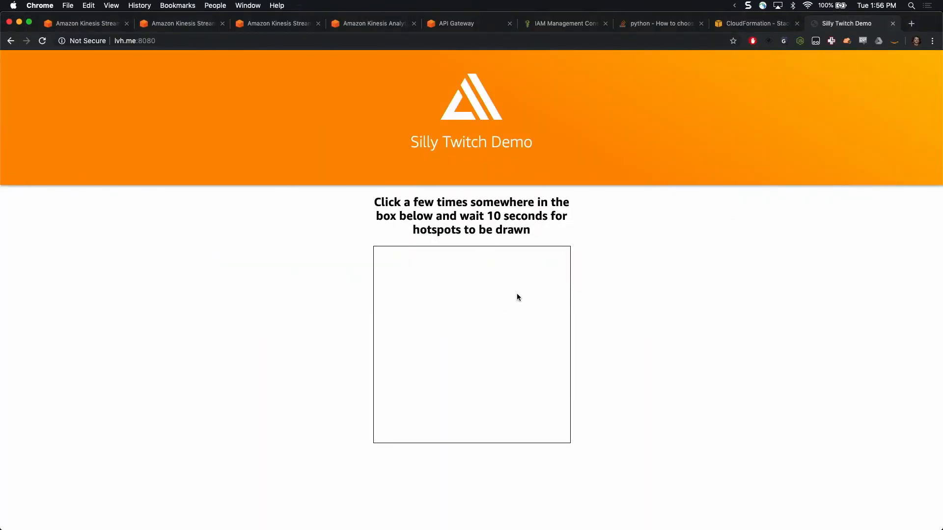
key("super+alt+j")
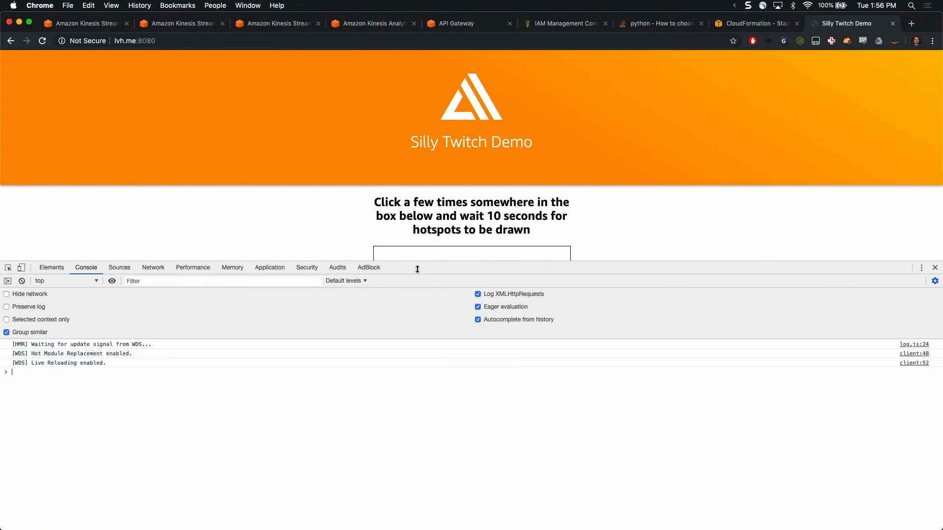
Register a dense burst of test points in the upper-left area of the demo page's hotspot box
scroll(308, 235, "down", 5)
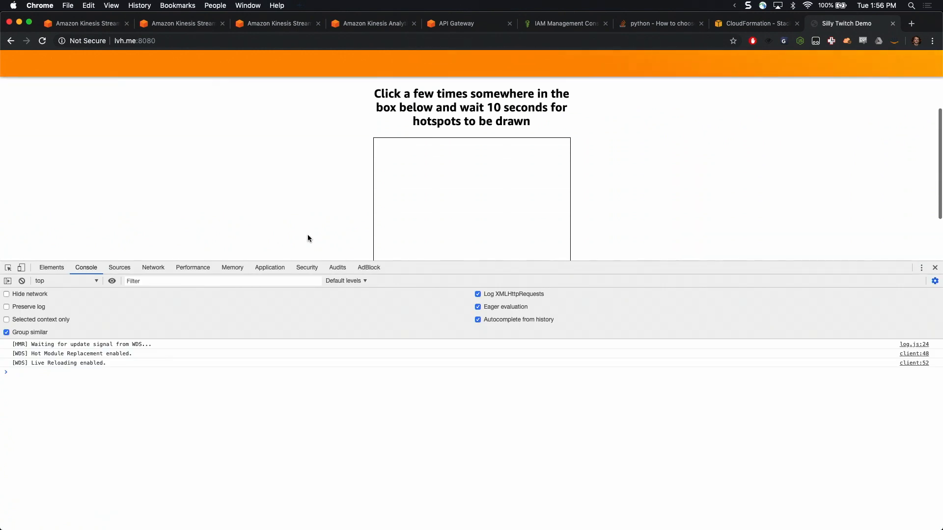
left_click(413, 153)
left_click(413, 152)
left_click(413, 152)
left_click(413, 151)
left_click(413, 151)
left_click(413, 151)
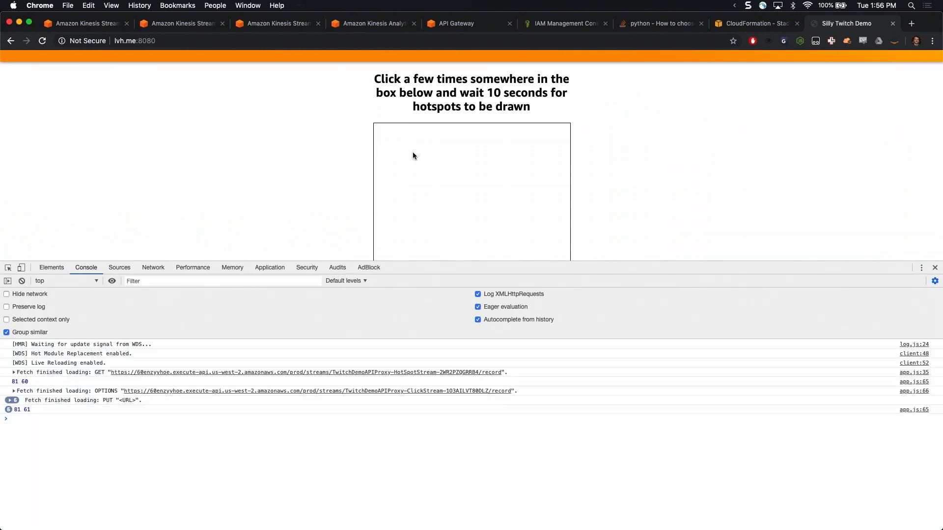
left_click(412, 152)
left_click(413, 151)
left_click(412, 151)
left_click(412, 152)
left_click(412, 152)
left_click(412, 152)
left_click(413, 152)
left_click(413, 152)
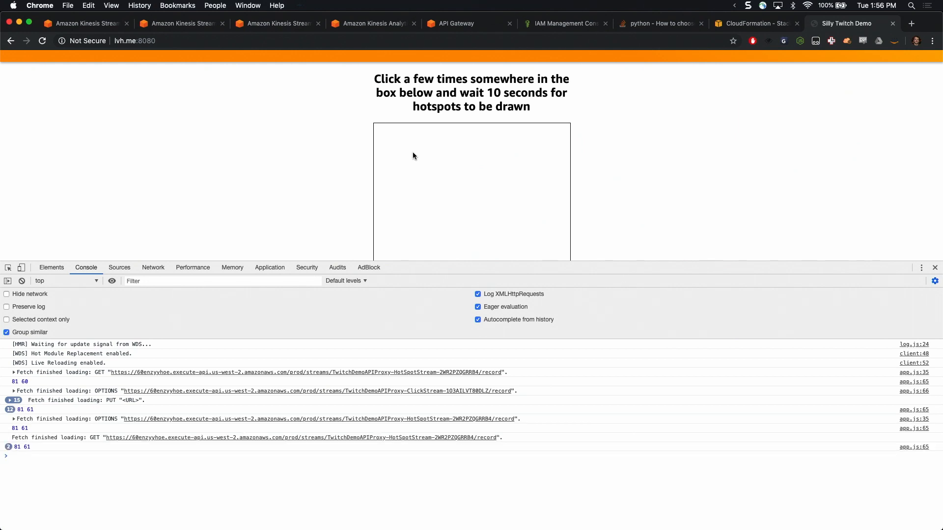
left_click(412, 152)
left_click(413, 152)
left_click(413, 152)
left_click(413, 152)
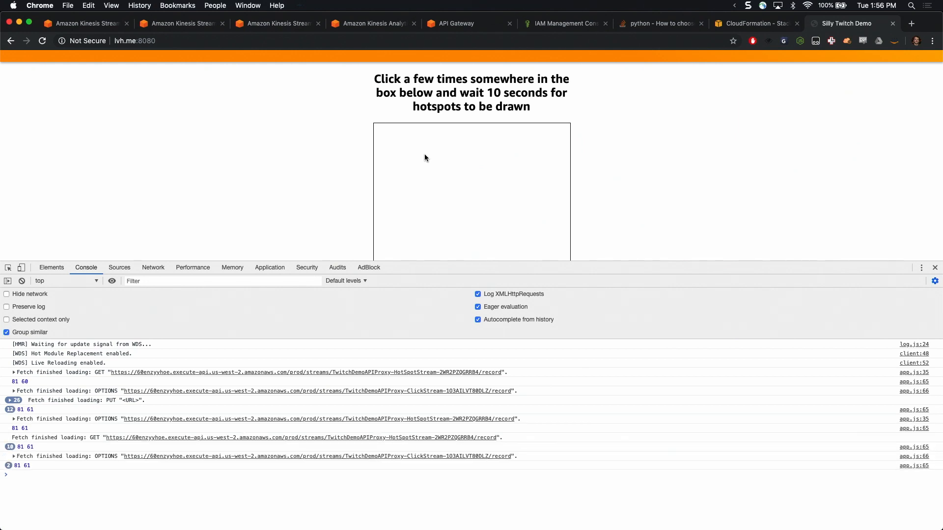
left_click(425, 154)
left_click(425, 154)
left_click(416, 161)
left_click(416, 161)
left_click(443, 164)
left_click(426, 177)
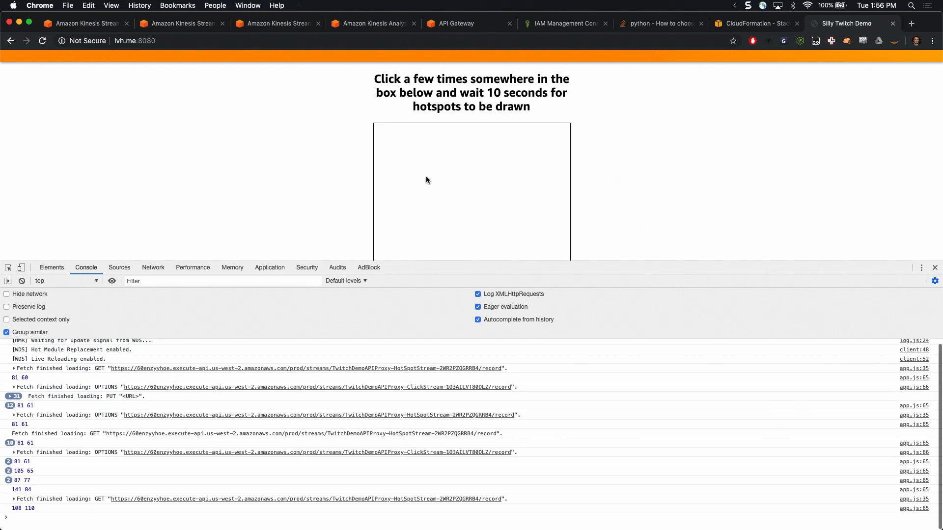
left_click(427, 177)
left_click(437, 170)
left_click(450, 172)
left_click(437, 170)
left_click(435, 170)
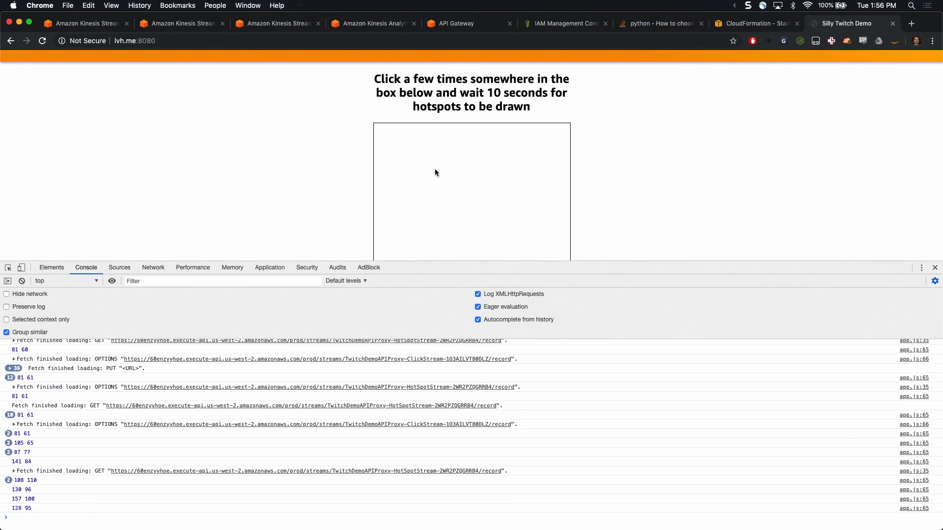
left_click(435, 169)
left_click(435, 170)
left_click(435, 169)
left_click(436, 169)
left_click(423, 163)
left_click(423, 163)
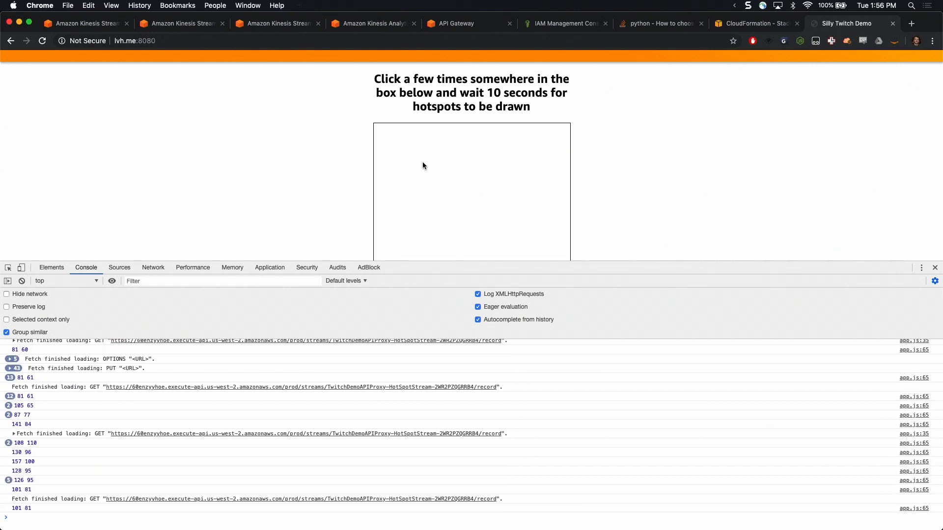
left_click(423, 163)
left_click(423, 162)
left_click(437, 164)
left_click(436, 164)
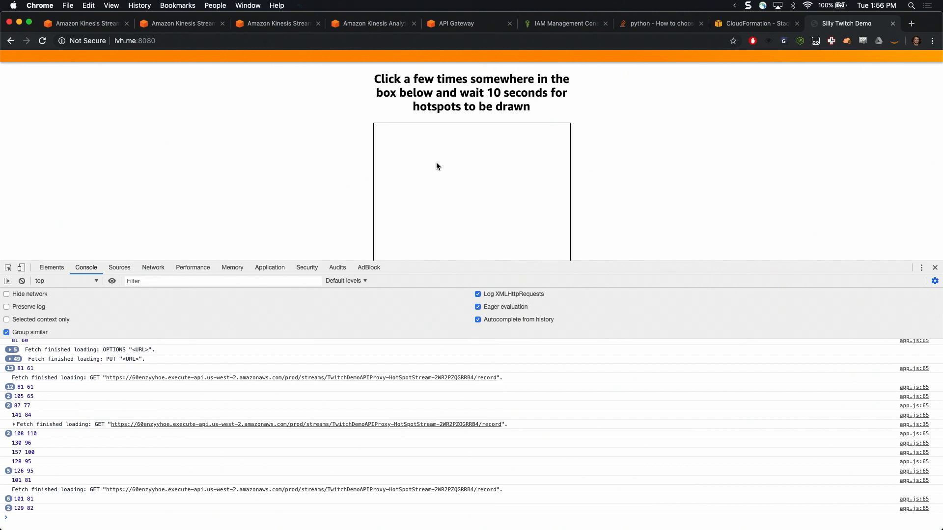
left_click(437, 163)
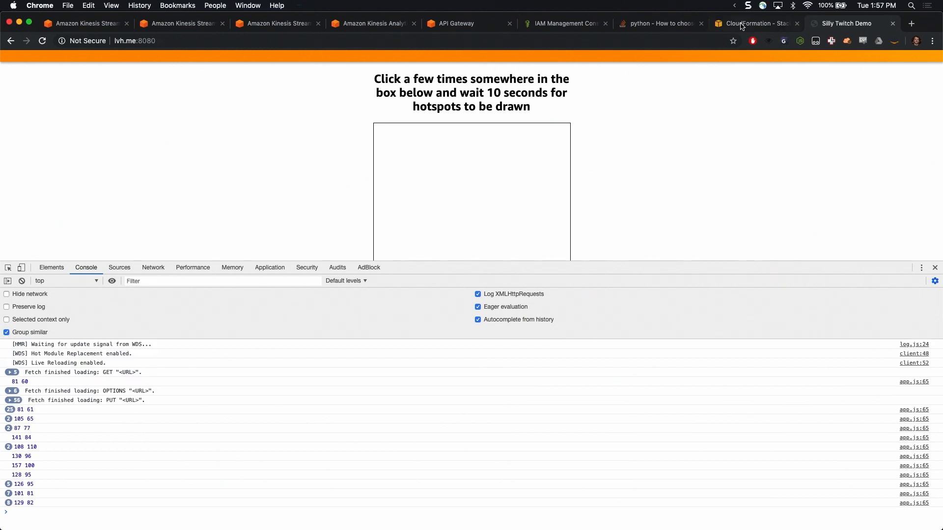
Follow the StartApplicationURL output of the TwitchDemoAPIProxy stack and start the TwitchDemoAPIProxy-HotSpotApp analytics application
left_click(741, 27)
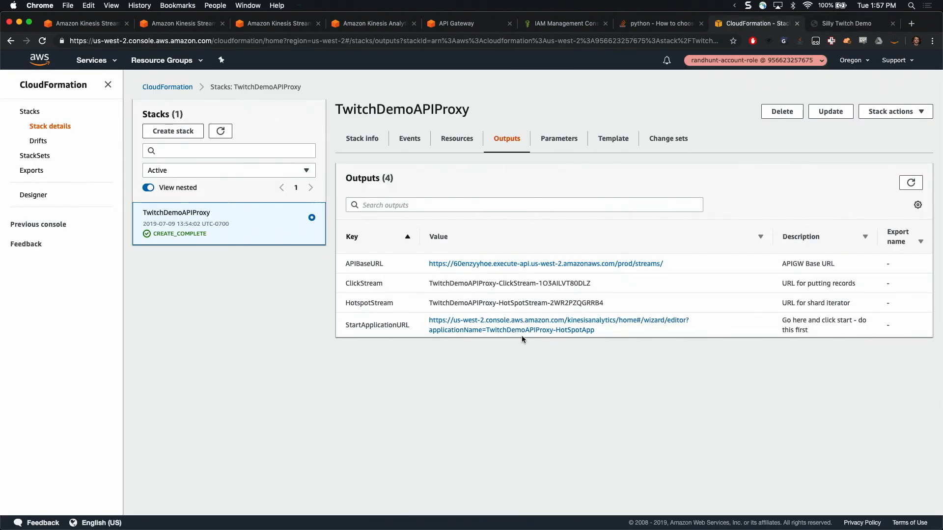
double_click(349, 325)
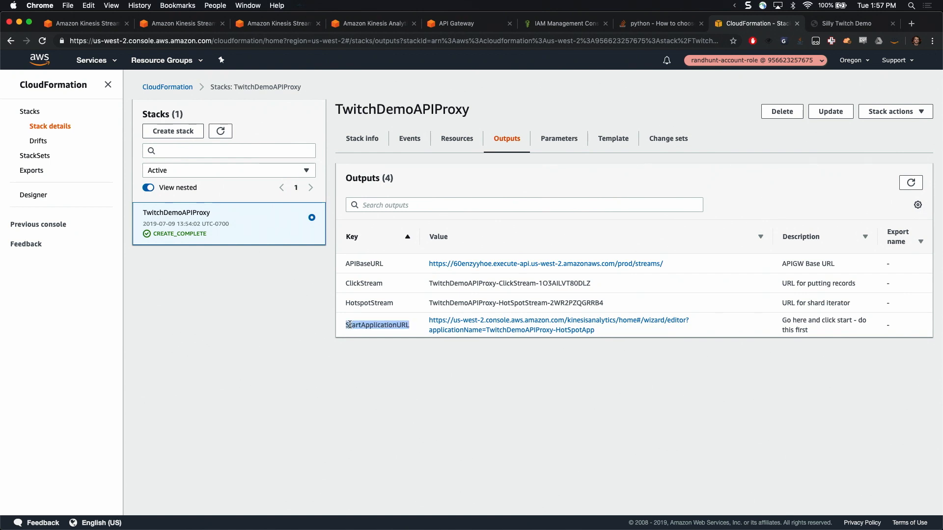
left_click(467, 325)
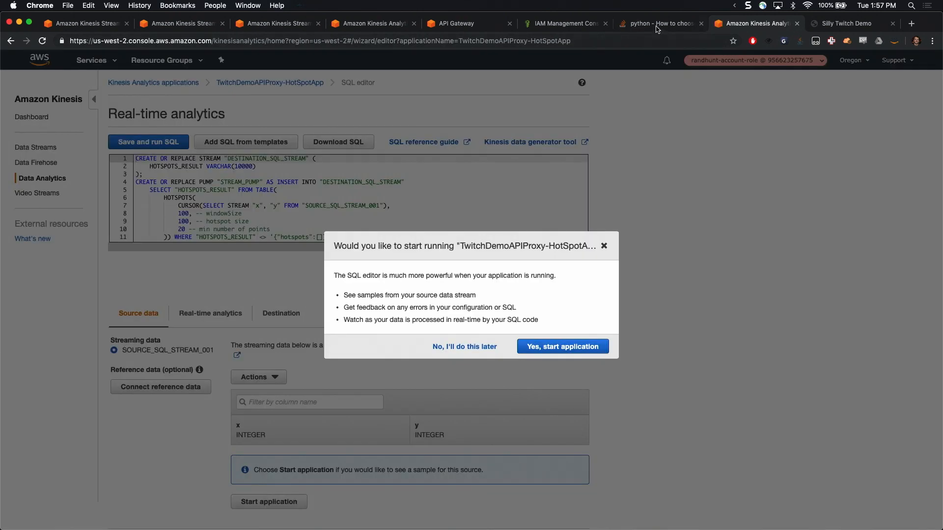
left_click(585, 347)
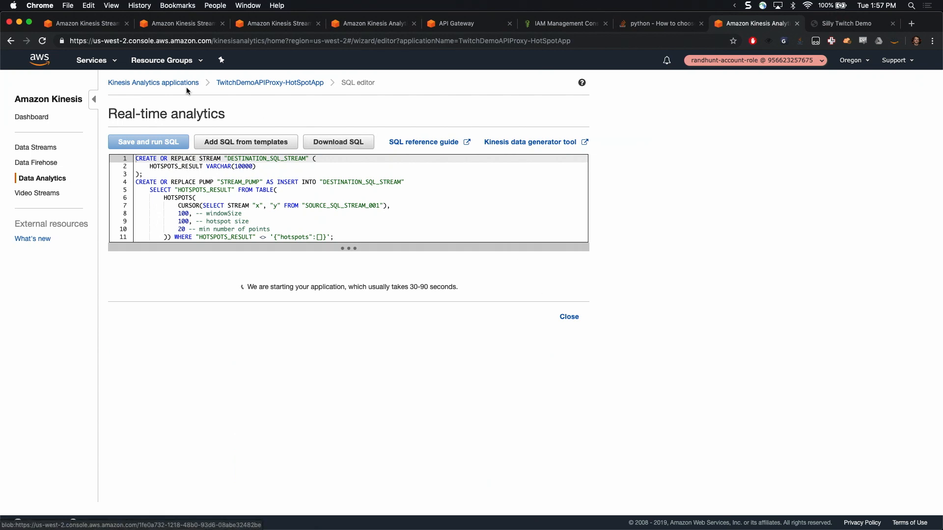
Reopen the TwitchDemoAPIProxy stack's outputs in a separate tab and highlight the StartApplicationURL description
left_click(7, 43, "super")
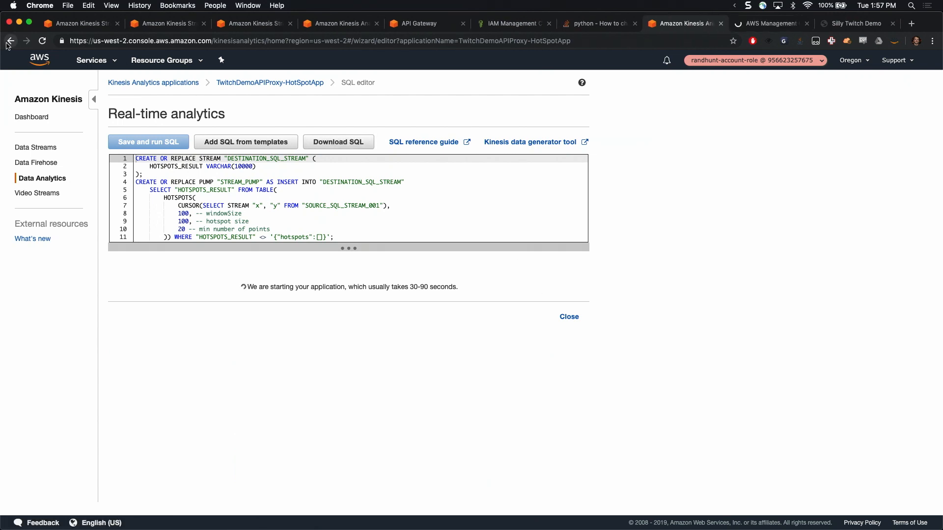
left_click(752, 24)
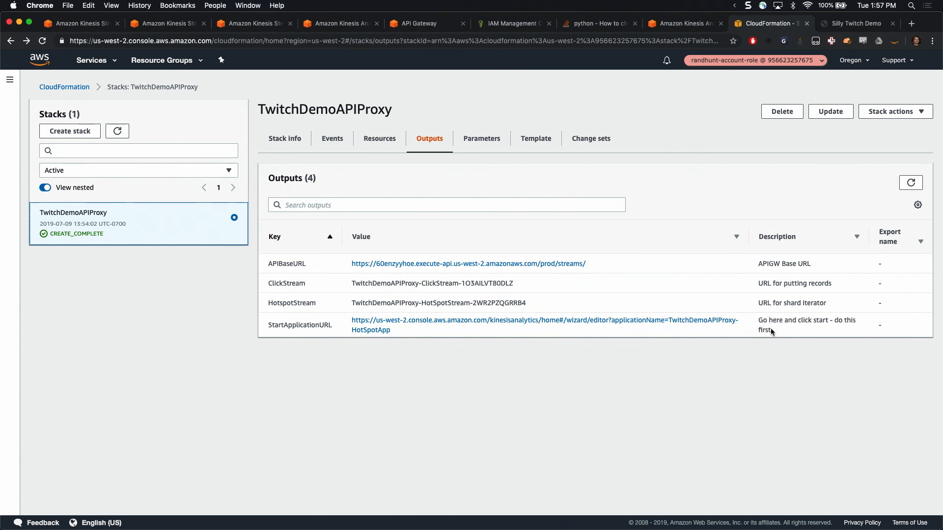
left_click_drag(773, 334, 760, 321)
Reload the Silly Twitch Demo page and register repeated test points at several spots across the hotspot box
left_click(833, 25)
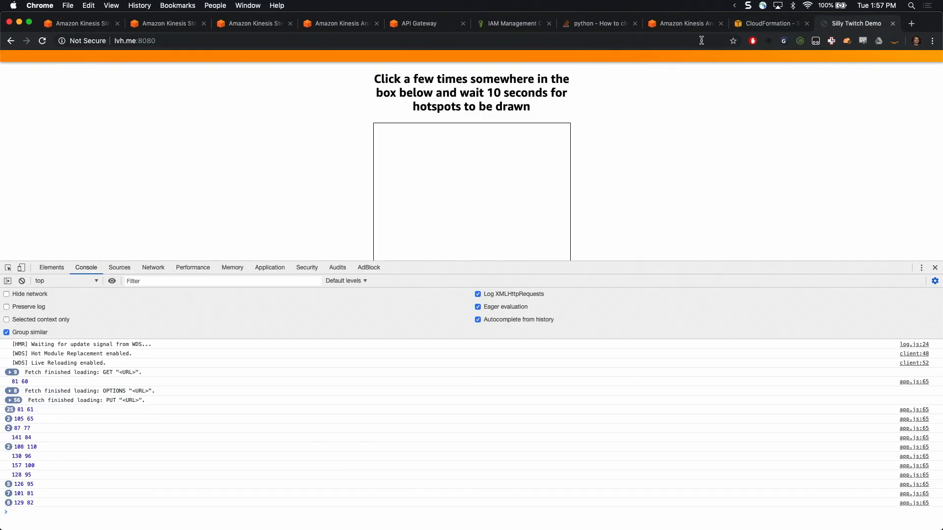
left_click(43, 42)
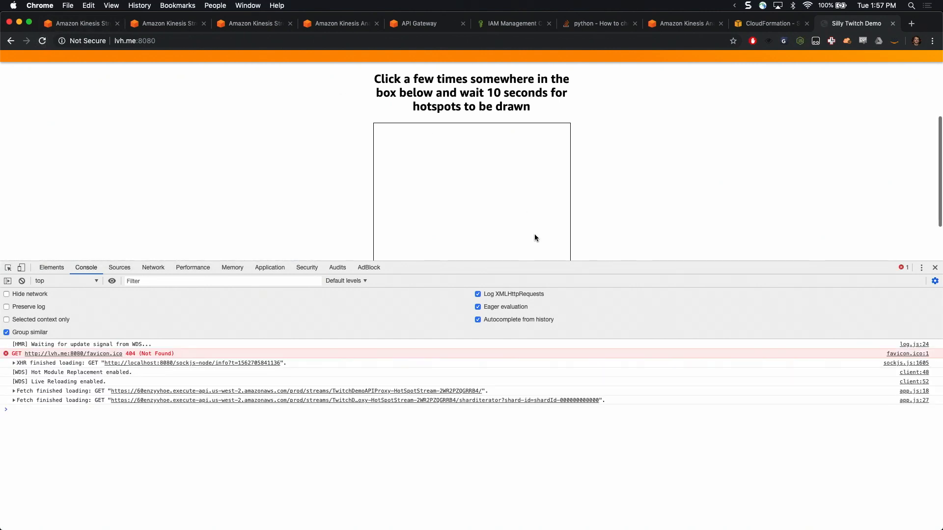
double_click(411, 147)
left_click(461, 170)
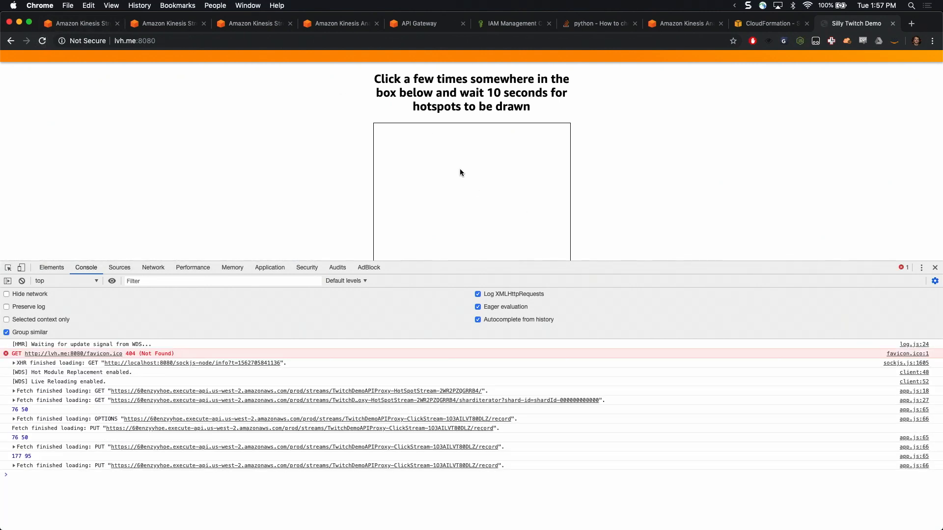
double_click(461, 169)
left_click(461, 170)
left_click(461, 170)
triple_click(428, 167)
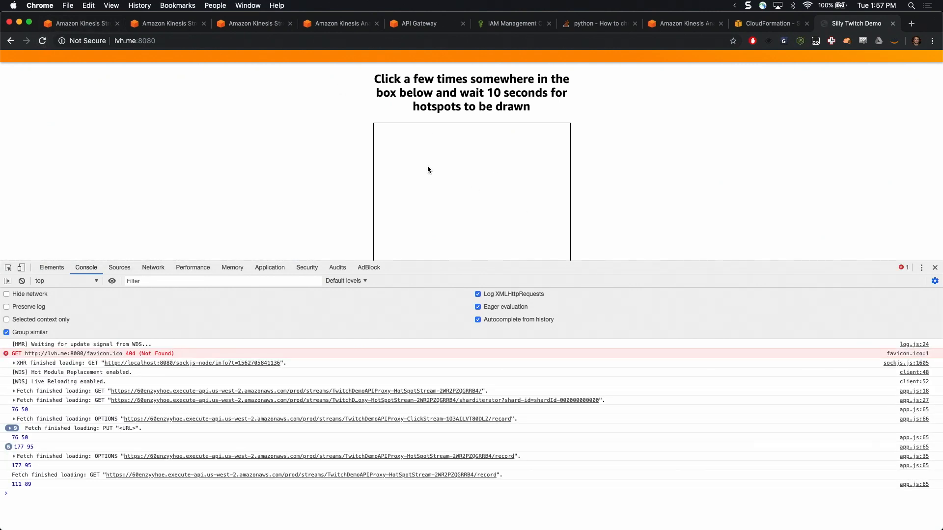
double_click(476, 181)
double_click(516, 181)
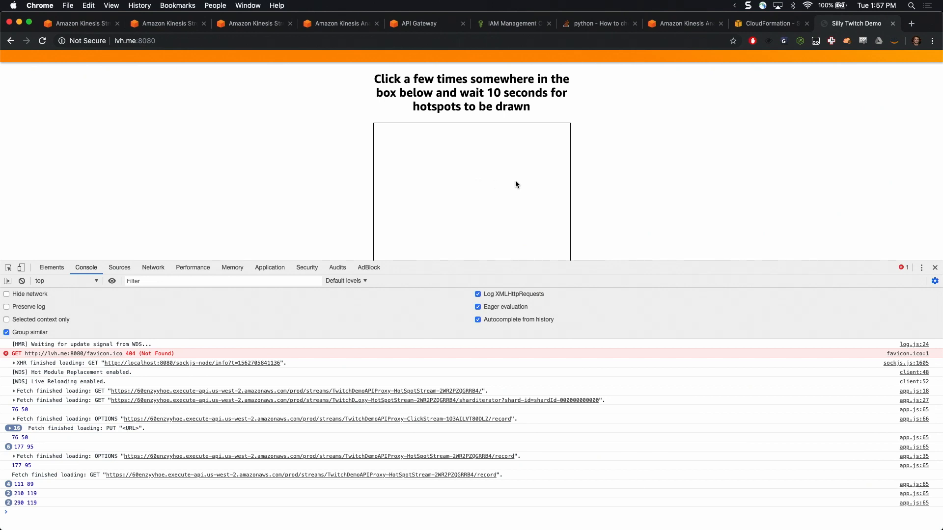
double_click(470, 196)
triple_click(457, 212)
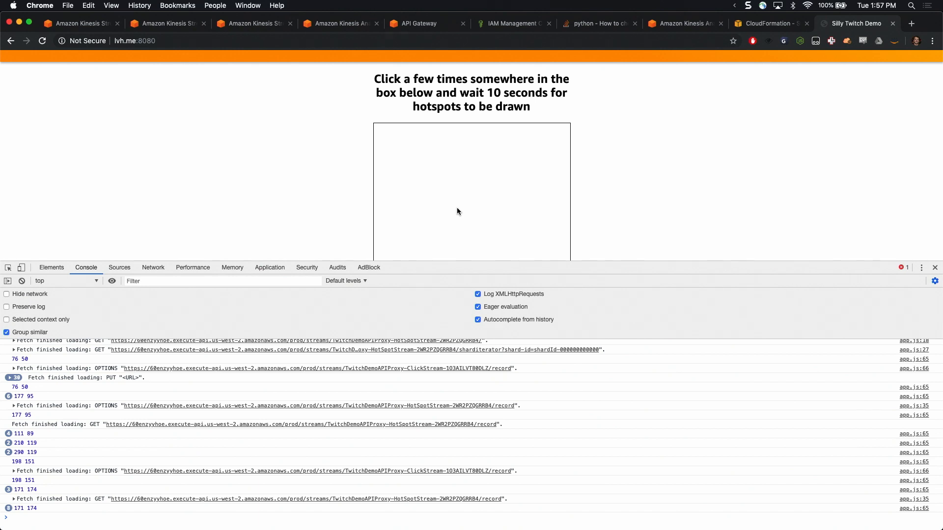
double_click(457, 209)
double_click(457, 208)
left_click(496, 202)
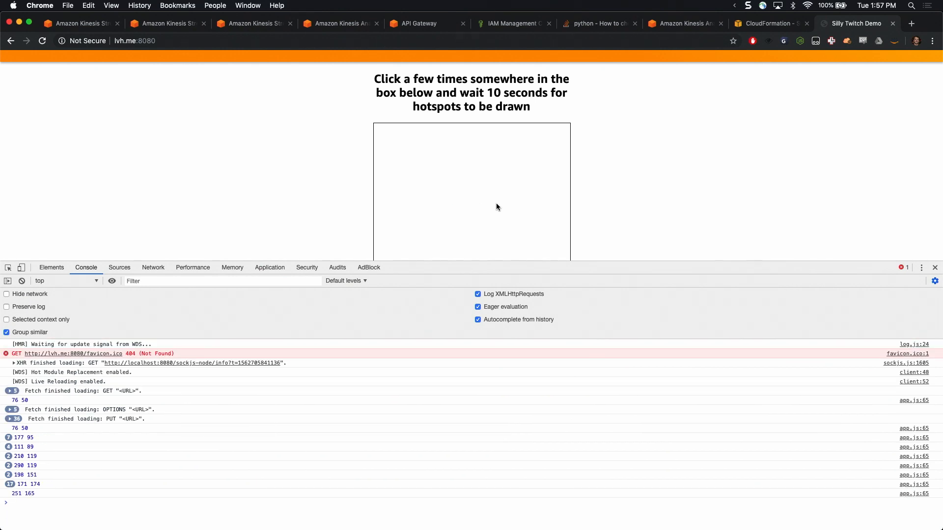
Register further bursts of test points across the middle and right parts of the demo page's hotspot box
left_click(496, 204)
left_click(499, 182)
left_click(492, 176)
double_click(492, 175)
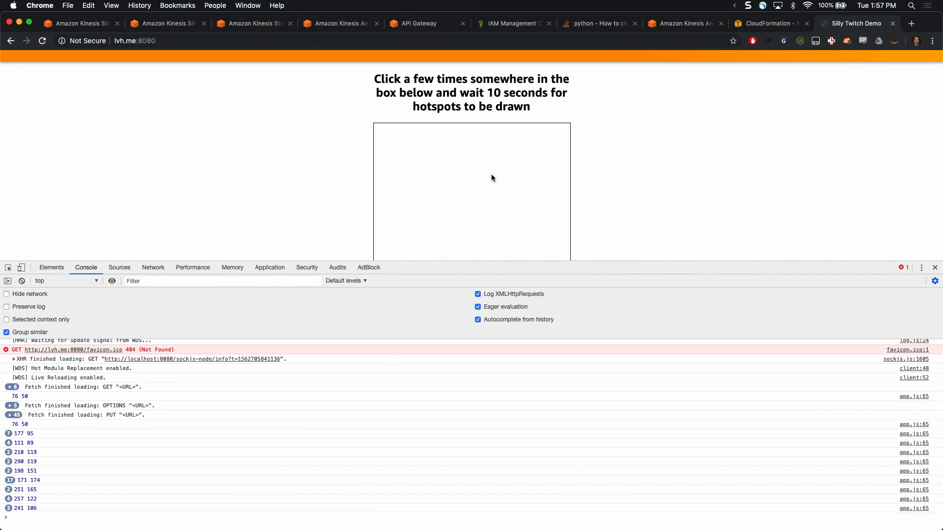
double_click(493, 187)
double_click(487, 193)
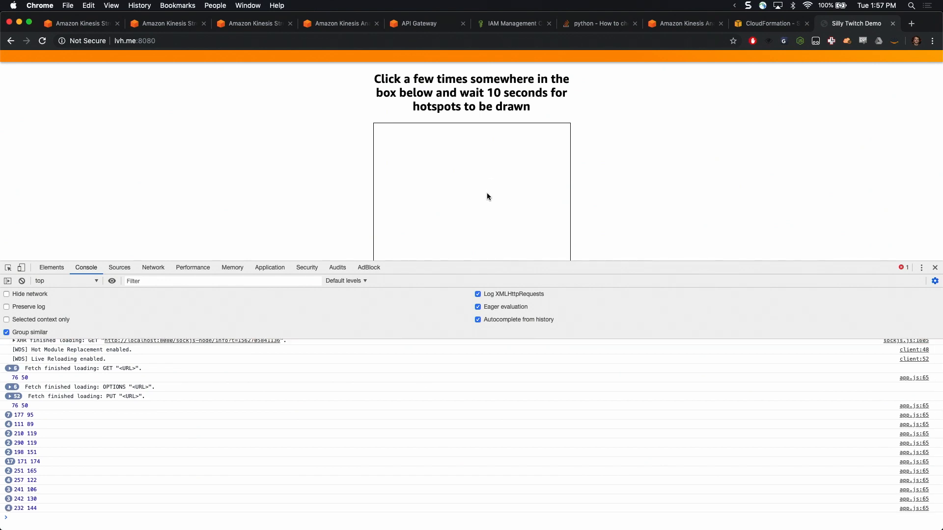
triple_click(511, 199)
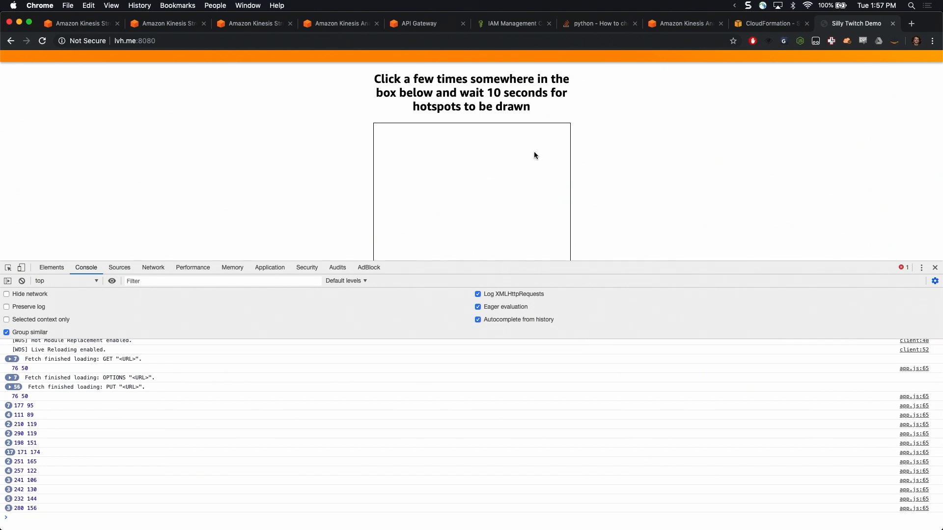
Check the hotspot application's startup through the stack's StartApplicationURL output, and add more test points near the middle of the demo page's hotspot box
left_click(747, 24)
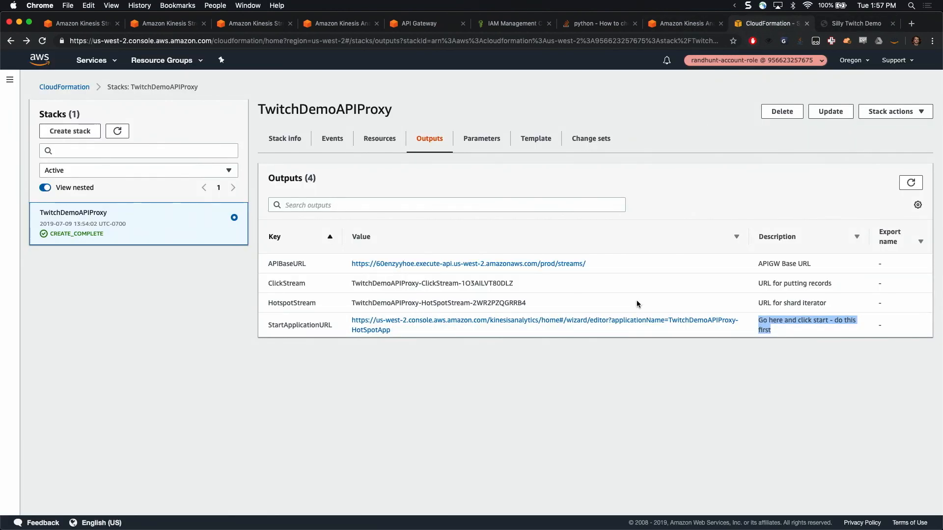
left_click(633, 323)
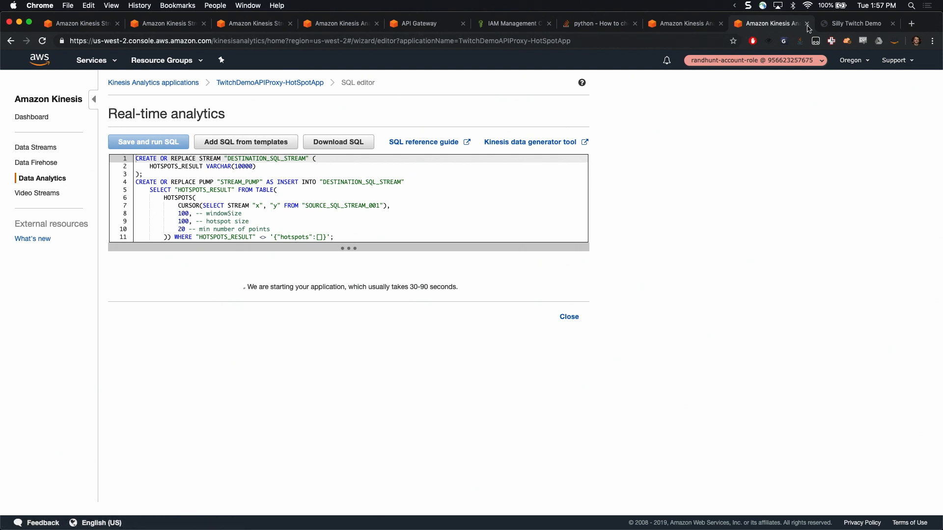
left_click(835, 28)
left_click(477, 206)
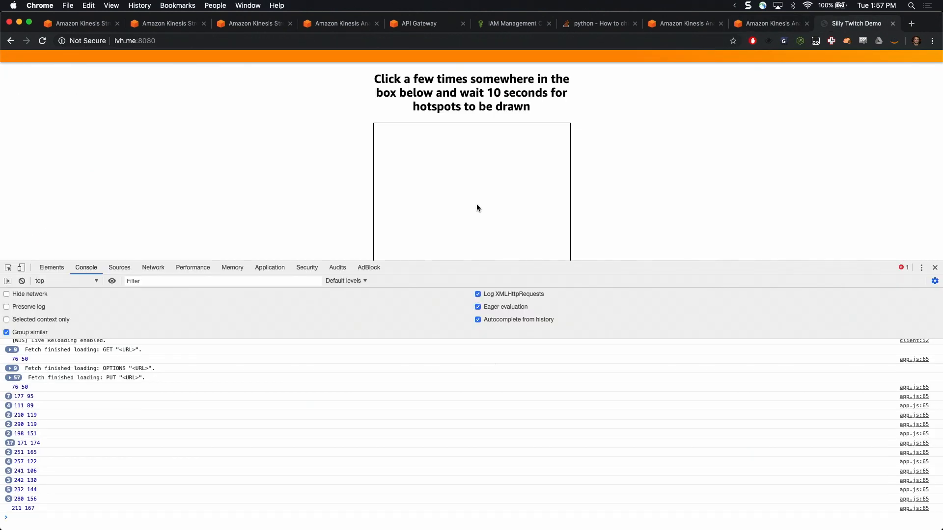
left_click(477, 205)
Switch to iTerm2 and open a cleared second terminal session in the twitch.go-aws.com project folder
key("super+Tab")
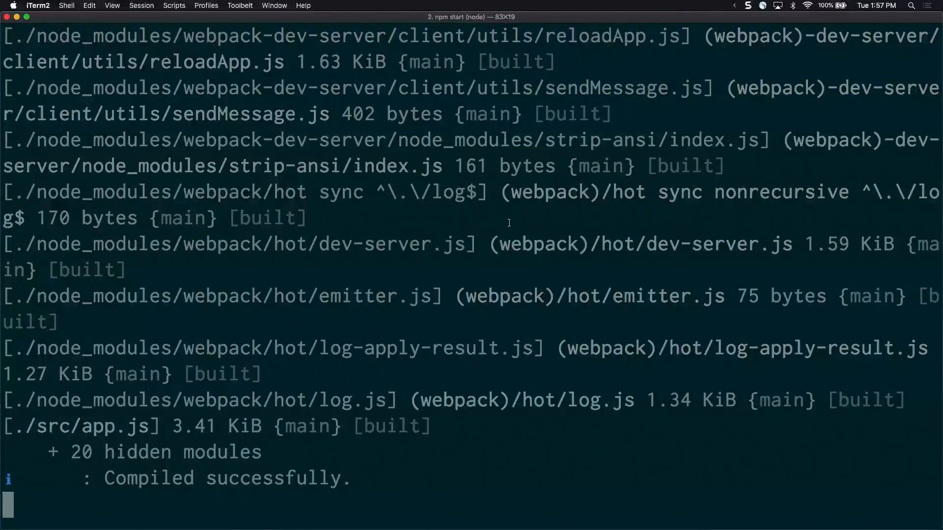
key("super+t")
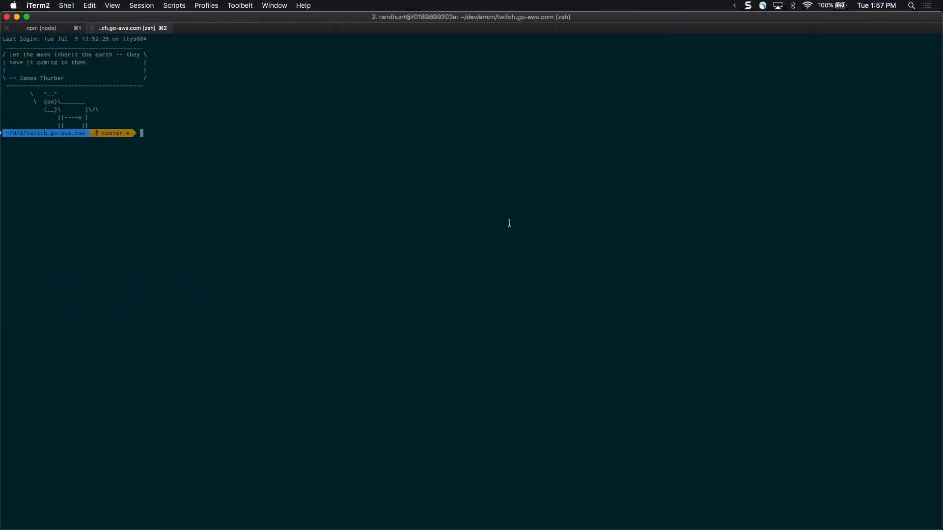
key("ctrl+l")
key("ctrl+r")
type("aws s")
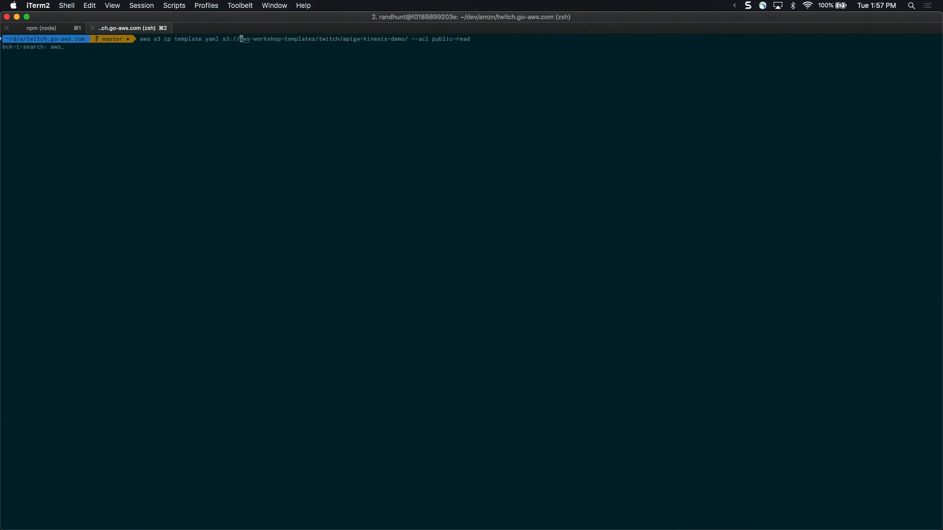
key("ctrl+e")
key("ctrl+u")
key("Return")
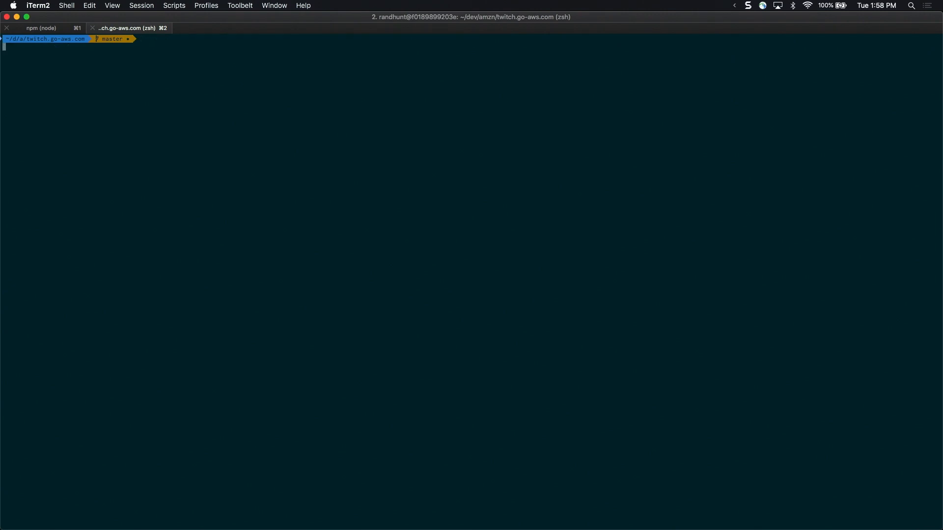
Try to build the site from the project folder with npm build
key("ctrl+r")
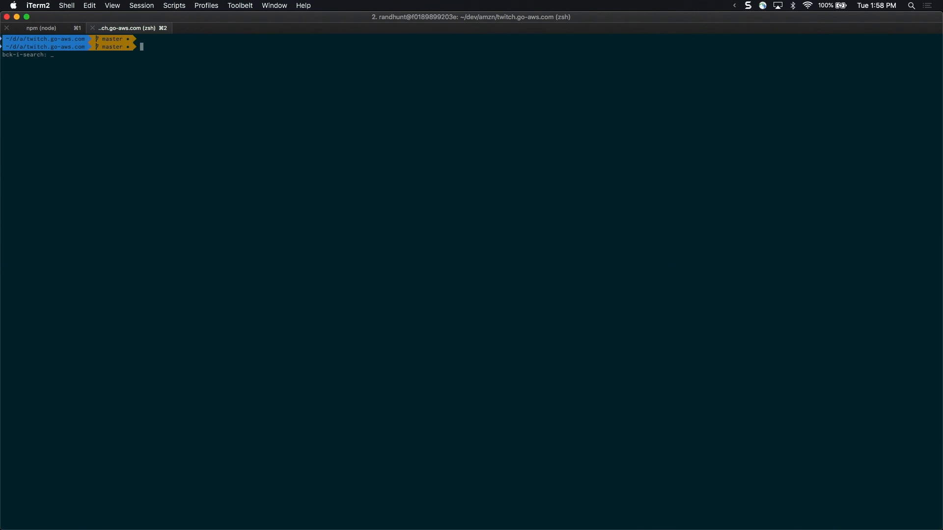
type("npm bu")
key("Return")
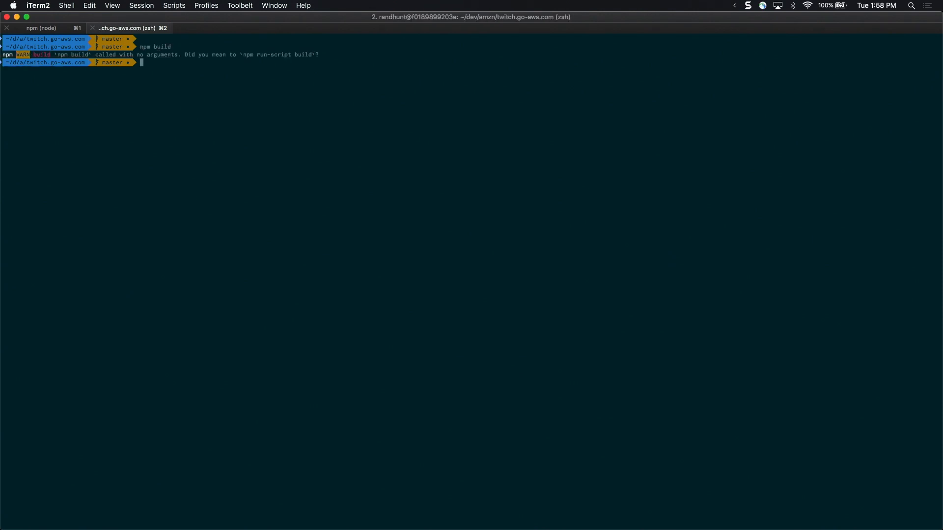
type("vim package")
key("Return")
type(":q")
key("Return")
Open package.json in vim, examine its scripts section at a larger font size, and quit the editor
key("Up")
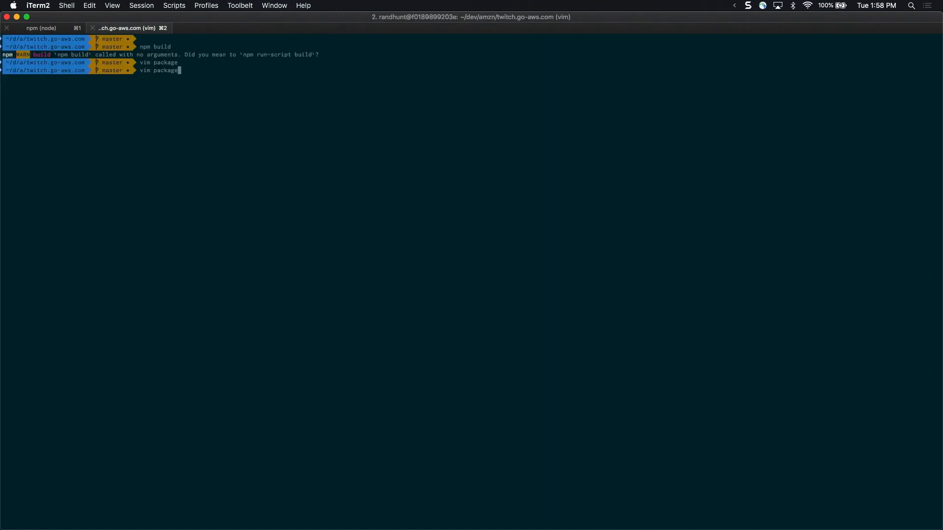
type(".j")
key("Return")
key("j")
key("j")
key("j")
key("j")
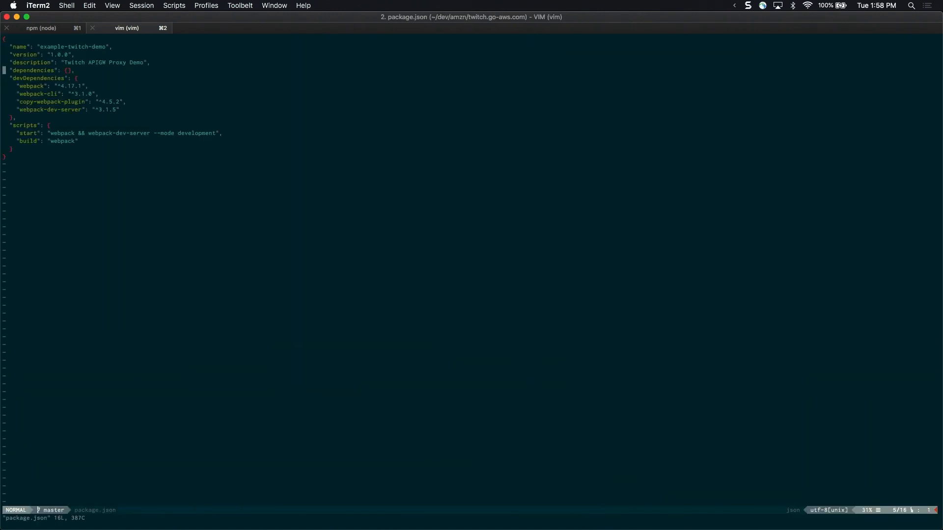
key("super+plus")
key("super+plus")
key("super+plus")
key("super+plus")
key("super+plus")
key("super+plus")
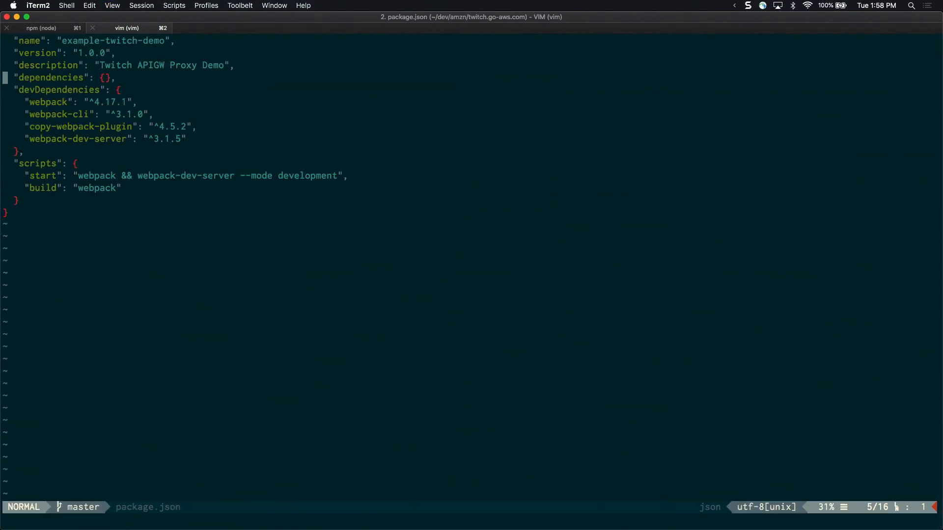
type(":q")
key("Return")
Build the site by running npm run build
type("npm run s")
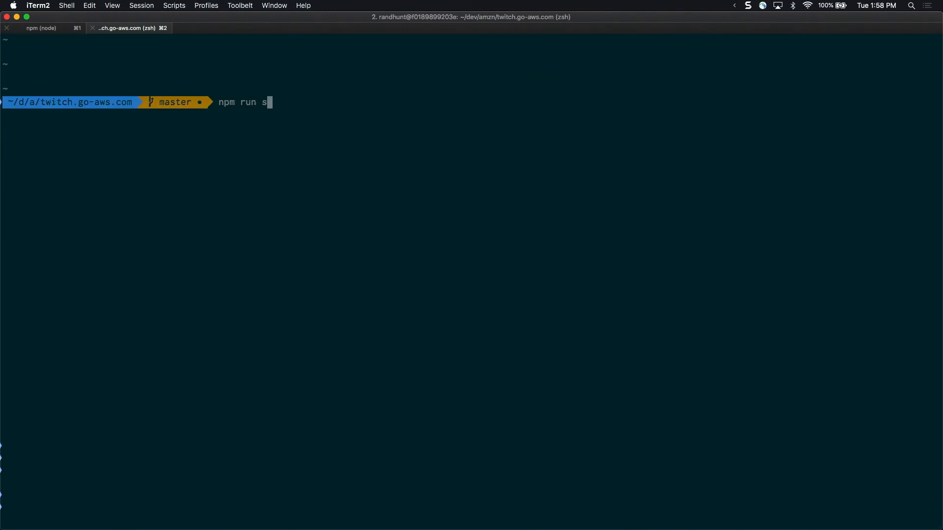
key("BackSpace")
type("build")
key("Return")
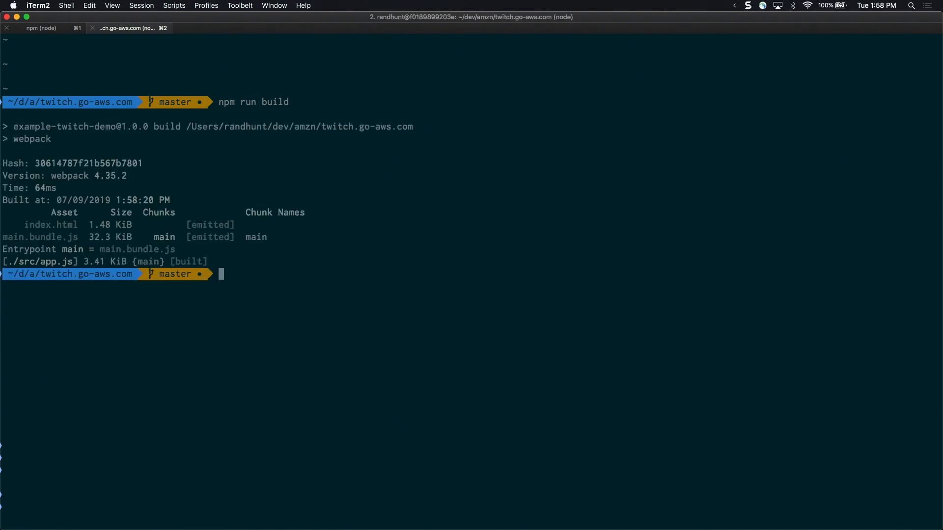
key("ctrl+r")
type("aws s3")
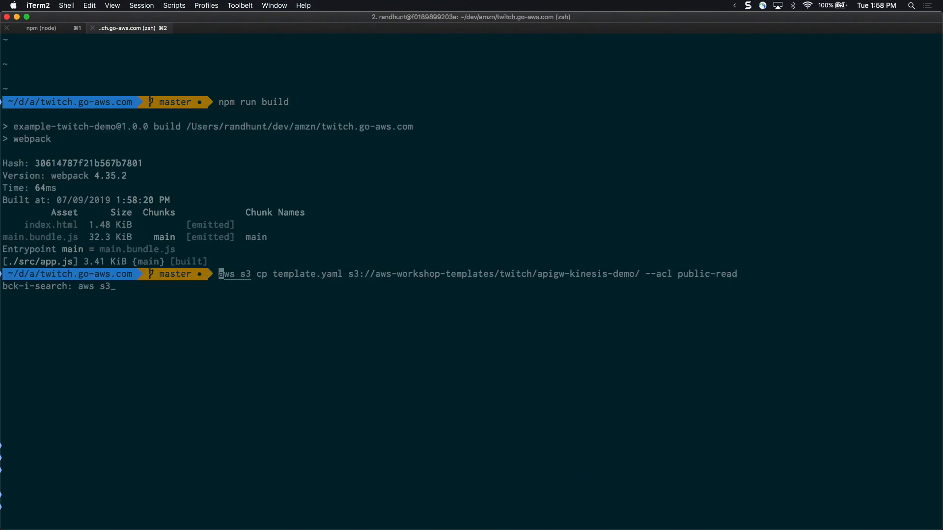
key("ctrl+g")
key("ctrl+c")
Set AWS_DEFAULT_PROFILE to evangelists with an export command and clear the terminal
key("ctrl+r")
type("expo")
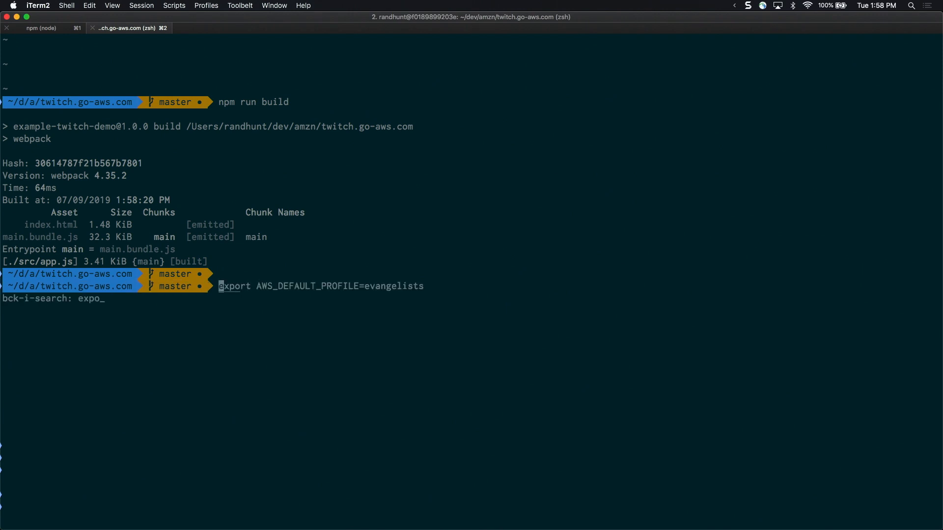
key("Return")
key("ctrl+l")
Upload index.html to s3://twitch-kinesis-apigw-demo/ by rerunning the earlier aws s3 cp command from the history
key("ctrl+r")
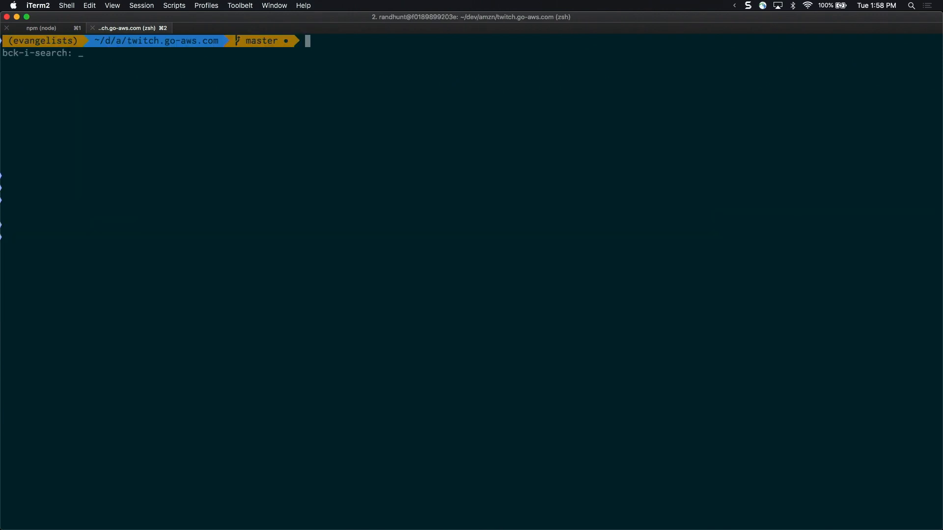
type("aws s3 cp")
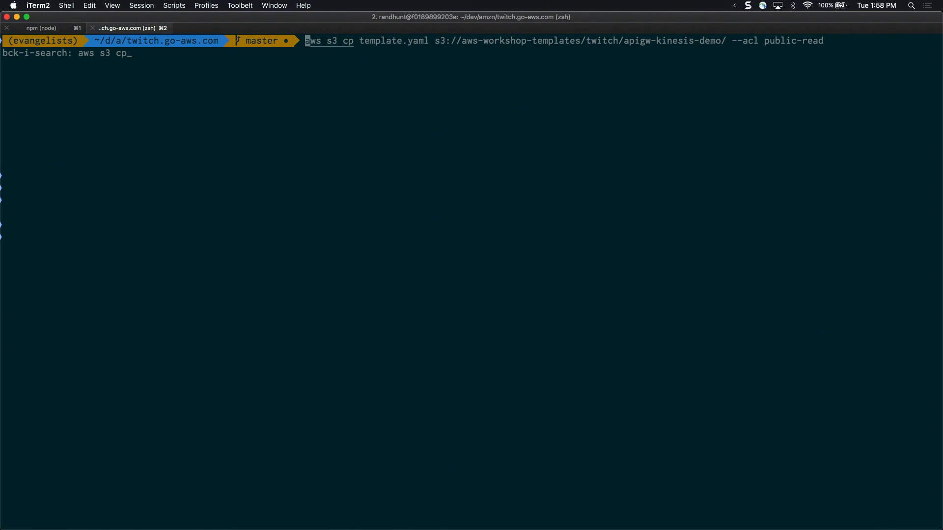
key("ctrl+r")
key("ctrl+e")
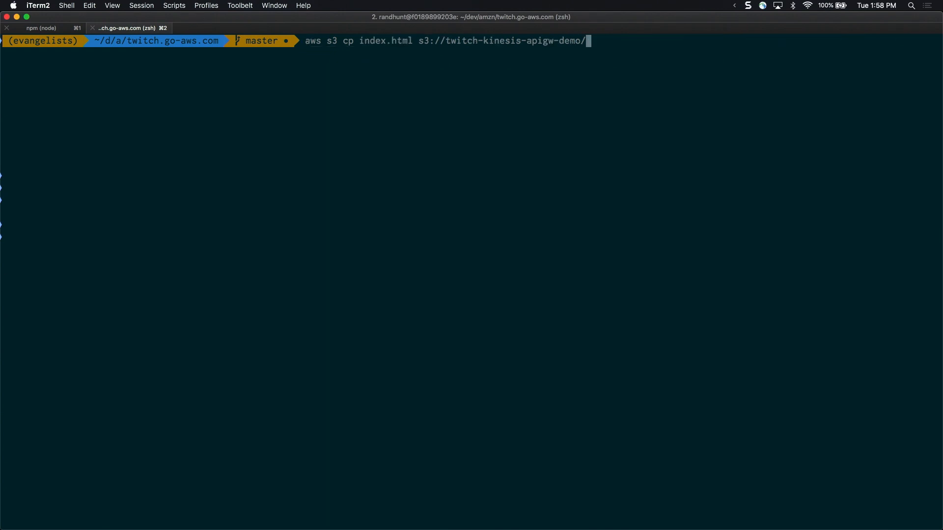
key("Return")
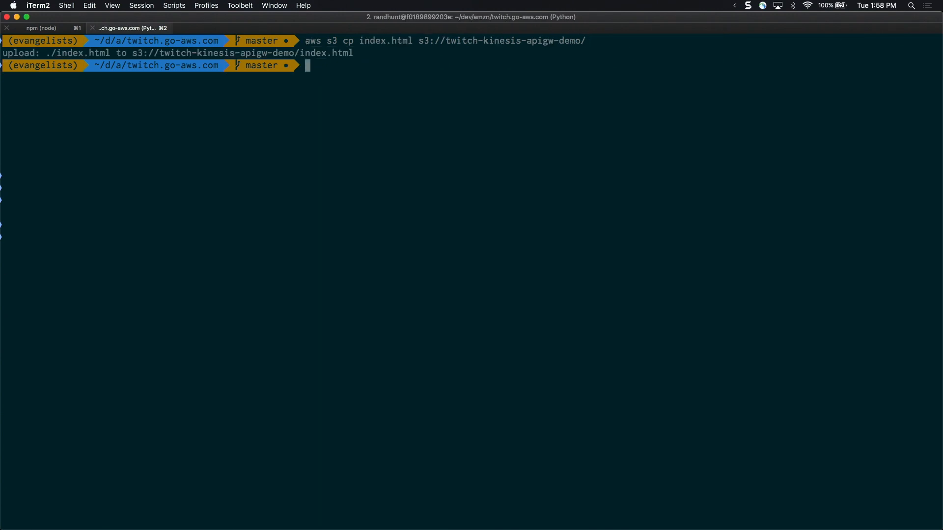
Sync the dist/ folder to s3://twitch-kinesis-apigw-demo/ with the earlier aws s3 sync command
key("Up")
key("Down")
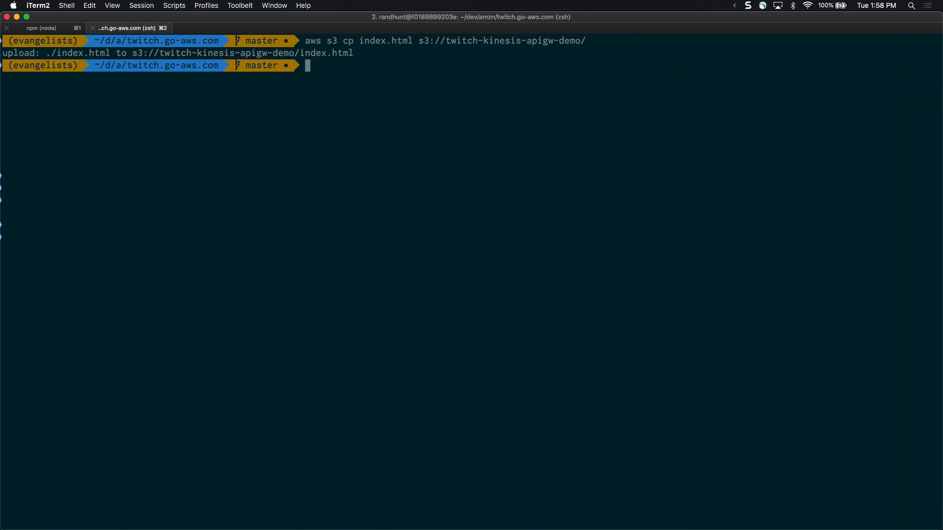
key("ctrl+r")
type("sync")
key("ctrl+e")
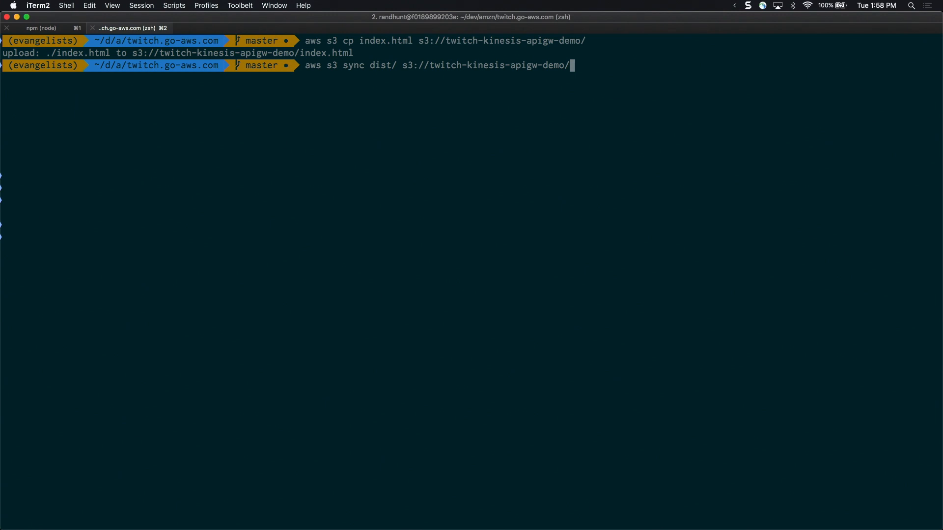
key("Return")
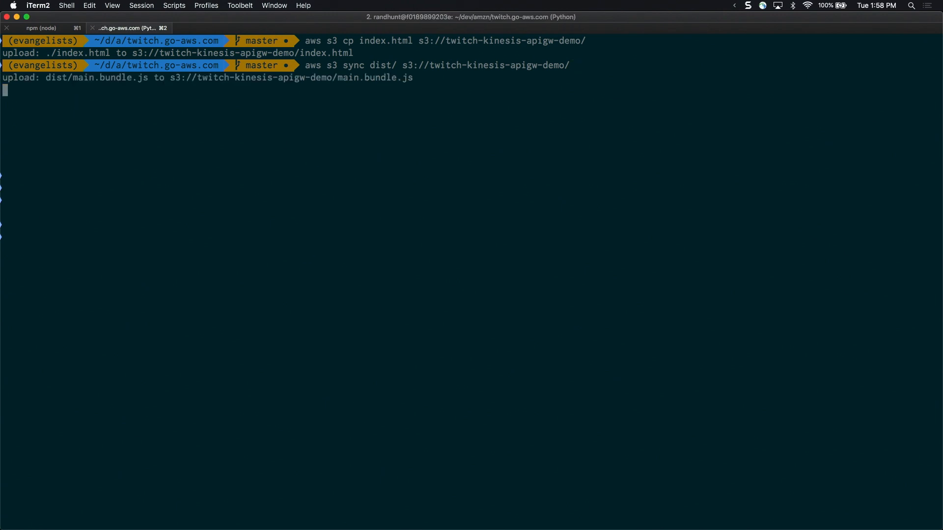
Switch to Chrome, add a few test points to the demo's hotspot box, and open twitch.go-aws.com in a separate tab
key("super+Tab")
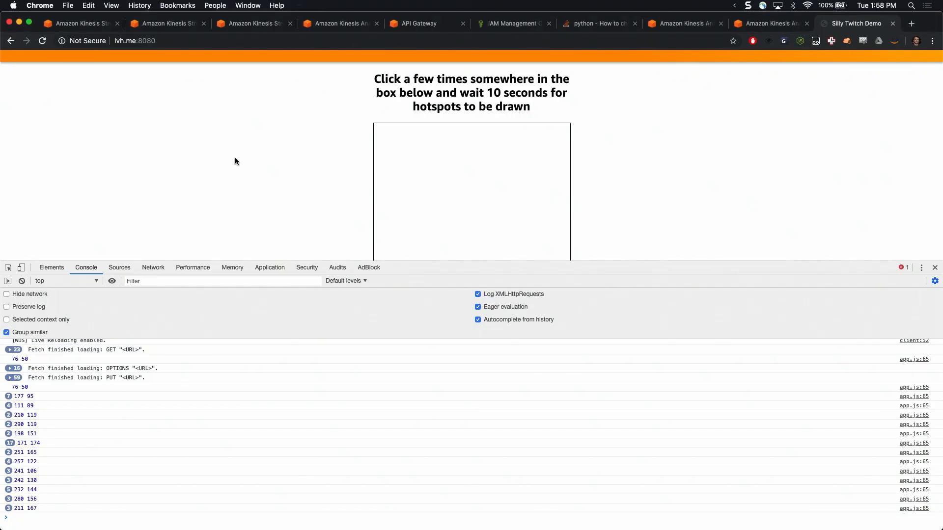
left_click(509, 150)
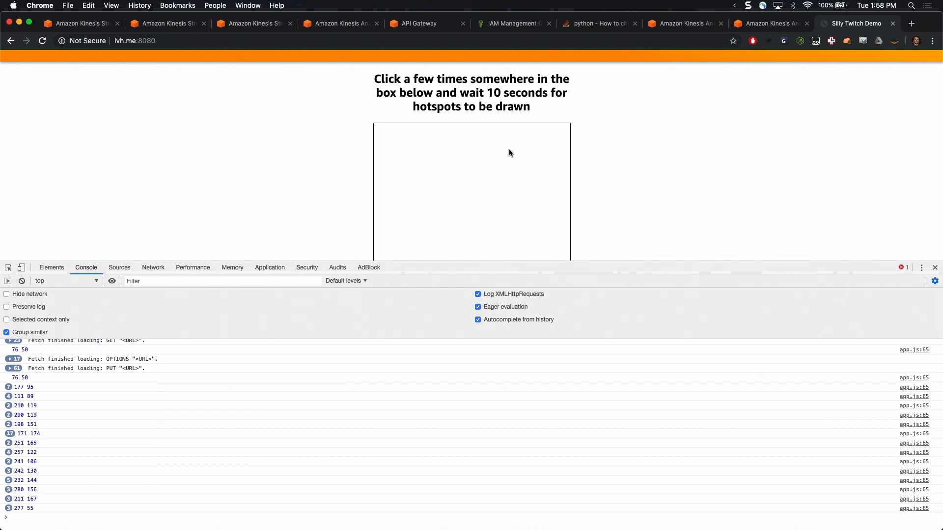
key("super+t")
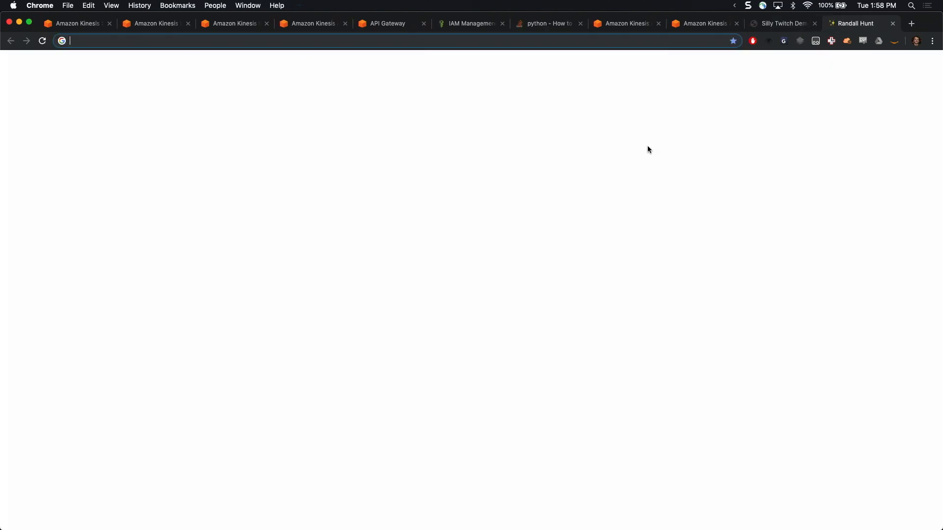
type("twitch.go-aws.com")
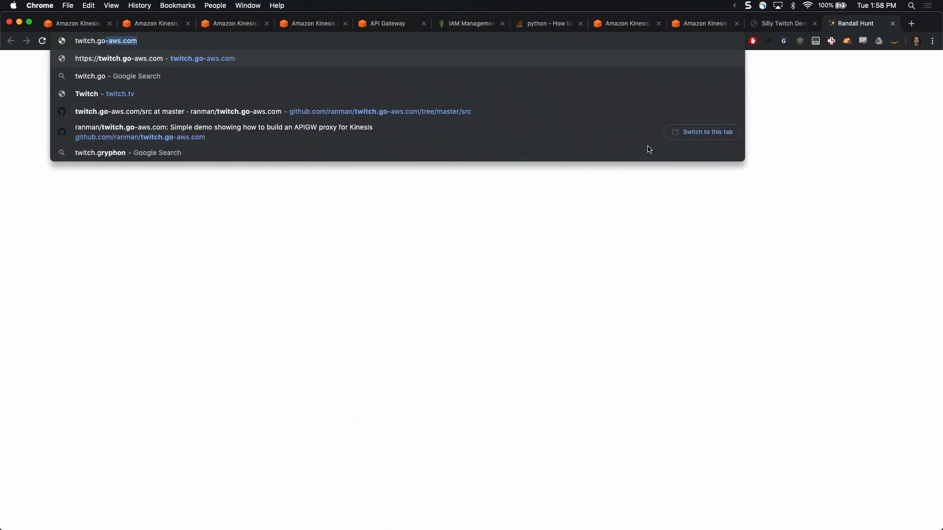
key("Return")
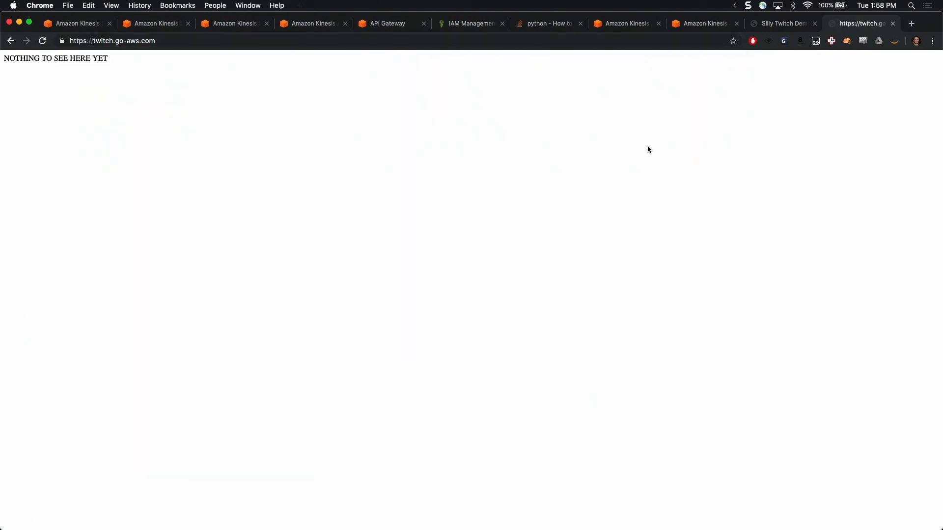
Reload twitch.go-aws.com several times to check for the uploaded site, and return to the iTerm2 session
left_click(41, 42)
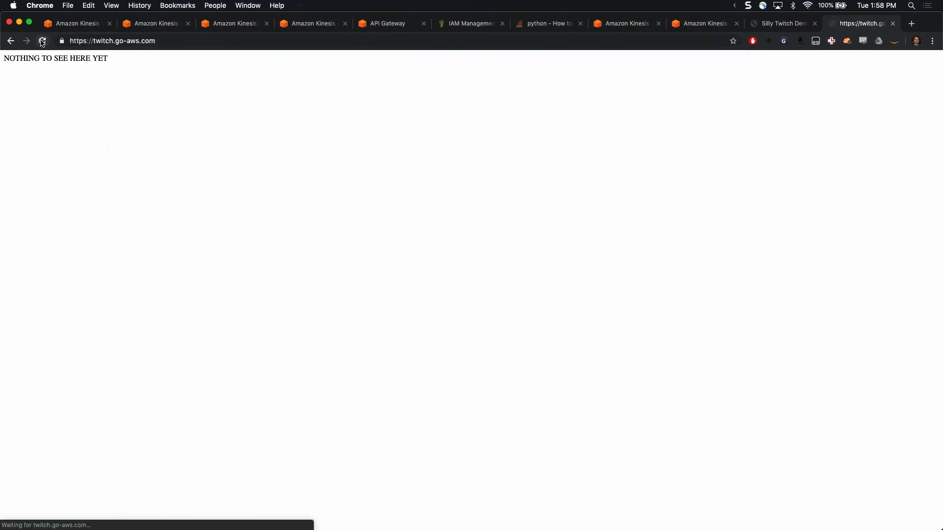
left_click(43, 41)
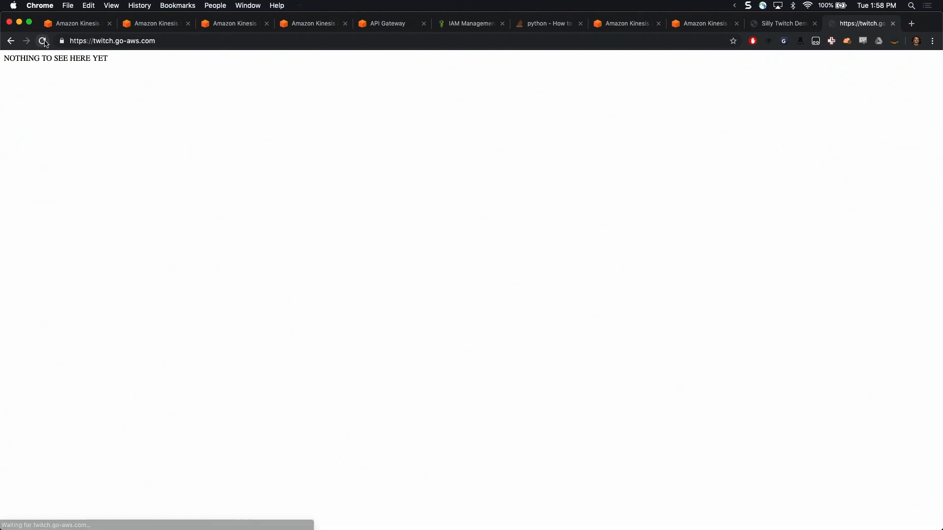
left_click(45, 42)
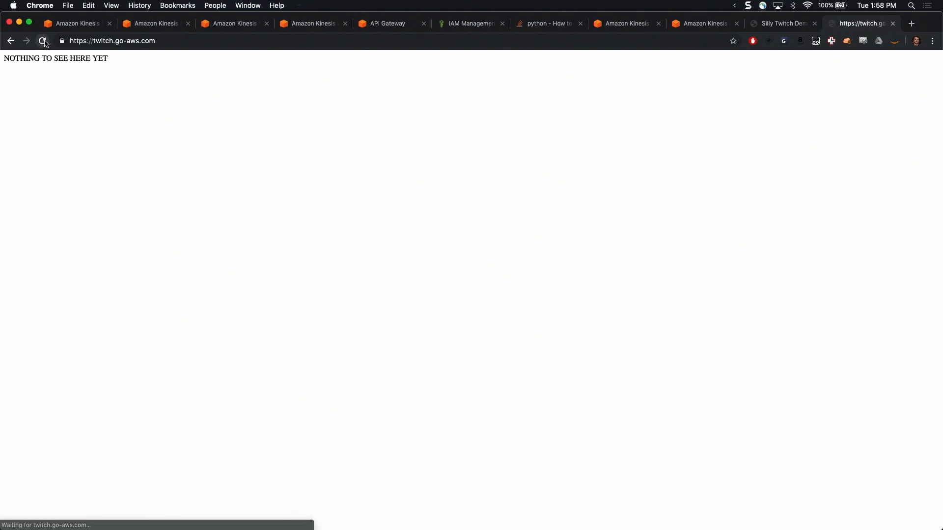
key("super+Tab")
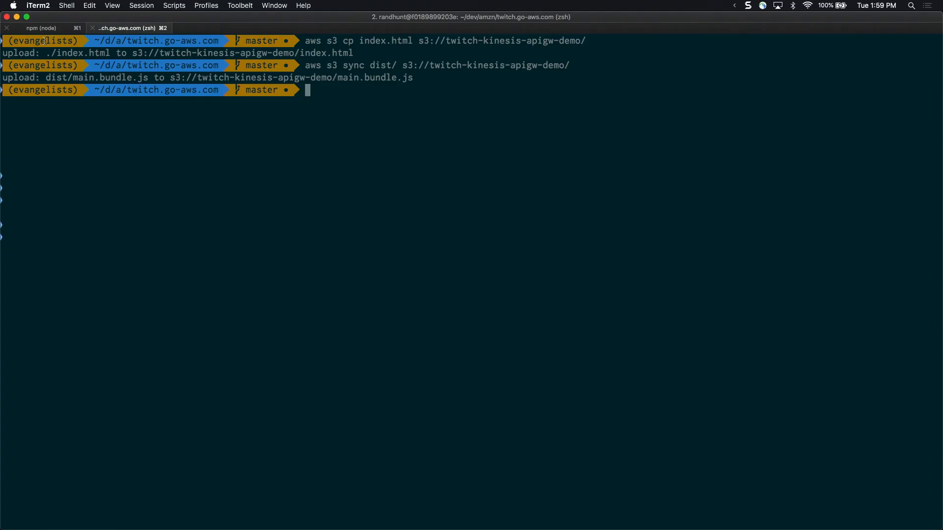
Switch to Chrome, open the AWS Management Console in a new tab, and set its region to US East (N. Virginia)
key("super+Tab")
key("super+t")
type("co")
key("Return")
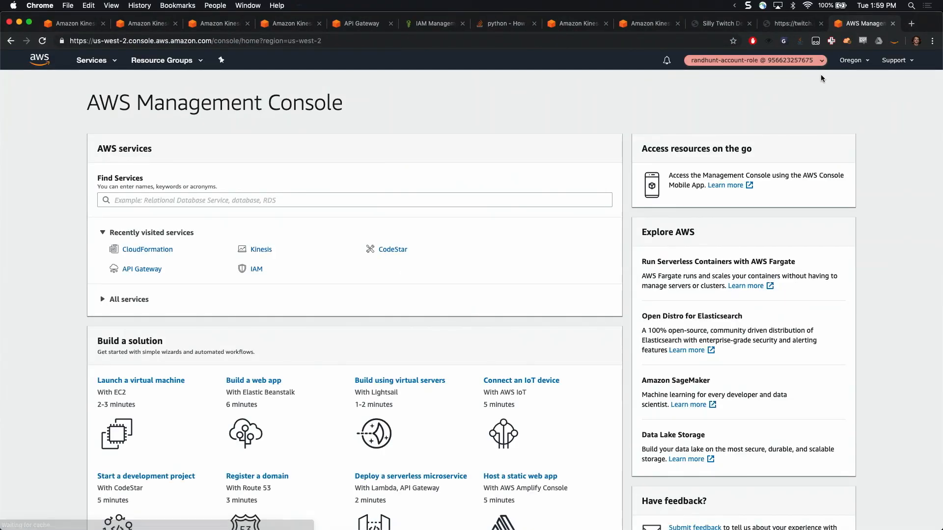
left_click(852, 60)
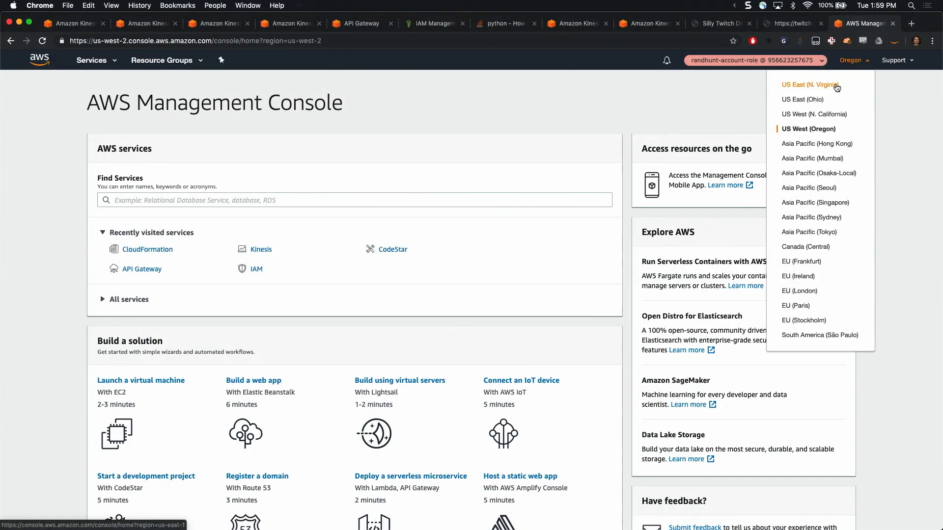
left_click(810, 85)
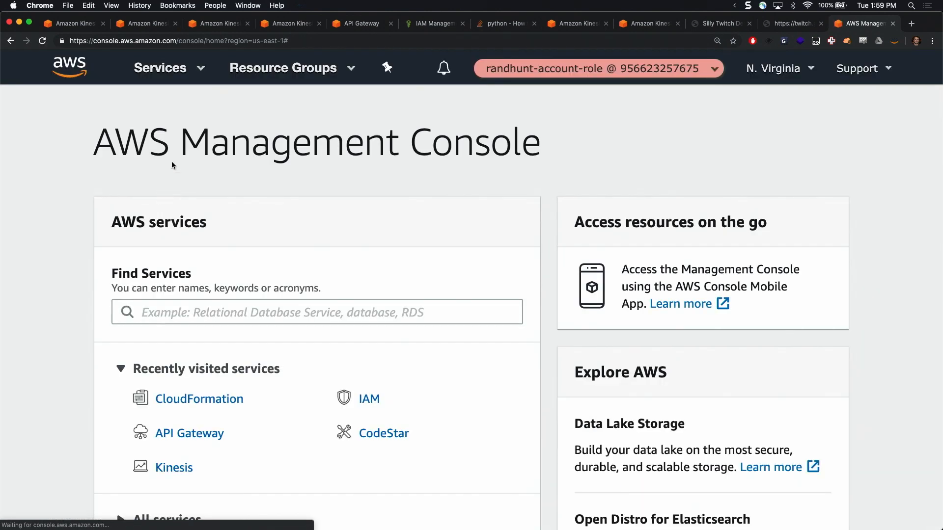
Find the CloudFront service in the AWS console and open its list of distributions
left_click(219, 309)
type("cloudfor")
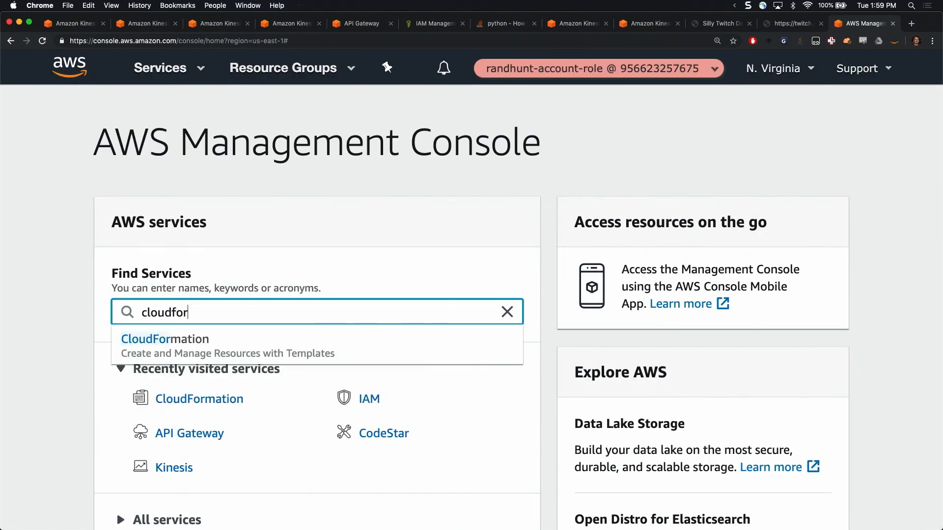
key("BackSpace")
key("BackSpace")
type("ront")
left_click(220, 361)
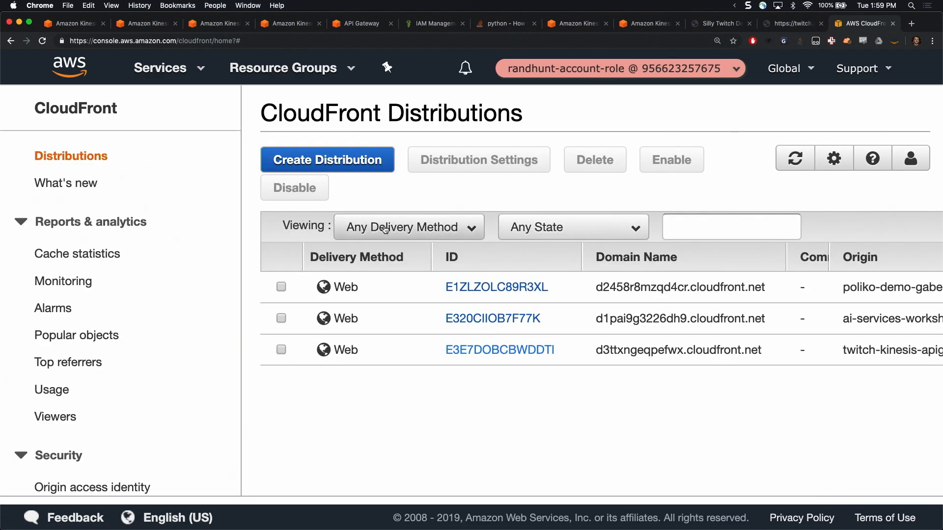
Create an invalidation with object path * for the twitch.go-aws.com CloudFront distribution
scroll(535, 314, "right", 5)
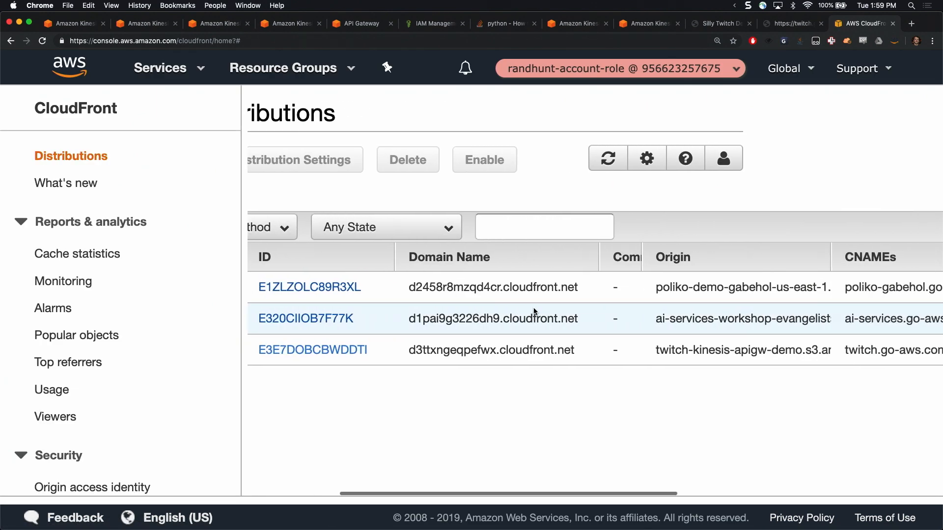
scroll(535, 315, "left", 5)
left_click(398, 352)
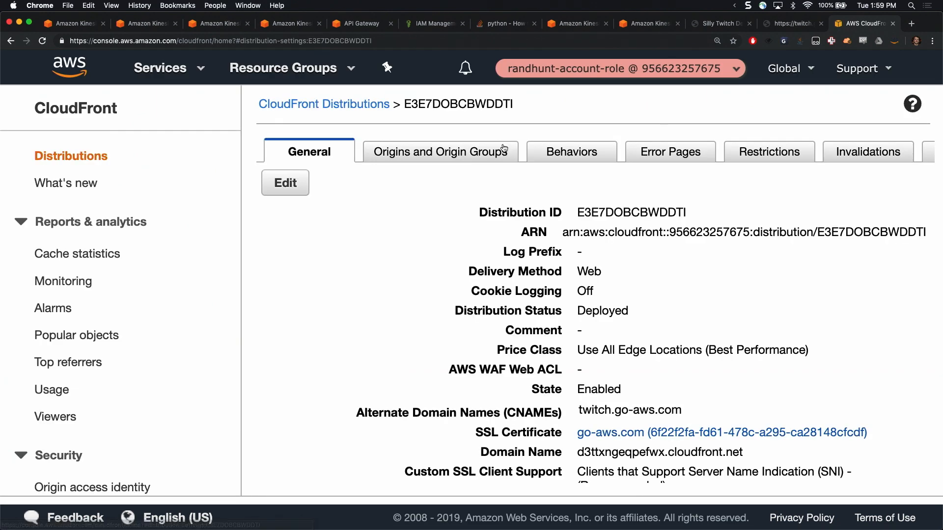
left_click(894, 150)
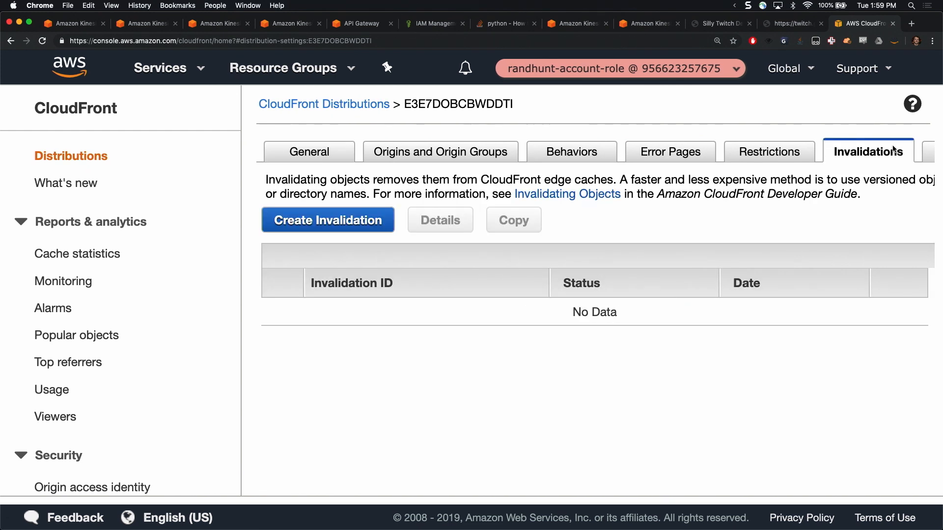
left_click(372, 224)
left_click(550, 258)
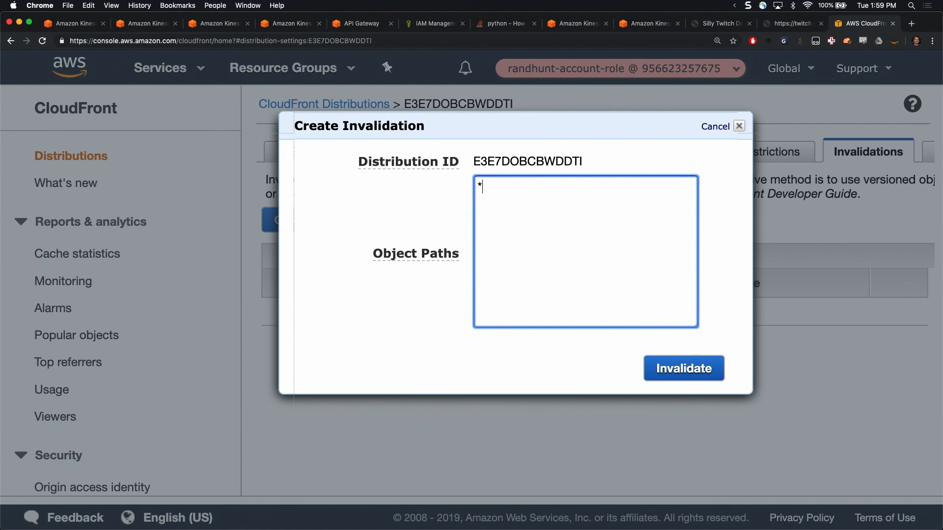
left_click(683, 369)
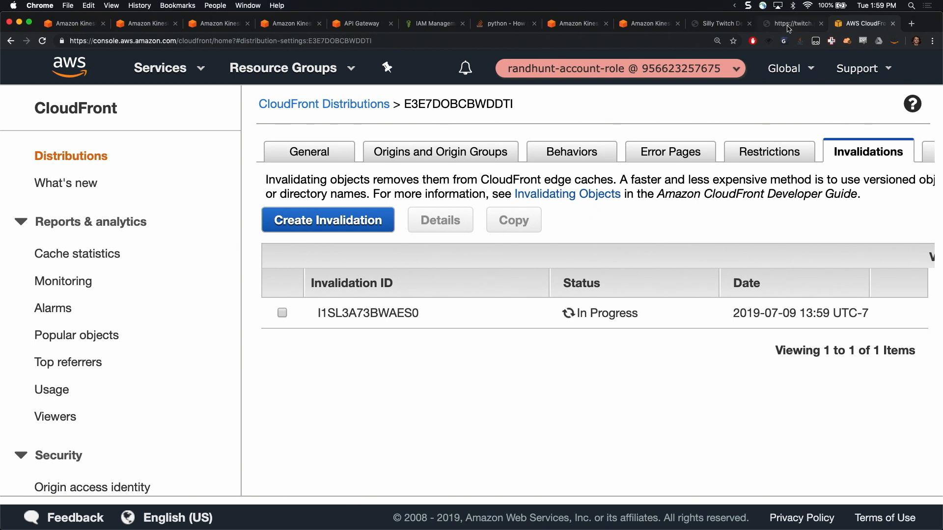
Reload the published twitch.go-aws.com site in its own tab and open the JavaScript console for it
left_click(789, 26)
left_click(43, 41)
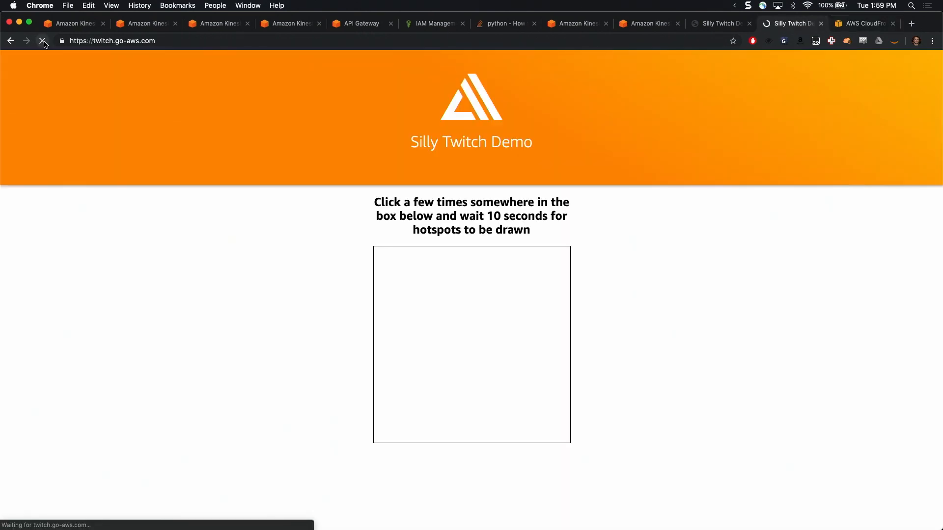
left_click(219, 37)
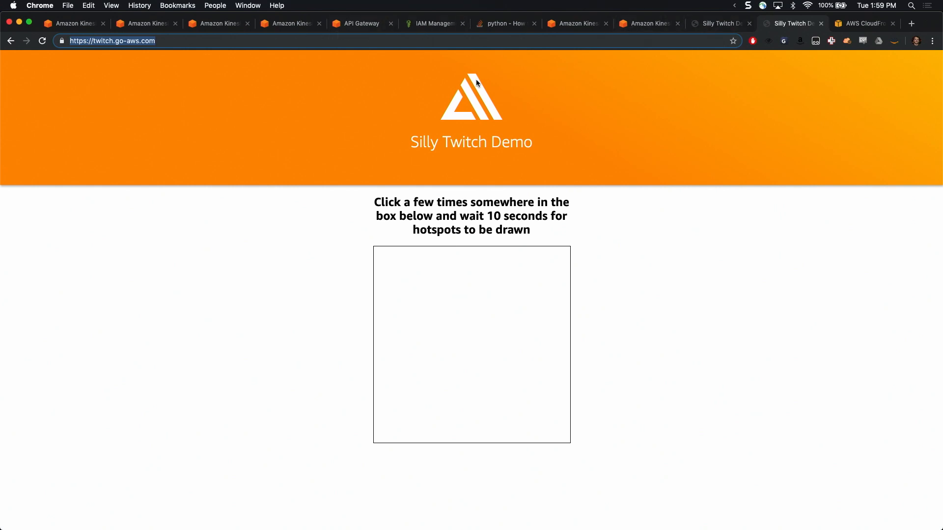
left_click(714, 347)
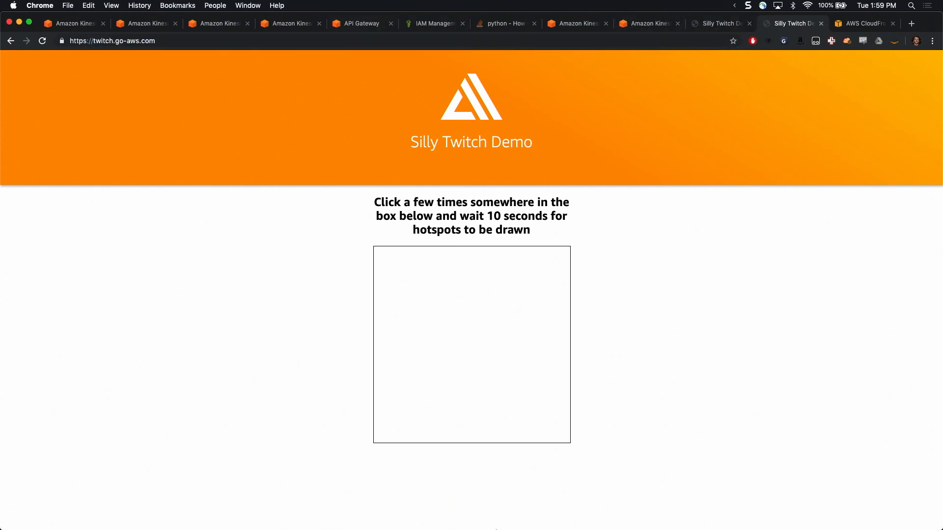
mouse_move(492, 525)
key("super+alt+j")
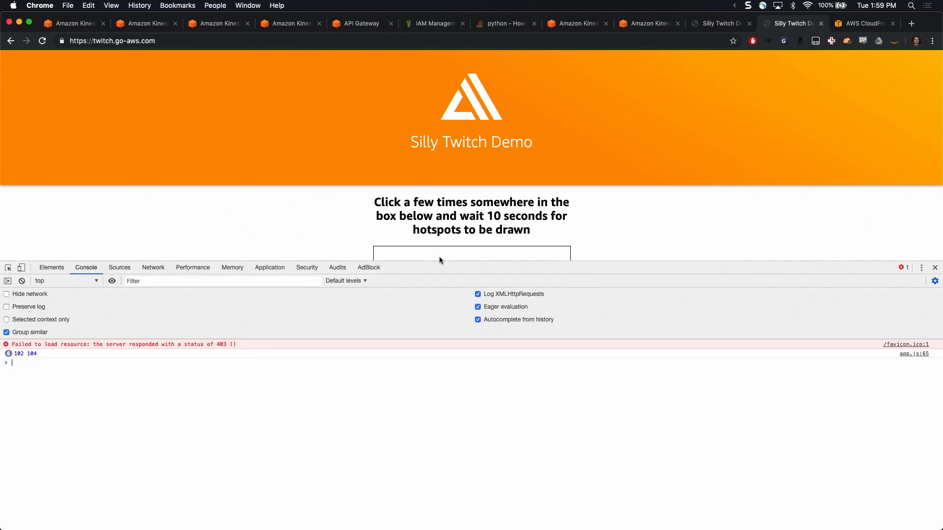
Add many repeated test points at a few spots in the upper-left part of the published demo's hotspot box
scroll(452, 186, "down", 5)
left_click(425, 190)
left_click(426, 190)
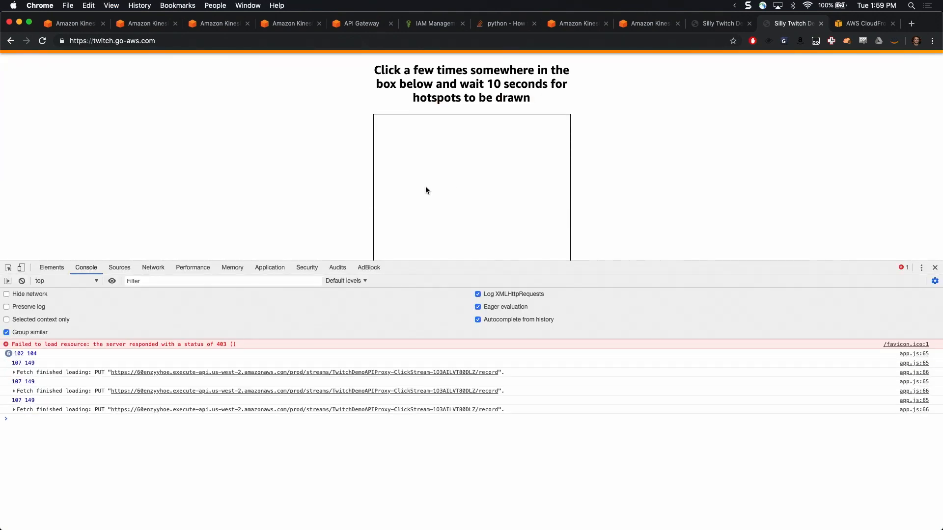
left_click(425, 190)
left_click(425, 187)
left_click(425, 187)
left_click(425, 187)
left_click(426, 187)
left_click(425, 188)
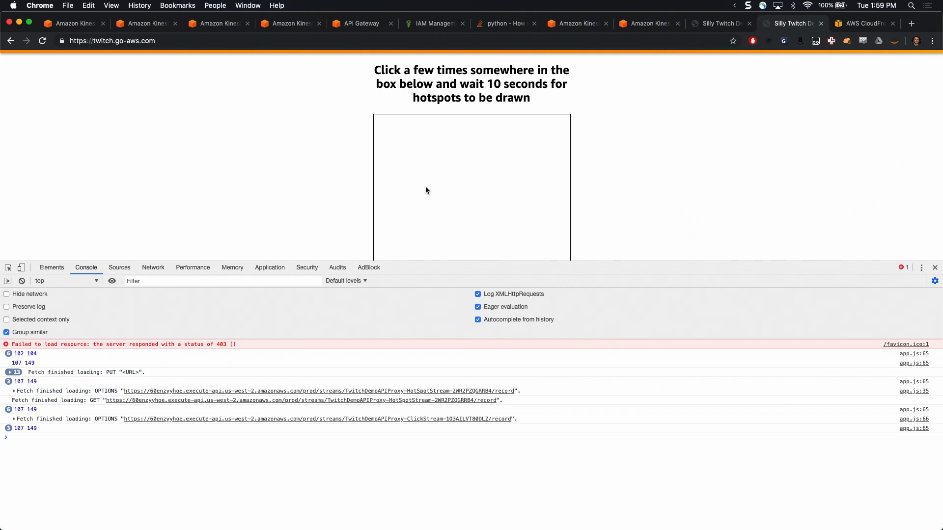
left_click(426, 188)
left_click(425, 187)
left_click(425, 188)
left_click(425, 187)
left_click(426, 188)
left_click(426, 187)
left_click(426, 168)
left_click(399, 140)
left_click(398, 140)
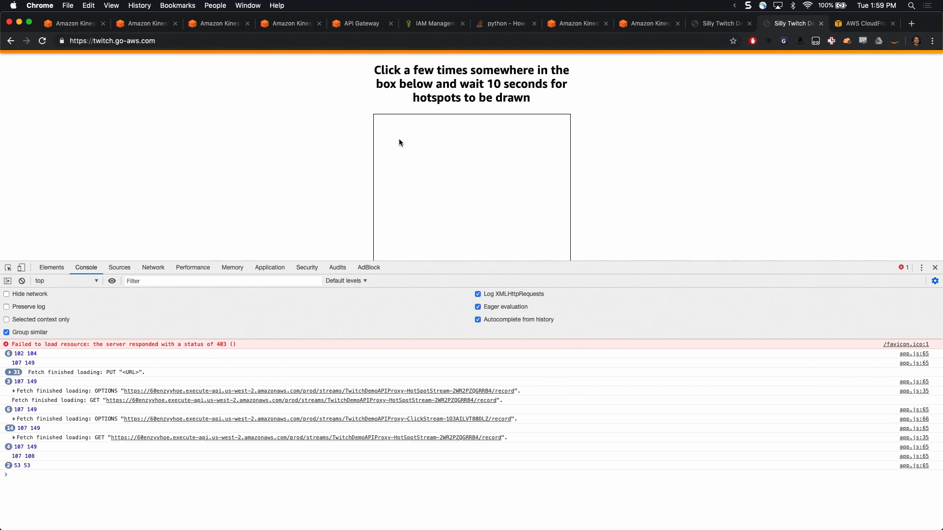
left_click(399, 139)
left_click(399, 139)
left_click(399, 139)
left_click(398, 139)
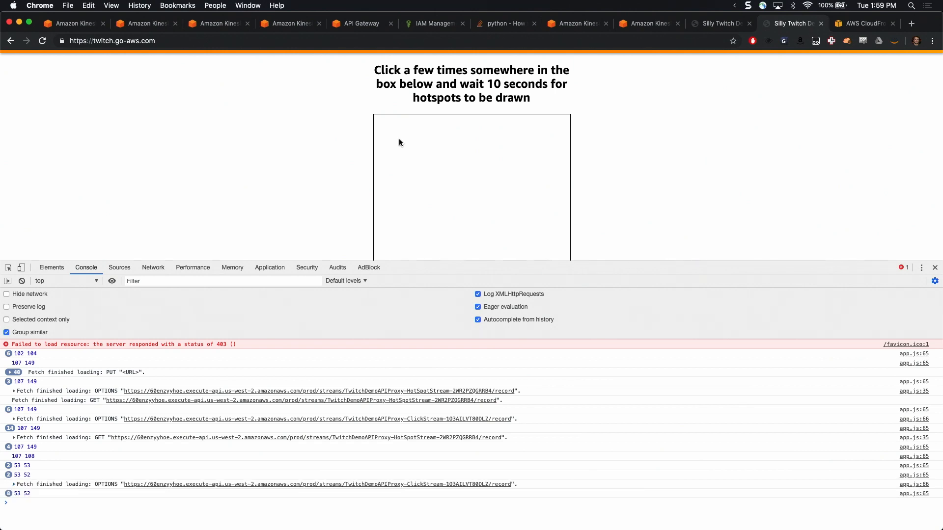
left_click(399, 140)
left_click(399, 140)
left_click(399, 140)
left_click(399, 140)
left_click(399, 140)
left_click(398, 140)
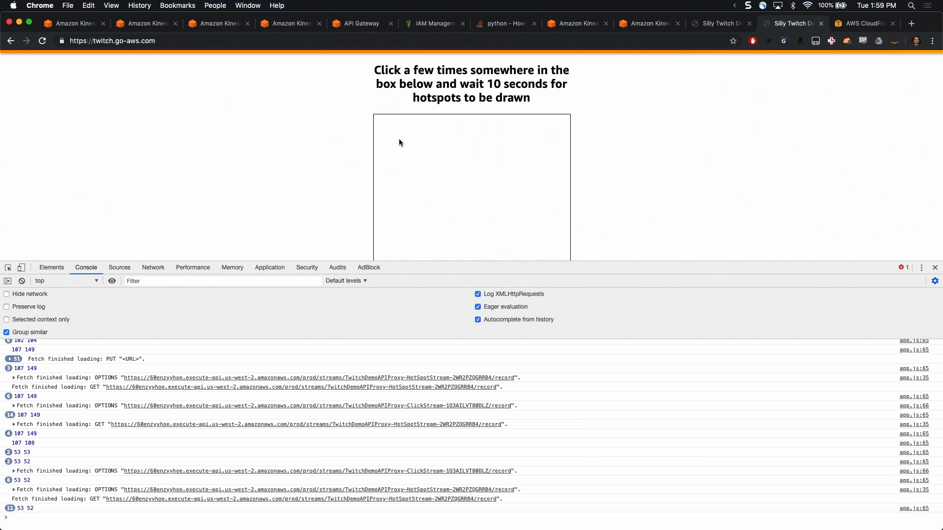
left_click(399, 140)
left_click(398, 139)
left_click(399, 140)
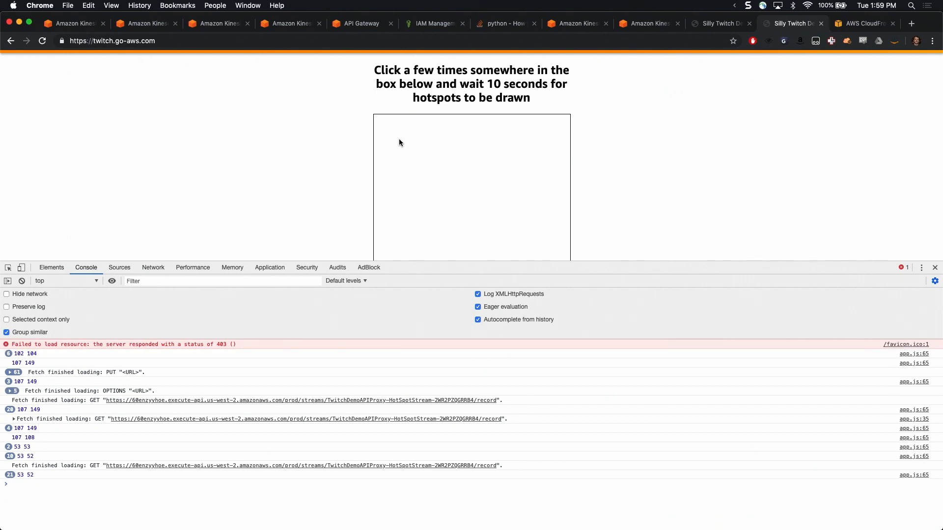
left_click(398, 139)
left_click(399, 140)
left_click(399, 139)
left_click(399, 139)
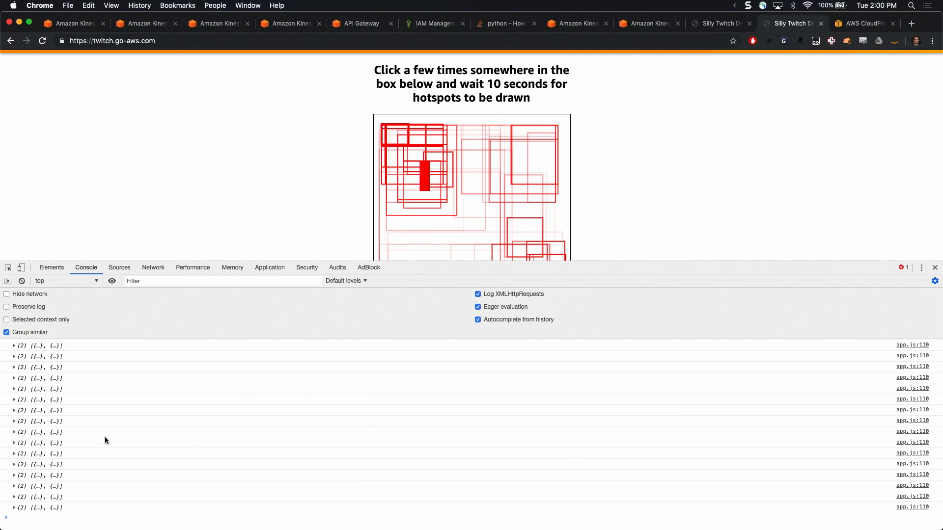
Check the local demo's hotspots, then view the Kinesis Analytics applications list and the input and output details of HotspotsDetectorLoL
left_click(733, 23)
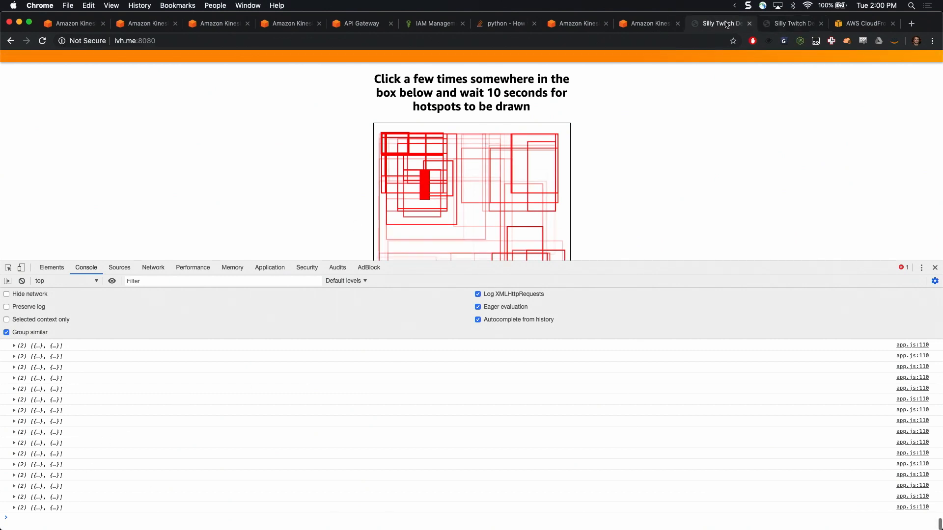
left_click(645, 27)
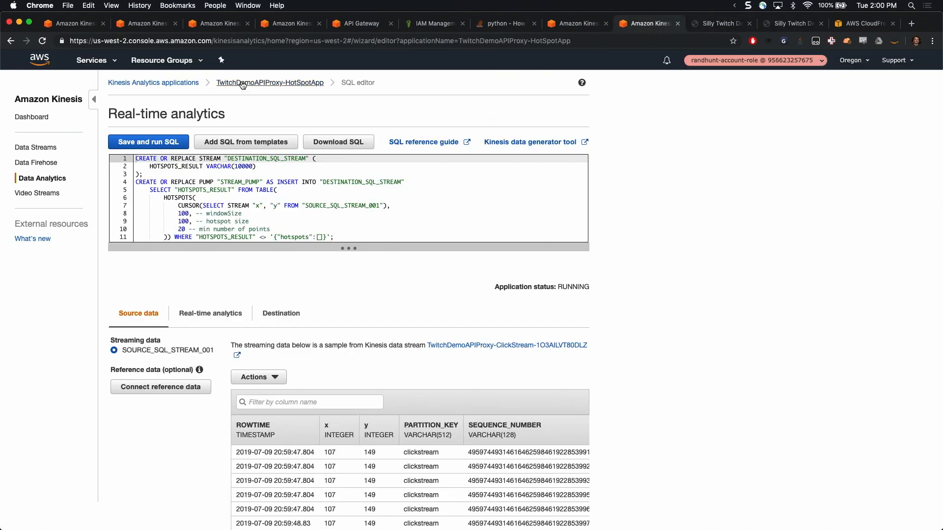
left_click(162, 83)
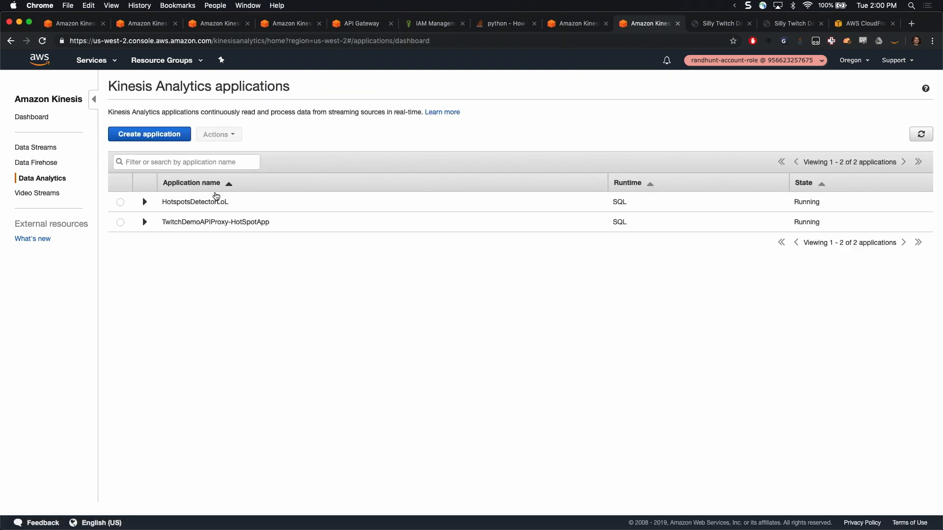
left_click(145, 203)
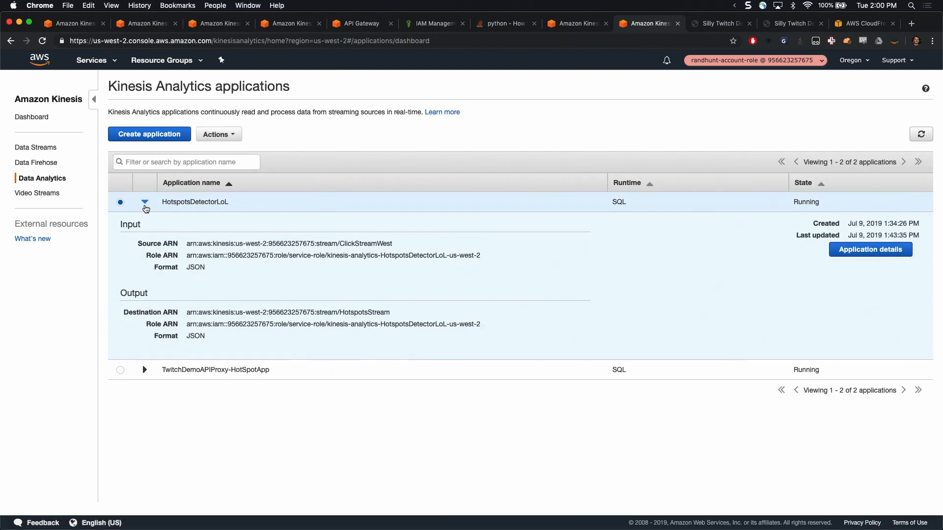
left_click(145, 203)
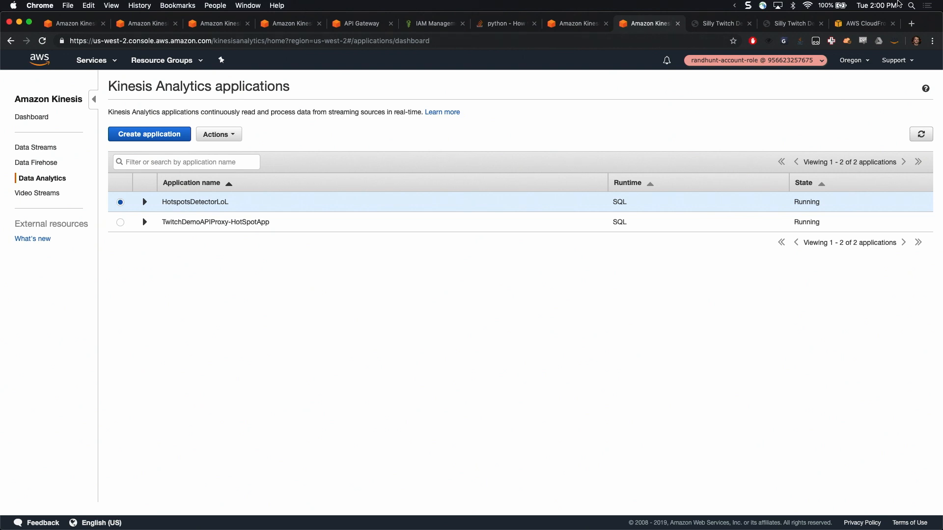
Open the twitch.go-aws.com repository on GitHub in a new tab
key("ctrl+t")
type("github.com/ra")
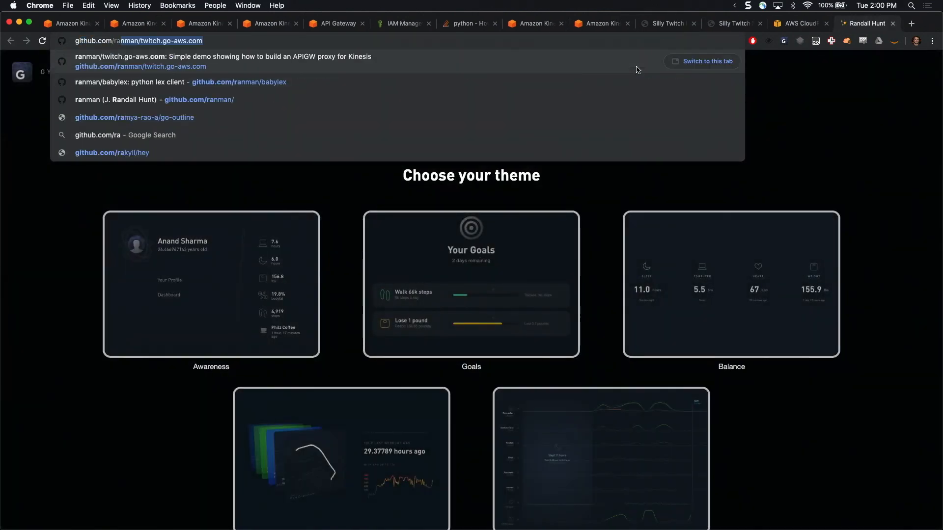
key("Right")
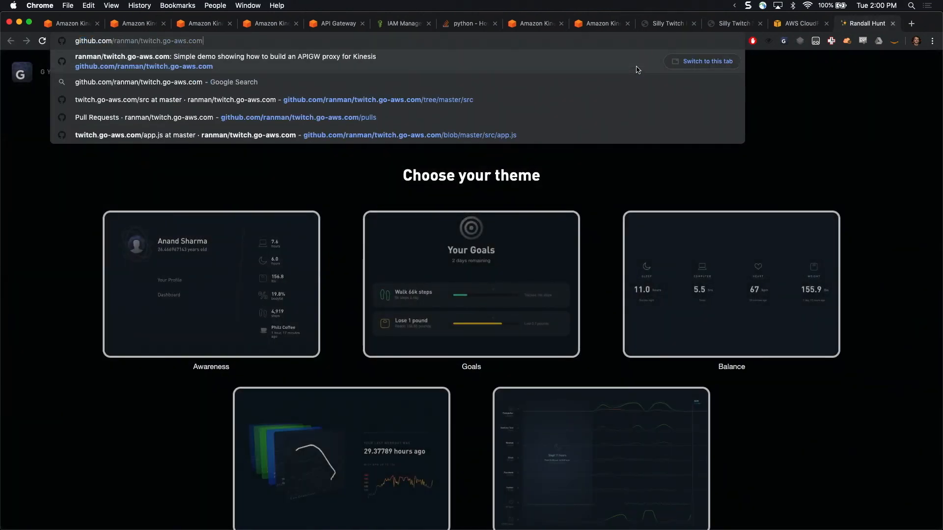
key("Return")
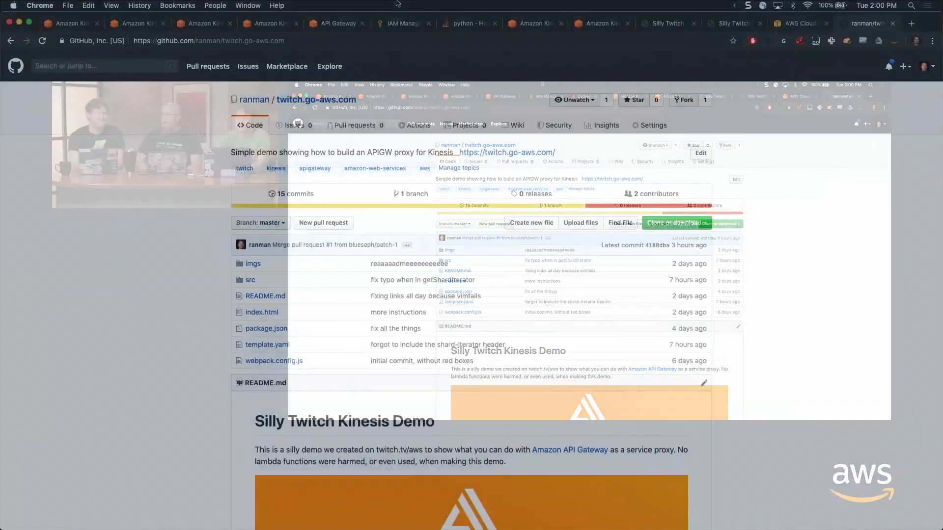
Select the full web address of the GitHub repository and switch to the Chatty chat window
left_click(529, 110)
key("super+a")
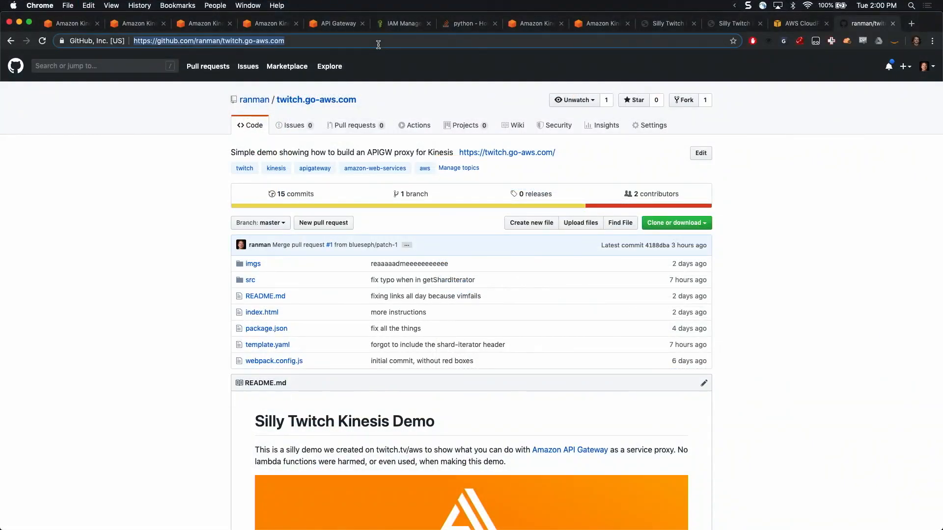
key("super+Tab")
key("super+Tab")
key("super+Tab")
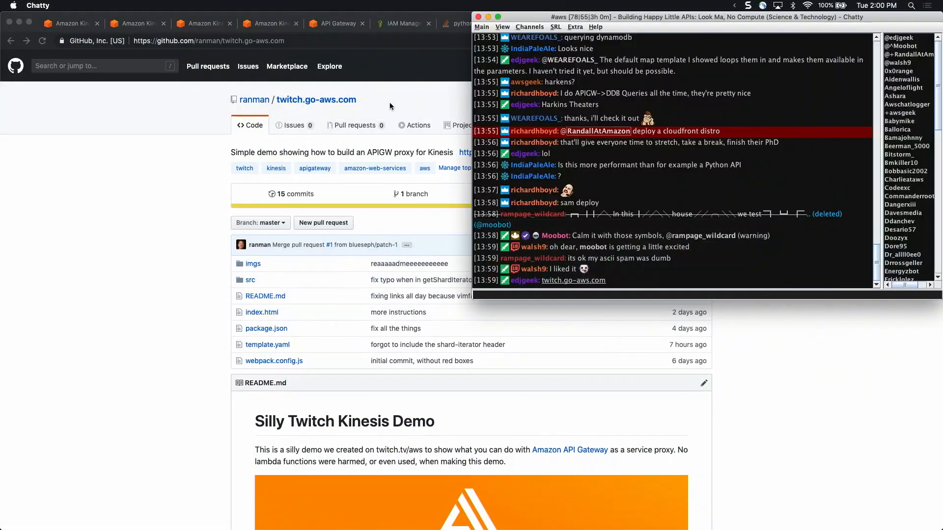